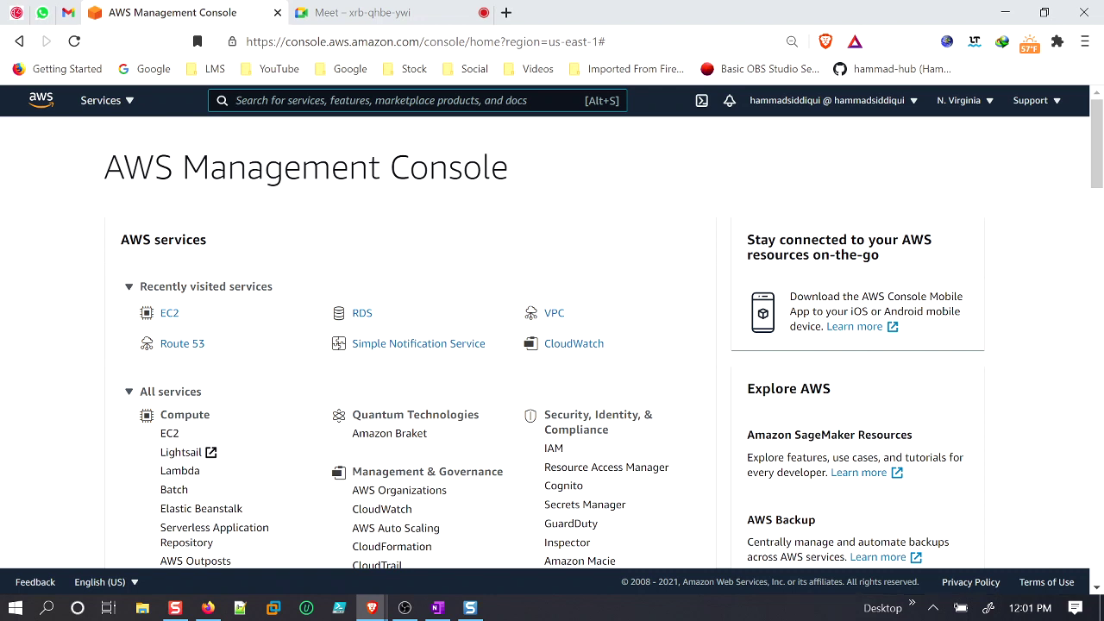
Switch to OneNote in full view and review the Amazon VPC definition on the "6 -VPC - Virtual Private Cloud" page.
{"action": "key", "text": "alt+Tab"}
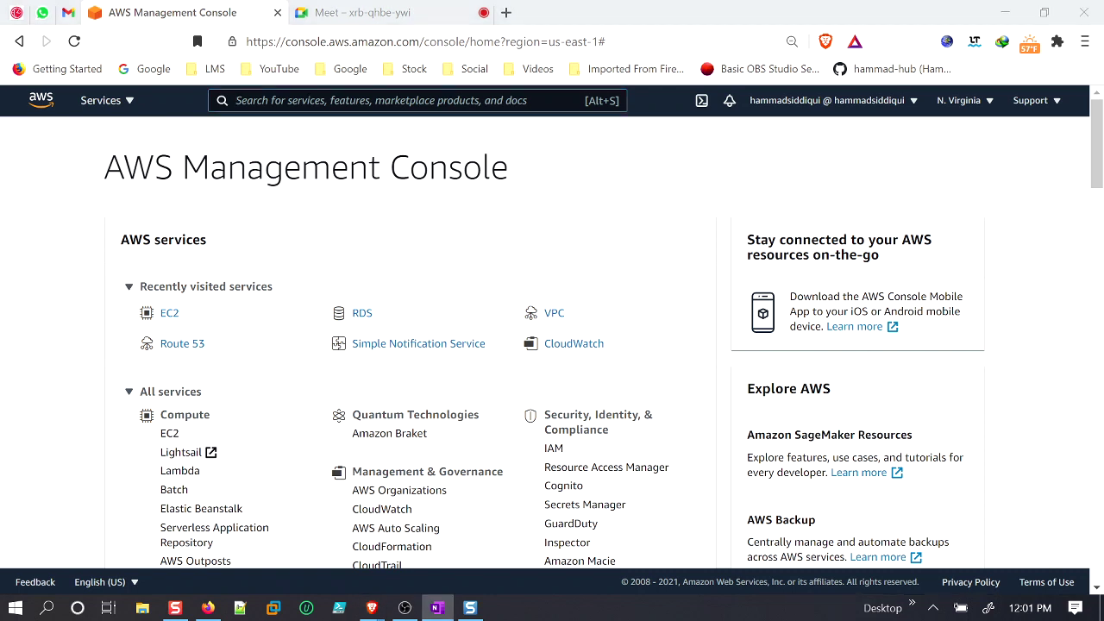
{"action": "left_click_drag", "start_coordinate": [1103, 31], "coordinate": [502, 50]}
{"action": "double_click", "coordinate": [499, 46]}
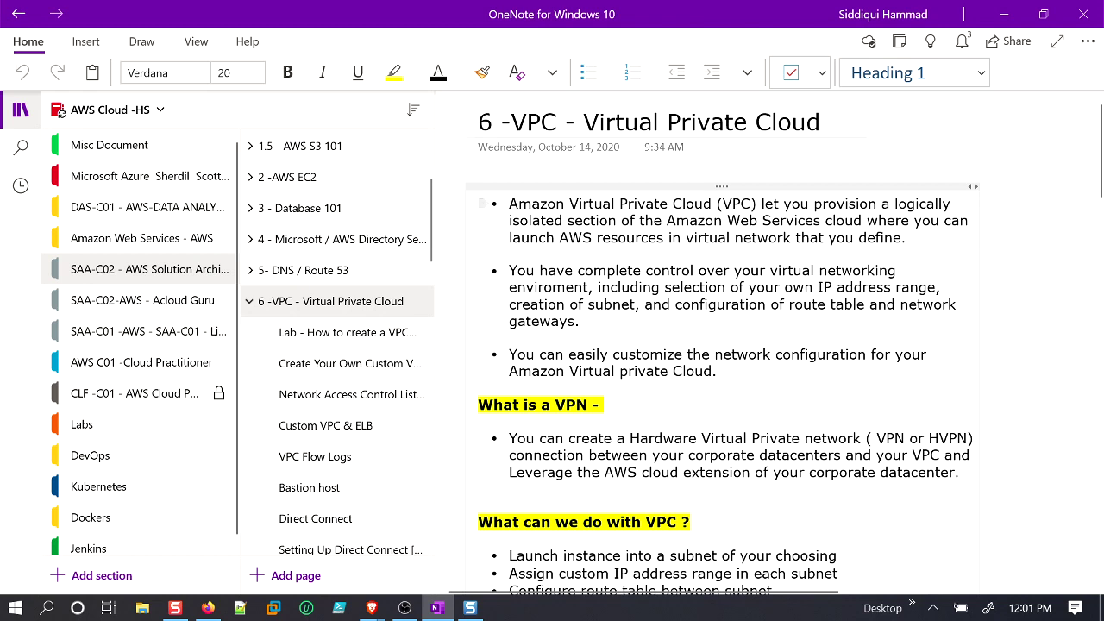
{"action": "left_click_drag", "start_coordinate": [914, 238], "coordinate": [509, 204]}
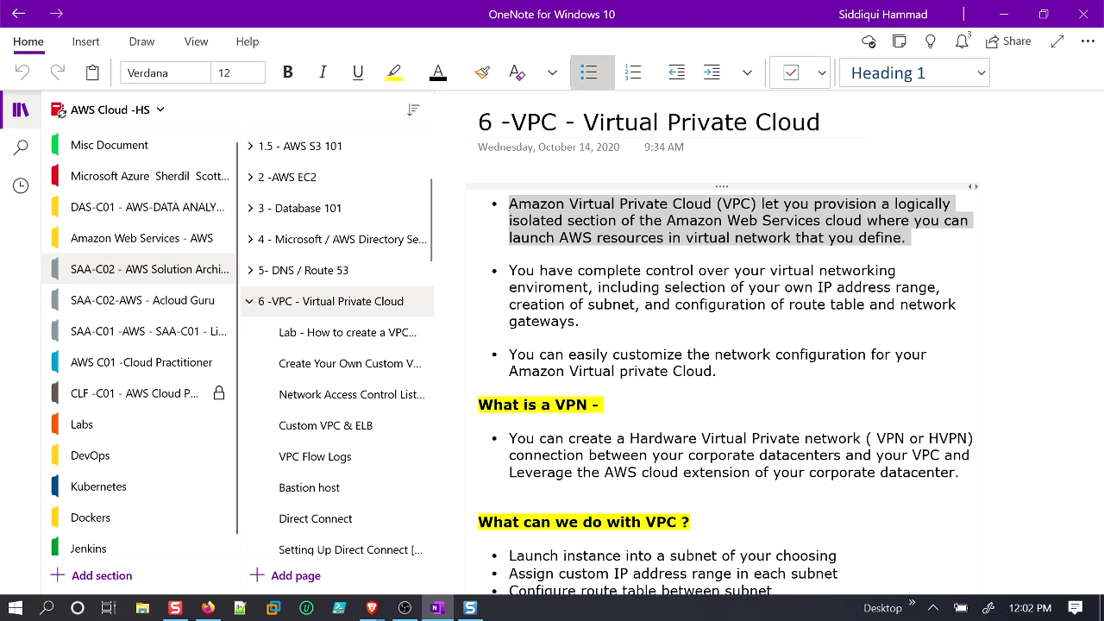
Go through the points under "What can we do with VPC ?", marking key phrases from custom IP address range to instance security group.
{"action": "scroll", "coordinate": [722, 345], "scroll_direction": "down", "scroll_amount": 5}
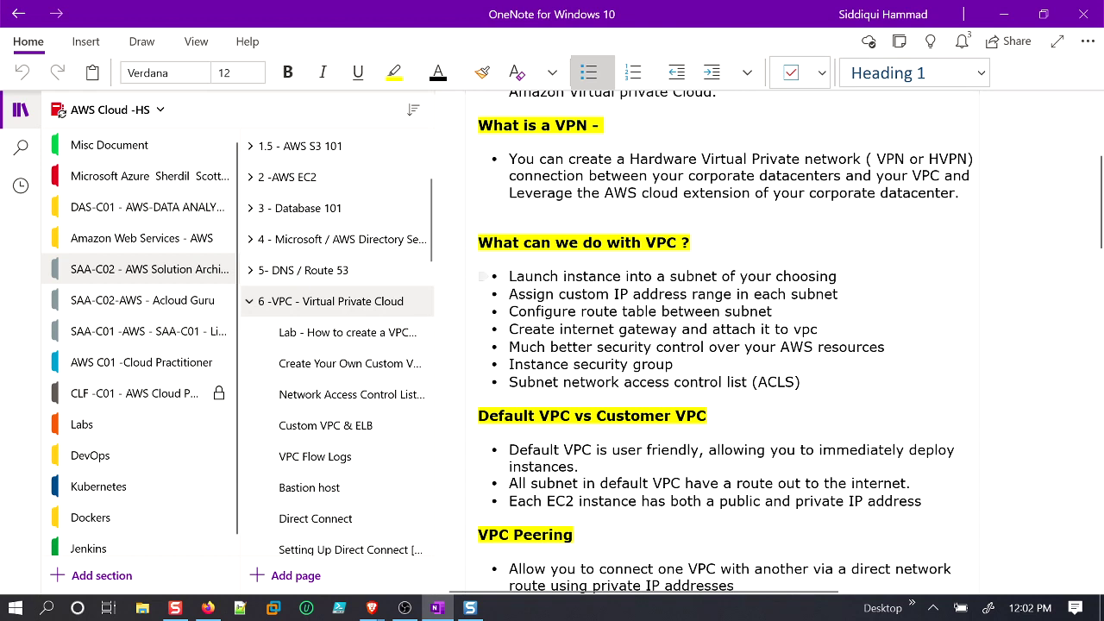
{"action": "left_click_drag", "start_coordinate": [566, 294], "coordinate": [759, 294]}
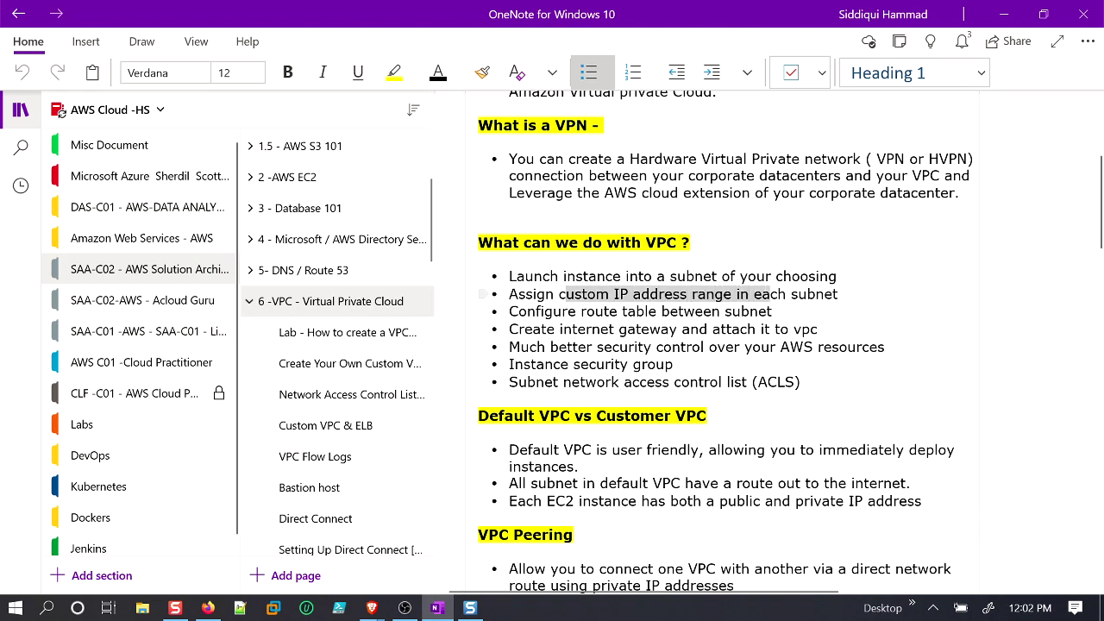
{"action": "left_click", "coordinate": [587, 311]}
{"action": "left_click_drag", "start_coordinate": [587, 312], "coordinate": [677, 312]}
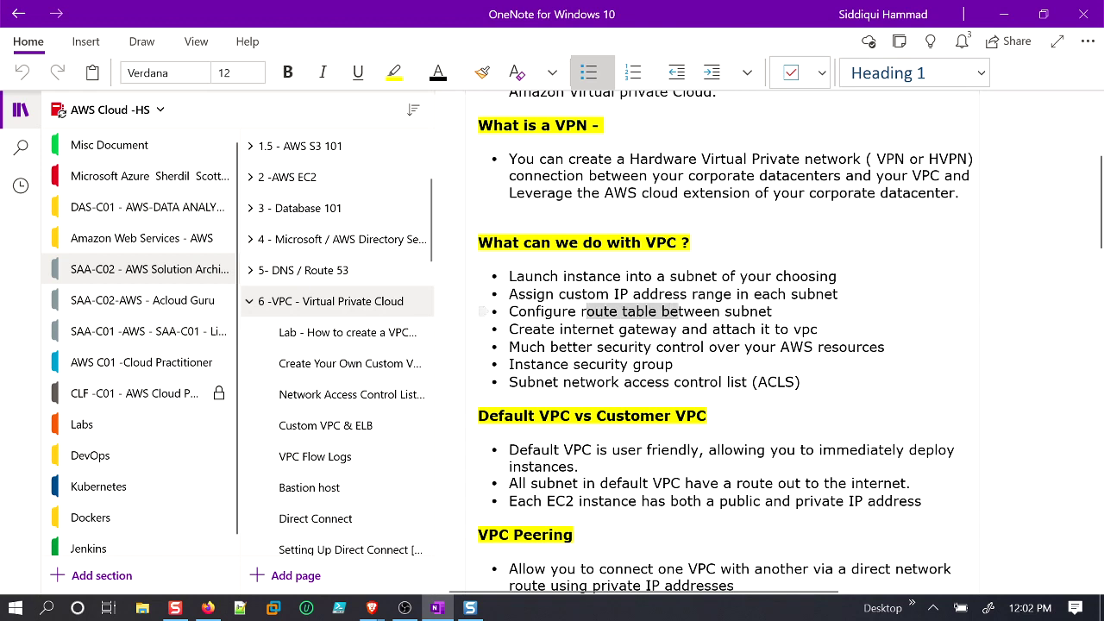
{"action": "left_click_drag", "start_coordinate": [757, 311], "coordinate": [773, 311]}
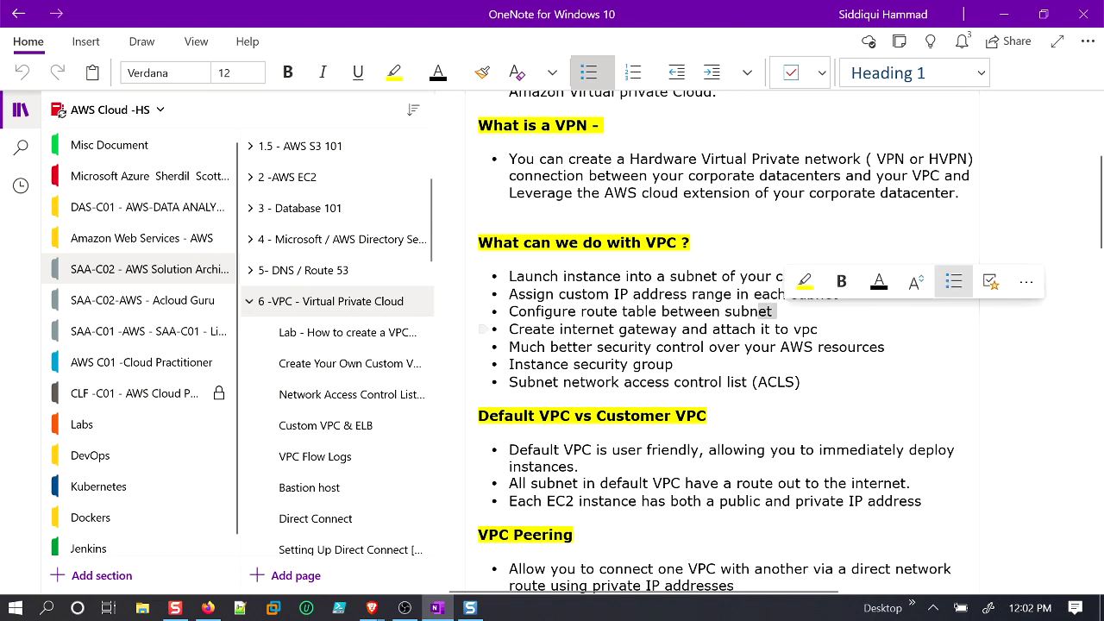
{"action": "left_click_drag", "start_coordinate": [559, 329], "coordinate": [662, 329]}
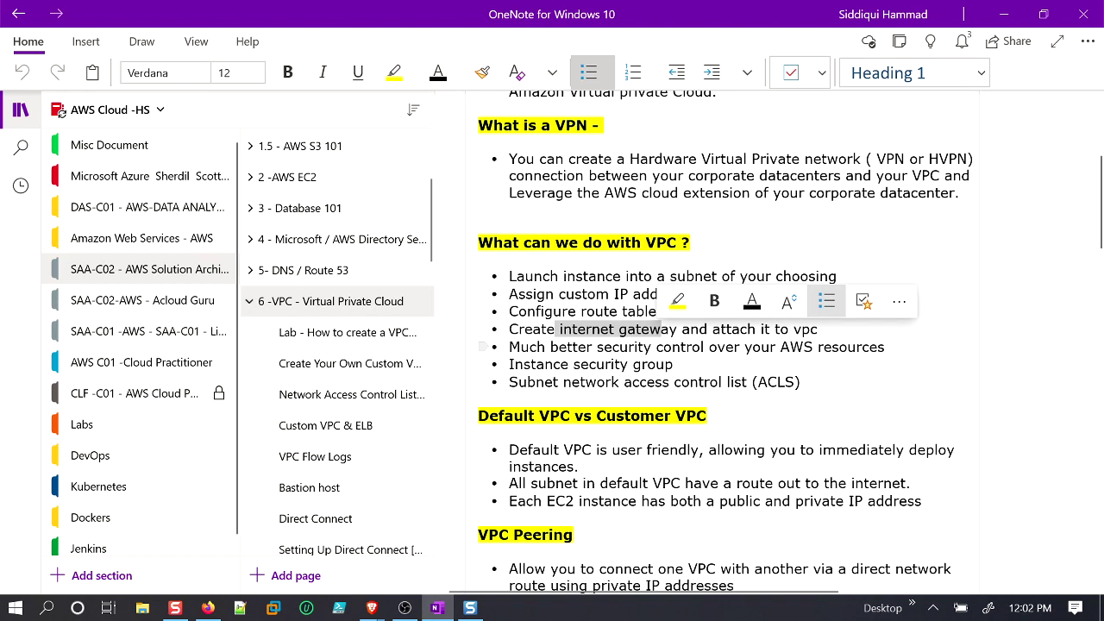
{"action": "left_click_drag", "start_coordinate": [703, 346], "coordinate": [621, 347]}
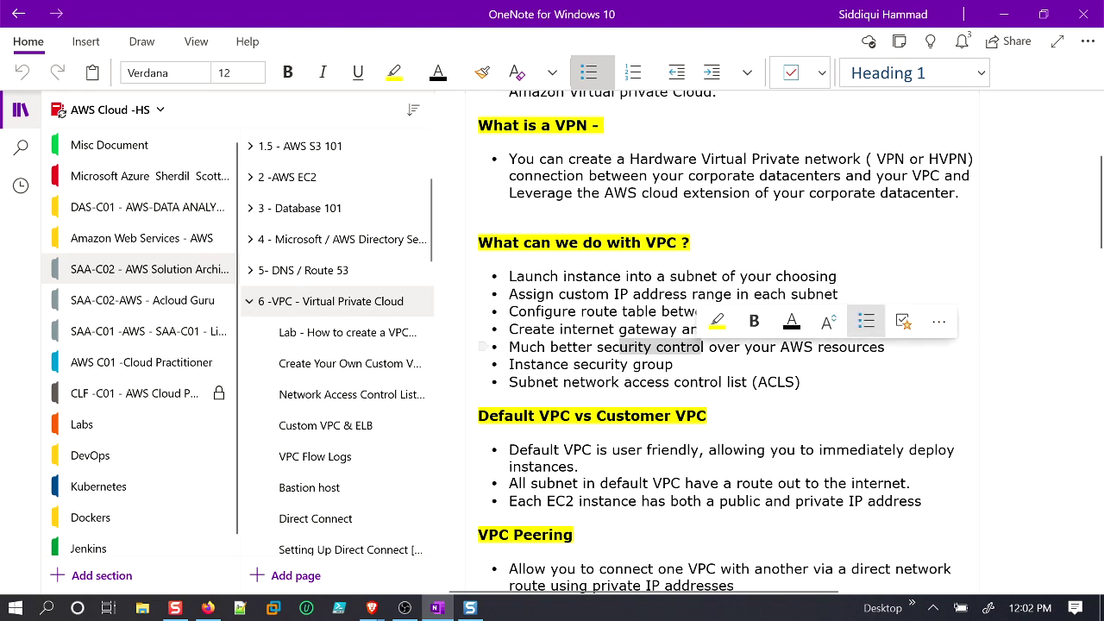
{"action": "left_click", "coordinate": [886, 346]}
{"action": "left_click_drag", "start_coordinate": [886, 347], "coordinate": [597, 347]}
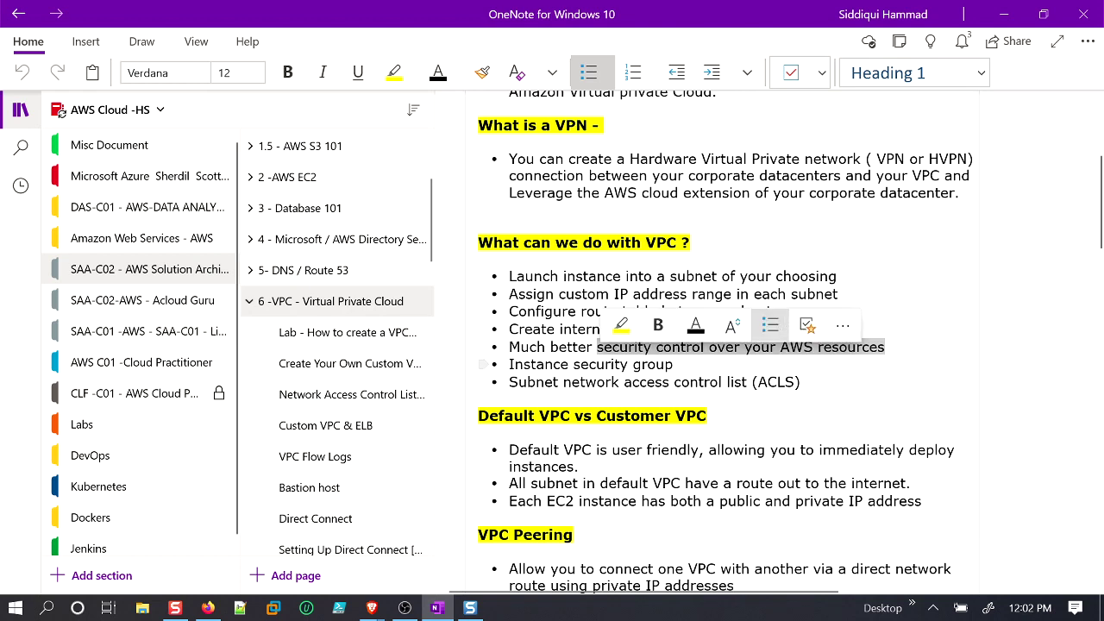
{"action": "left_click", "coordinate": [675, 364]}
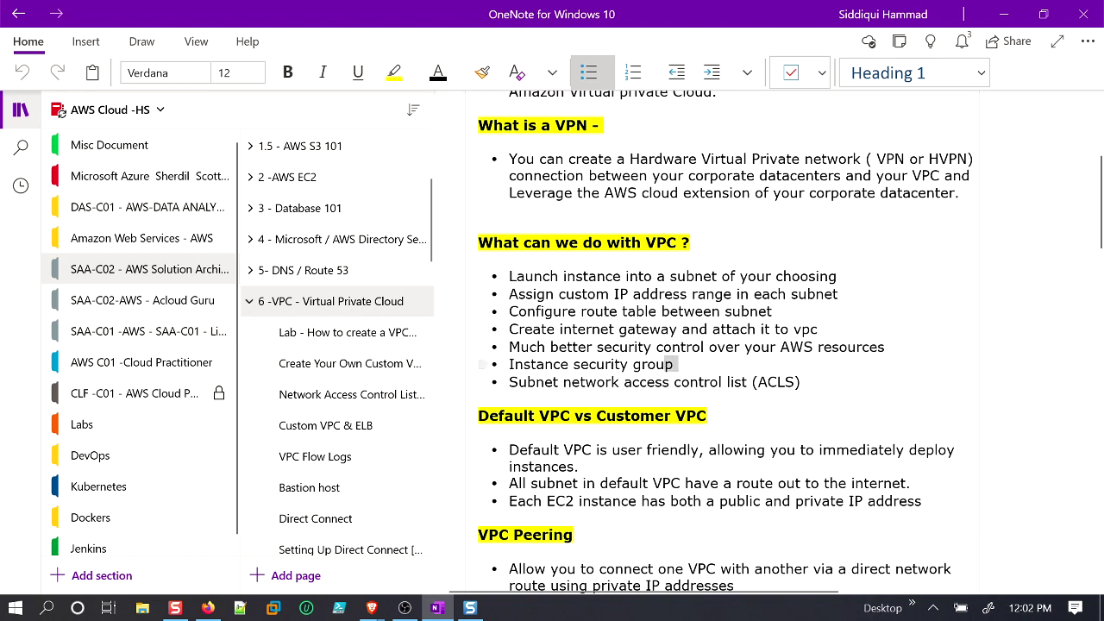
{"action": "left_click_drag", "start_coordinate": [675, 364], "coordinate": [509, 364]}
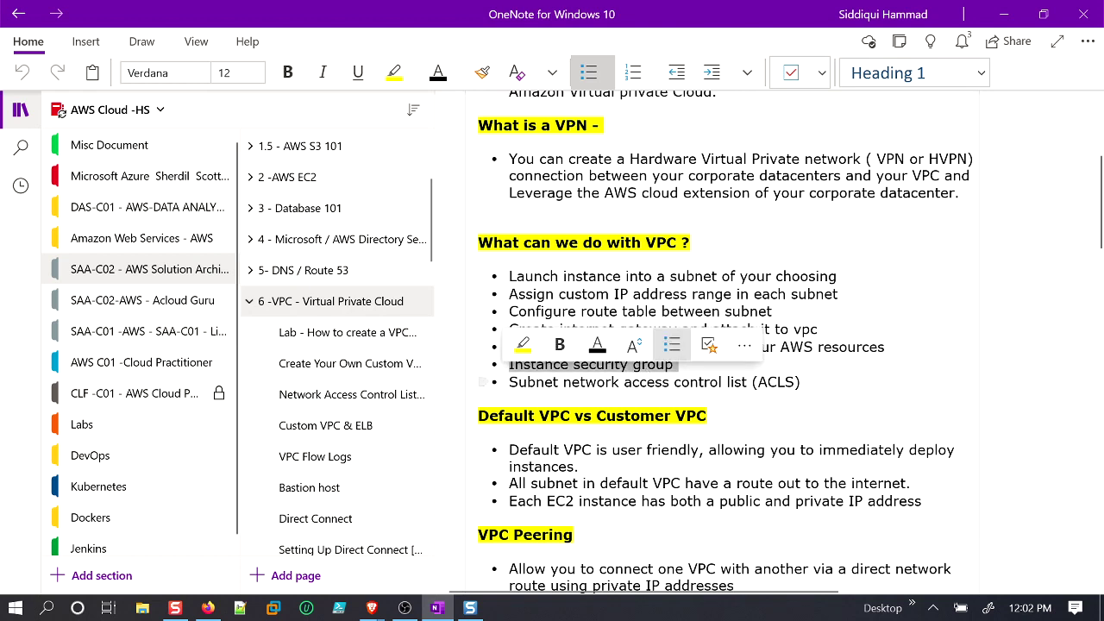
Skim the VPC Peering notes and open the page "Lab - How to create a VPC with Public & Private Subnets".
{"action": "scroll", "coordinate": [724, 345], "scroll_direction": "down", "scroll_amount": 3}
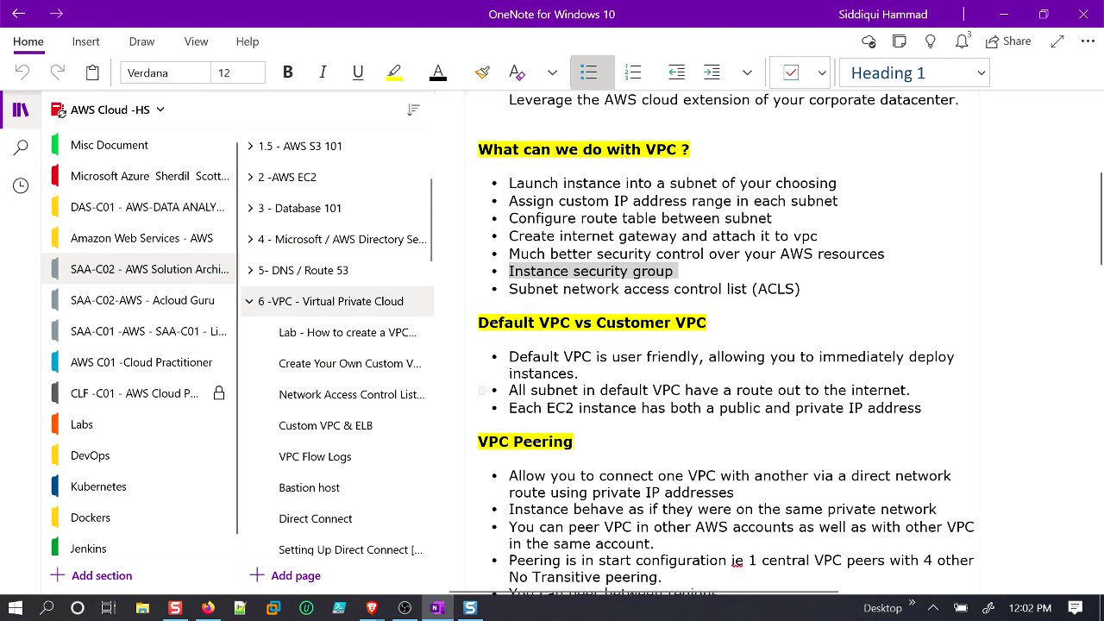
{"action": "scroll", "coordinate": [547, 211], "scroll_direction": "down", "scroll_amount": 10}
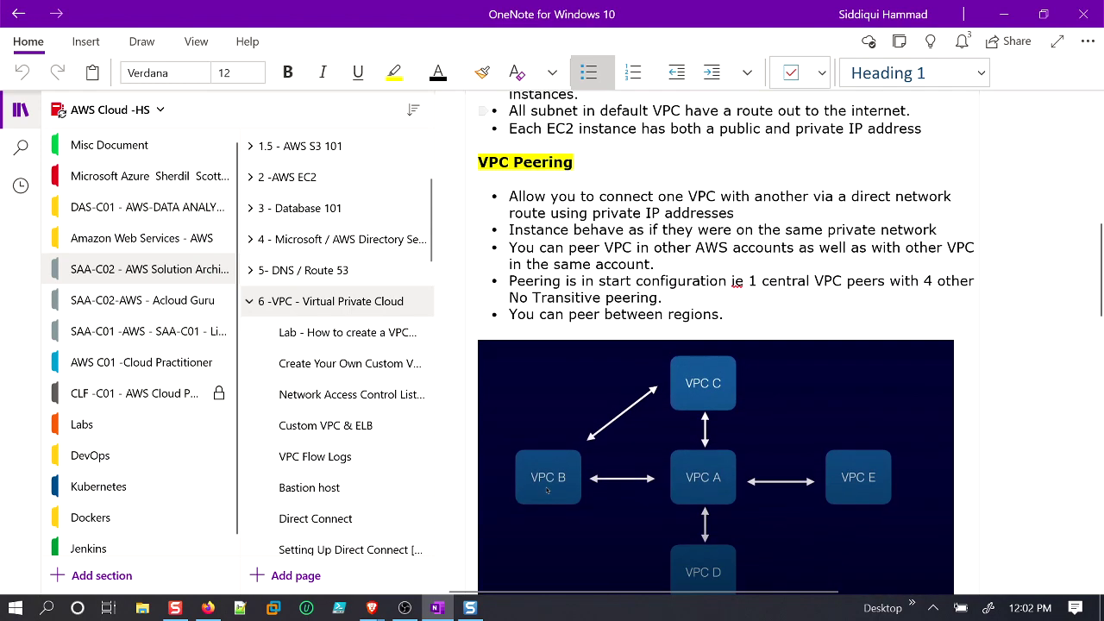
{"action": "scroll", "coordinate": [547, 211], "scroll_direction": "up", "scroll_amount": 15}
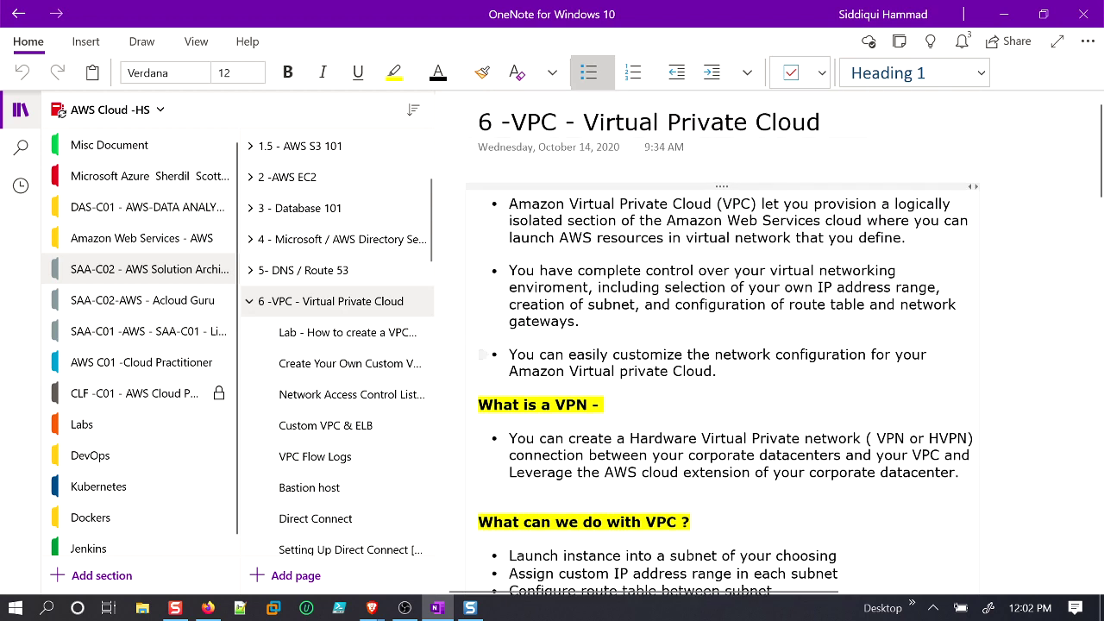
{"action": "left_click", "coordinate": [373, 343]}
{"action": "left_click", "coordinate": [366, 361]}
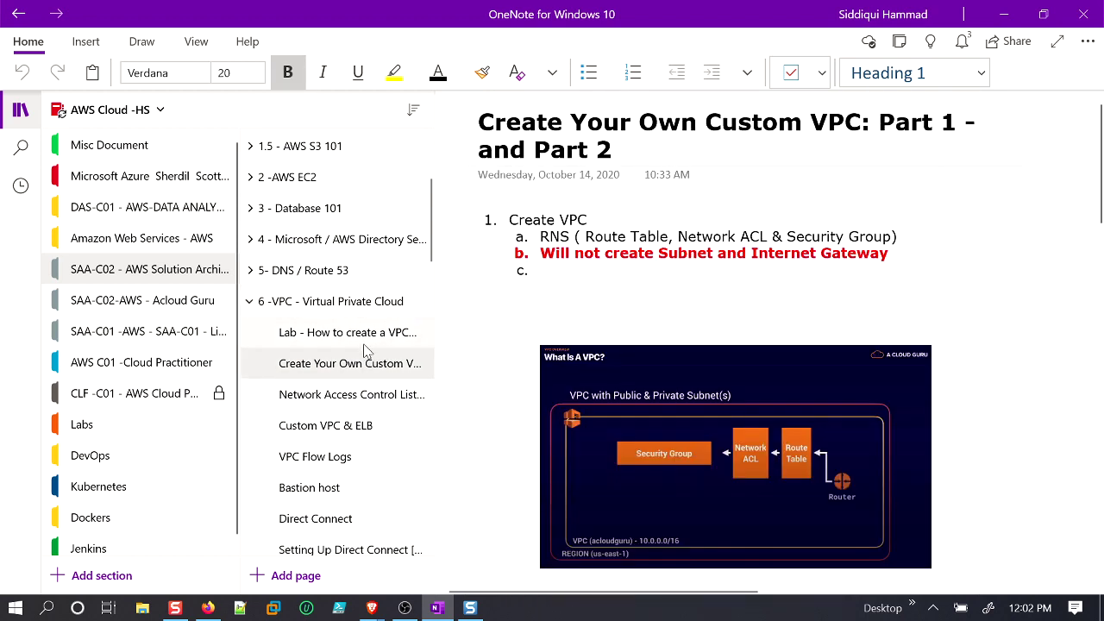
{"action": "left_click", "coordinate": [366, 344]}
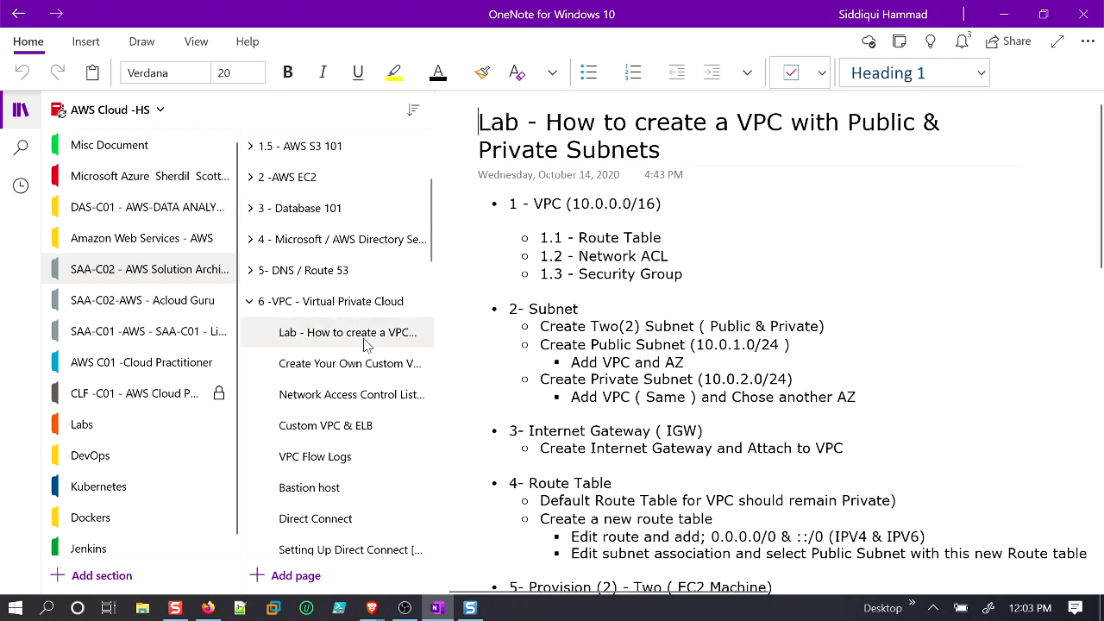
Return to the AWS Management Console in the browser and view the signed-in IAM user in the account details.
{"action": "left_click", "coordinate": [1005, 14]}
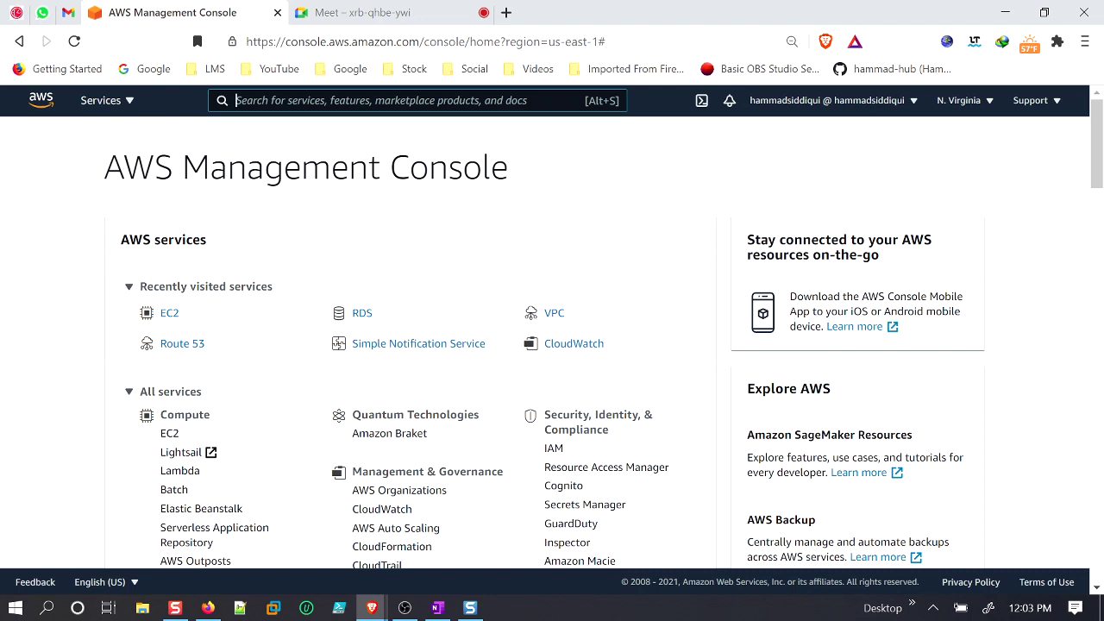
{"action": "left_click_drag", "start_coordinate": [102, 168], "coordinate": [508, 168]}
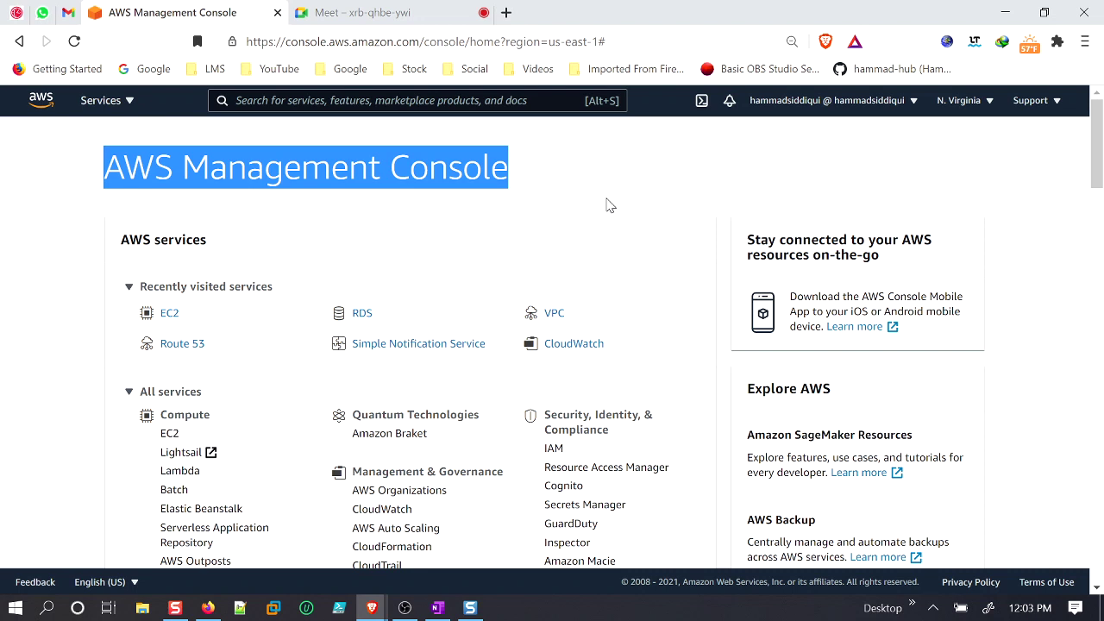
{"action": "left_click", "coordinate": [389, 208]}
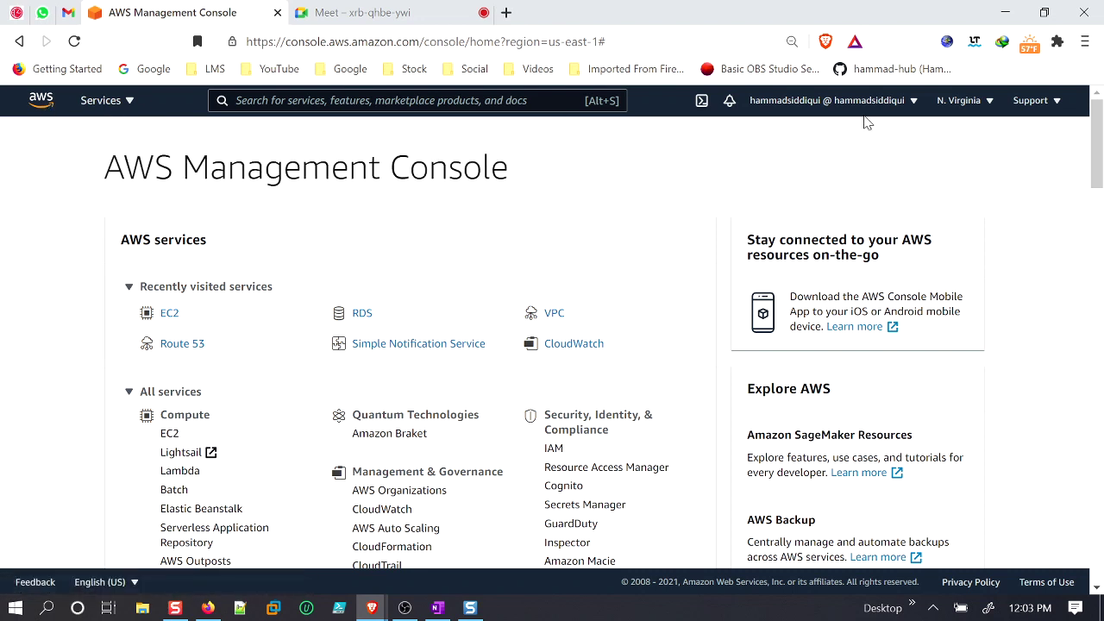
{"action": "left_click", "coordinate": [902, 107]}
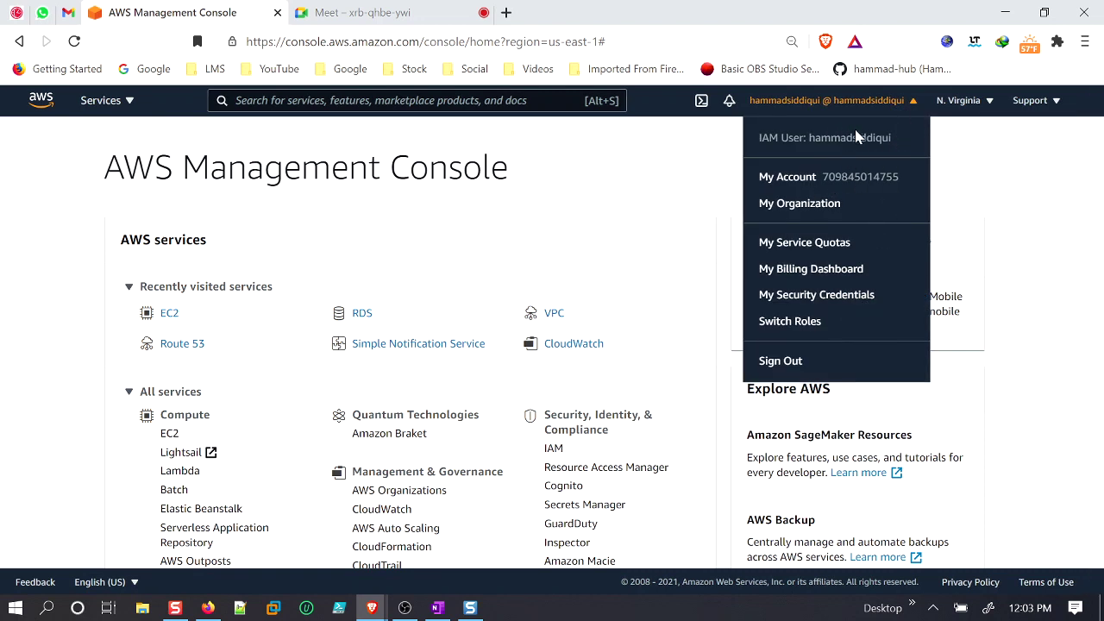
{"action": "left_click_drag", "start_coordinate": [893, 136], "coordinate": [753, 137]}
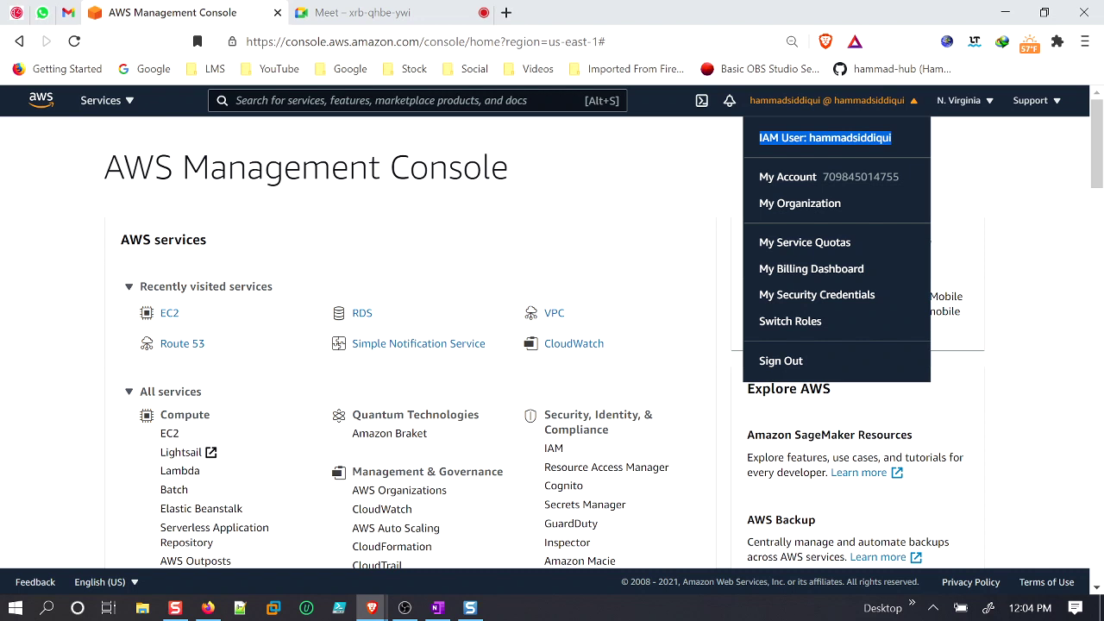
Search for the IAM service, open it and view its list of users.
{"action": "key", "text": "alt+s"}
{"action": "type", "text": "iam"}
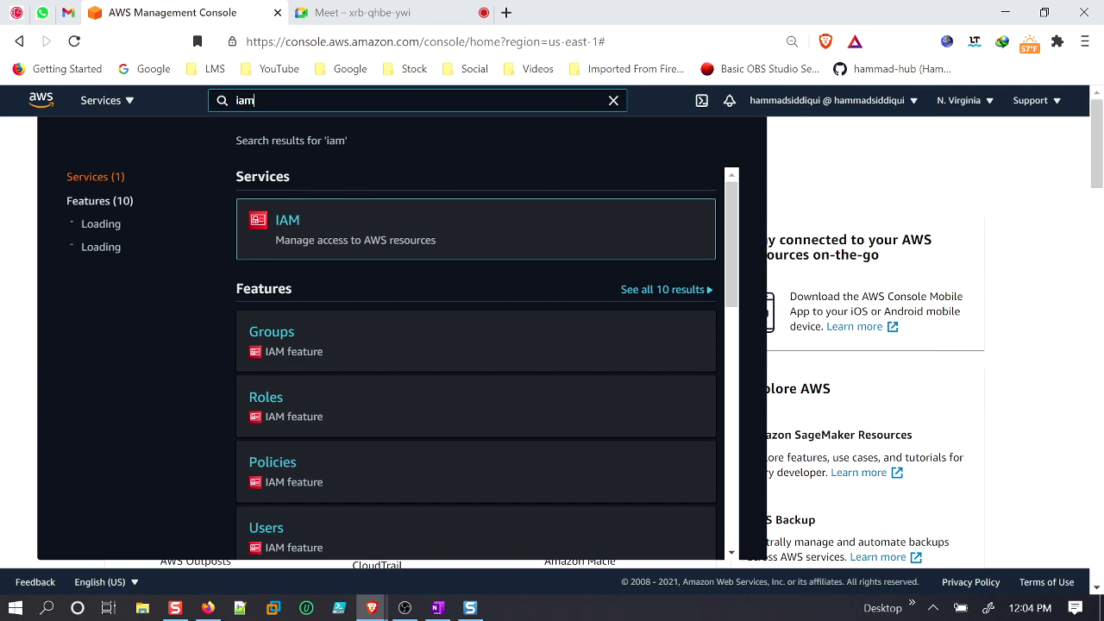
{"action": "left_click", "coordinate": [350, 231]}
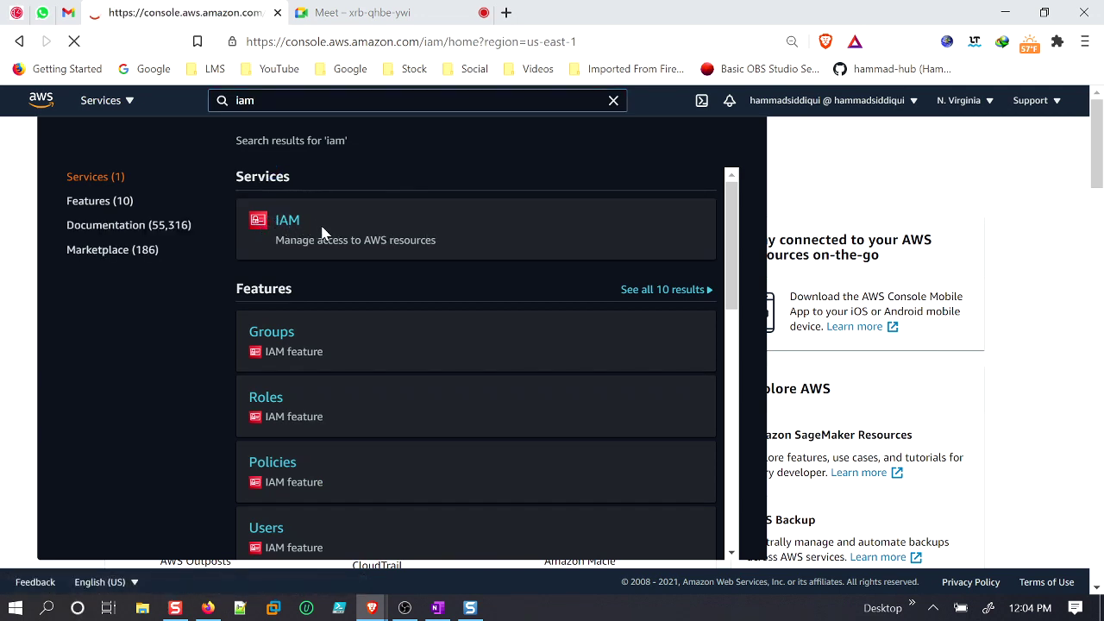
{"action": "left_click", "coordinate": [289, 220]}
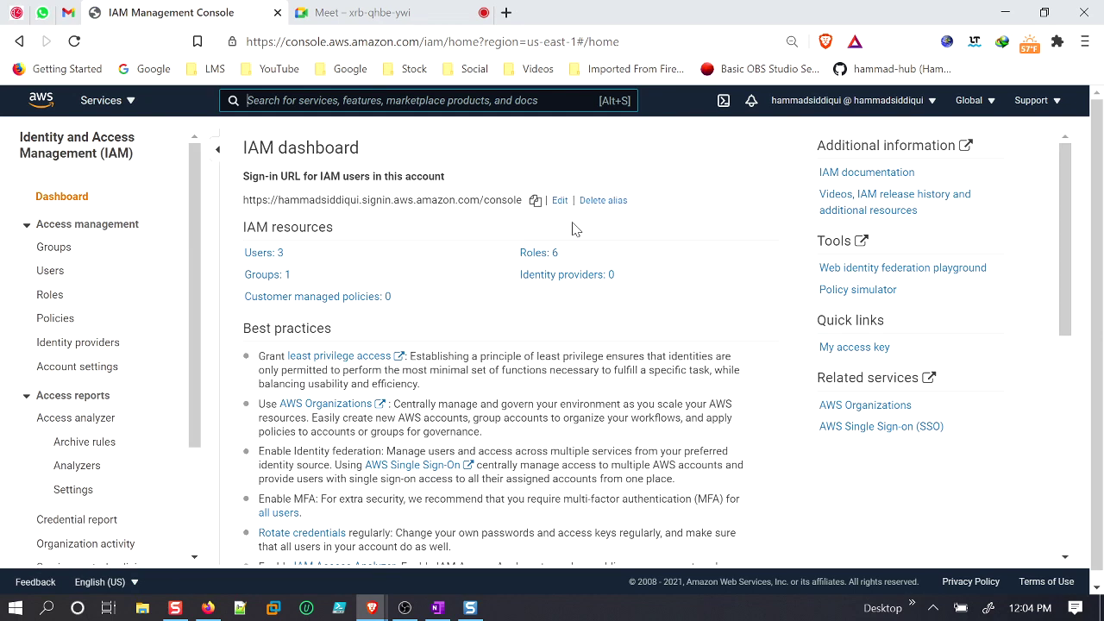
{"action": "left_click", "coordinate": [52, 272]}
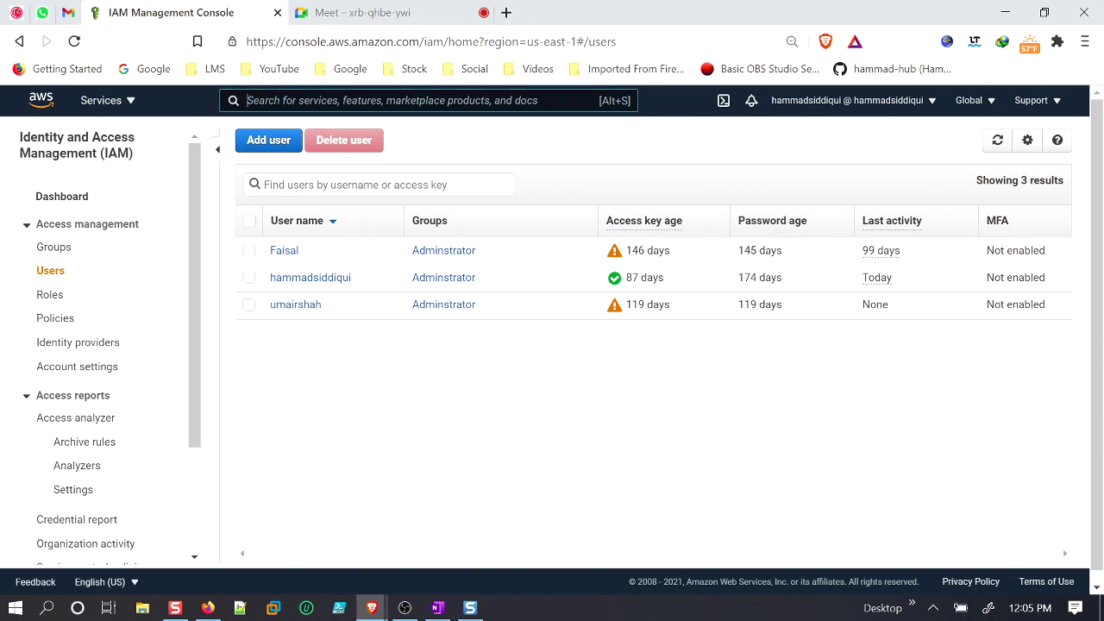
Open the VPC service and examine the N. Virginia subnets, marking the default VPC of the first subnet listed.
{"action": "type", "text": "vpn"}
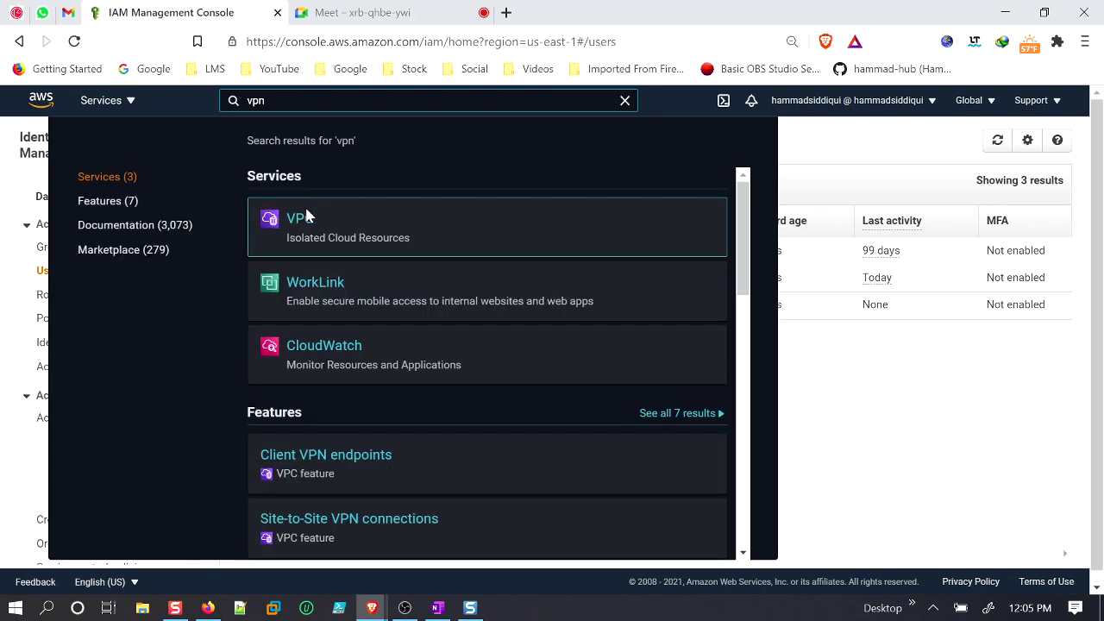
{"action": "left_click", "coordinate": [289, 221]}
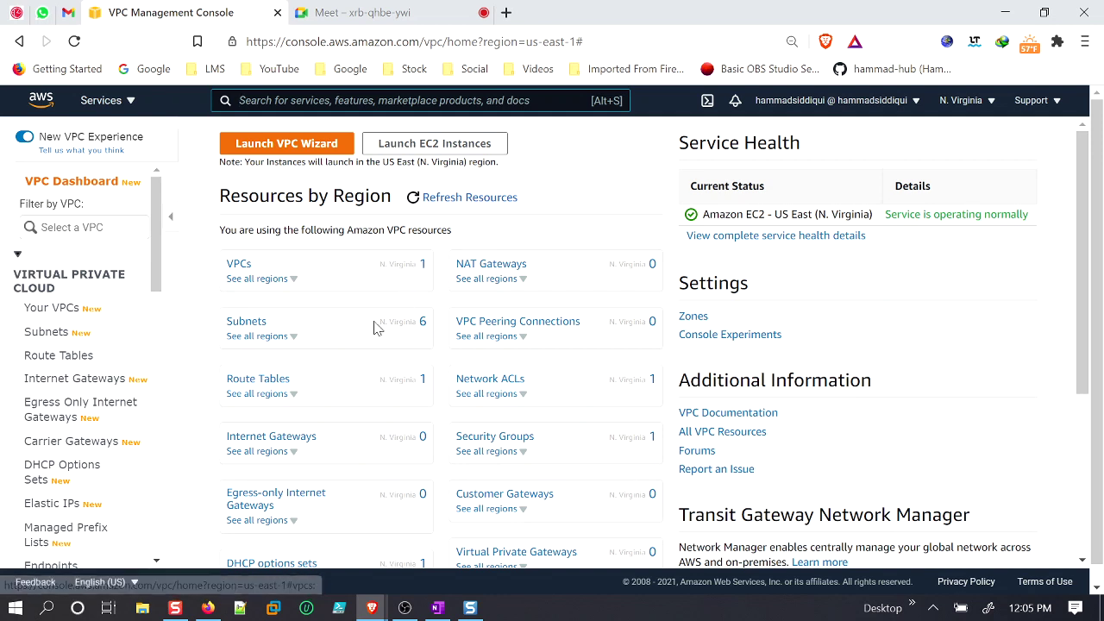
{"action": "left_click", "coordinate": [292, 339]}
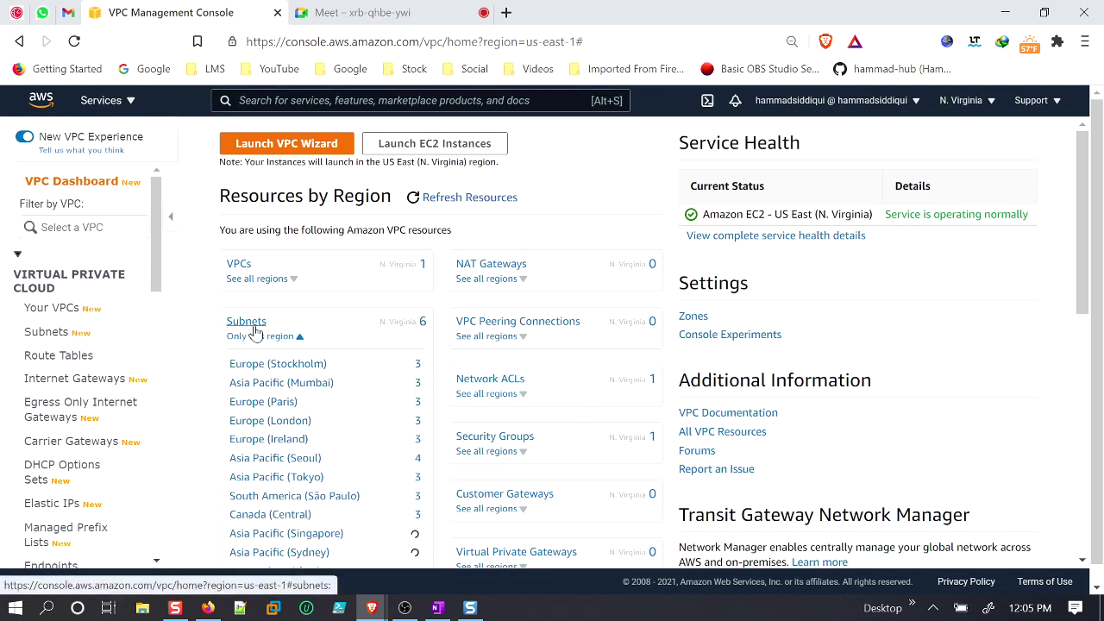
{"action": "left_click", "coordinate": [258, 326]}
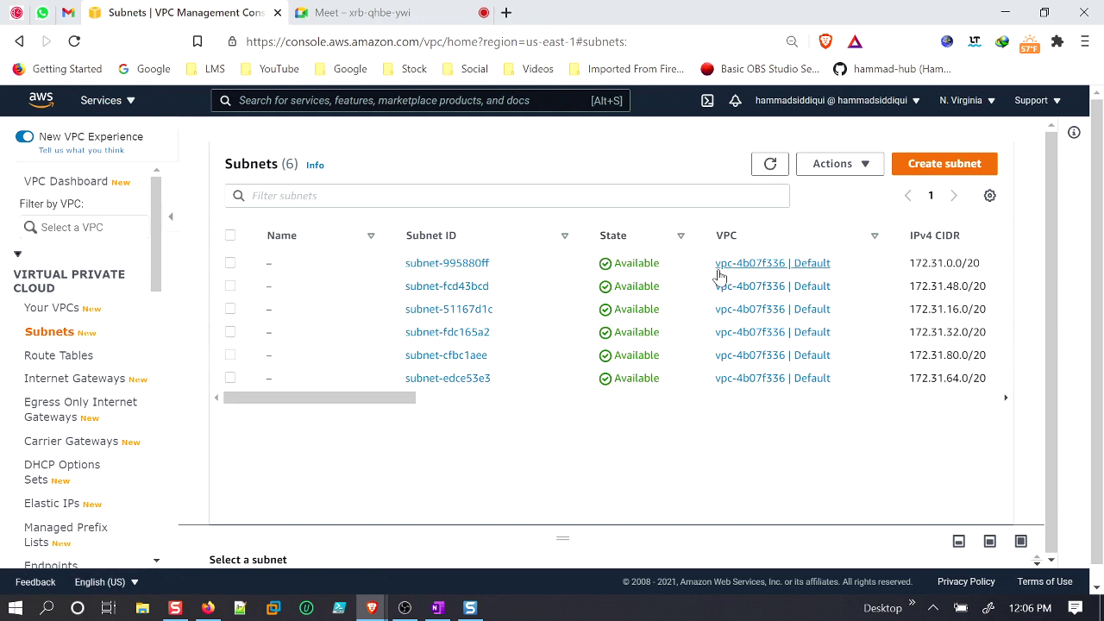
{"action": "left_click_drag", "start_coordinate": [715, 263], "coordinate": [830, 266]}
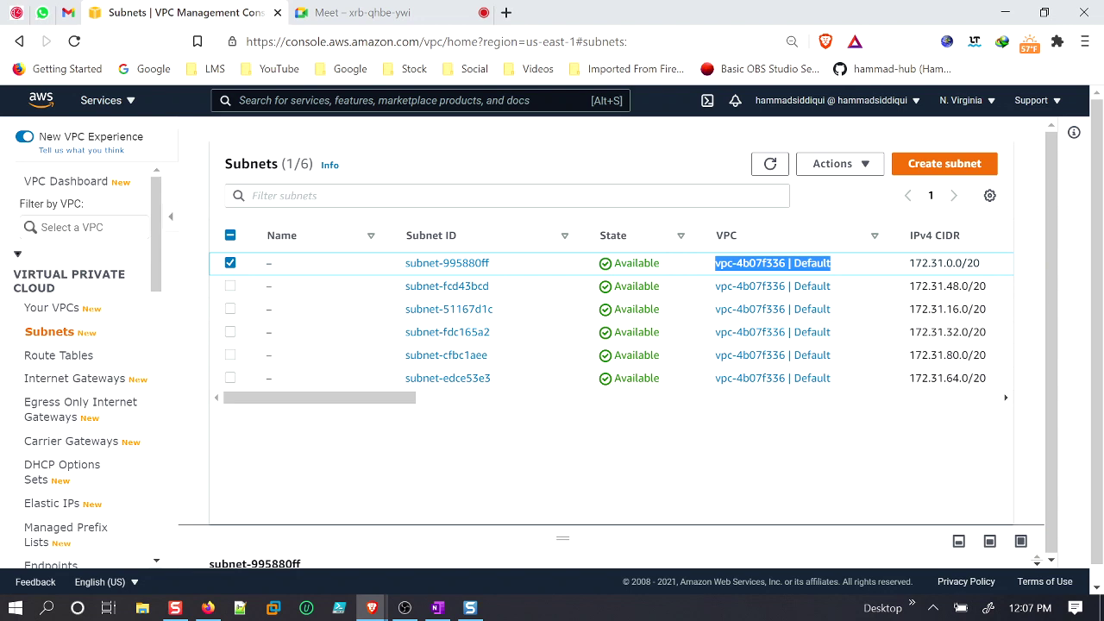
Open google.com in a new browser tab.
{"action": "left_click", "coordinate": [507, 13]}
{"action": "type", "text": "google.c"}
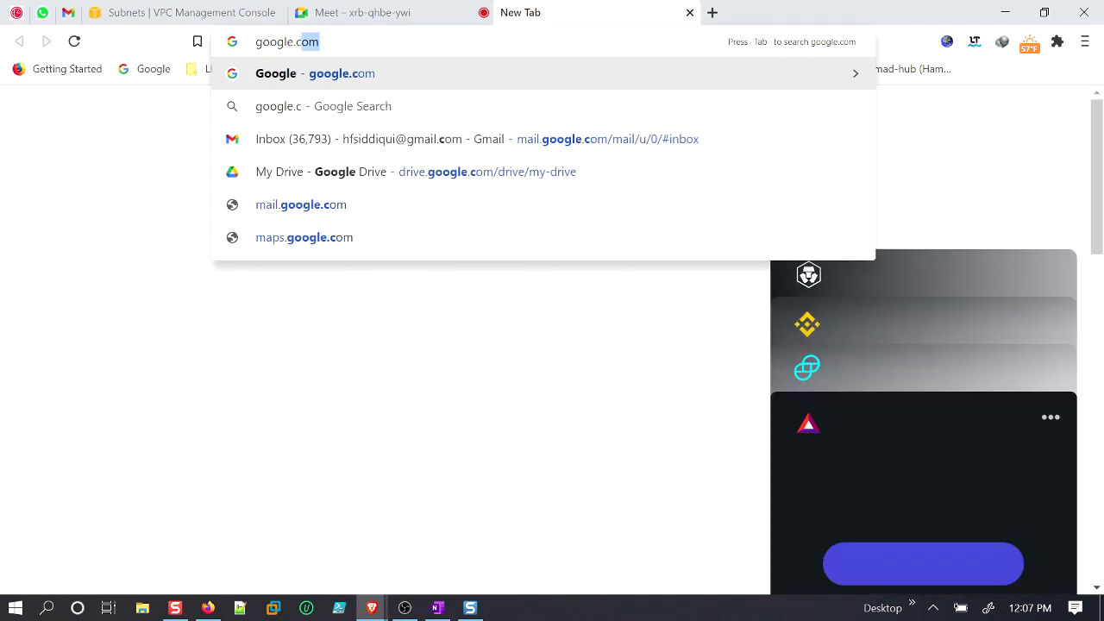
{"action": "key", "text": "Return"}
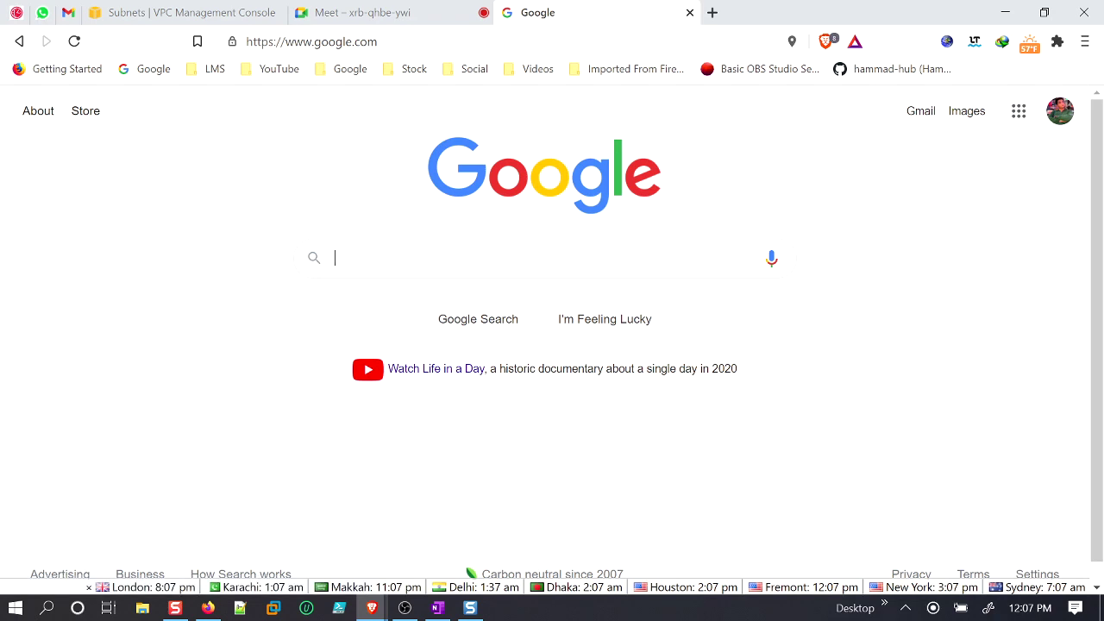
{"action": "type", "text": "aws"}
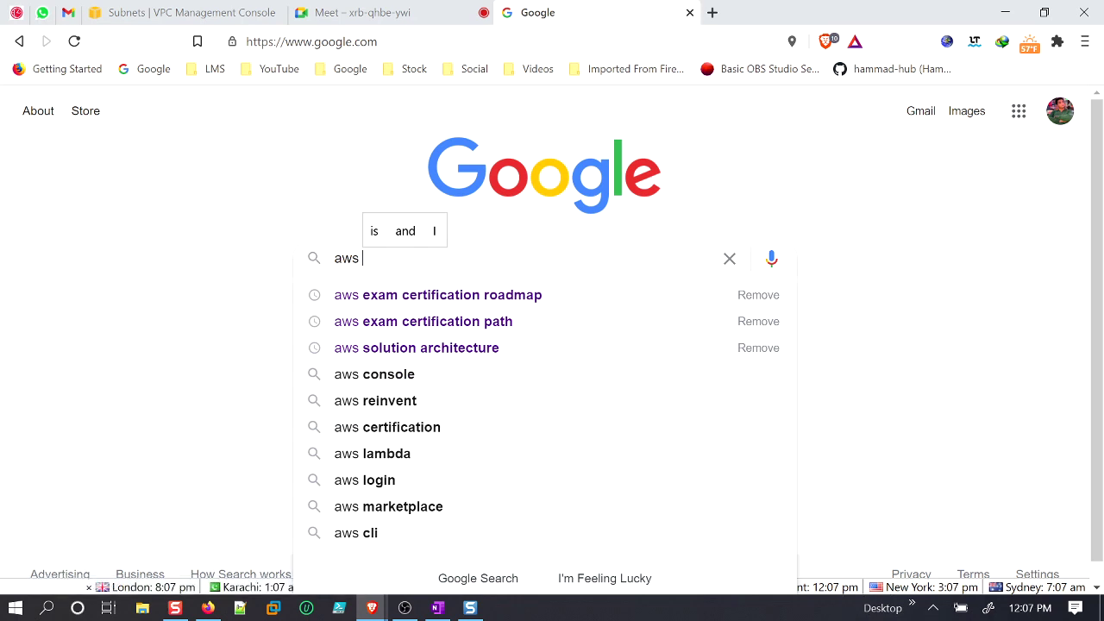
{"action": "key", "text": "BackSpace"}
{"action": "key", "text": "BackSpace"}
{"action": "key", "text": "BackSpace"}
{"action": "key", "text": "BackSpace"}
Search Google for "does aws subnet cost money".
{"action": "type", "text": "dows"}
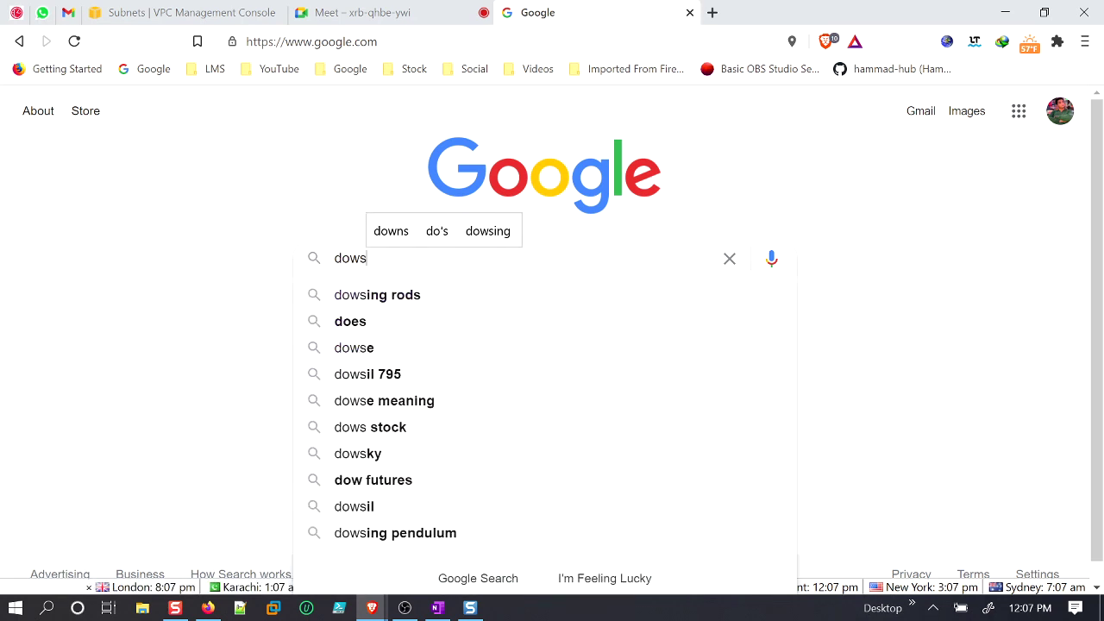
{"action": "type", "text": " a"}
{"action": "type", "text": "es a"}
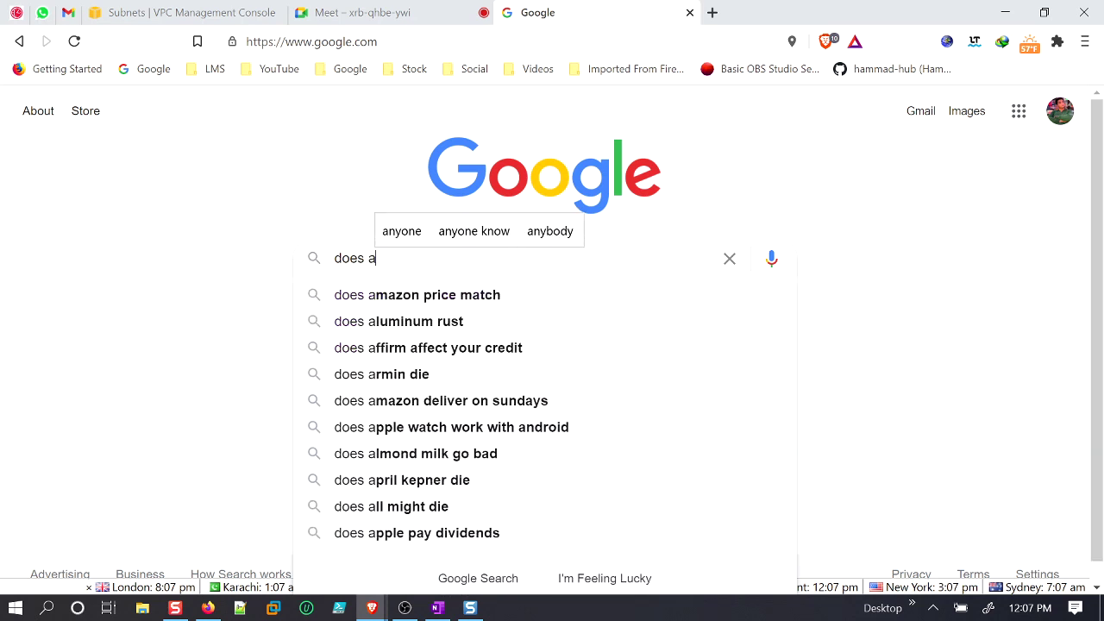
{"action": "type", "text": "ws sub"}
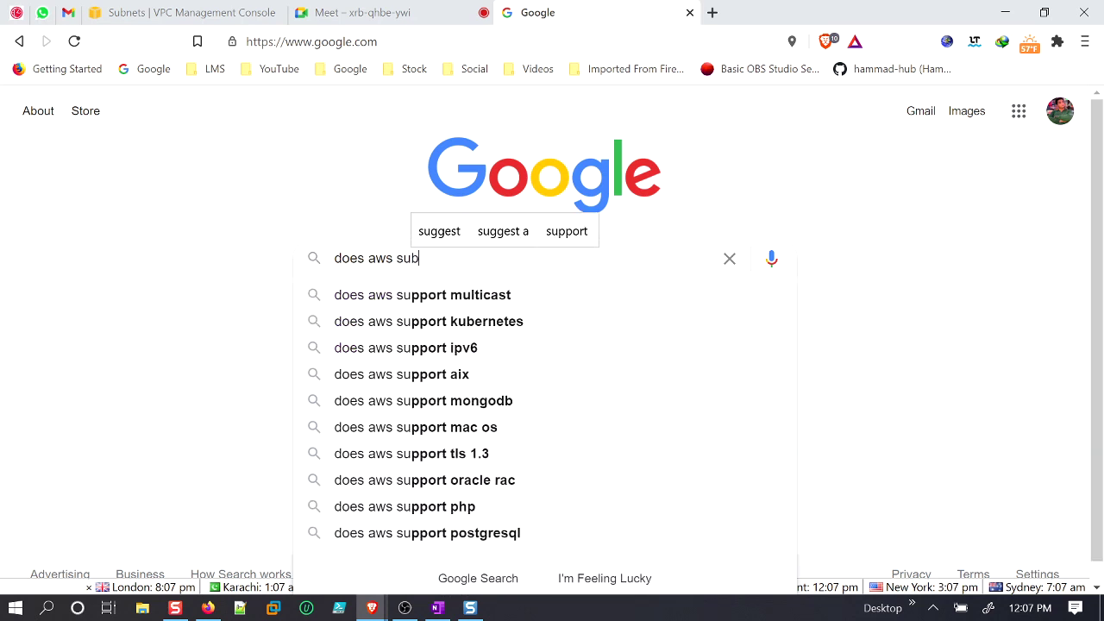
{"action": "type", "text": "net cost money"}
{"action": "key", "text": "Return"}
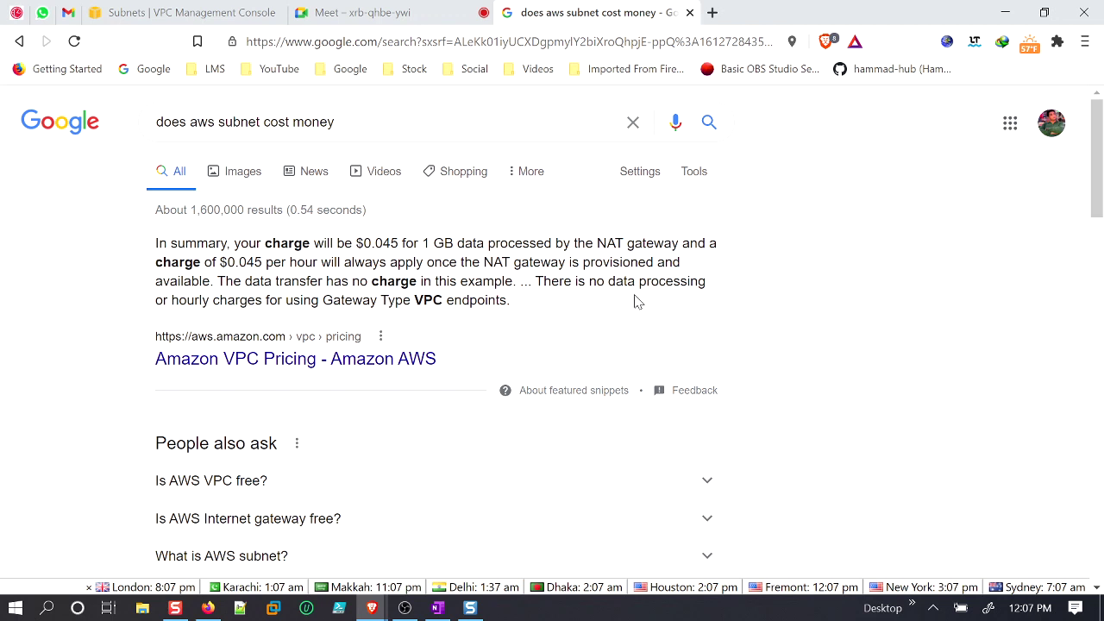
Read the Amazon VPC pricing snippet about the NAT gateway, and expand and read the related question "Is AWS VPC free?".
{"action": "left_click_drag", "start_coordinate": [153, 244], "coordinate": [289, 244]}
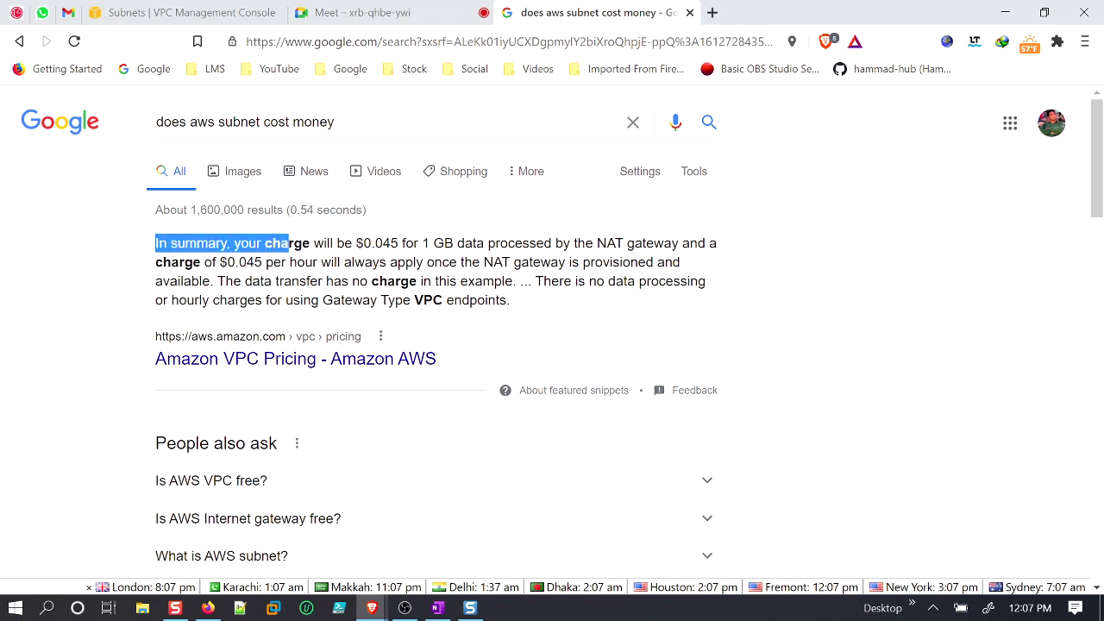
{"action": "left_click", "coordinate": [295, 244]}
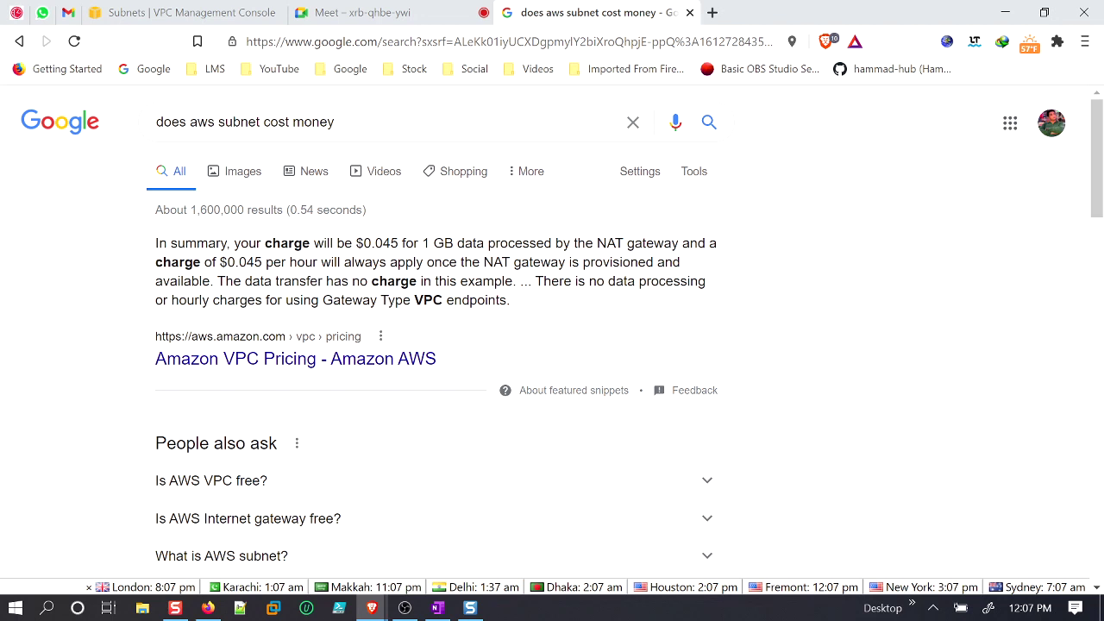
{"action": "left_click_drag", "start_coordinate": [562, 262], "coordinate": [484, 263]}
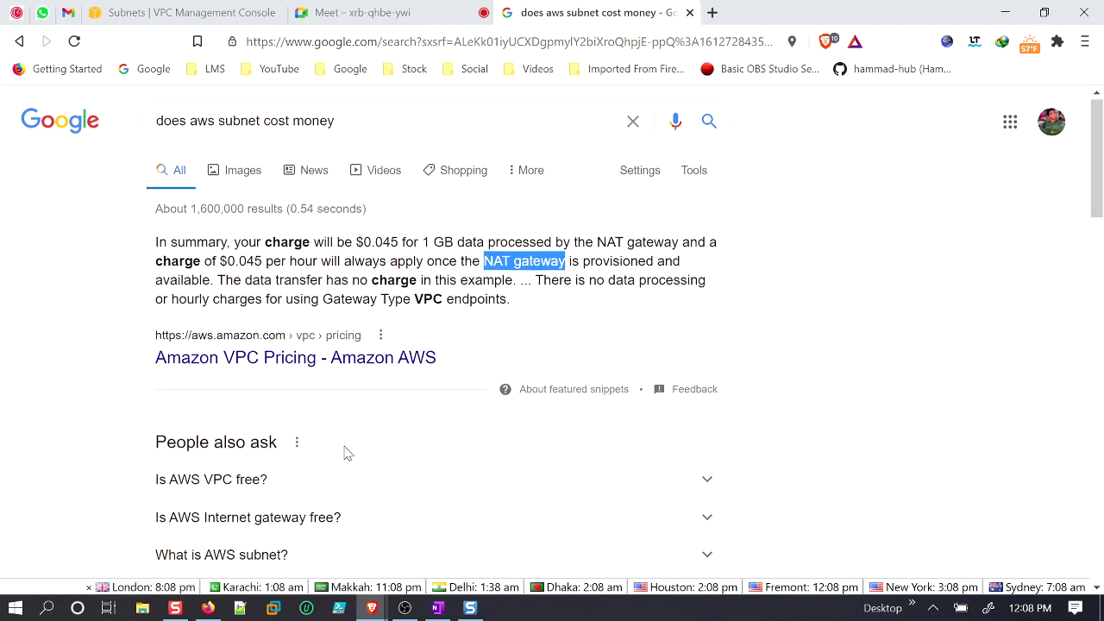
{"action": "scroll", "coordinate": [296, 421], "scroll_direction": "down", "scroll_amount": 1}
{"action": "left_click", "coordinate": [291, 401]}
{"action": "scroll", "coordinate": [290, 400], "scroll_direction": "down", "scroll_amount": 1}
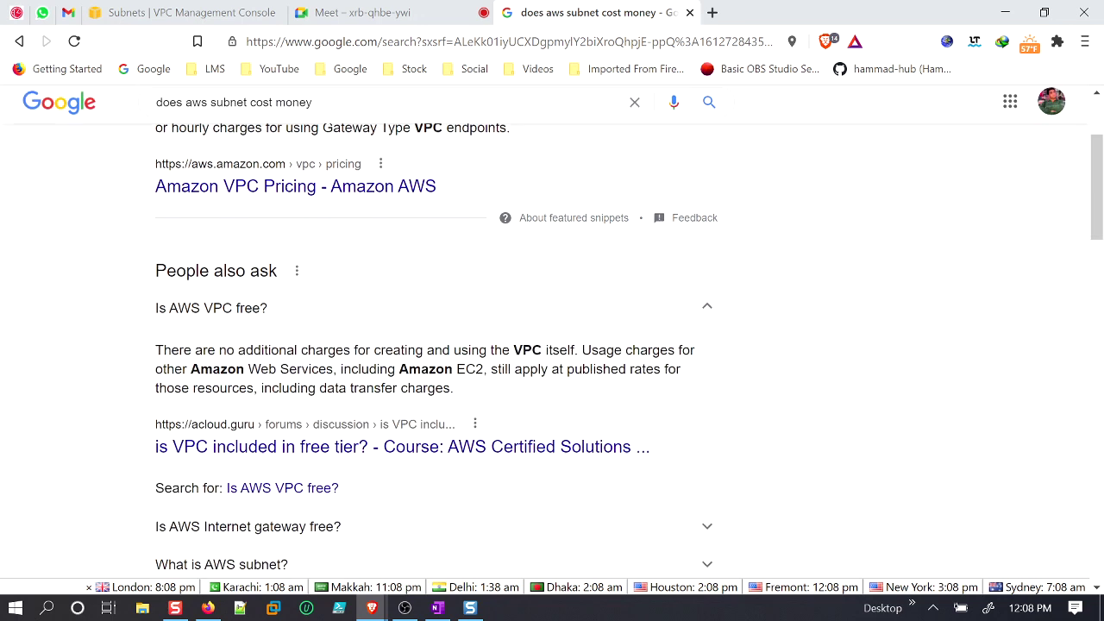
{"action": "left_click_drag", "start_coordinate": [297, 369], "coordinate": [400, 350]}
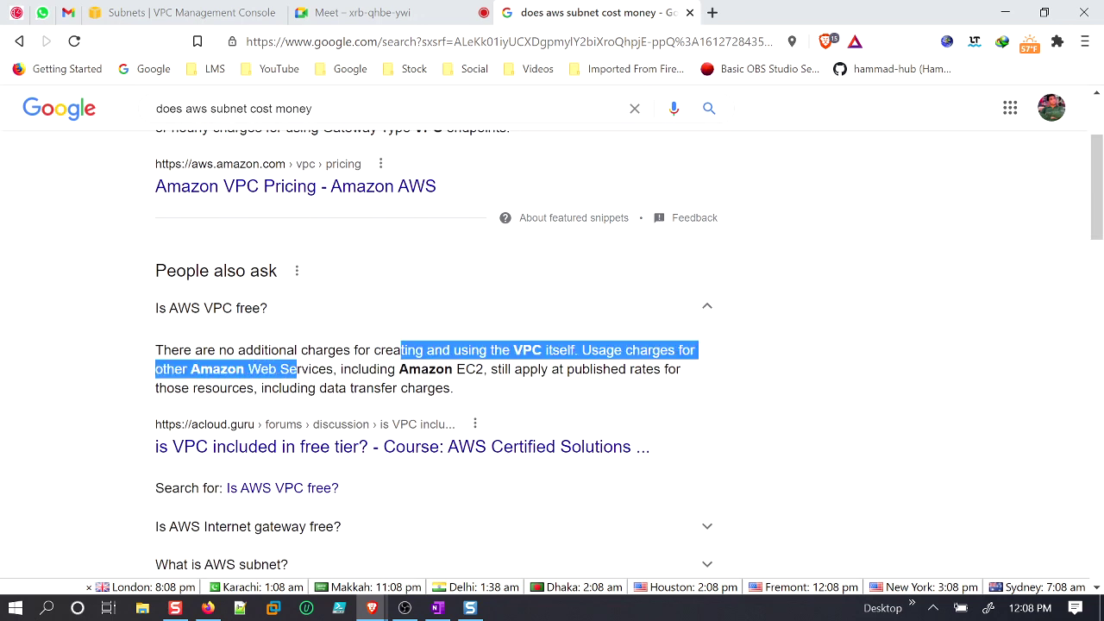
{"action": "left_click", "coordinate": [402, 350]}
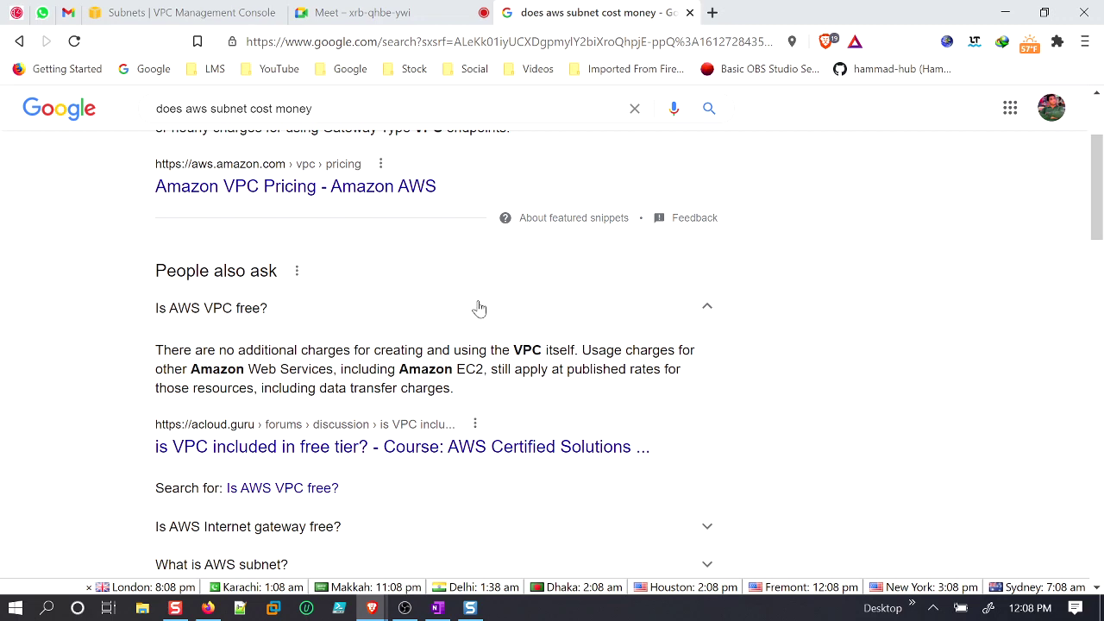
Return to the VPC Management Console and view the list of VPCs in N. Virginia.
{"action": "left_click", "coordinate": [365, 17]}
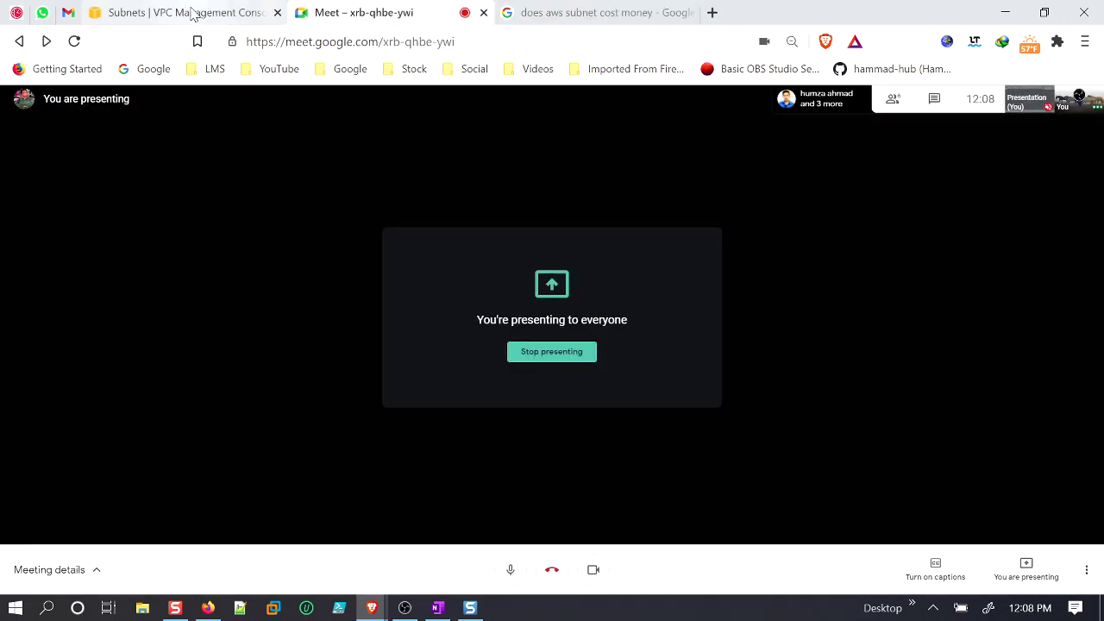
{"action": "left_click", "coordinate": [185, 15]}
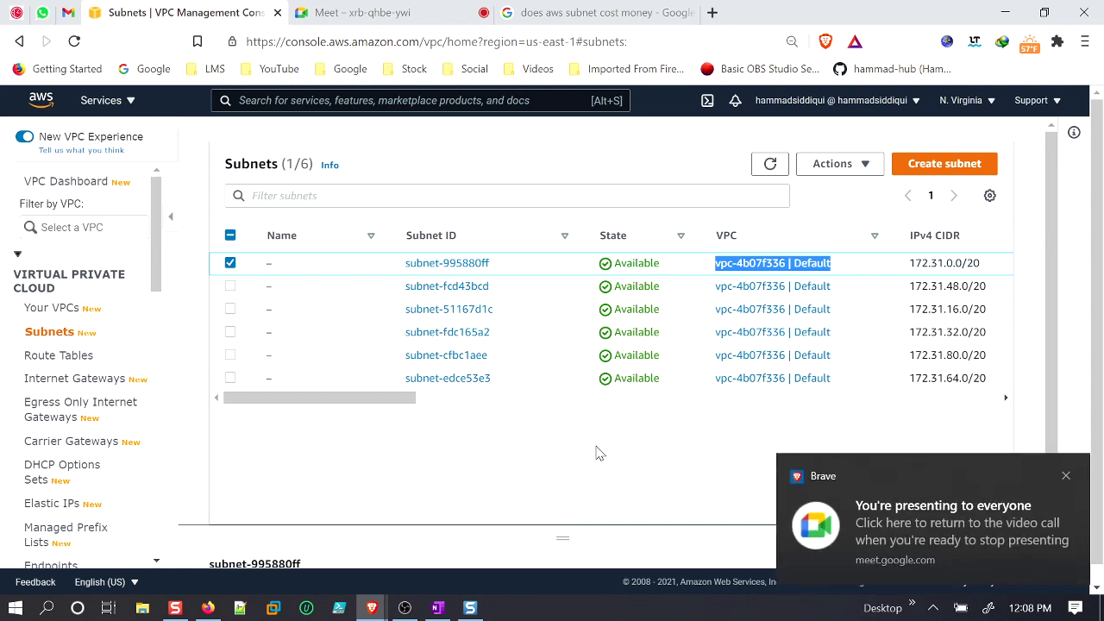
{"action": "left_click", "coordinate": [51, 308]}
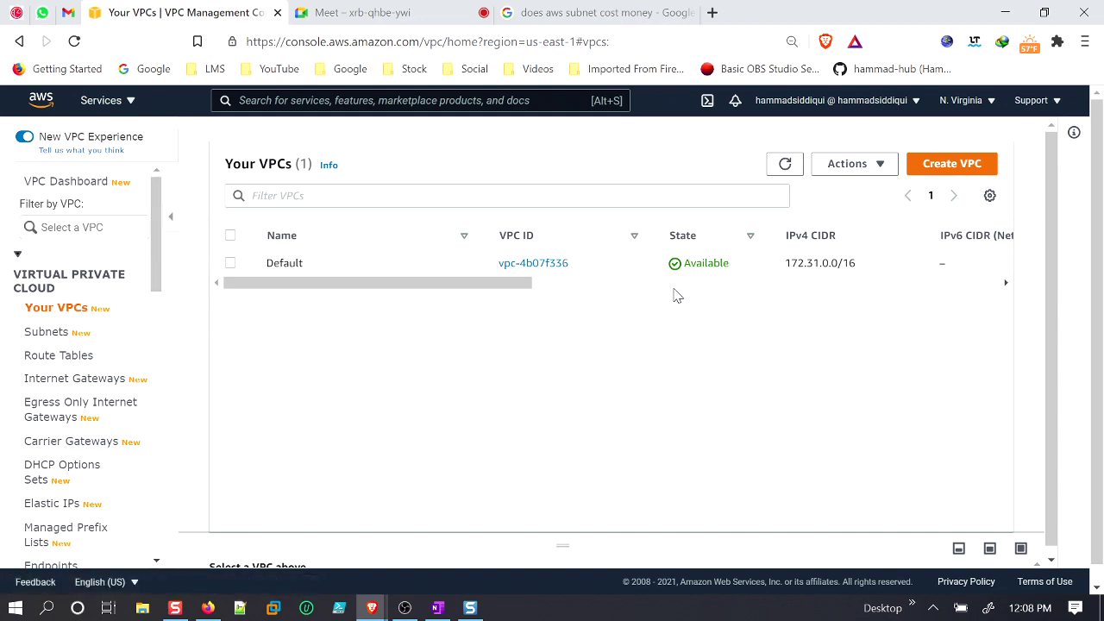
Open the N. Virginia subnets list and sort it by Availability Zone in ascending order.
{"action": "left_click", "coordinate": [45, 336]}
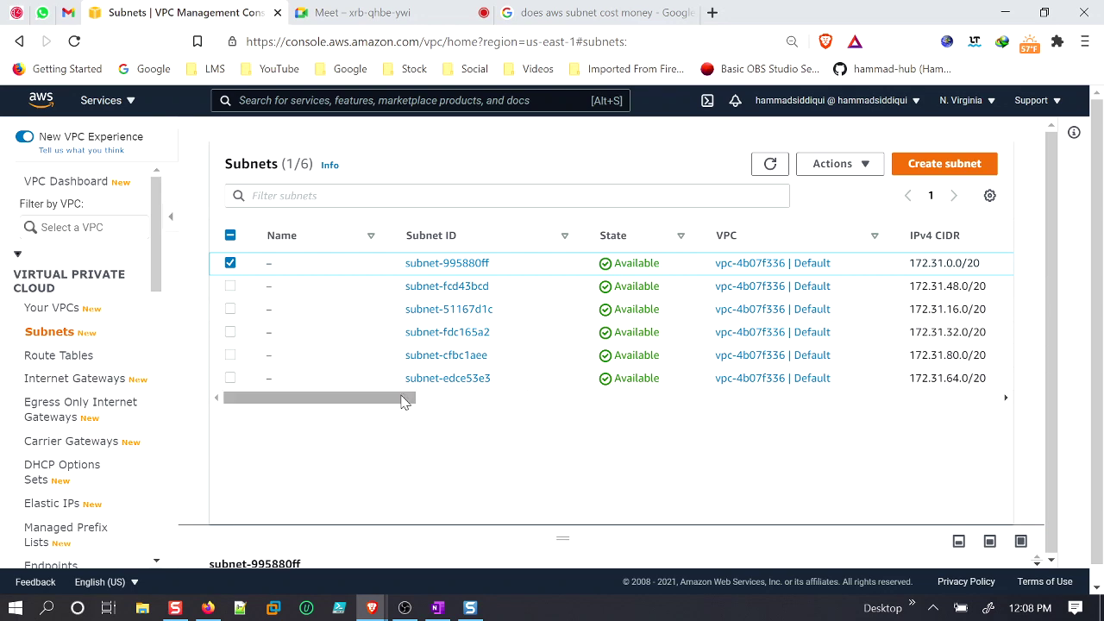
{"action": "left_click_drag", "start_coordinate": [406, 398], "coordinate": [663, 397]}
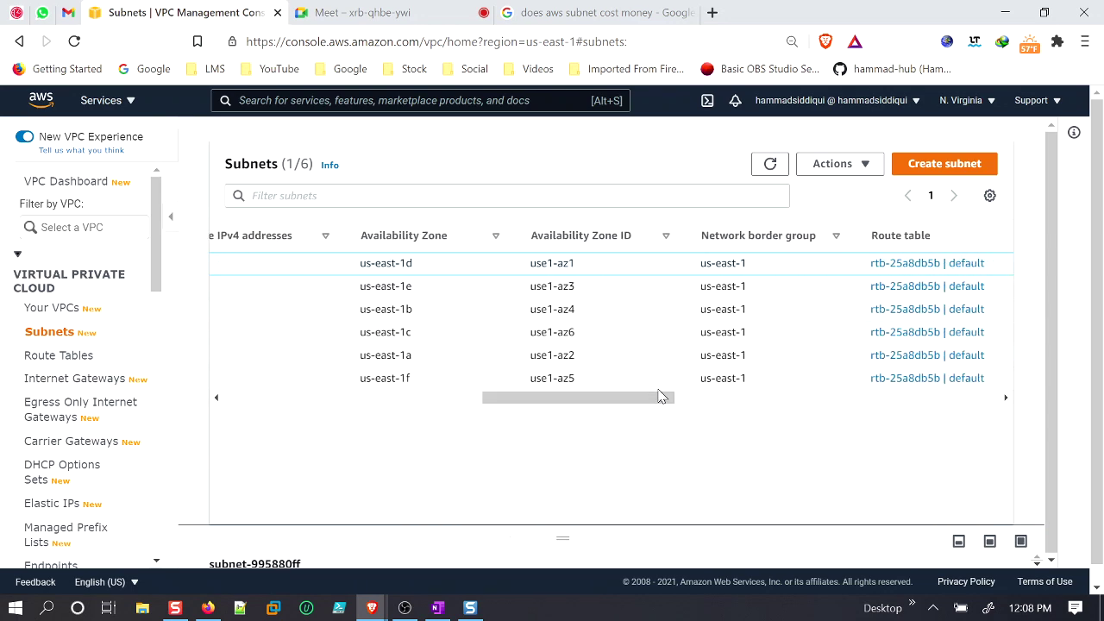
{"action": "left_click", "coordinate": [413, 241]}
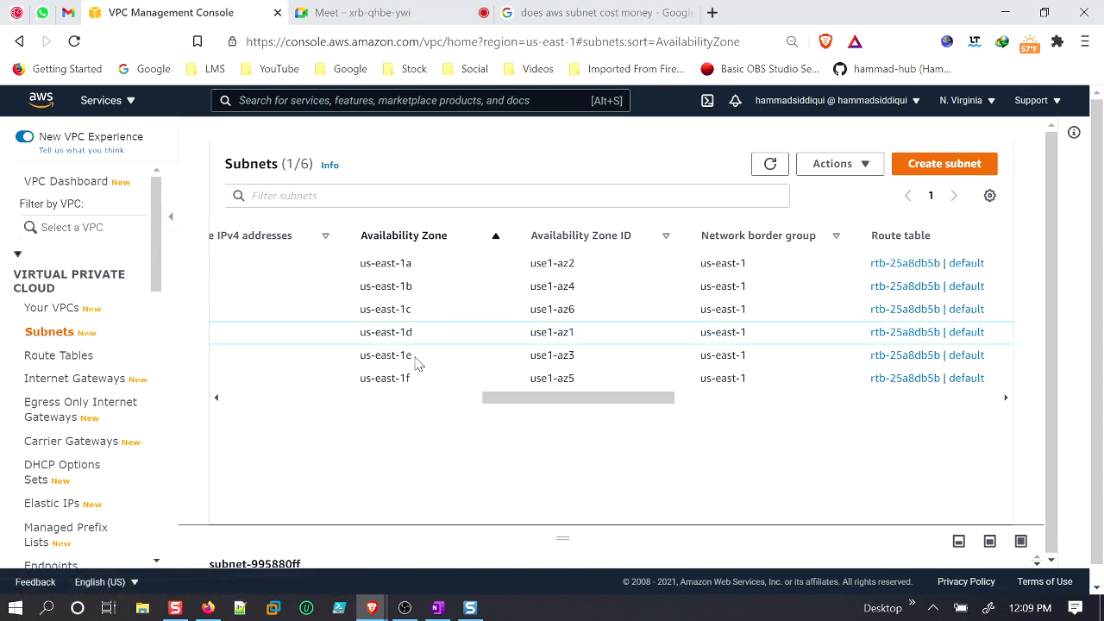
Switch the console region to US East (Ohio) us-east-2.
{"action": "left_click", "coordinate": [992, 107]}
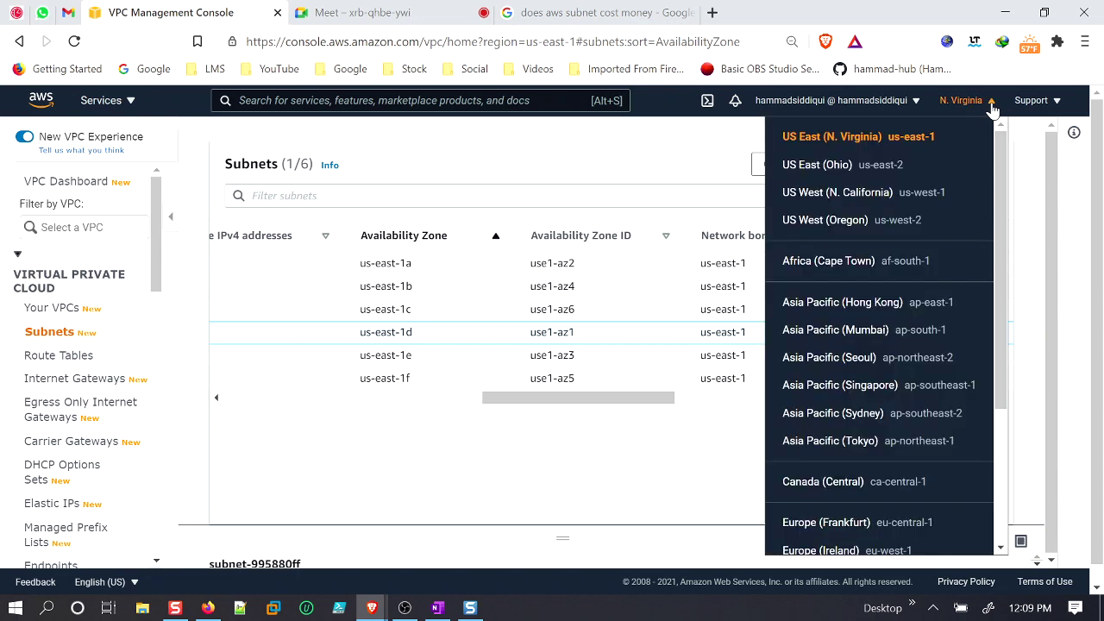
{"action": "left_click", "coordinate": [891, 168]}
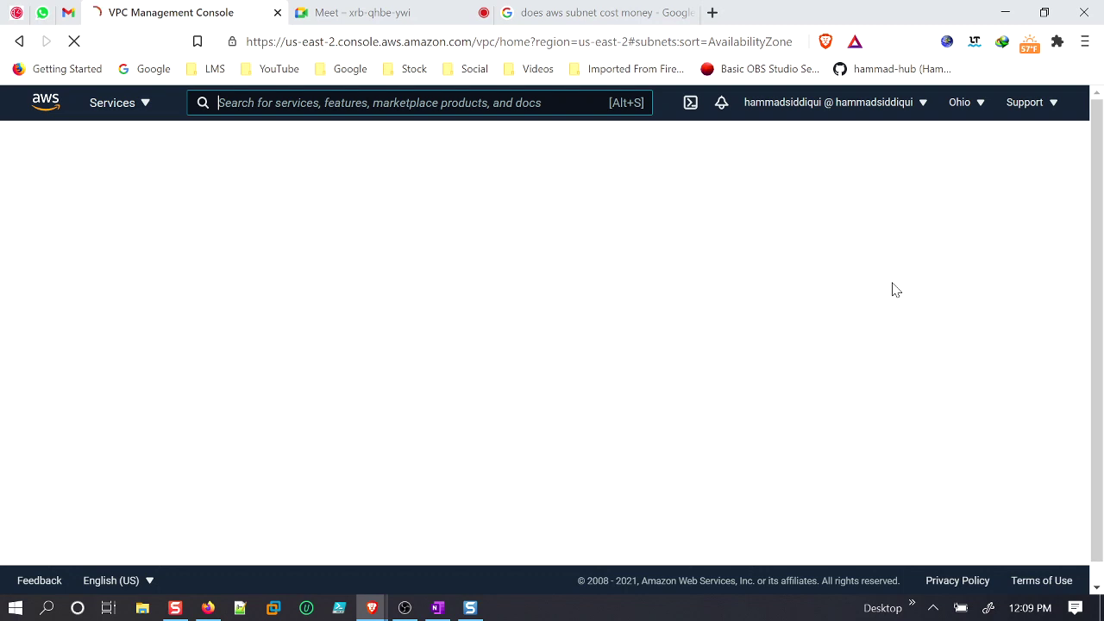
Open google.com in a new browser tab and search for "aws availability zones map".
{"action": "left_click", "coordinate": [713, 12]}
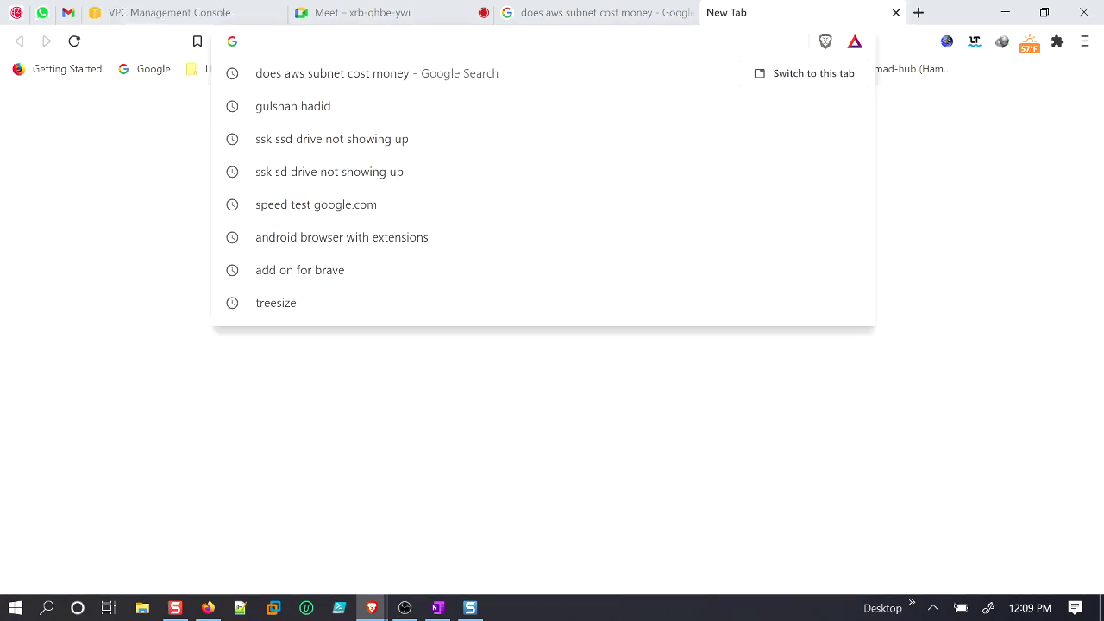
{"action": "type", "text": "google.com"}
{"action": "key", "text": "Return"}
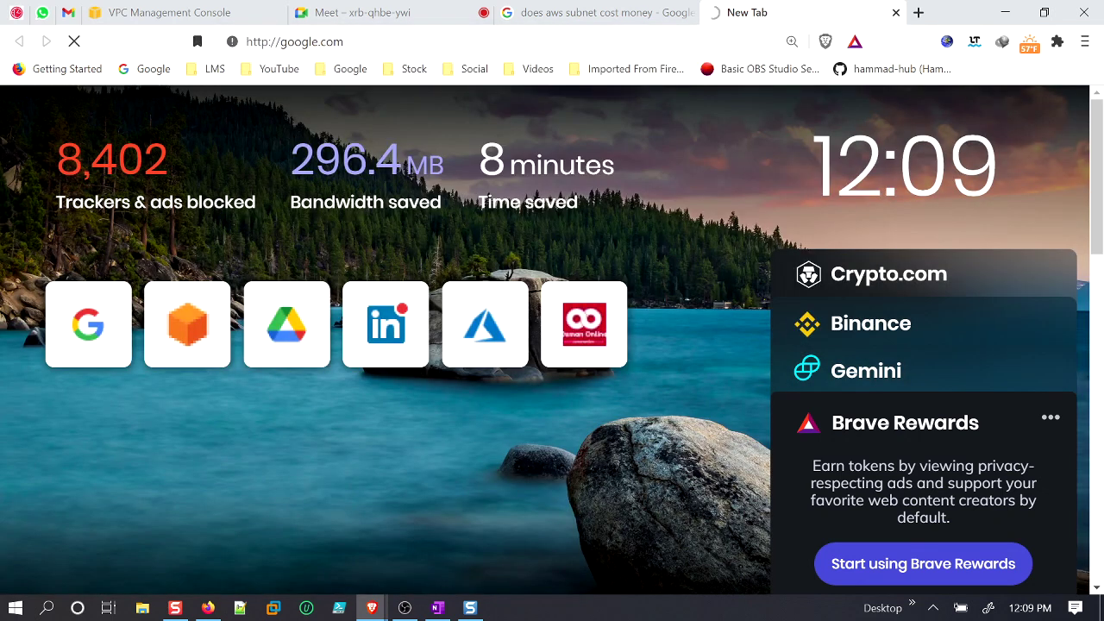
{"action": "type", "text": "a"}
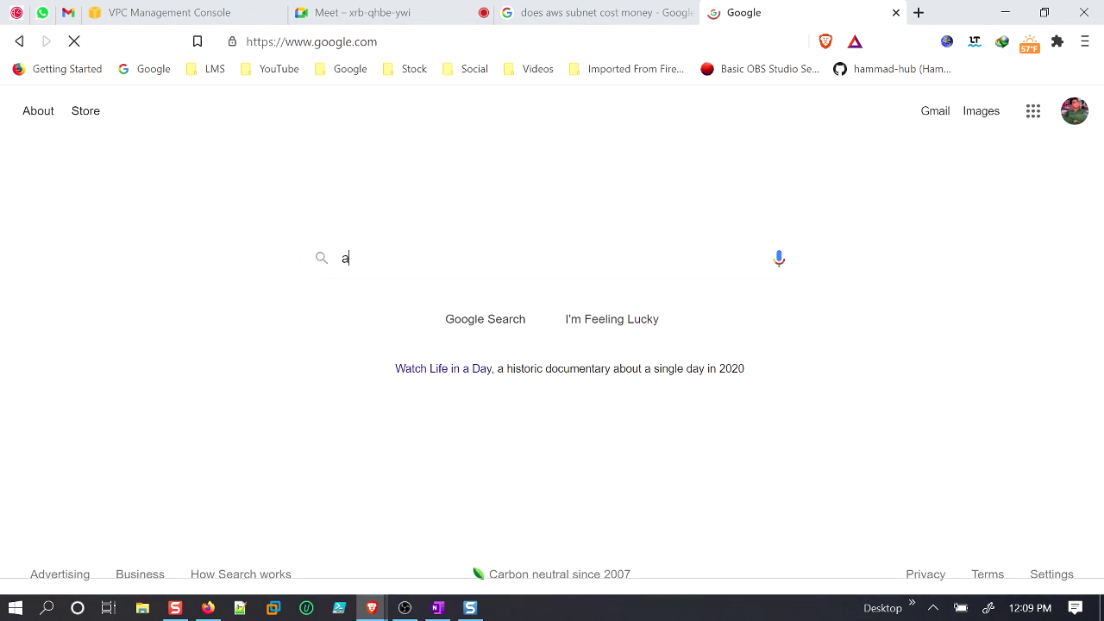
{"action": "type", "text": "ws c"}
{"action": "key", "text": "BackSpace"}
{"action": "type", "text": "ava"}
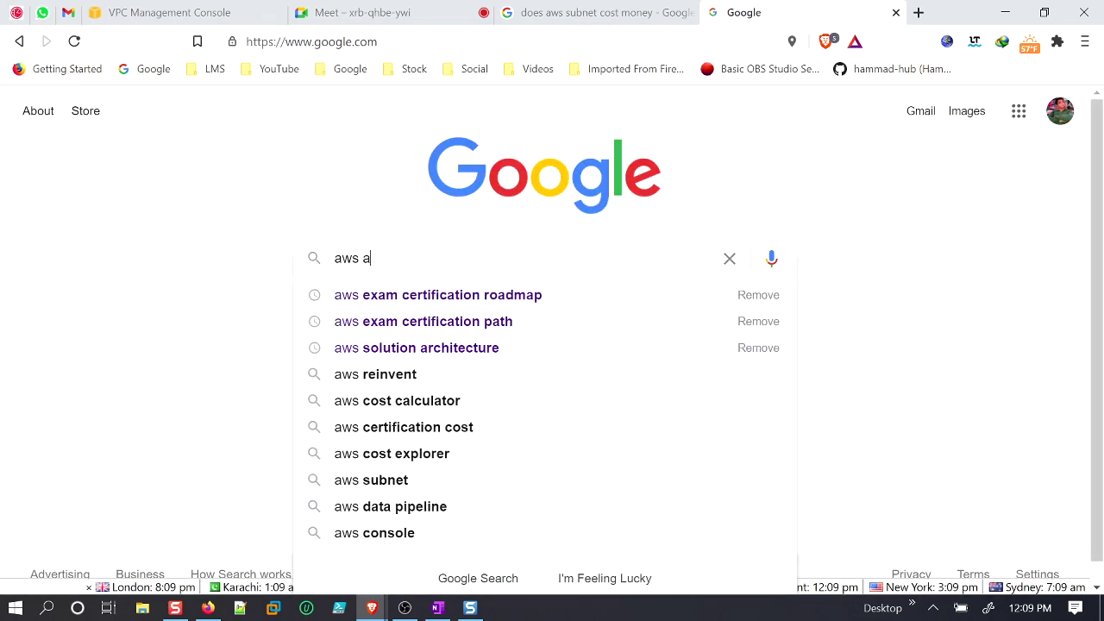
{"action": "type", "text": "ilability zones map"}
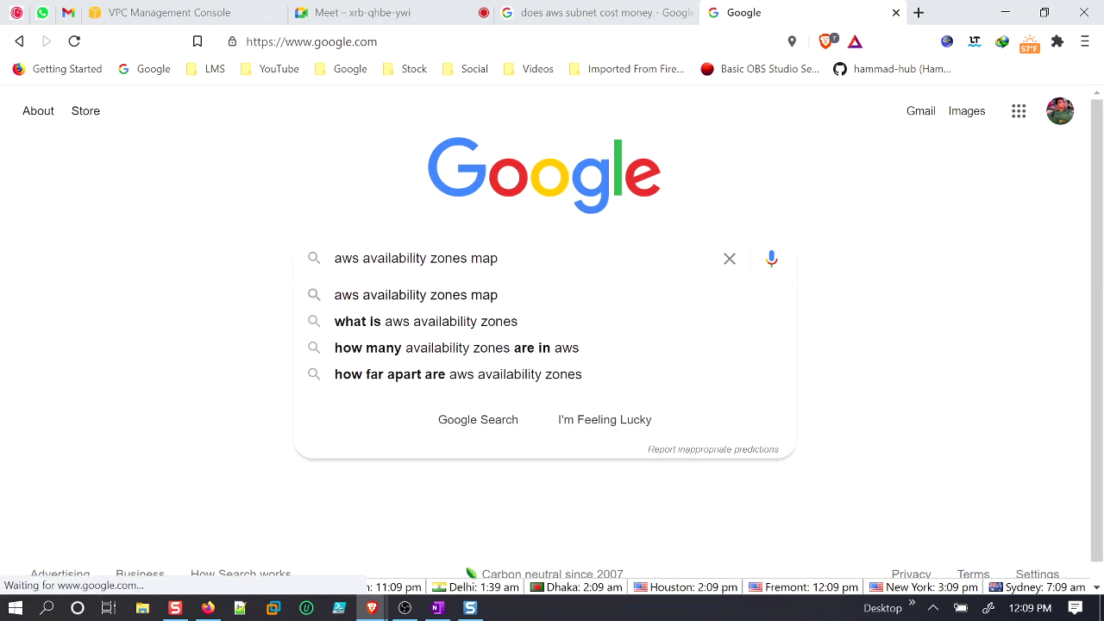
{"action": "key", "text": "Return"}
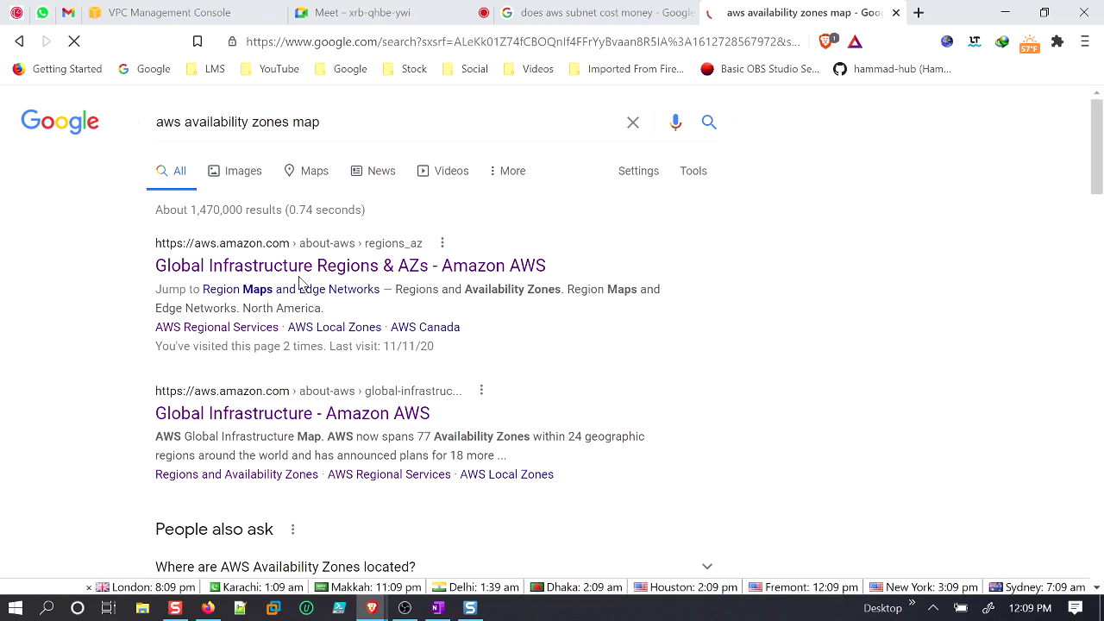
Open the AWS Global Infrastructure Regions & AZs page and examine the North America map, its key and the Availability Zones per region.
{"action": "left_click", "coordinate": [318, 269]}
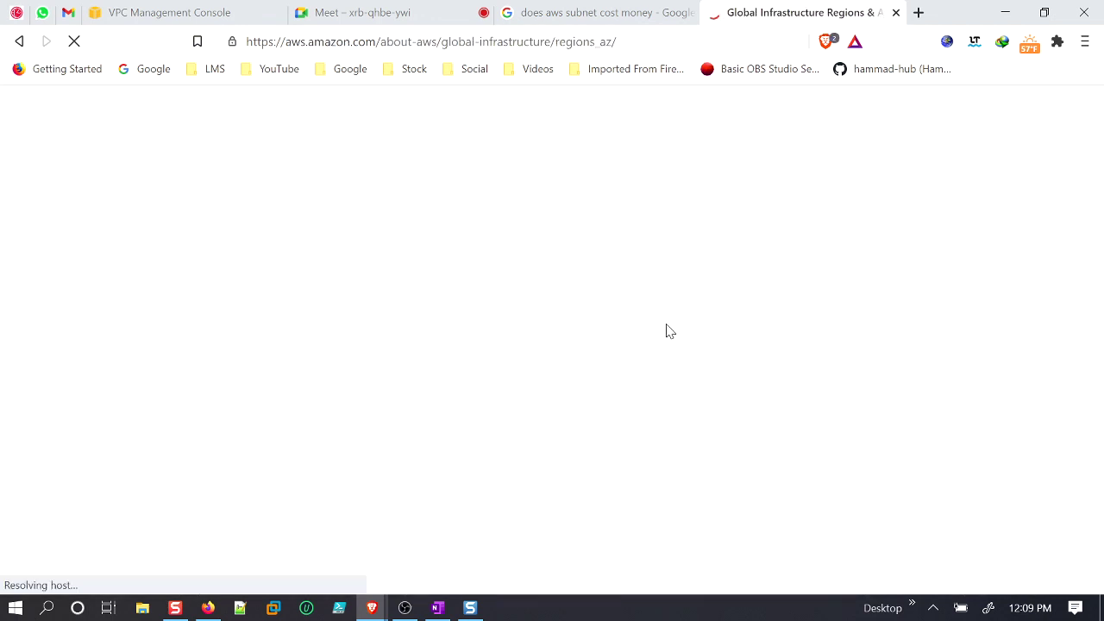
{"action": "scroll", "coordinate": [649, 381], "scroll_direction": "down", "scroll_amount": 2}
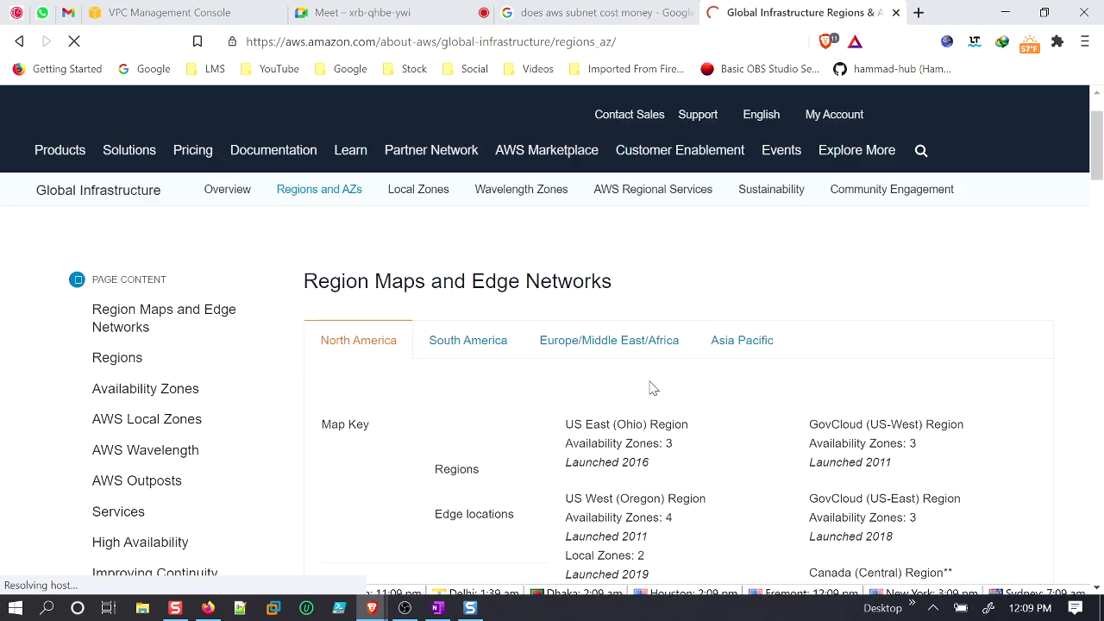
{"action": "scroll", "coordinate": [651, 387], "scroll_direction": "down", "scroll_amount": 2}
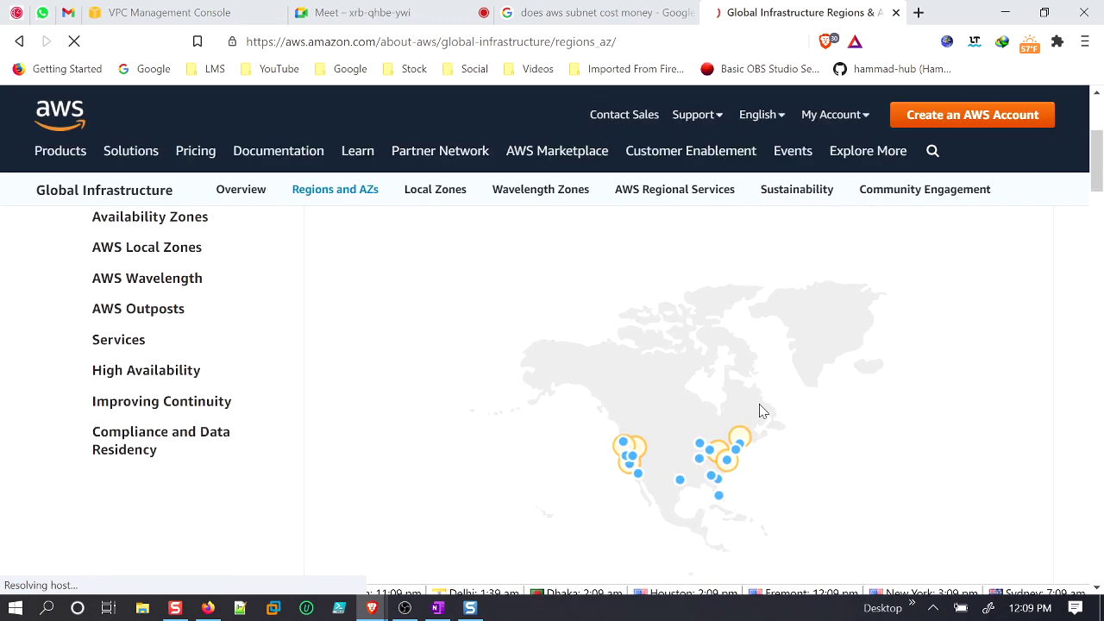
{"action": "scroll", "coordinate": [703, 447], "scroll_direction": "up", "scroll_amount": 2}
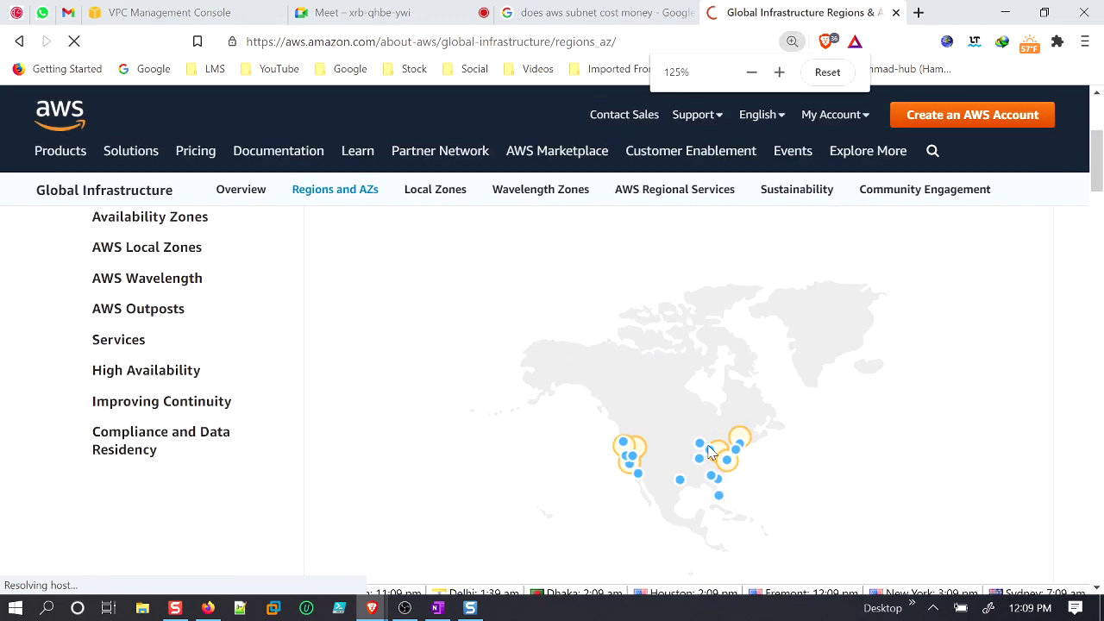
{"action": "scroll", "coordinate": [752, 448], "scroll_direction": "down", "scroll_amount": 2}
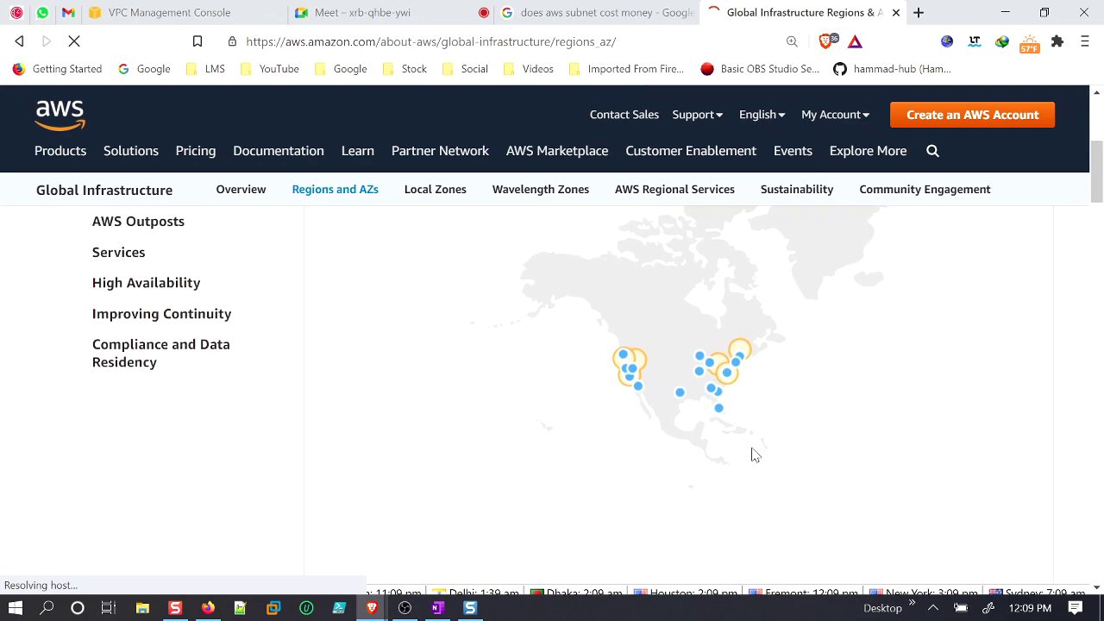
{"action": "scroll", "coordinate": [756, 454], "scroll_direction": "down", "scroll_amount": 5}
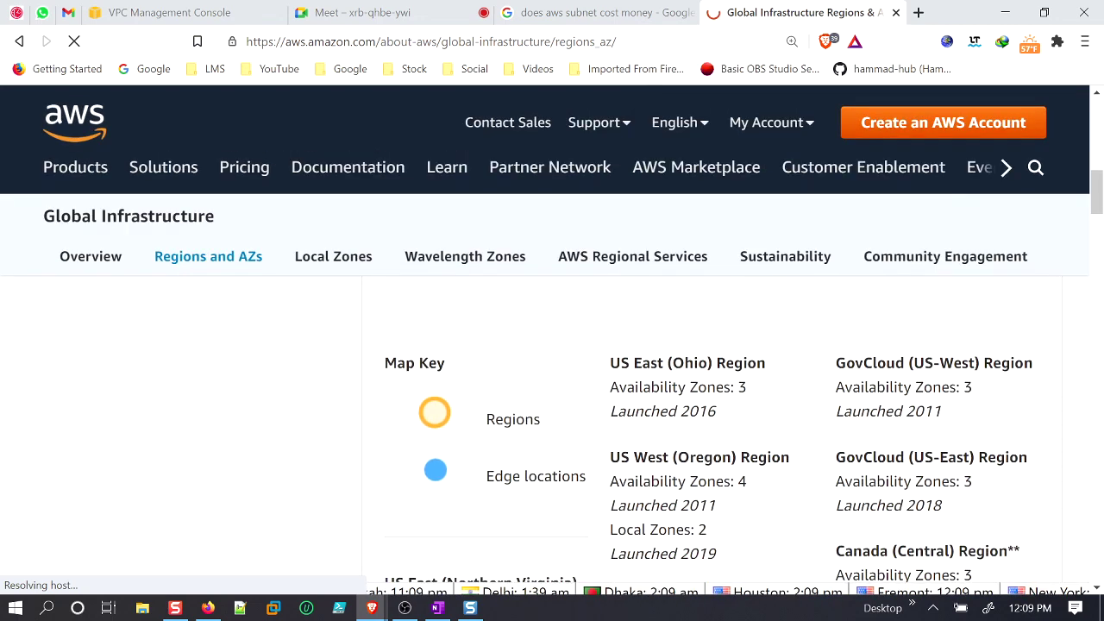
{"action": "scroll", "coordinate": [755, 455], "scroll_direction": "up", "scroll_amount": 1}
{"action": "scroll", "coordinate": [753, 454], "scroll_direction": "up", "scroll_amount": 2}
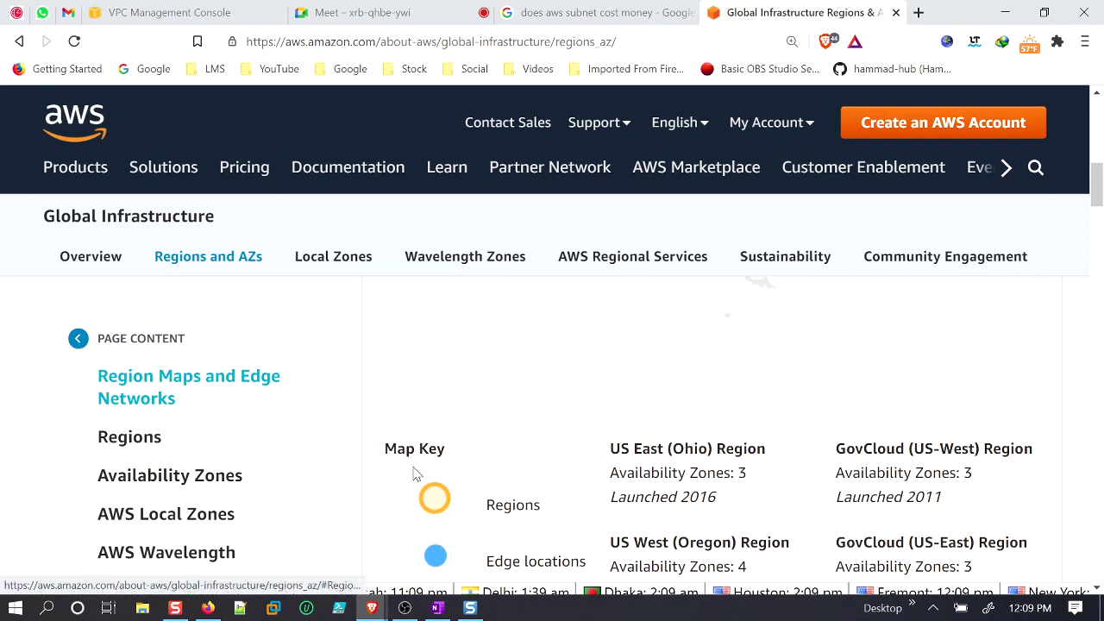
{"action": "scroll", "coordinate": [417, 471], "scroll_direction": "down", "scroll_amount": 1}
{"action": "scroll", "coordinate": [414, 473], "scroll_direction": "up", "scroll_amount": 3}
{"action": "scroll", "coordinate": [416, 474], "scroll_direction": "up", "scroll_amount": 1}
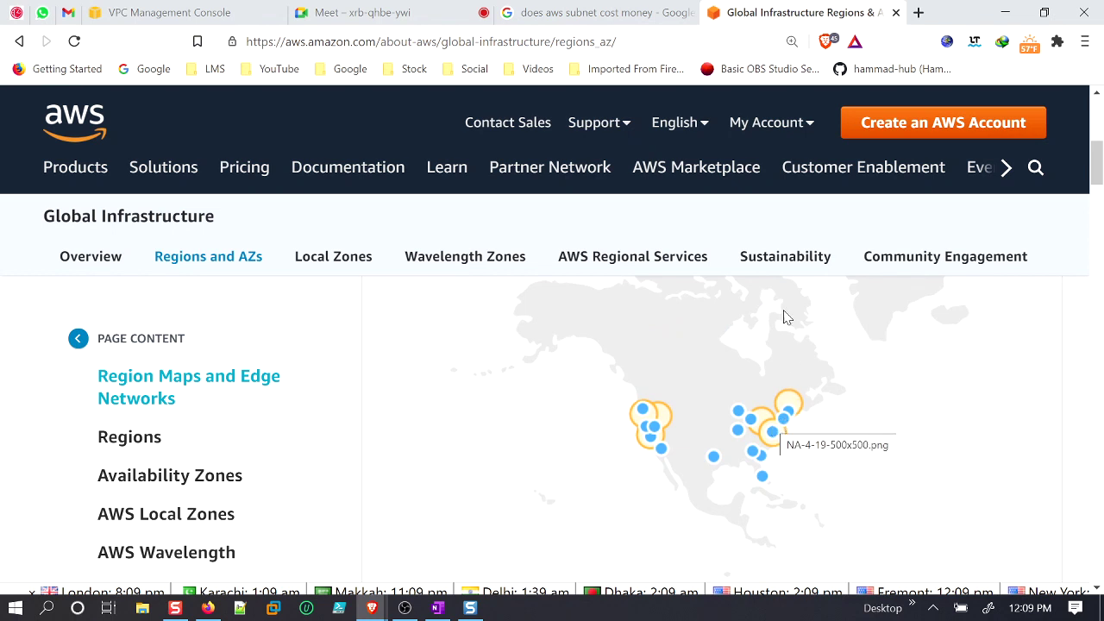
Return to the VPC console, check the list of regions without switching, and view the Ohio subnets.
{"action": "left_click", "coordinate": [164, 17]}
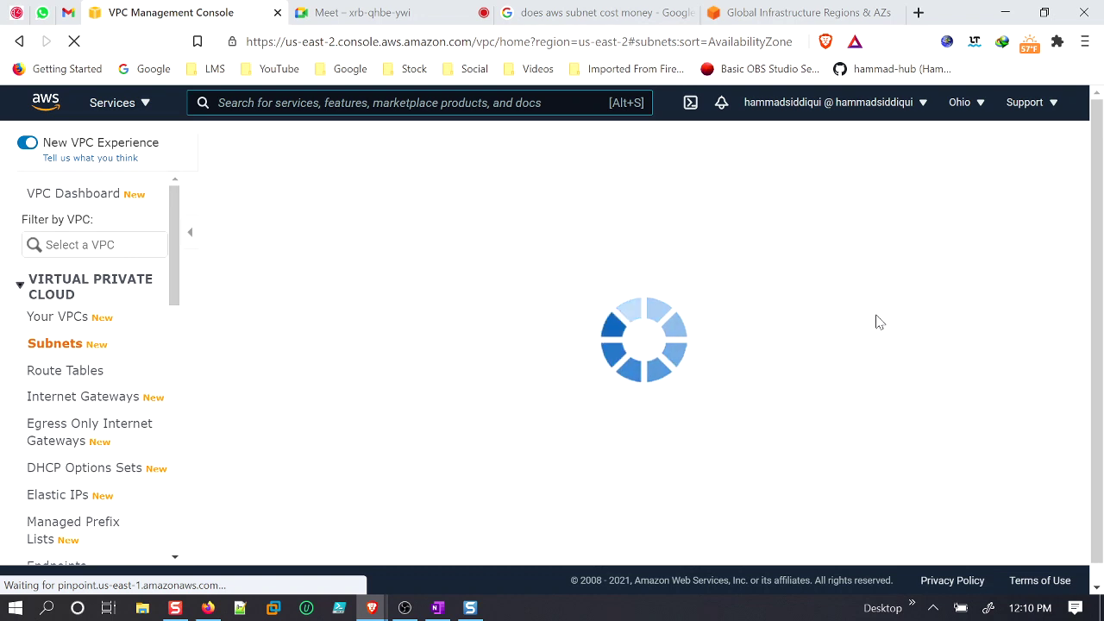
{"action": "left_click", "coordinate": [978, 104]}
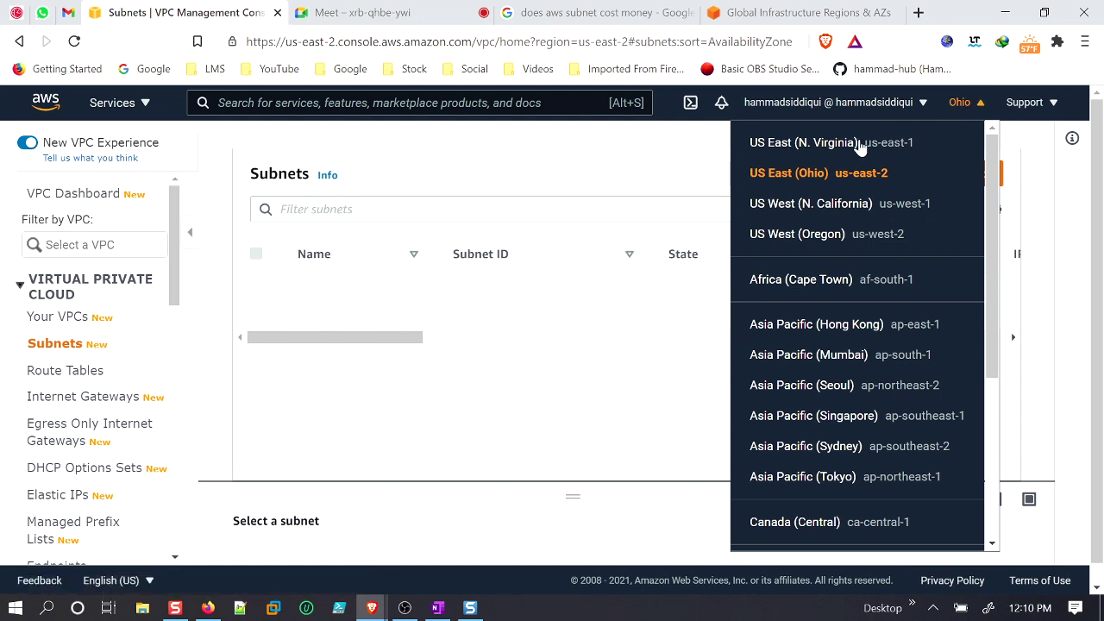
{"action": "left_click", "coordinate": [291, 414]}
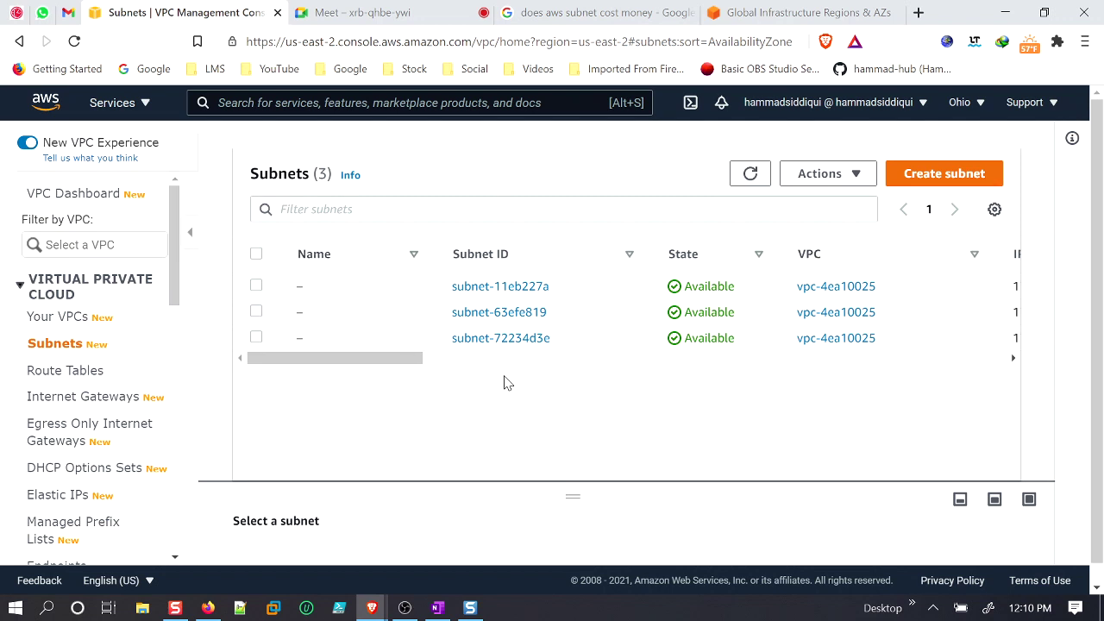
Examine the Ohio subnets list across its Availability Zone, Availability Zone ID, Route table and Network ACL columns.
{"action": "double_click", "coordinate": [322, 175]}
{"action": "left_click_drag", "start_coordinate": [386, 359], "coordinate": [701, 369]}
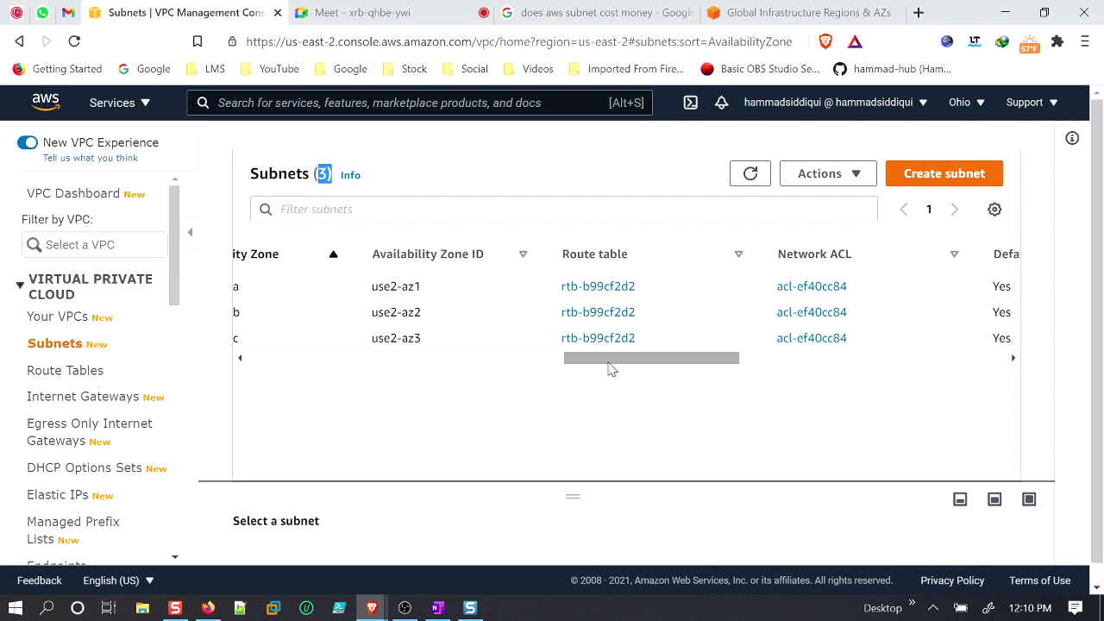
{"action": "left_click_drag", "start_coordinate": [609, 369], "coordinate": [291, 371]}
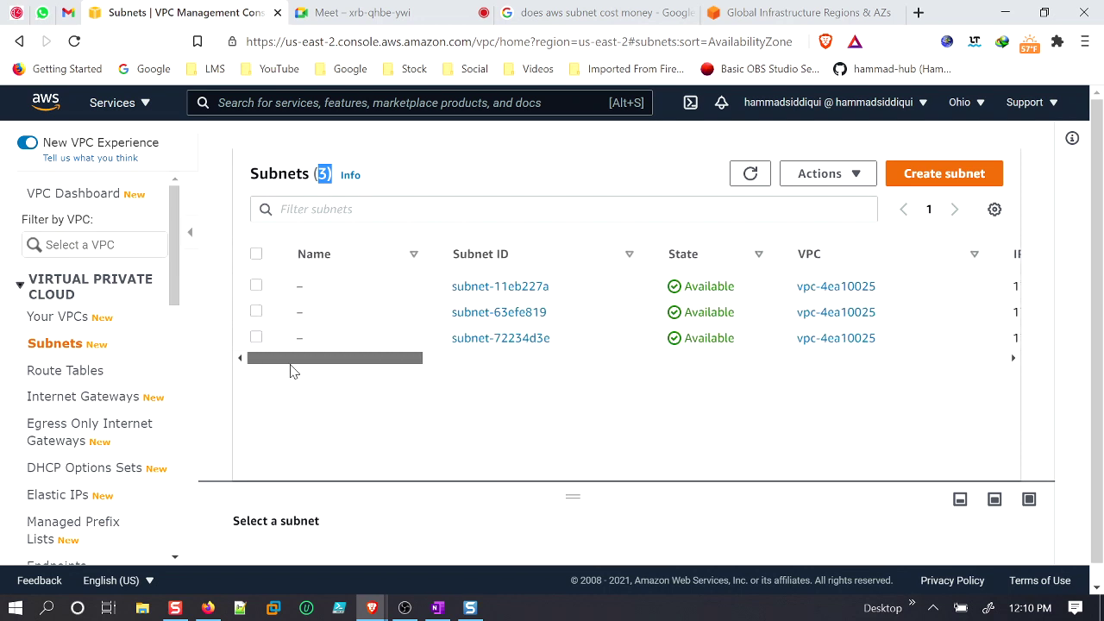
Switch the console region from Ohio to N. Virginia (us-east-1).
{"action": "left_click", "coordinate": [975, 104]}
{"action": "left_click", "coordinate": [898, 143]}
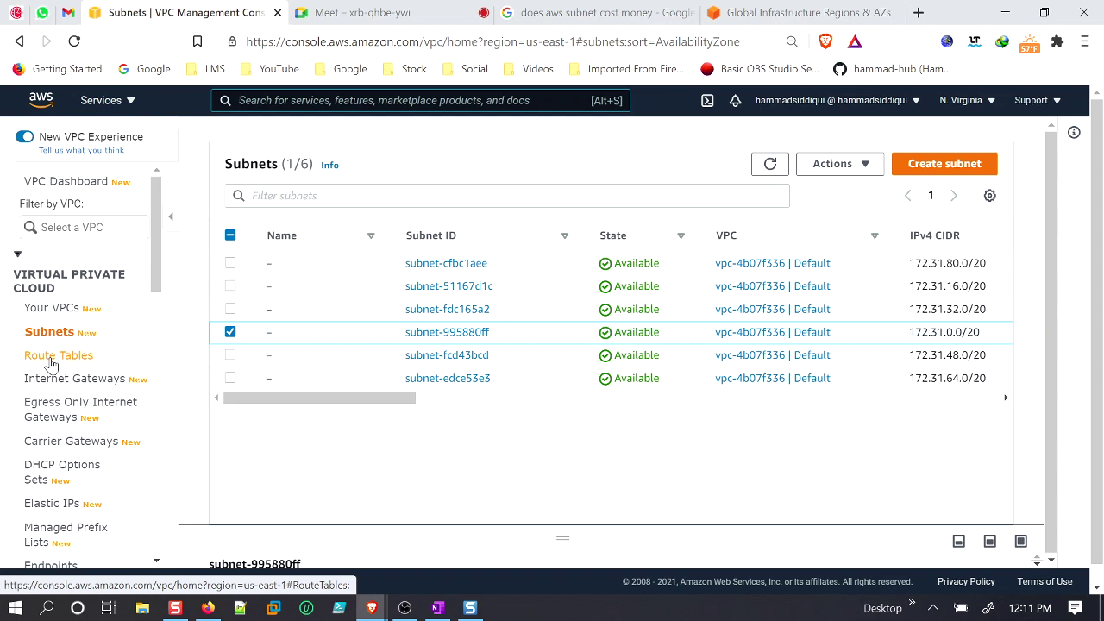
View the N. Virginia region's internet gateways list and its NAT gateways list in the VPC console.
{"action": "left_click", "coordinate": [87, 387]}
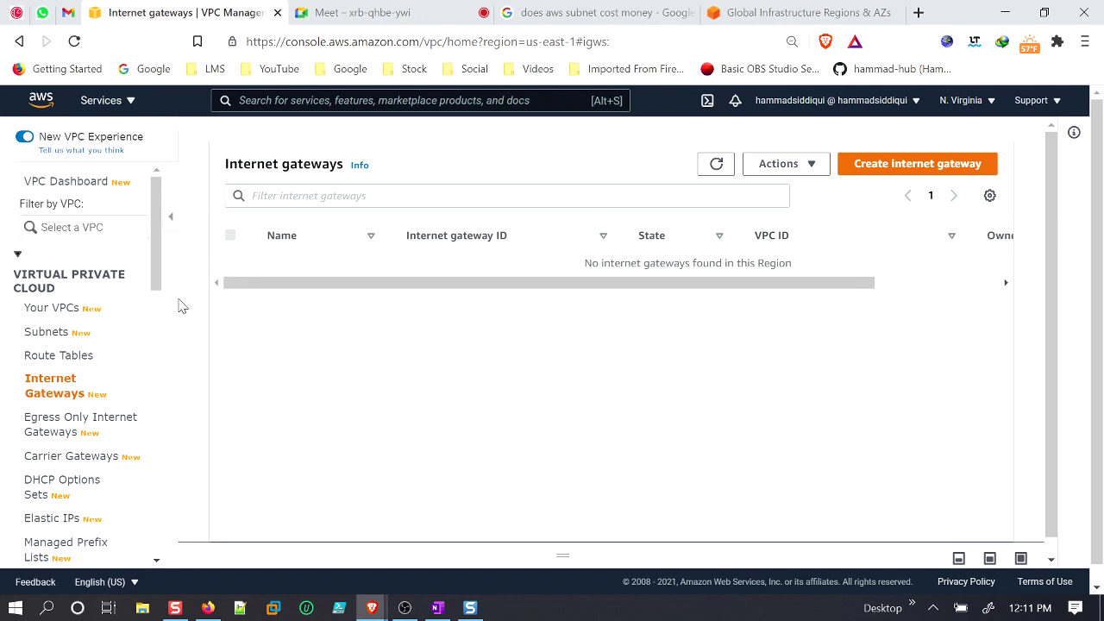
{"action": "left_click_drag", "start_coordinate": [156, 271], "coordinate": [150, 299]}
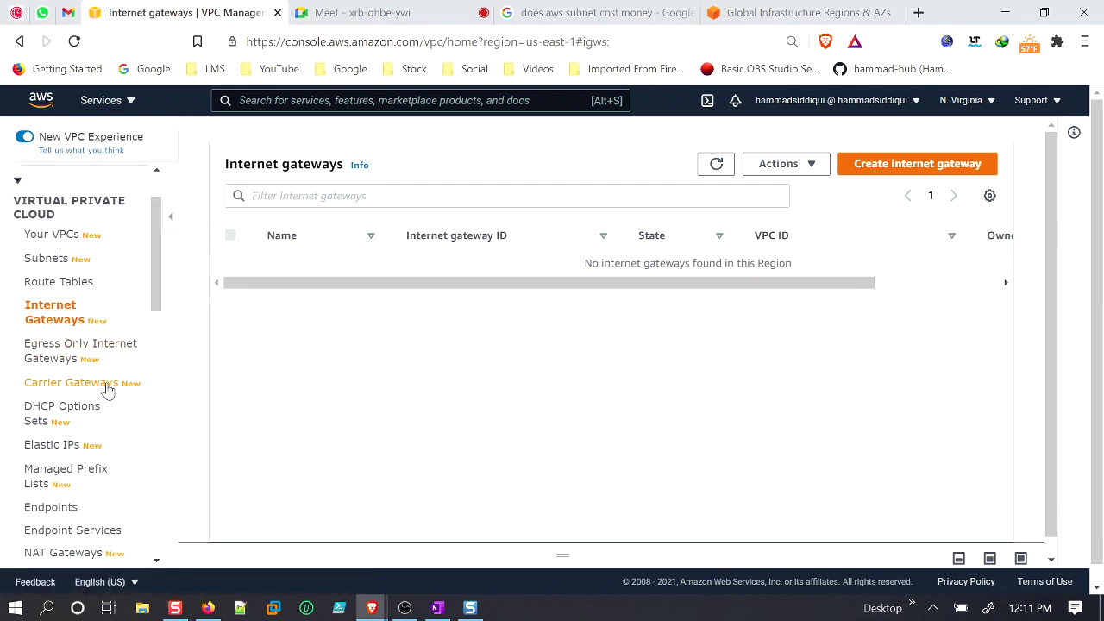
{"action": "left_click_drag", "start_coordinate": [156, 289], "coordinate": [156, 315]}
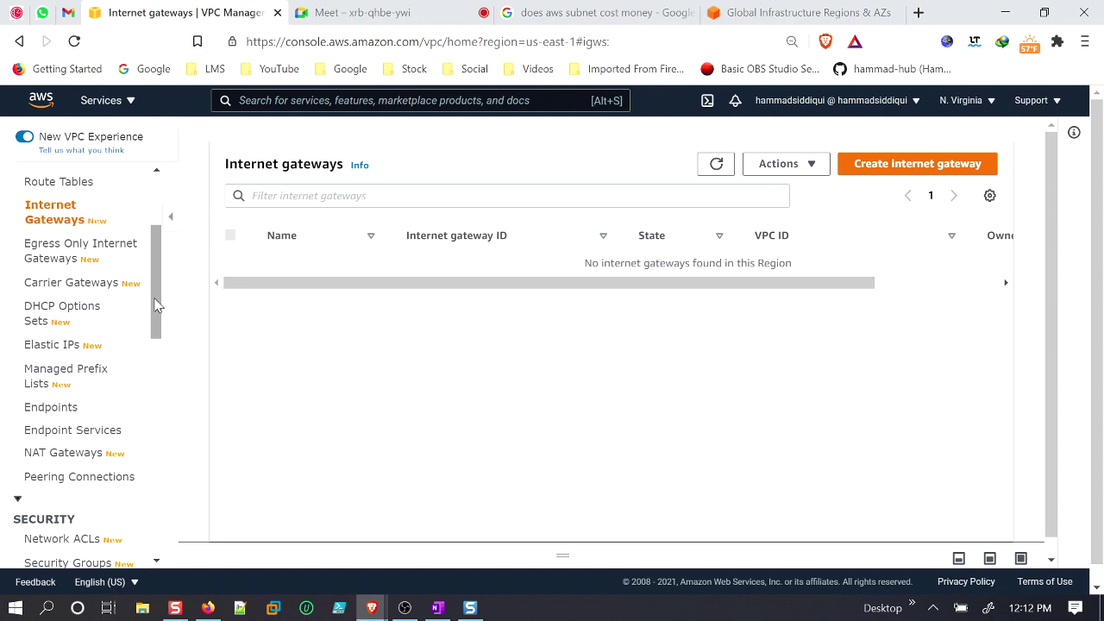
{"action": "left_click_drag", "start_coordinate": [158, 305], "coordinate": [186, 301]}
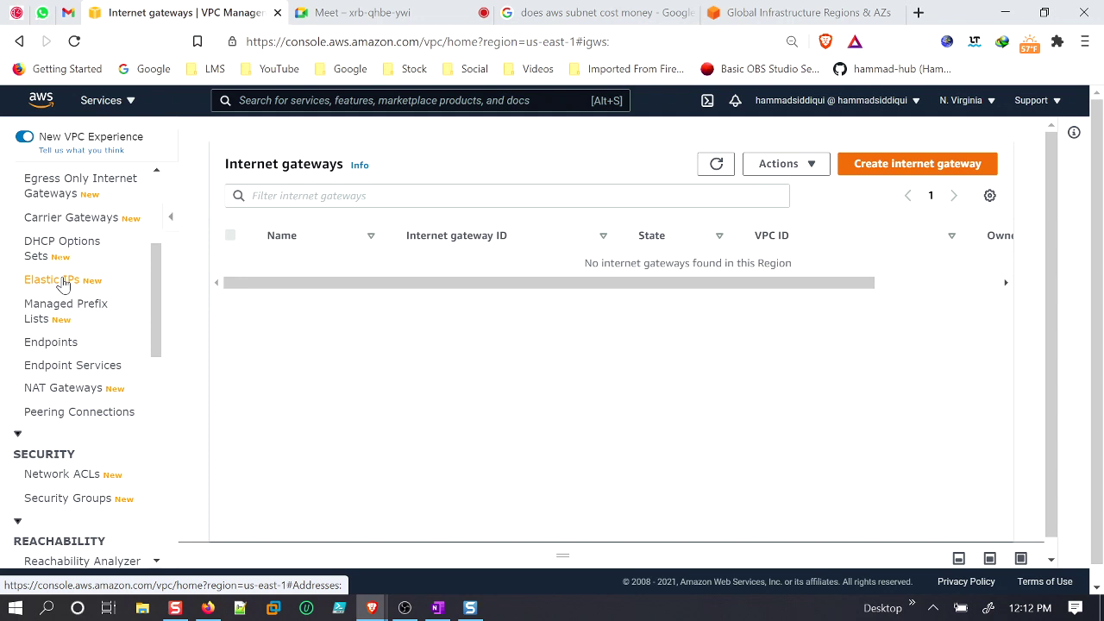
{"action": "left_click", "coordinate": [75, 393]}
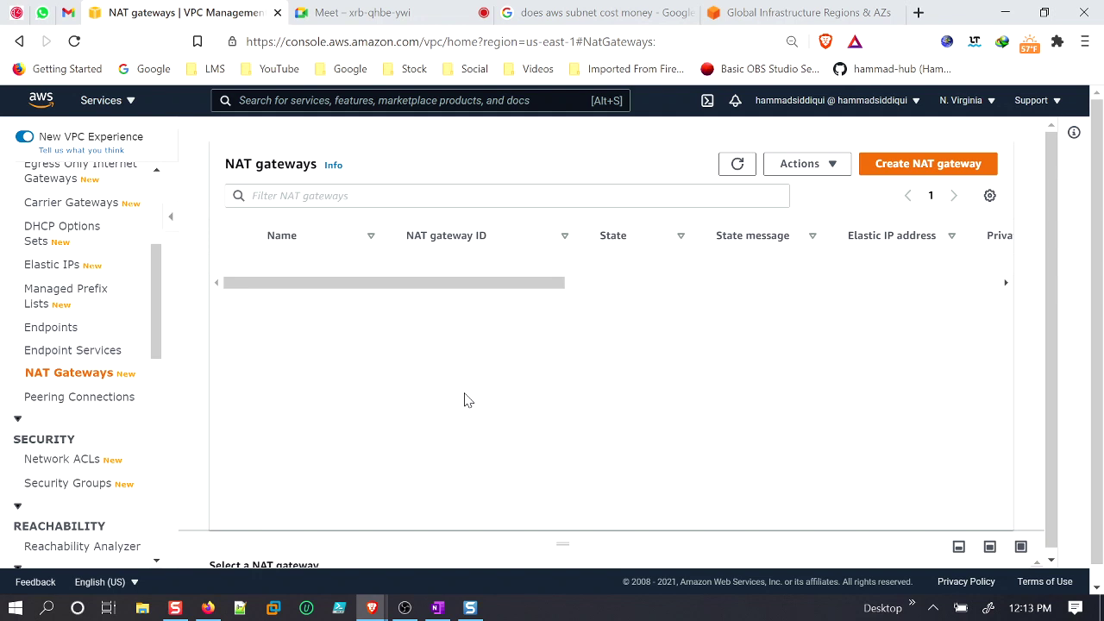
Return to the earlier Google results about AWS subnet cost and search for "natgateway" instead.
{"action": "left_click", "coordinate": [917, 12]}
{"action": "left_click", "coordinate": [516, 25]}
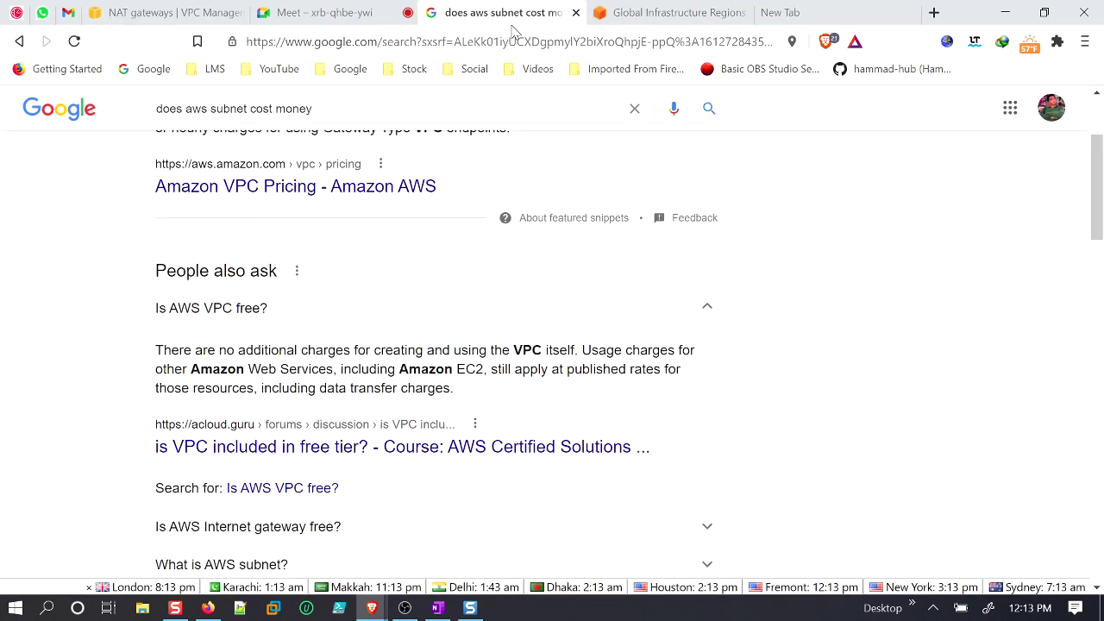
{"action": "left_click_drag", "start_coordinate": [320, 110], "coordinate": [54, 114]}
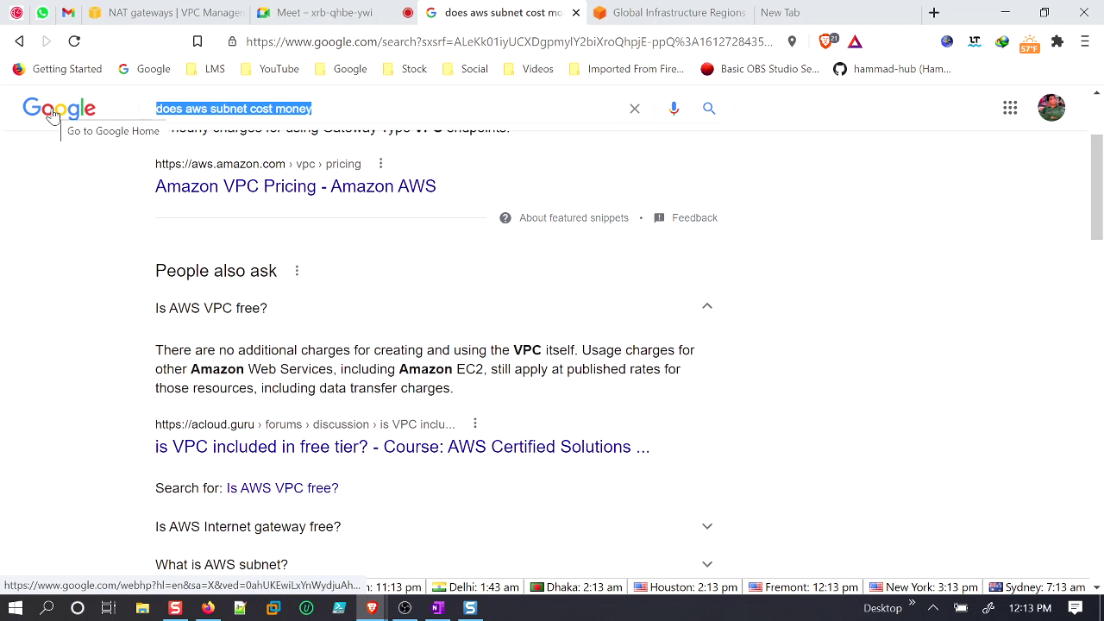
{"action": "type", "text": "natgat"}
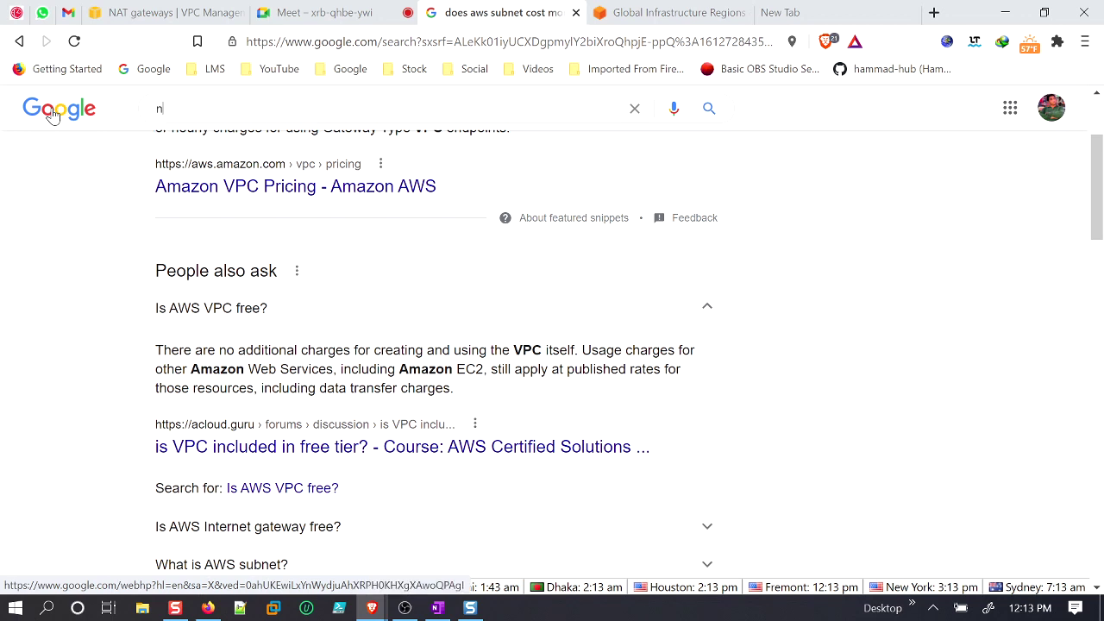
{"action": "key", "text": "BackSpace"}
{"action": "key", "text": "BackSpace"}
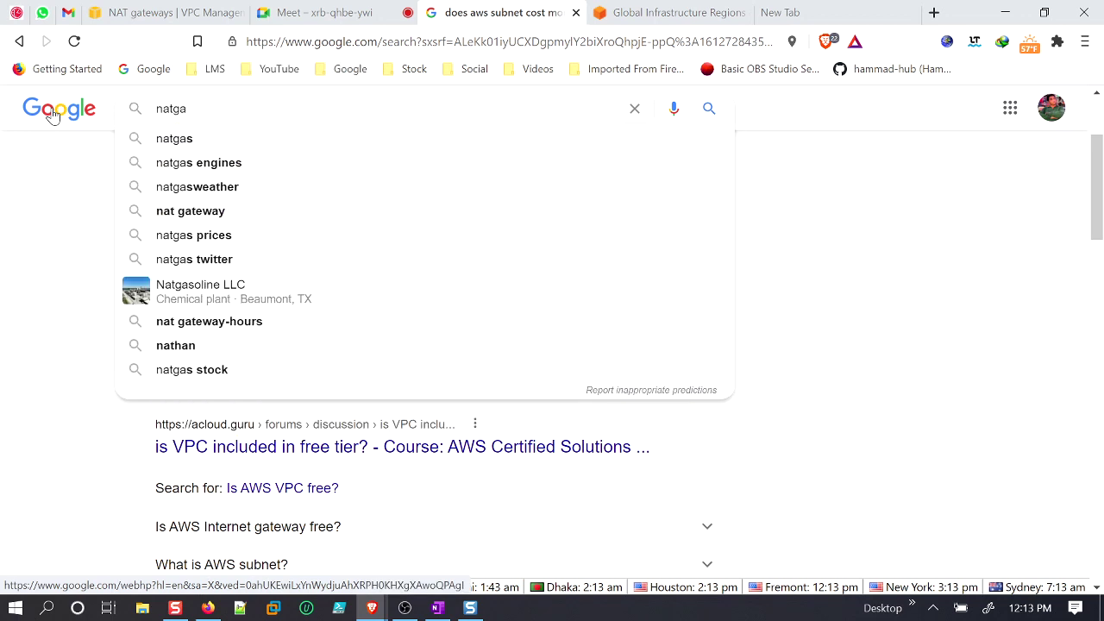
{"action": "type", "text": "ateway"}
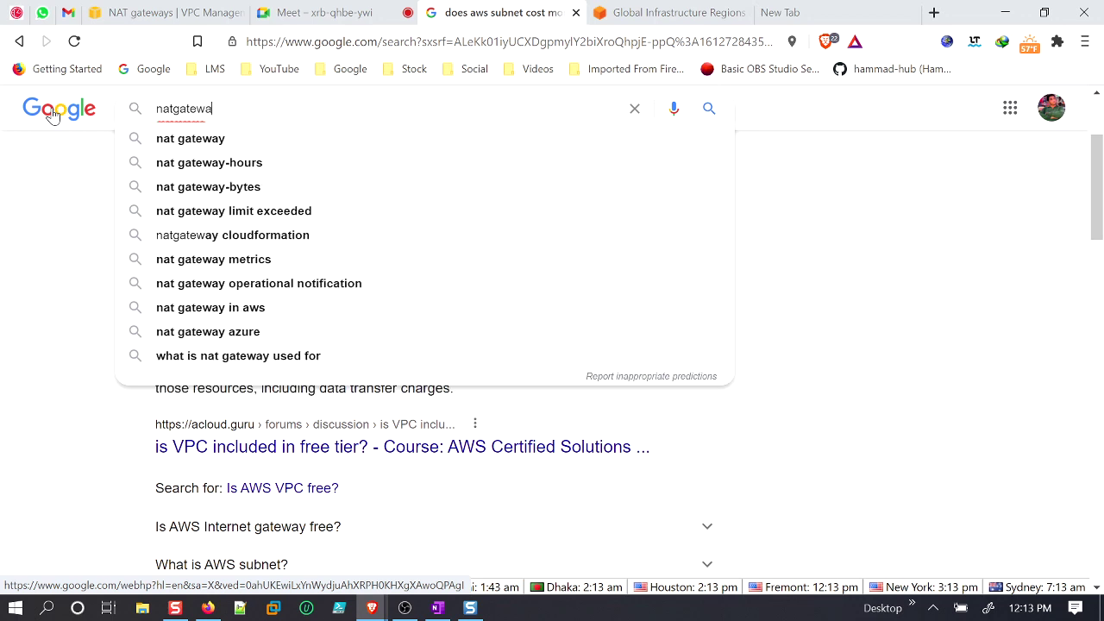
{"action": "key", "text": "Return"}
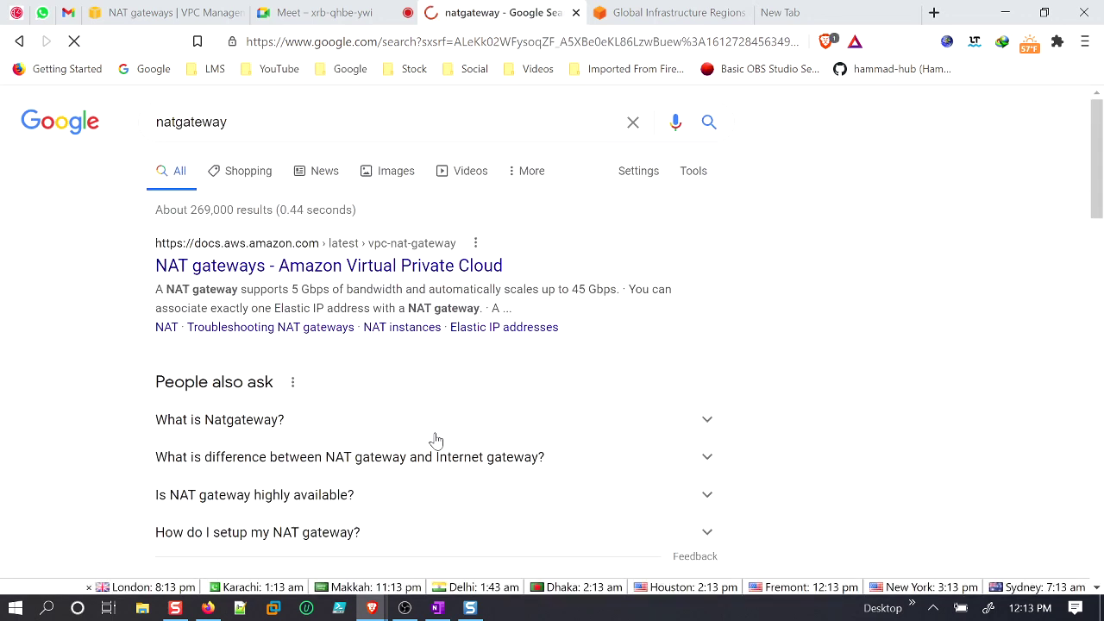
Expand the "What is Natgateway?" question in the Google results and read its answer about private subnets' internet access.
{"action": "left_click", "coordinate": [704, 420]}
{"action": "left_click", "coordinate": [709, 422]}
{"action": "left_click", "coordinate": [708, 422]}
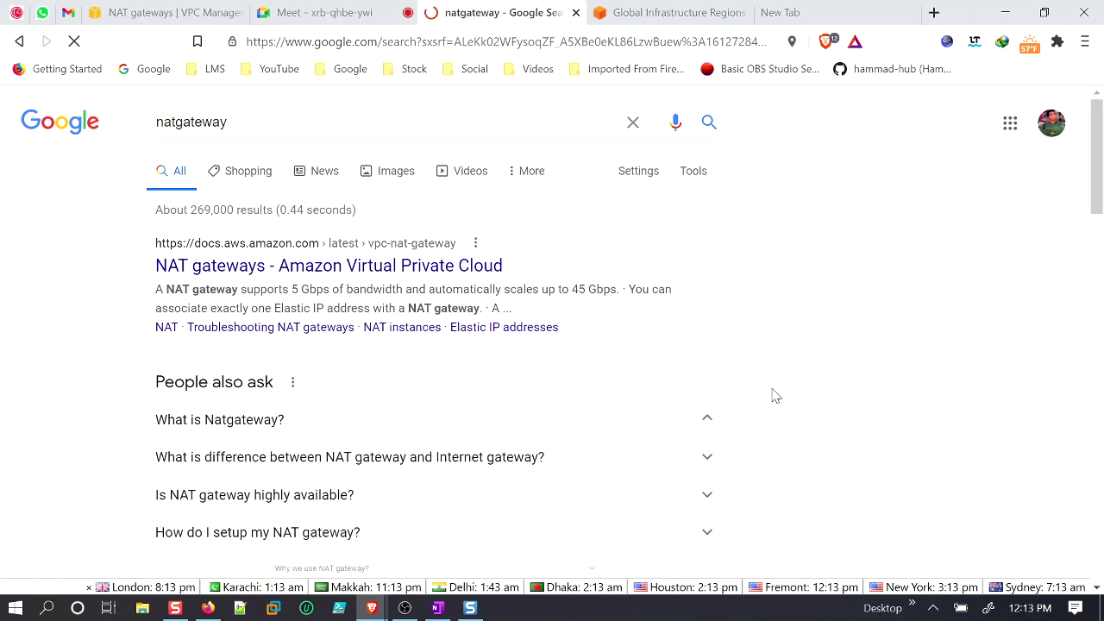
{"action": "scroll", "coordinate": [773, 393], "scroll_direction": "down", "scroll_amount": 1}
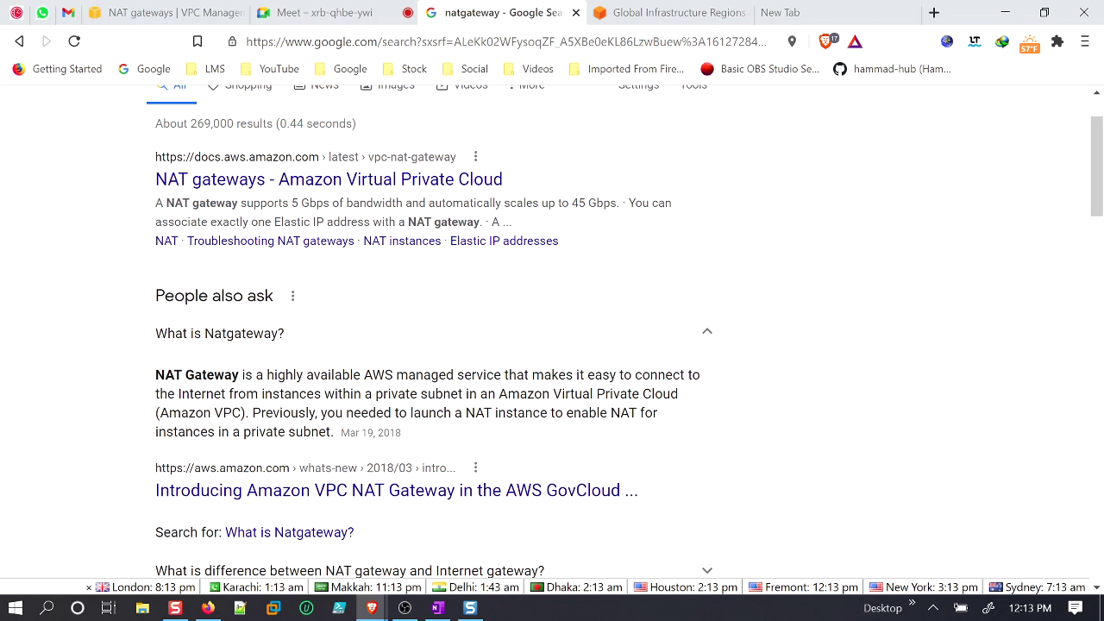
{"action": "left_click_drag", "start_coordinate": [273, 375], "coordinate": [493, 374]}
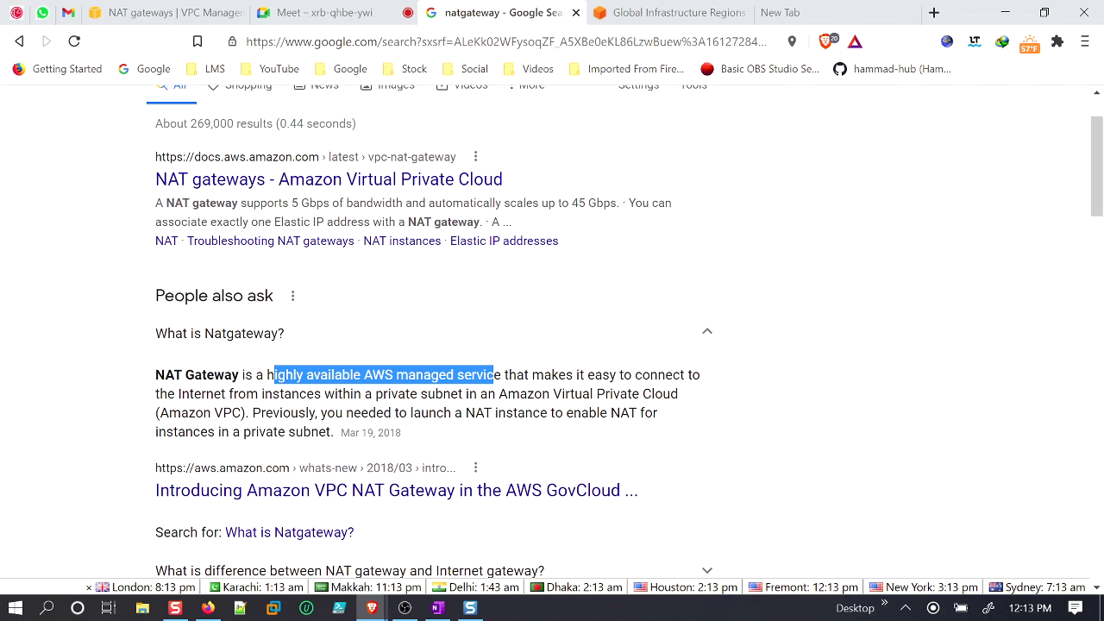
{"action": "left_click_drag", "start_coordinate": [364, 394], "coordinate": [632, 393]}
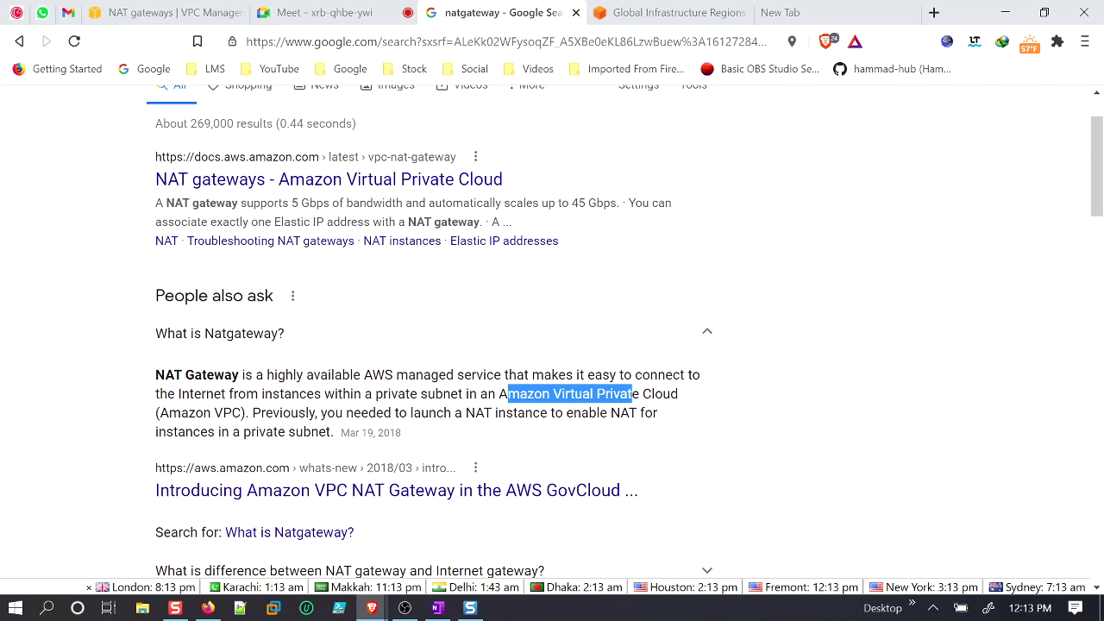
Return to the VPC console and view the Network ACLs list for N. Virginia.
{"action": "left_click", "coordinate": [198, 14]}
{"action": "scroll", "coordinate": [120, 492], "scroll_direction": "down", "scroll_amount": 1}
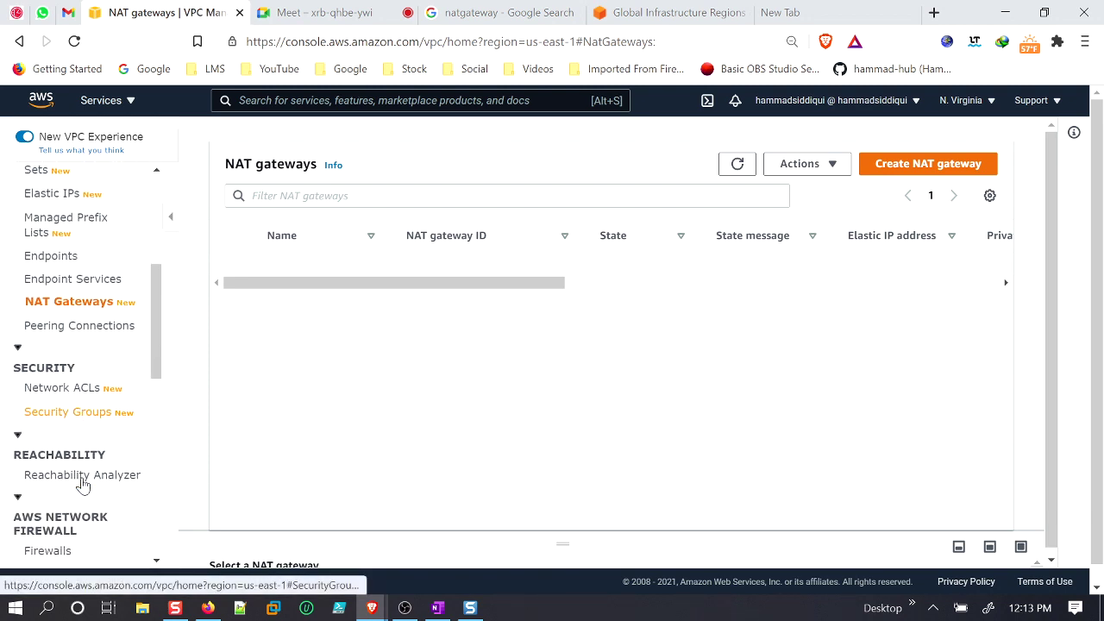
{"action": "left_click", "coordinate": [65, 380]}
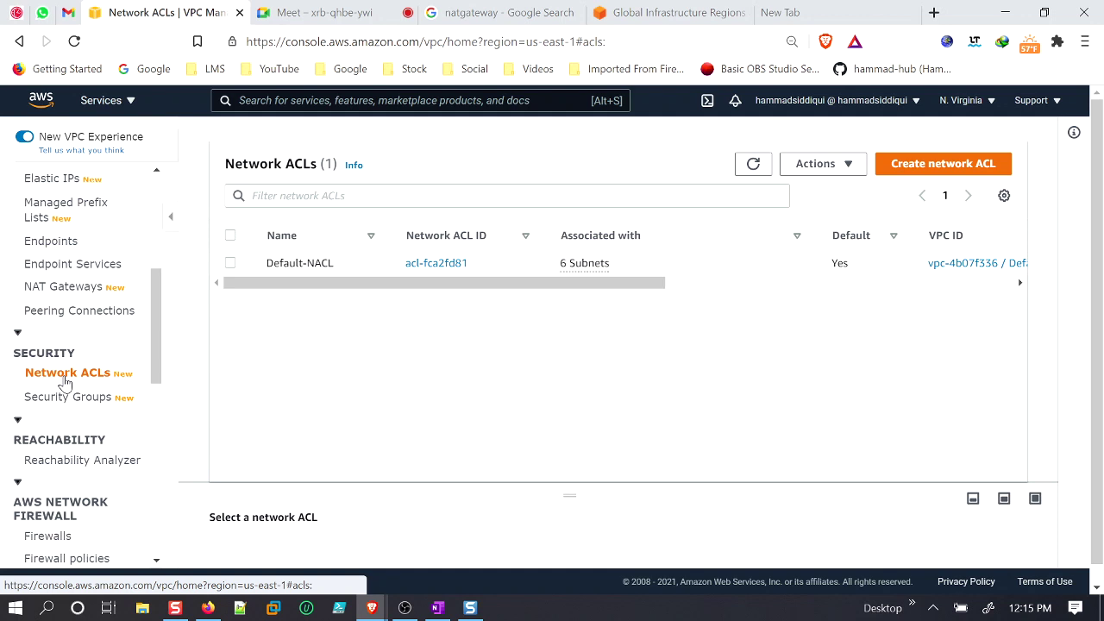
{"action": "scroll", "coordinate": [86, 371], "scroll_direction": "down", "scroll_amount": 3}
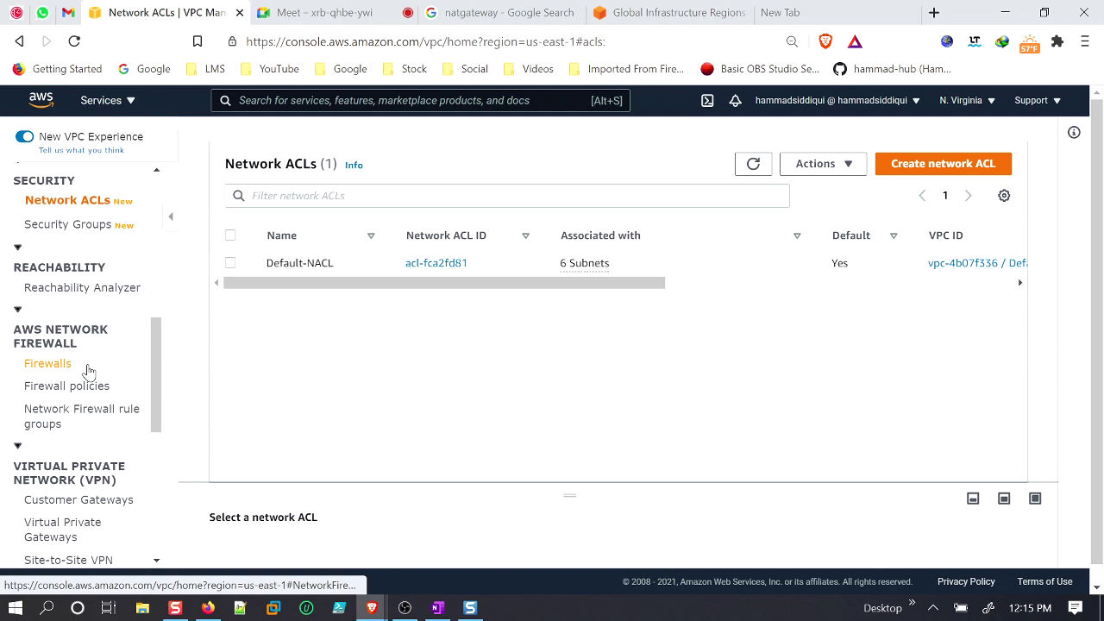
{"action": "scroll", "coordinate": [87, 371], "scroll_direction": "up", "scroll_amount": 1}
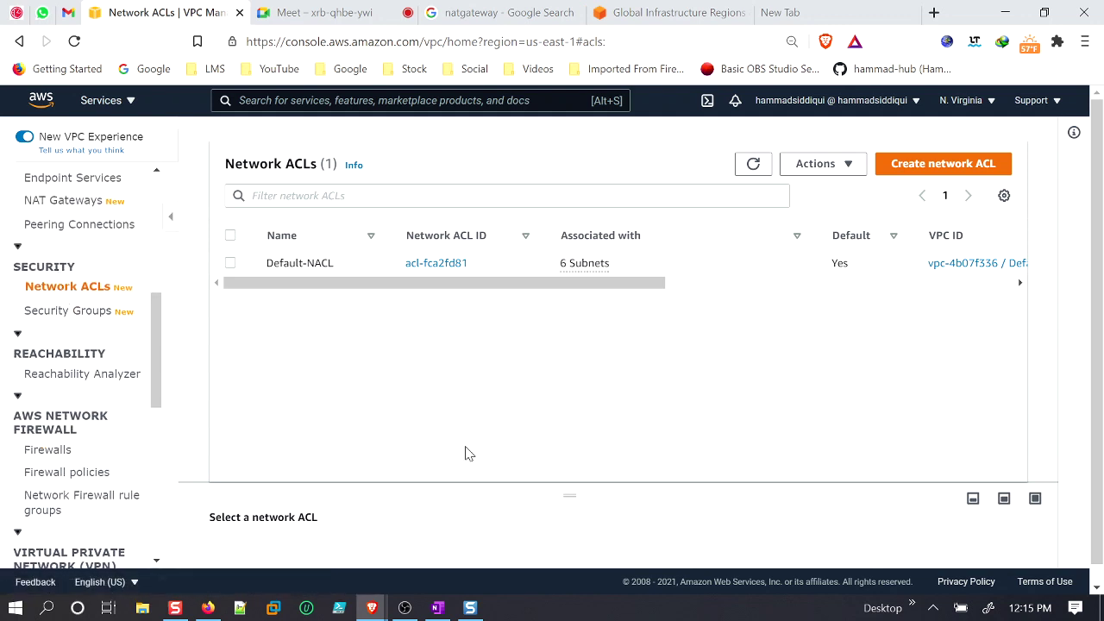
Switch to OneNote and search all notebooks for "nacl".
{"action": "left_click", "coordinate": [437, 608]}
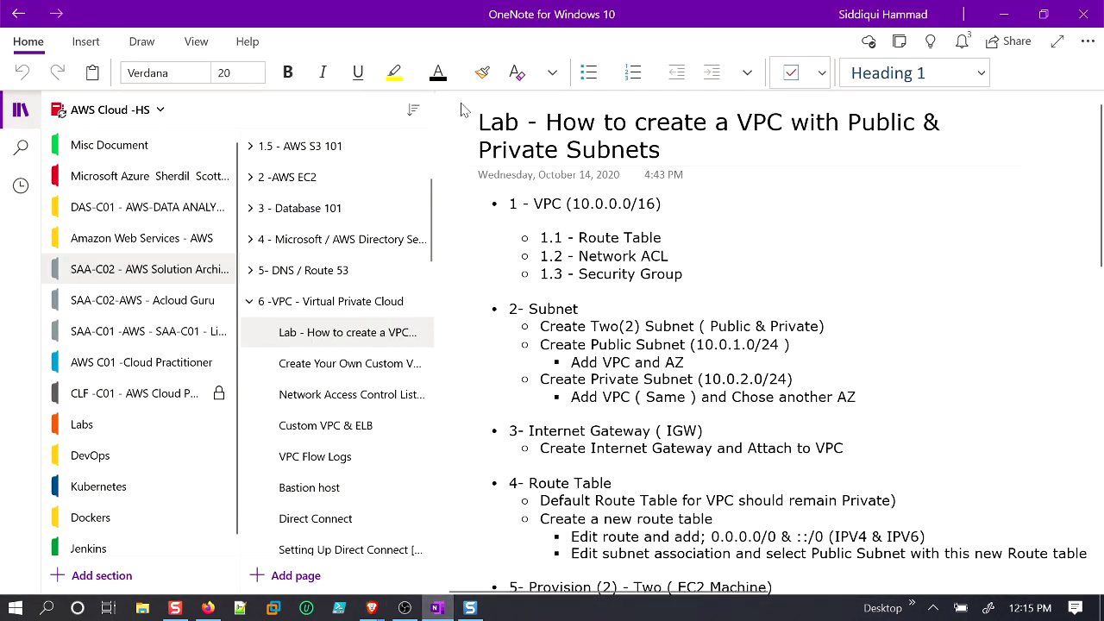
{"action": "left_click", "coordinate": [21, 148]}
{"action": "type", "text": "n"}
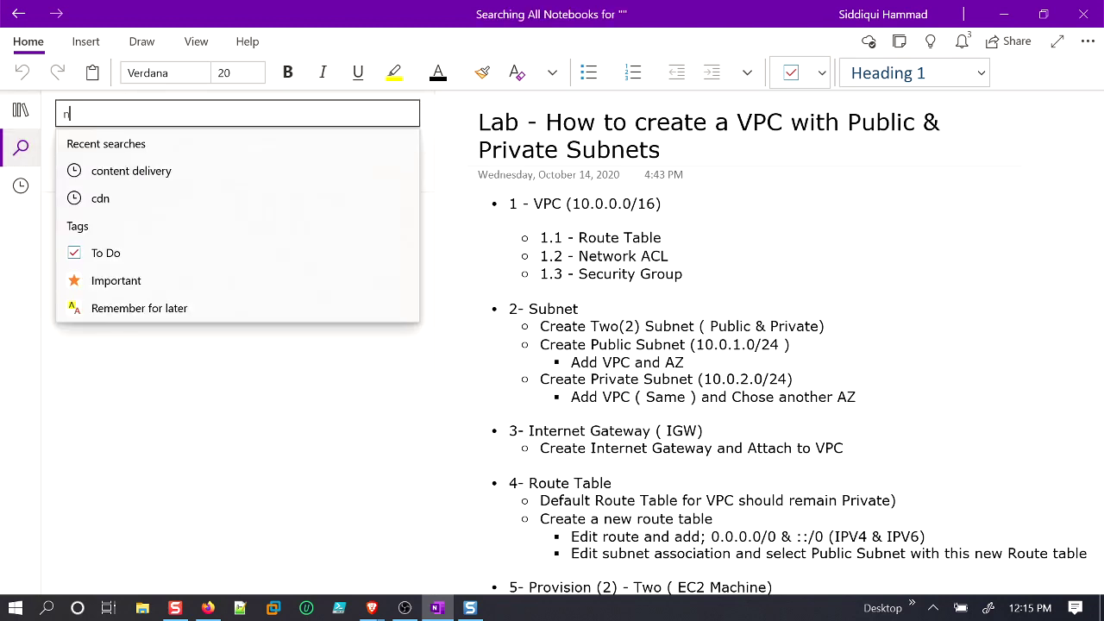
{"action": "type", "text": "at"}
{"action": "key", "text": "BackSpace"}
{"action": "key", "text": "BackSpace"}
{"action": "type", "text": "ac"}
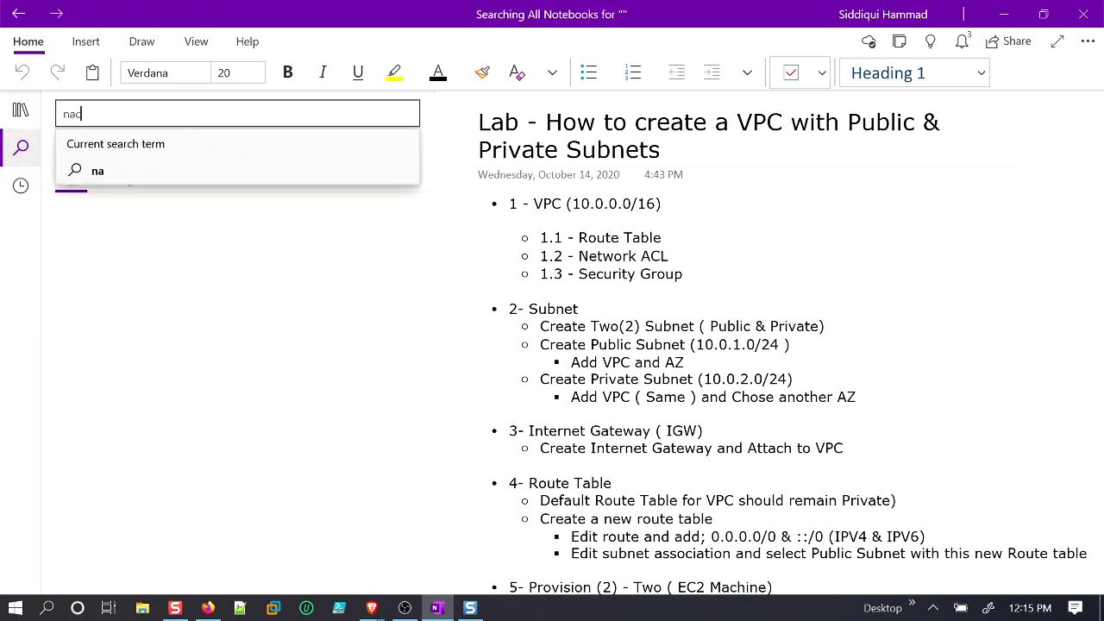
{"action": "type", "text": "l"}
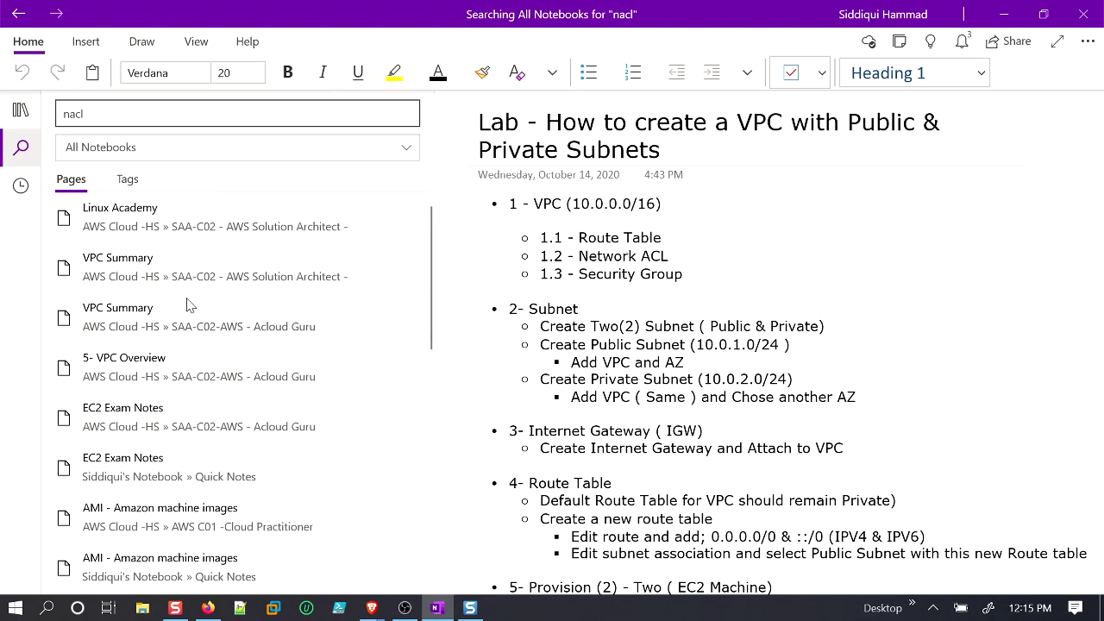
Look through the Linux Academy and VPC Summary pages of the AWS Solution Architect section for the VPC with Public & Private Subnet(s) diagram.
{"action": "left_click", "coordinate": [224, 220]}
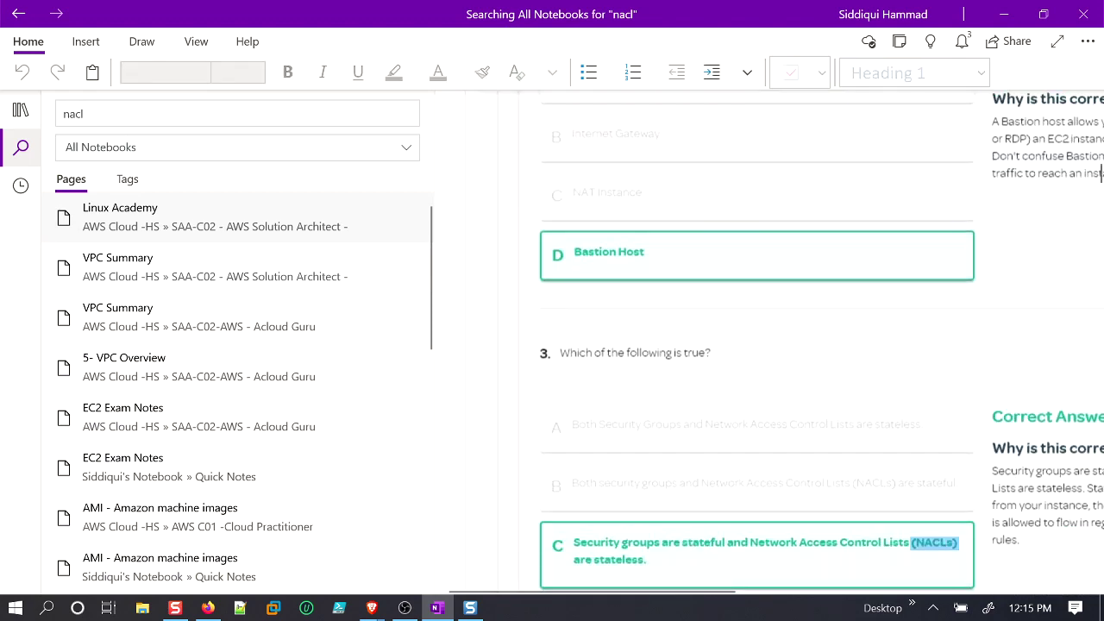
{"action": "scroll", "coordinate": [777, 345], "scroll_direction": "down", "scroll_amount": 8}
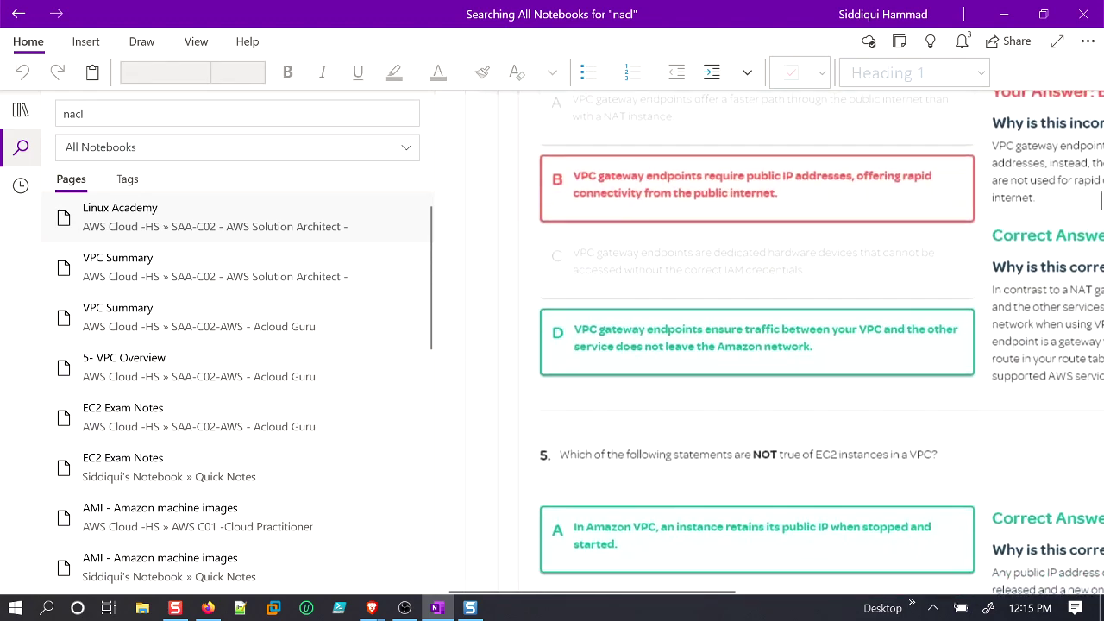
{"action": "left_click", "coordinate": [160, 259]}
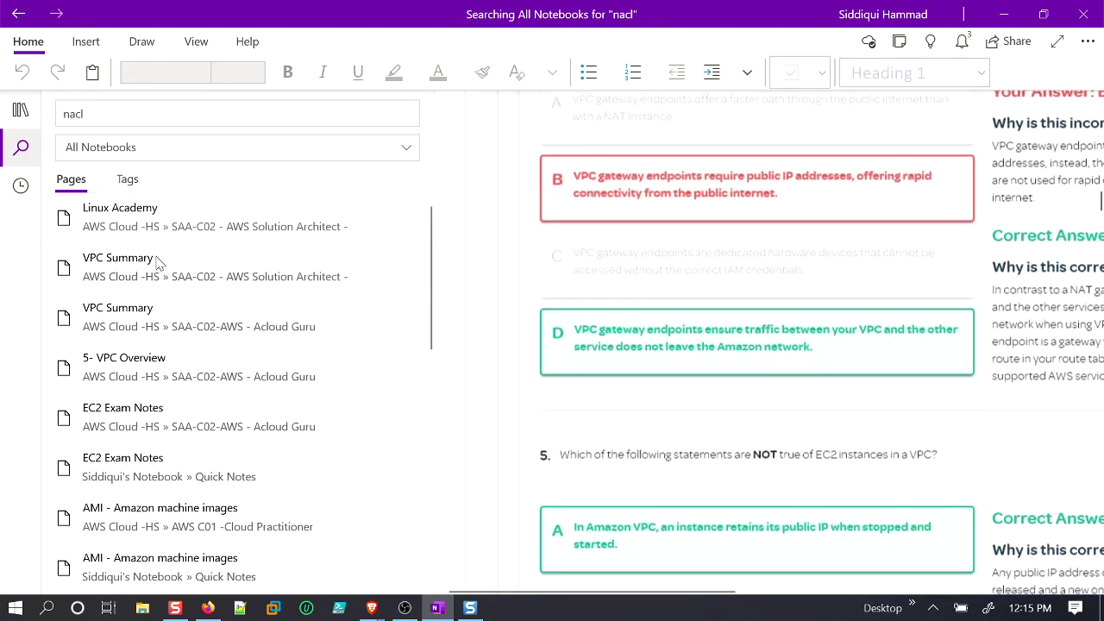
{"action": "scroll", "coordinate": [776, 341], "scroll_direction": "up", "scroll_amount": 1}
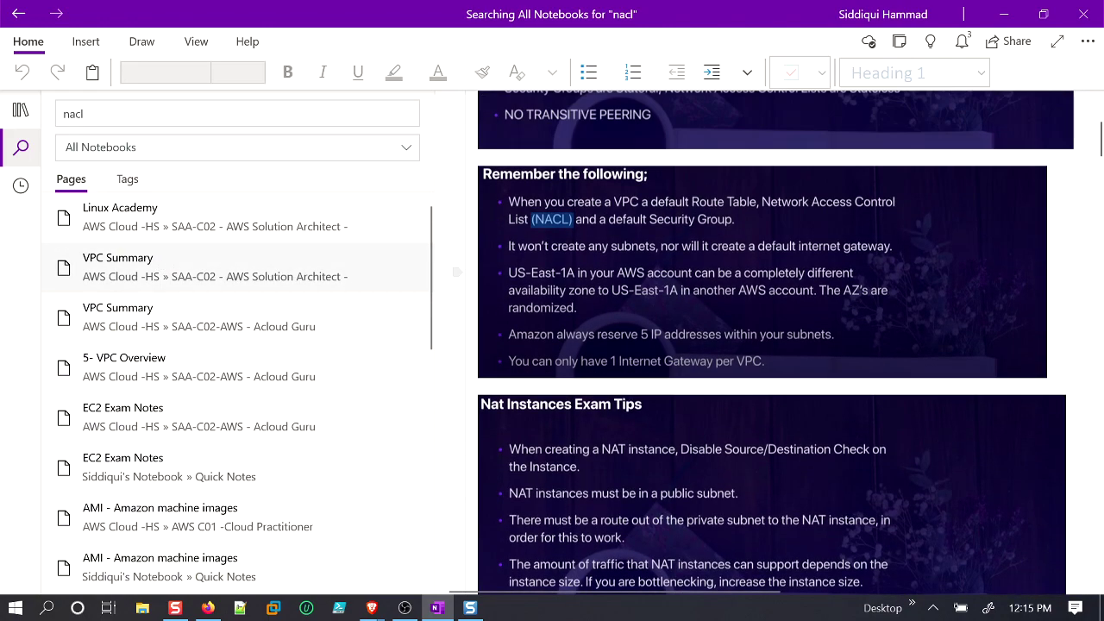
{"action": "scroll", "coordinate": [777, 345], "scroll_direction": "down", "scroll_amount": 12}
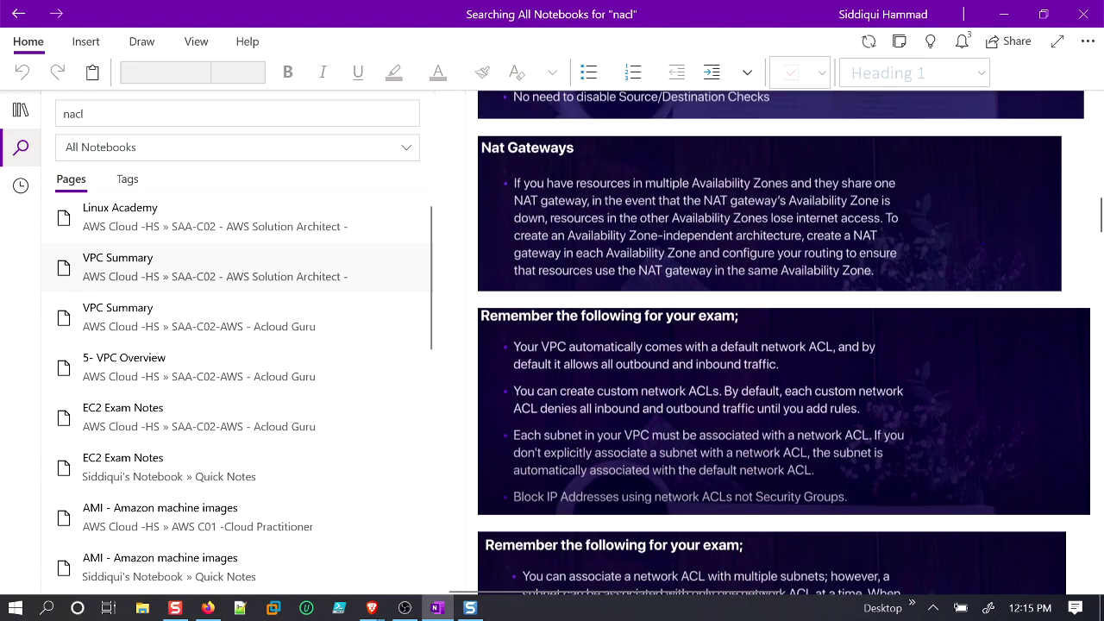
{"action": "scroll", "coordinate": [776, 345], "scroll_direction": "down", "scroll_amount": 4}
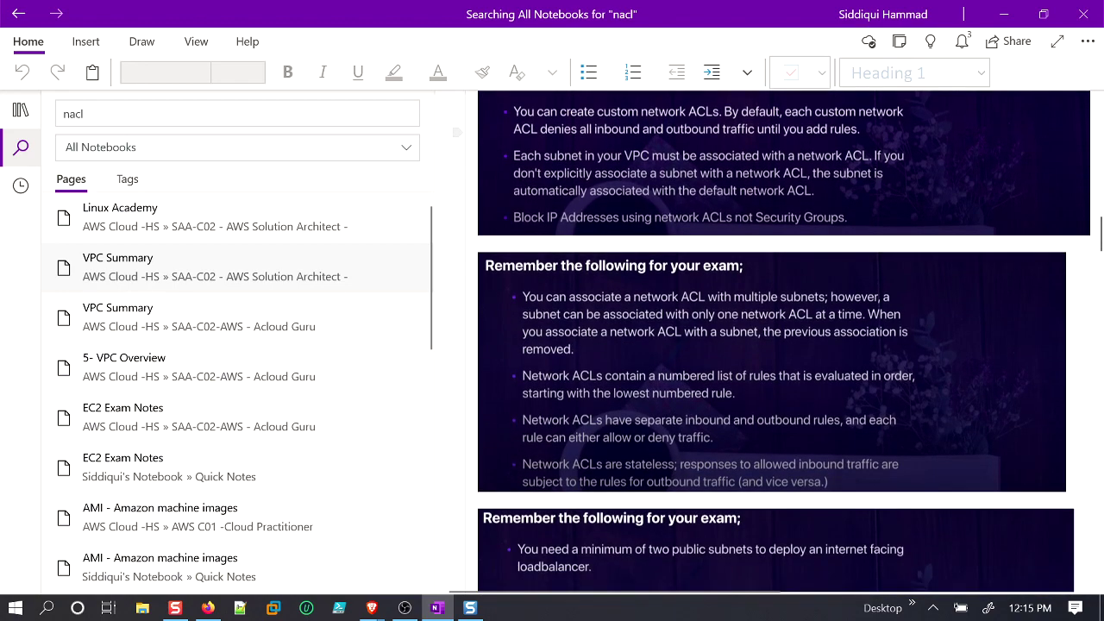
{"action": "scroll", "coordinate": [776, 345], "scroll_direction": "down", "scroll_amount": 9}
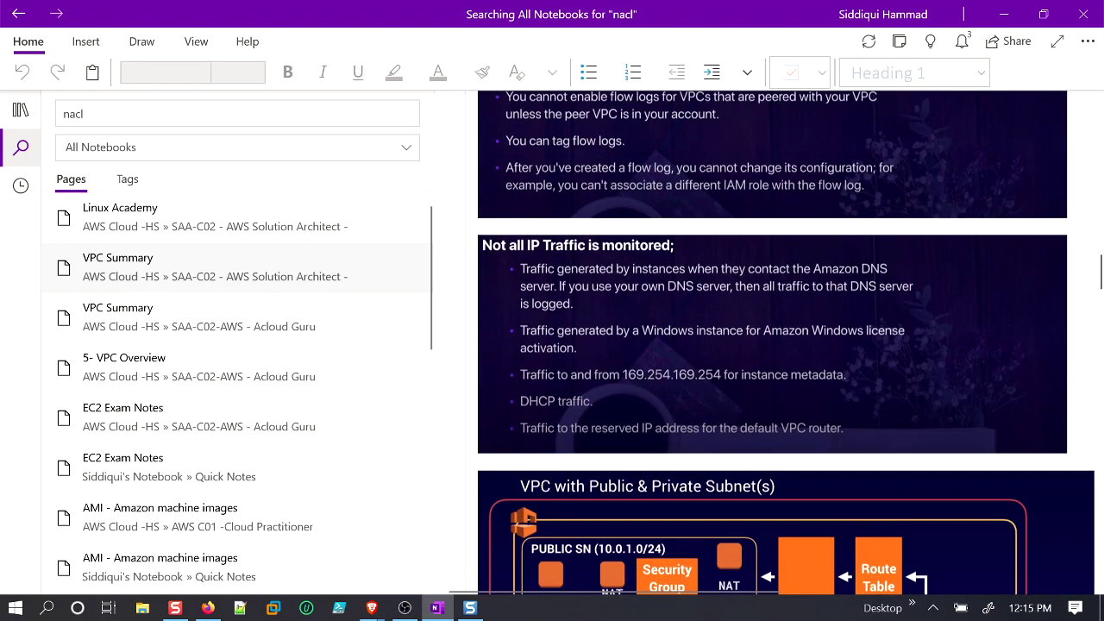
{"action": "scroll", "coordinate": [776, 345], "scroll_direction": "down", "scroll_amount": 6}
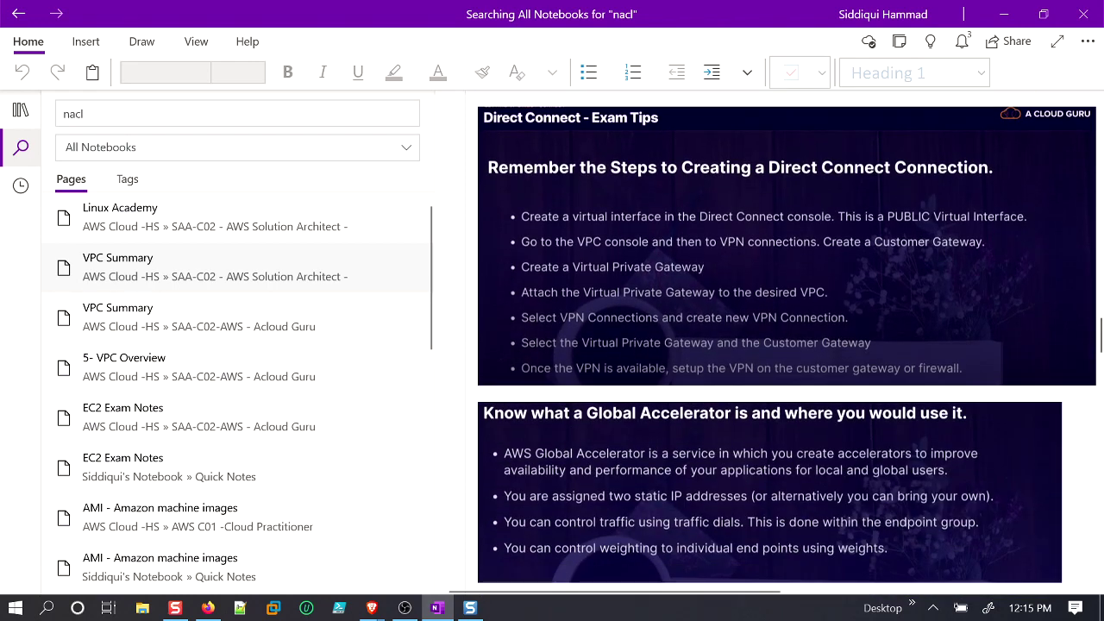
{"action": "scroll", "coordinate": [846, 529], "scroll_direction": "down", "scroll_amount": 10}
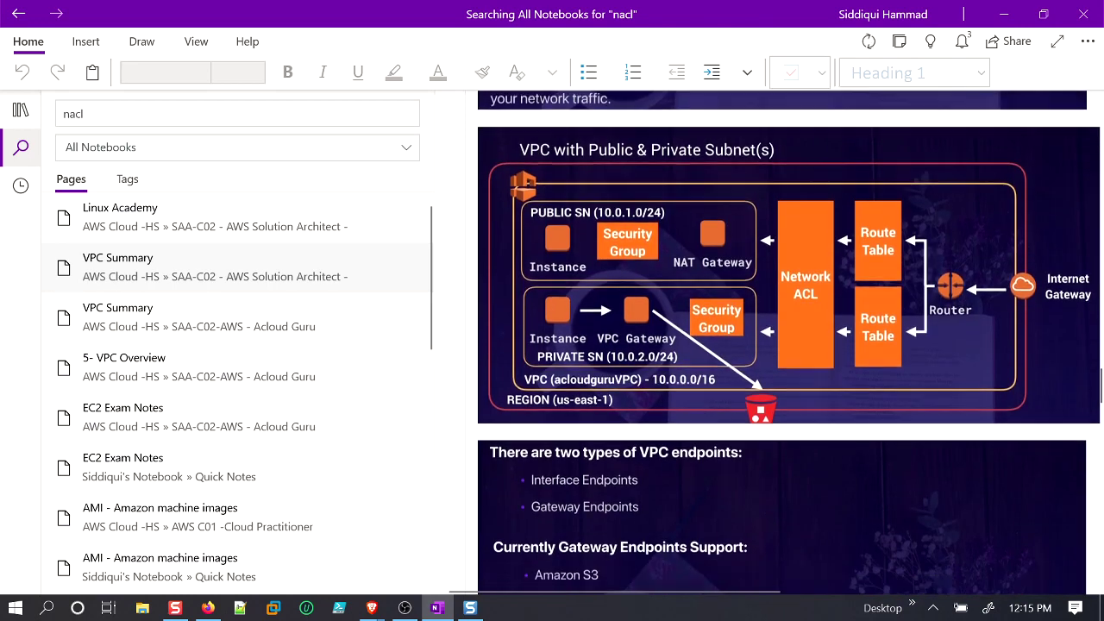
Look through the PrivateLink and Transit Gateway notes and the Linux Academy page, and leave OneNote for the browser.
{"action": "scroll", "coordinate": [791, 342], "scroll_direction": "down", "scroll_amount": 3}
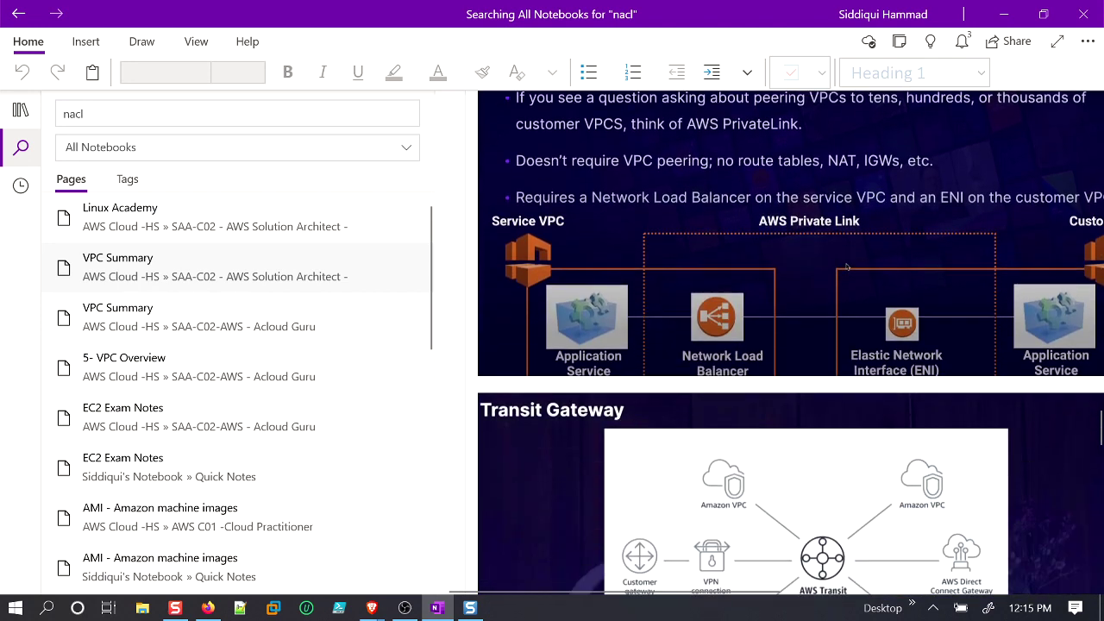
{"action": "scroll", "coordinate": [846, 241], "scroll_direction": "down", "scroll_amount": 3}
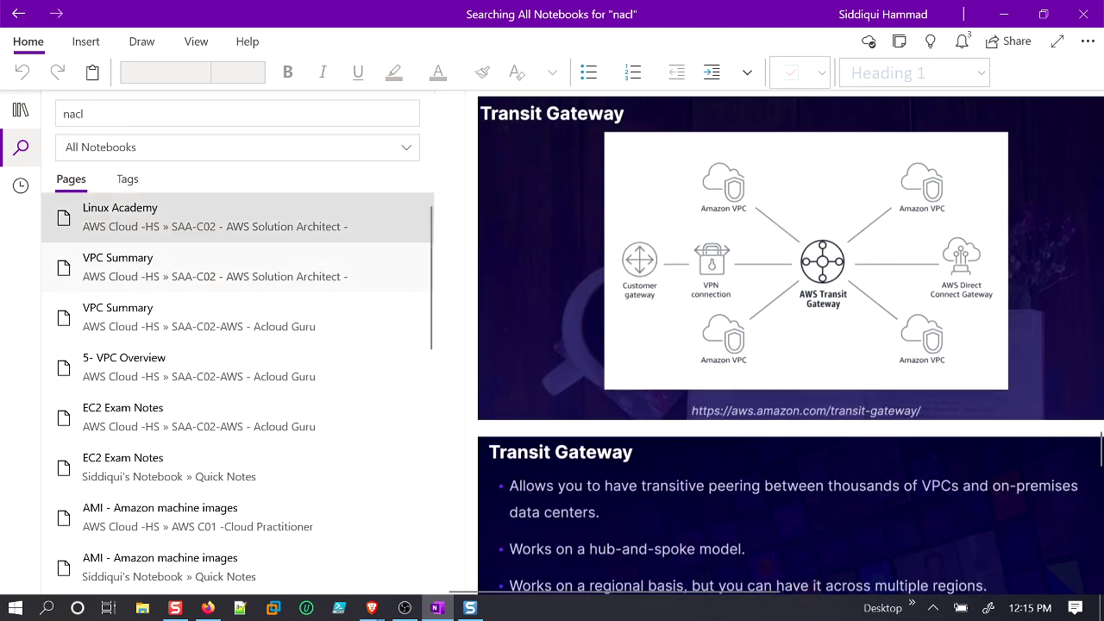
{"action": "left_click", "coordinate": [120, 216]}
{"action": "scroll", "coordinate": [785, 342], "scroll_direction": "up", "scroll_amount": 20}
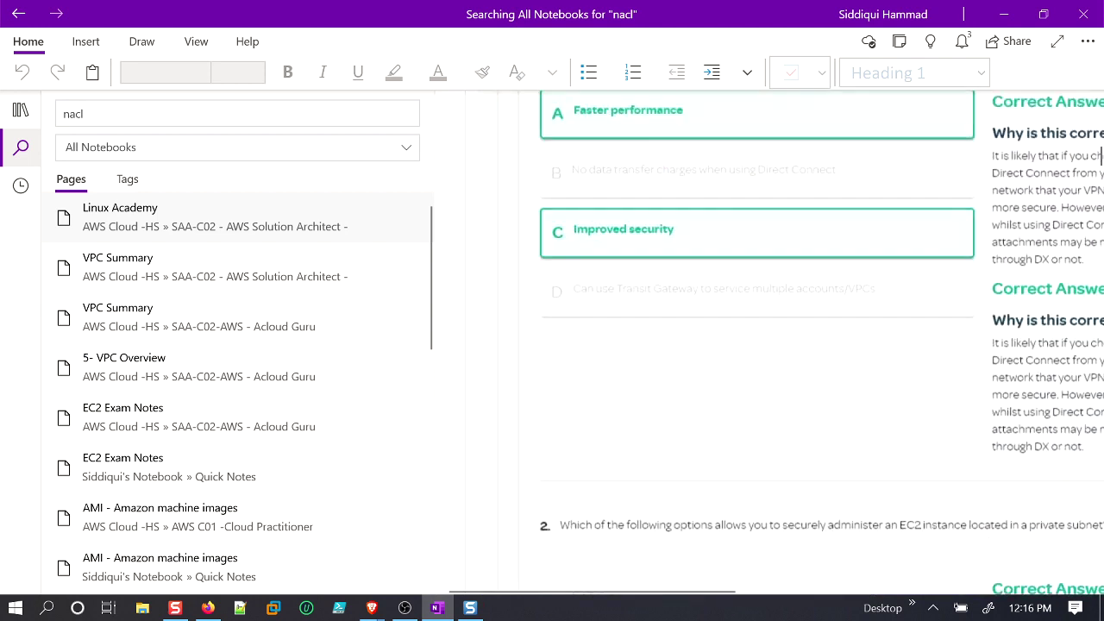
{"action": "left_click", "coordinate": [1003, 14]}
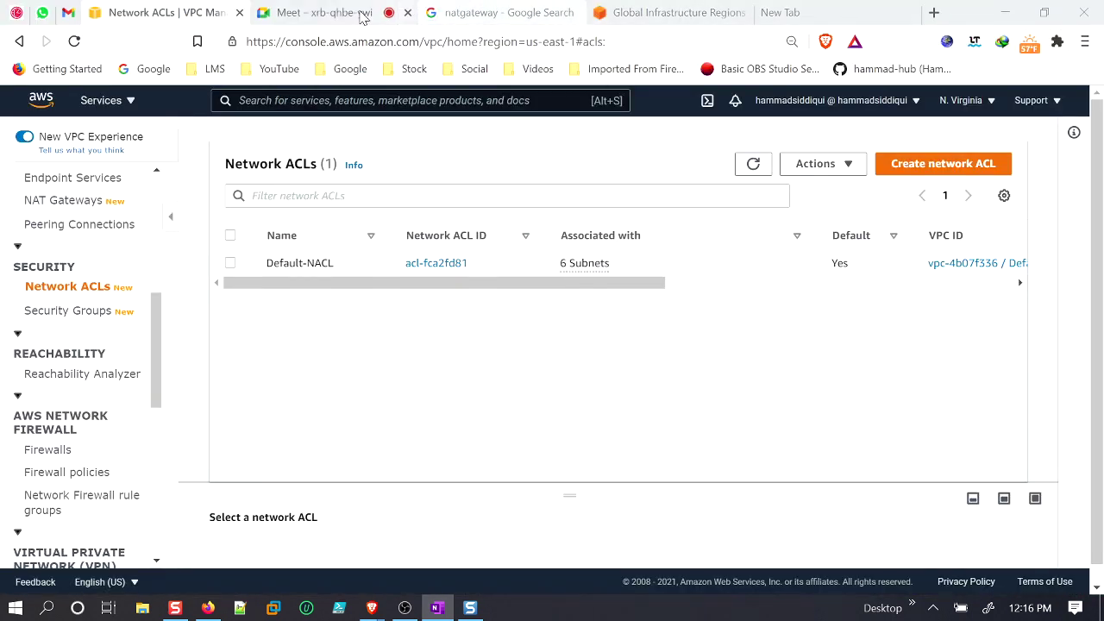
Replace the natgateway query in Google and search for NACL.
{"action": "left_click", "coordinate": [460, 19]}
{"action": "scroll", "coordinate": [380, 182], "scroll_direction": "up", "scroll_amount": 1}
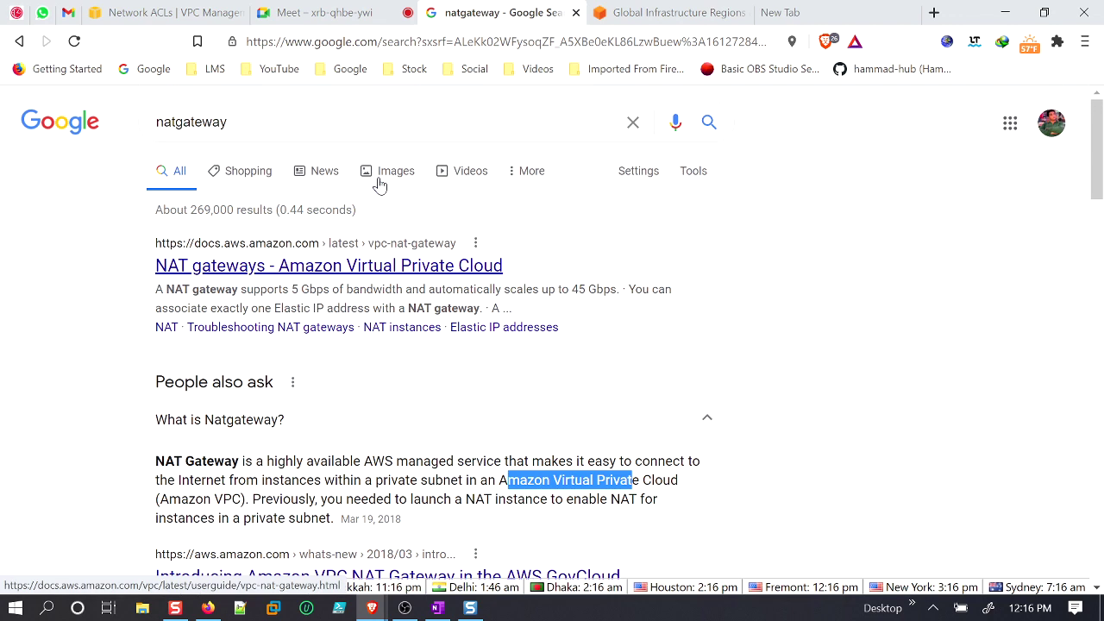
{"action": "left_click_drag", "start_coordinate": [260, 124], "coordinate": [133, 131]}
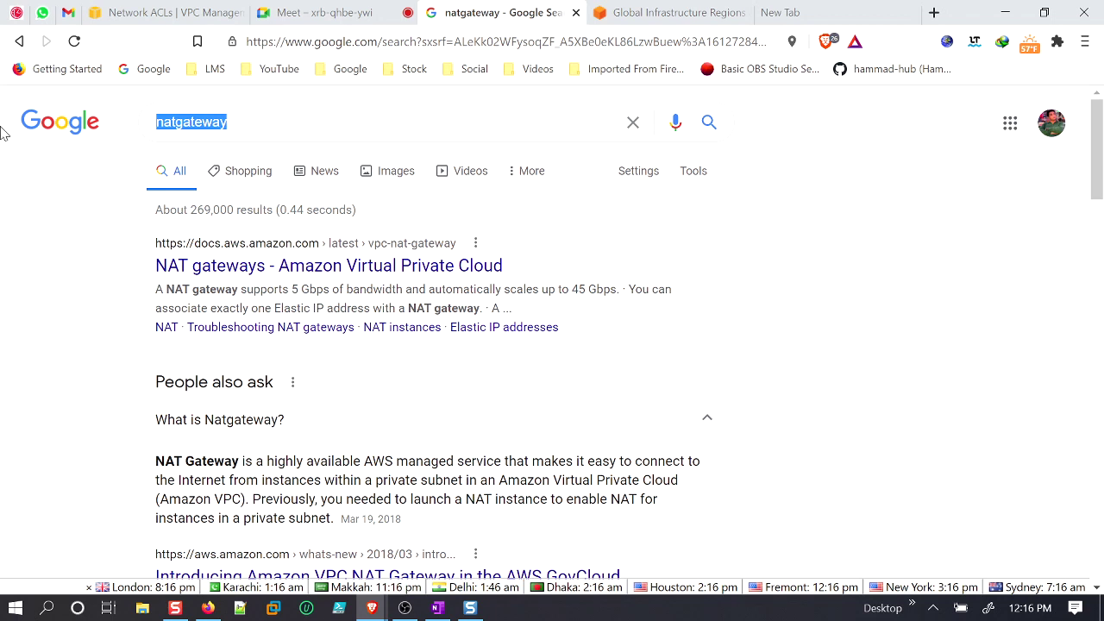
{"action": "type", "text": "NACL"}
{"action": "key", "text": "Return"}
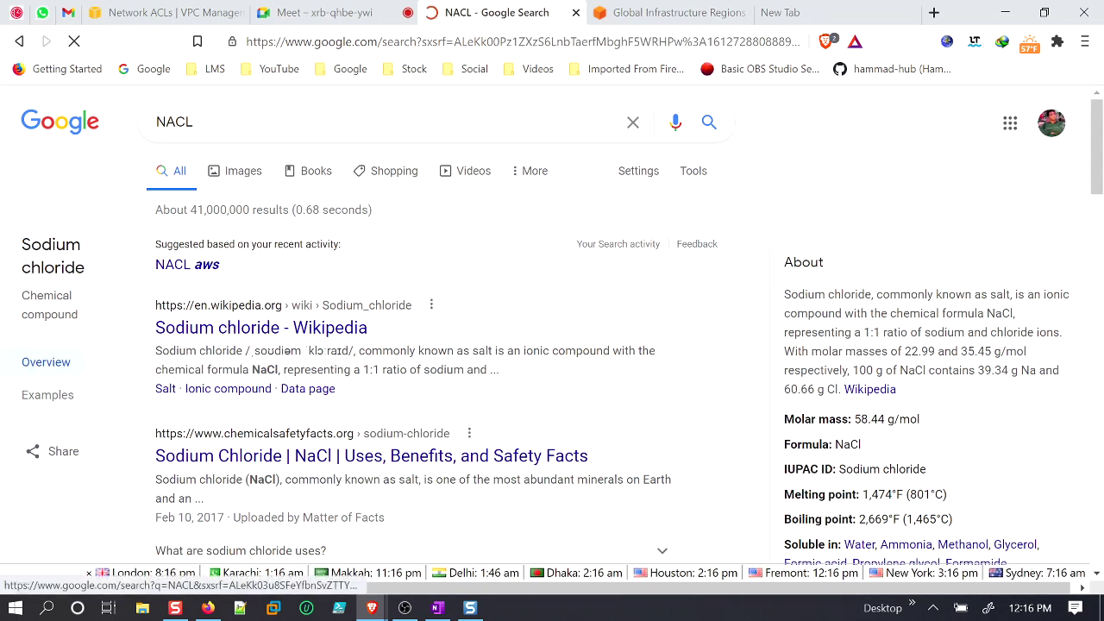
Search Google for "network access control list" and read the featured definition of a network ACL for a VPC.
{"action": "double_click", "coordinate": [173, 121]}
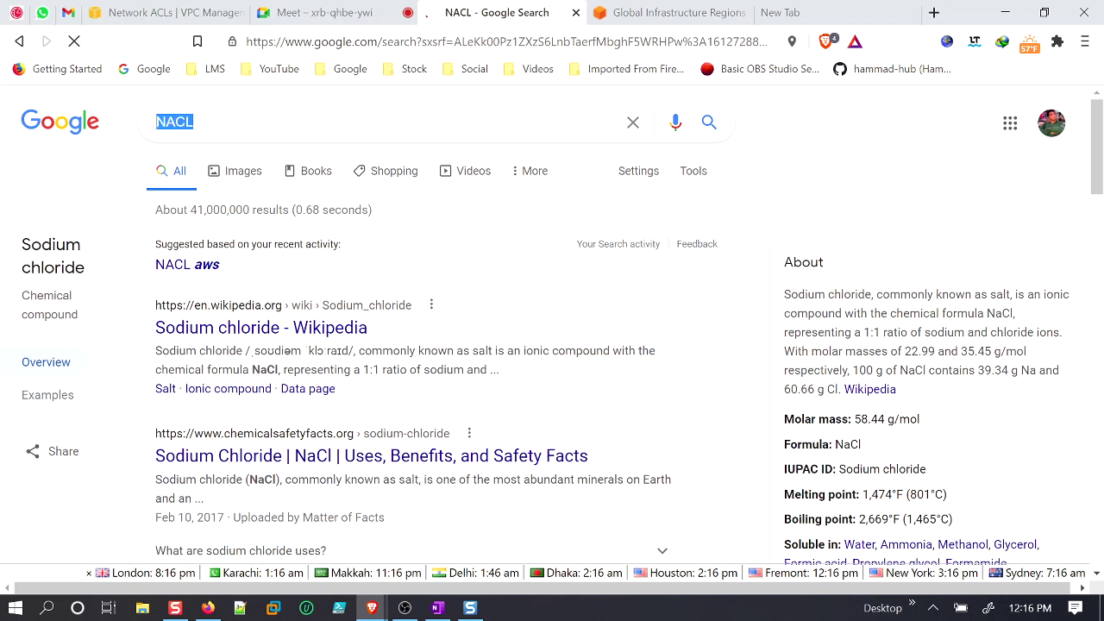
{"action": "type", "text": "network acce"}
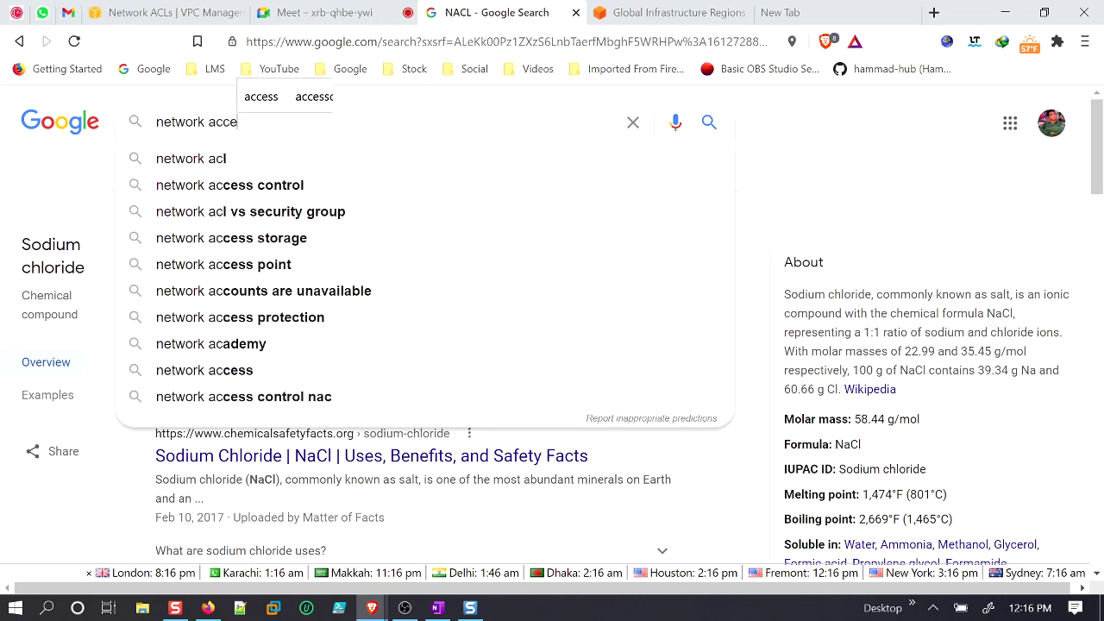
{"action": "type", "text": "ss"}
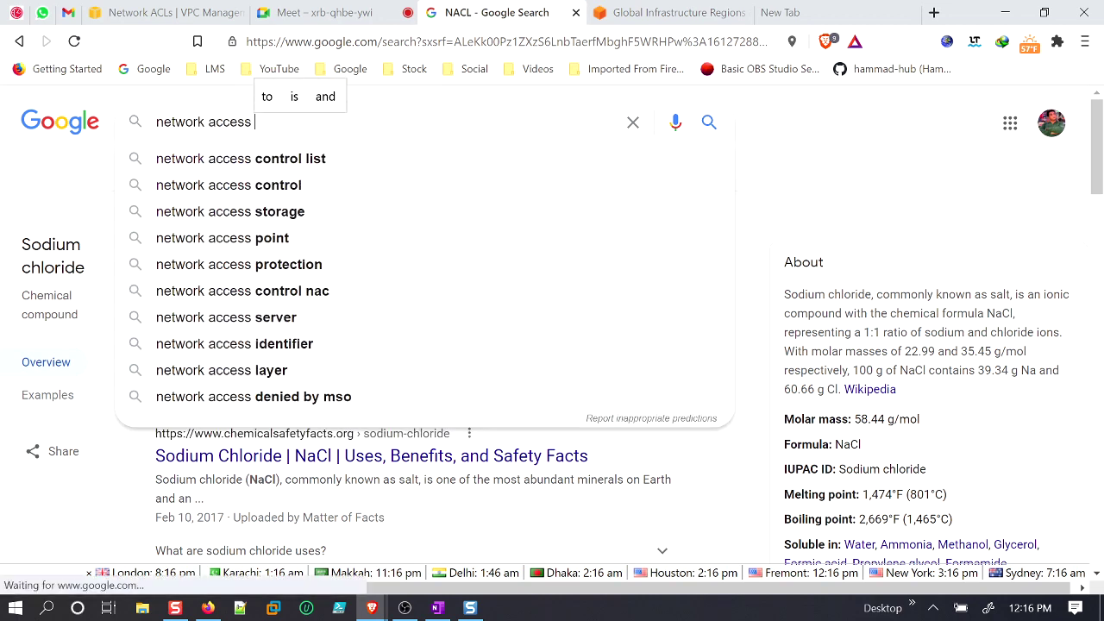
{"action": "left_click", "coordinate": [262, 167]}
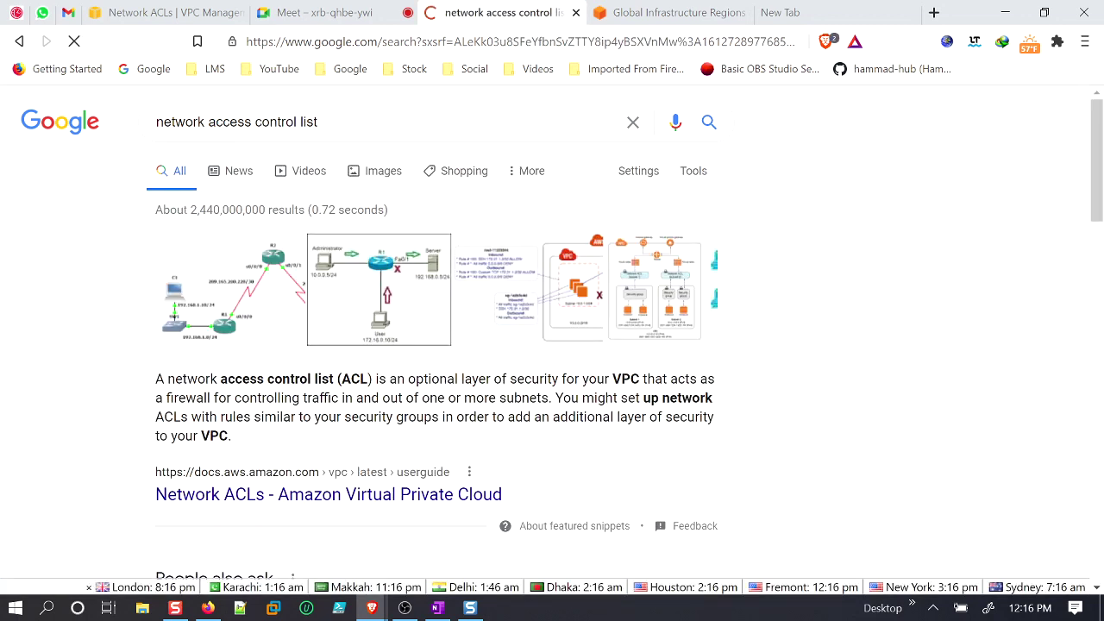
{"action": "left_click_drag", "start_coordinate": [156, 379], "coordinate": [703, 383]}
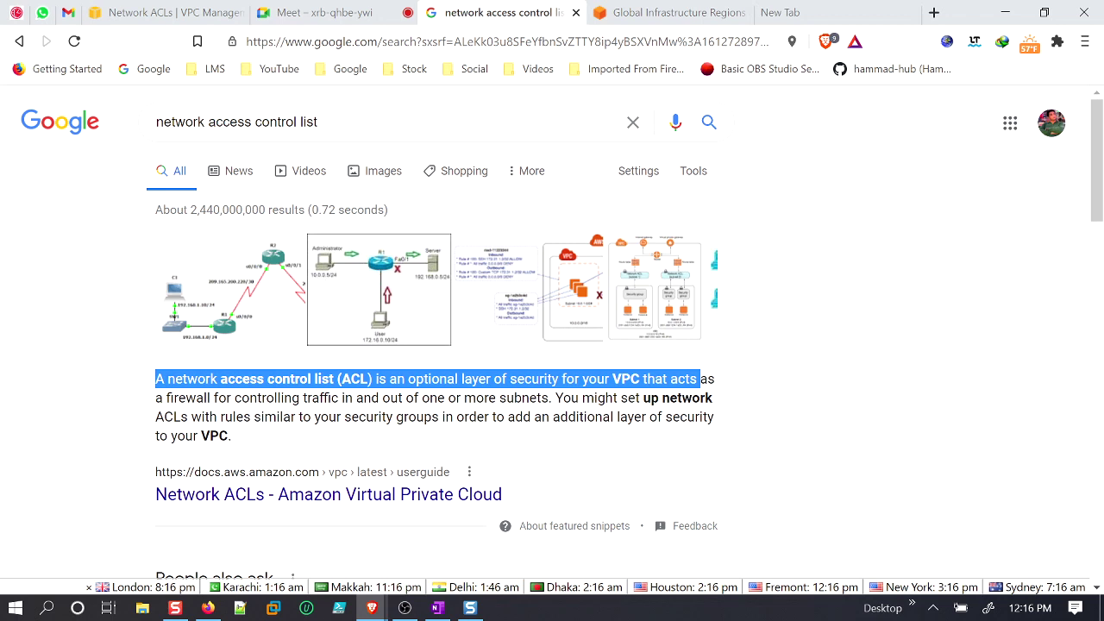
{"action": "left_click", "coordinate": [432, 440]}
{"action": "left_click_drag", "start_coordinate": [556, 397], "coordinate": [568, 417]}
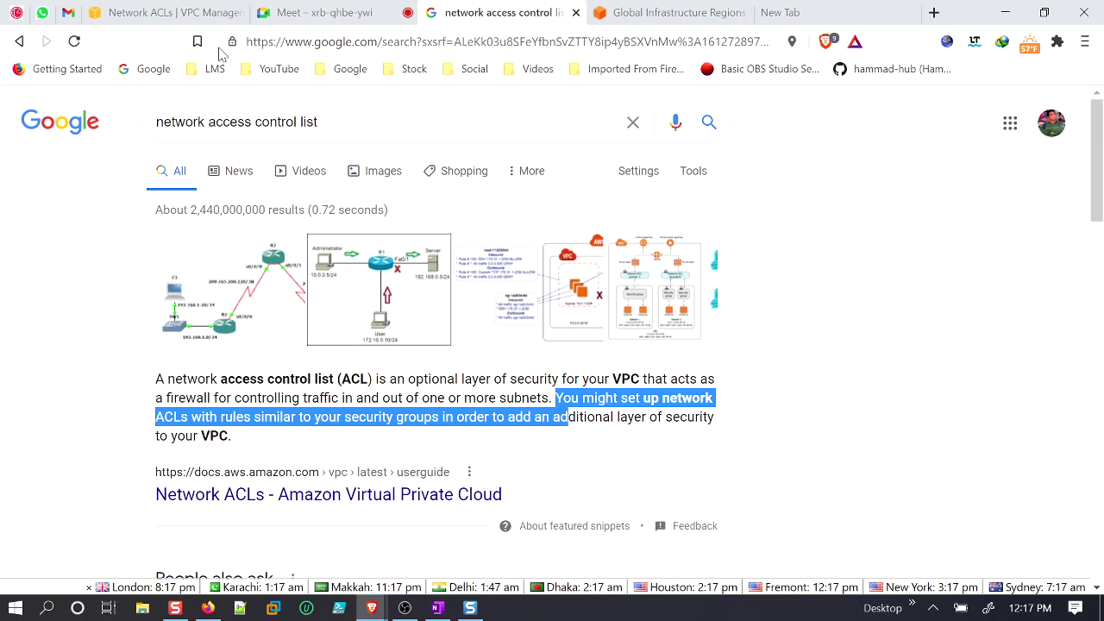
Return to the VPC console, look over the security and firewall sections, and open the Security Groups list.
{"action": "left_click", "coordinate": [208, 18]}
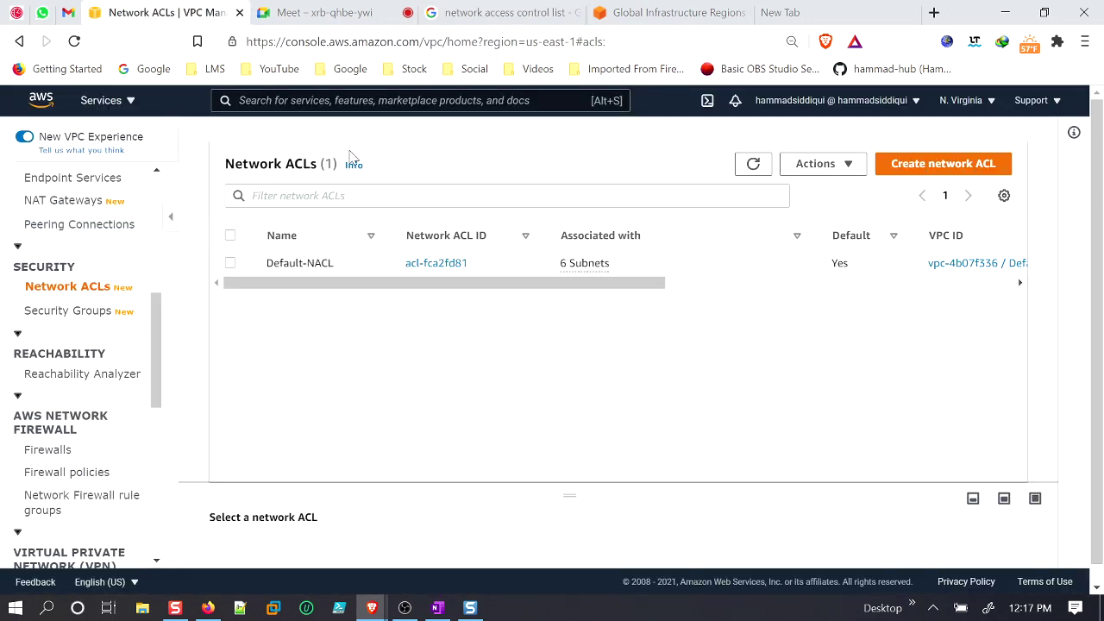
{"action": "left_click_drag", "start_coordinate": [160, 394], "coordinate": [156, 409]}
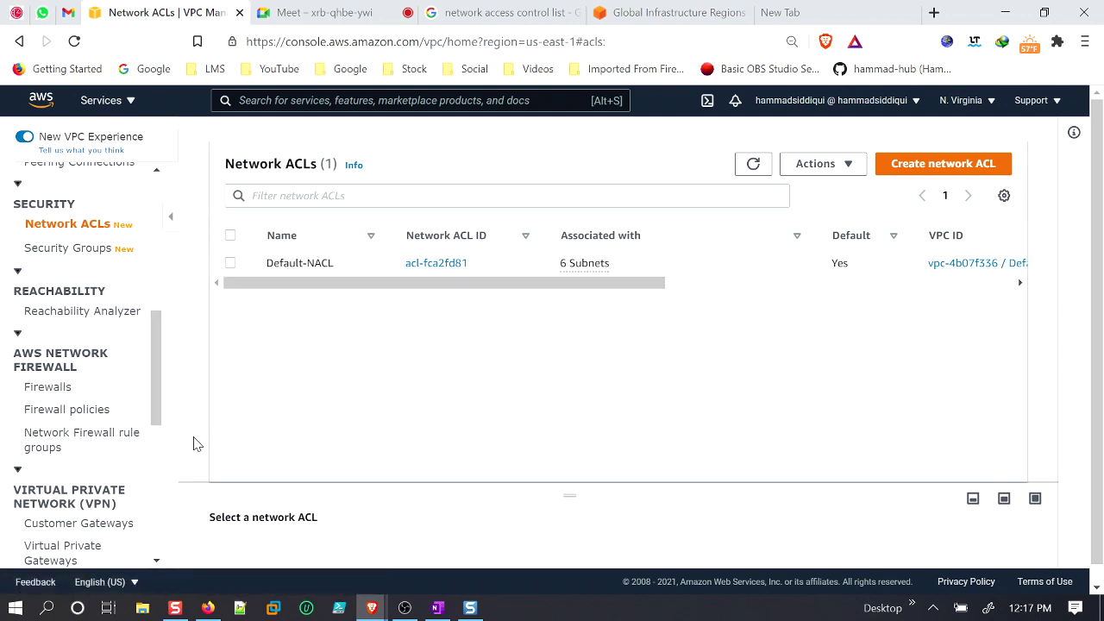
{"action": "left_click_drag", "start_coordinate": [161, 388], "coordinate": [163, 303]}
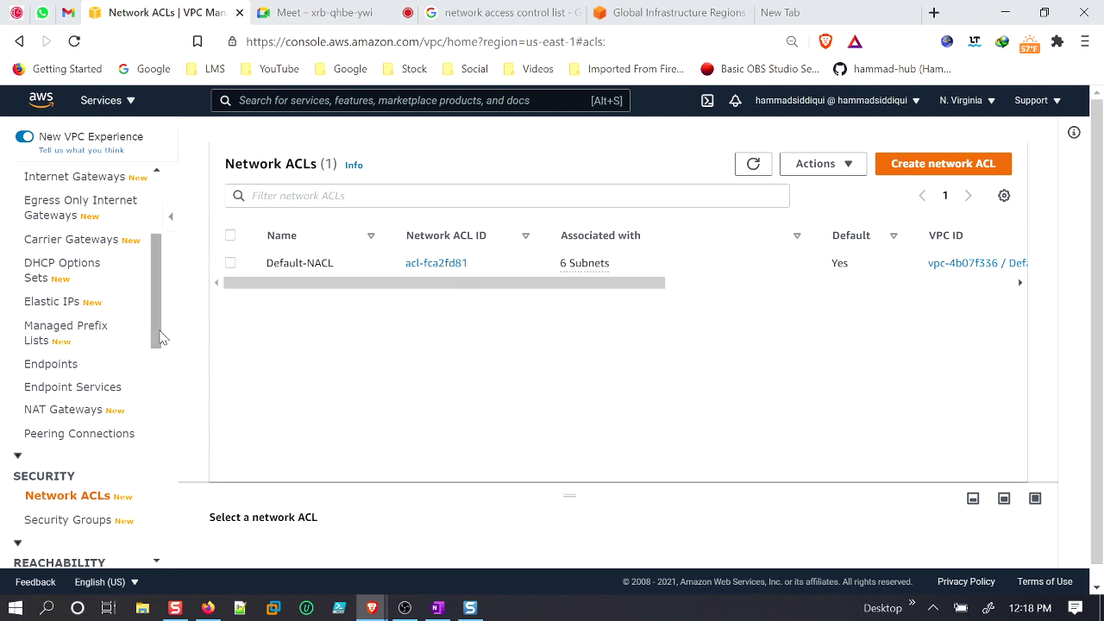
{"action": "left_click_drag", "start_coordinate": [157, 345], "coordinate": [160, 385]}
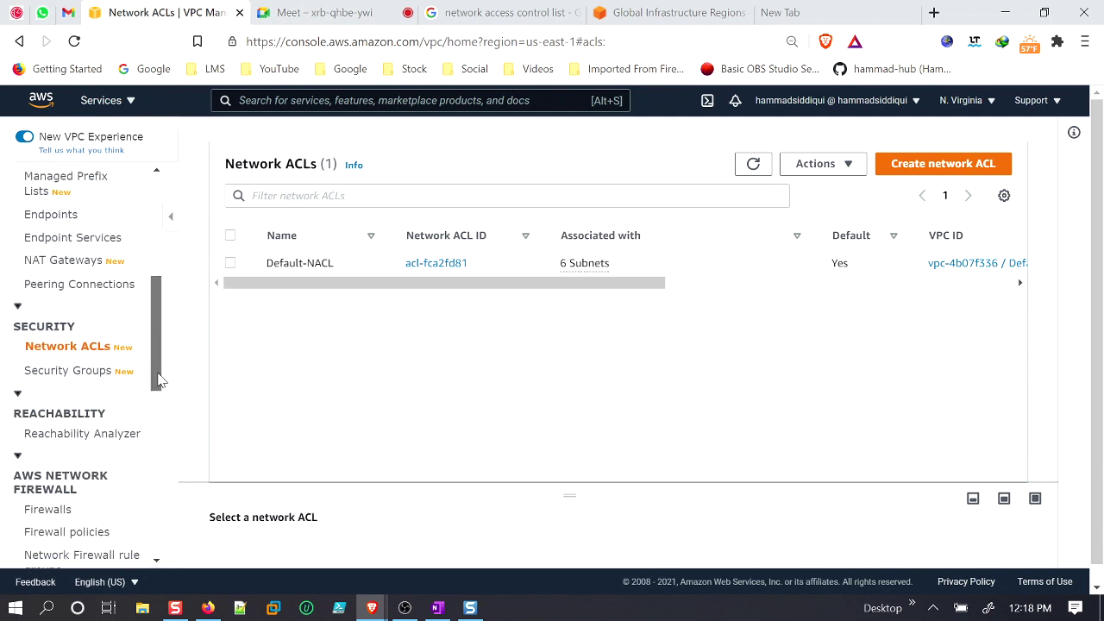
{"action": "left_click", "coordinate": [78, 382]}
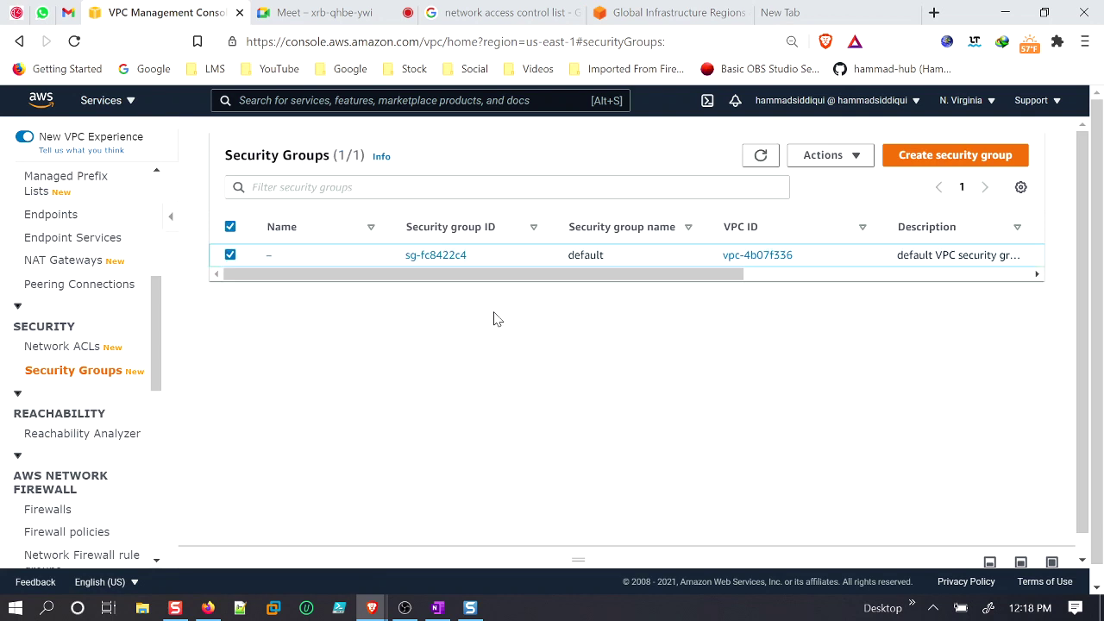
Go back to the Google results and search for "aws security groups".
{"action": "left_click", "coordinate": [500, 12]}
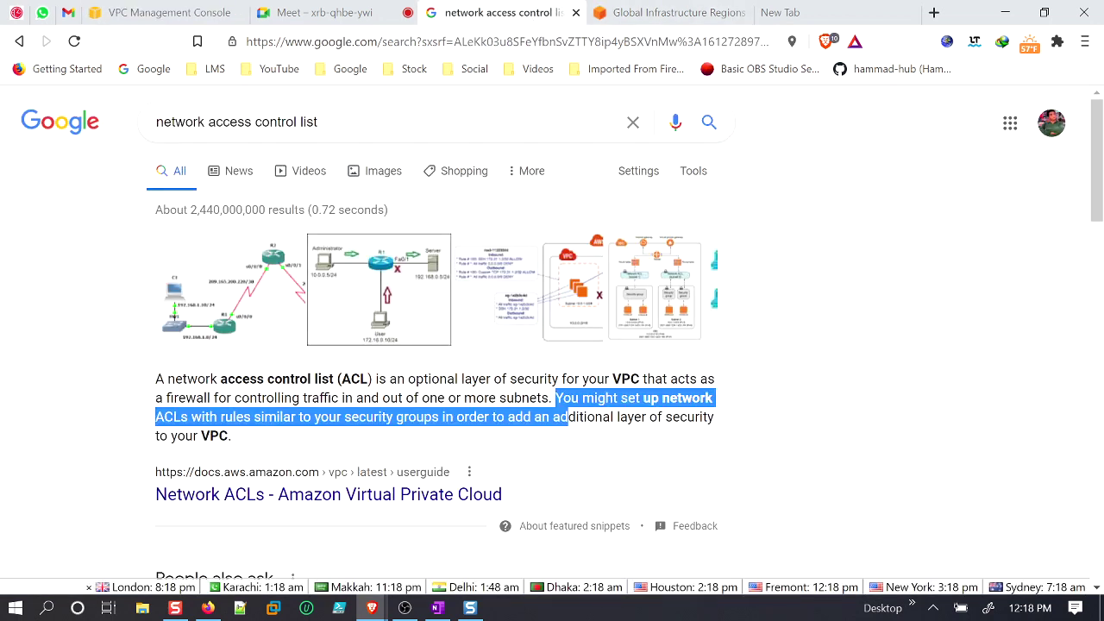
{"action": "key", "text": "slash"}
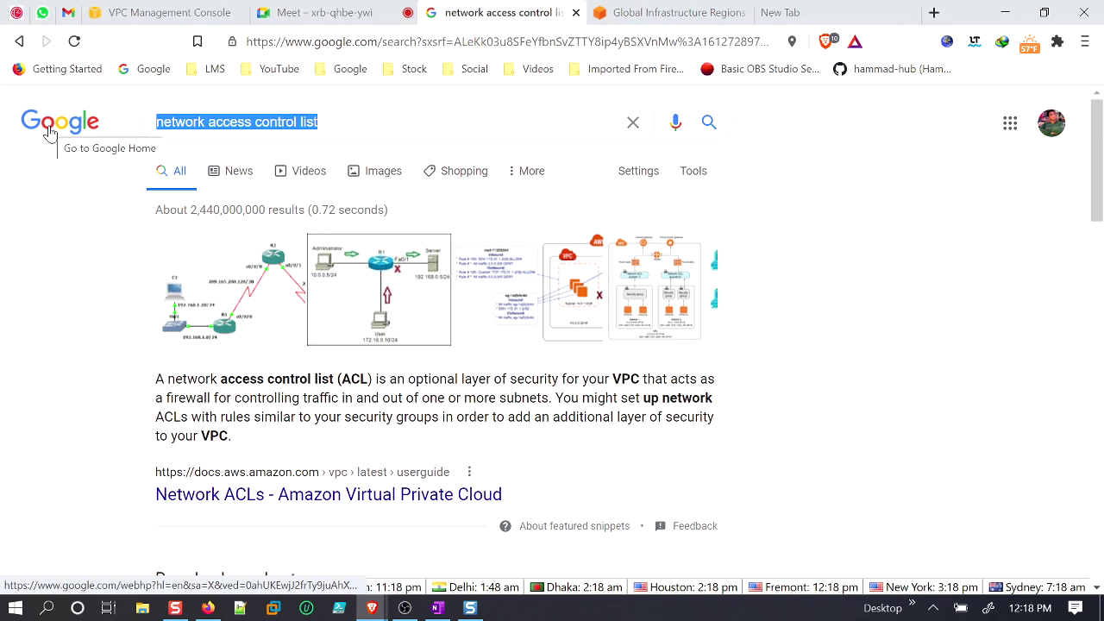
{"action": "type", "text": "aws security g"}
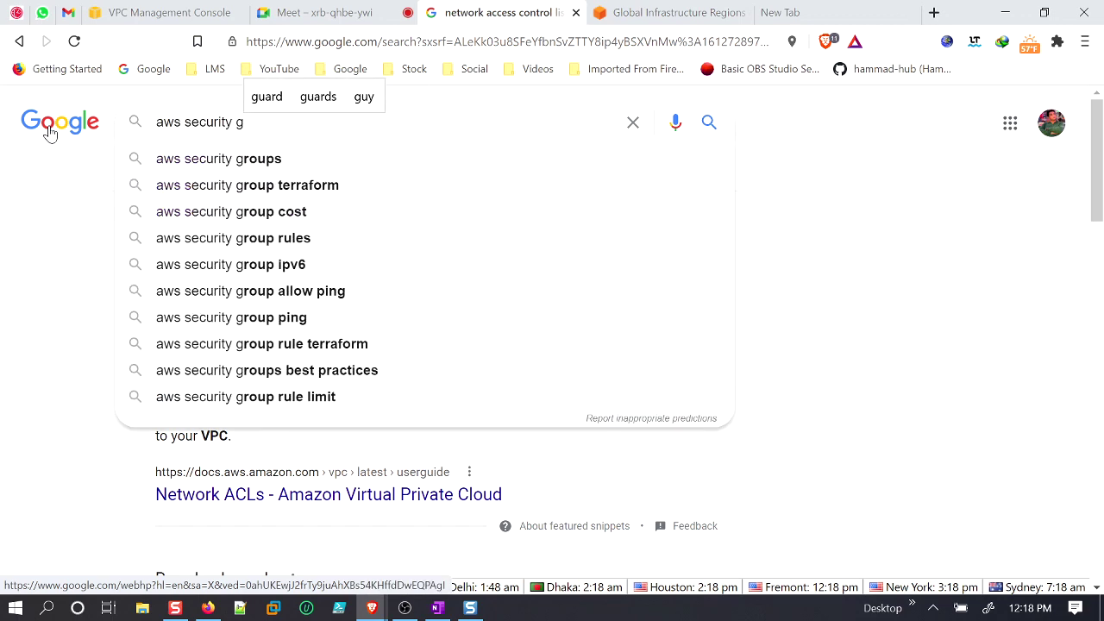
{"action": "left_click", "coordinate": [199, 158]}
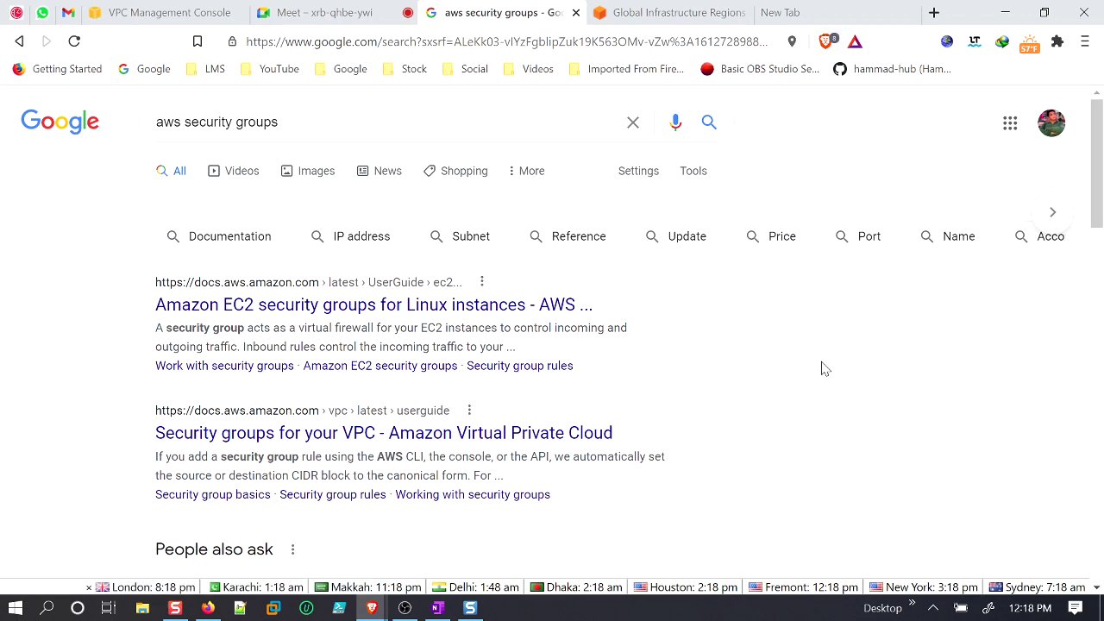
Expand "What are security groups in AWS?" and read its answer about the virtual firewall and inbound and outbound rules.
{"action": "scroll", "coordinate": [458, 321], "scroll_direction": "down", "scroll_amount": 2}
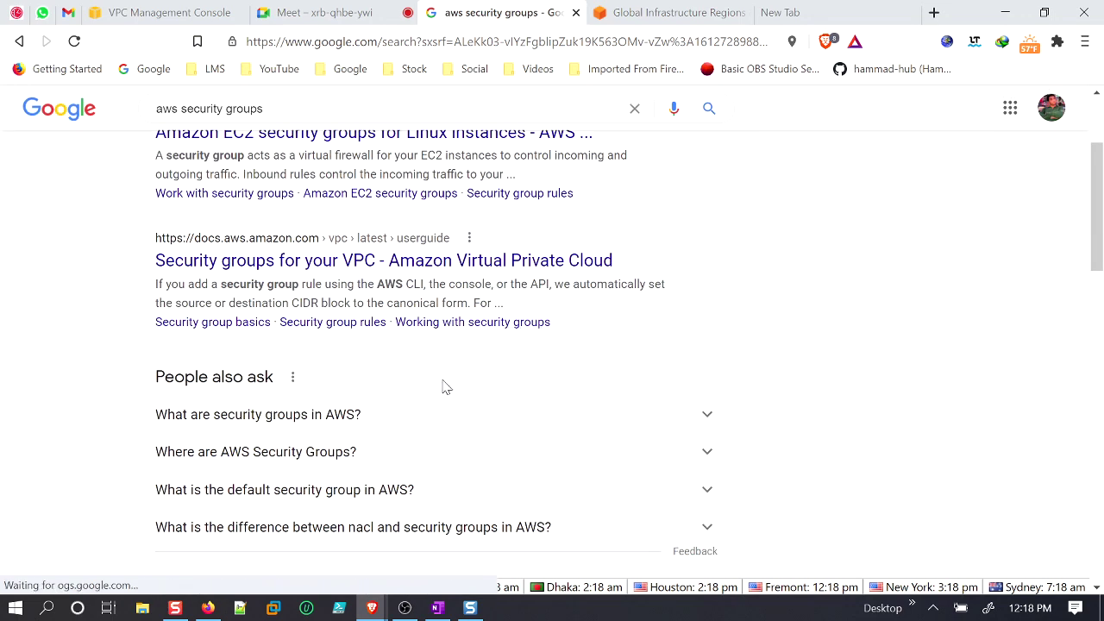
{"action": "left_click", "coordinate": [357, 418]}
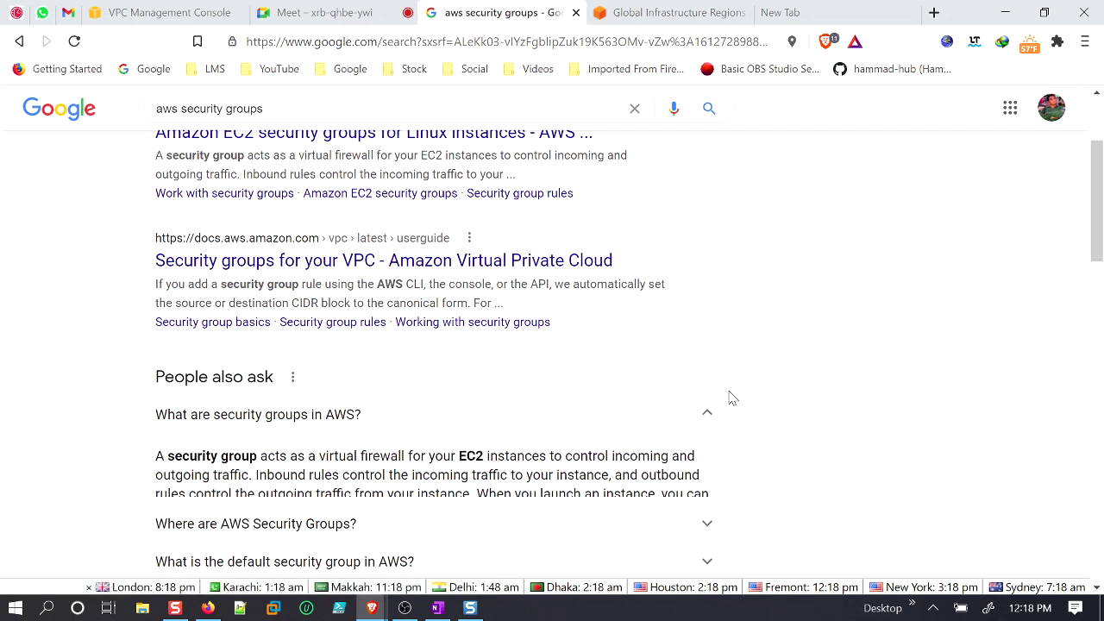
{"action": "scroll", "coordinate": [779, 403], "scroll_direction": "down", "scroll_amount": 1}
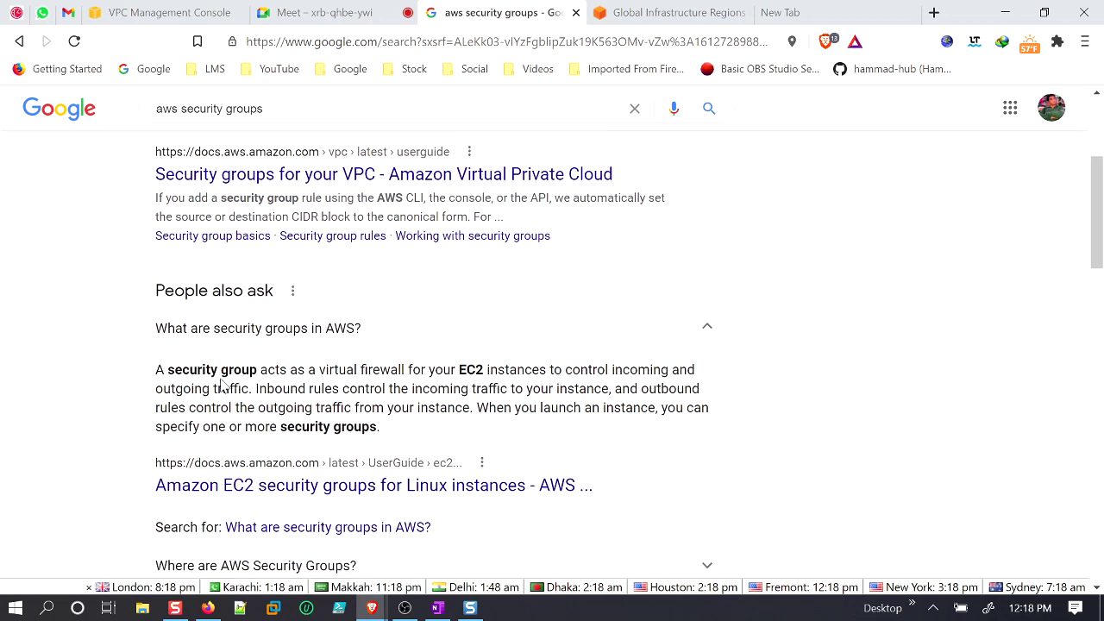
{"action": "left_click_drag", "start_coordinate": [210, 369], "coordinate": [668, 371]}
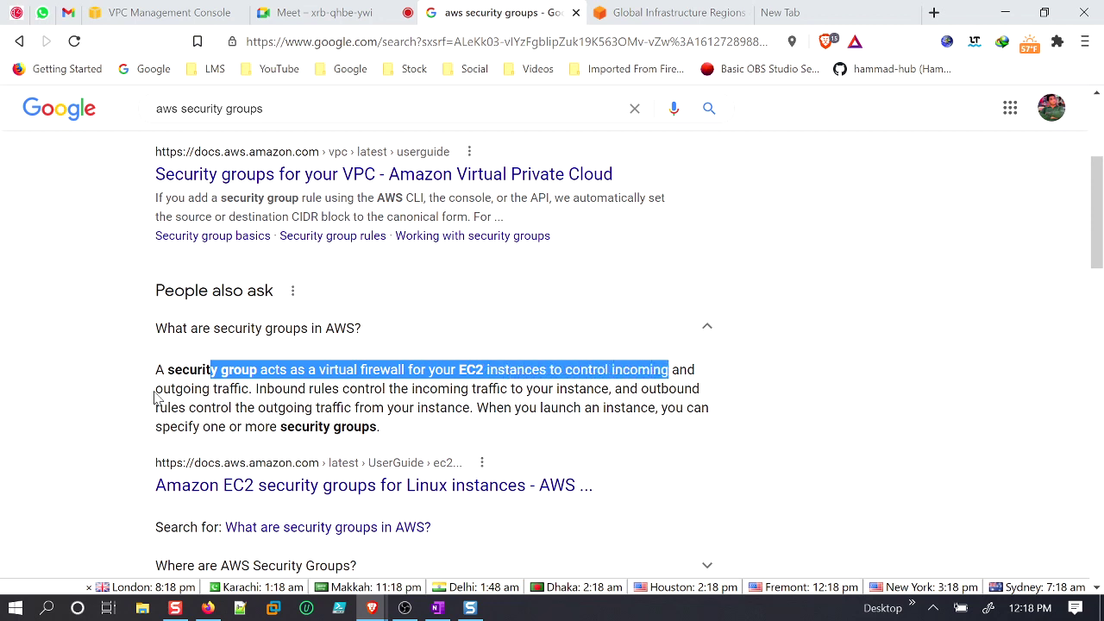
{"action": "left_click_drag", "start_coordinate": [155, 389], "coordinate": [622, 389]}
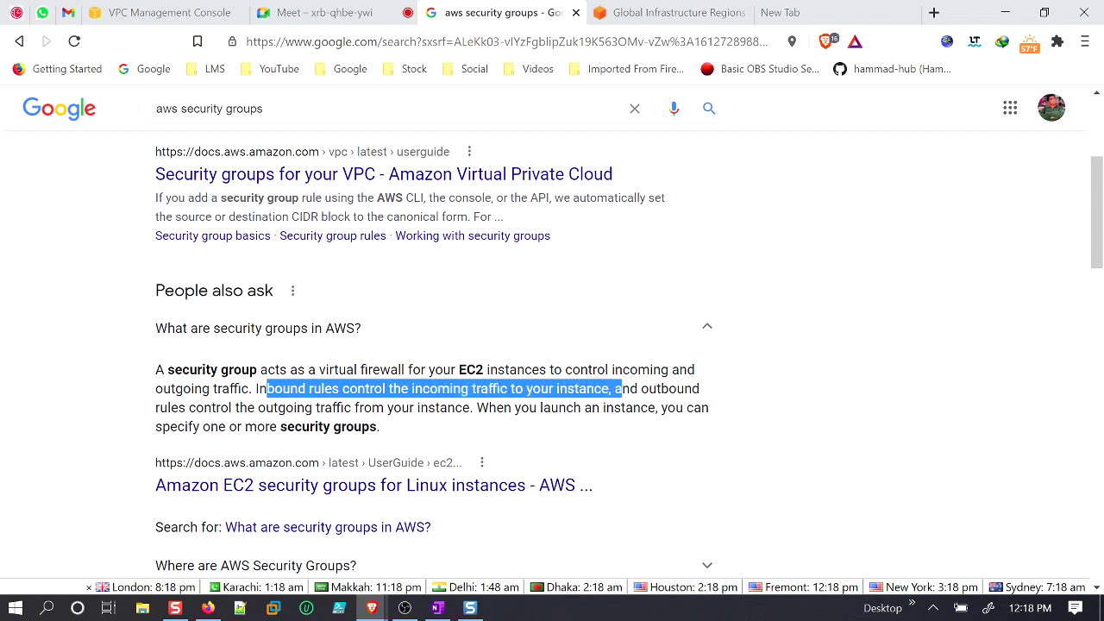
{"action": "left_click_drag", "start_coordinate": [158, 407], "coordinate": [470, 407]}
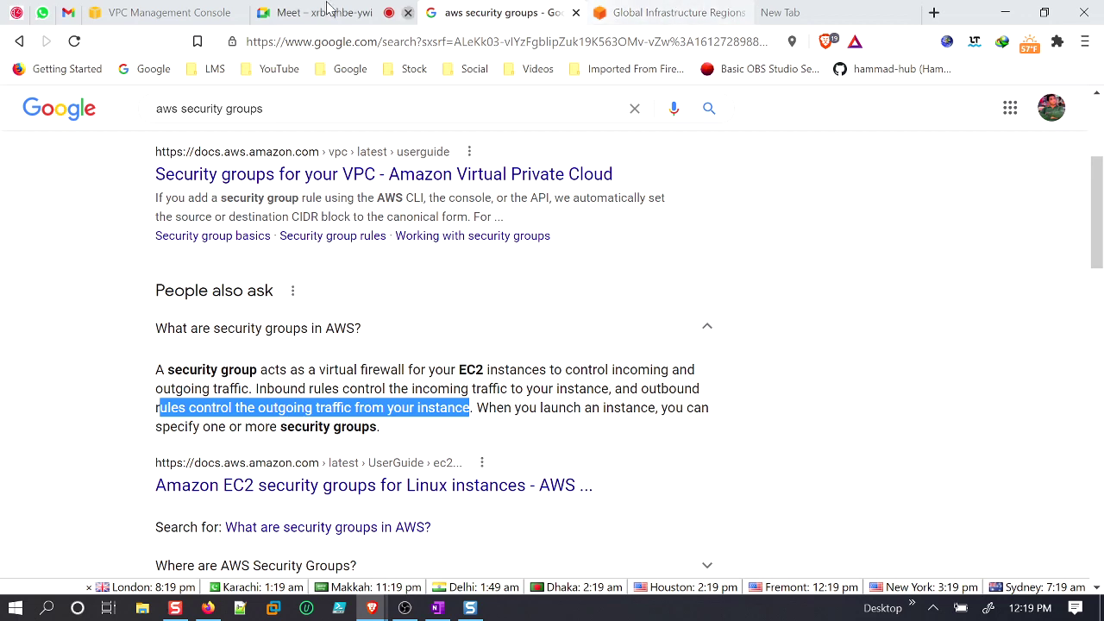
Return to the VPC console, look over the remaining resource categories, and open the VPC Dashboard.
{"action": "left_click", "coordinate": [151, 12]}
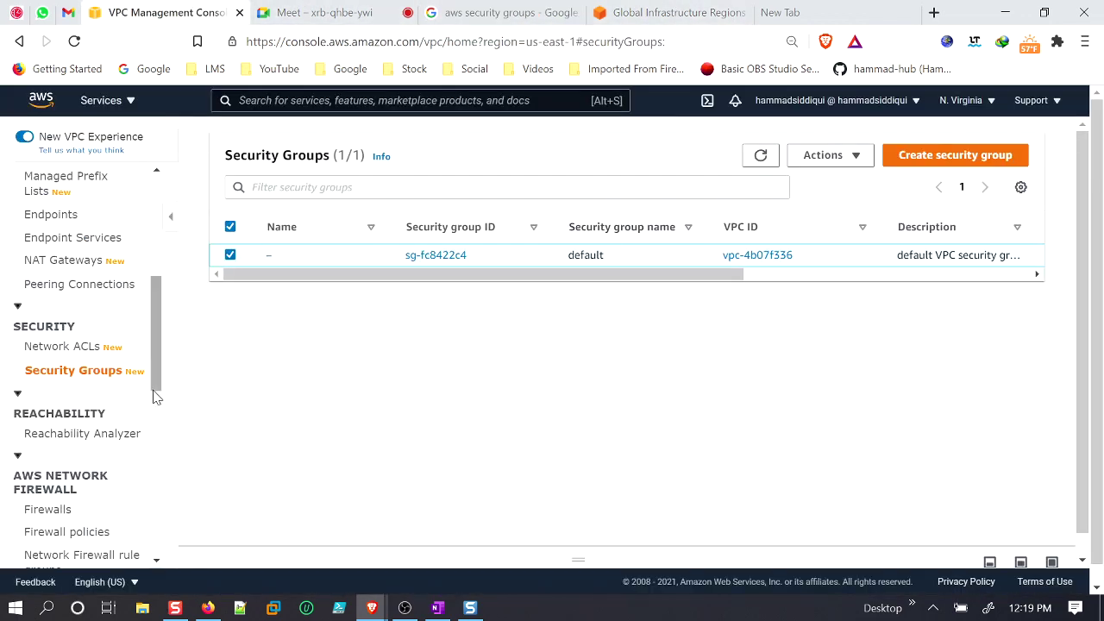
{"action": "left_click_drag", "start_coordinate": [155, 382], "coordinate": [164, 409]}
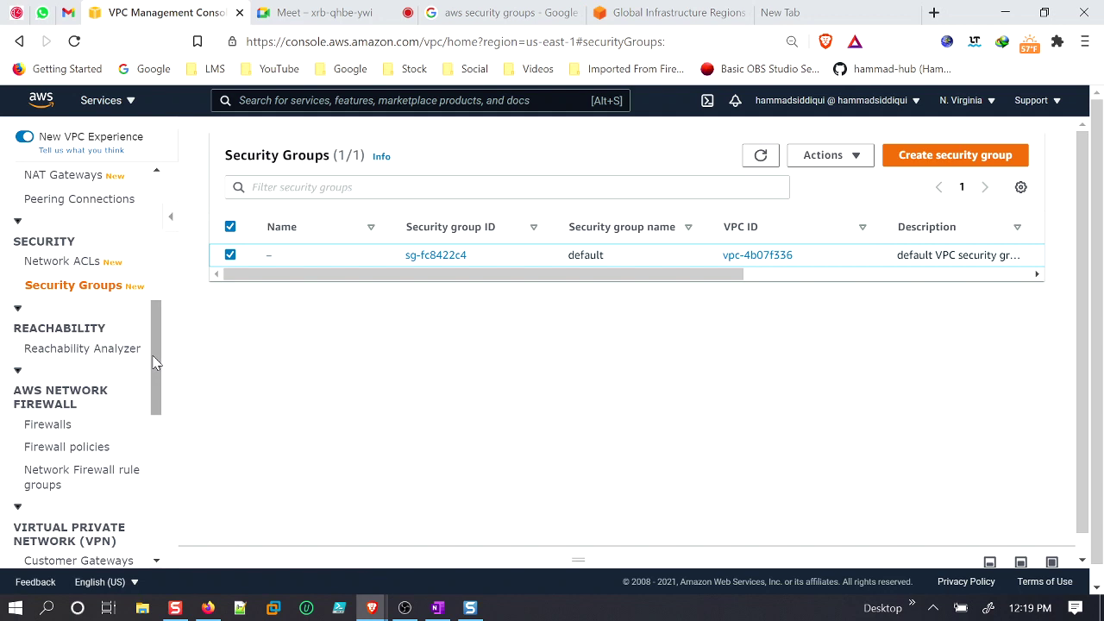
{"action": "left_click_drag", "start_coordinate": [154, 362], "coordinate": [178, 214]}
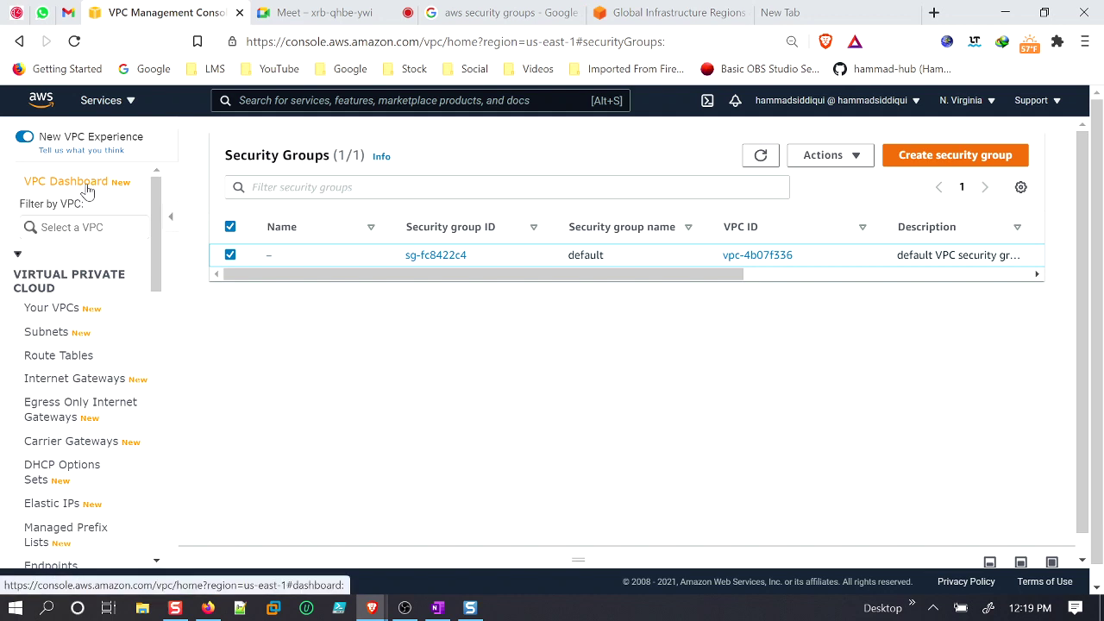
{"action": "left_click", "coordinate": [927, 157]}
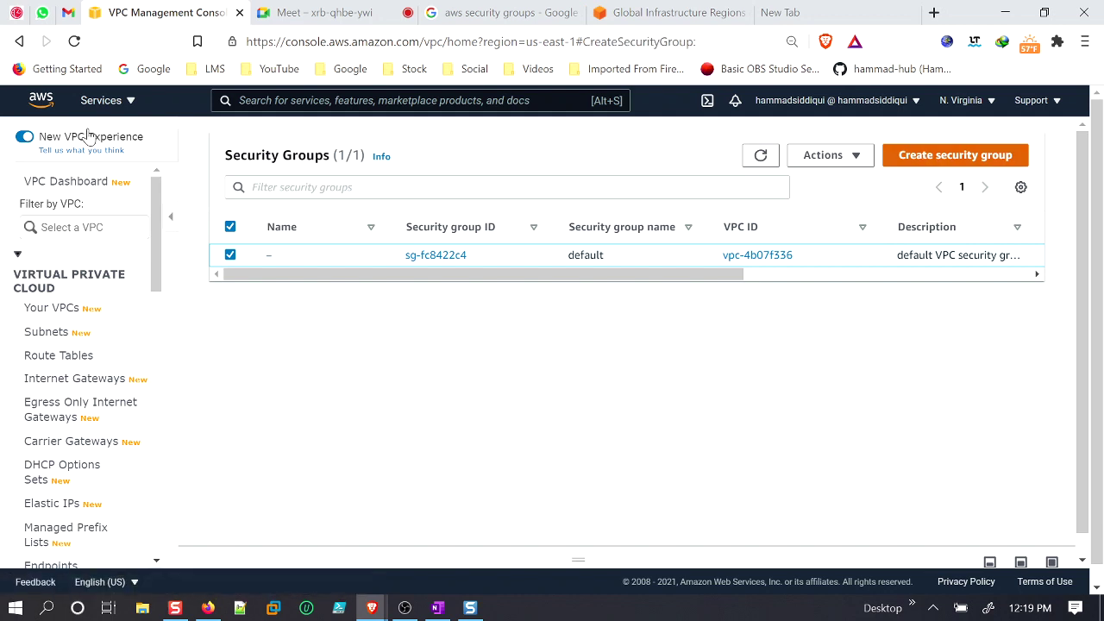
{"action": "left_click", "coordinate": [44, 145]}
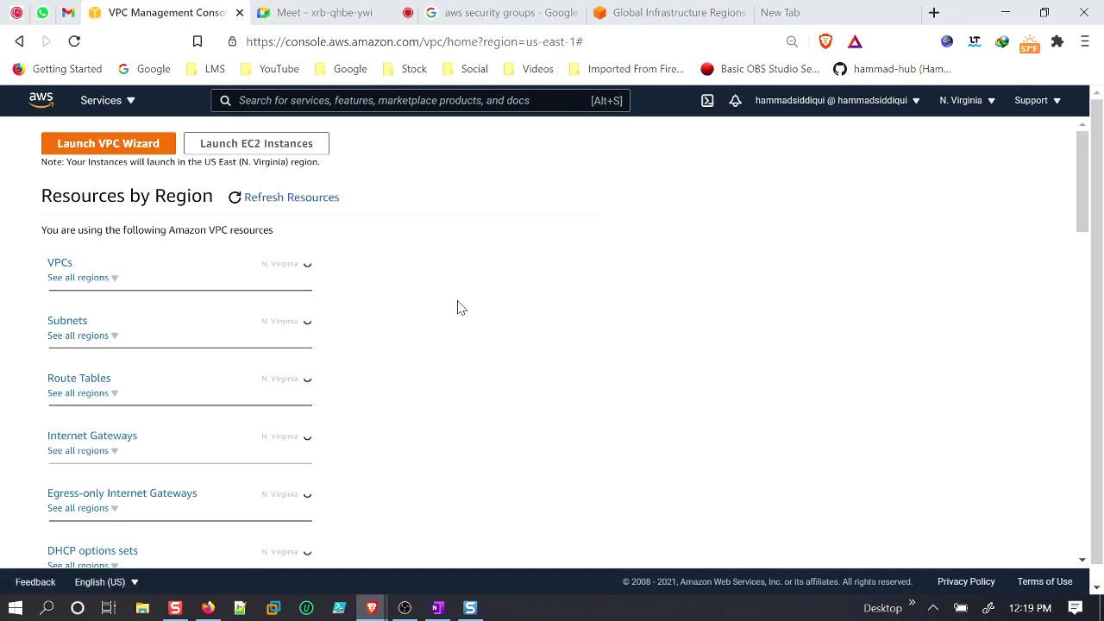
Open a blank note in Notepad and write "VPC" and, below it, "Subnet ( private or public)".
{"action": "left_click", "coordinate": [48, 608]}
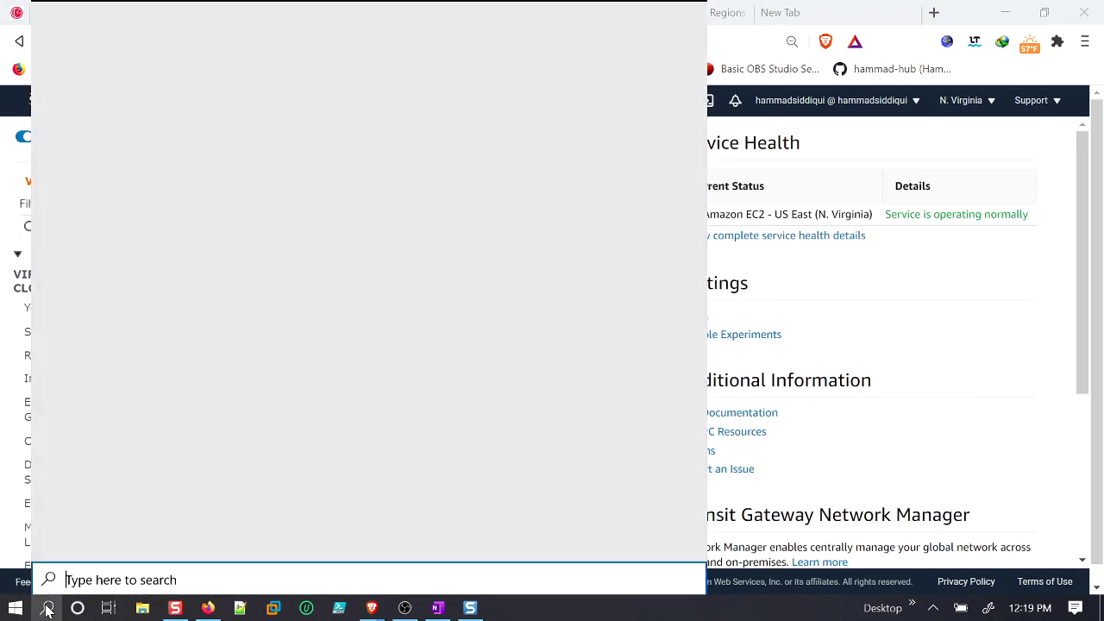
{"action": "type", "text": "note"}
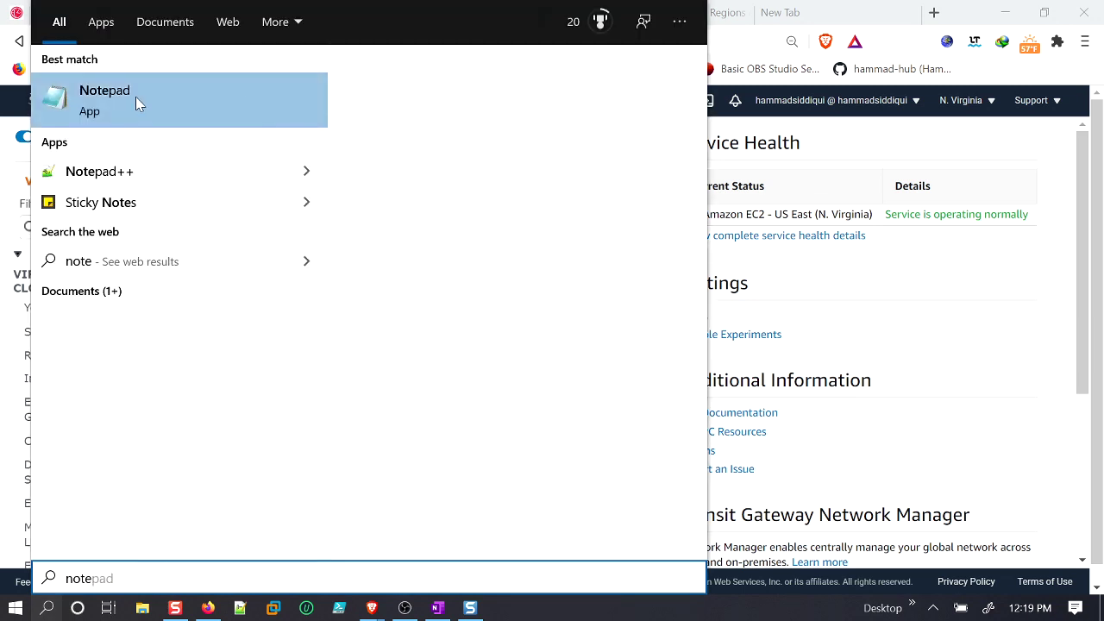
{"action": "left_click", "coordinate": [515, 177]}
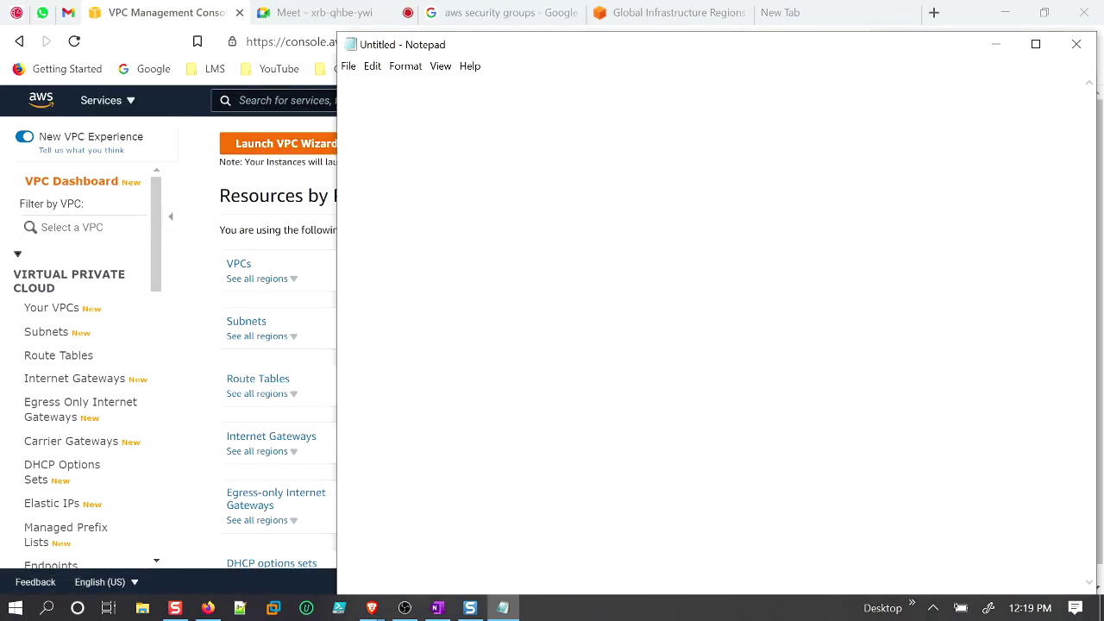
{"action": "type", "text": "VPC"}
{"action": "key", "text": "Return"}
{"action": "type", "text": "Subnet"}
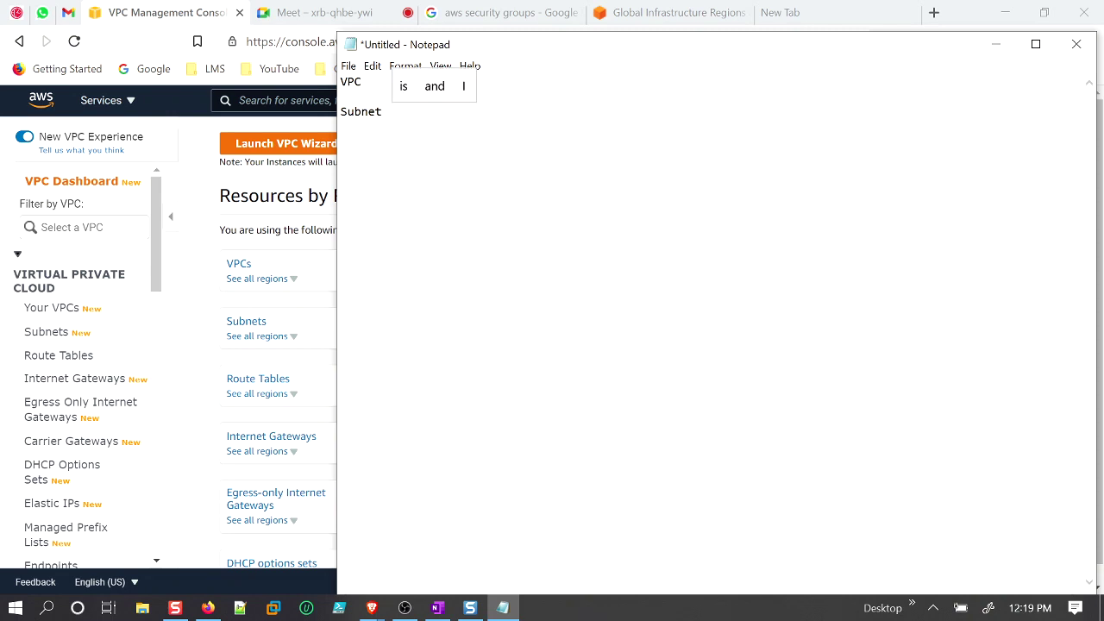
{"action": "type", "text": " ( private "}
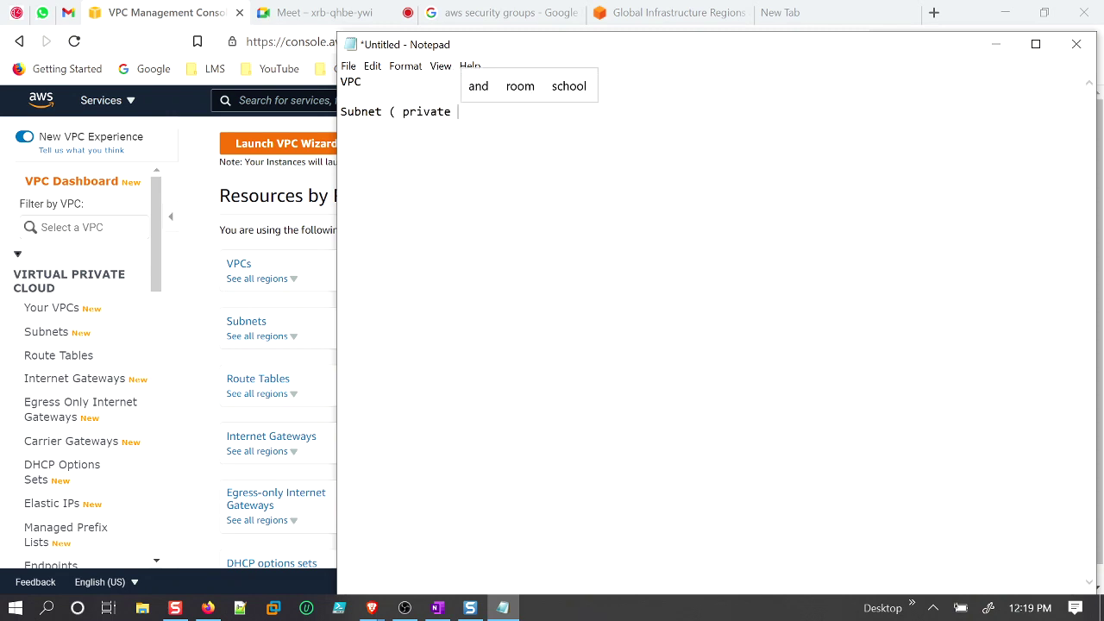
{"action": "type", "text": "or public)"}
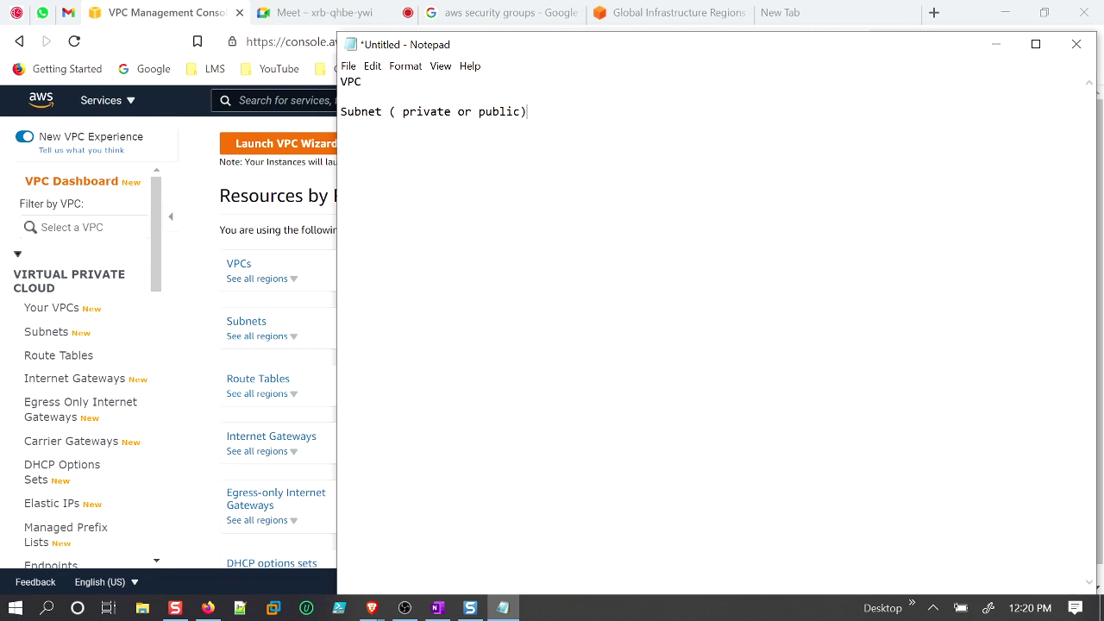
Add the lines "Route table ( Public and private)" and "Network ACL" to the note.
{"action": "type", "text": "Route tabl"}
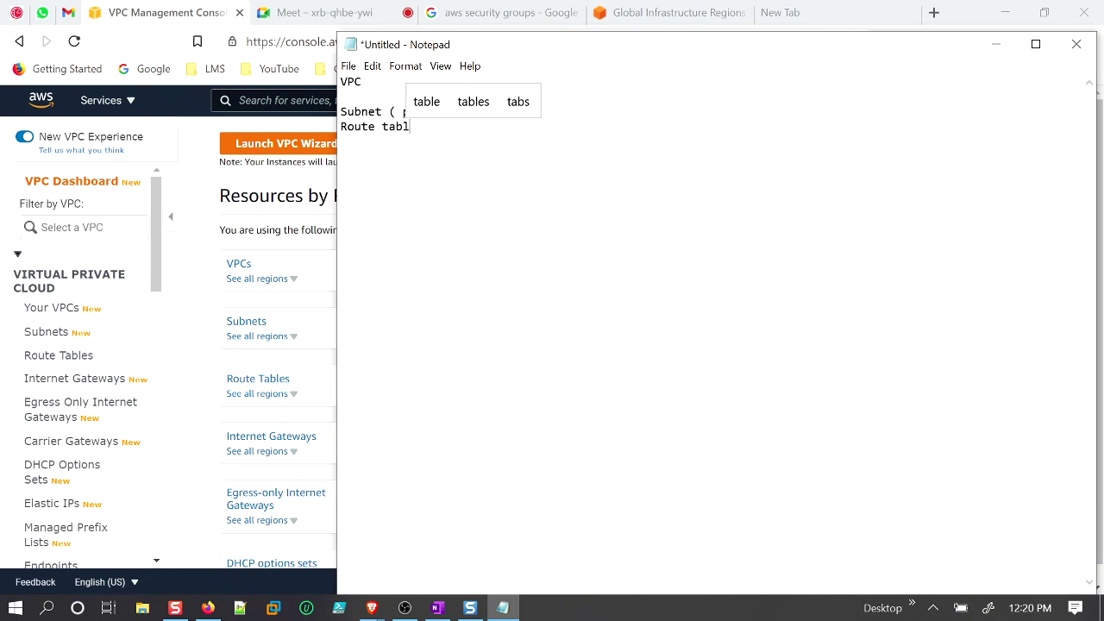
{"action": "type", "text": "e ( Public ad"}
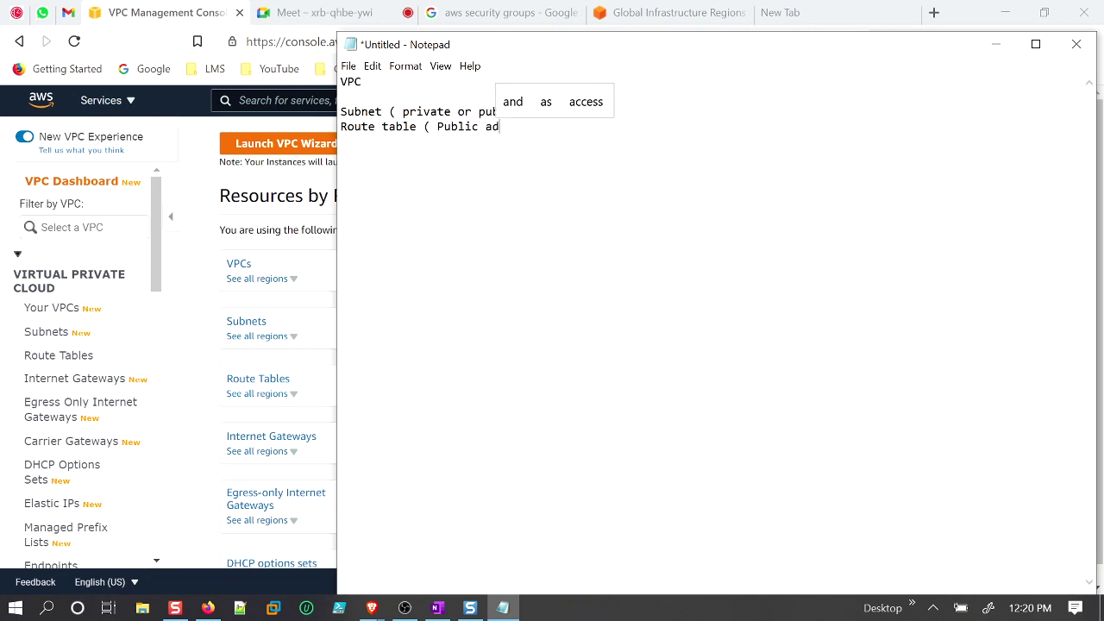
{"action": "key", "text": "BackSpace"}
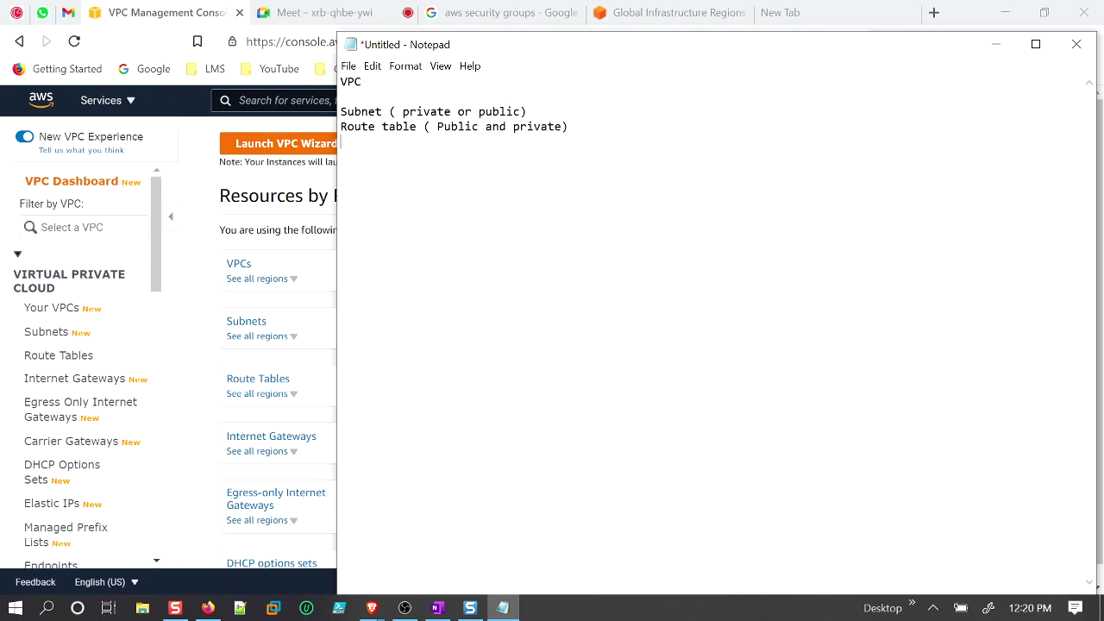
{"action": "type", "text": "etwor"}
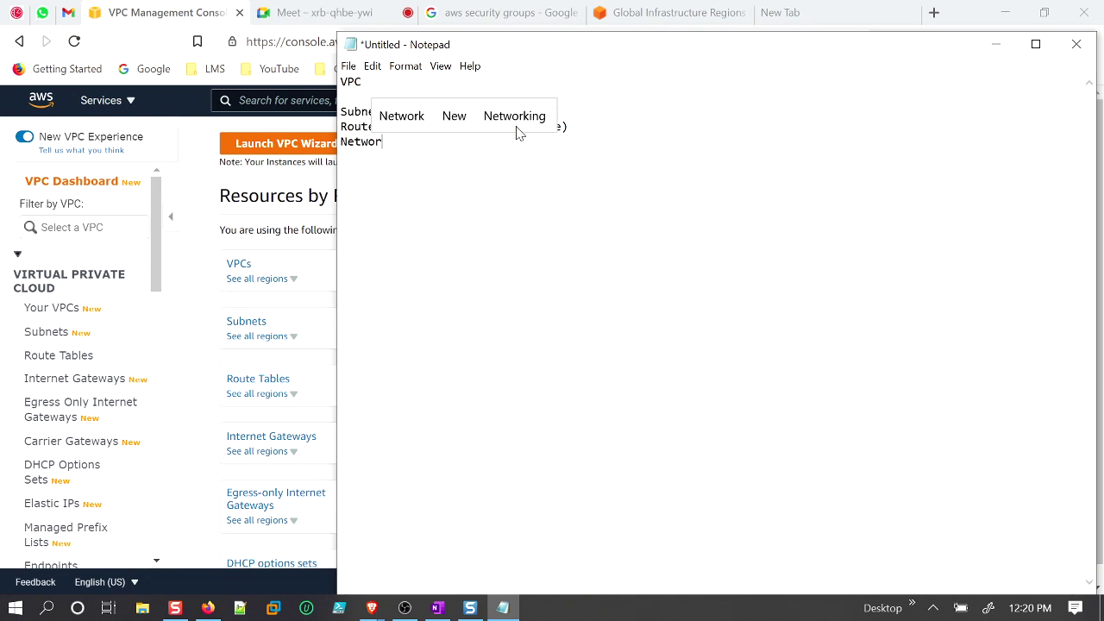
{"action": "type", "text": "k ACL "}
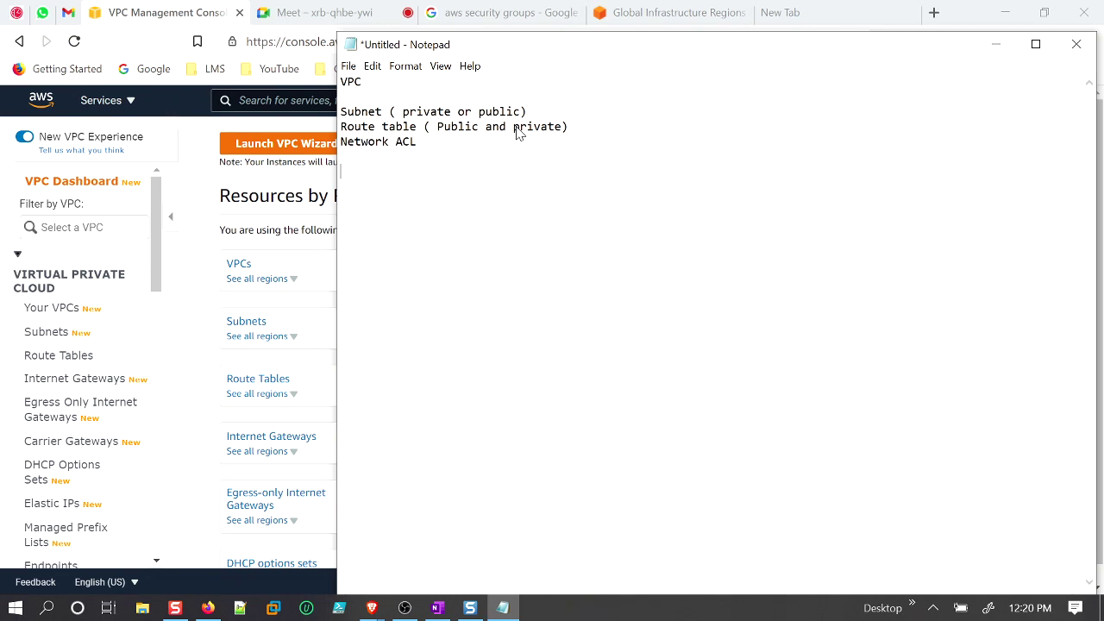
Add "Internet gateway" and "Nat gateway" as separate lines below the Network ACL entry.
{"action": "type", "text": "Internet gateway"}
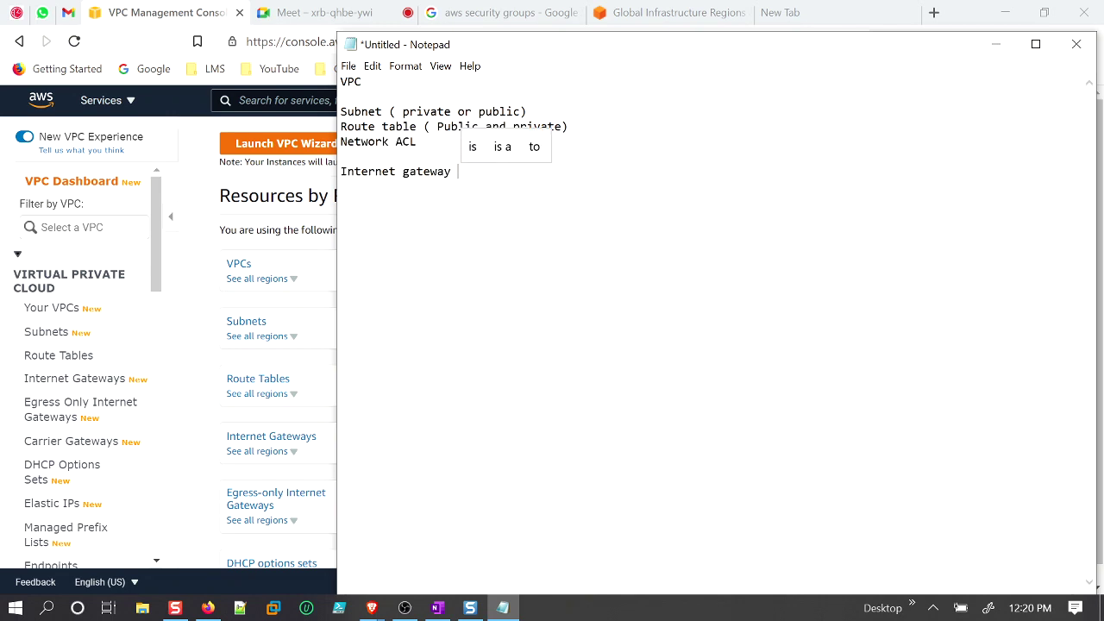
{"action": "key", "text": "Return"}
{"action": "type", "text": "Nat"}
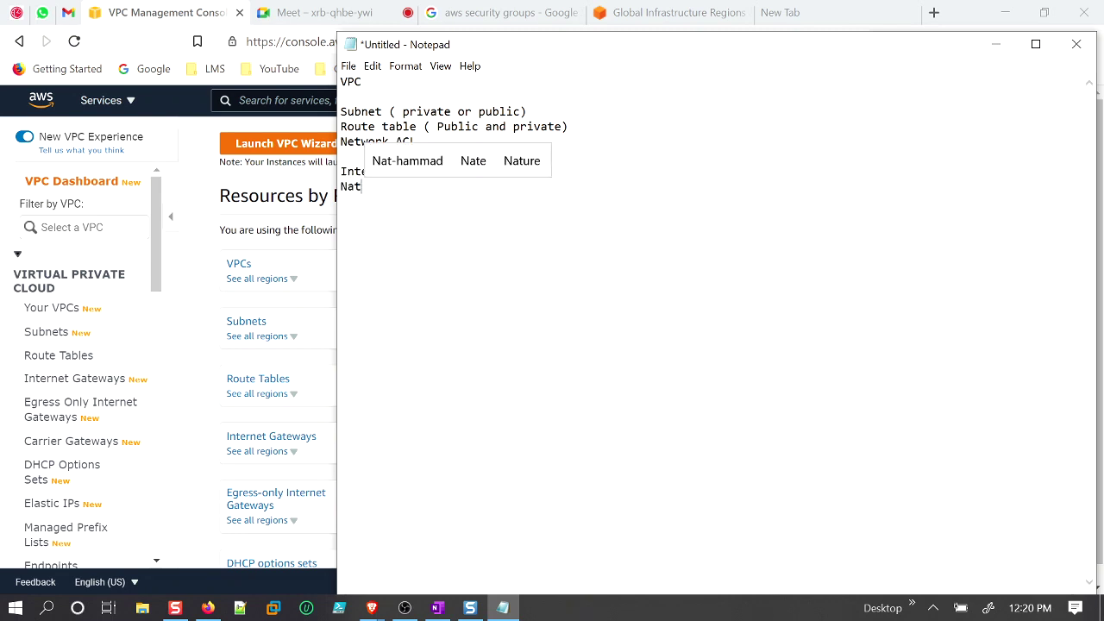
{"action": "type", "text": " gateway"}
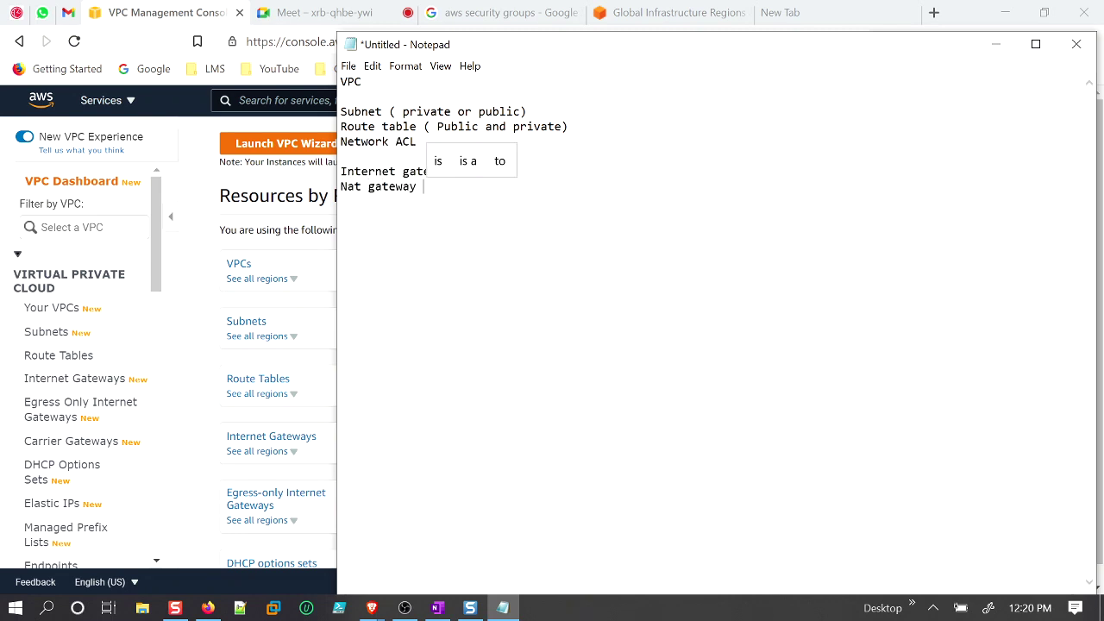
{"action": "key", "text": "Return"}
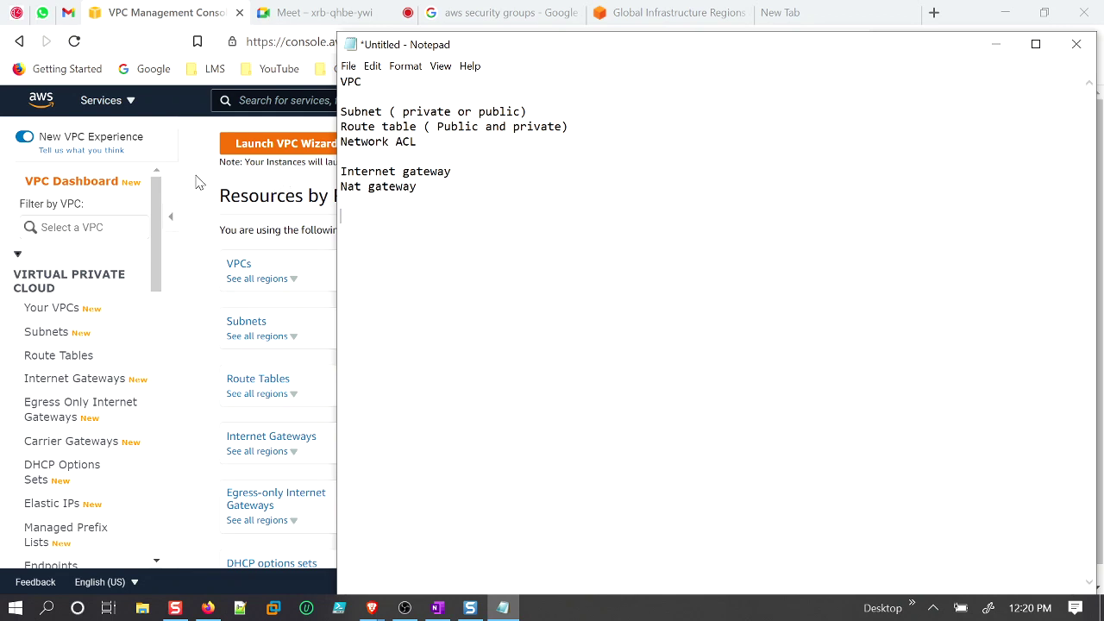
Return to the VPC console, start creating a new VPC and set its name tag to "vpc-" followed by the owner's first name.
{"action": "left_click", "coordinate": [199, 181]}
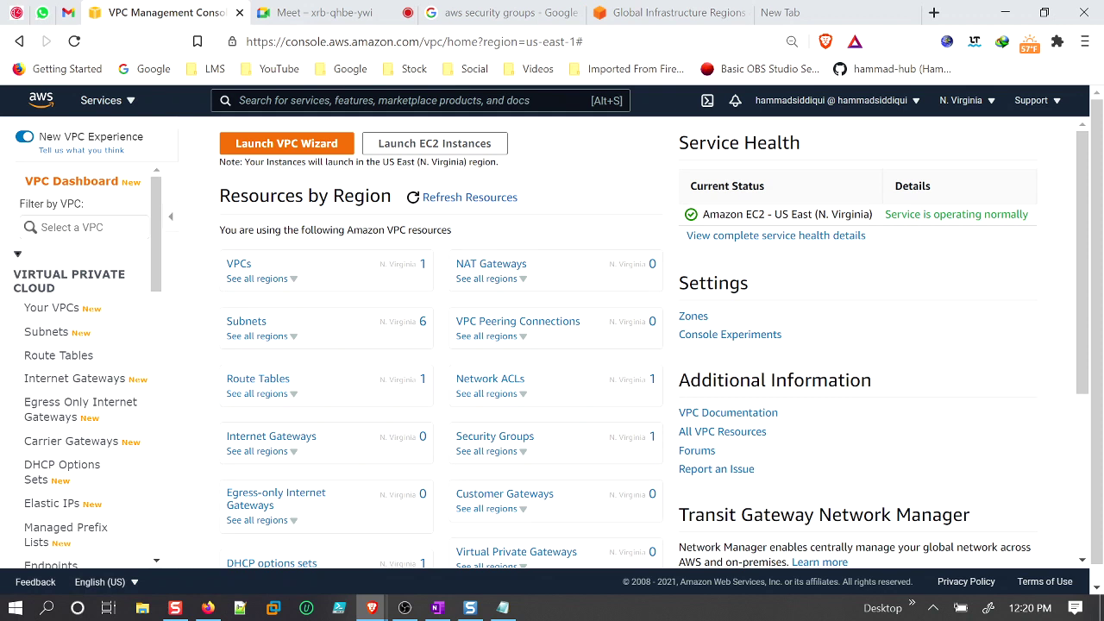
{"action": "left_click", "coordinate": [43, 313]}
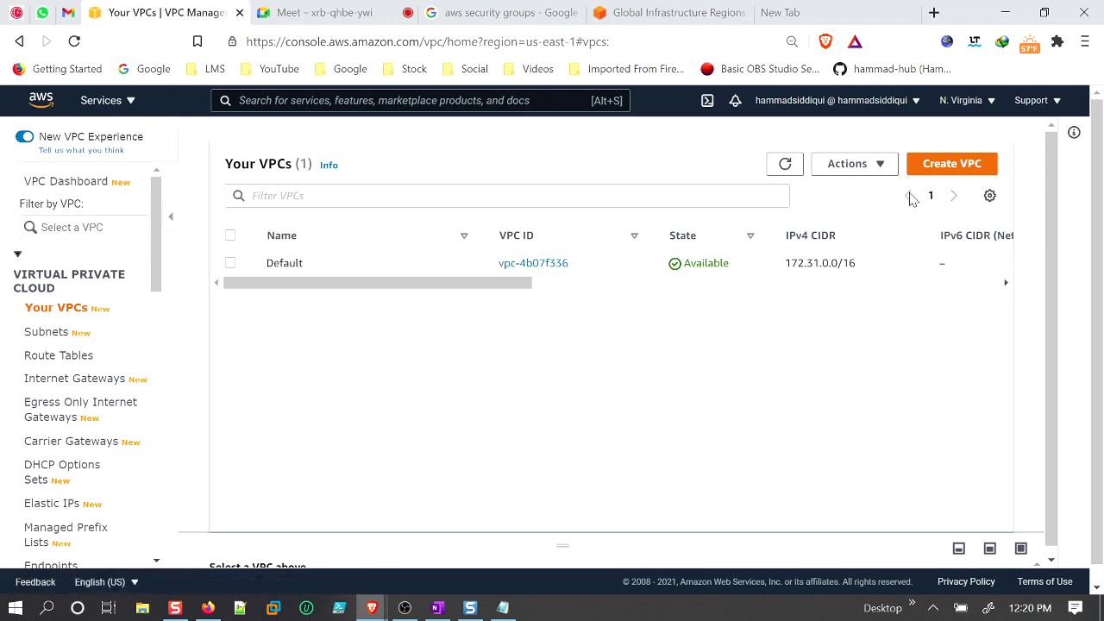
{"action": "left_click", "coordinate": [940, 172]}
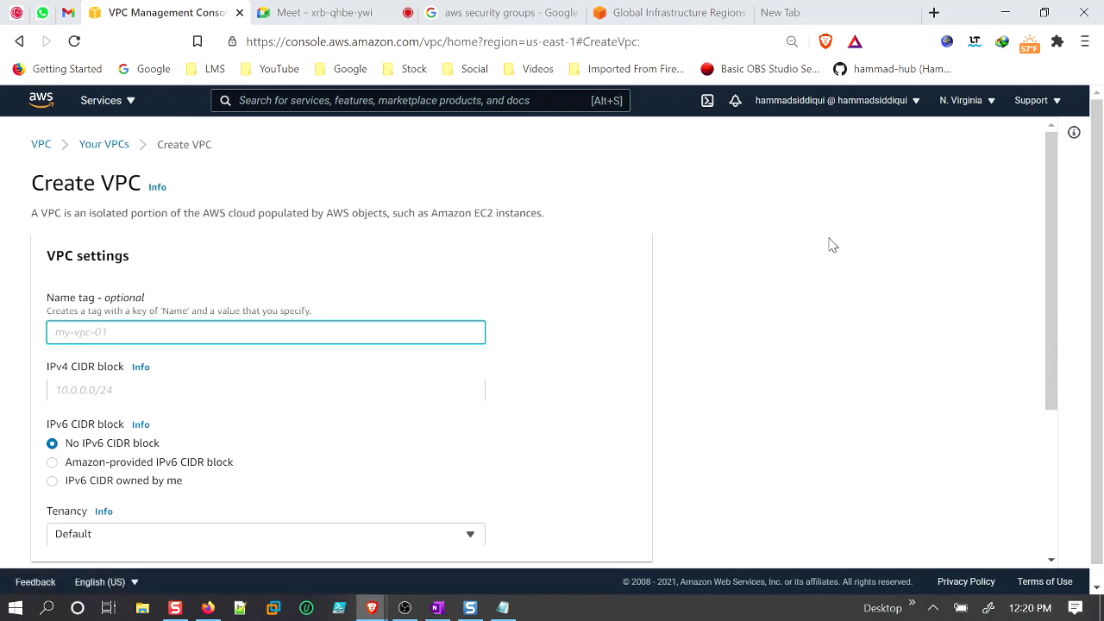
{"action": "scroll", "coordinate": [386, 391], "scroll_direction": "down", "scroll_amount": 1}
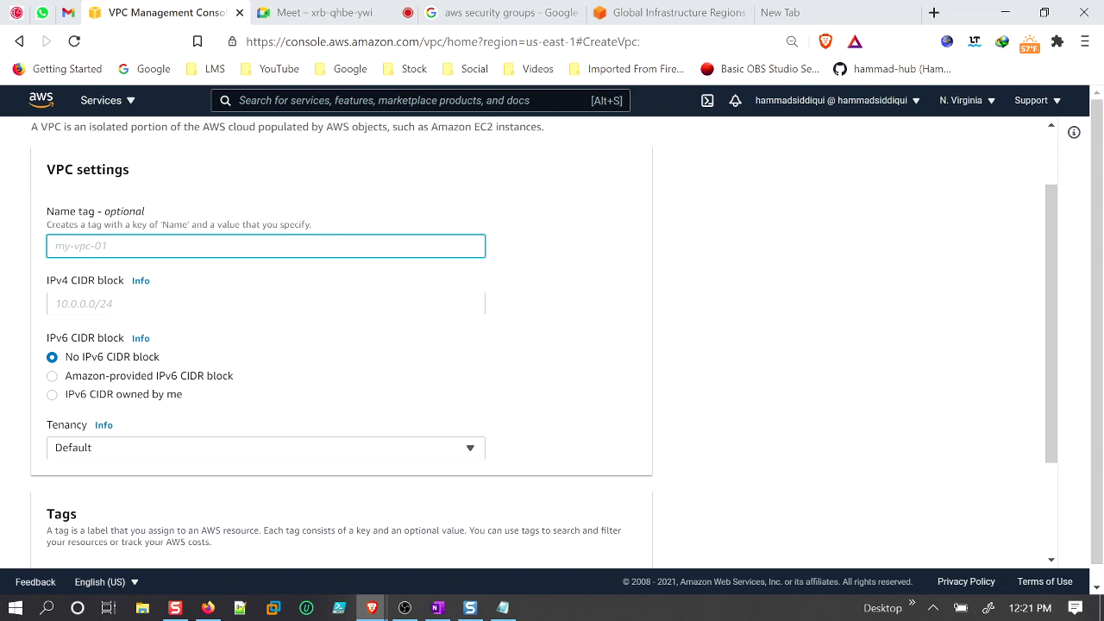
{"action": "type", "text": "vpc-hammad"}
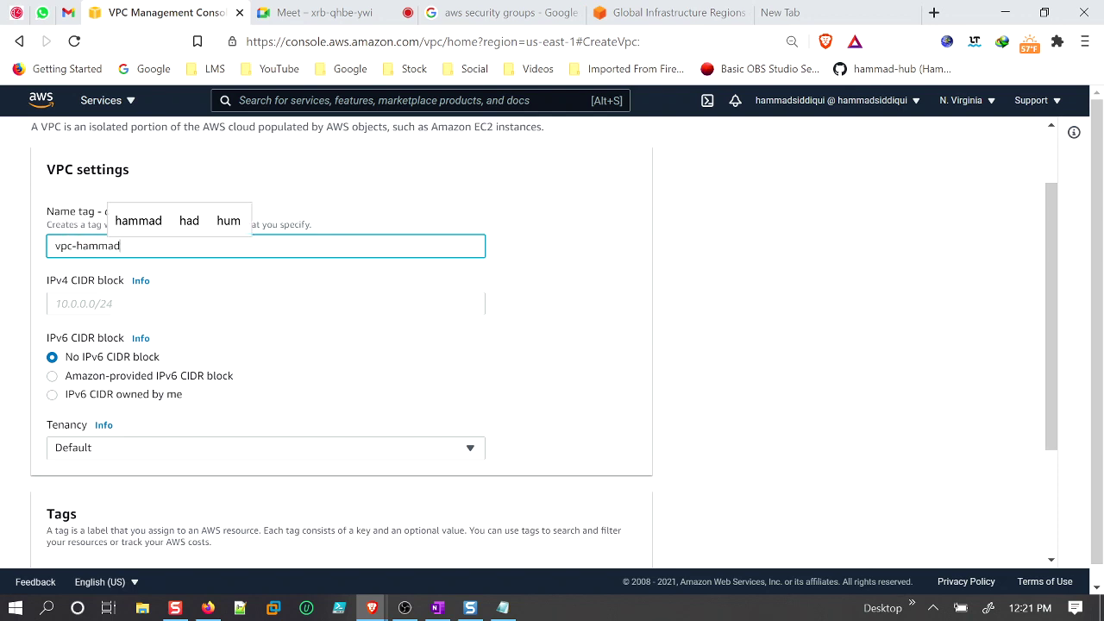
{"action": "left_click", "coordinate": [127, 299]}
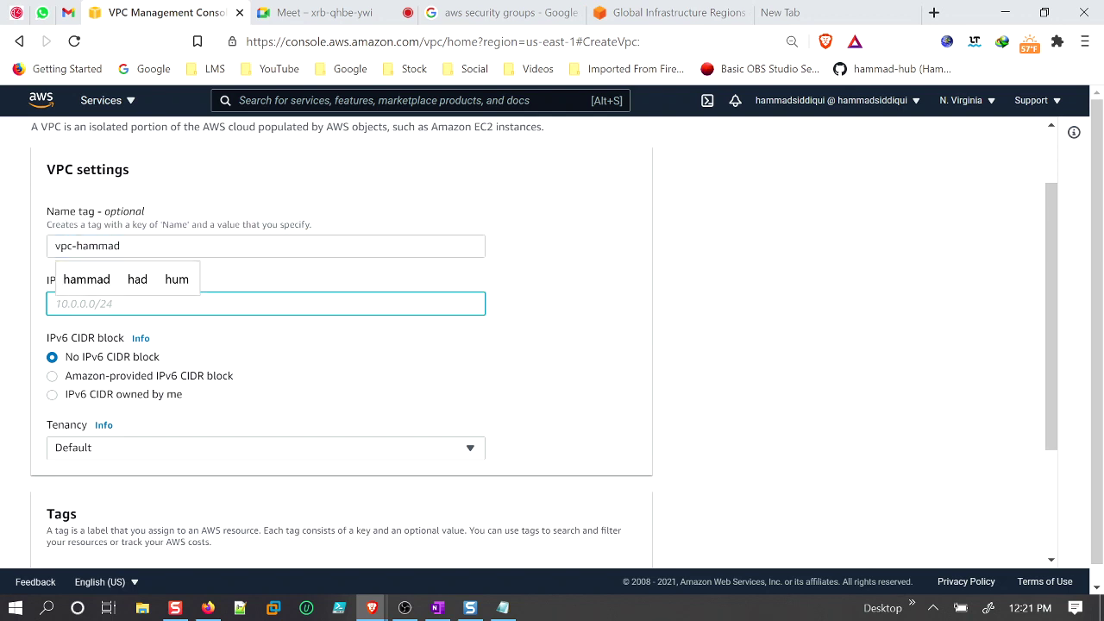
Go back to the Google results and search for "CIDR block".
{"action": "left_click", "coordinate": [504, 12]}
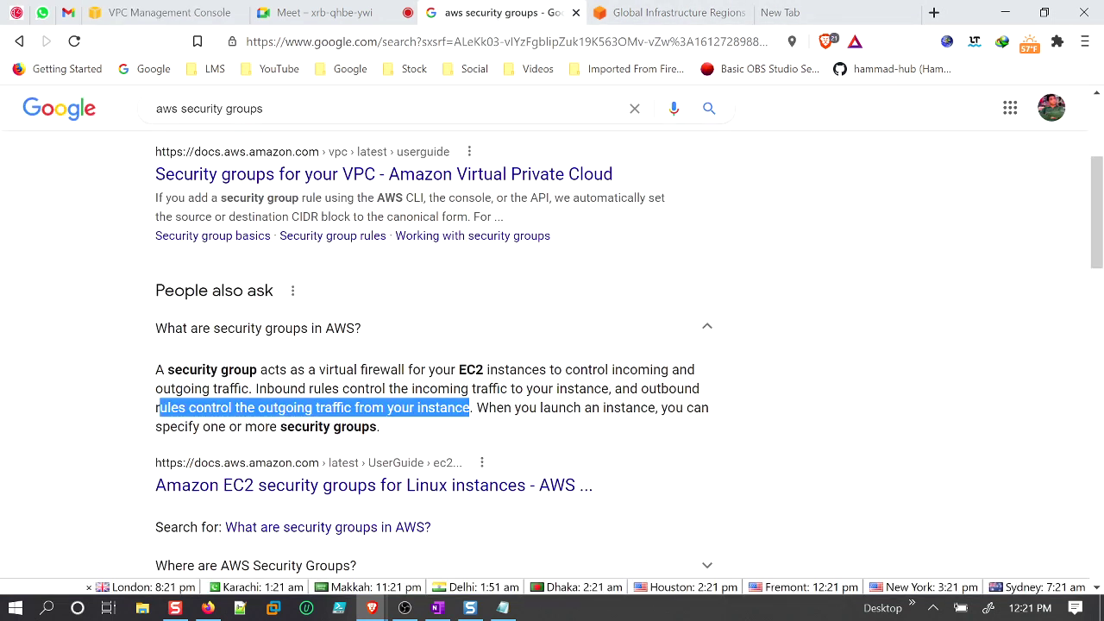
{"action": "left_click_drag", "start_coordinate": [264, 109], "coordinate": [156, 109]}
{"action": "type", "text": "CIDR "}
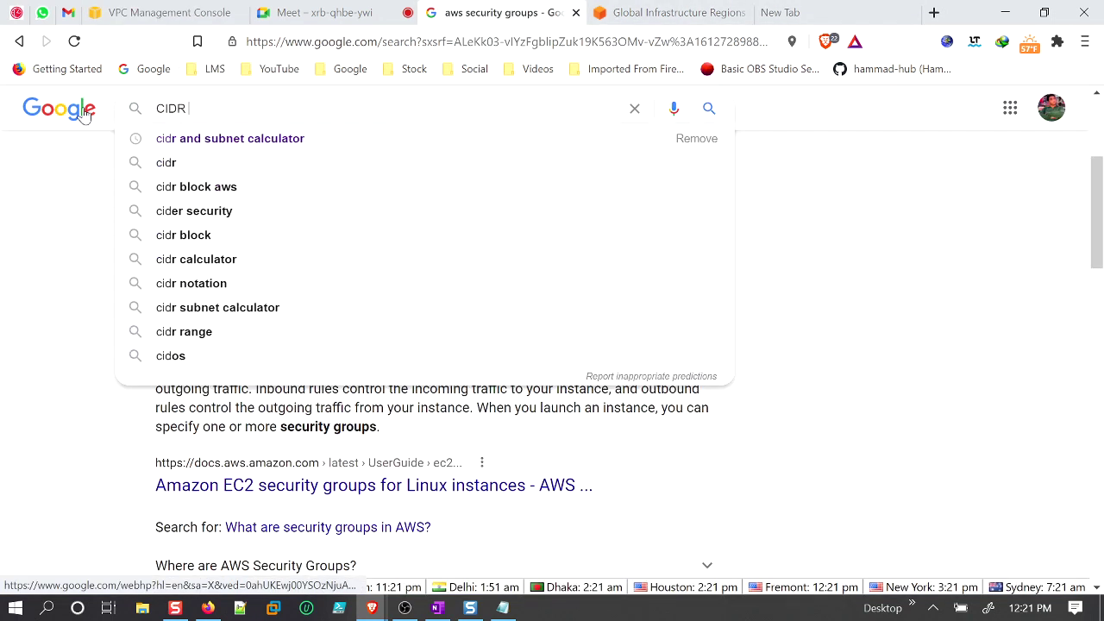
{"action": "type", "text": "block"}
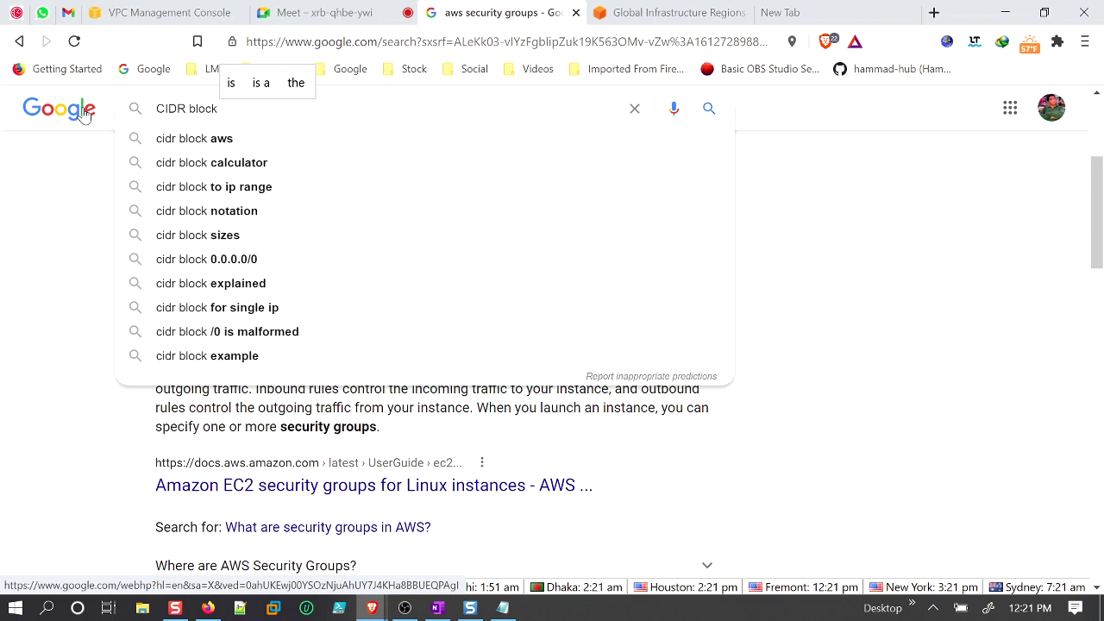
{"action": "key", "text": "Return"}
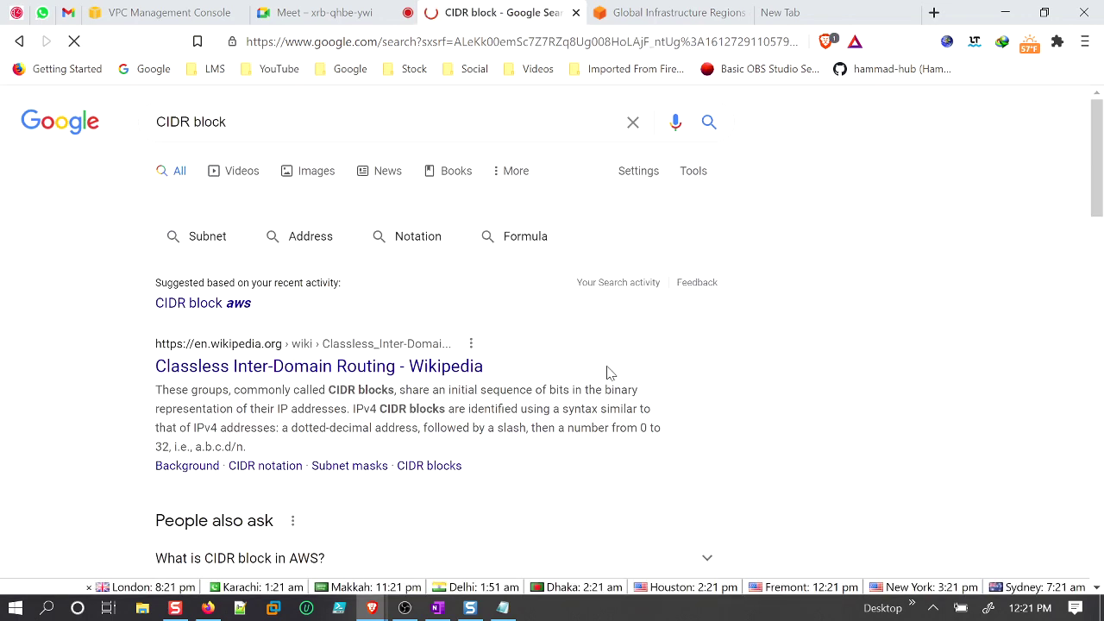
Expand "What is CIDR block in AWS?" and read its answer about the VPC's IPv4 address range and the example block.
{"action": "scroll", "coordinate": [595, 384], "scroll_direction": "down", "scroll_amount": 2}
{"action": "left_click", "coordinate": [370, 386]}
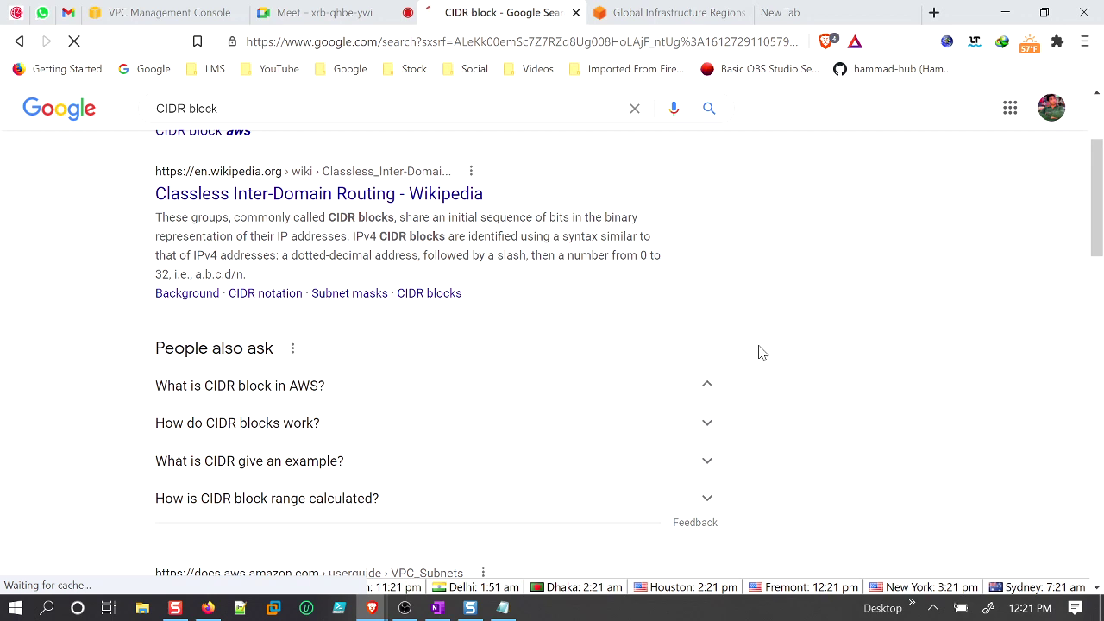
{"action": "scroll", "coordinate": [763, 352], "scroll_direction": "down", "scroll_amount": 1}
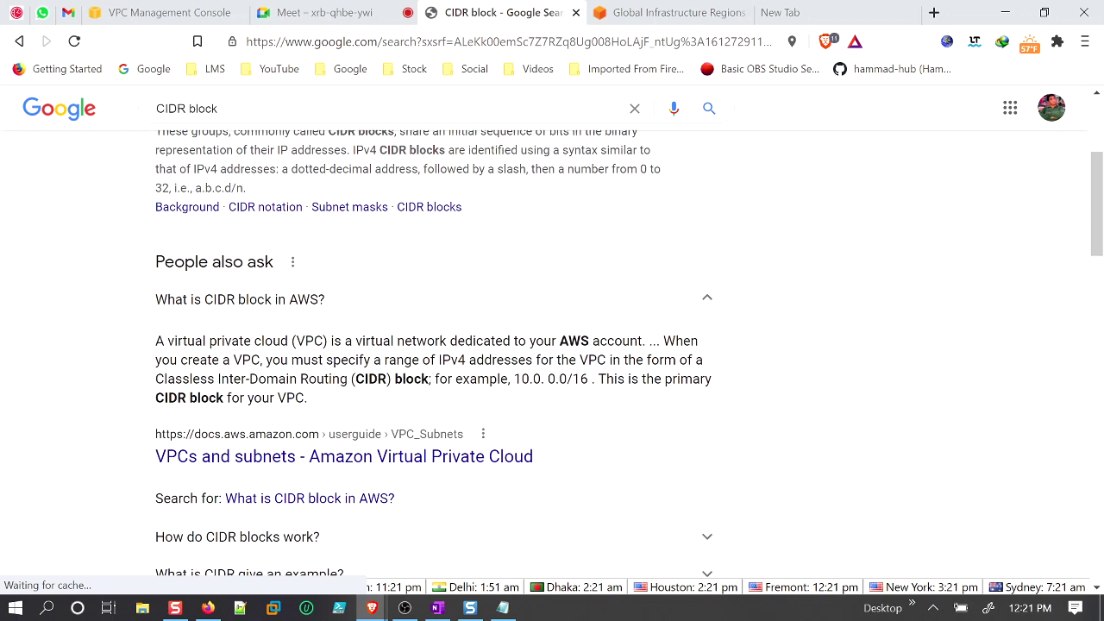
{"action": "left_click_drag", "start_coordinate": [155, 340], "coordinate": [621, 345]}
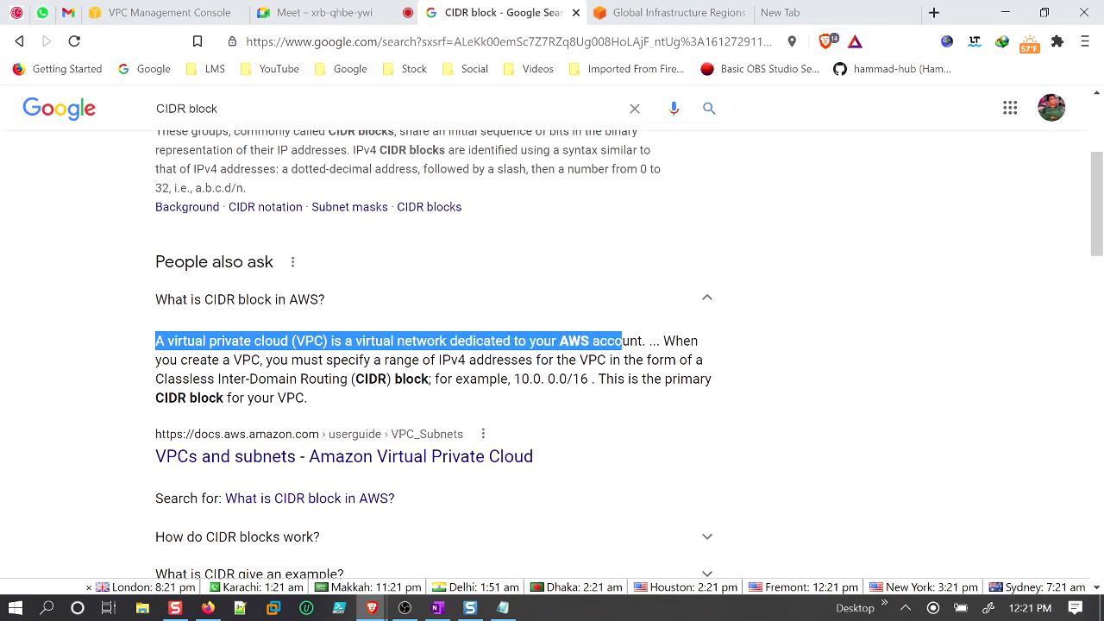
{"action": "left_click_drag", "start_coordinate": [180, 360], "coordinate": [636, 360]}
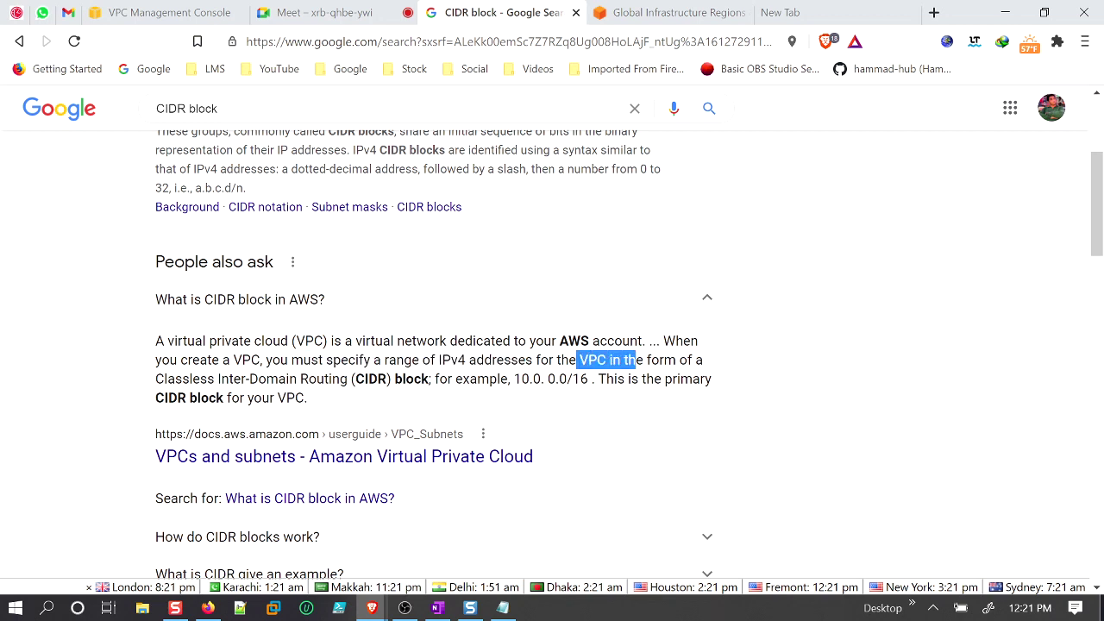
{"action": "left_click_drag", "start_coordinate": [164, 379], "coordinate": [324, 378]}
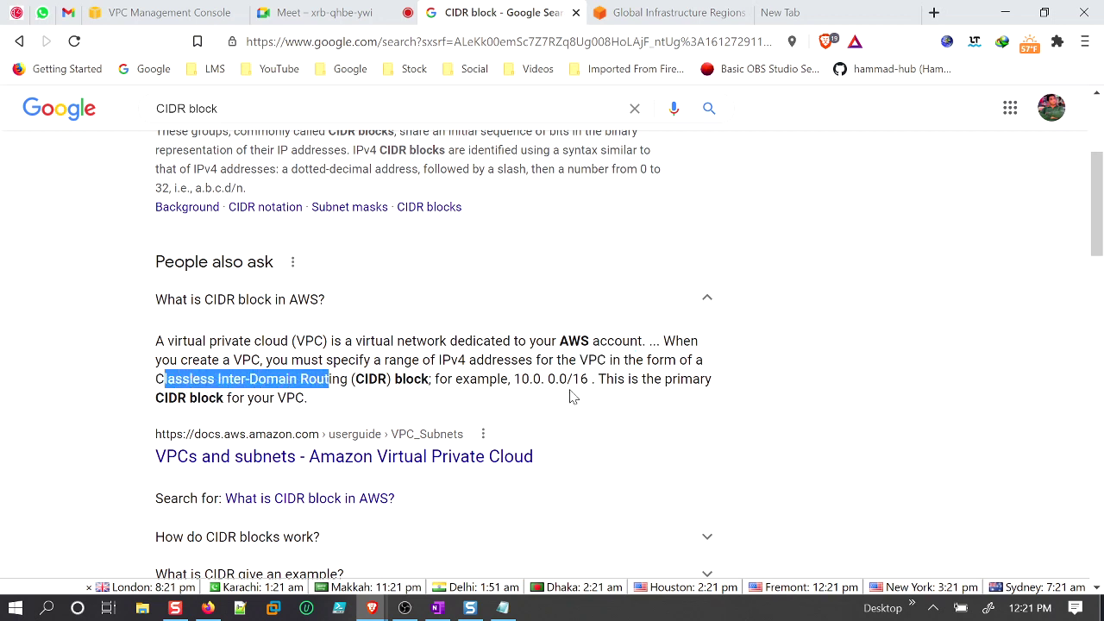
{"action": "left_click_drag", "start_coordinate": [521, 379], "coordinate": [566, 378]}
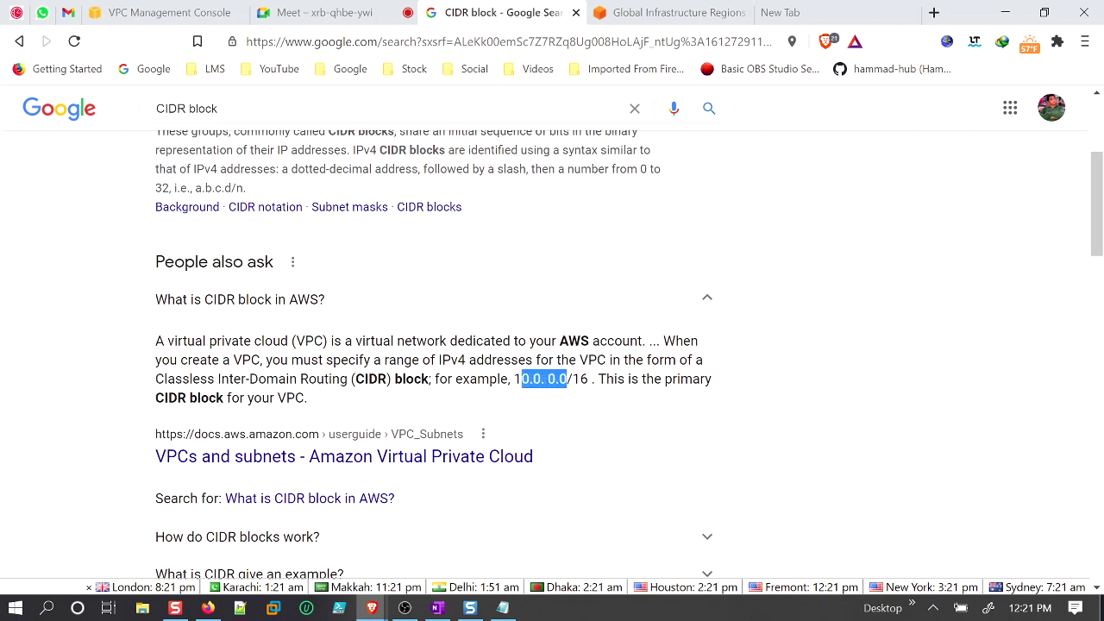
{"action": "scroll", "coordinate": [565, 378], "scroll_direction": "down", "scroll_amount": 1}
Return to the Create VPC form, set the IPv4 CIDR block to 10.0.0.0/16 and look over the IPv6 CIDR block options.
{"action": "left_click", "coordinate": [173, 16]}
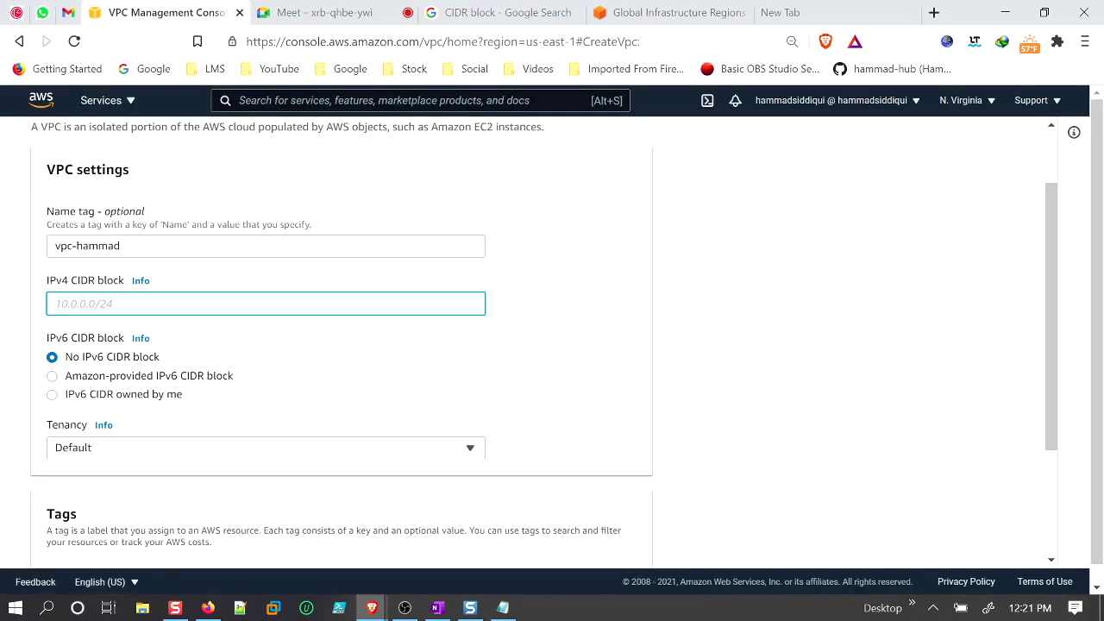
{"action": "type", "text": "10.0.0.0/16"}
{"action": "left_click", "coordinate": [606, 363]}
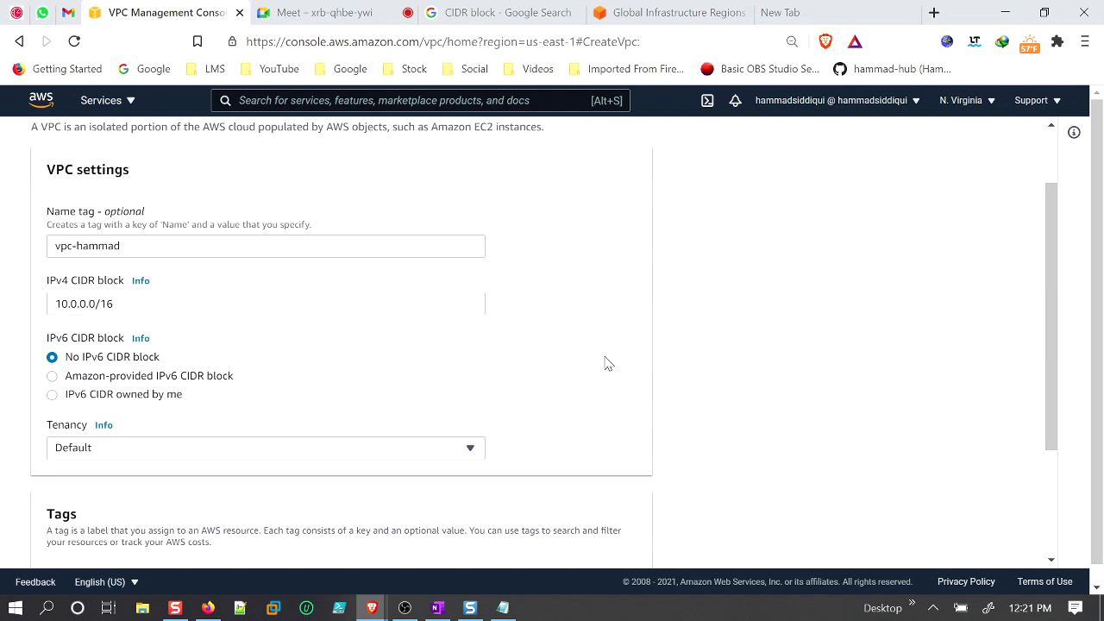
{"action": "scroll", "coordinate": [599, 365], "scroll_direction": "down", "scroll_amount": 1}
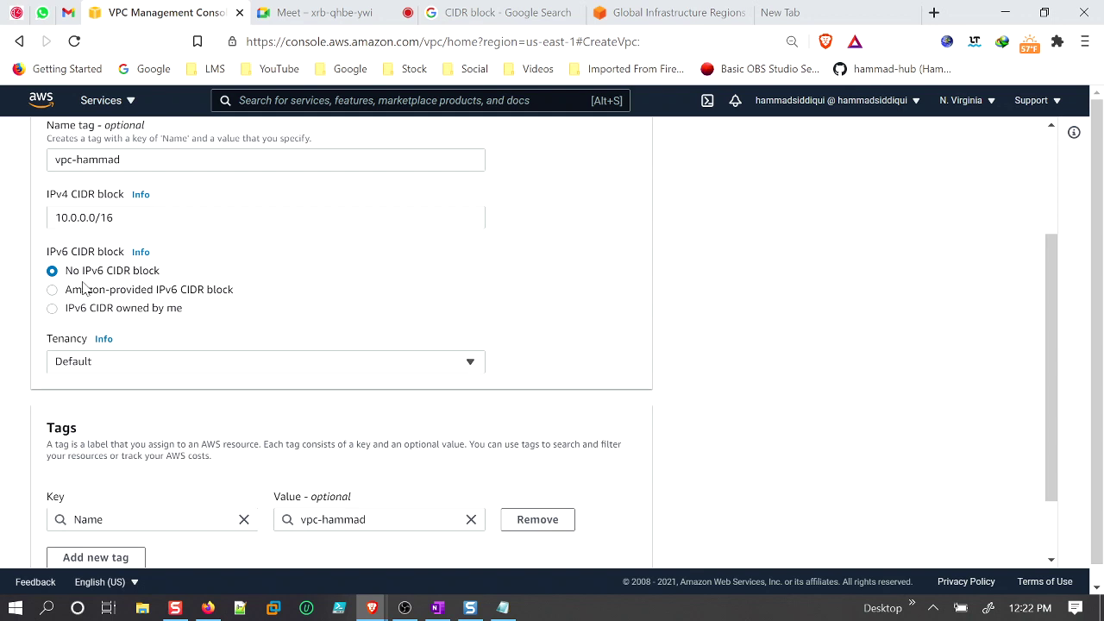
{"action": "left_click_drag", "start_coordinate": [47, 252], "coordinate": [115, 251]}
{"action": "left_click", "coordinate": [115, 252]}
{"action": "left_click_drag", "start_coordinate": [47, 257], "coordinate": [127, 257]}
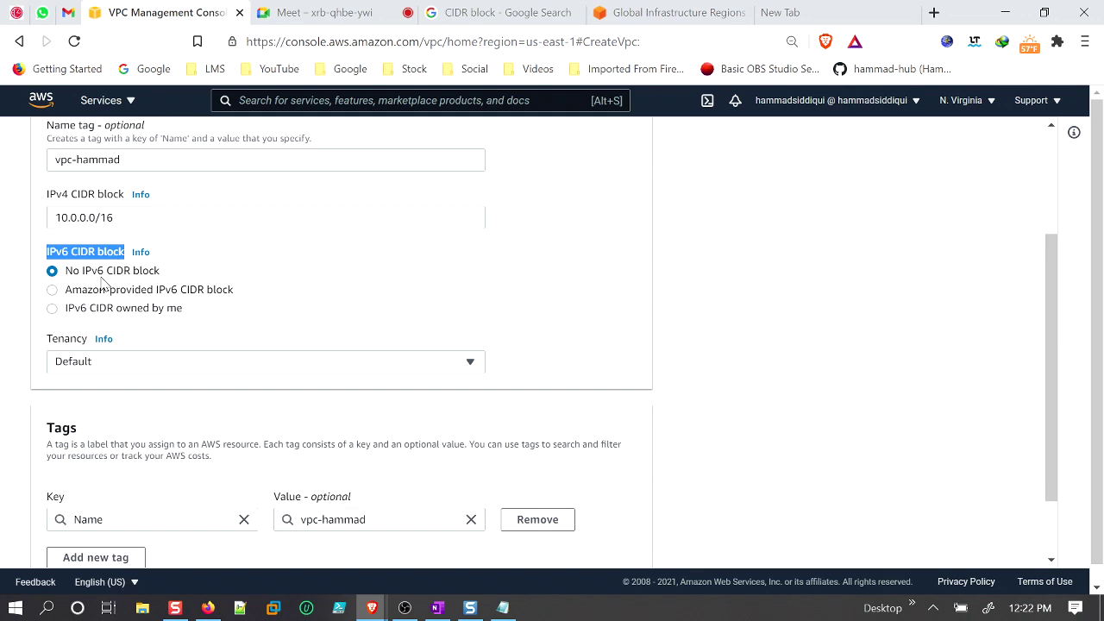
Review the Amazon-provided and self-owned IPv6 CIDR options and the available Tenancy choices.
{"action": "left_click_drag", "start_coordinate": [127, 294], "coordinate": [162, 300]}
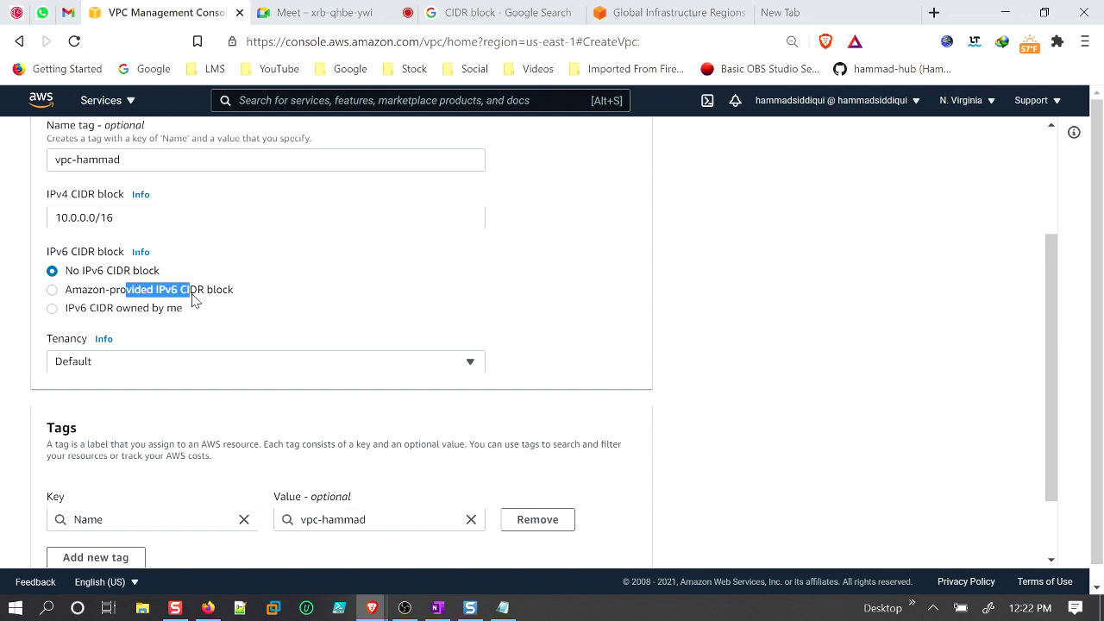
{"action": "left_click_drag", "start_coordinate": [75, 312], "coordinate": [170, 316]}
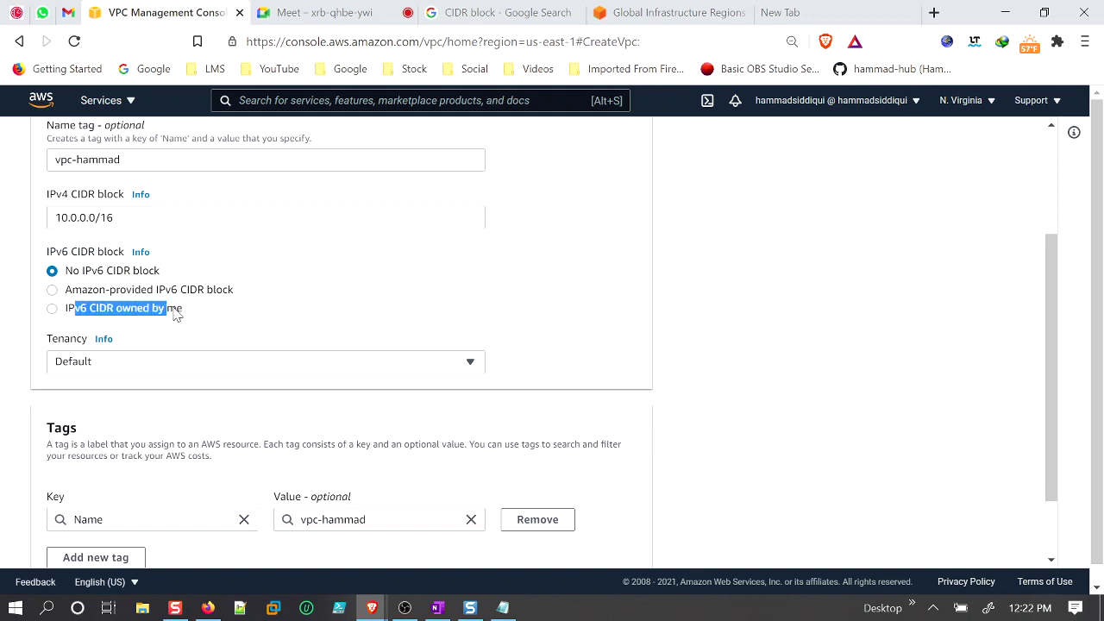
{"action": "left_click", "coordinate": [247, 364]}
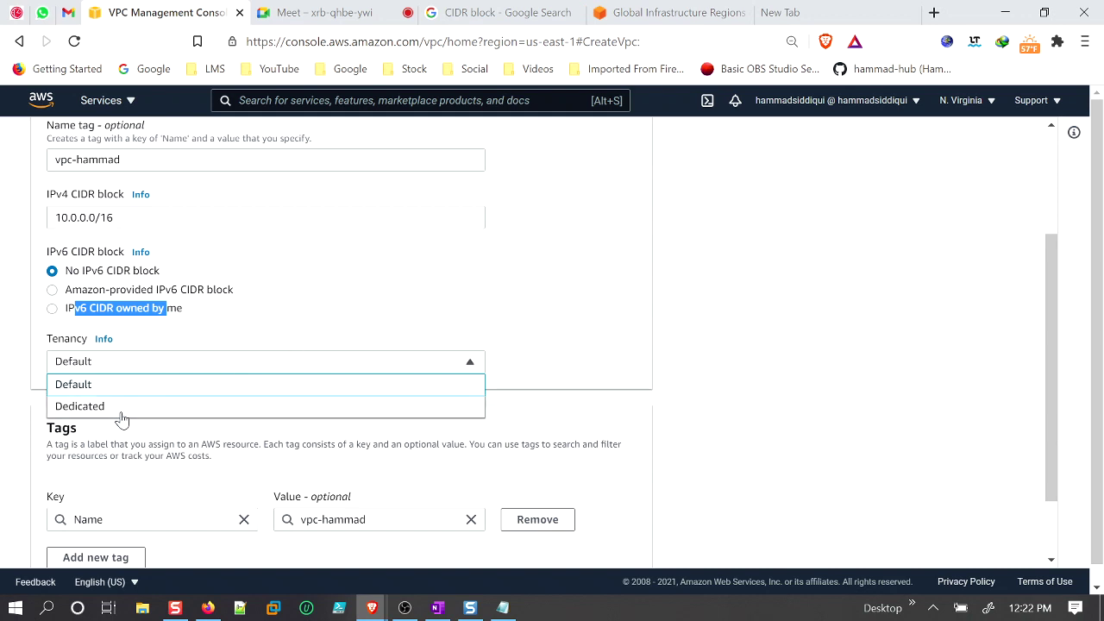
{"action": "left_click", "coordinate": [522, 355]}
{"action": "scroll", "coordinate": [466, 362], "scroll_direction": "down", "scroll_amount": 2}
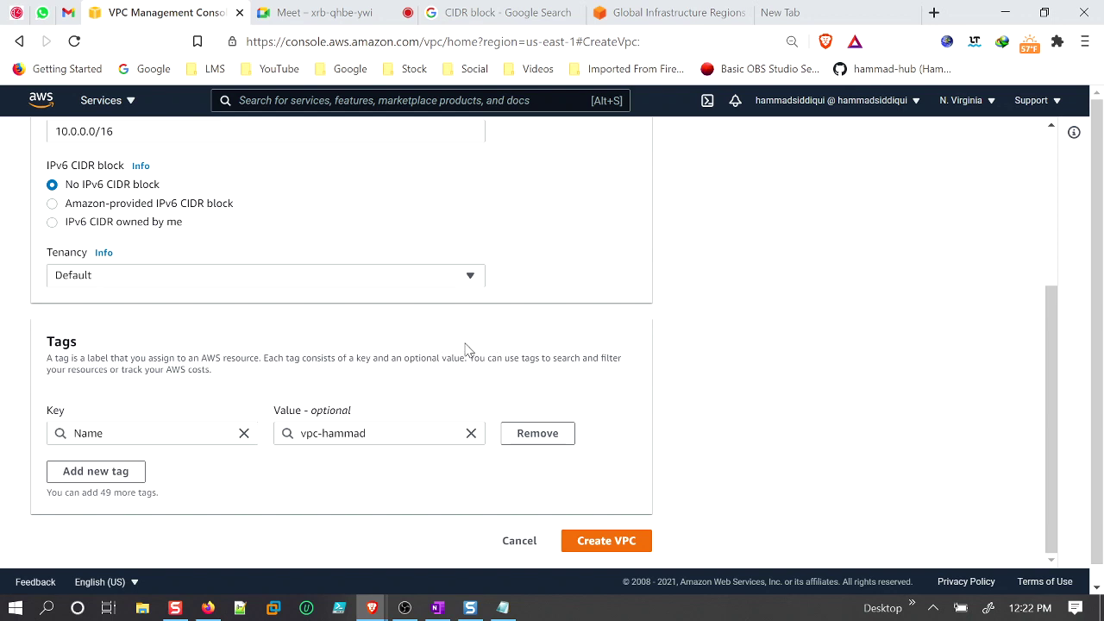
Switch the VPC's tenancy to Dedicated and set it back to Default.
{"action": "left_click", "coordinate": [472, 283]}
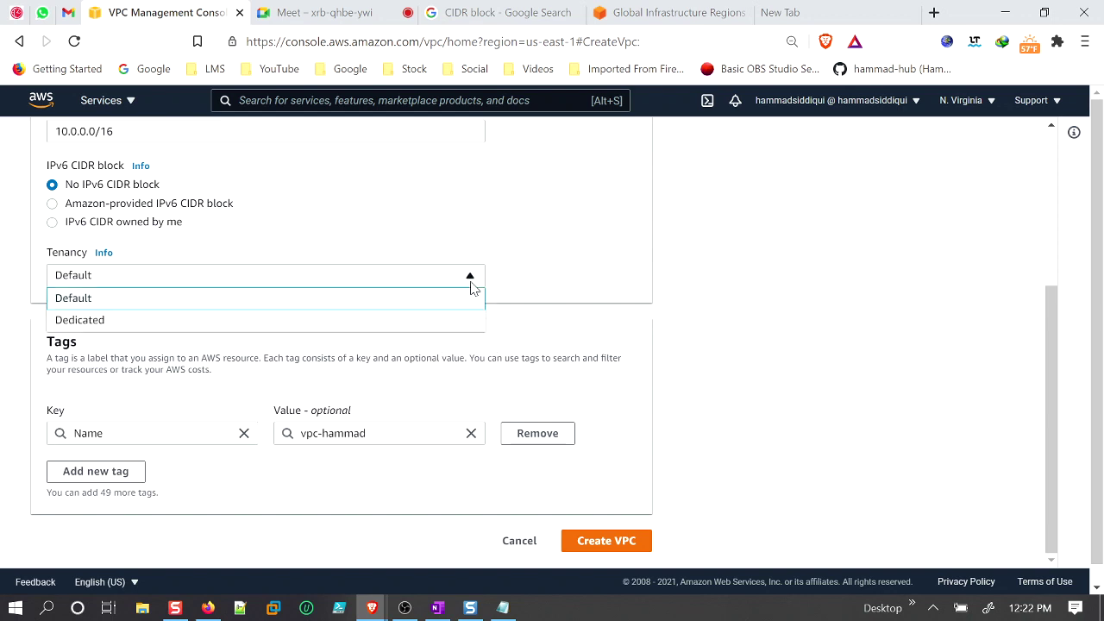
{"action": "left_click", "coordinate": [455, 326]}
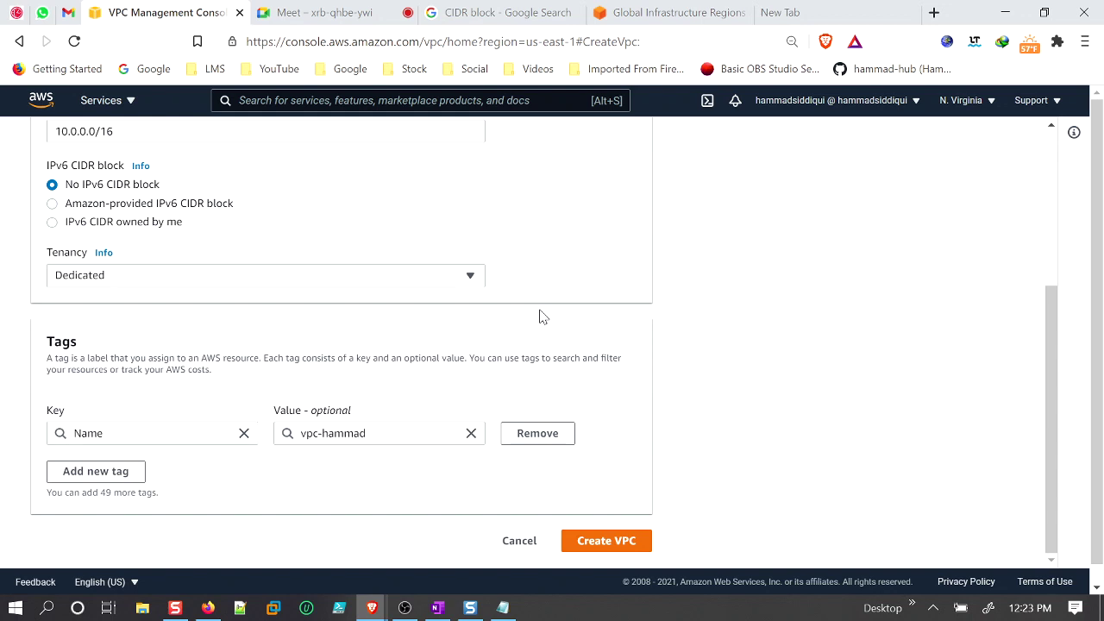
{"action": "left_click", "coordinate": [428, 278]}
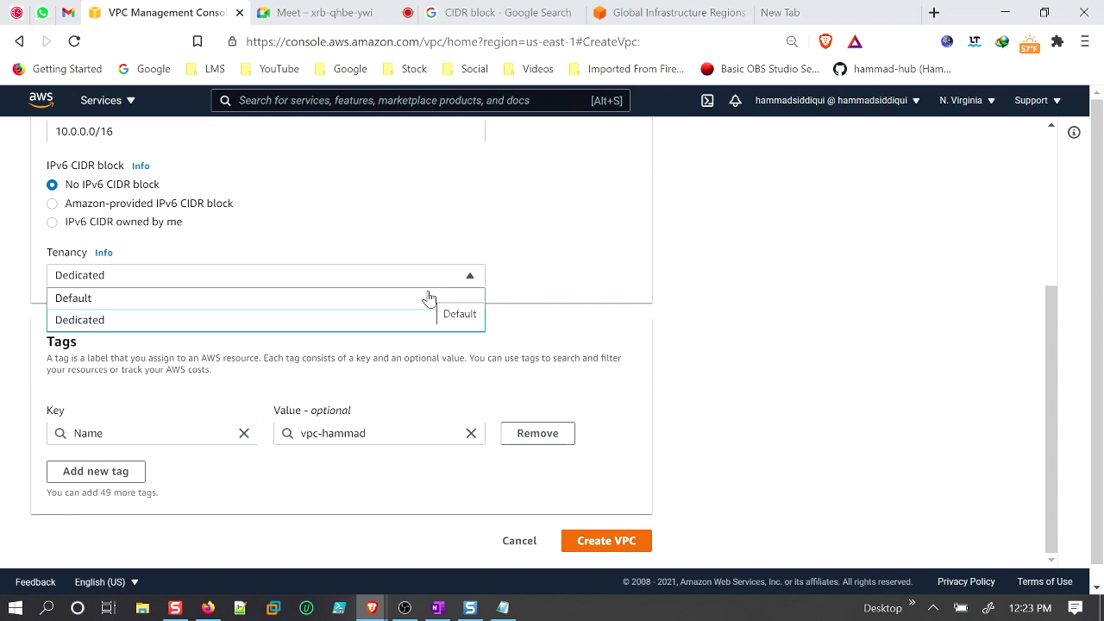
{"action": "left_click", "coordinate": [326, 307]}
Create the VPC and review its VPC ID, main route table and main network ACL in the details.
{"action": "scroll", "coordinate": [556, 325], "scroll_direction": "down", "scroll_amount": 1}
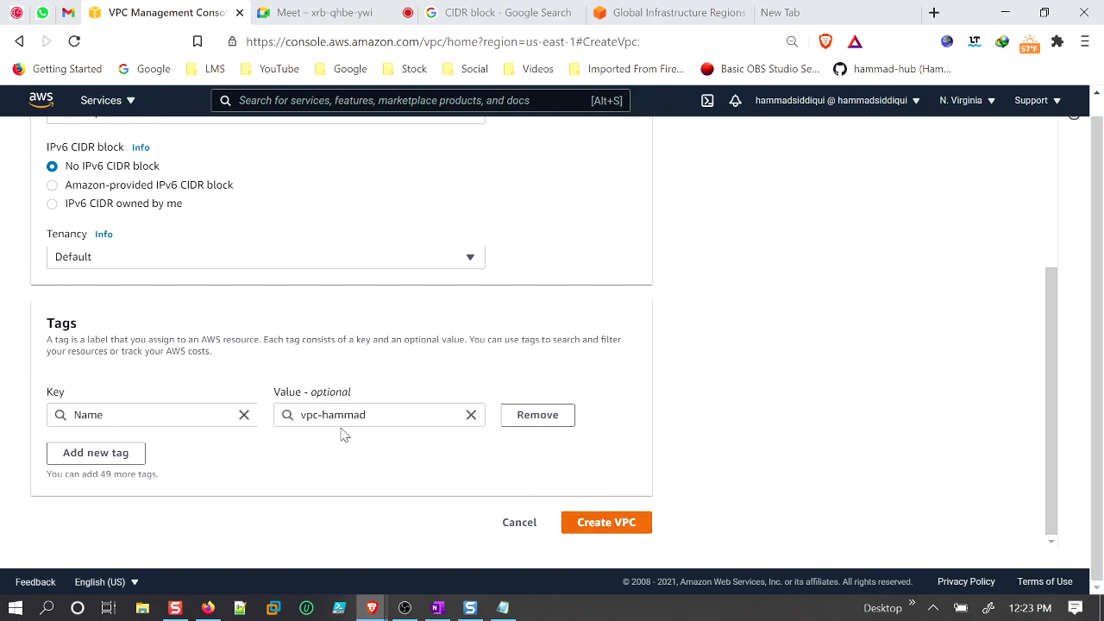
{"action": "left_click", "coordinate": [607, 523]}
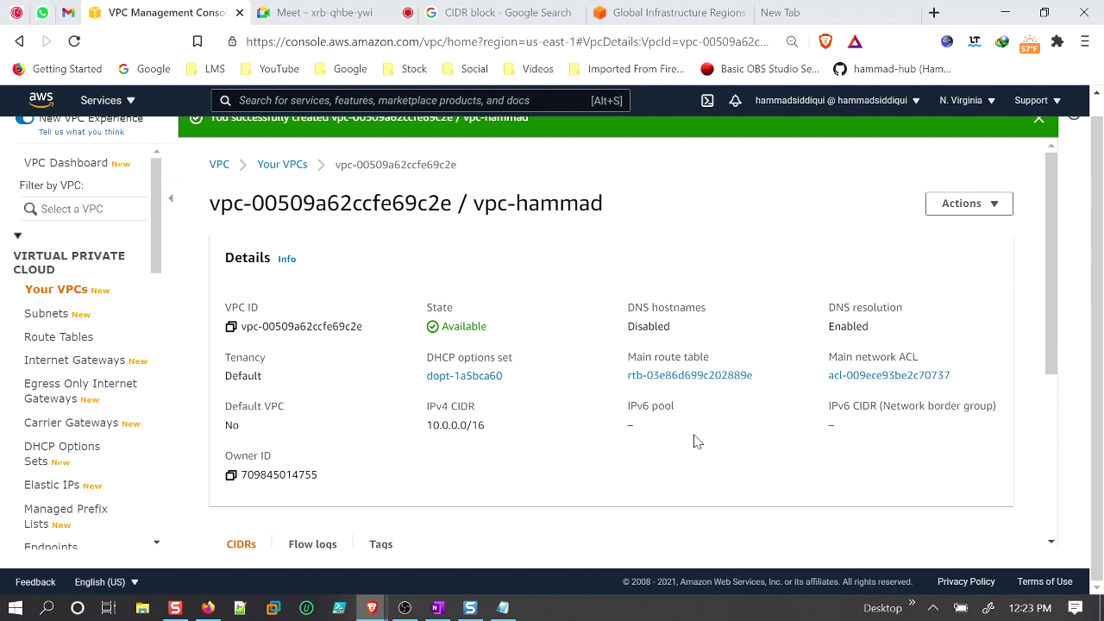
{"action": "scroll", "coordinate": [697, 442], "scroll_direction": "down", "scroll_amount": 1}
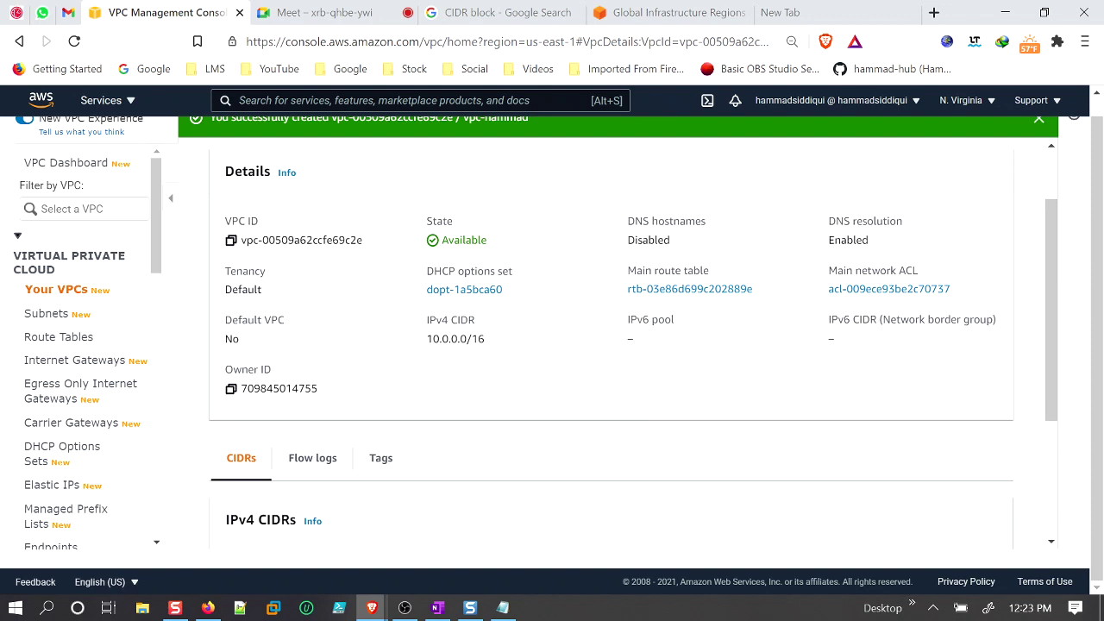
{"action": "left_click", "coordinate": [231, 241]}
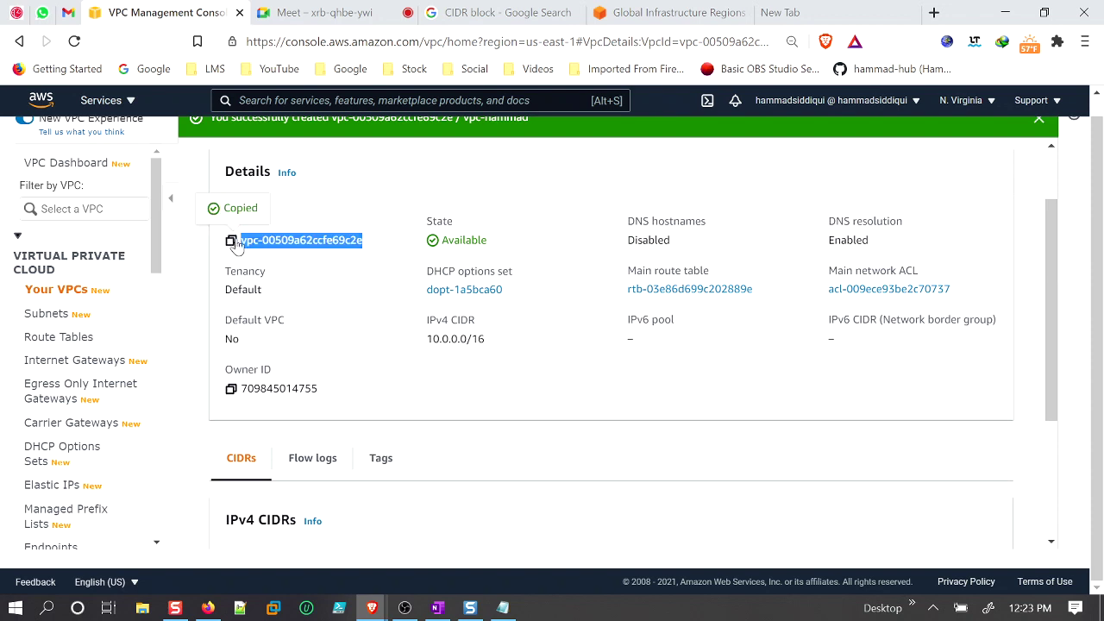
{"action": "left_click_drag", "start_coordinate": [628, 271], "coordinate": [709, 271]}
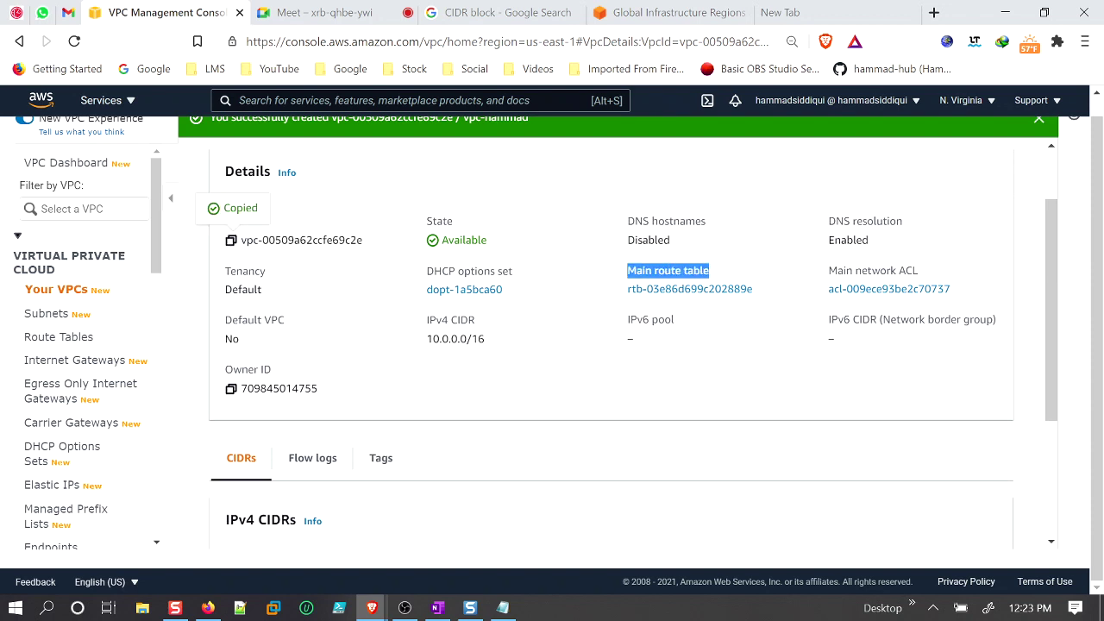
{"action": "left_click_drag", "start_coordinate": [836, 271], "coordinate": [912, 271]}
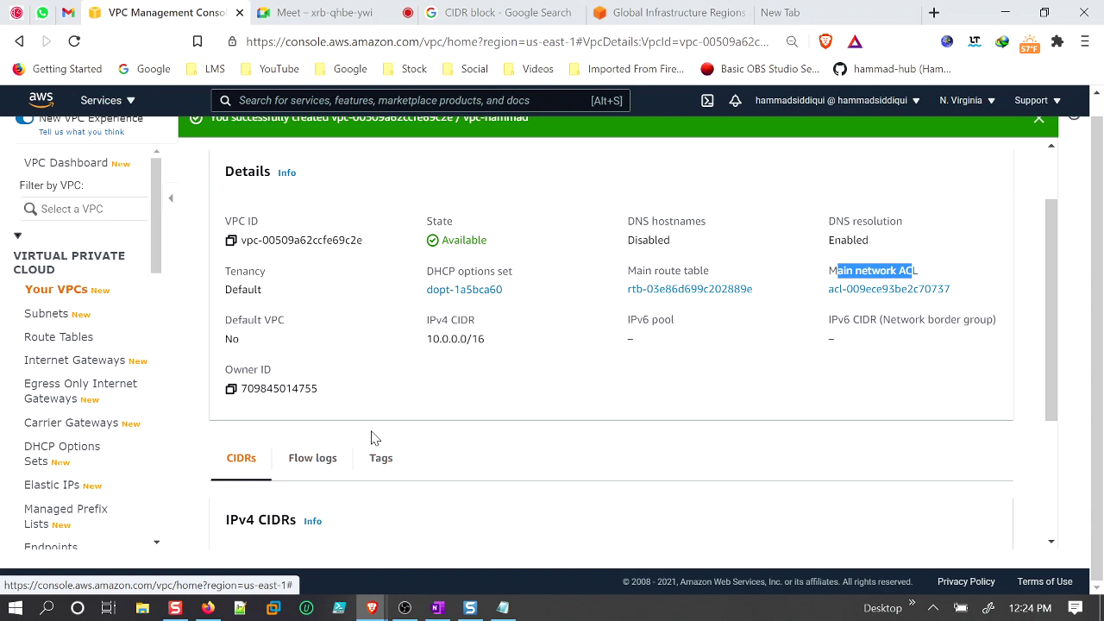
{"action": "scroll", "coordinate": [373, 436], "scroll_direction": "up", "scroll_amount": 1}
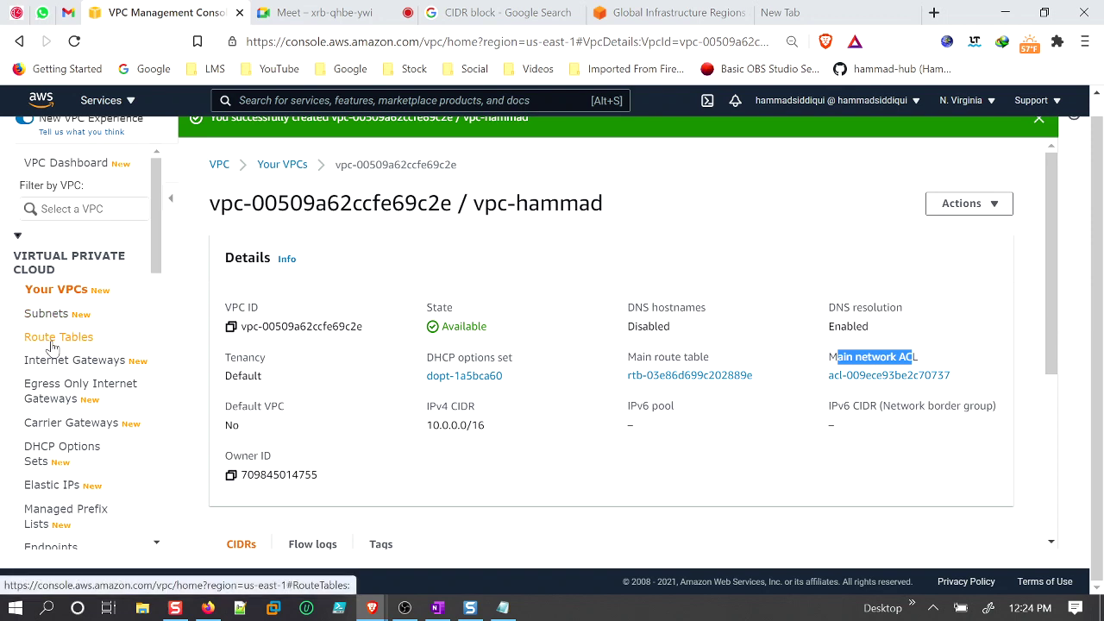
Copy the new VPC's ID from the page heading and paste it below the component list in the Notepad notes.
{"action": "scroll", "coordinate": [51, 345], "scroll_direction": "down", "scroll_amount": 4}
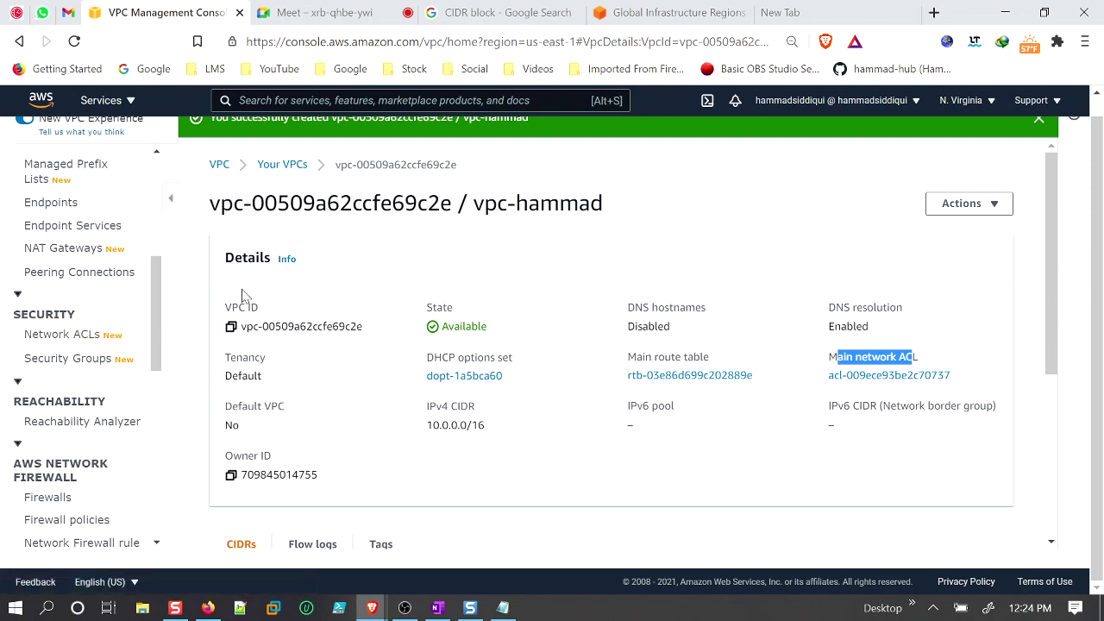
{"action": "scroll", "coordinate": [242, 296], "scroll_direction": "up", "scroll_amount": 1}
{"action": "left_click", "coordinate": [216, 228]}
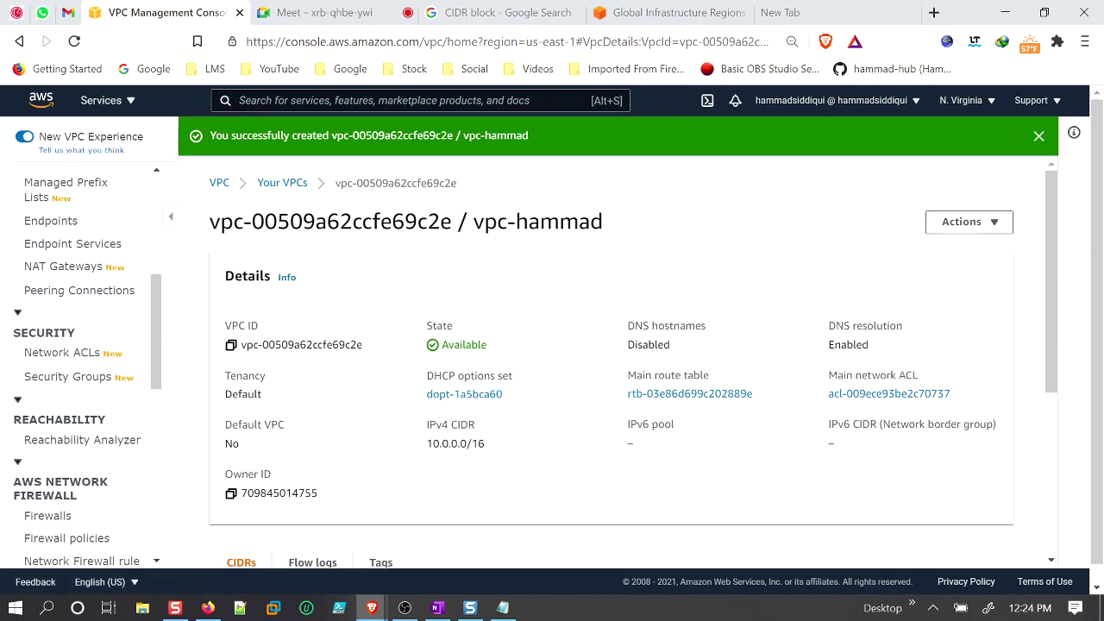
{"action": "left_click_drag", "start_coordinate": [209, 221], "coordinate": [451, 222]}
{"action": "right_click", "coordinate": [454, 226]}
{"action": "left_click", "coordinate": [483, 244]}
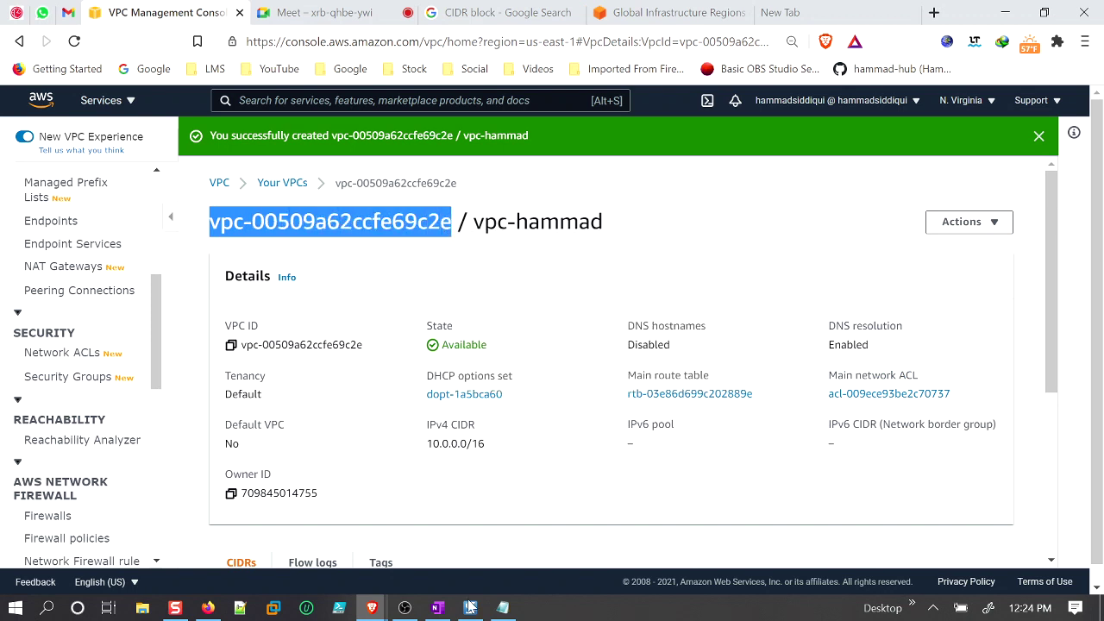
{"action": "left_click", "coordinate": [503, 608]}
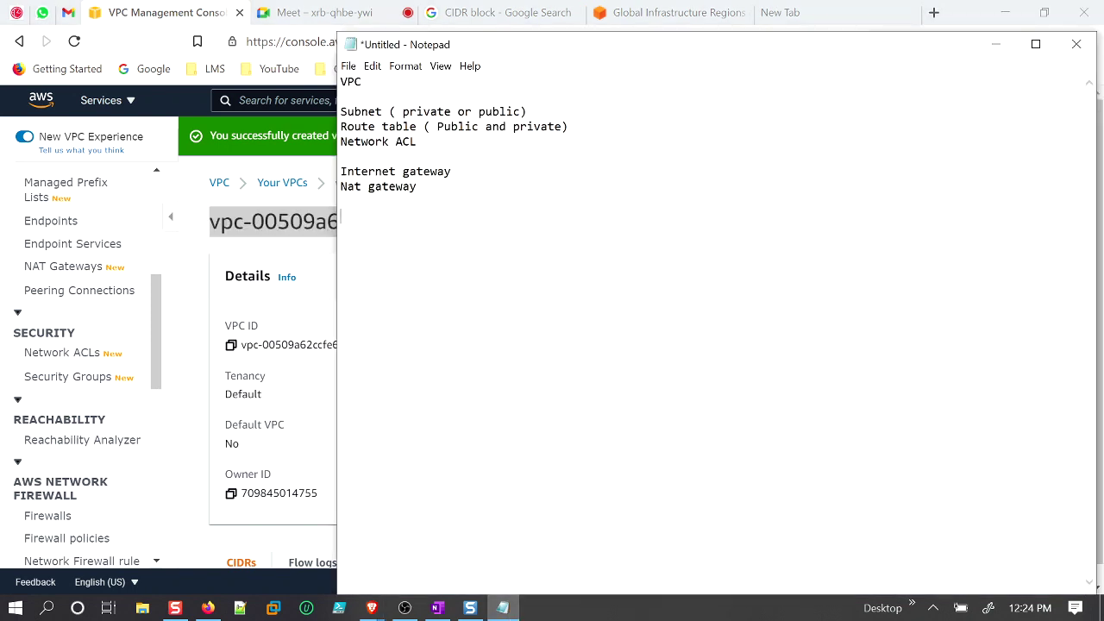
{"action": "key", "text": "ctrl+v"}
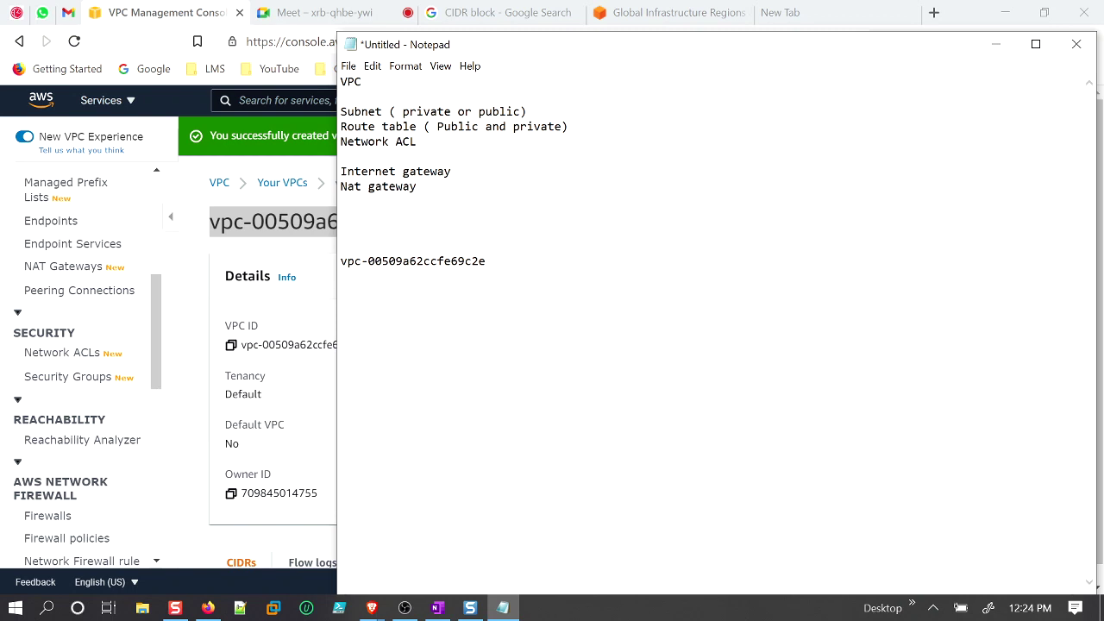
Copy the VPC ID from the notes, return to the VPC console and show the Subnets list with no subnet selected.
{"action": "left_click_drag", "start_coordinate": [486, 260], "coordinate": [342, 260]}
{"action": "right_click", "coordinate": [345, 260]}
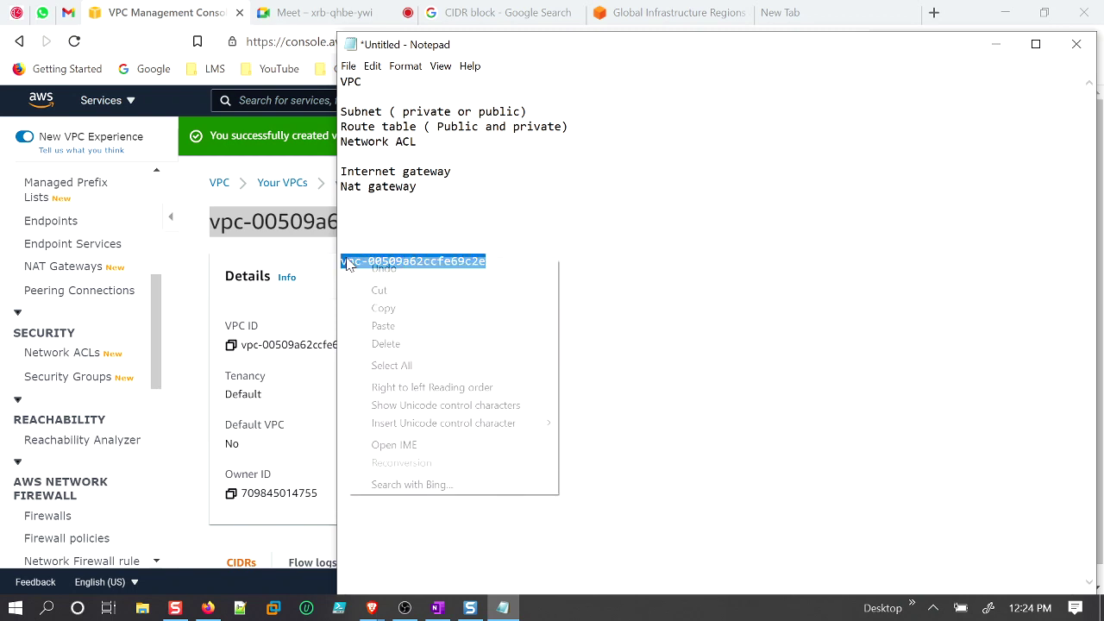
{"action": "left_click", "coordinate": [382, 308]}
{"action": "left_click", "coordinate": [218, 298]}
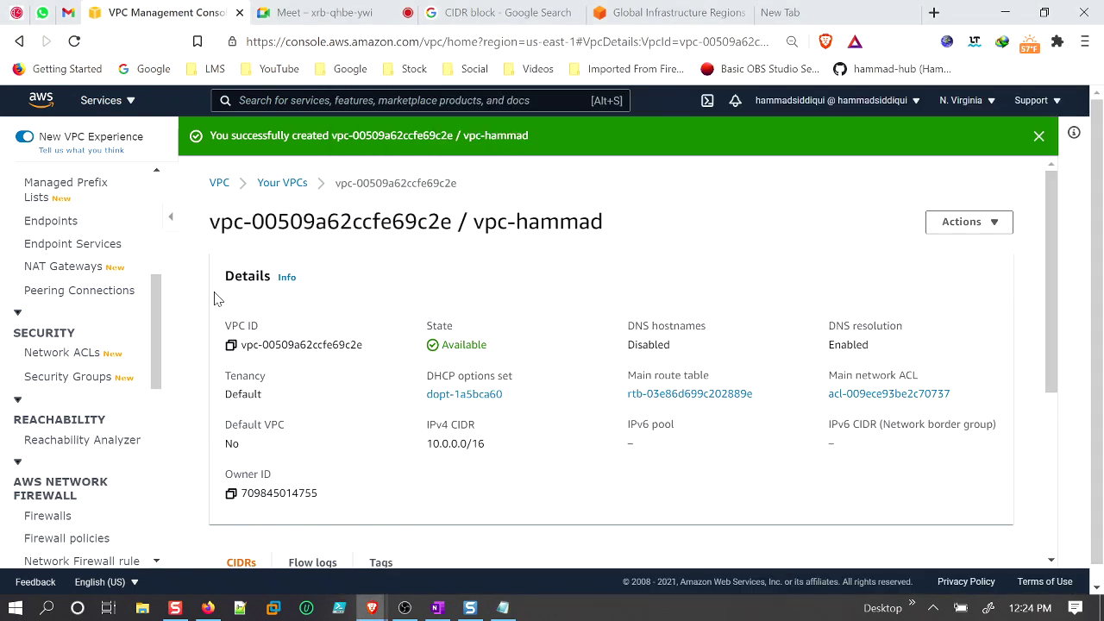
{"action": "scroll", "coordinate": [124, 352], "scroll_direction": "up", "scroll_amount": 4}
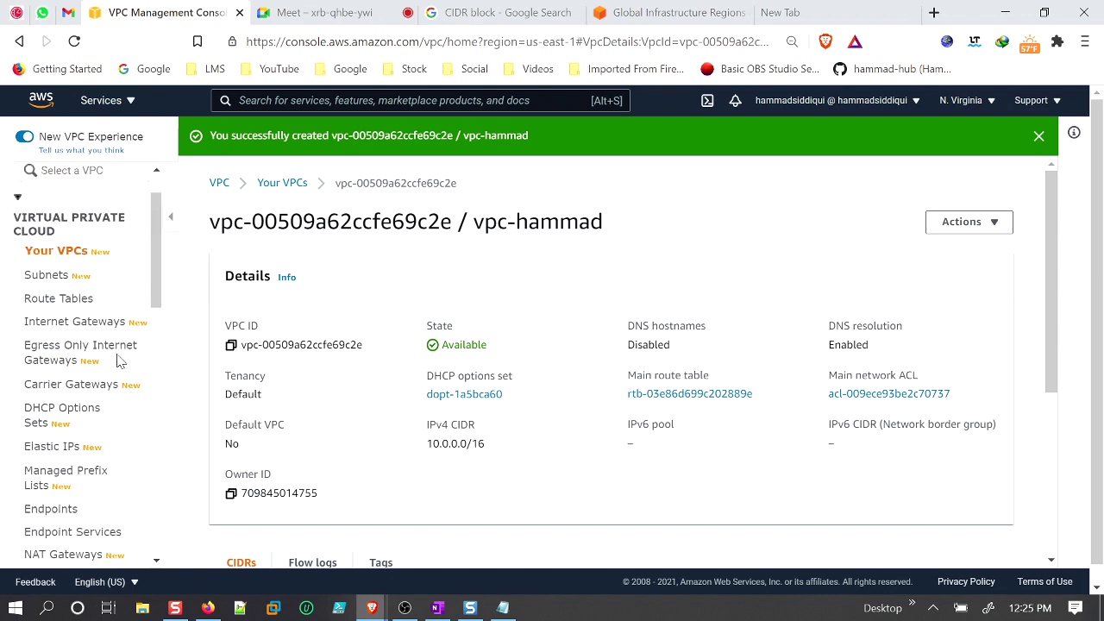
{"action": "left_click", "coordinate": [38, 333]}
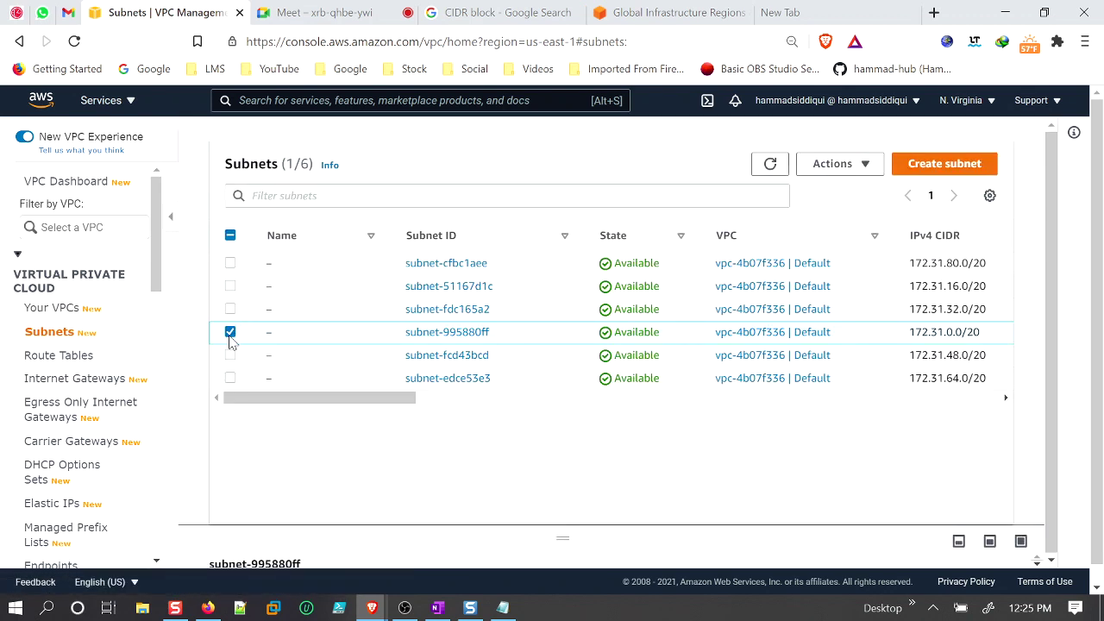
{"action": "left_click", "coordinate": [230, 336]}
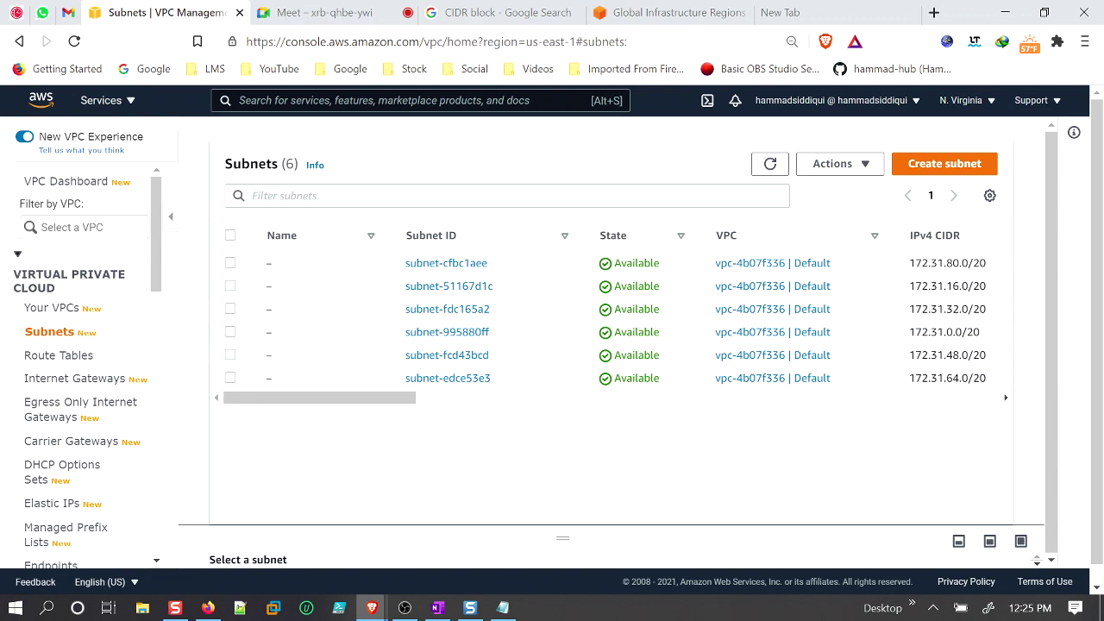
Filter the subnets by the VPC ID vpc-00509a62ccfe69c2e and clear the filter again.
{"action": "left_click", "coordinate": [345, 196]}
{"action": "key", "text": "ctrl+v"}
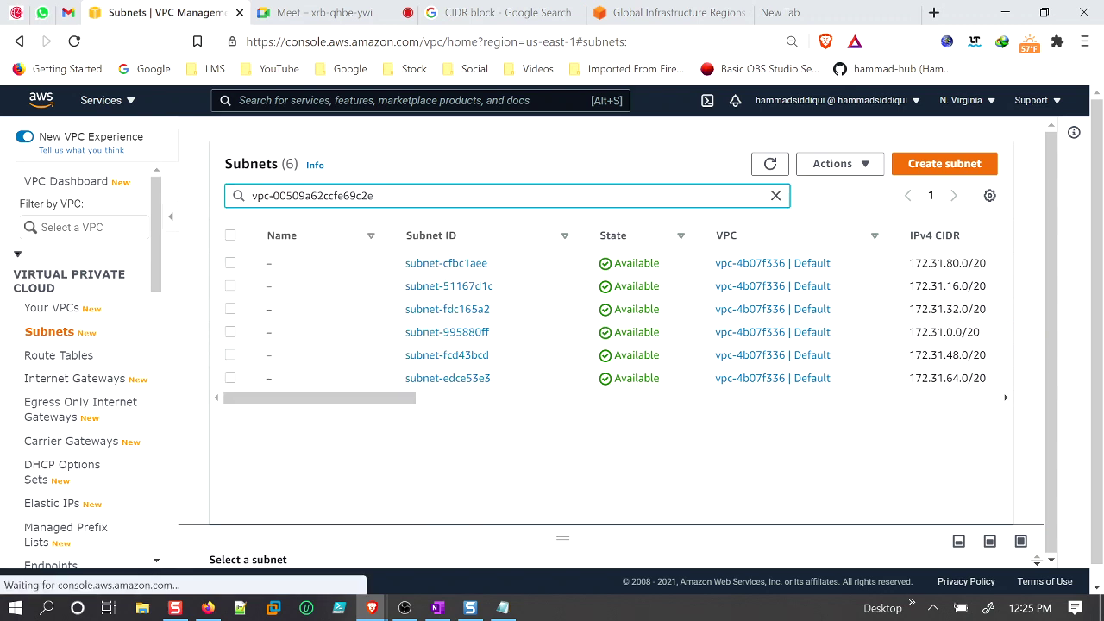
{"action": "key", "text": "Return"}
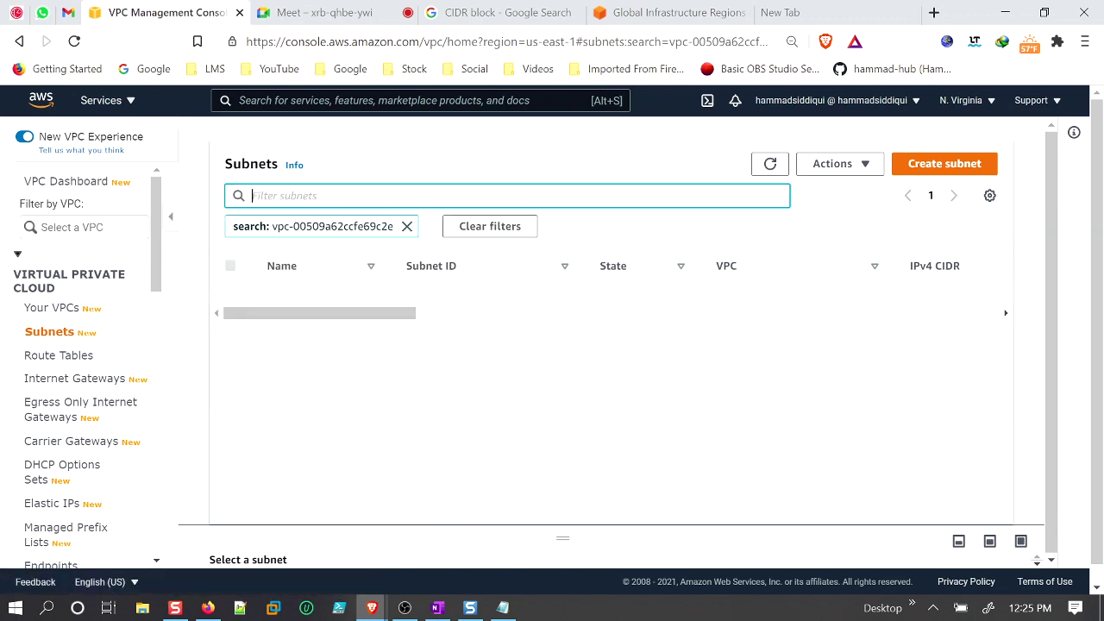
{"action": "left_click", "coordinate": [406, 226]}
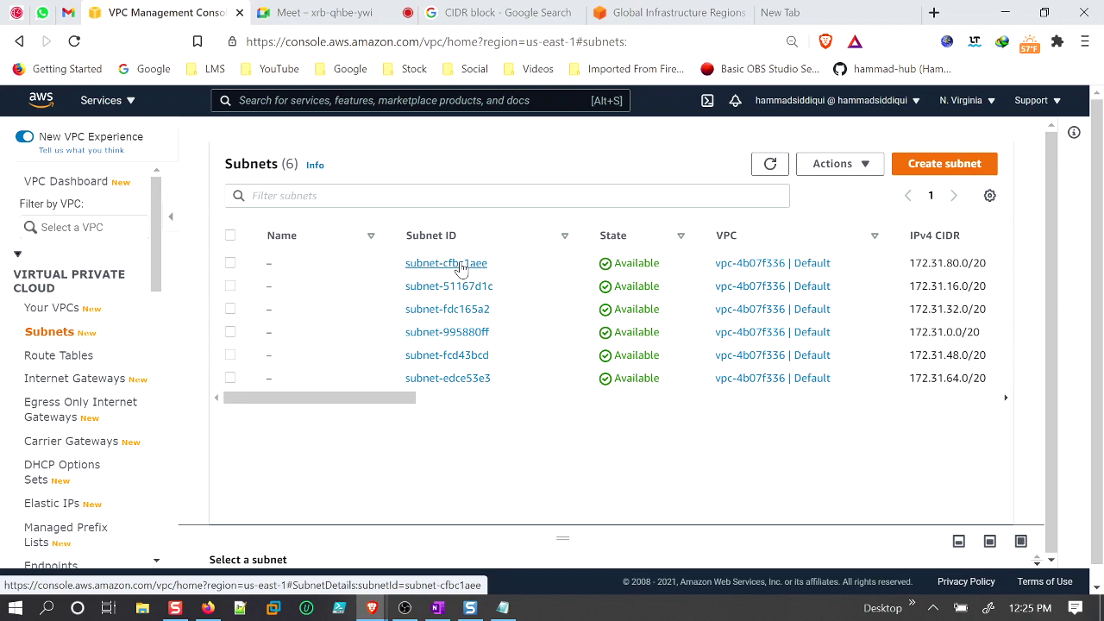
Examine the subnets' Availability Zone columns and look through the list of AWS regions.
{"action": "left_click_drag", "start_coordinate": [412, 398], "coordinate": [601, 437]}
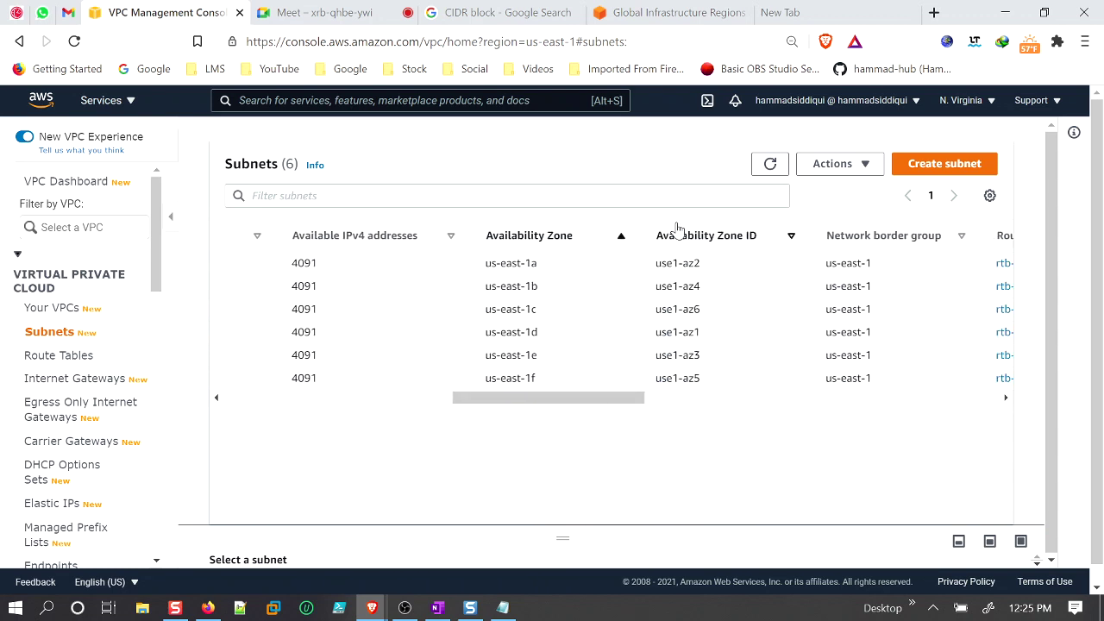
{"action": "left_click", "coordinate": [988, 111]}
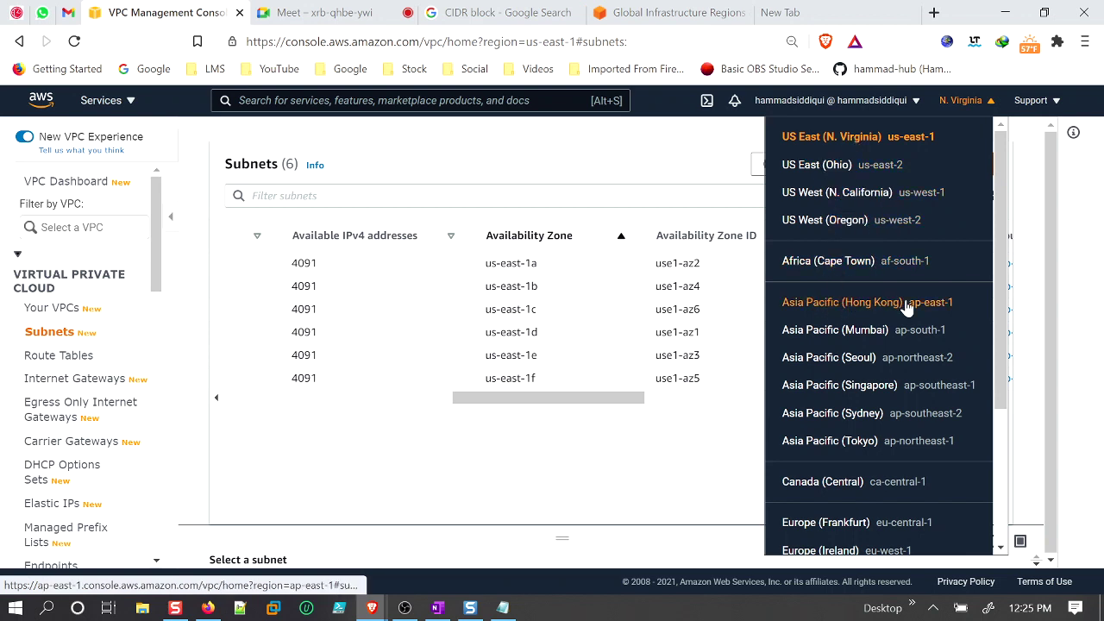
{"action": "scroll", "coordinate": [853, 361], "scroll_direction": "down", "scroll_amount": 1}
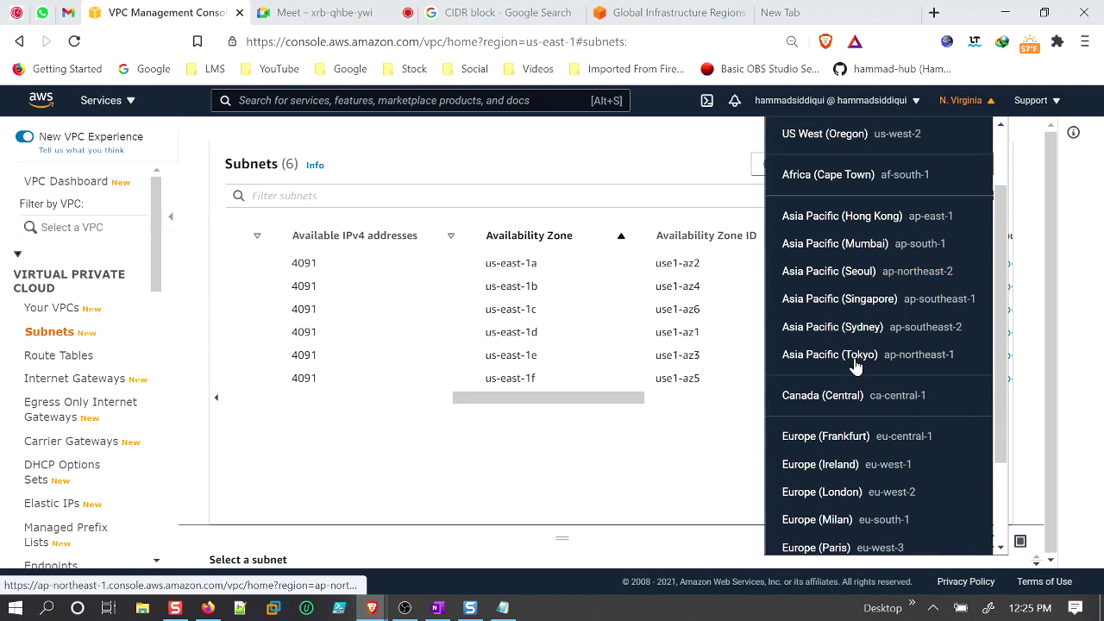
{"action": "left_click", "coordinate": [604, 451]}
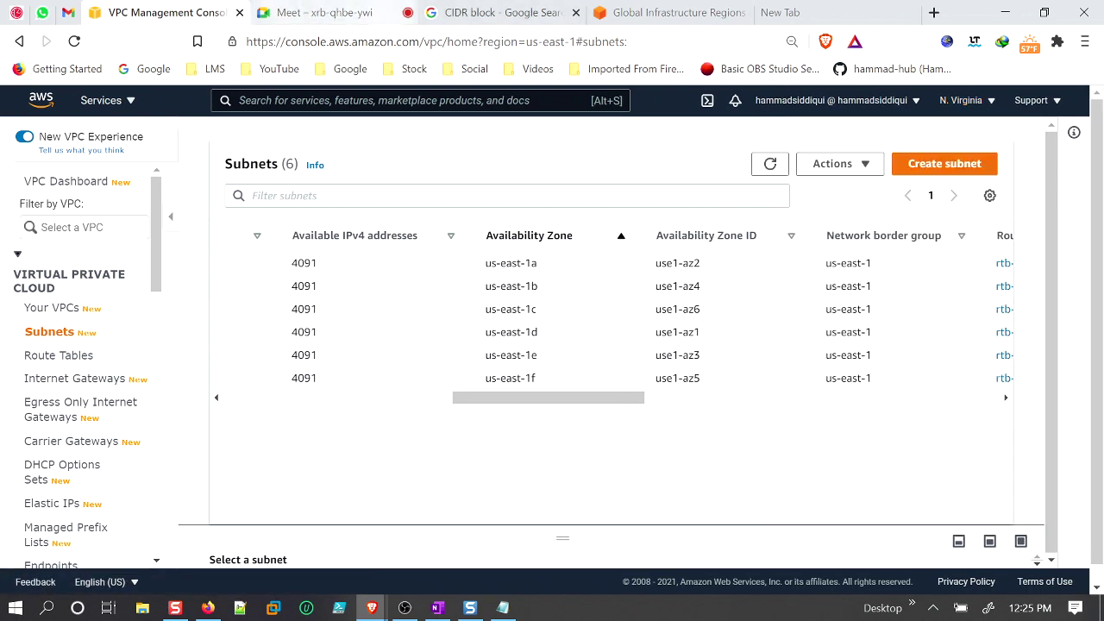
Go back to the Google results and search for "aws region".
{"action": "left_click", "coordinate": [466, 13]}
{"action": "triple_click", "coordinate": [225, 120]}
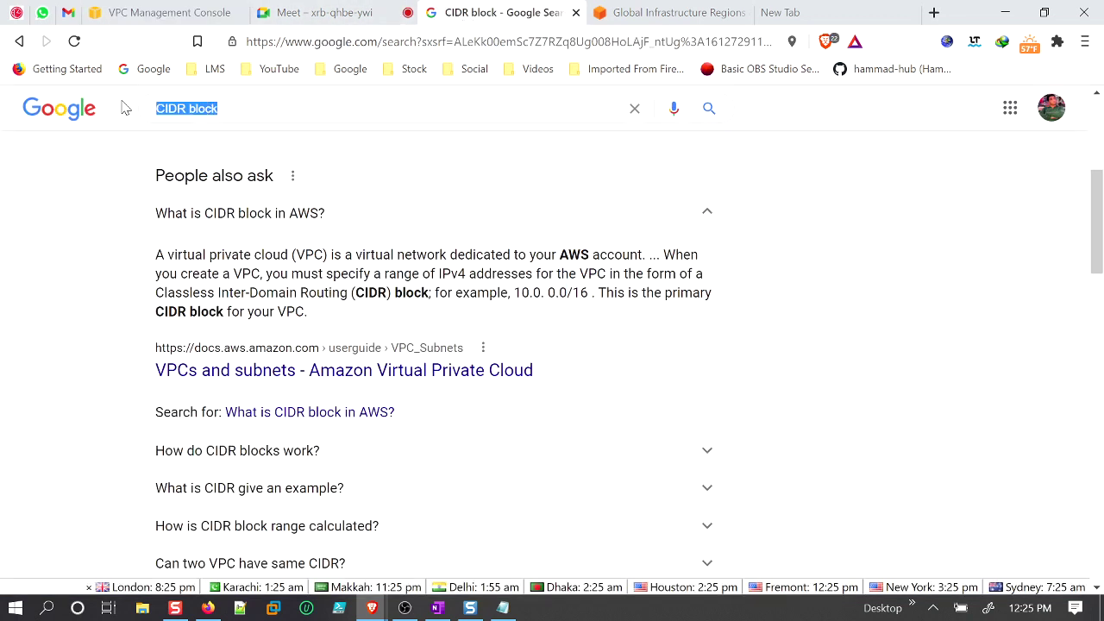
{"action": "type", "text": "aws req"}
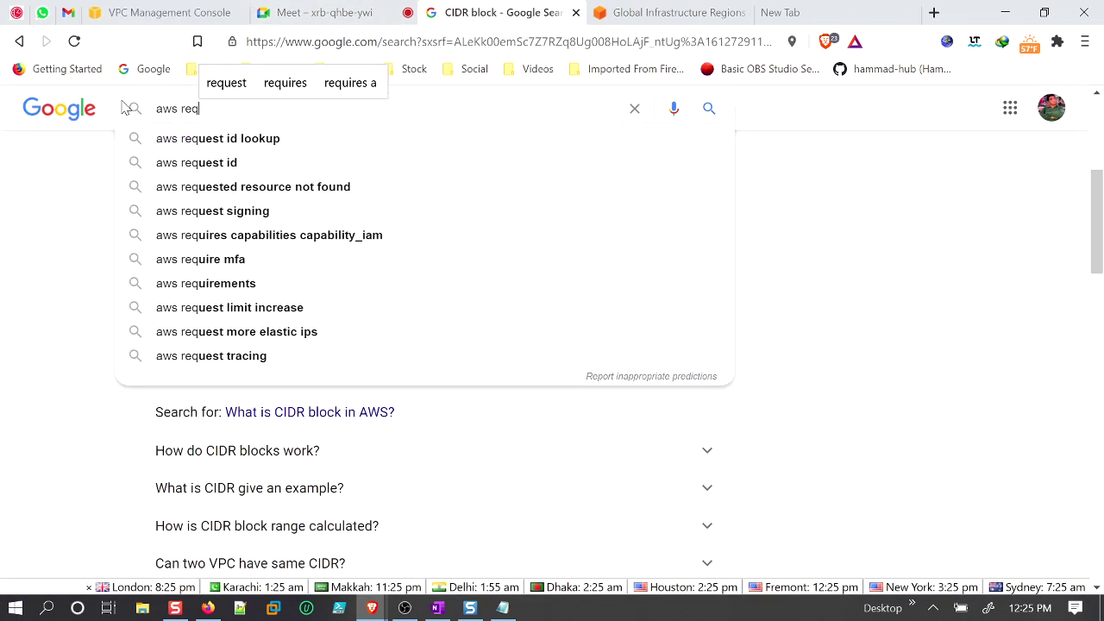
{"action": "key", "text": "BackSpace"}
{"action": "key", "text": "BackSpace"}
{"action": "type", "text": "egion"}
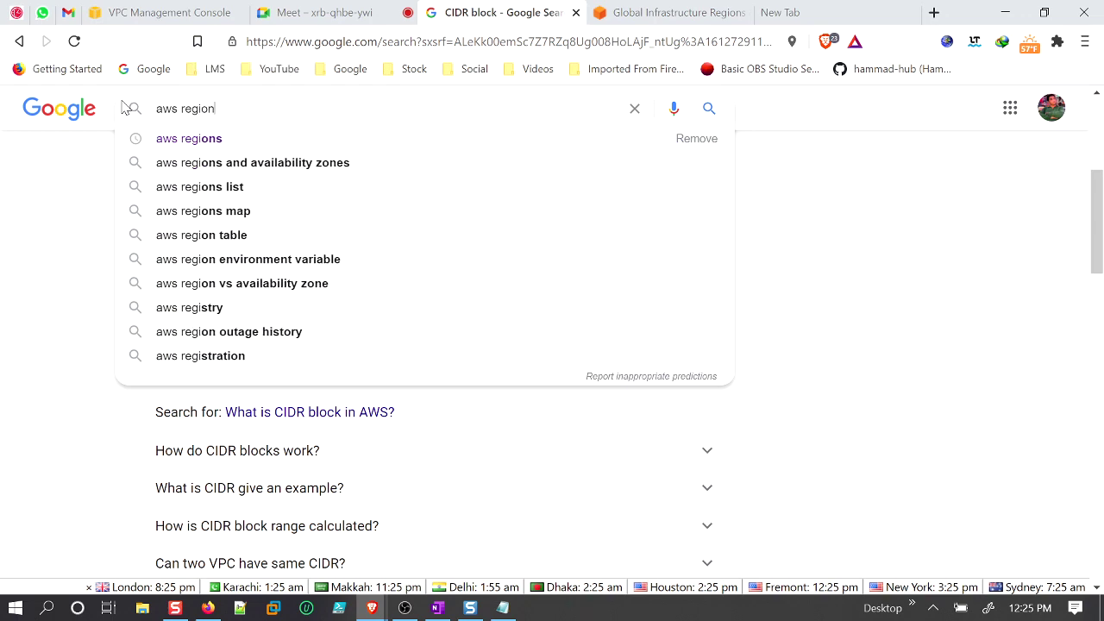
{"action": "key", "text": "Return"}
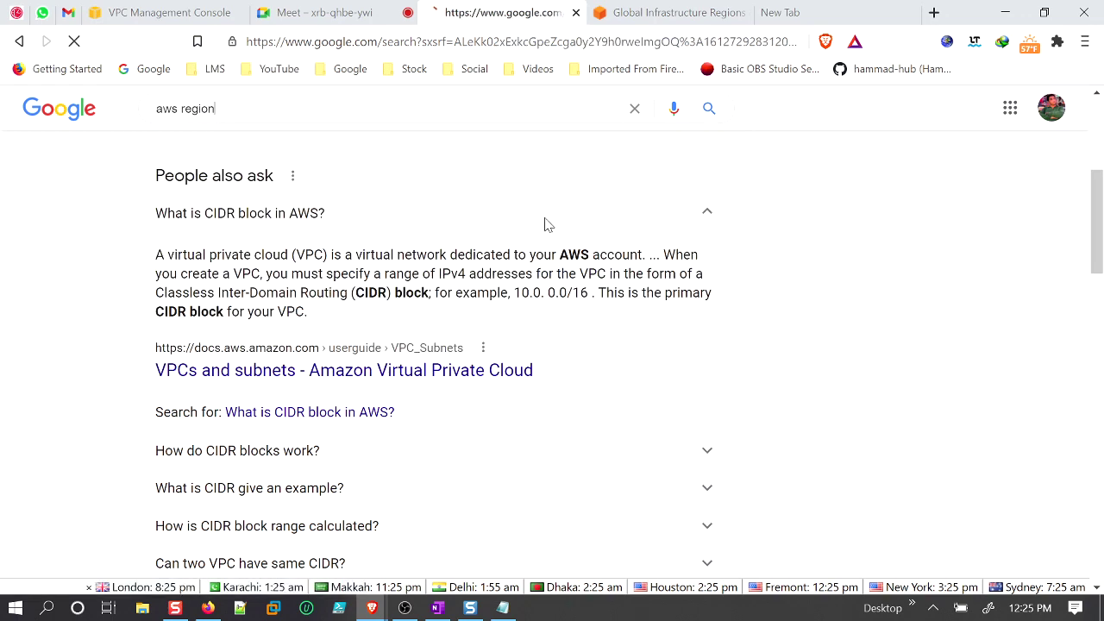
Open the search result "Regions and Zones - Amazon Elastic Compute Cloud" in a new browser tab.
{"action": "scroll", "coordinate": [508, 315], "scroll_direction": "down", "scroll_amount": 3}
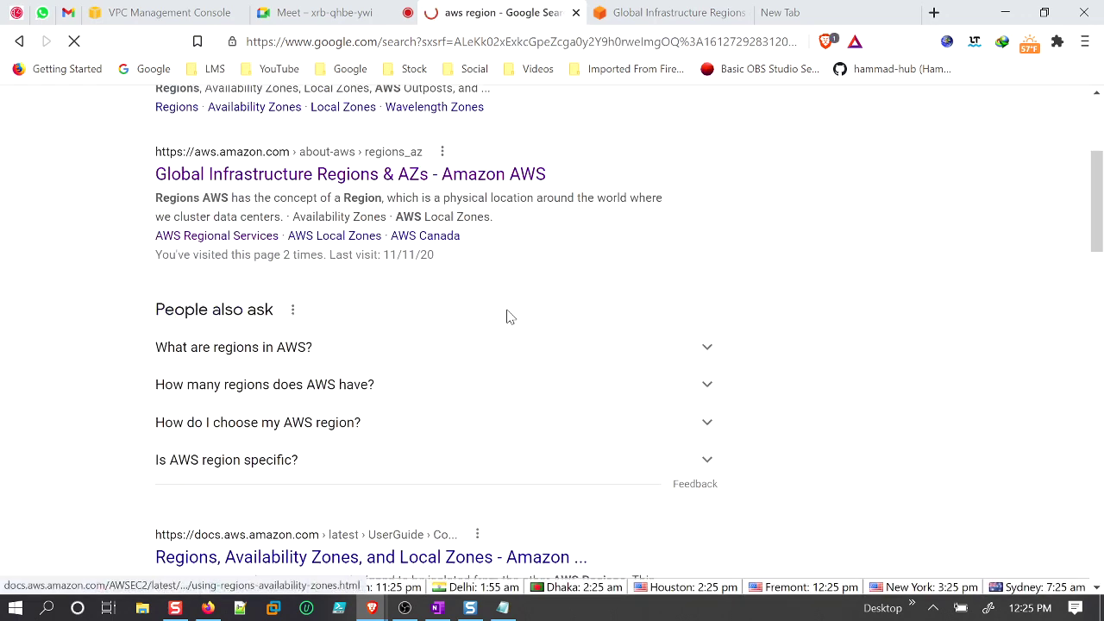
{"action": "scroll", "coordinate": [507, 315], "scroll_direction": "up", "scroll_amount": 2}
{"action": "right_click", "coordinate": [438, 222]}
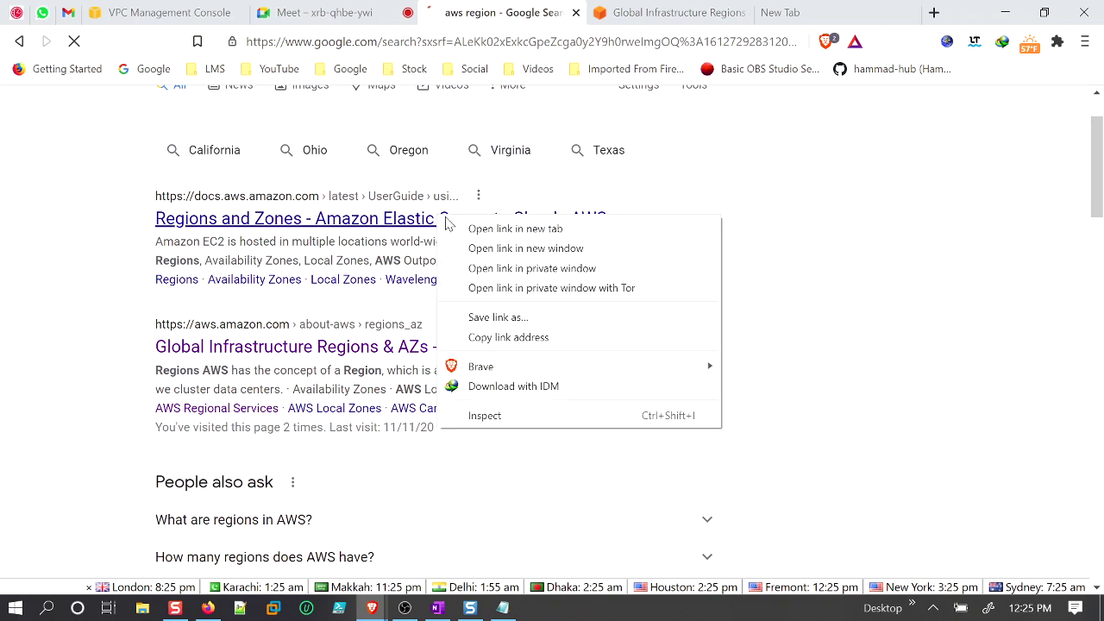
{"action": "left_click", "coordinate": [457, 229]}
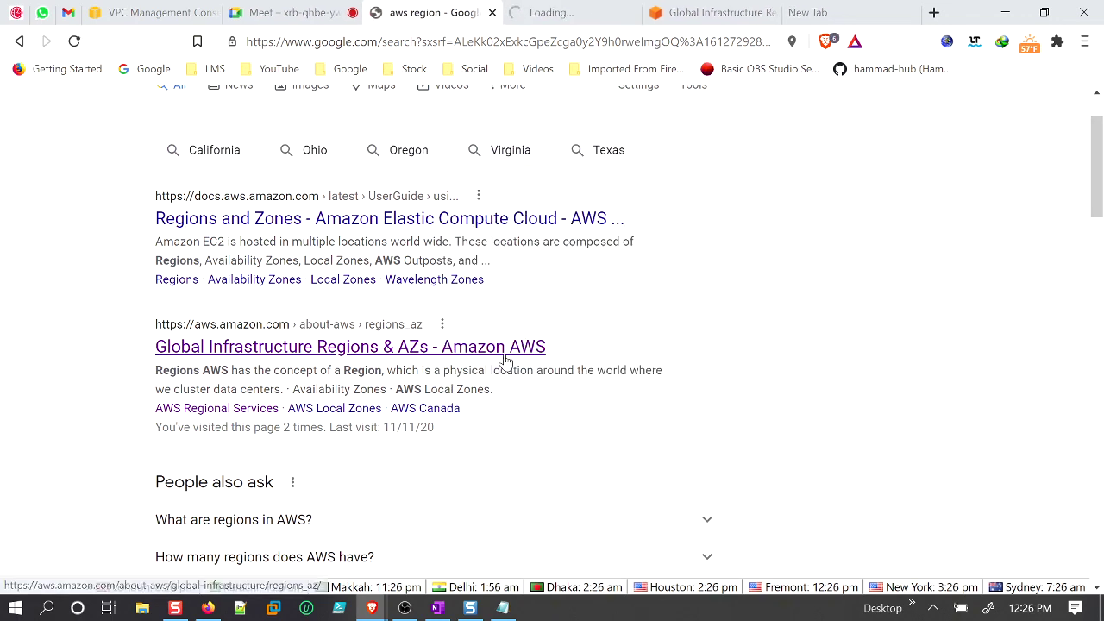
Expand the question "What are regions in AWS?" and highlight phrases of its answer about physical locations and data centers.
{"action": "scroll", "coordinate": [497, 362], "scroll_direction": "down", "scroll_amount": 1}
{"action": "left_click", "coordinate": [342, 432]}
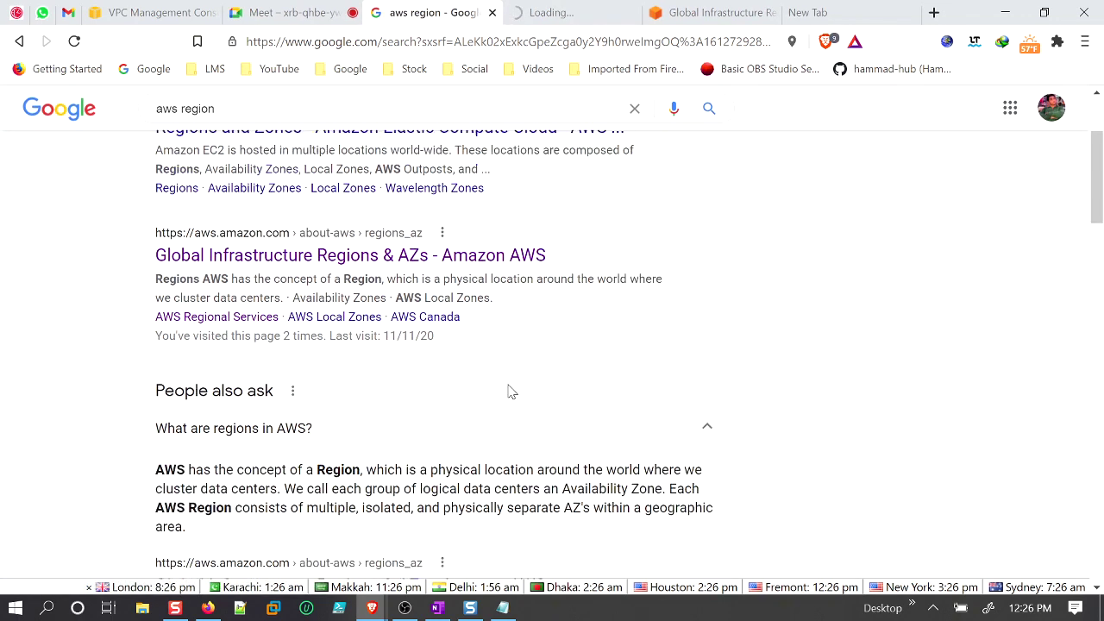
{"action": "scroll", "coordinate": [281, 401], "scroll_direction": "down", "scroll_amount": 2}
{"action": "left_click_drag", "start_coordinate": [156, 303], "coordinate": [641, 306]}
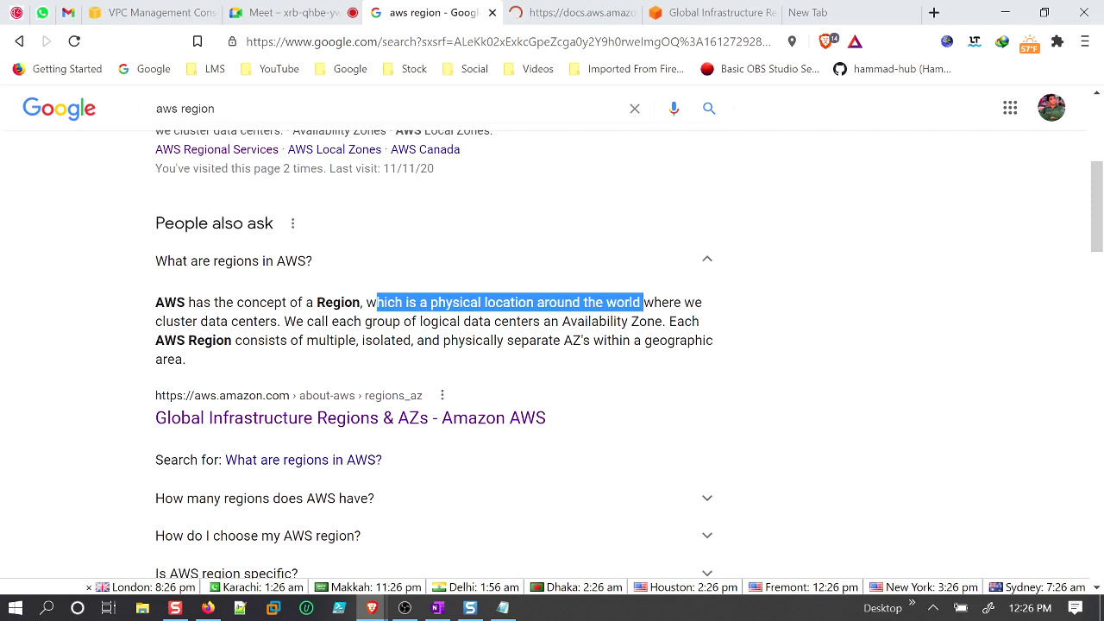
{"action": "left_click_drag", "start_coordinate": [153, 322], "coordinate": [361, 323]}
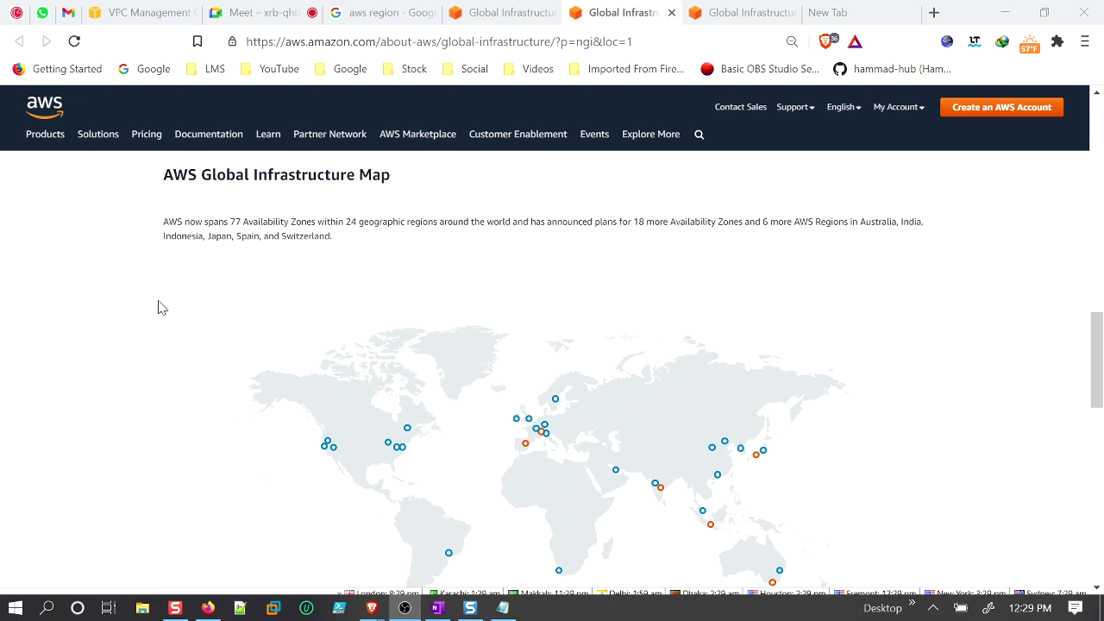
Review the AWS Global Infrastructure page's figures and Magic Quadrant chart, and highlight the Gartner report reference.
{"action": "scroll", "coordinate": [157, 308], "scroll_direction": "up", "scroll_amount": 10}
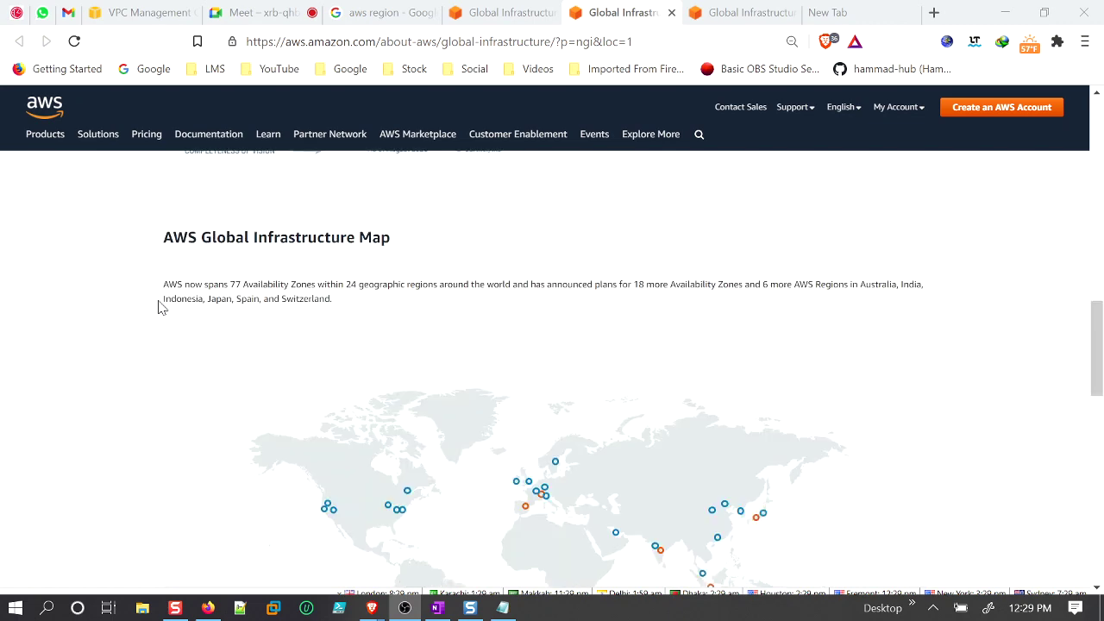
{"action": "scroll", "coordinate": [160, 308], "scroll_direction": "up", "scroll_amount": 3}
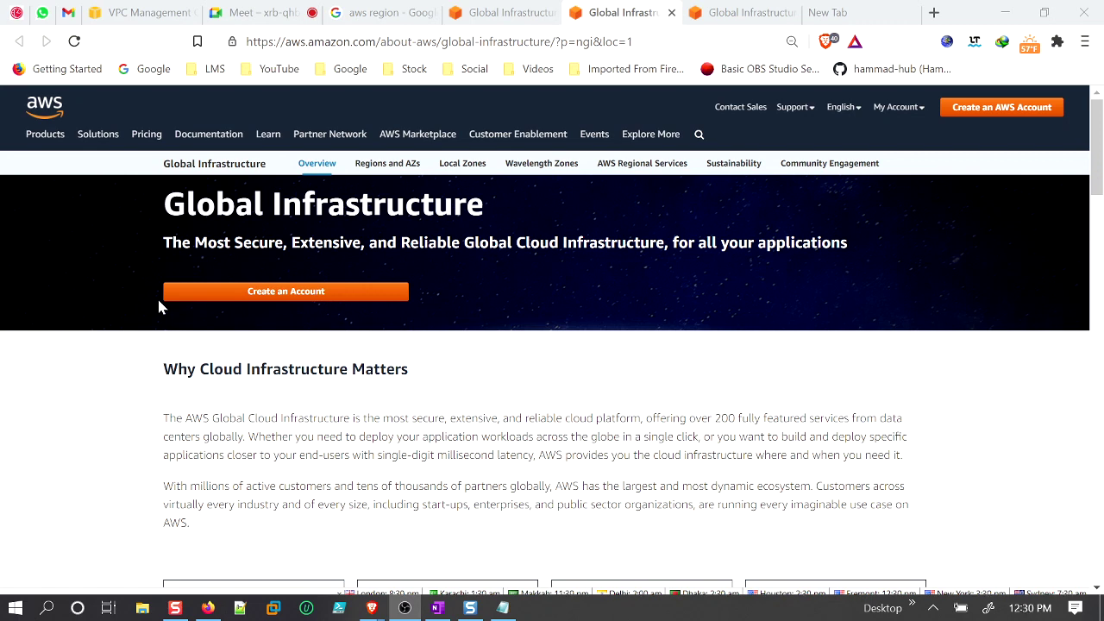
{"action": "scroll", "coordinate": [158, 308], "scroll_direction": "down", "scroll_amount": 5}
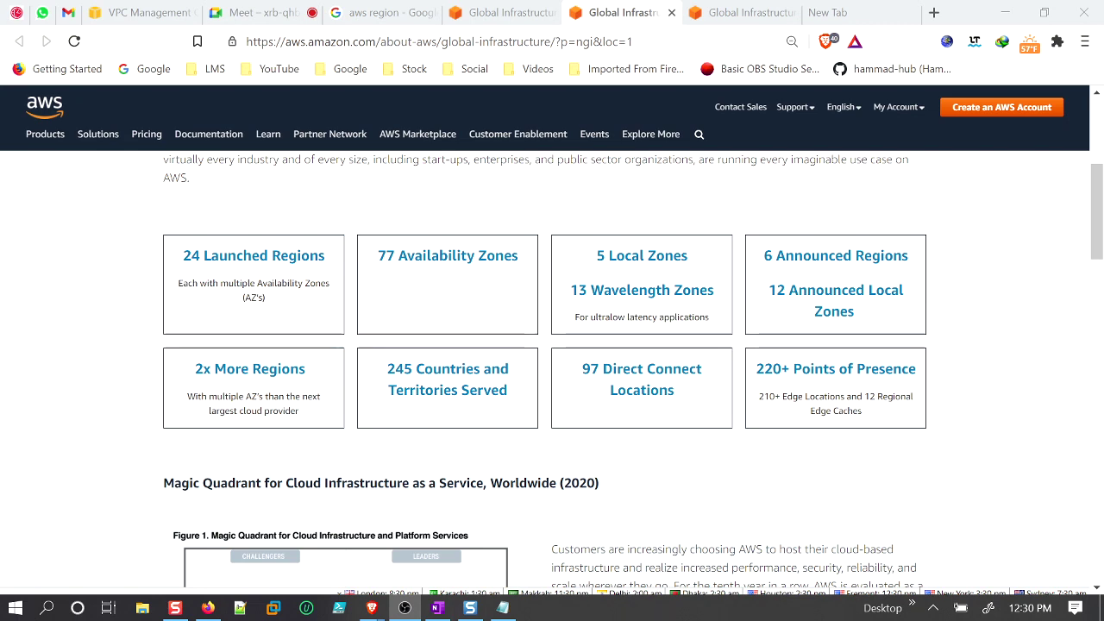
{"action": "scroll", "coordinate": [604, 399], "scroll_direction": "down", "scroll_amount": 4}
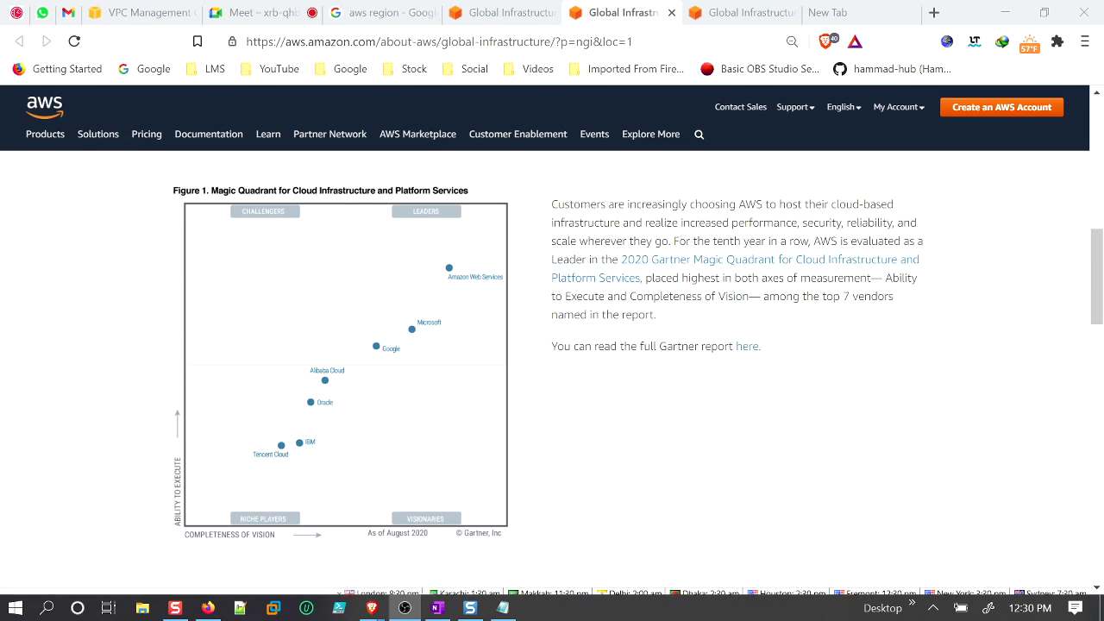
{"action": "left_click_drag", "start_coordinate": [660, 346], "coordinate": [749, 346]}
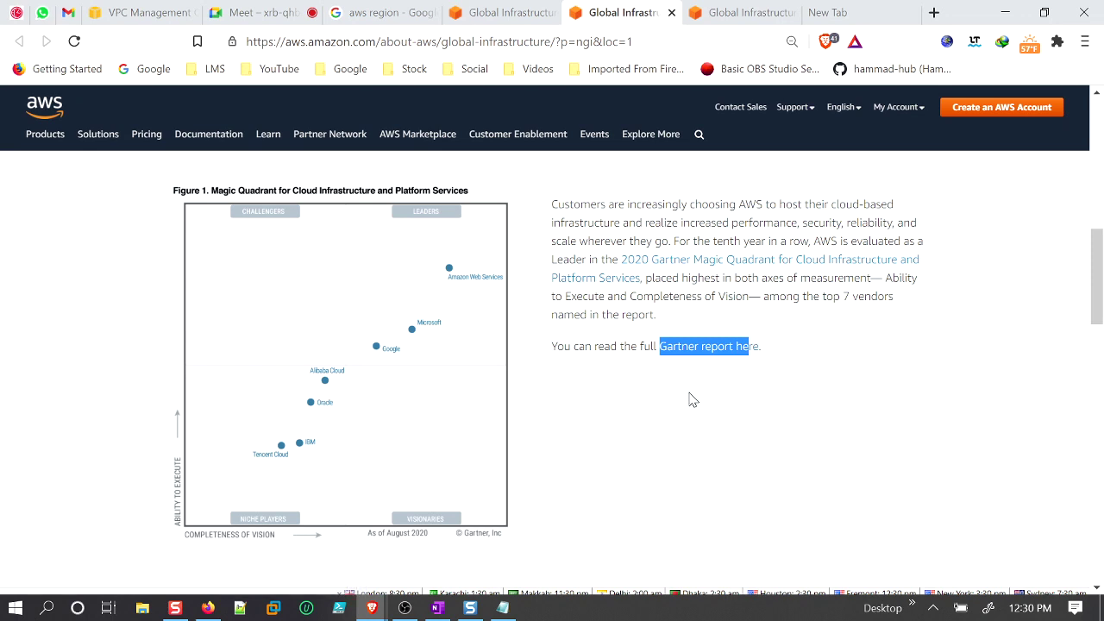
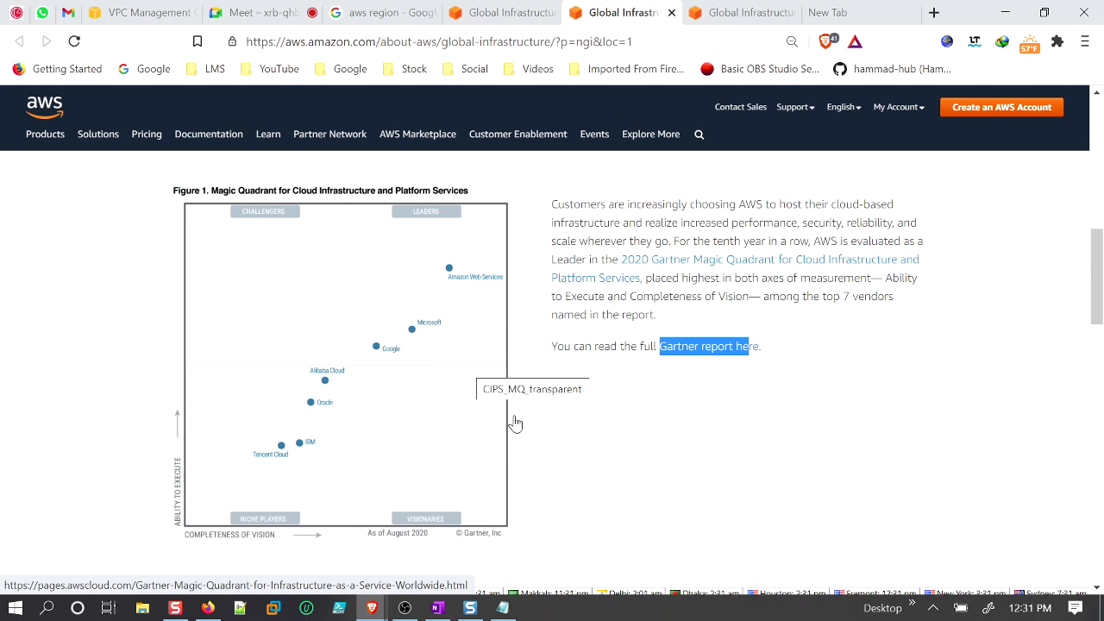
Examine the AWS Global Infrastructure Map, its Availability Zones text and legend, and the details of the Mumbai and Milan regions.
{"action": "scroll", "coordinate": [641, 474], "scroll_direction": "down", "scroll_amount": 3}
{"action": "scroll", "coordinate": [643, 473], "scroll_direction": "down", "scroll_amount": 1}
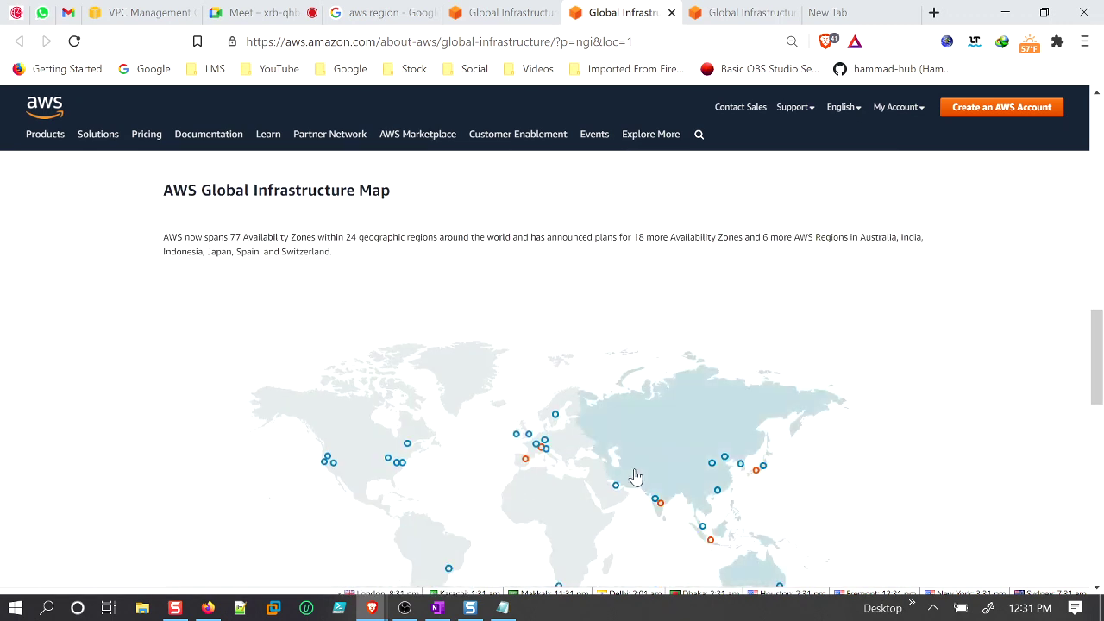
{"action": "scroll", "coordinate": [335, 311], "scroll_direction": "down", "scroll_amount": 1}
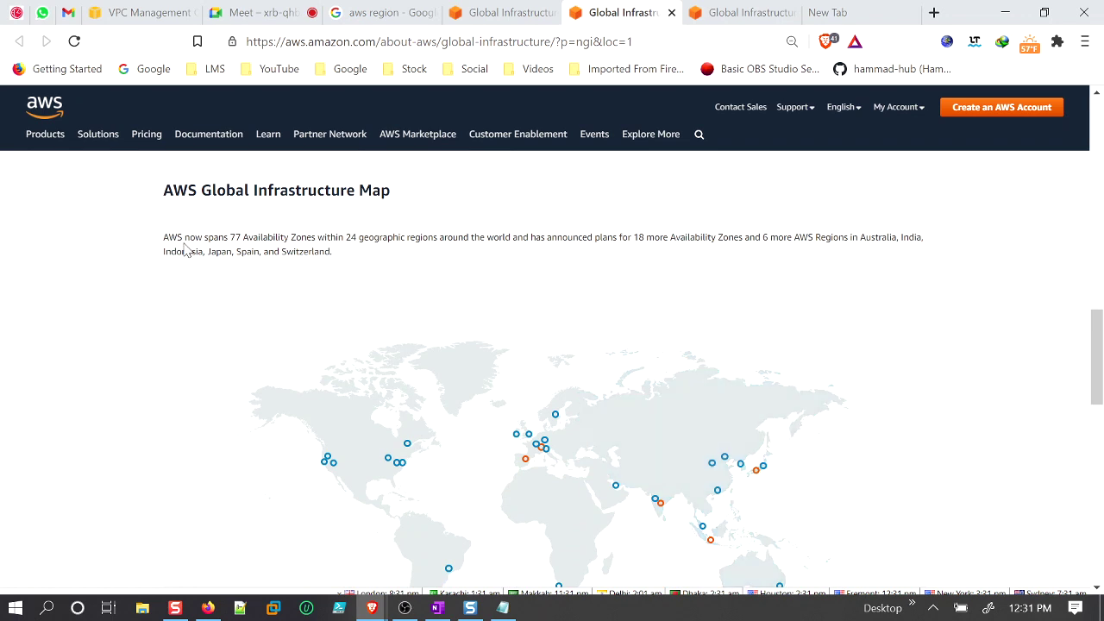
{"action": "left_click_drag", "start_coordinate": [203, 237], "coordinate": [284, 237]}
{"action": "scroll", "coordinate": [357, 285], "scroll_direction": "down", "scroll_amount": 2}
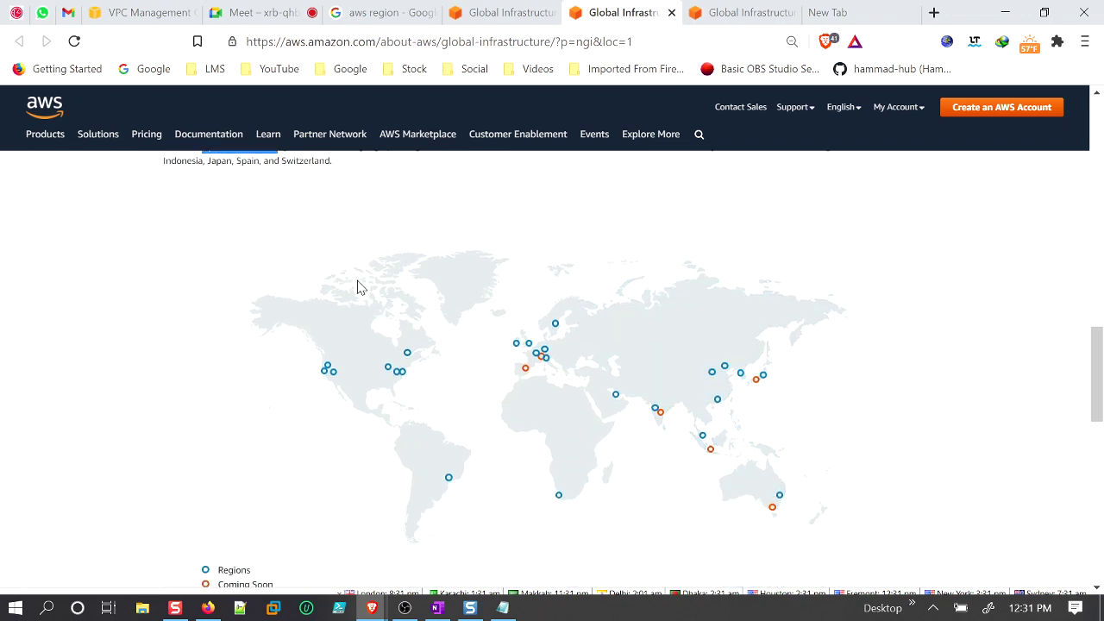
{"action": "scroll", "coordinate": [380, 294], "scroll_direction": "down", "scroll_amount": 1}
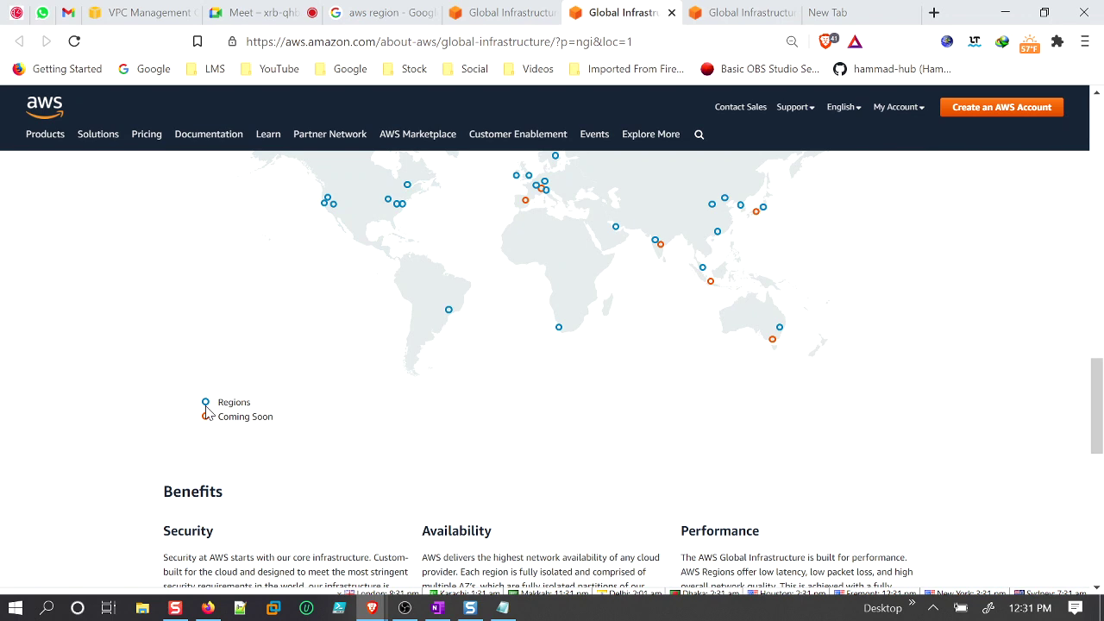
{"action": "scroll", "coordinate": [220, 426], "scroll_direction": "up", "scroll_amount": 1}
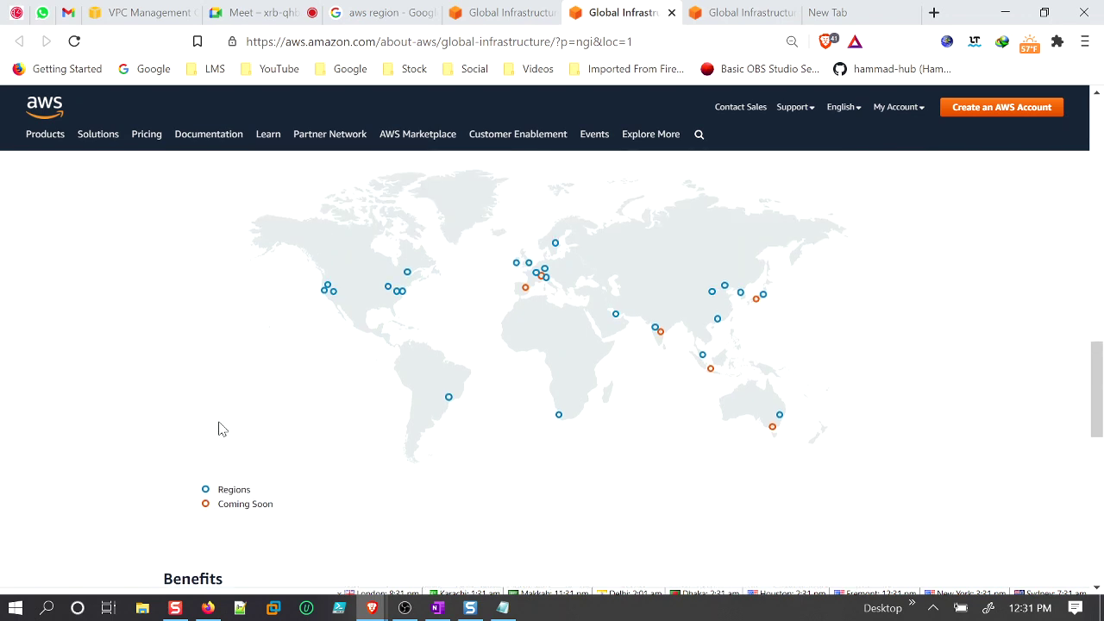
{"action": "scroll", "coordinate": [423, 447], "scroll_direction": "up", "scroll_amount": 1}
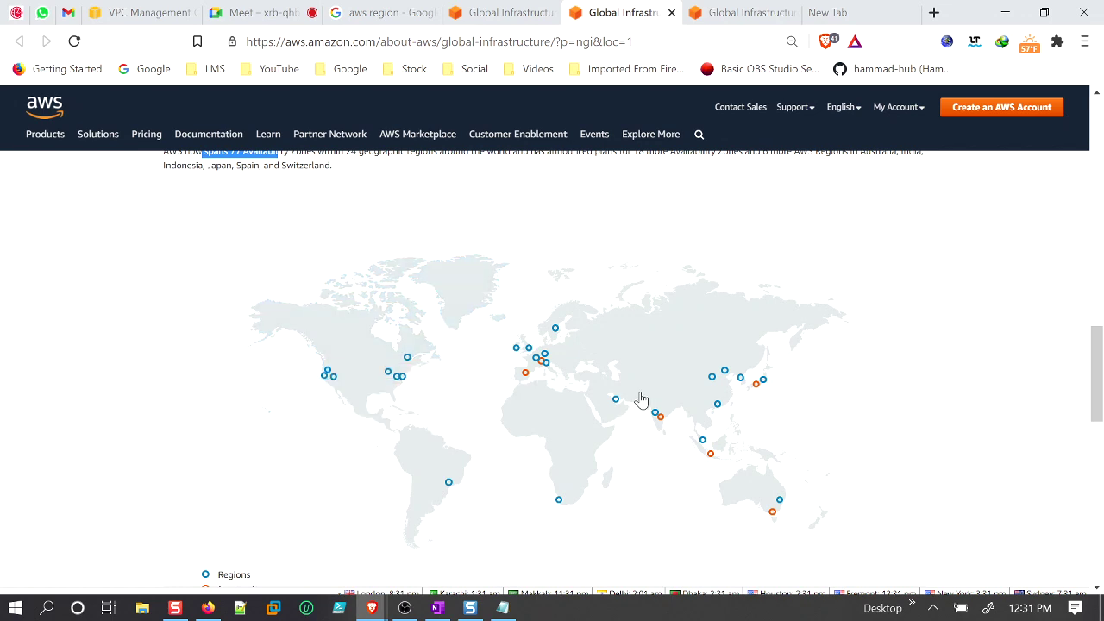
{"action": "mouse_move", "coordinate": [655, 421]}
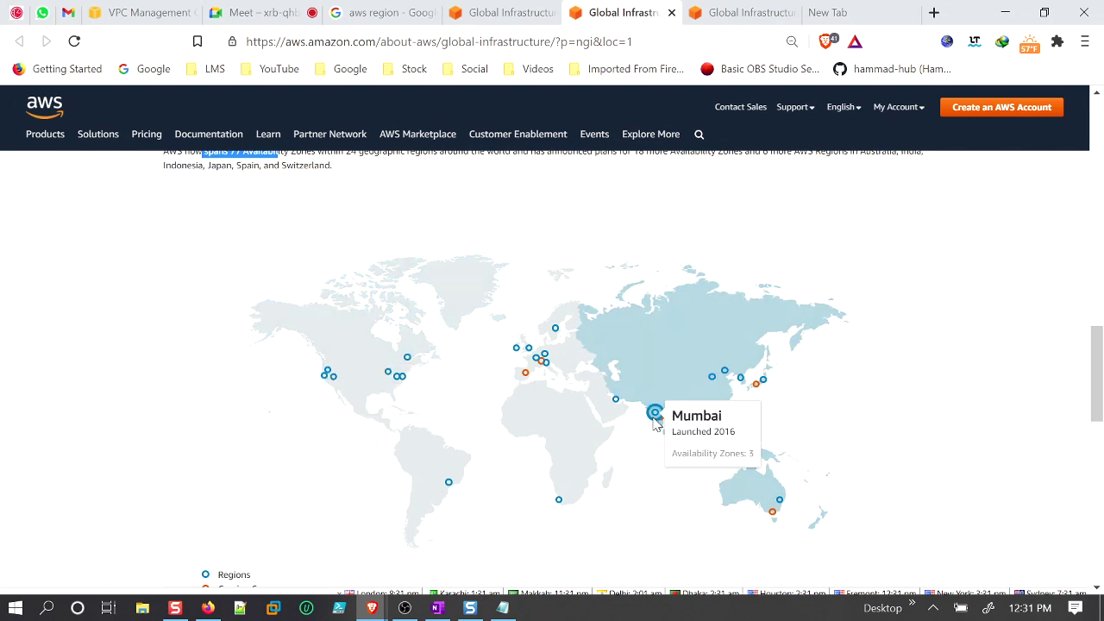
{"action": "mouse_move", "coordinate": [614, 405]}
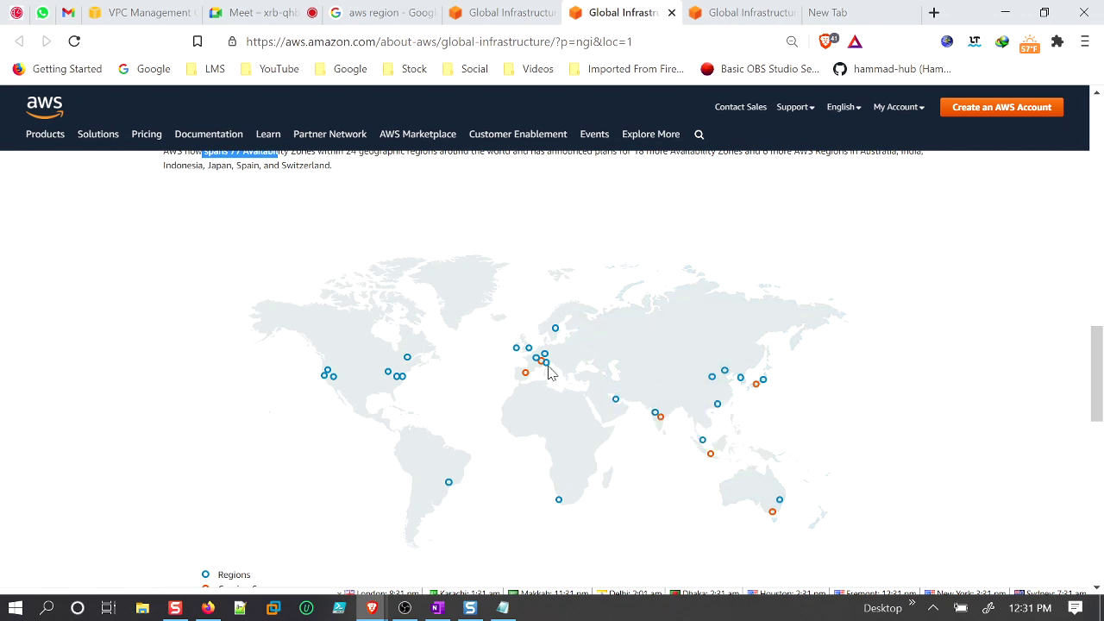
{"action": "mouse_move", "coordinate": [547, 366]}
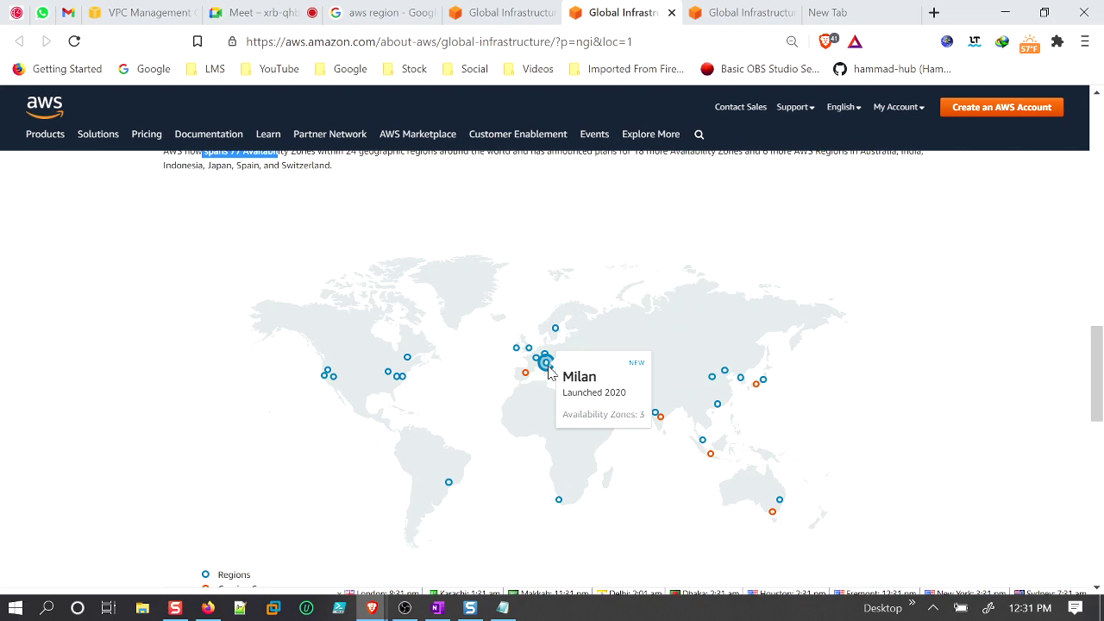
{"action": "scroll", "coordinate": [548, 369], "scroll_direction": "up", "scroll_amount": 2}
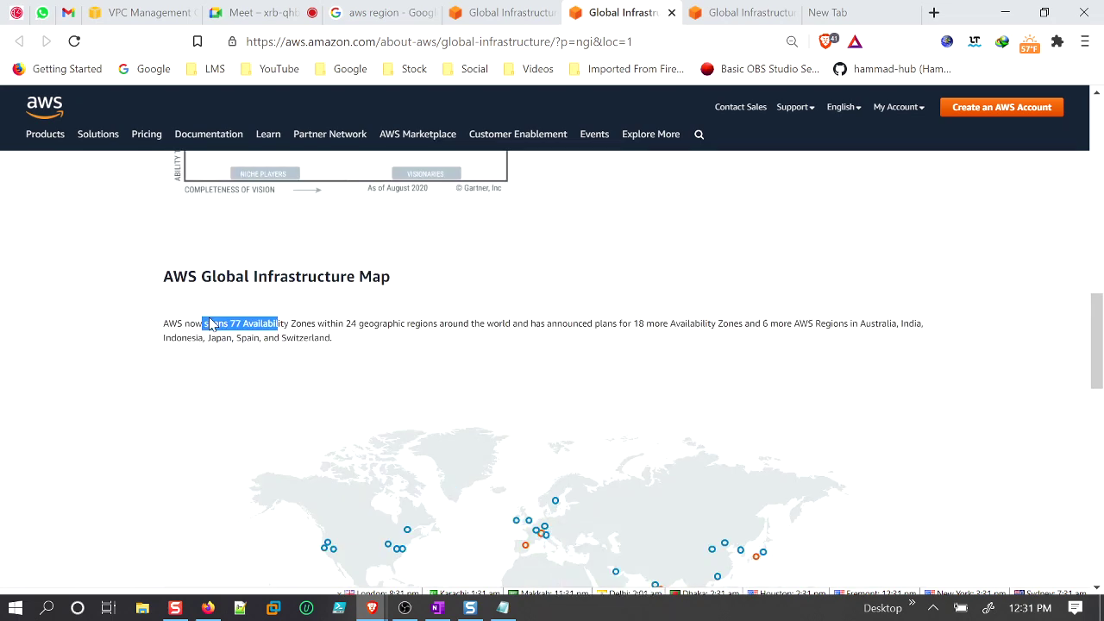
Return to the "aws region" Google results and highlight "around the world" and "cluster data centers" in the region definition.
{"action": "left_click", "coordinate": [389, 13]}
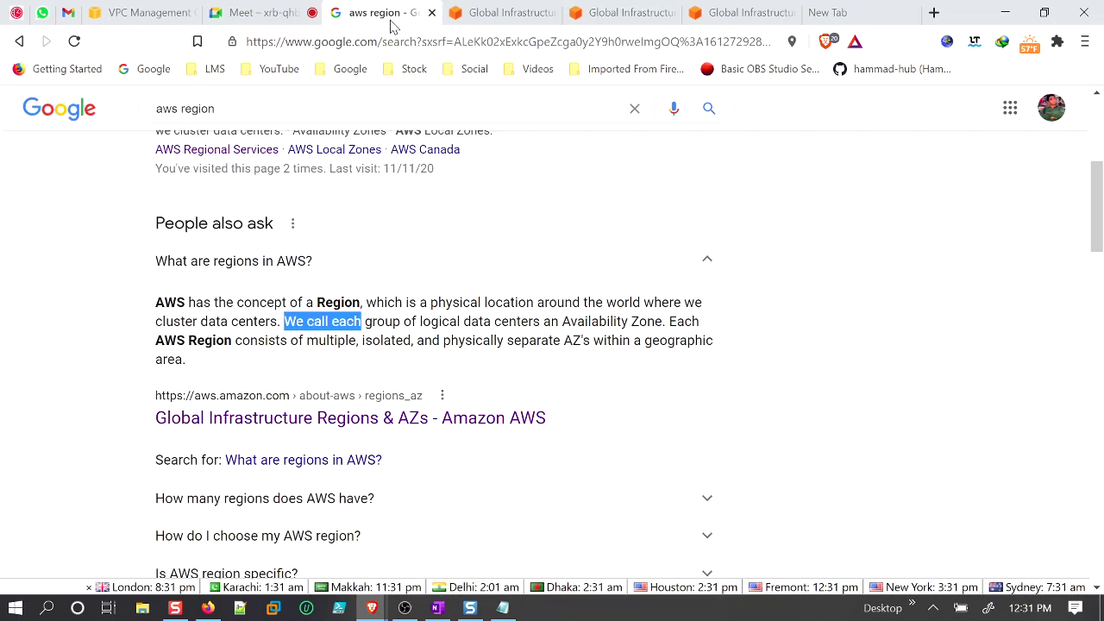
{"action": "left_click_drag", "start_coordinate": [316, 302], "coordinate": [643, 303]}
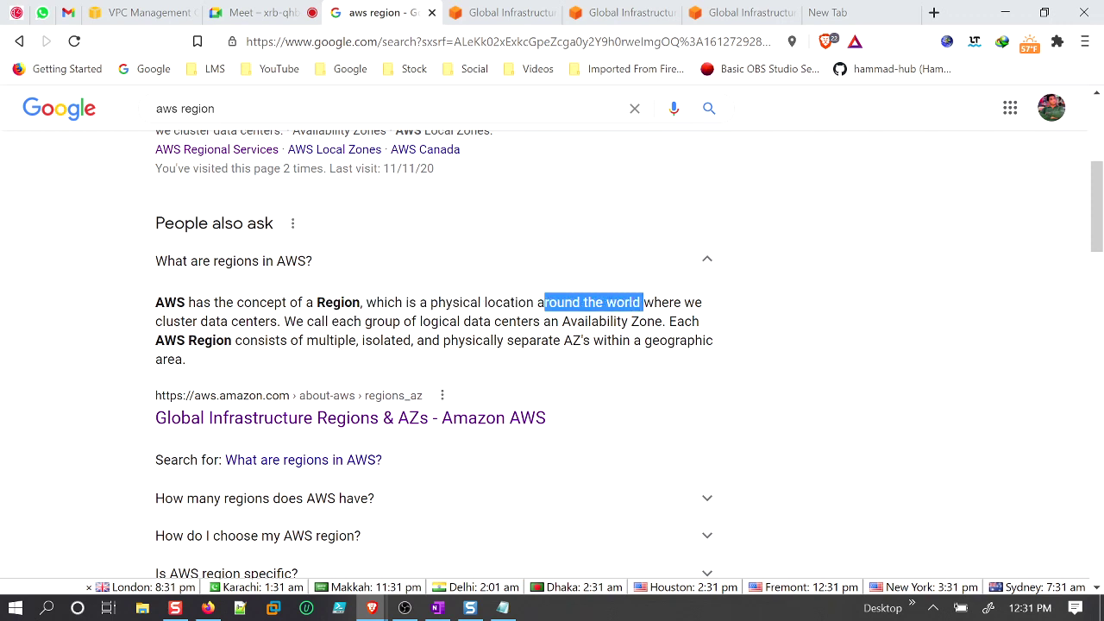
{"action": "left_click_drag", "start_coordinate": [164, 321], "coordinate": [271, 321]}
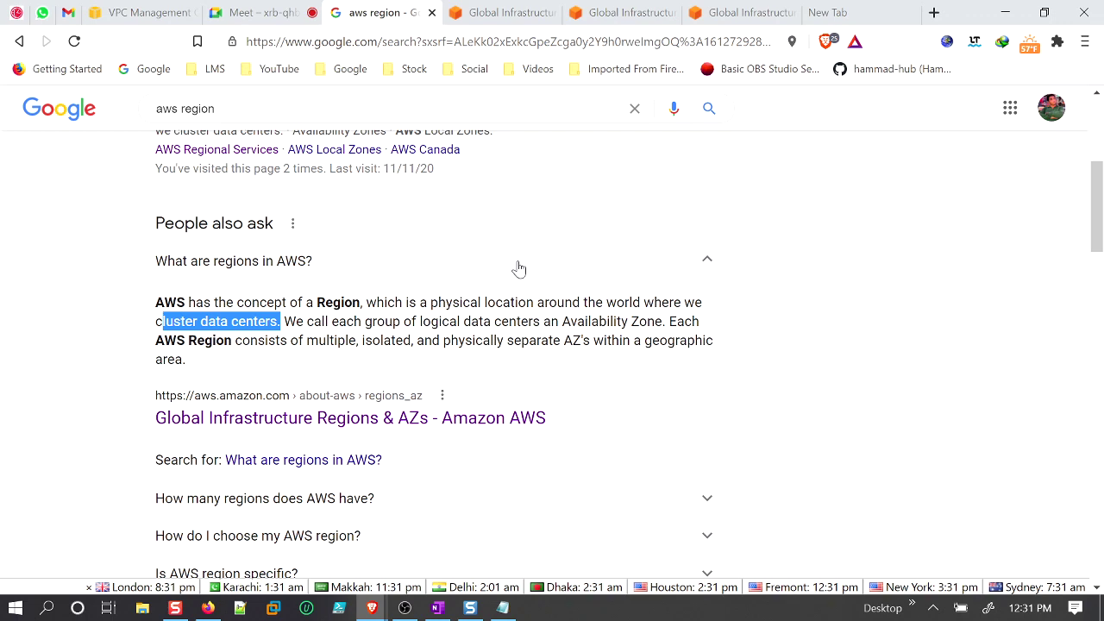
Return to the VPC console, open the Route Tables list and filter it by the VPC ID vpc-00509a62ccfe69c2e.
{"action": "left_click", "coordinate": [276, 17]}
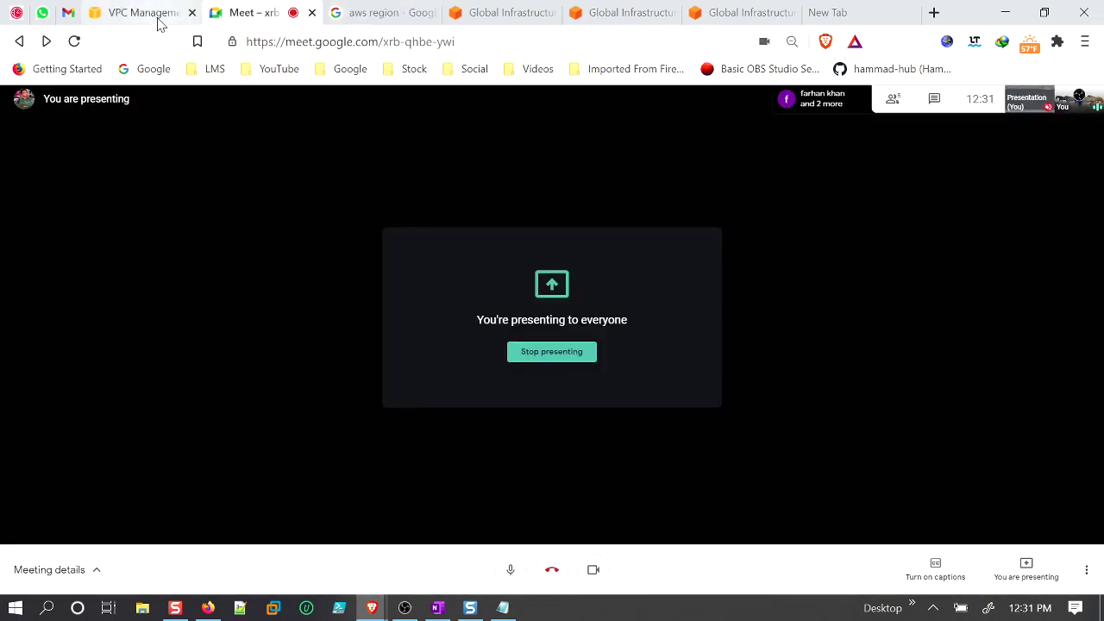
{"action": "left_click", "coordinate": [143, 13]}
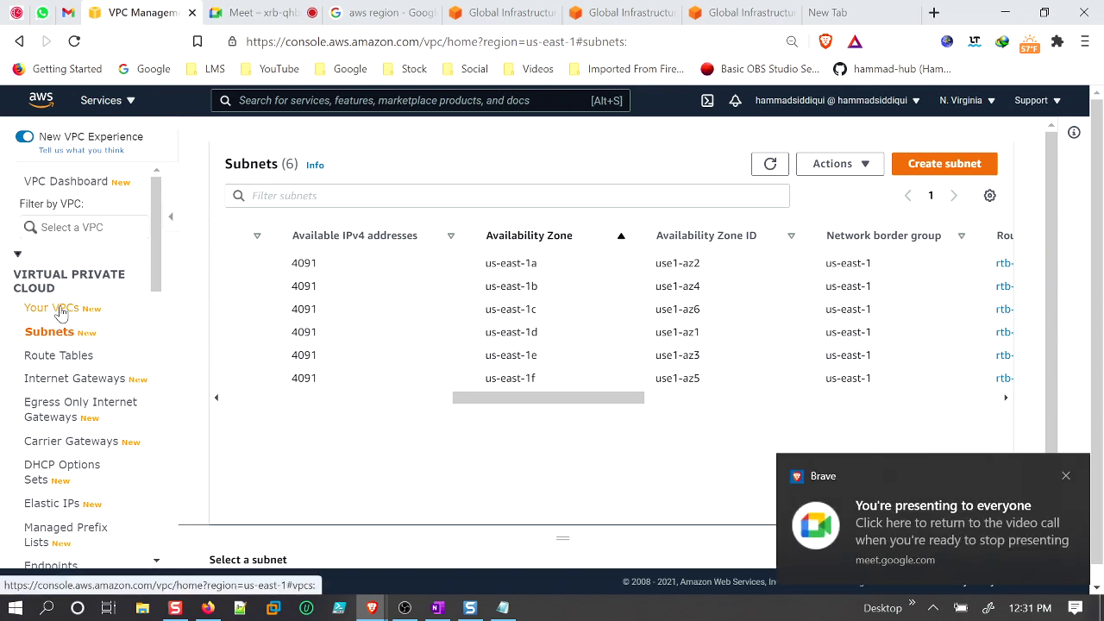
{"action": "left_click", "coordinate": [76, 364]}
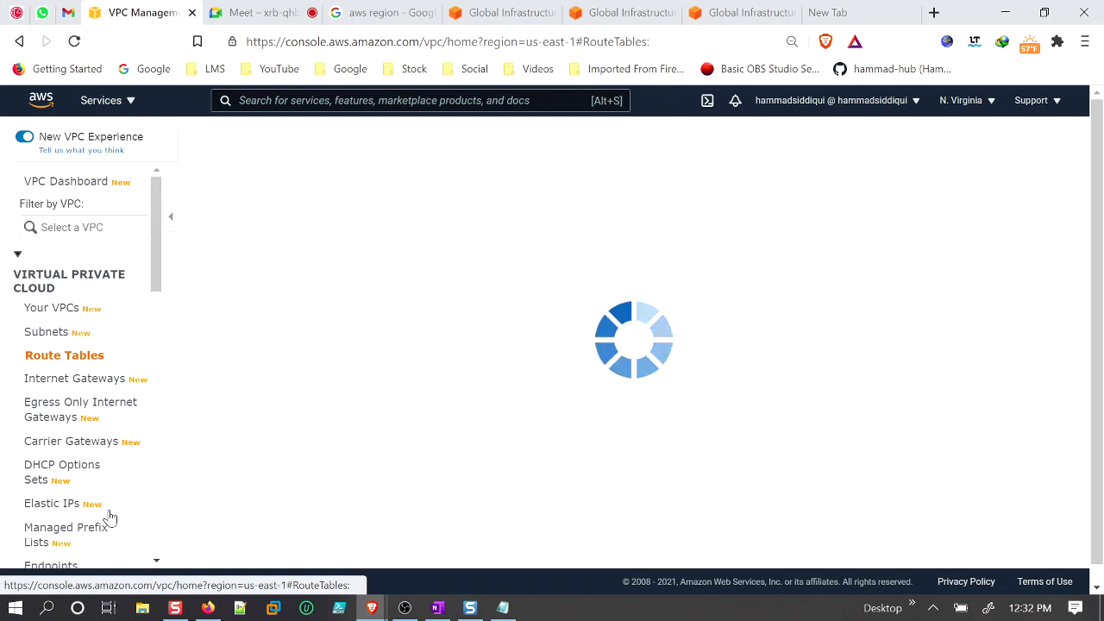
{"action": "scroll", "coordinate": [141, 330], "scroll_direction": "down", "scroll_amount": 7}
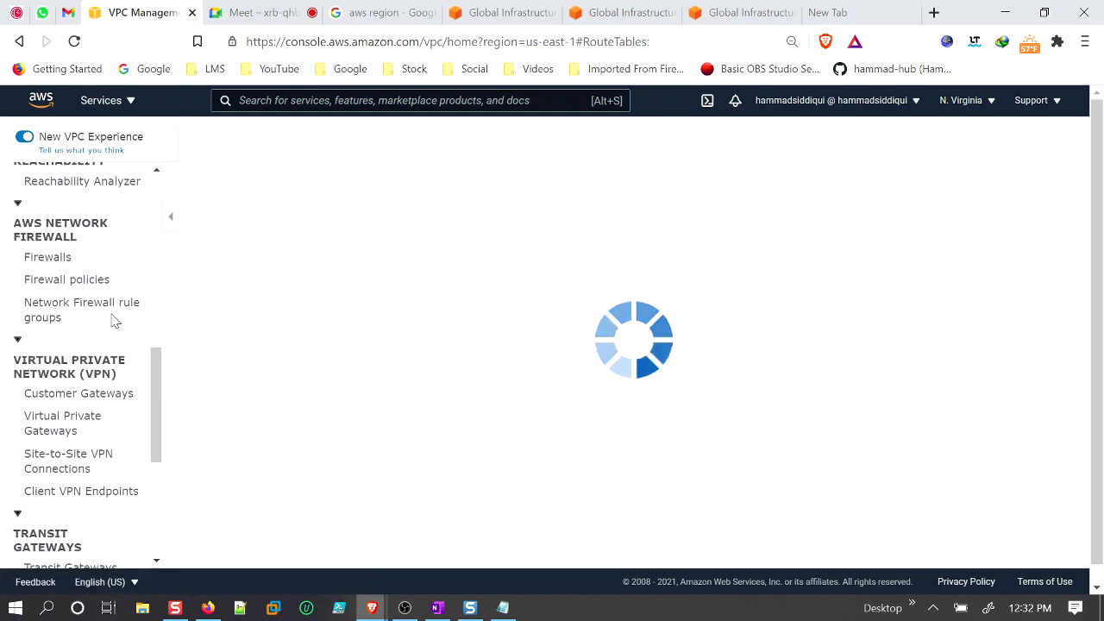
{"action": "left_click_drag", "start_coordinate": [158, 399], "coordinate": [156, 336]}
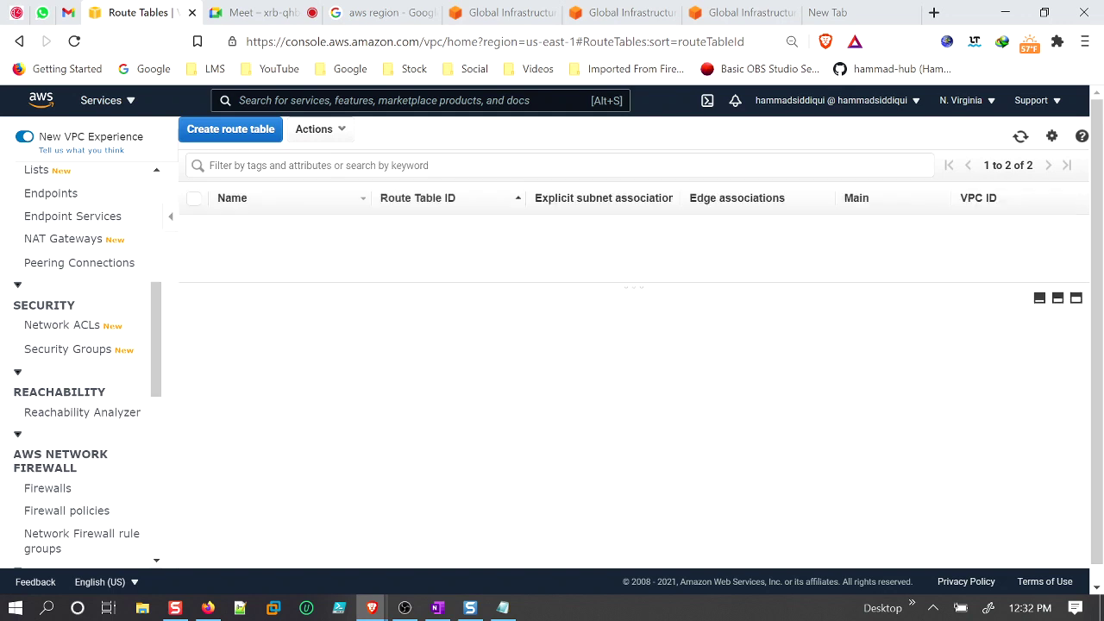
{"action": "type", "text": "vpc-00509a62ccfe69c2e"}
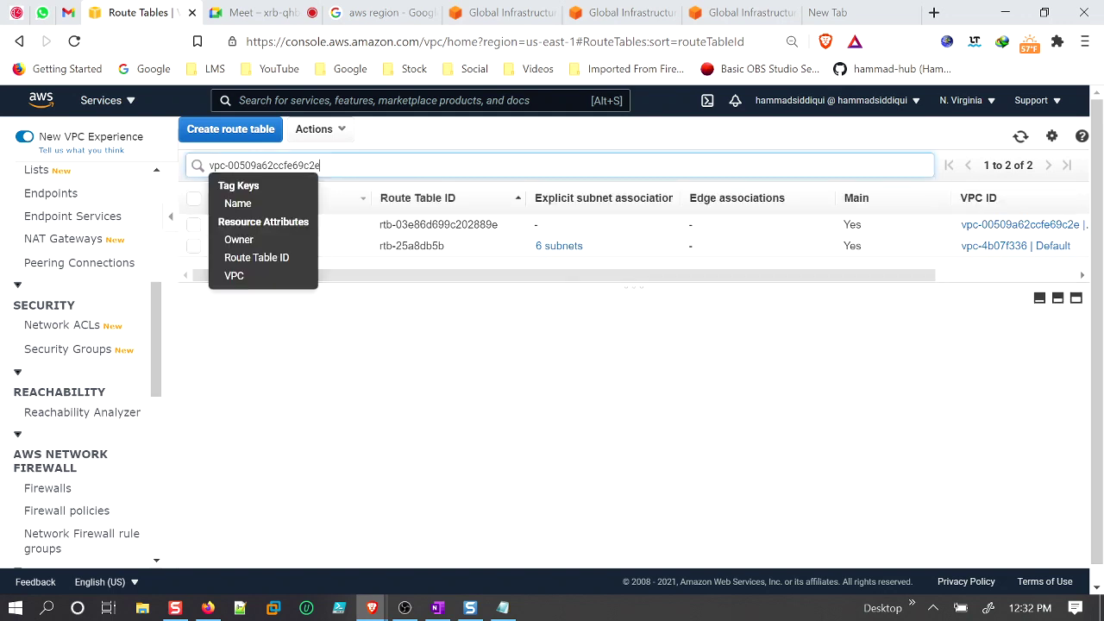
{"action": "key", "text": "Return"}
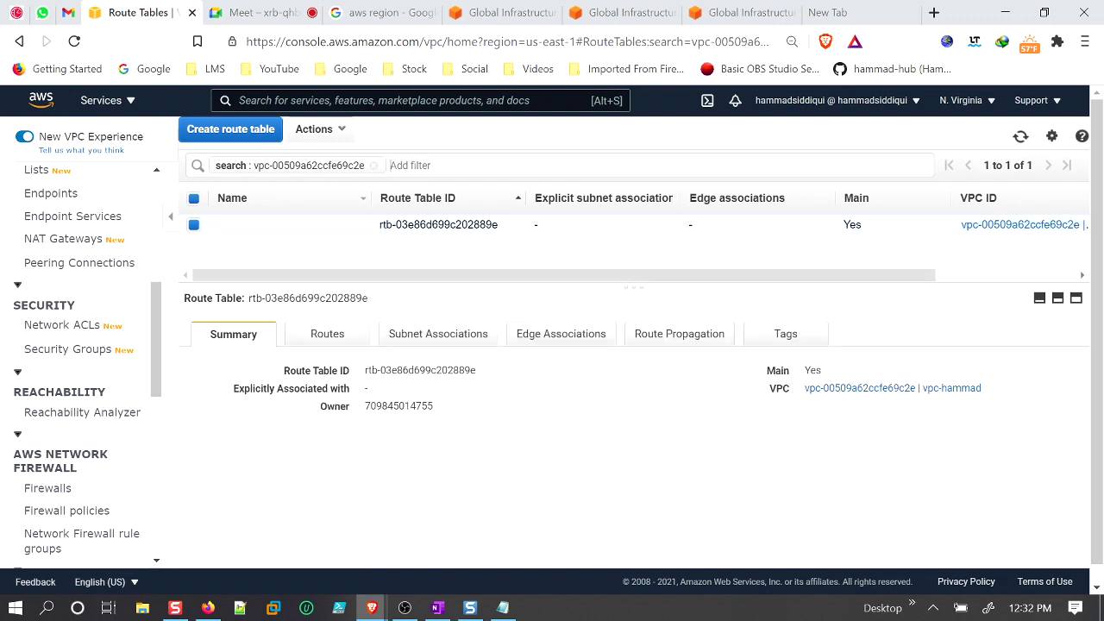
Examine the filtered route table's Route Table ID, VPC ID and Main values, highlighting each one.
{"action": "left_click_drag", "start_coordinate": [380, 225], "coordinate": [446, 225]}
{"action": "left_click_drag", "start_coordinate": [474, 225], "coordinate": [508, 224]}
{"action": "left_click_drag", "start_coordinate": [962, 226], "coordinate": [1074, 241]}
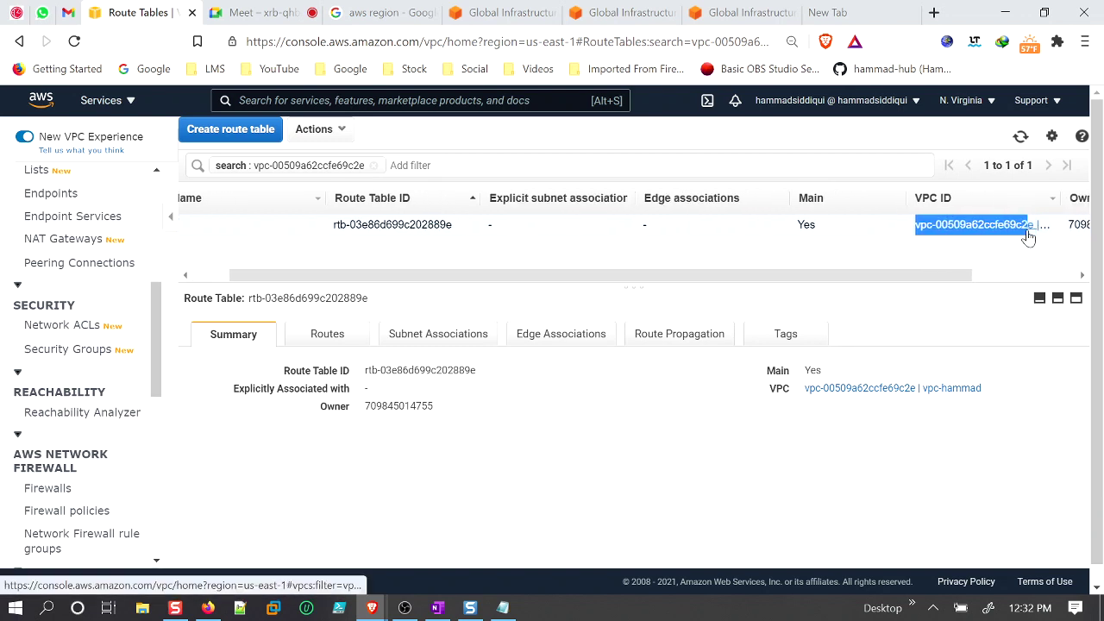
{"action": "left_click_drag", "start_coordinate": [826, 230], "coordinate": [809, 225]}
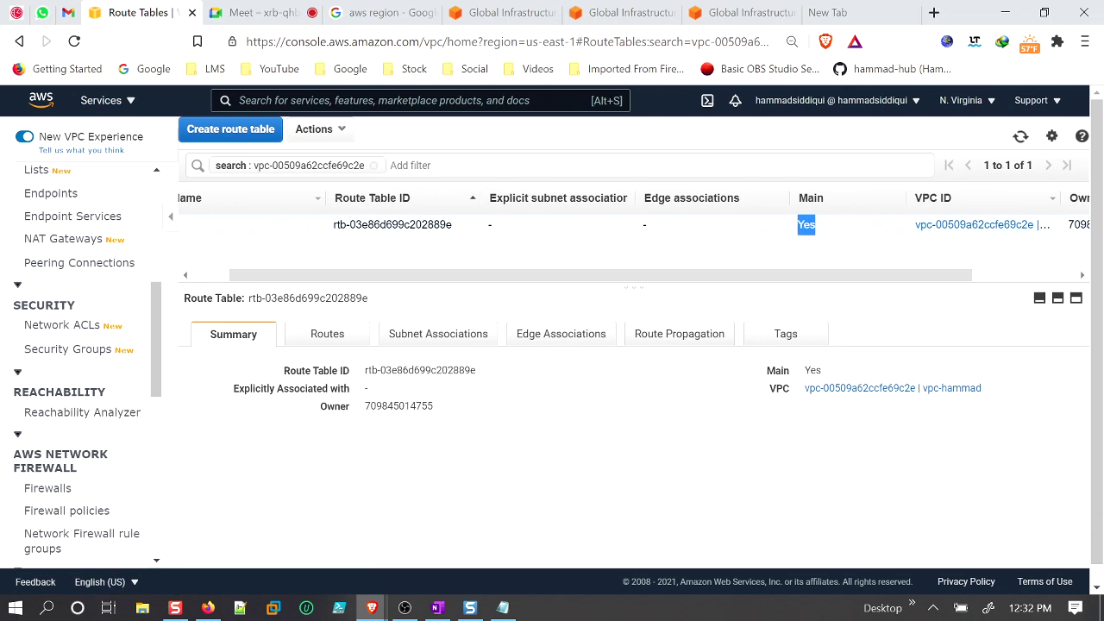
{"action": "left_click_drag", "start_coordinate": [782, 277], "coordinate": [670, 292]}
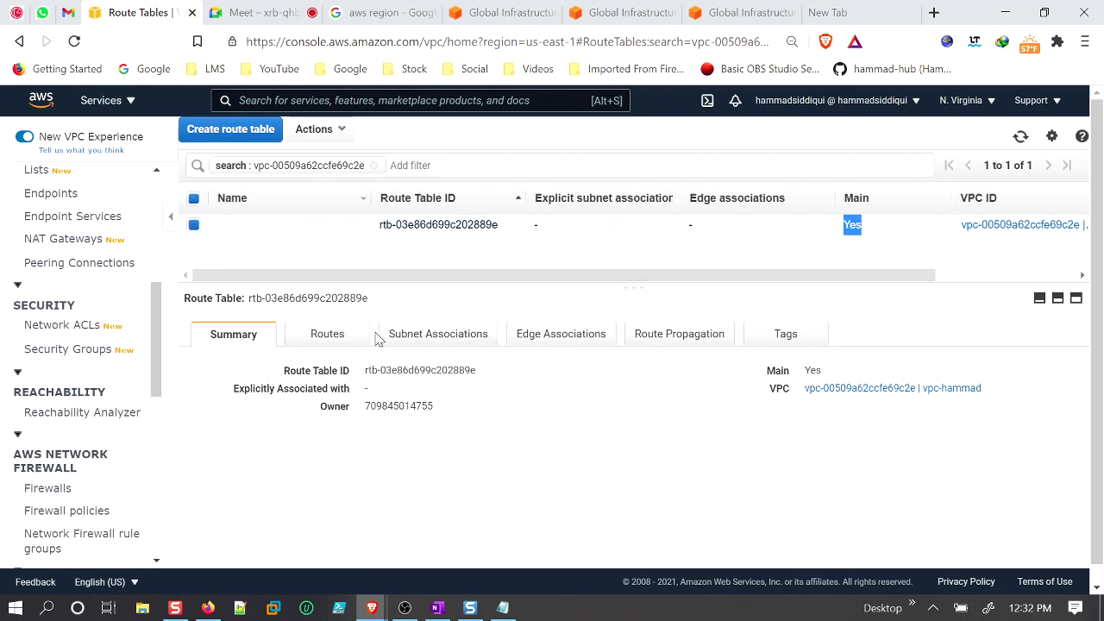
Examine the filtered route table's subnet associations and its routes, highlighting the destination of the local route.
{"action": "left_click", "coordinate": [417, 344]}
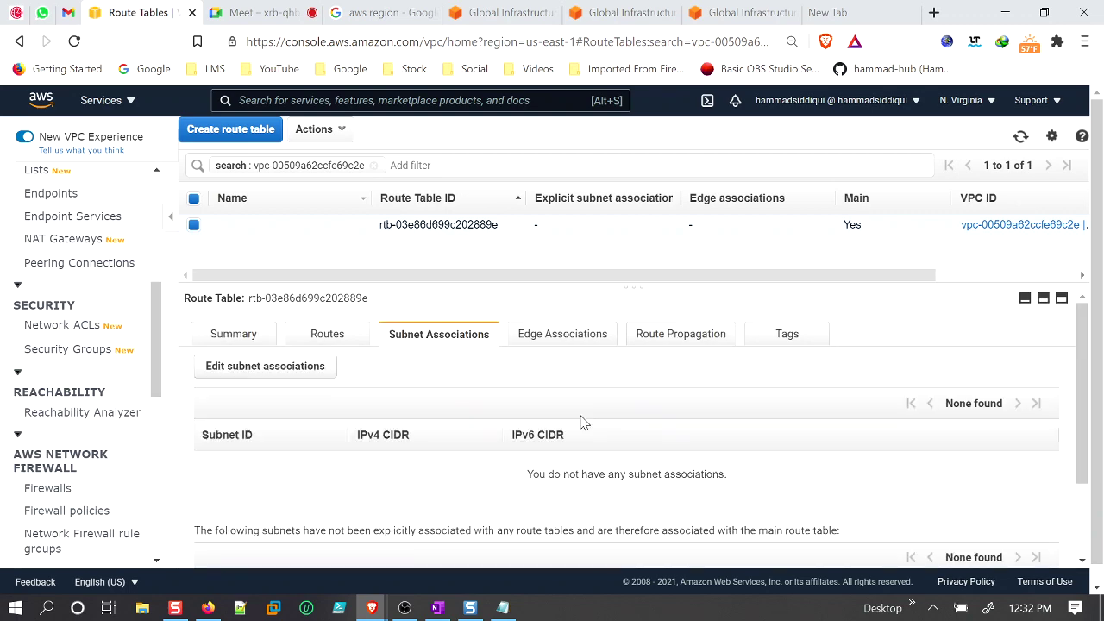
{"action": "scroll", "coordinate": [582, 423], "scroll_direction": "down", "scroll_amount": 3}
{"action": "scroll", "coordinate": [582, 422], "scroll_direction": "up", "scroll_amount": 3}
{"action": "left_click", "coordinate": [315, 341]}
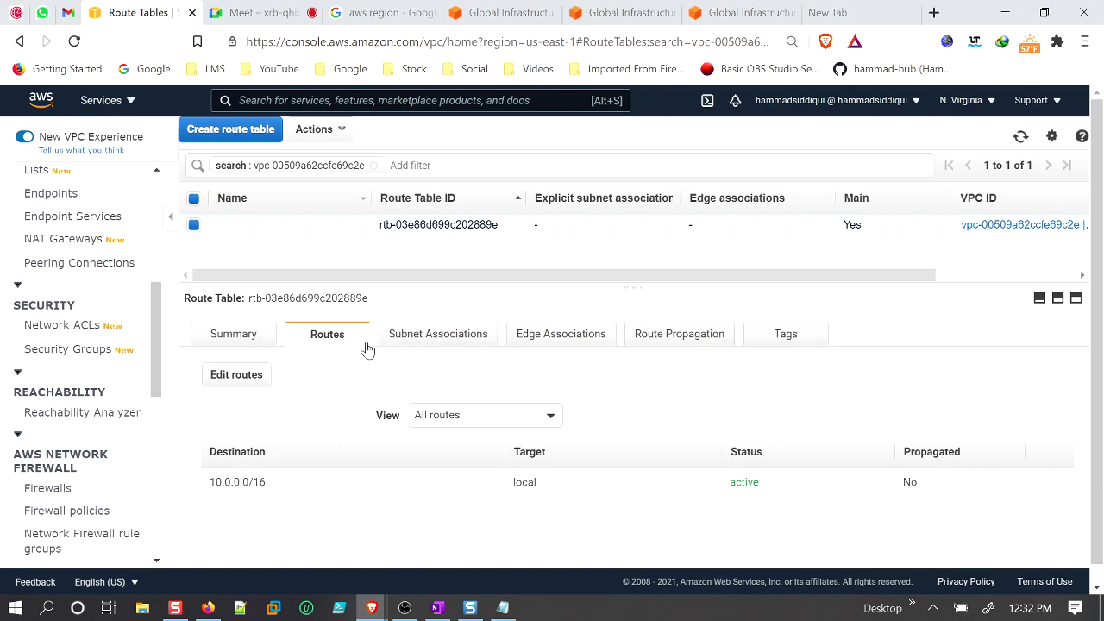
{"action": "left_click_drag", "start_coordinate": [275, 487], "coordinate": [208, 484]}
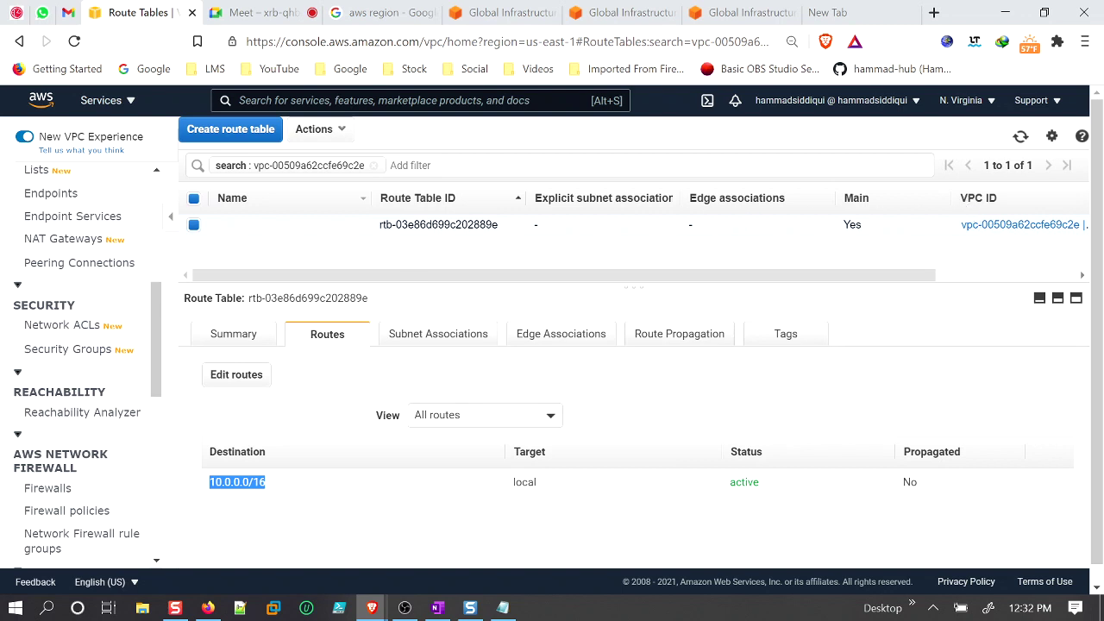
Open the Network ACLs list and examine its names, VPC IDs and inbound rules counts, highlighting the entry belonging to vpc-00509a62ccfe69c2e.
{"action": "left_click", "coordinate": [72, 336]}
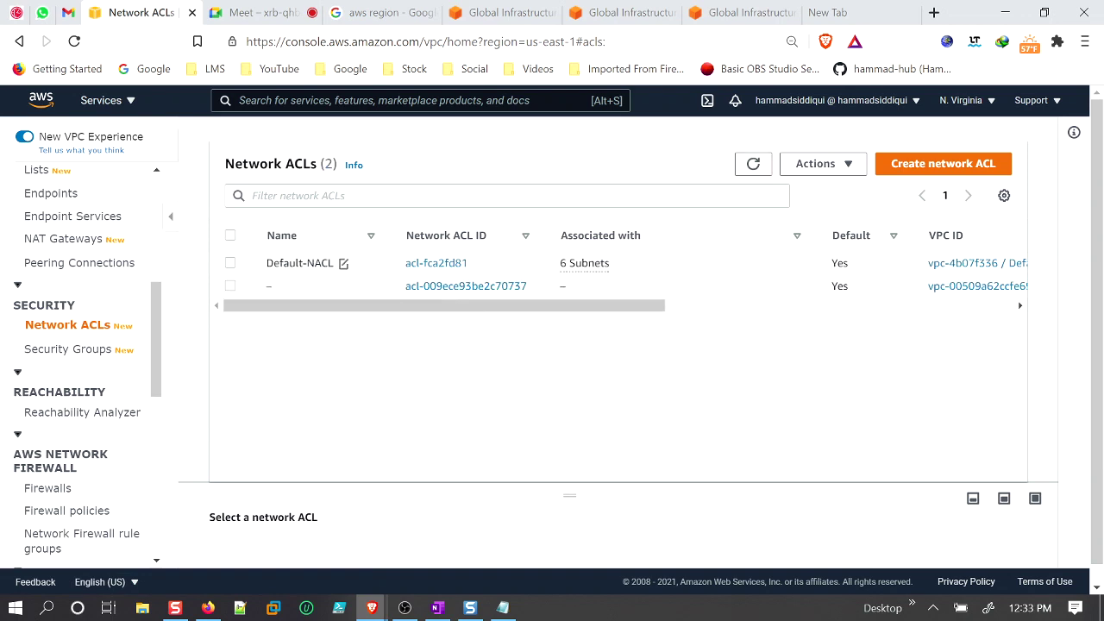
{"action": "left_click_drag", "start_coordinate": [364, 270], "coordinate": [266, 264]}
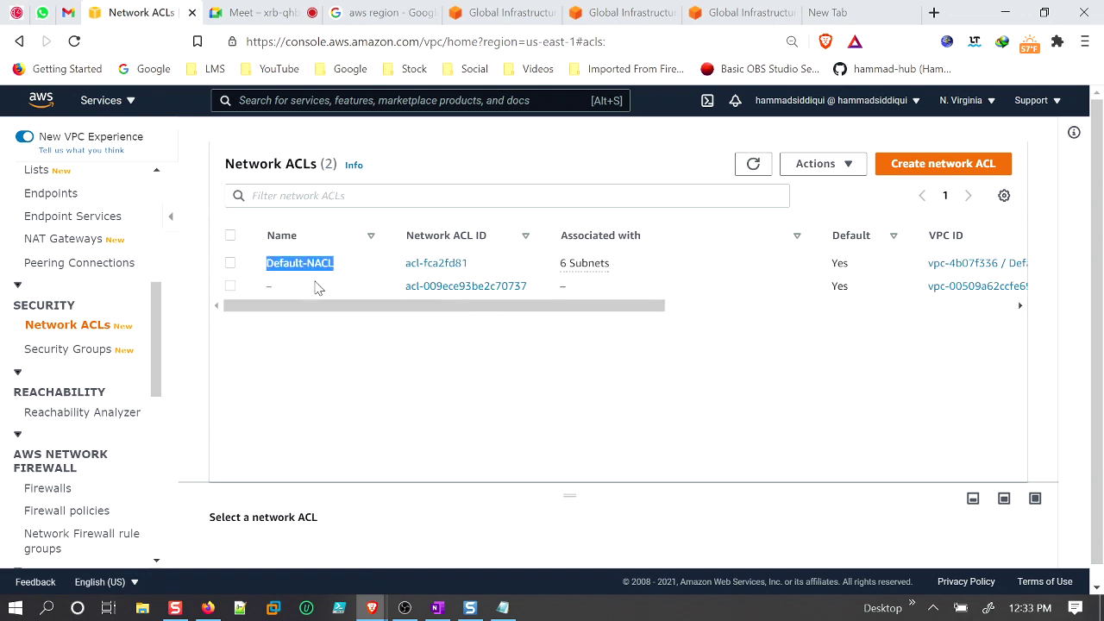
{"action": "left_click_drag", "start_coordinate": [613, 306], "coordinate": [758, 309]}
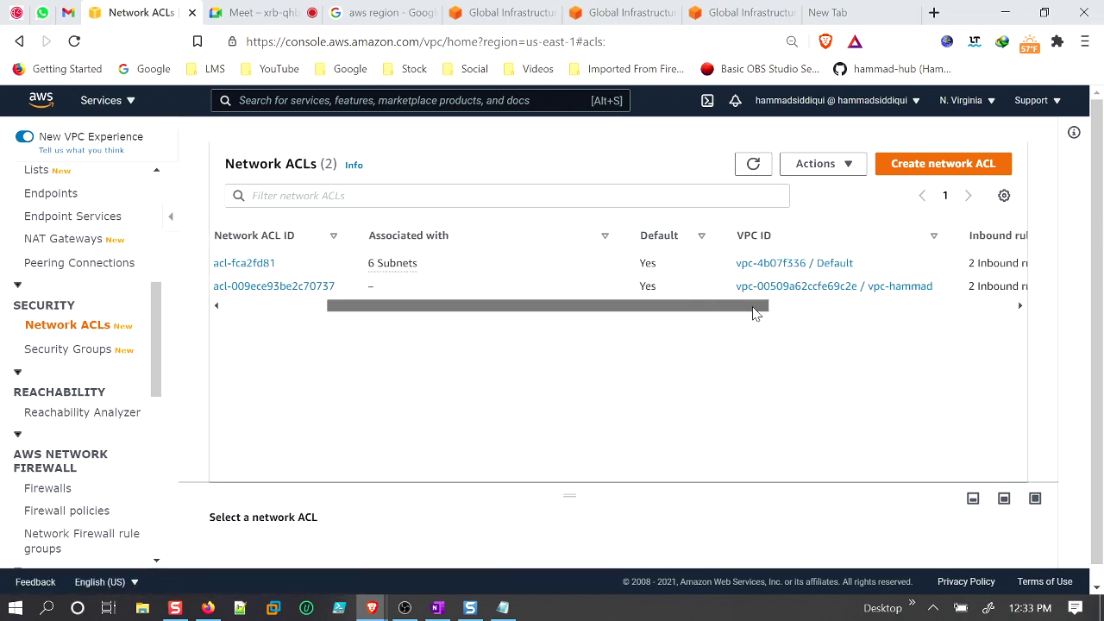
{"action": "left_click_drag", "start_coordinate": [934, 287], "coordinate": [806, 307]}
{"action": "left_click_drag", "start_coordinate": [894, 286], "coordinate": [824, 286]}
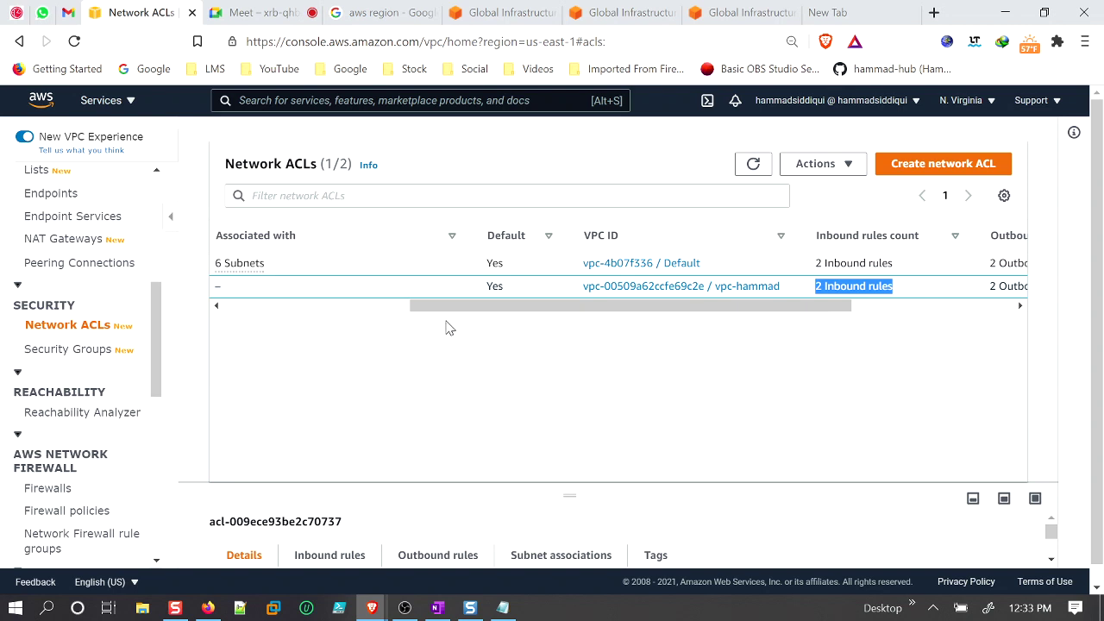
Examine the inbound rules of network ACL acl-009ece93be2c70737 in an enlarged details pane, highlighting the numbered Allow rule.
{"action": "left_click", "coordinate": [354, 318]}
{"action": "scroll", "coordinate": [409, 375], "scroll_direction": "down", "scroll_amount": 1}
{"action": "scroll", "coordinate": [586, 509], "scroll_direction": "down", "scroll_amount": 2}
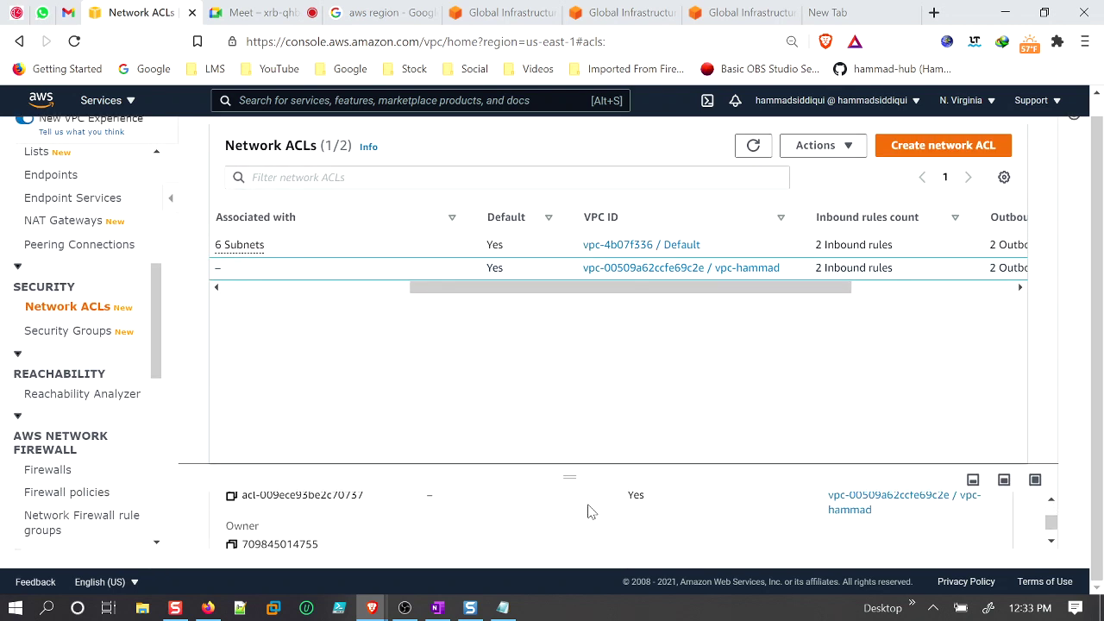
{"action": "scroll", "coordinate": [655, 492], "scroll_direction": "up", "scroll_amount": 2}
{"action": "left_click_drag", "start_coordinate": [570, 442], "coordinate": [578, 398]}
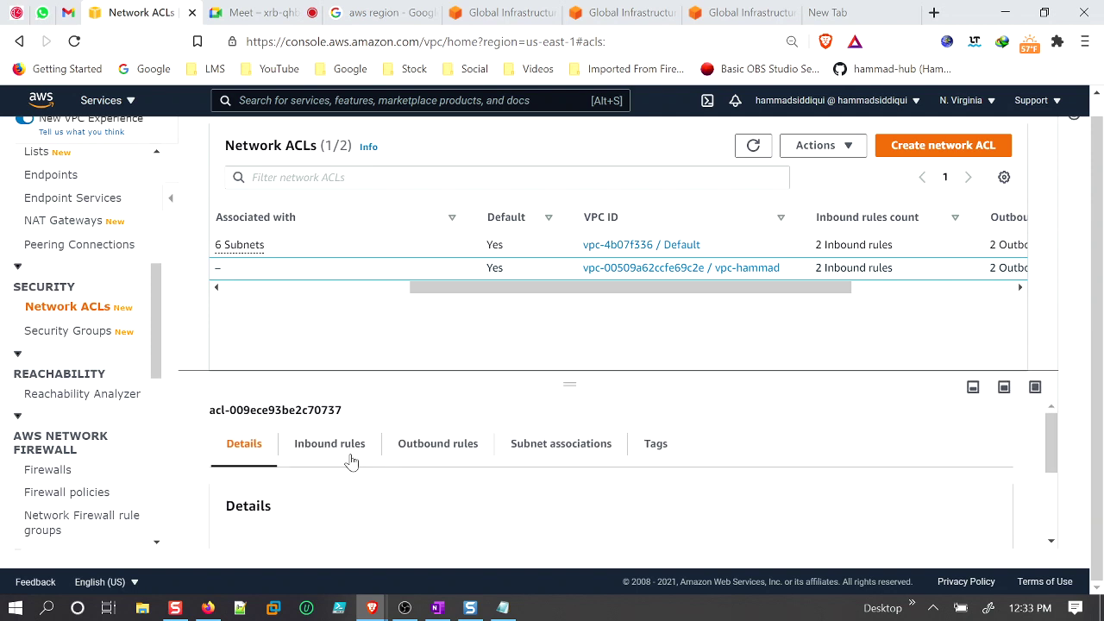
{"action": "left_click", "coordinate": [346, 506]}
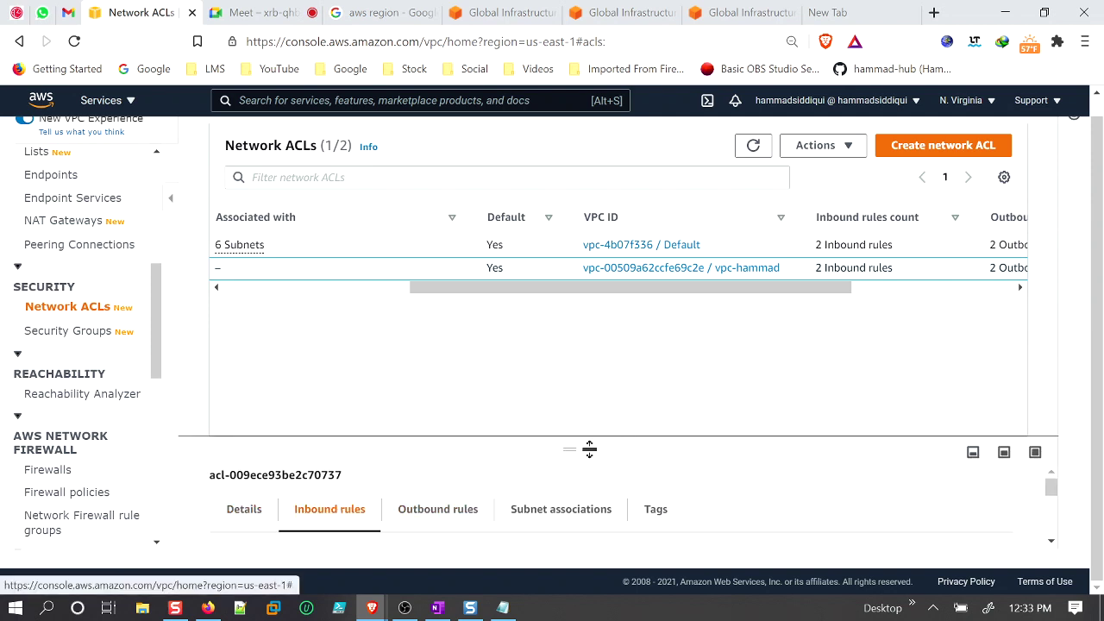
{"action": "left_click_drag", "start_coordinate": [594, 381], "coordinate": [592, 283]}
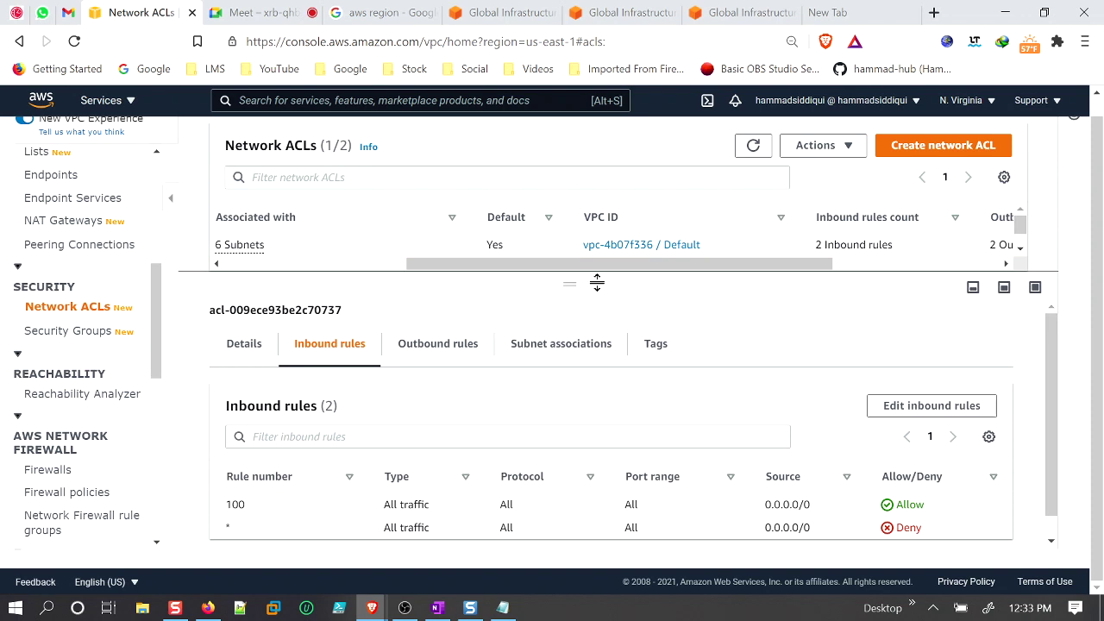
{"action": "left_click_drag", "start_coordinate": [245, 505], "coordinate": [213, 510]}
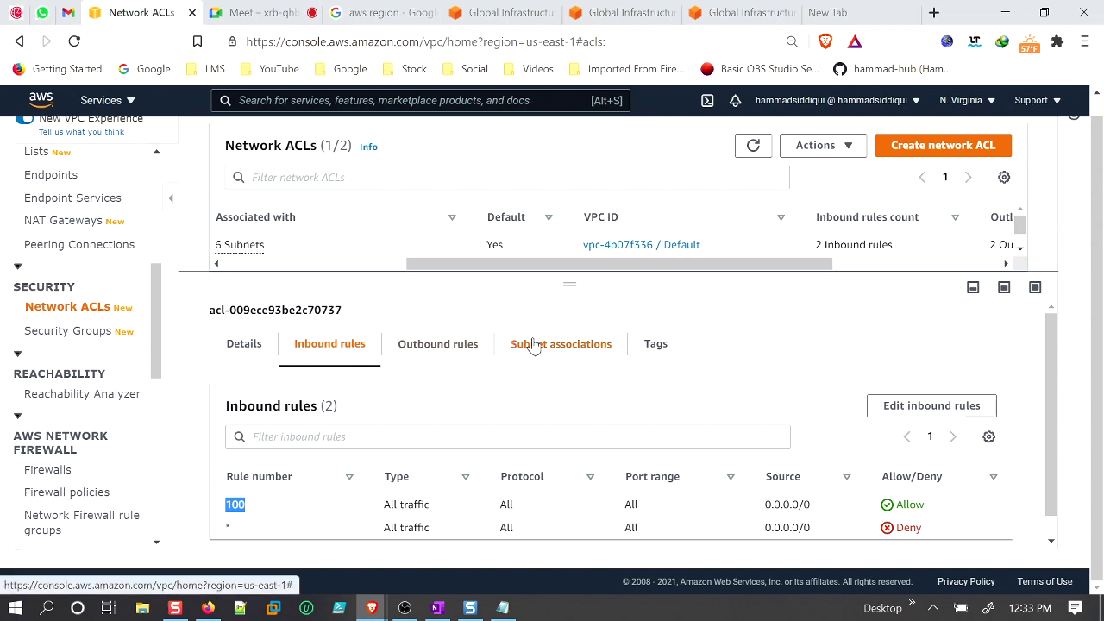
Open the Security Groups list and select the default group sg-01904c6141b3676fb, highlighting its VPC ID.
{"action": "left_click", "coordinate": [66, 337]}
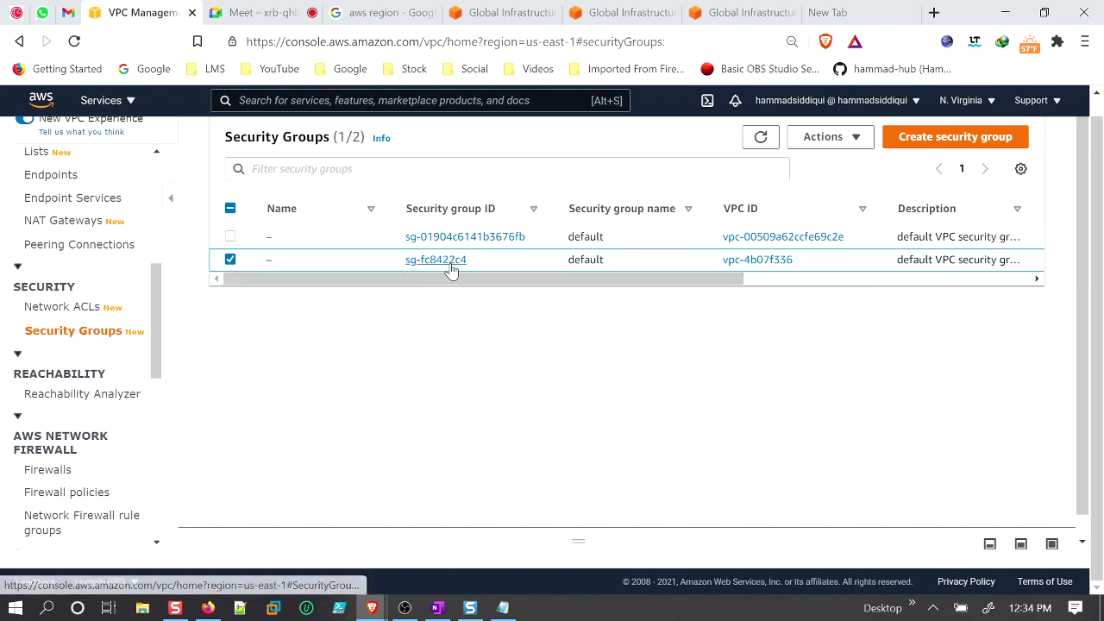
{"action": "left_click_drag", "start_coordinate": [543, 283], "coordinate": [660, 291]}
{"action": "left_click_drag", "start_coordinate": [671, 242], "coordinate": [544, 237]}
{"action": "left_click_drag", "start_coordinate": [509, 278], "coordinate": [352, 300]}
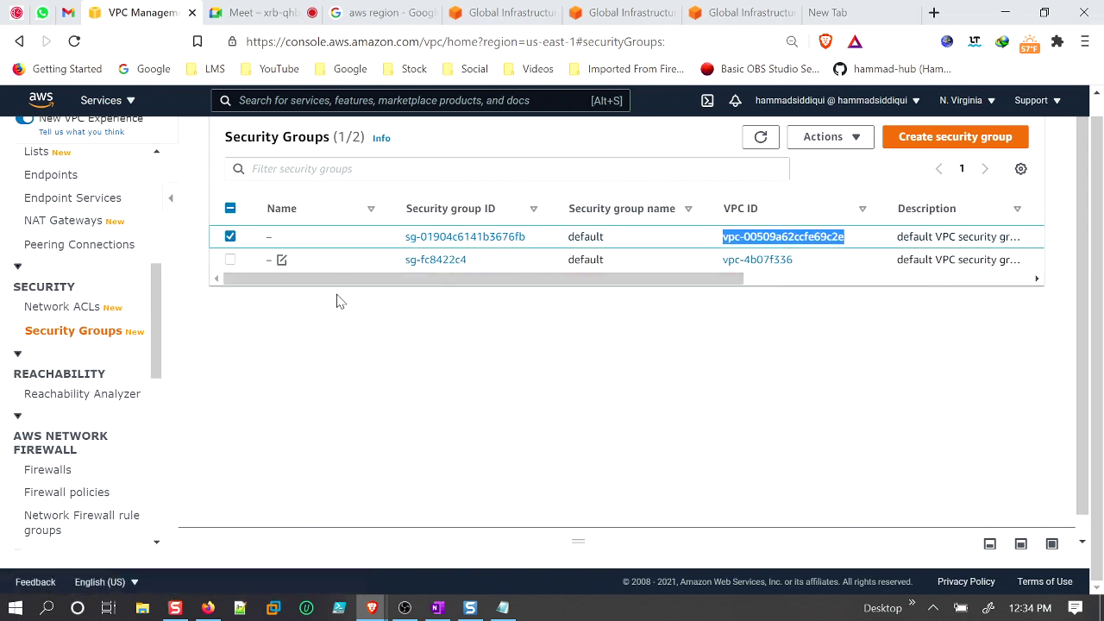
Enlarge the details of security group sg-01904c6141b3676fb, highlight its group ID and copy its VPC ID.
{"action": "left_click_drag", "start_coordinate": [568, 497], "coordinate": [581, 285]}
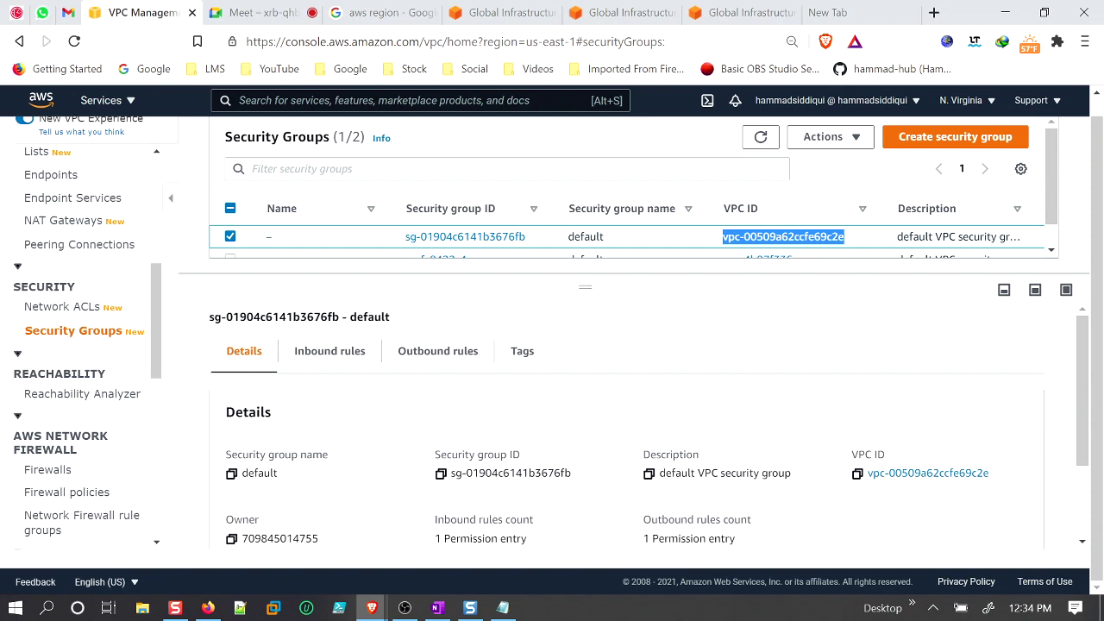
{"action": "left_click_drag", "start_coordinate": [467, 474], "coordinate": [565, 474]}
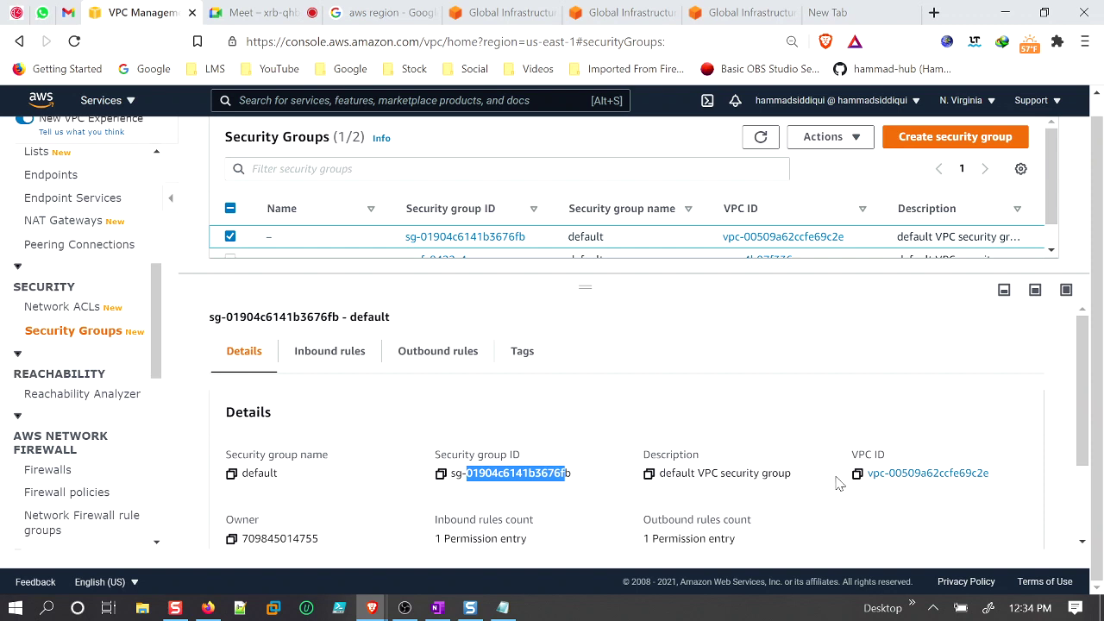
{"action": "left_click_drag", "start_coordinate": [993, 491], "coordinate": [875, 481]}
{"action": "key", "text": "ctrl+c"}
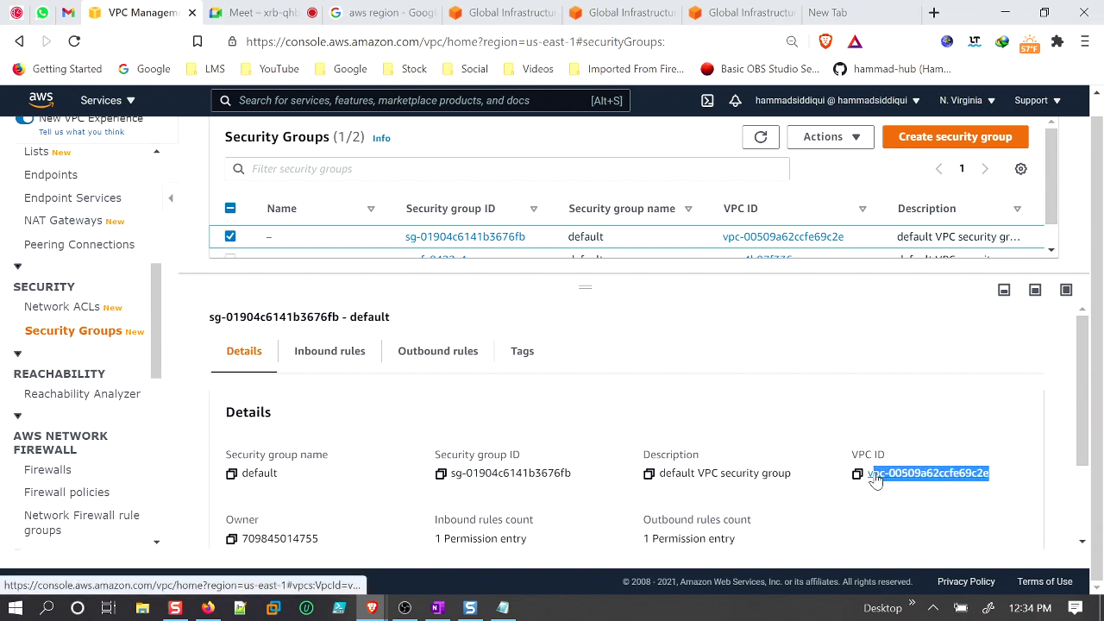
{"action": "scroll", "coordinate": [642, 480], "scroll_direction": "down", "scroll_amount": 1}
{"action": "scroll", "coordinate": [643, 480], "scroll_direction": "up", "scroll_amount": 1}
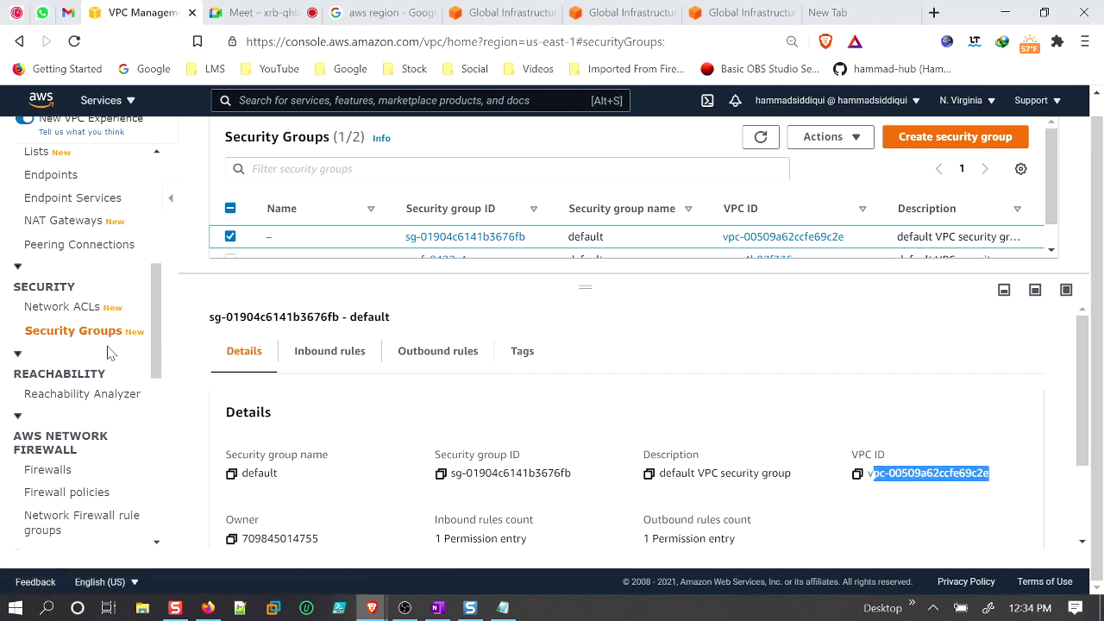
Open the Subnets list, filter it by VPC ID vpc-00509a62ccfe69c2e, and clear the filter.
{"action": "scroll", "coordinate": [156, 265], "scroll_direction": "up", "scroll_amount": 4}
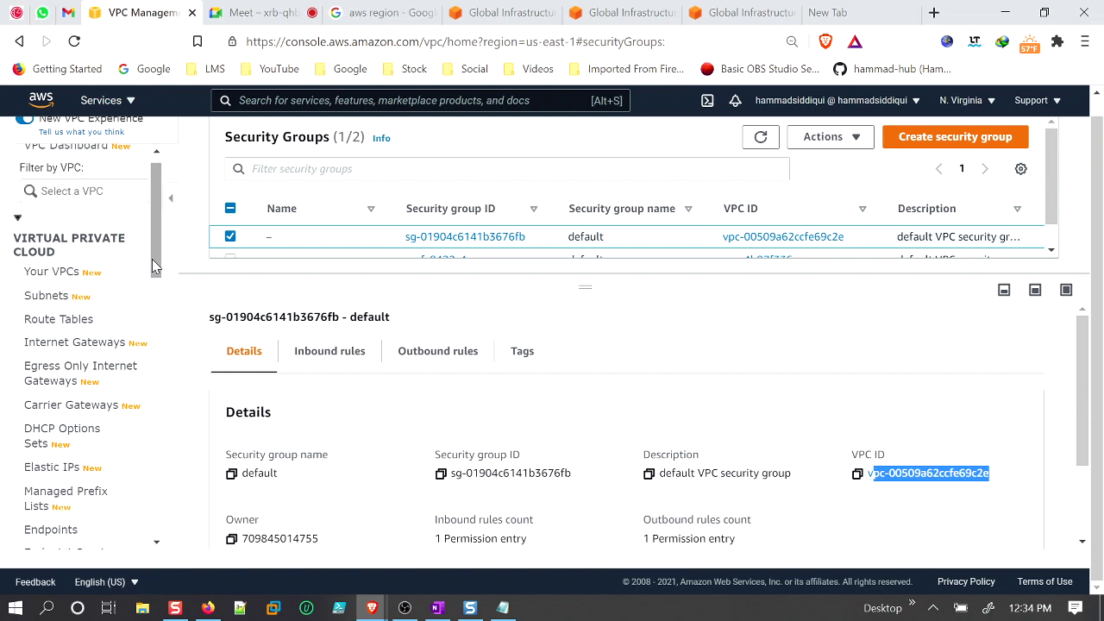
{"action": "left_click", "coordinate": [47, 302]}
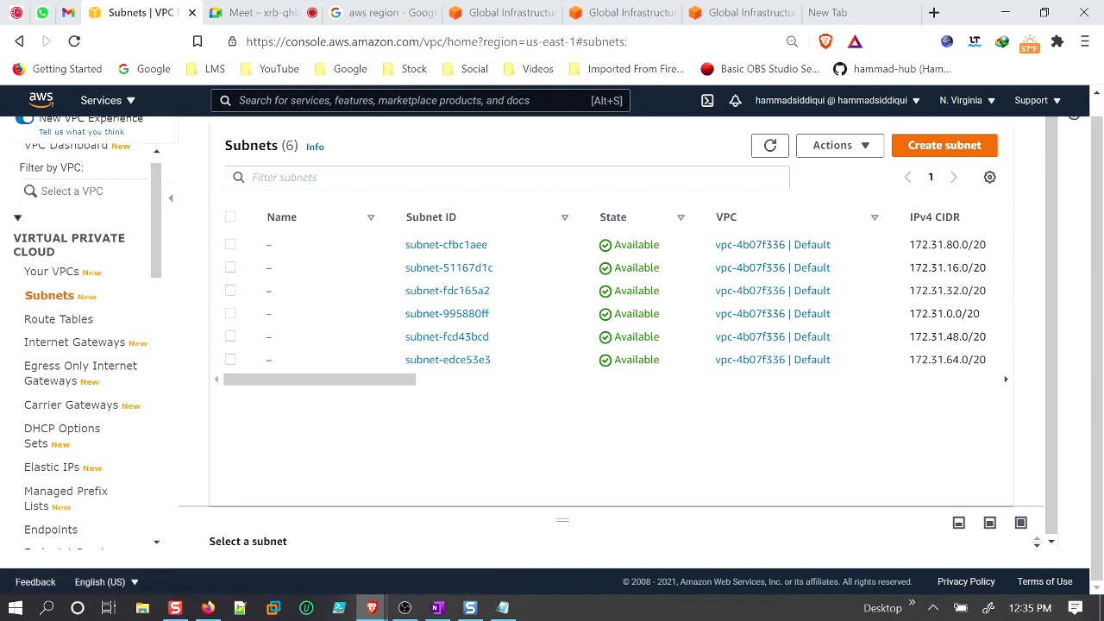
{"action": "left_click", "coordinate": [285, 177]}
{"action": "key", "text": "ctrl+v"}
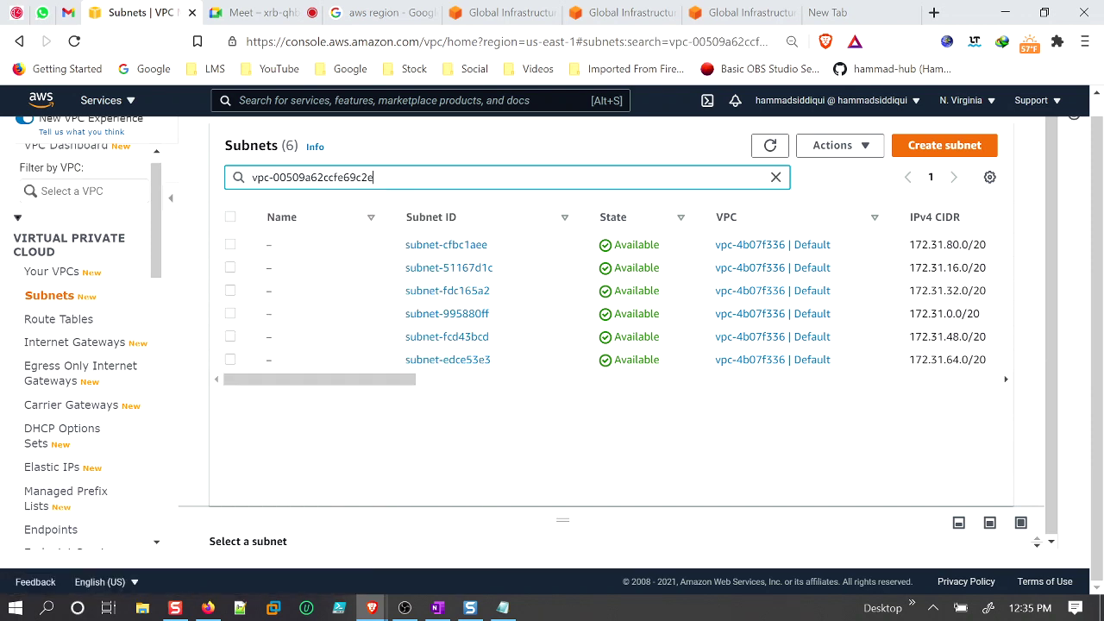
{"action": "key", "text": "Return"}
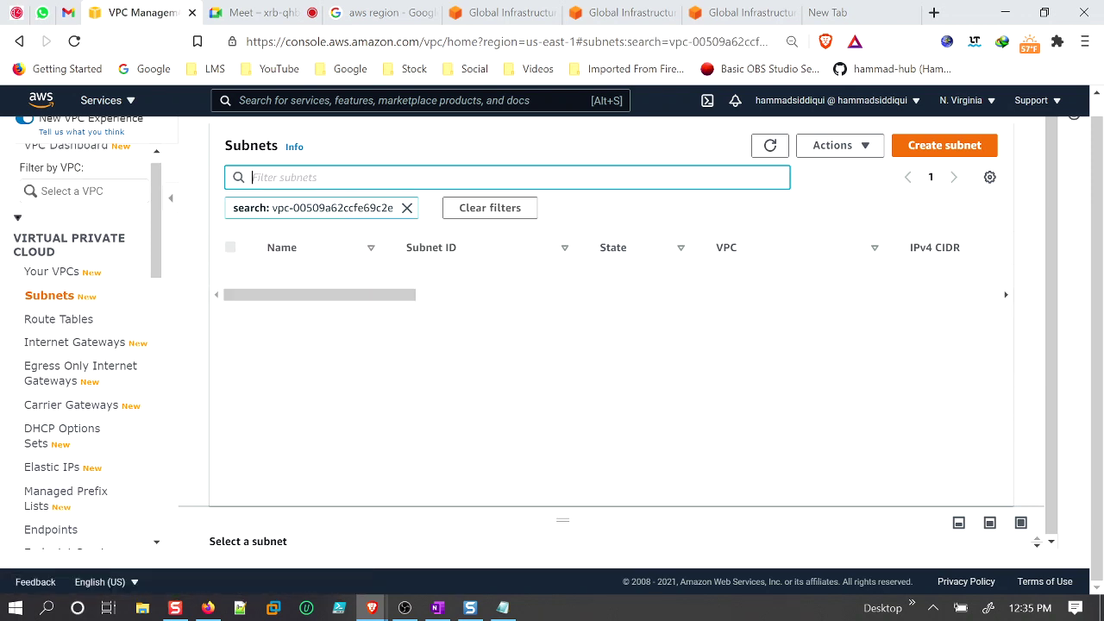
{"action": "left_click", "coordinate": [407, 209]}
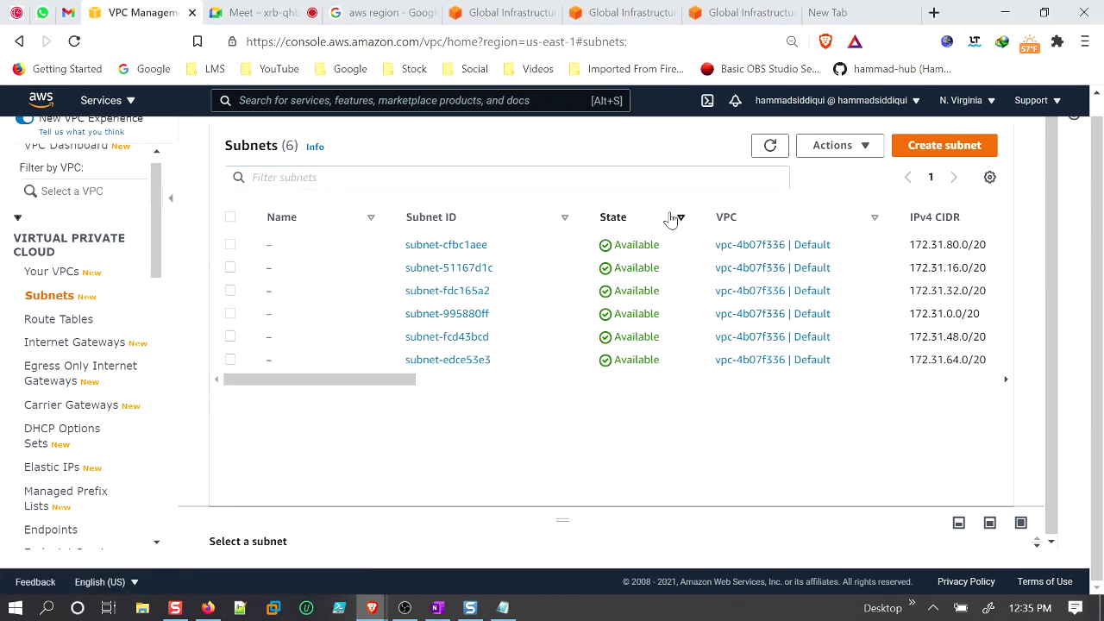
Start creating a subnet in VPC vpc-00509a62ccfe69c2e and highlight the VPC's associated IPv4 CIDR.
{"action": "left_click", "coordinate": [939, 154]}
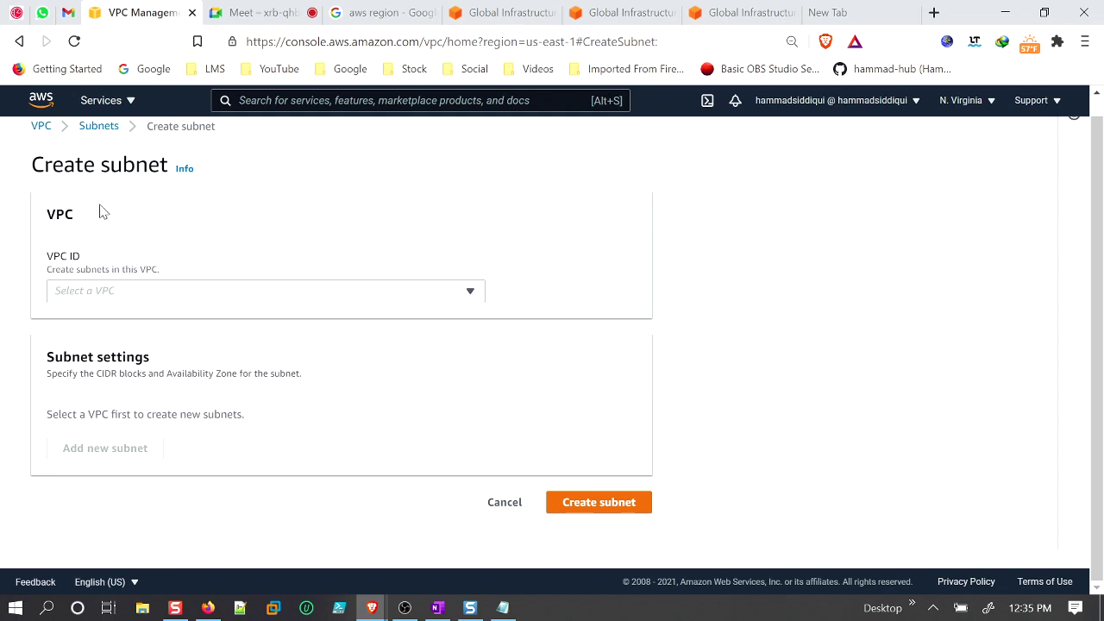
{"action": "left_click_drag", "start_coordinate": [48, 214], "coordinate": [81, 263]}
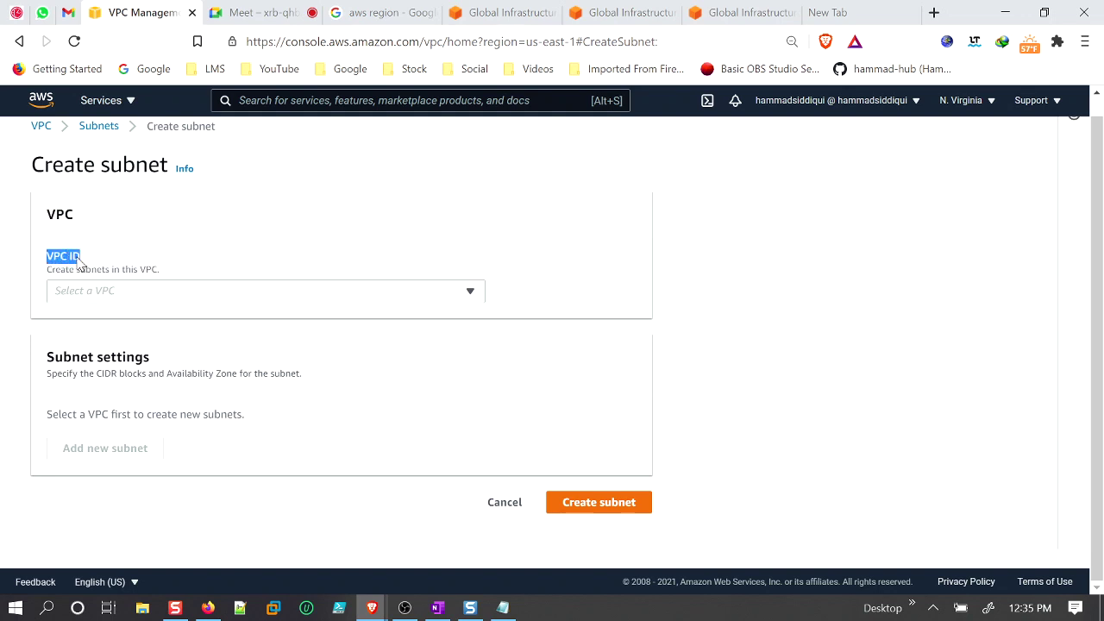
{"action": "left_click", "coordinate": [480, 295]}
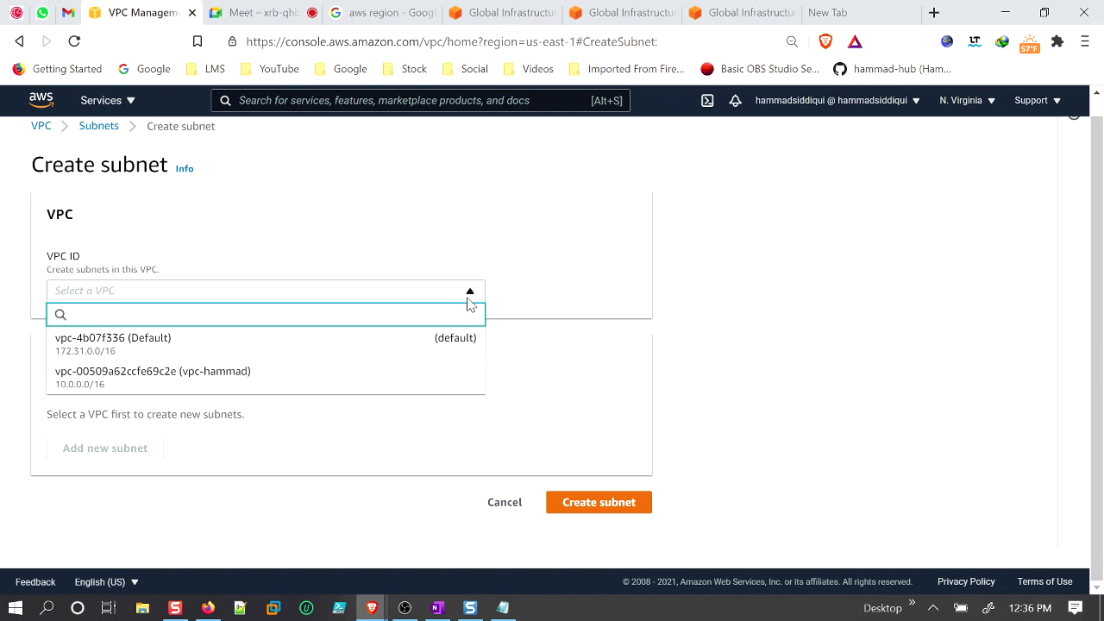
{"action": "left_click", "coordinate": [194, 384]}
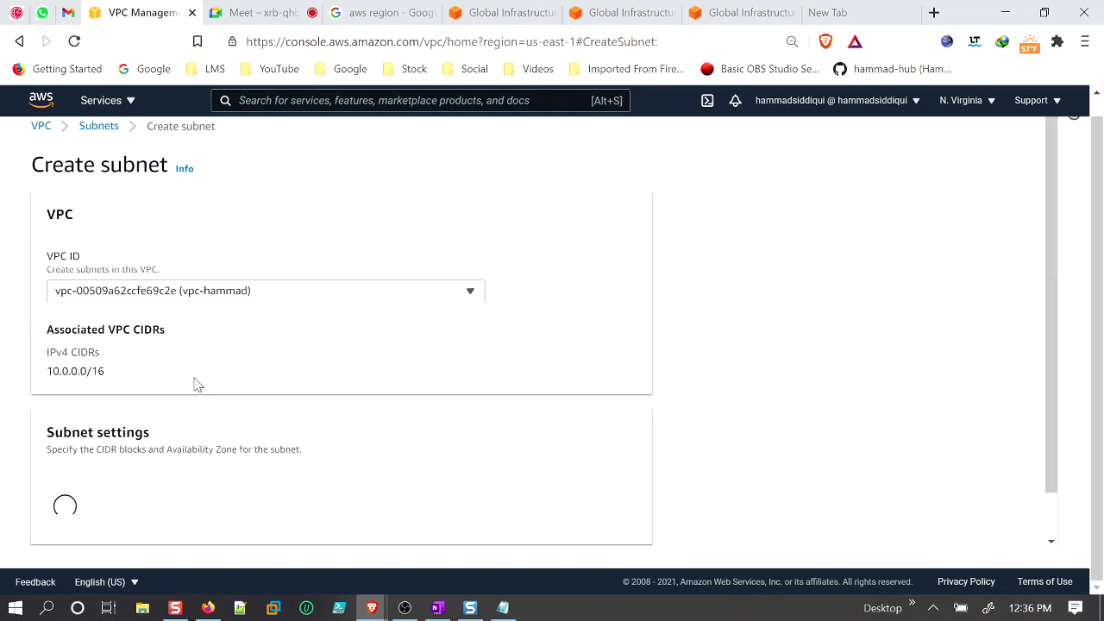
{"action": "left_click", "coordinate": [325, 296]}
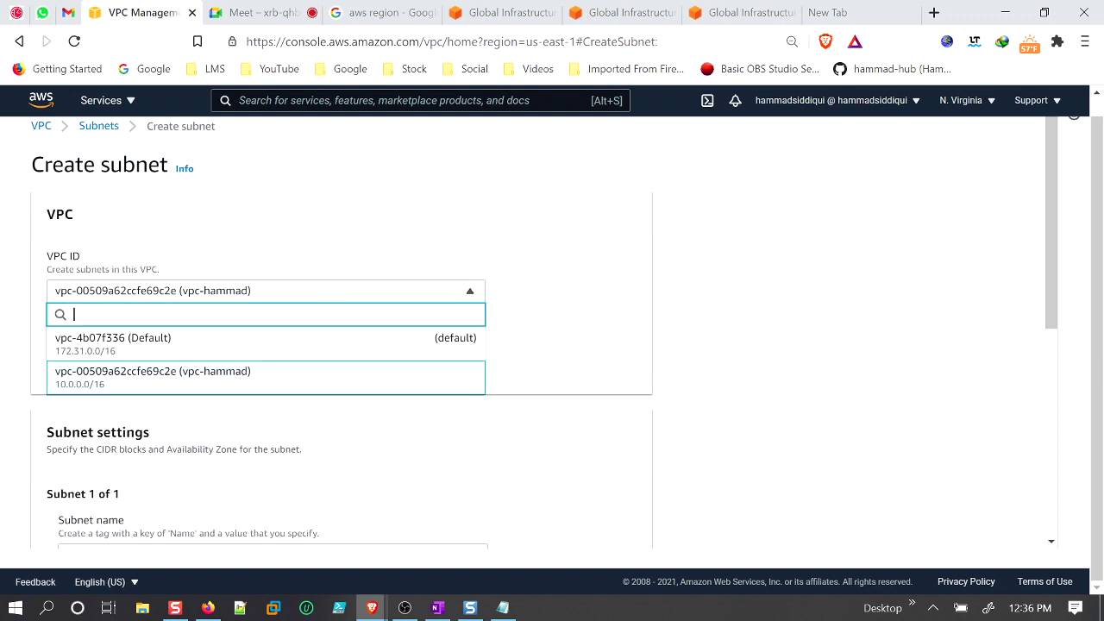
{"action": "left_click", "coordinate": [215, 383]}
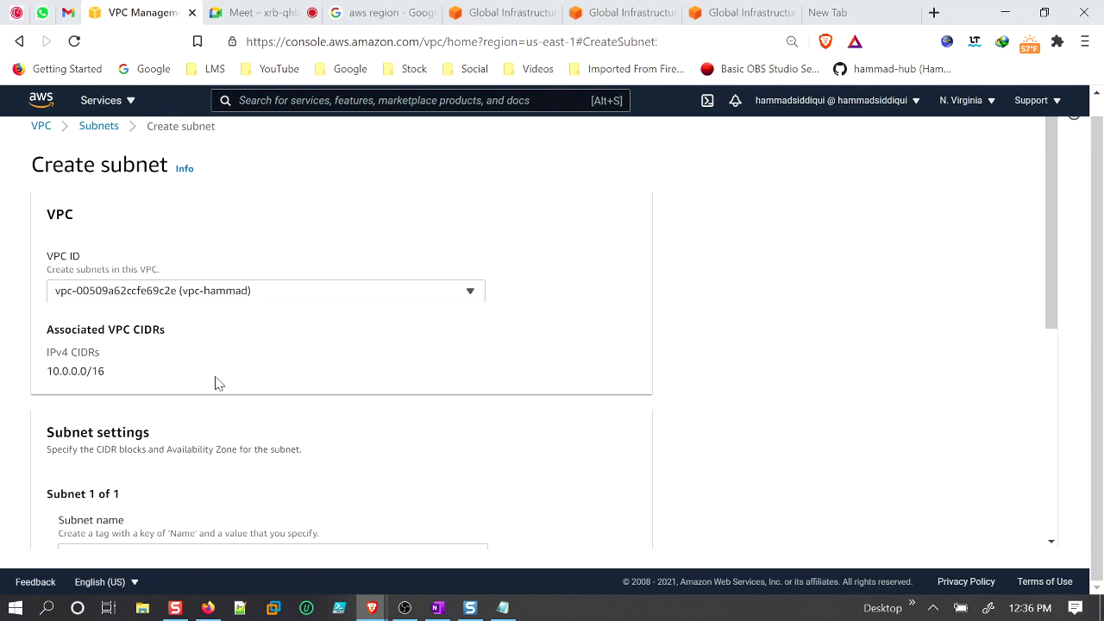
{"action": "scroll", "coordinate": [231, 378], "scroll_direction": "down", "scroll_amount": 1}
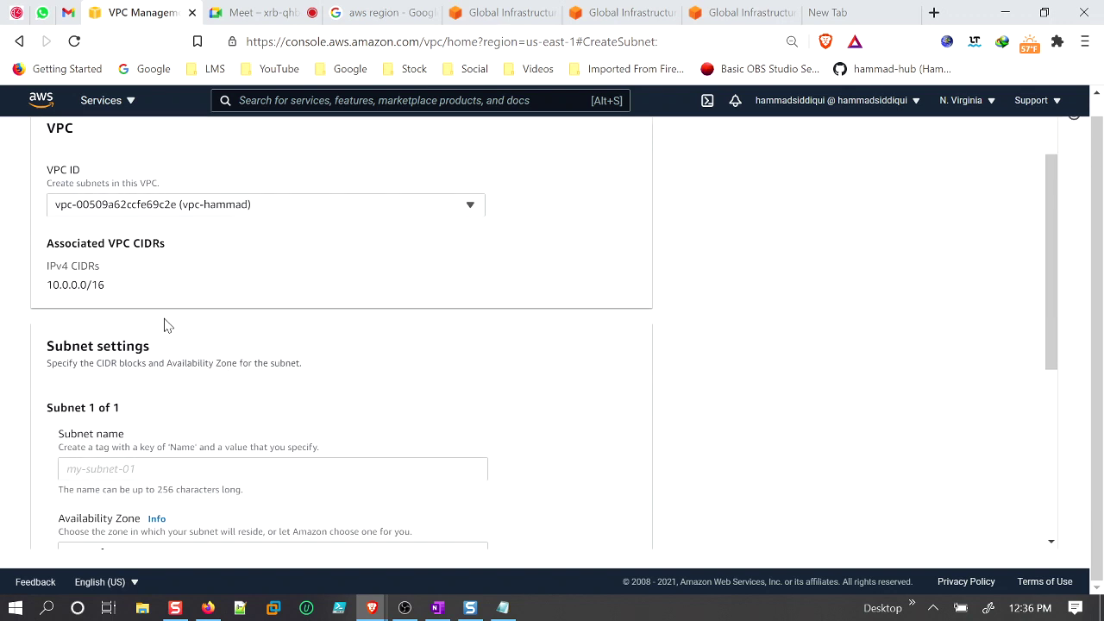
{"action": "left_click_drag", "start_coordinate": [112, 290], "coordinate": [44, 296]}
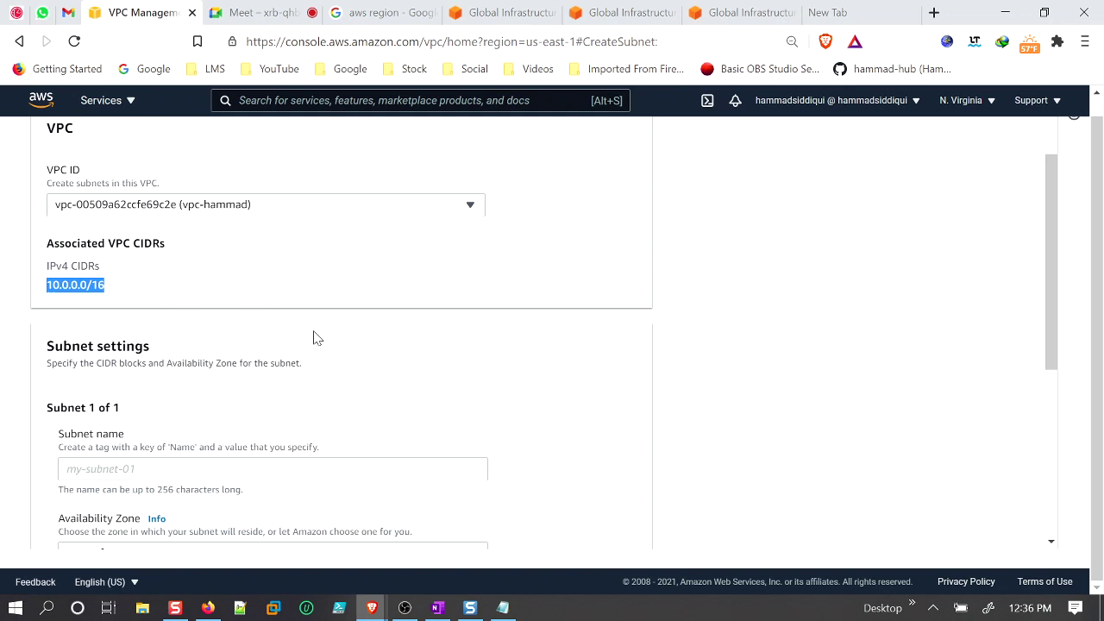
Name the first subnet "public-" plus the account owner's first name, and place it in availability zone us-east-1a.
{"action": "scroll", "coordinate": [316, 338], "scroll_direction": "down", "scroll_amount": 1}
{"action": "scroll", "coordinate": [315, 337], "scroll_direction": "down", "scroll_amount": 1}
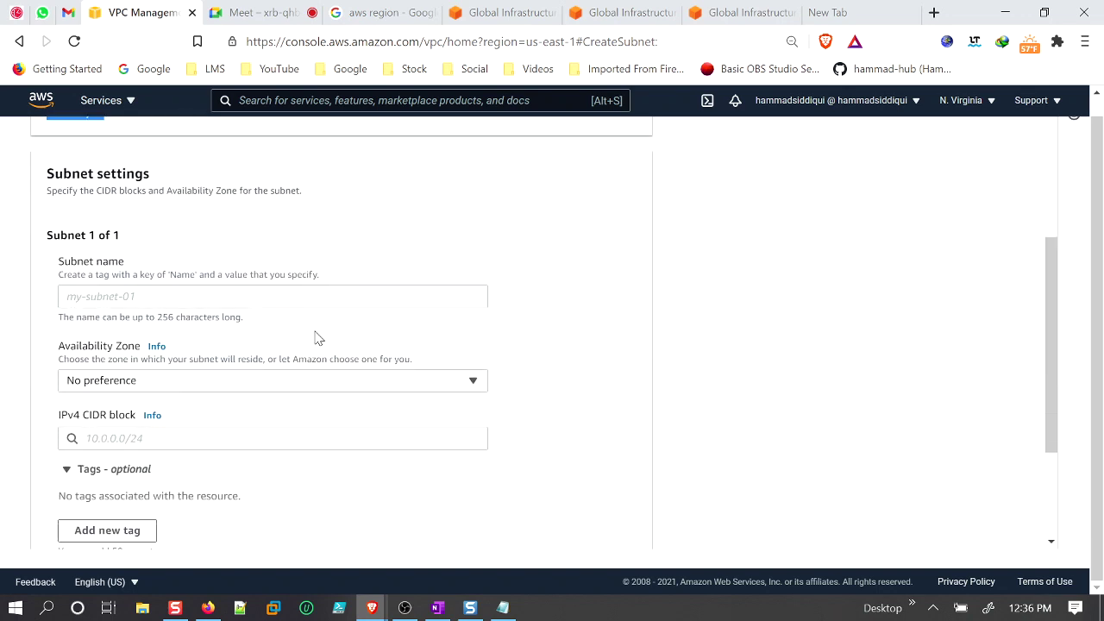
{"action": "left_click", "coordinate": [129, 295]}
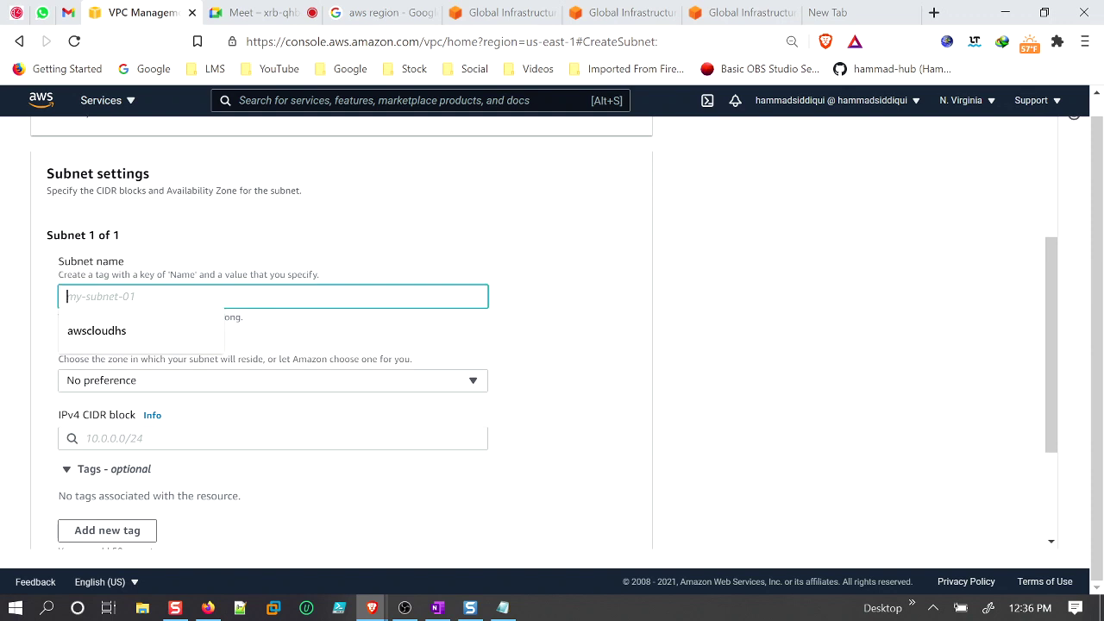
{"action": "type", "text": "pub"}
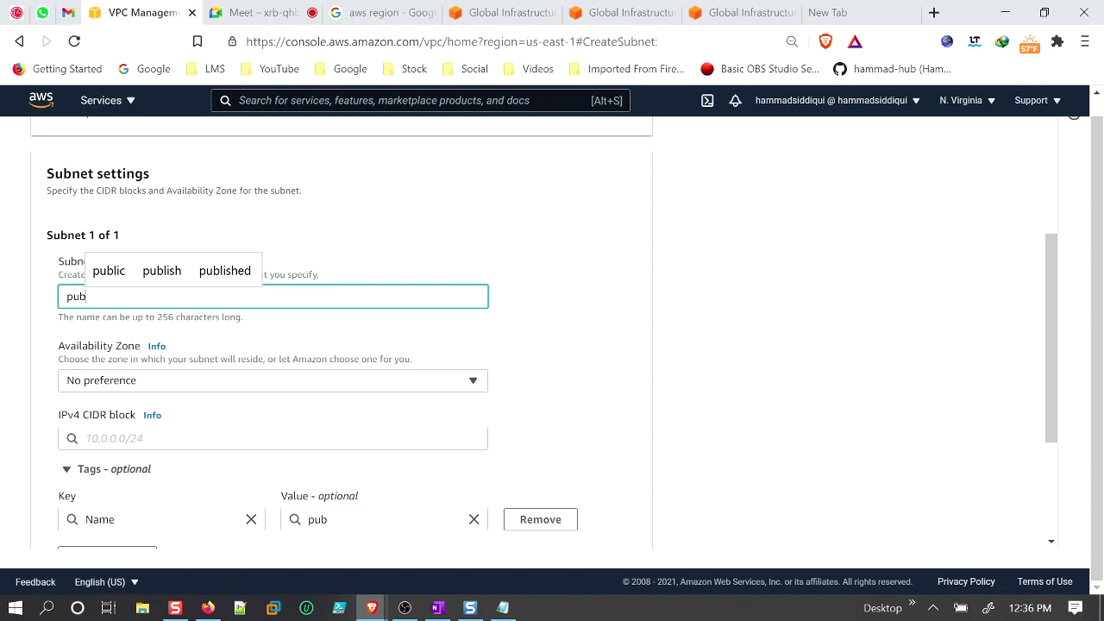
{"action": "type", "text": "lic"}
{"action": "key", "text": "BackSpace"}
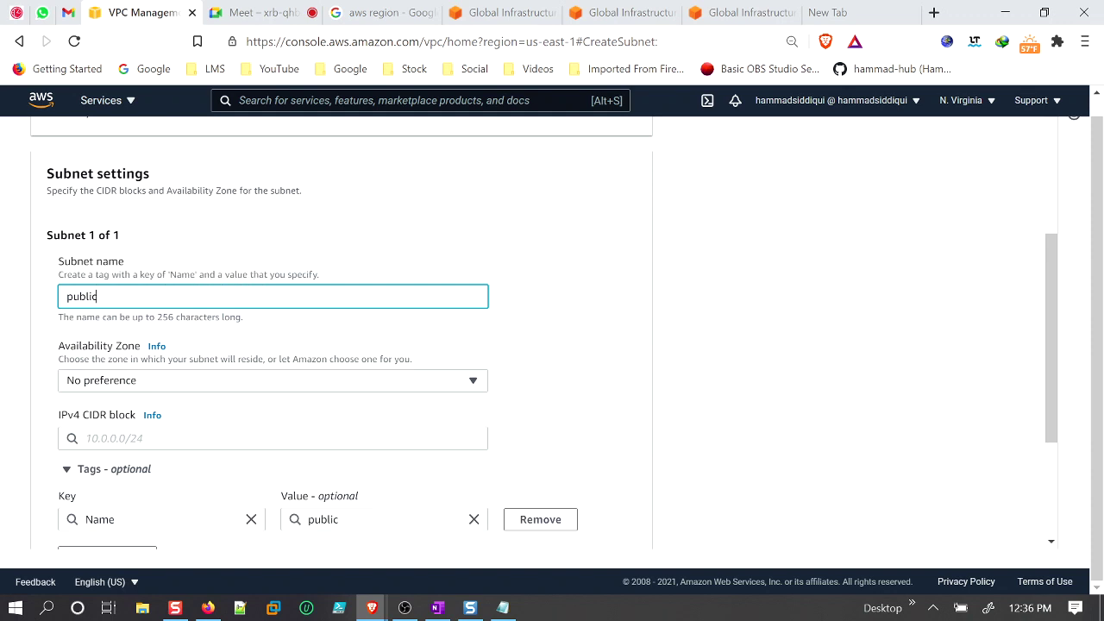
{"action": "type", "text": "-hammad"}
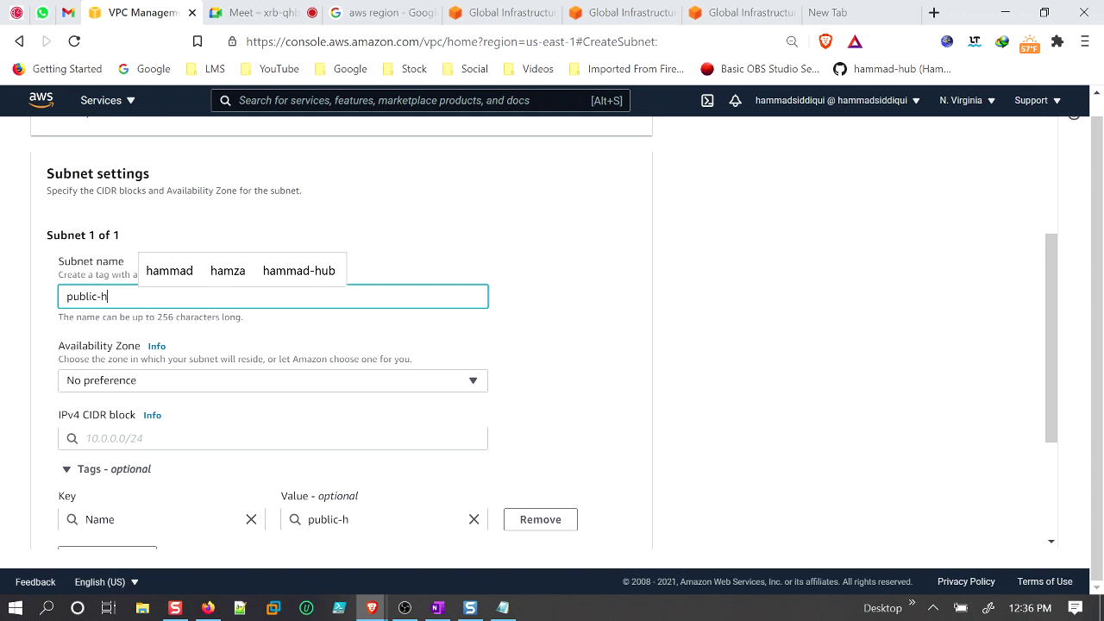
{"action": "left_click", "coordinate": [239, 389]}
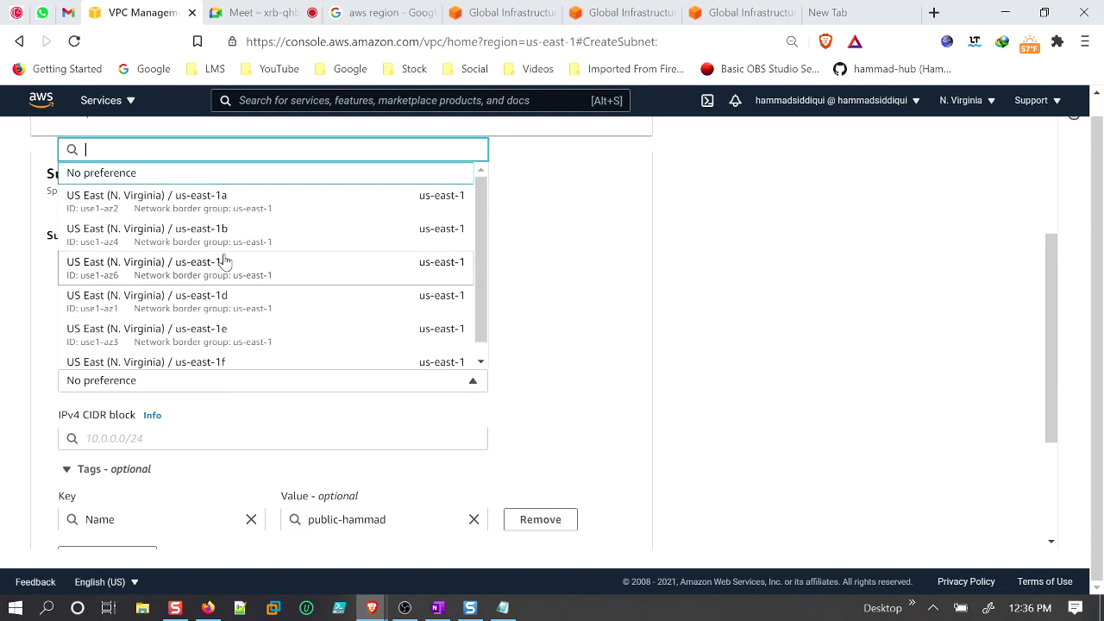
{"action": "left_click", "coordinate": [231, 209]}
Set the first subnet's IPv4 CIDR block to 10.0.1.0/24.
{"action": "scroll", "coordinate": [340, 380], "scroll_direction": "down", "scroll_amount": 1}
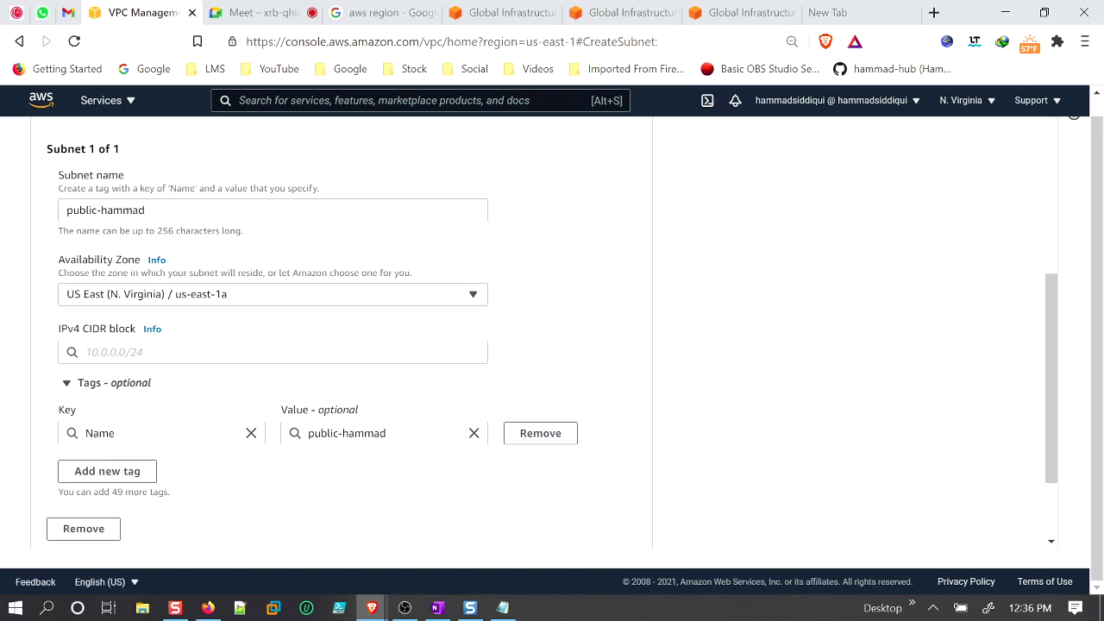
{"action": "left_click", "coordinate": [272, 352]}
{"action": "type", "text": "10.0.0"}
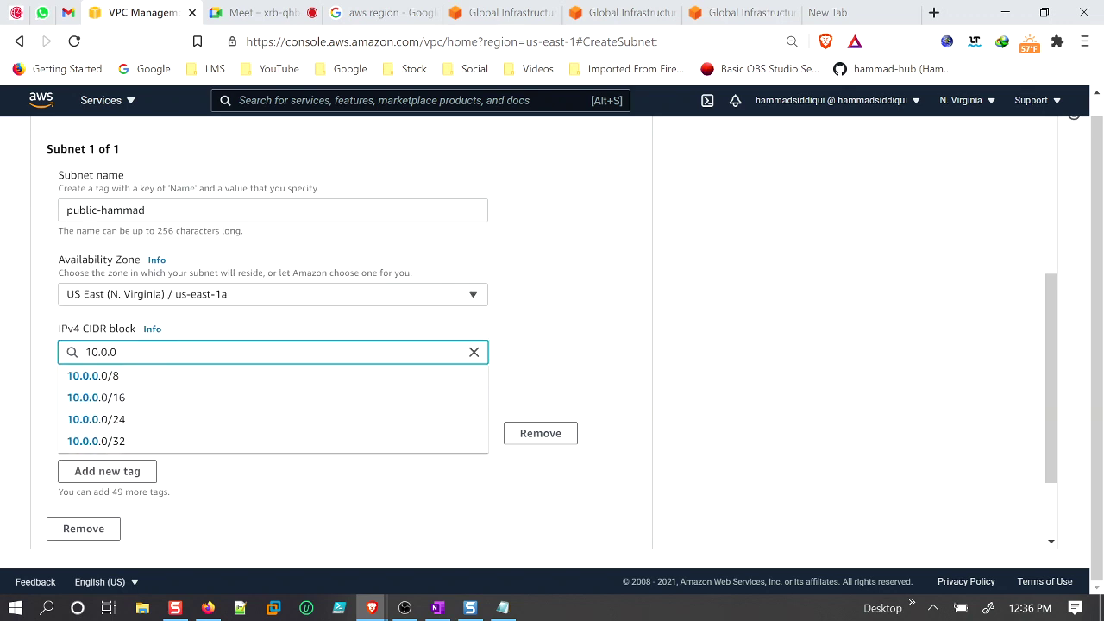
{"action": "type", "text": ".1/"}
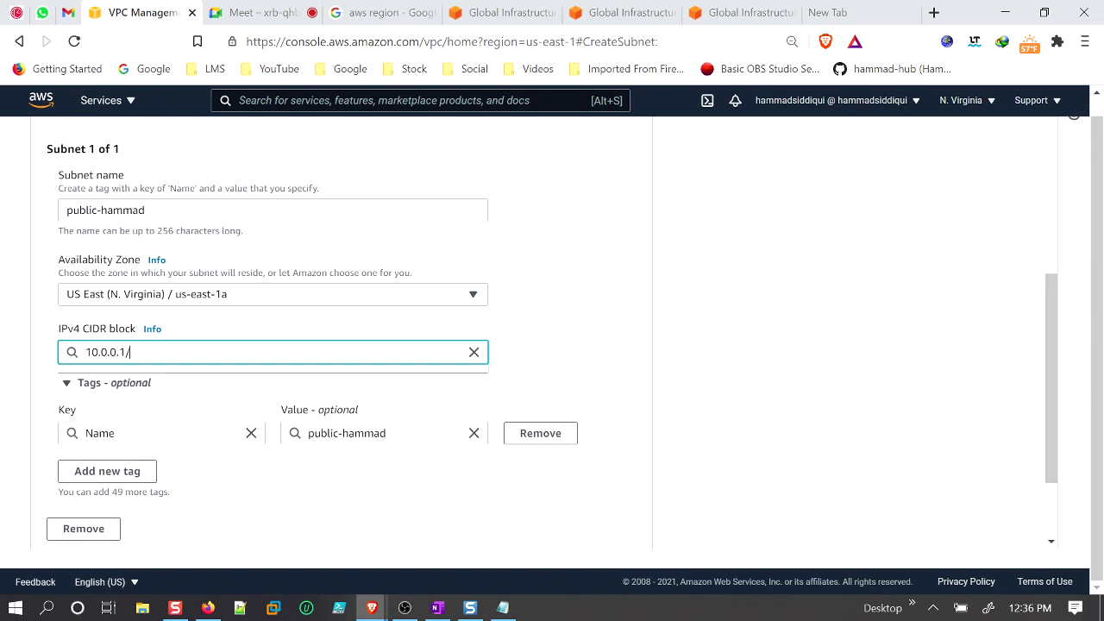
{"action": "key", "text": "BackSpace"}
{"action": "key", "text": "BackSpace"}
{"action": "key", "text": "BackSpace"}
{"action": "type", "text": "1"}
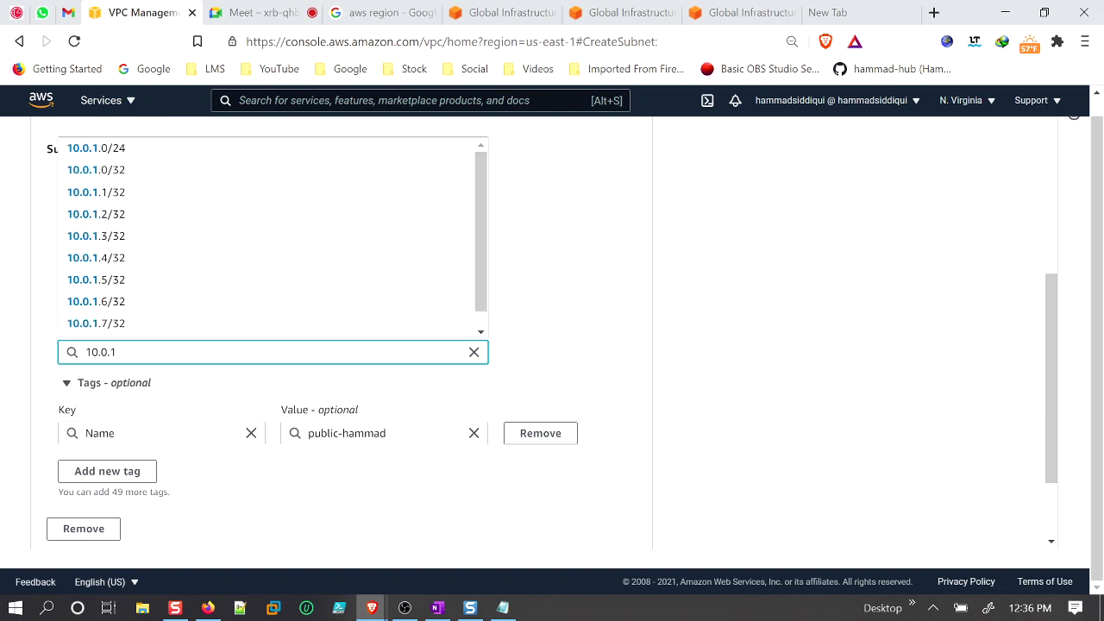
{"action": "type", "text": ".0/"}
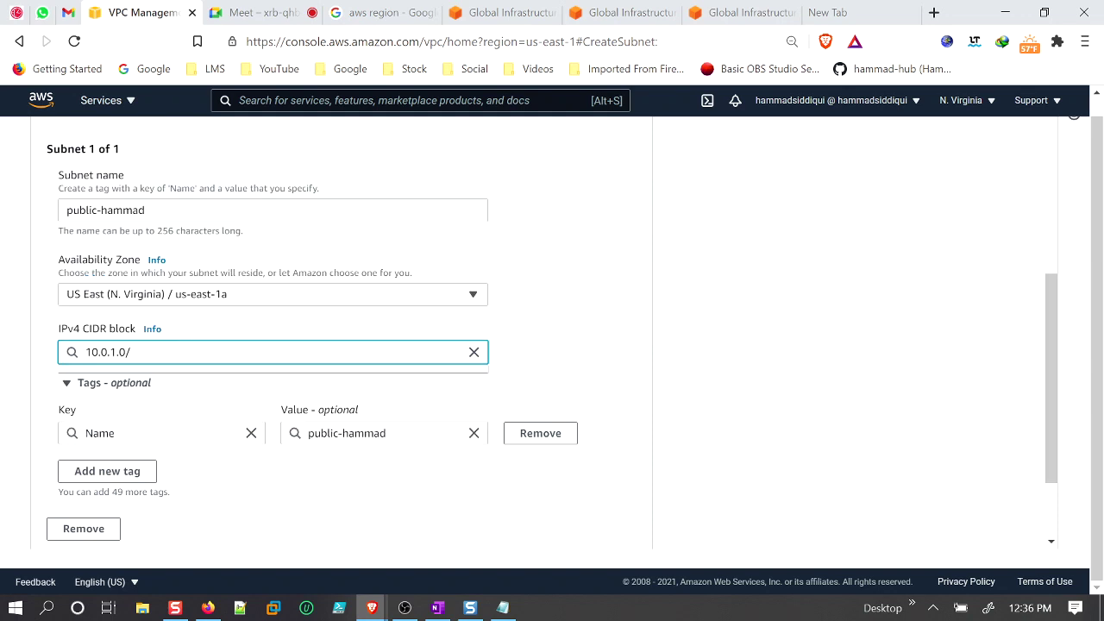
{"action": "key", "text": "BackSpace"}
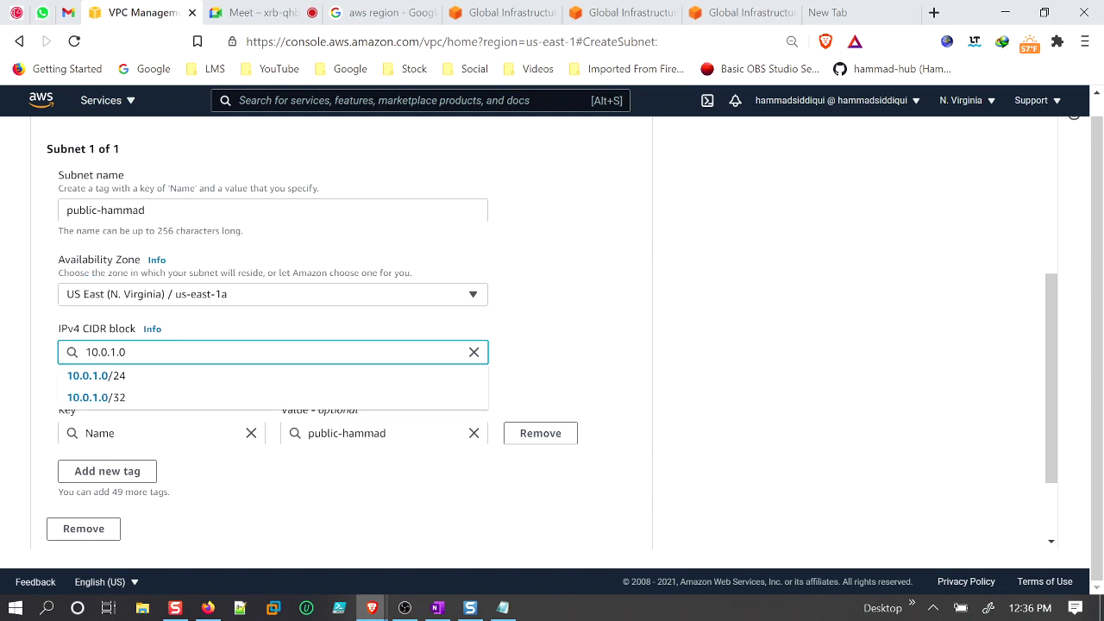
{"action": "left_click", "coordinate": [86, 376]}
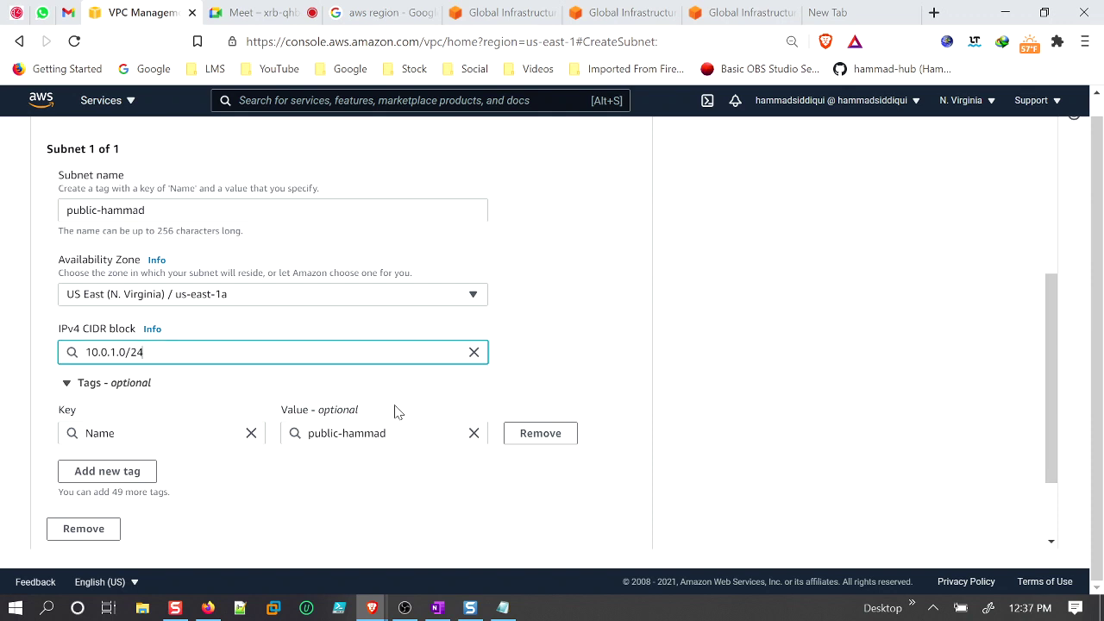
Check the first subnet's Name tag value and add a second subnet entry to the form.
{"action": "scroll", "coordinate": [798, 291], "scroll_direction": "down", "scroll_amount": 1}
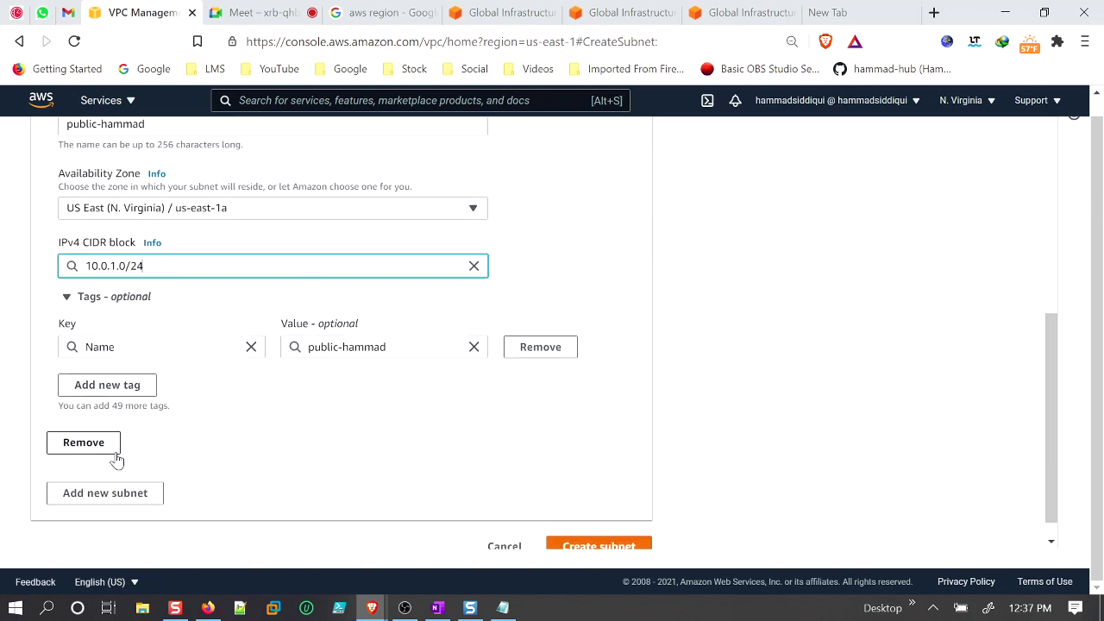
{"action": "left_click", "coordinate": [362, 346]}
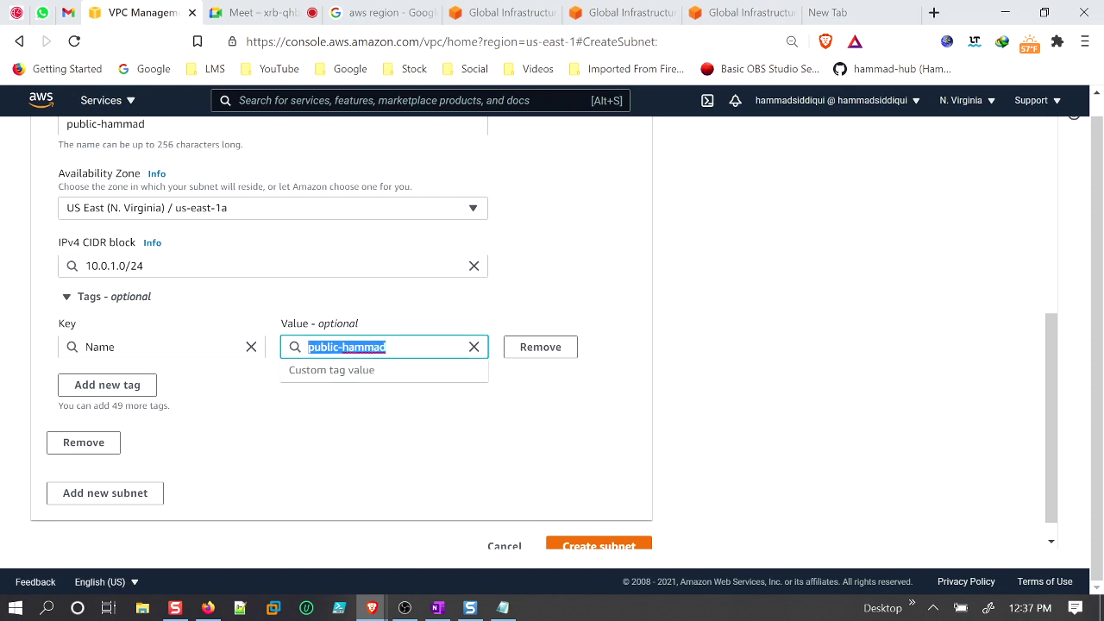
{"action": "left_click", "coordinate": [109, 493]}
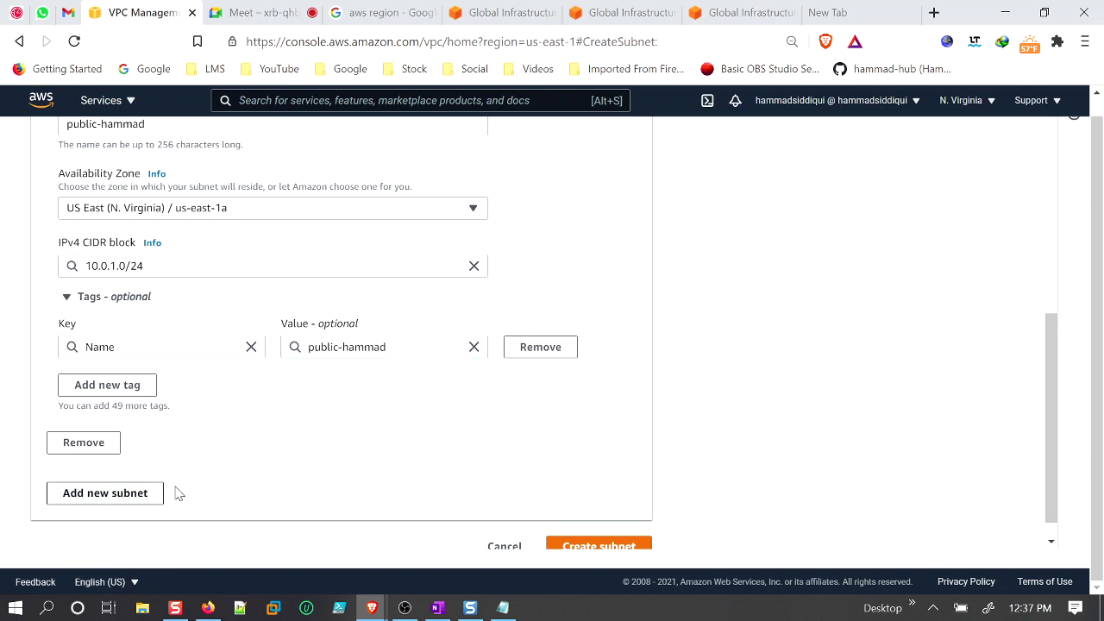
{"action": "scroll", "coordinate": [245, 462], "scroll_direction": "down", "scroll_amount": 3}
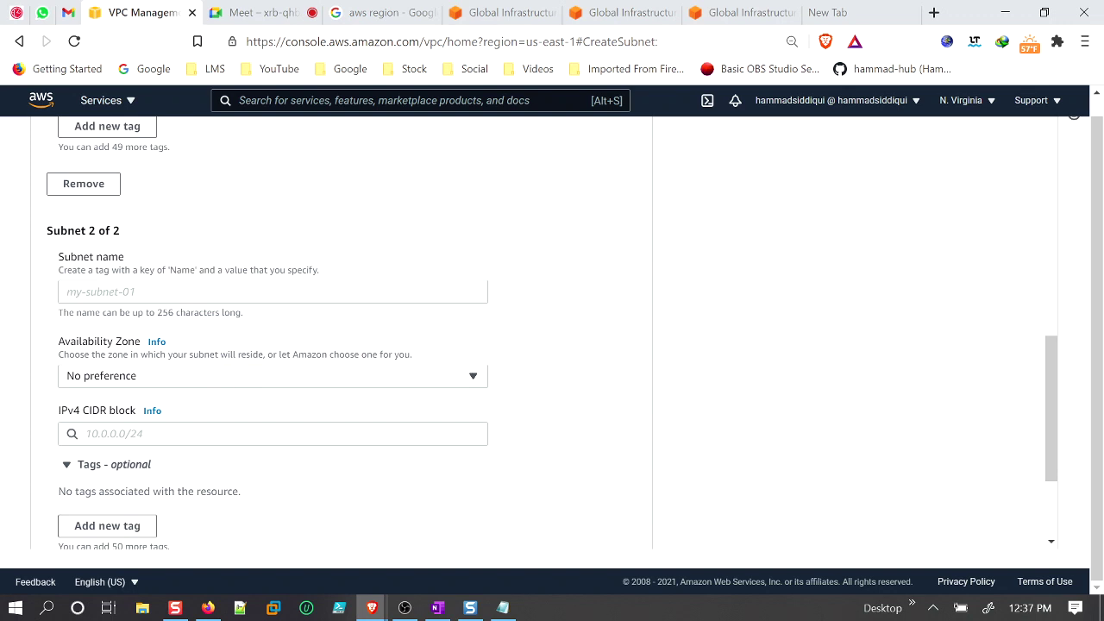
Name the second subnet with the prefix "private-" followed by the owner's first name.
{"action": "left_click", "coordinate": [194, 292]}
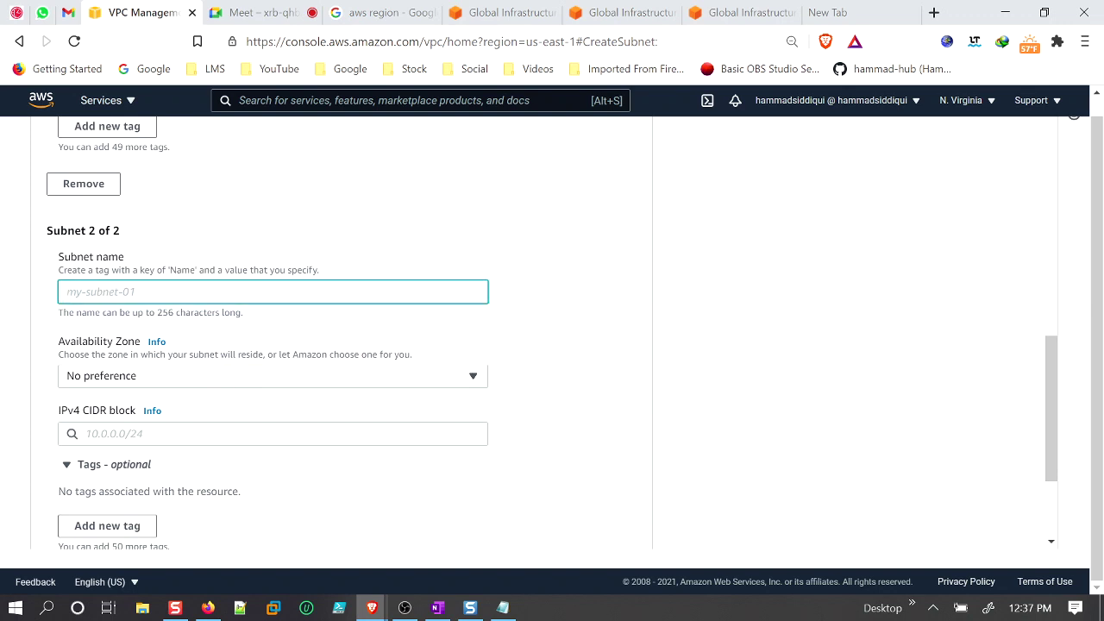
{"action": "scroll", "coordinate": [250, 259], "scroll_direction": "up", "scroll_amount": 4}
{"action": "scroll", "coordinate": [141, 239], "scroll_direction": "down", "scroll_amount": 3}
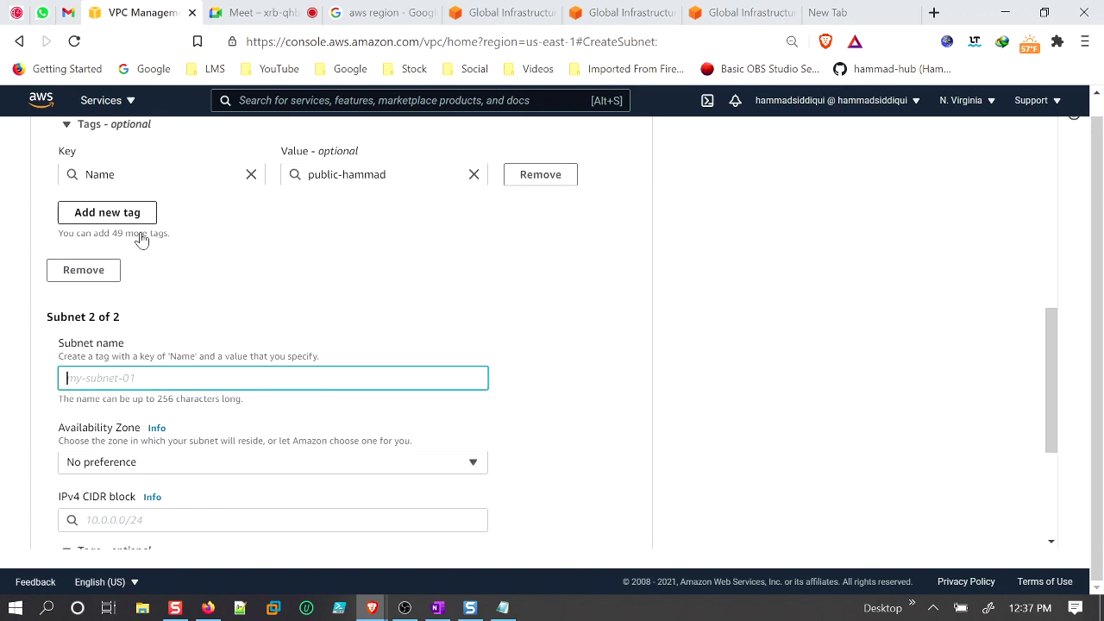
{"action": "type", "text": "p"}
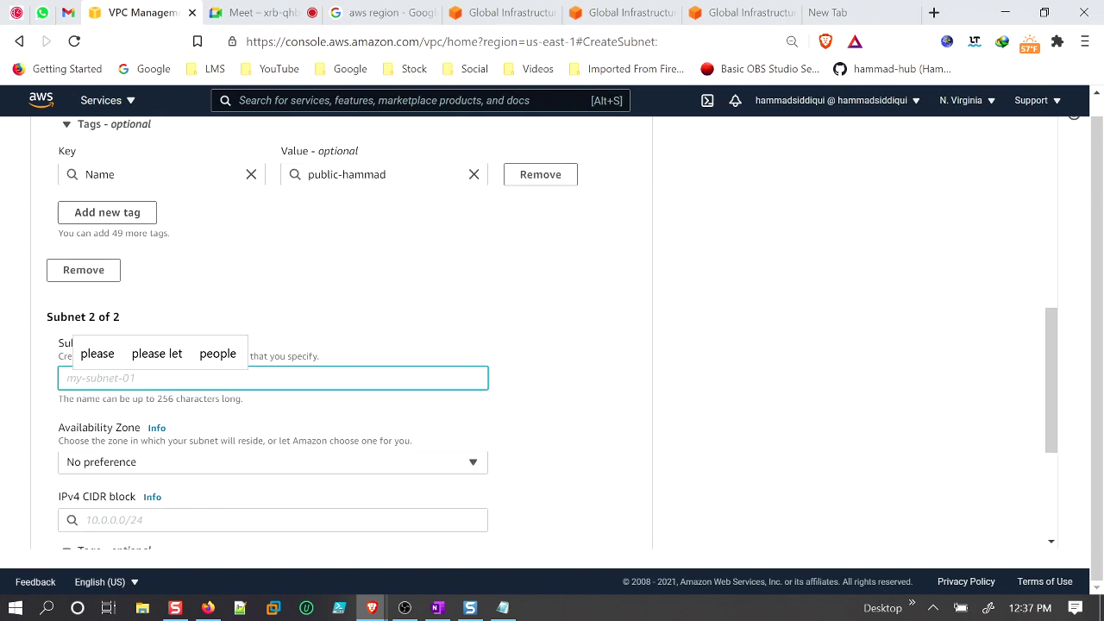
{"action": "type", "text": "ri"}
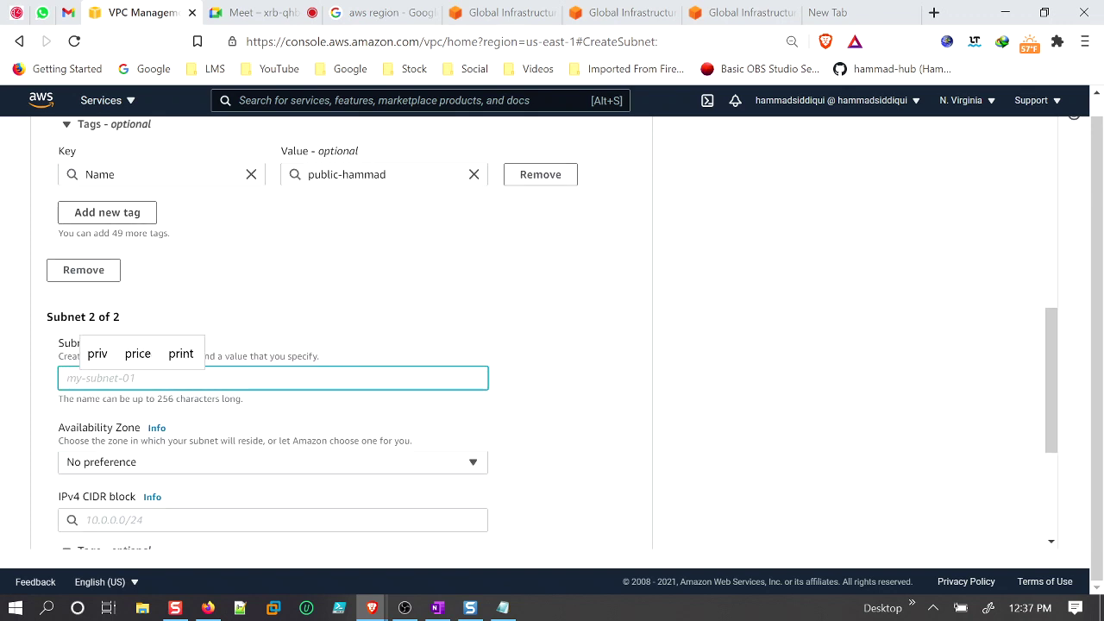
{"action": "type", "text": "vae"}
{"action": "key", "text": "BackSpace"}
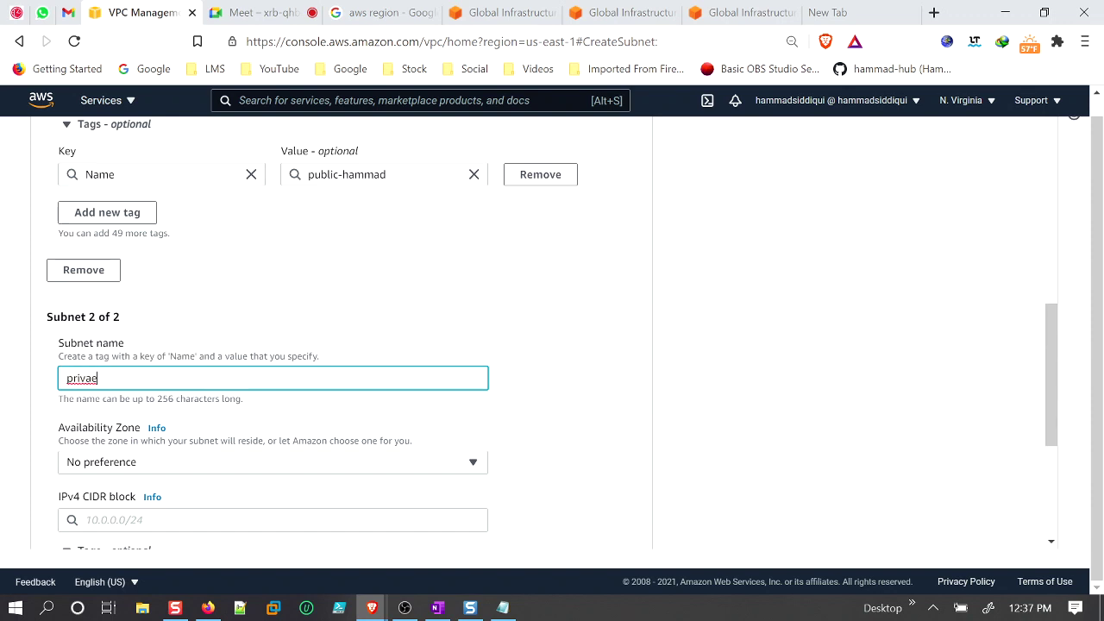
{"action": "type", "text": "te-"}
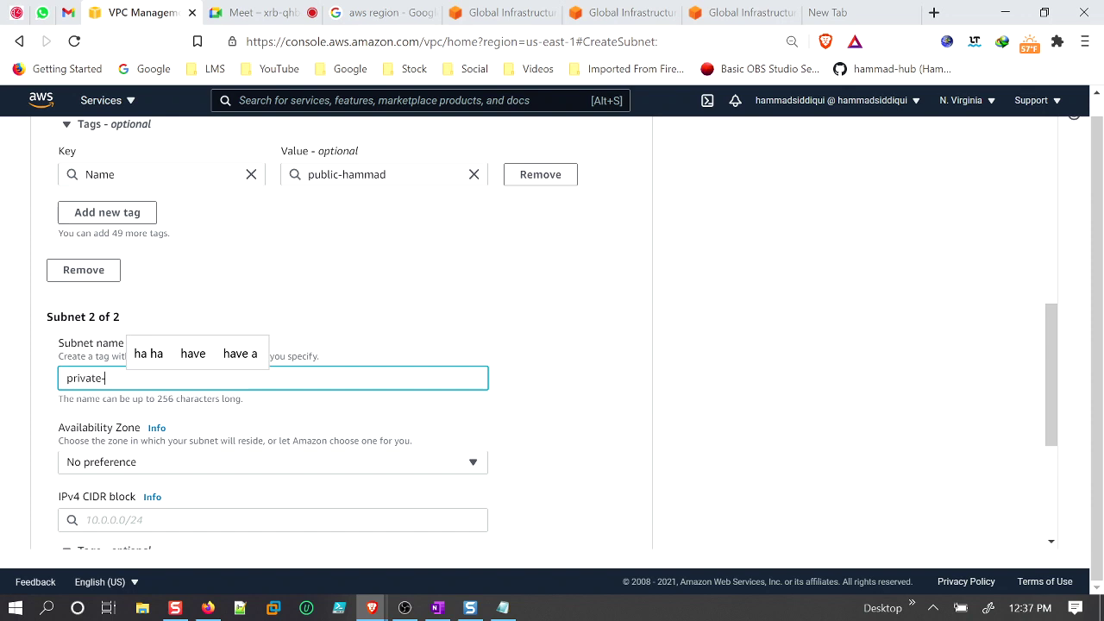
{"action": "type", "text": "hammad"}
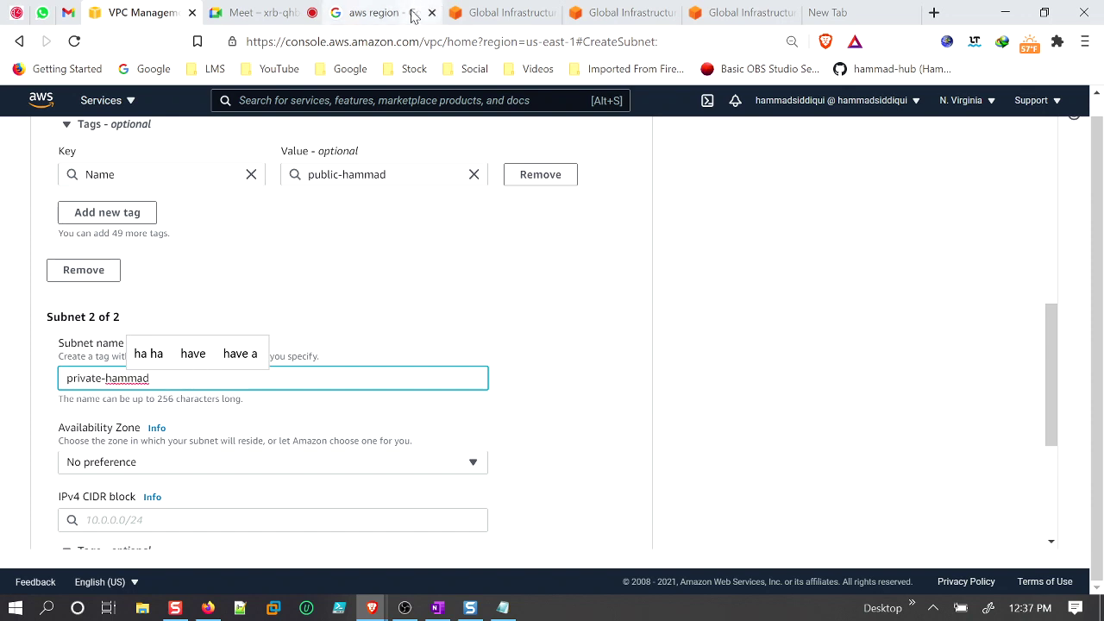
{"action": "scroll", "coordinate": [476, 328], "scroll_direction": "down", "scroll_amount": 2}
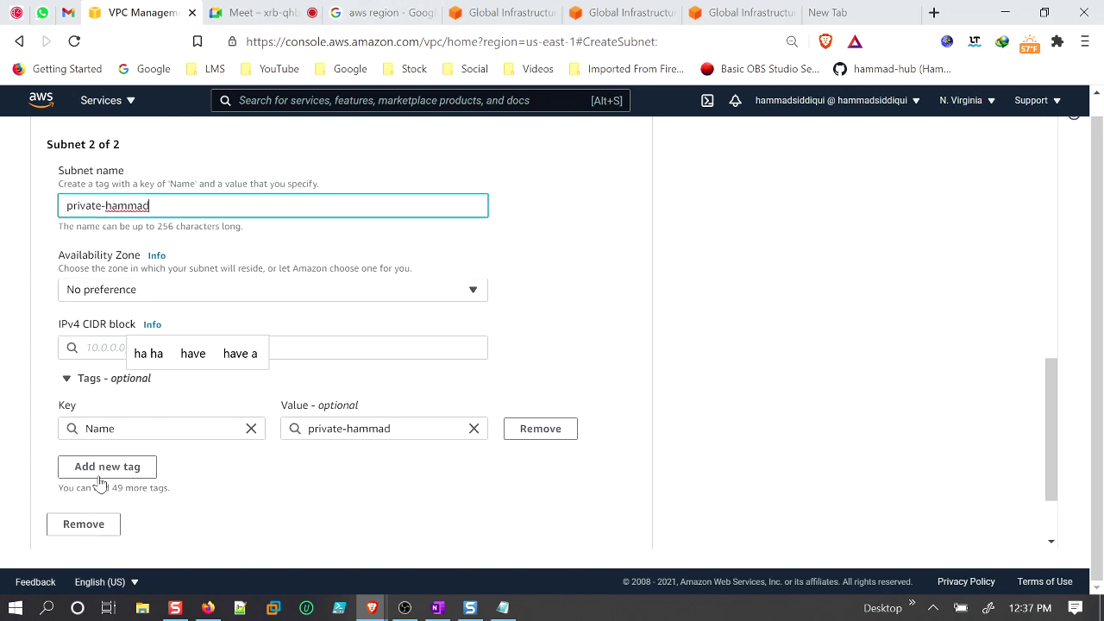
{"action": "scroll", "coordinate": [97, 485], "scroll_direction": "down", "scroll_amount": 1}
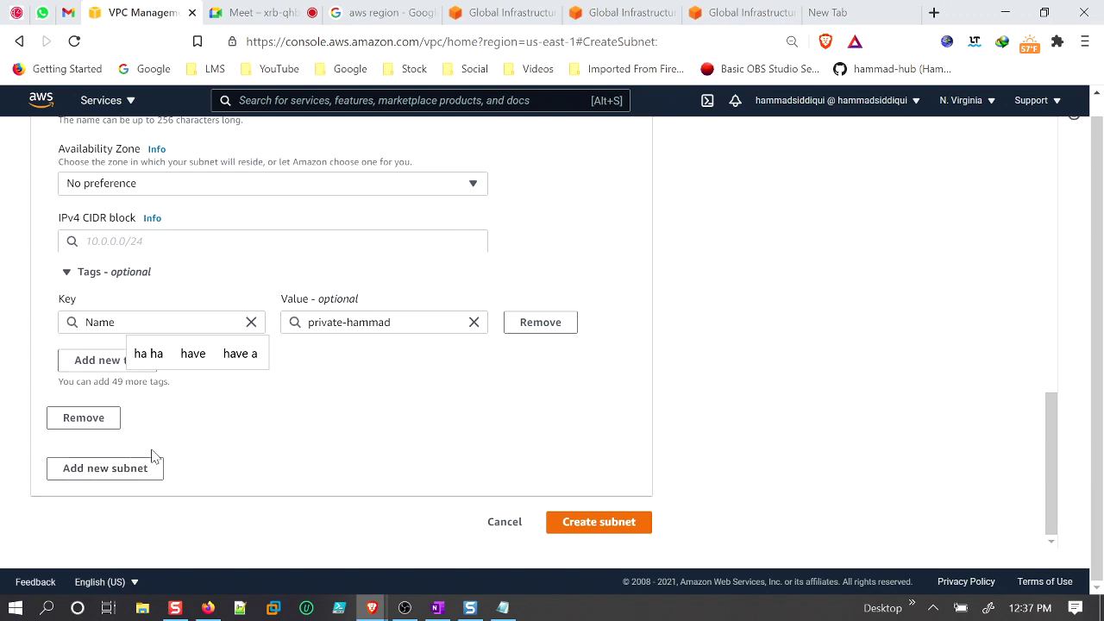
{"action": "left_click", "coordinate": [249, 423]}
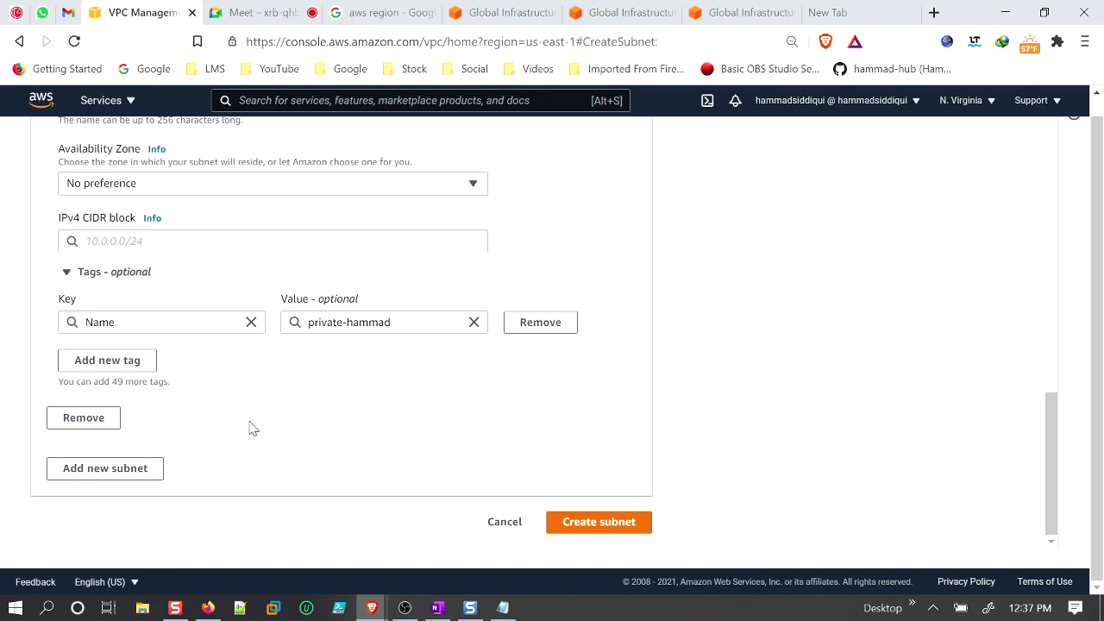
Set the second subnet's Availability Zone to US East (N. Virginia) / us-east-1a.
{"action": "left_click", "coordinate": [389, 19]}
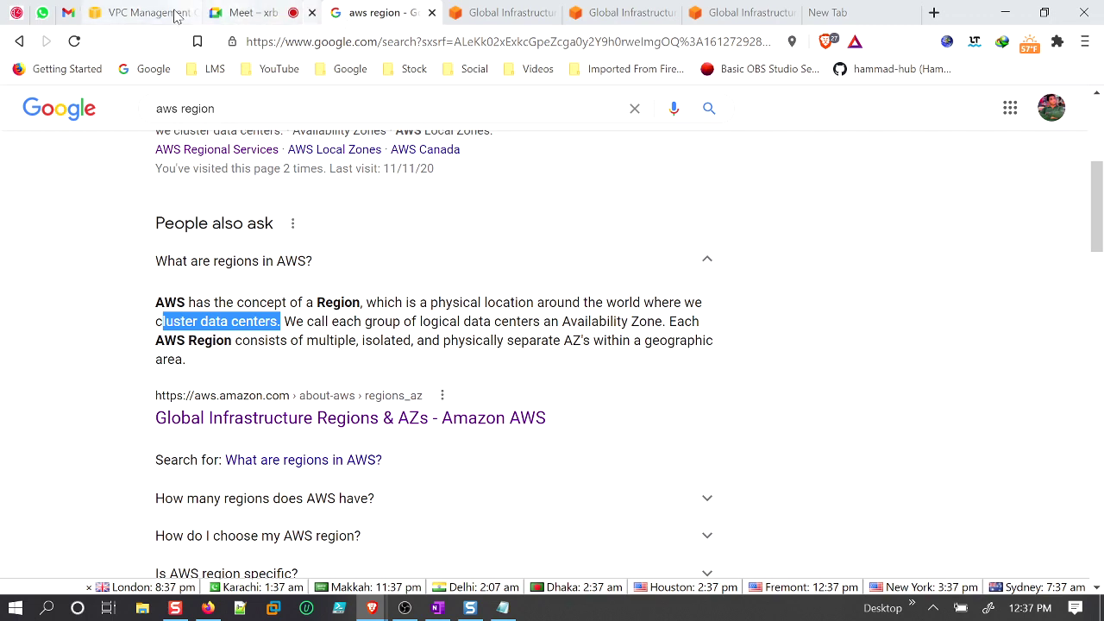
{"action": "left_click", "coordinate": [138, 12]}
{"action": "scroll", "coordinate": [293, 401], "scroll_direction": "up", "scroll_amount": 3}
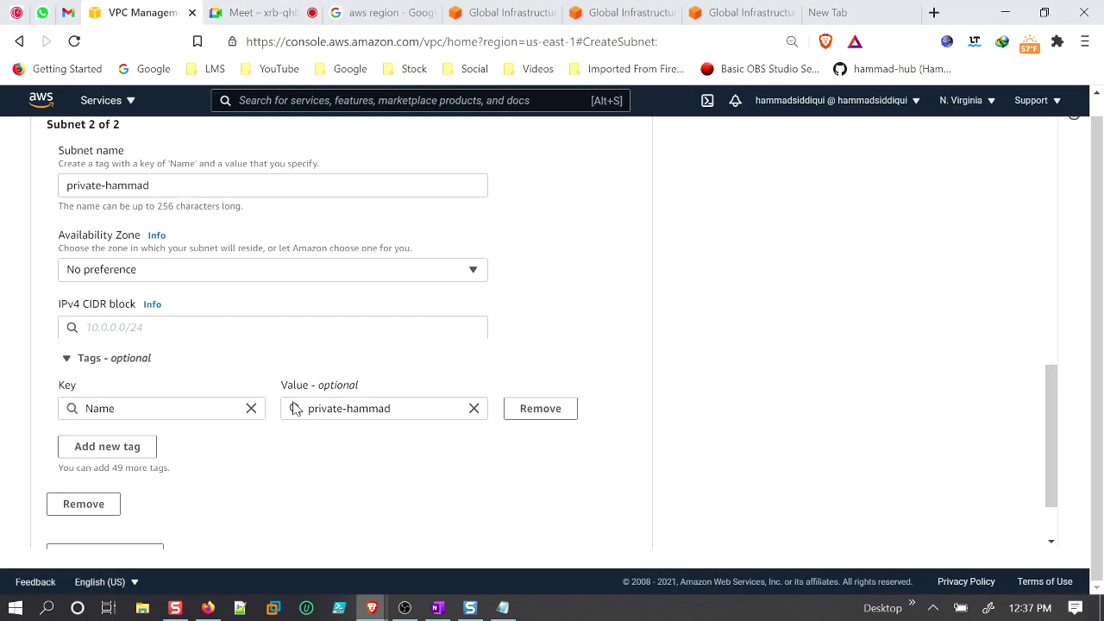
{"action": "scroll", "coordinate": [284, 422], "scroll_direction": "down", "scroll_amount": 1}
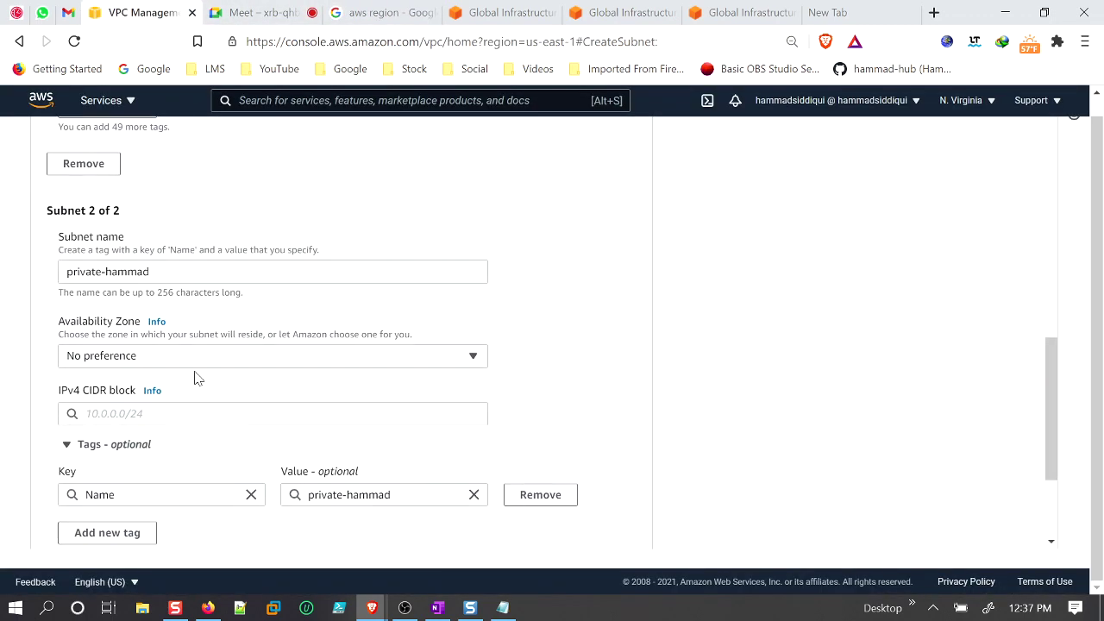
{"action": "left_click", "coordinate": [187, 364]}
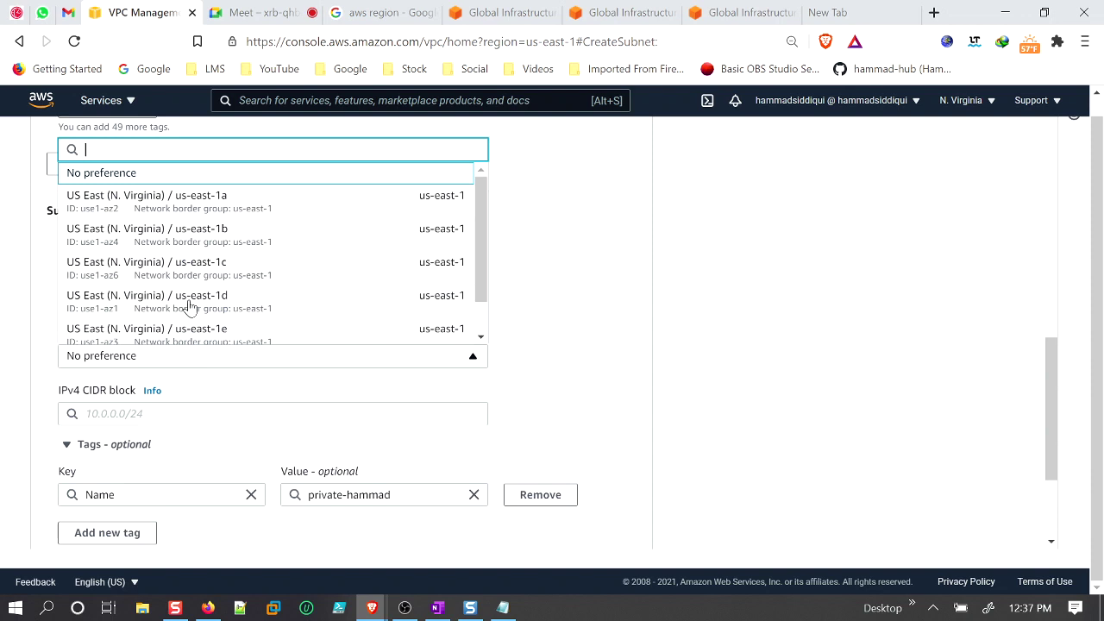
{"action": "left_click", "coordinate": [202, 200]}
{"action": "scroll", "coordinate": [581, 348], "scroll_direction": "down", "scroll_amount": 1}
{"action": "scroll", "coordinate": [581, 348], "scroll_direction": "down", "scroll_amount": 2}
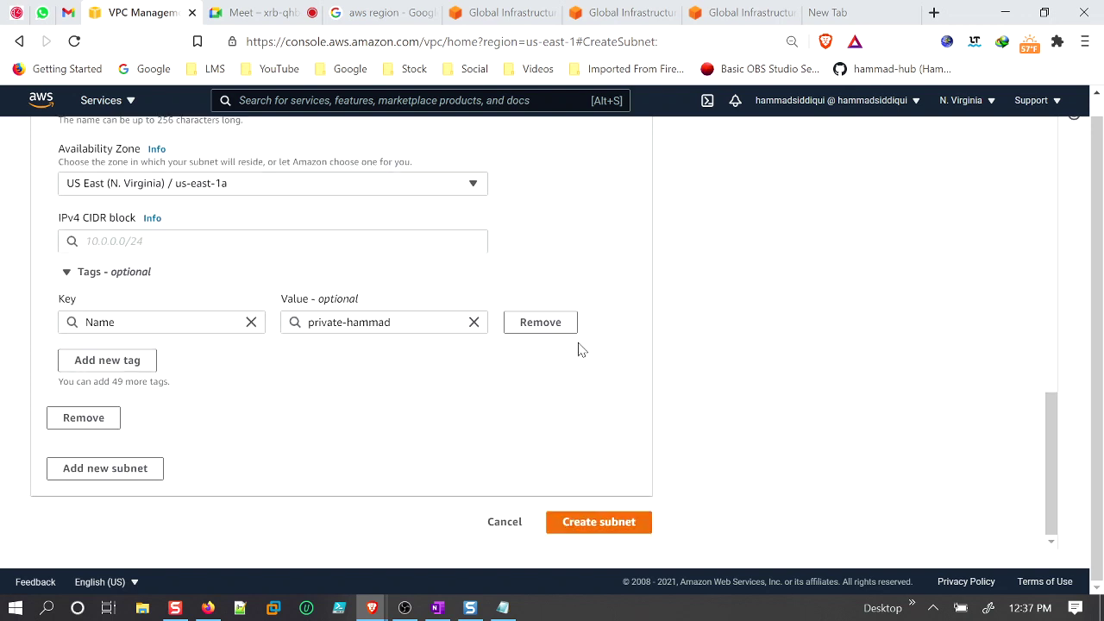
Set the second subnet's IPv4 CIDR block to 10.0.2.0/24.
{"action": "left_click", "coordinate": [276, 241]}
{"action": "type", "text": "1"}
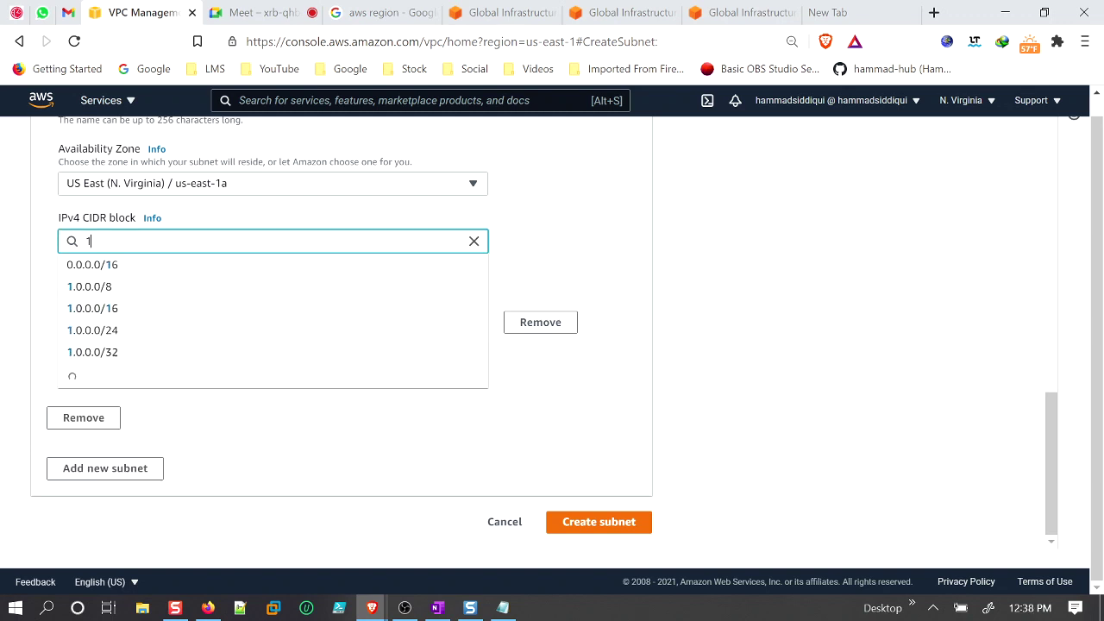
{"action": "type", "text": "0.0.0"}
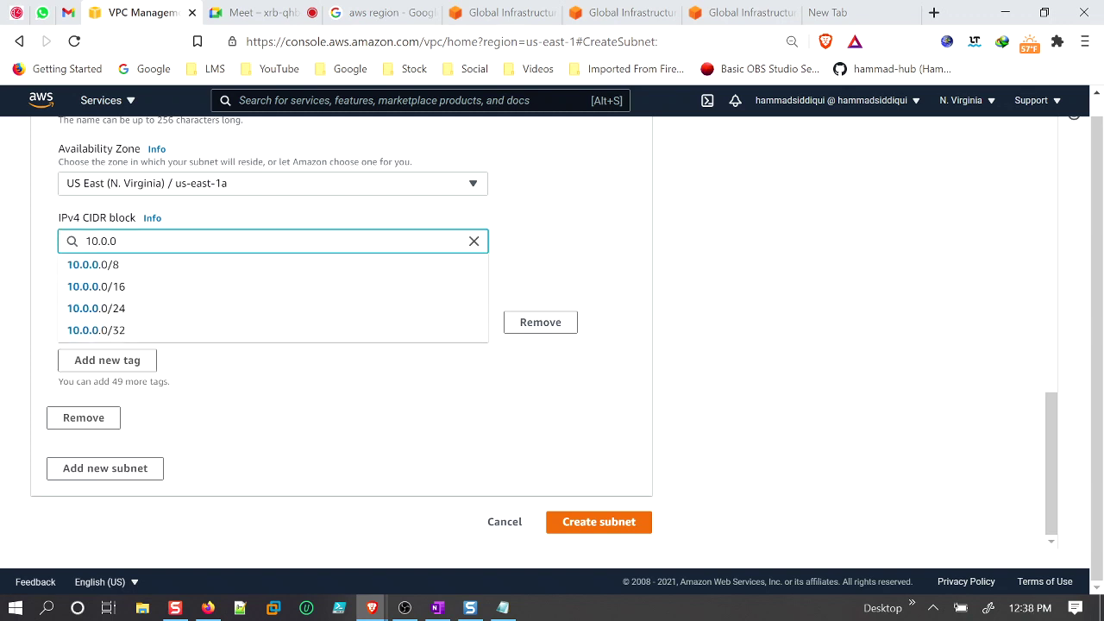
{"action": "key", "text": "BackSpace"}
{"action": "type", "text": "2.0/"}
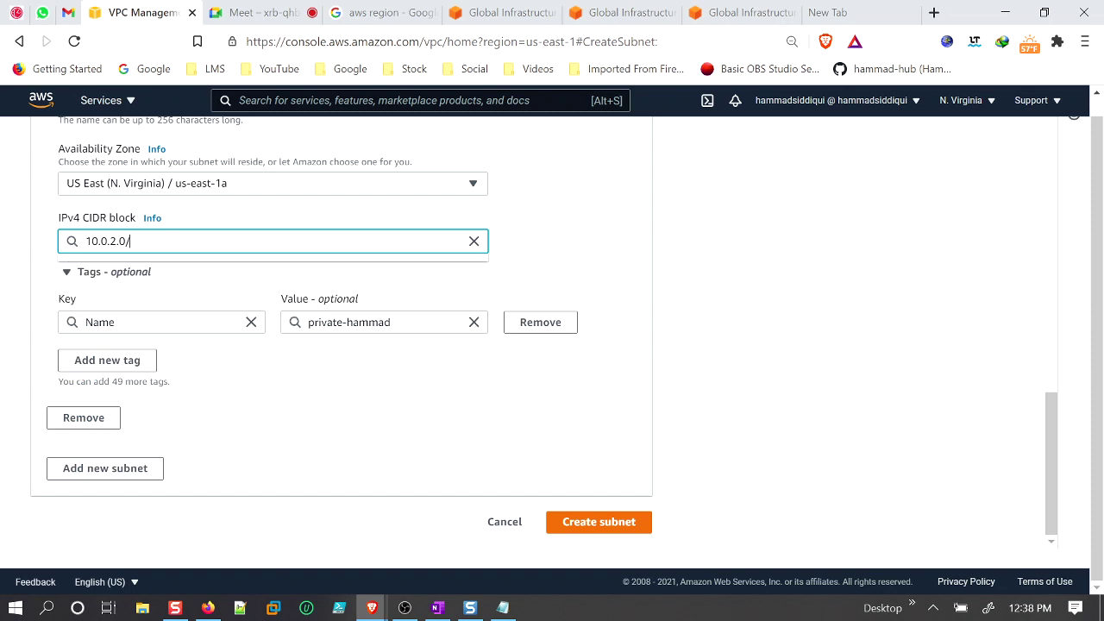
{"action": "key", "text": "BackSpace"}
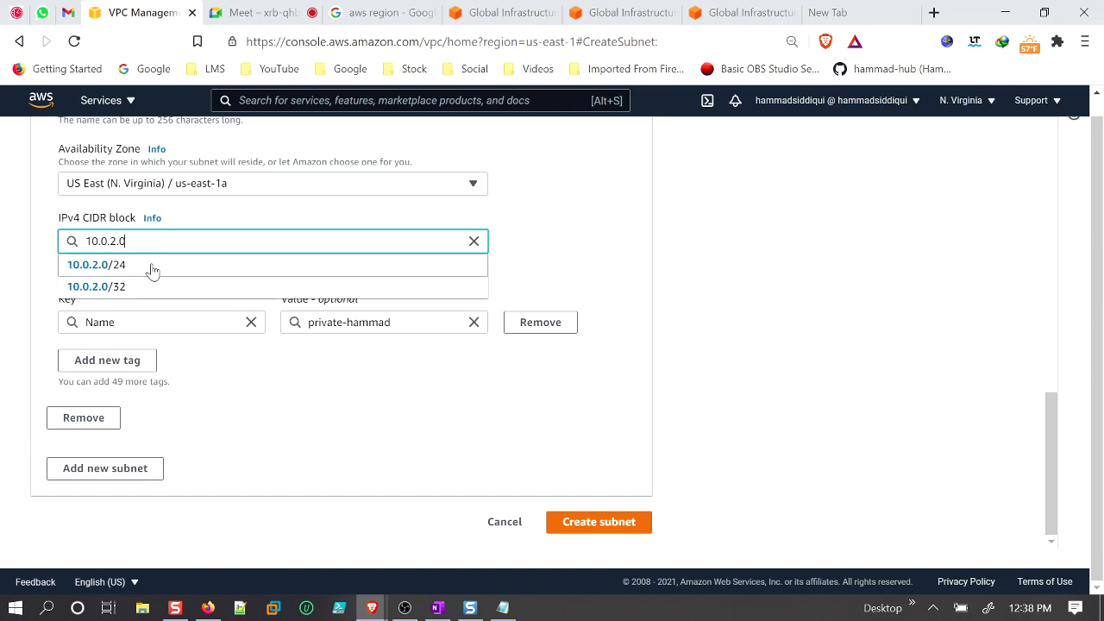
{"action": "left_click", "coordinate": [182, 272]}
Compare the third octet of both subnets' IPv4 CIDR blocks and create the two subnets.
{"action": "scroll", "coordinate": [506, 293], "scroll_direction": "up", "scroll_amount": 3}
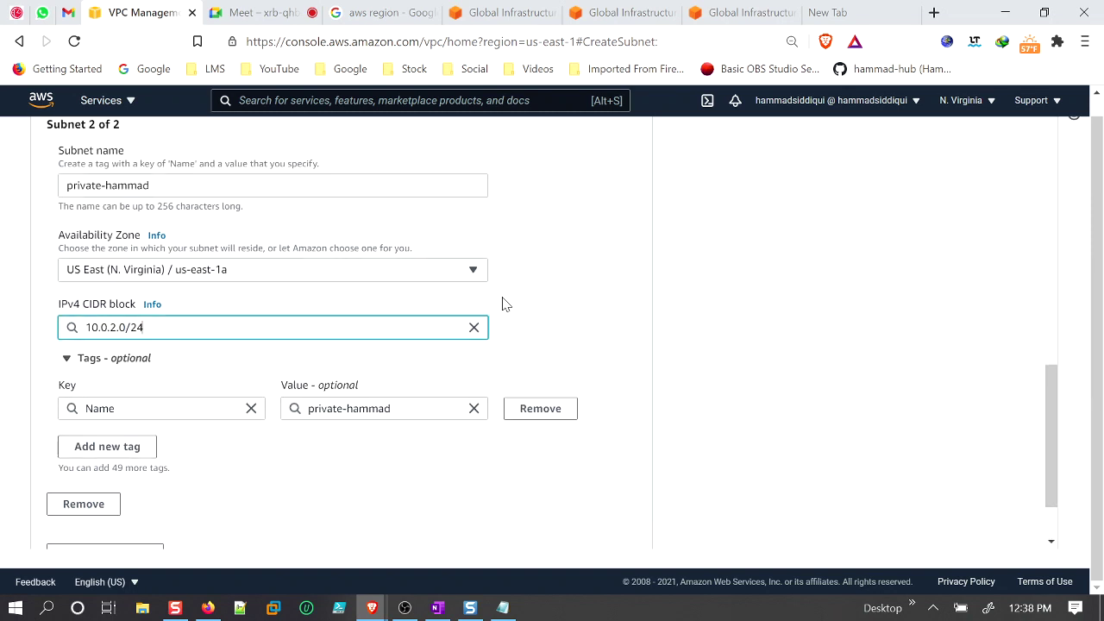
{"action": "scroll", "coordinate": [492, 325], "scroll_direction": "up", "scroll_amount": 3}
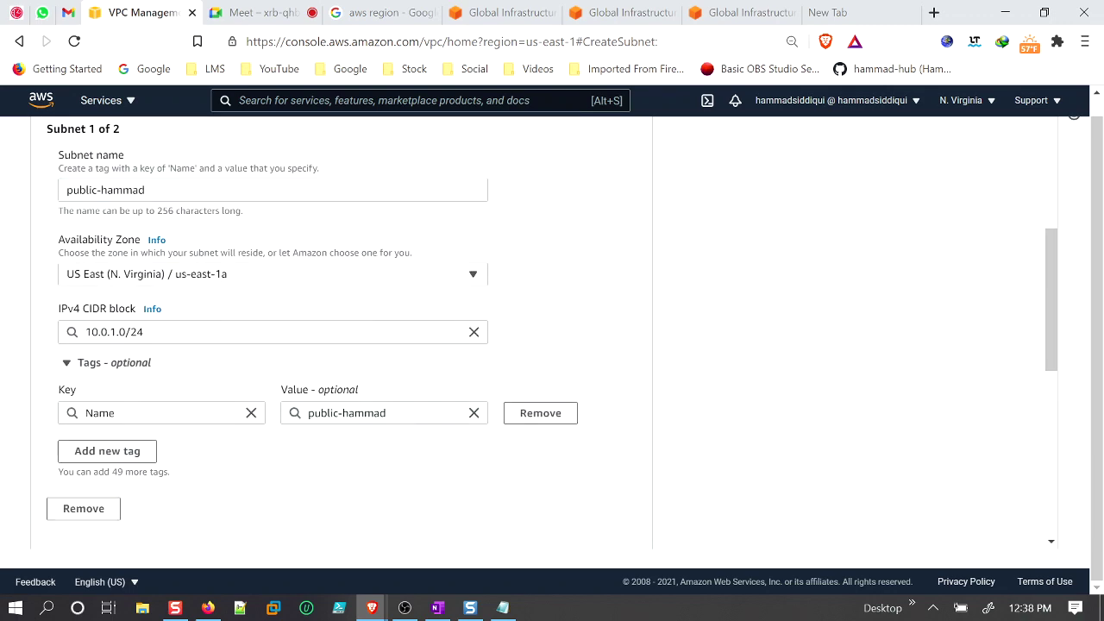
{"action": "left_click", "coordinate": [105, 331]}
{"action": "left_click_drag", "start_coordinate": [104, 332], "coordinate": [122, 332]}
{"action": "scroll", "coordinate": [226, 376], "scroll_direction": "down", "scroll_amount": 5}
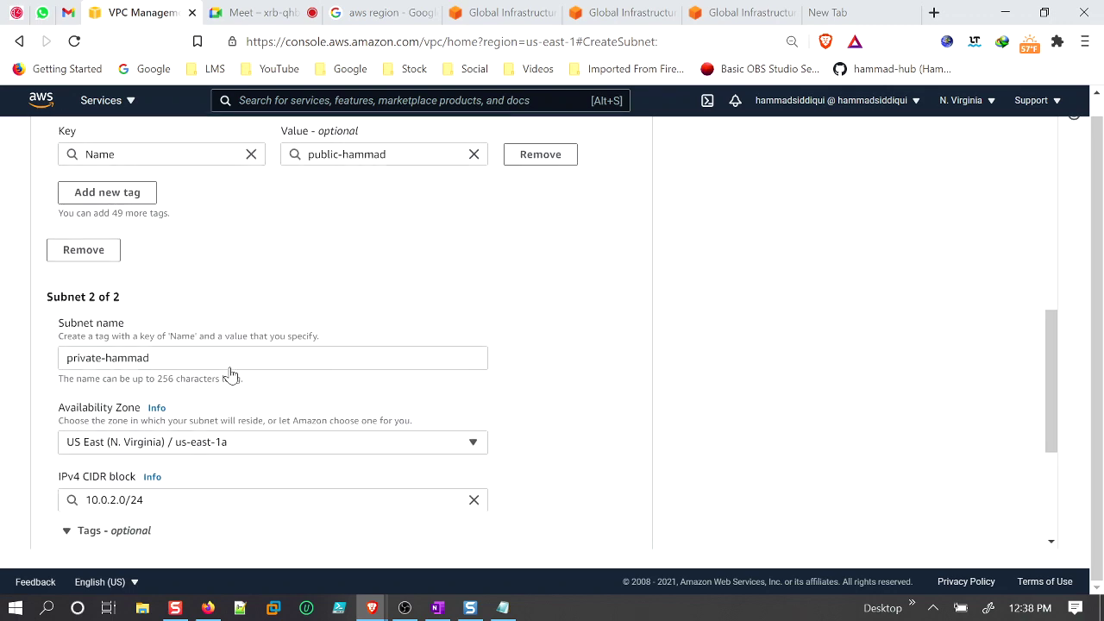
{"action": "left_click_drag", "start_coordinate": [110, 414], "coordinate": [118, 414]}
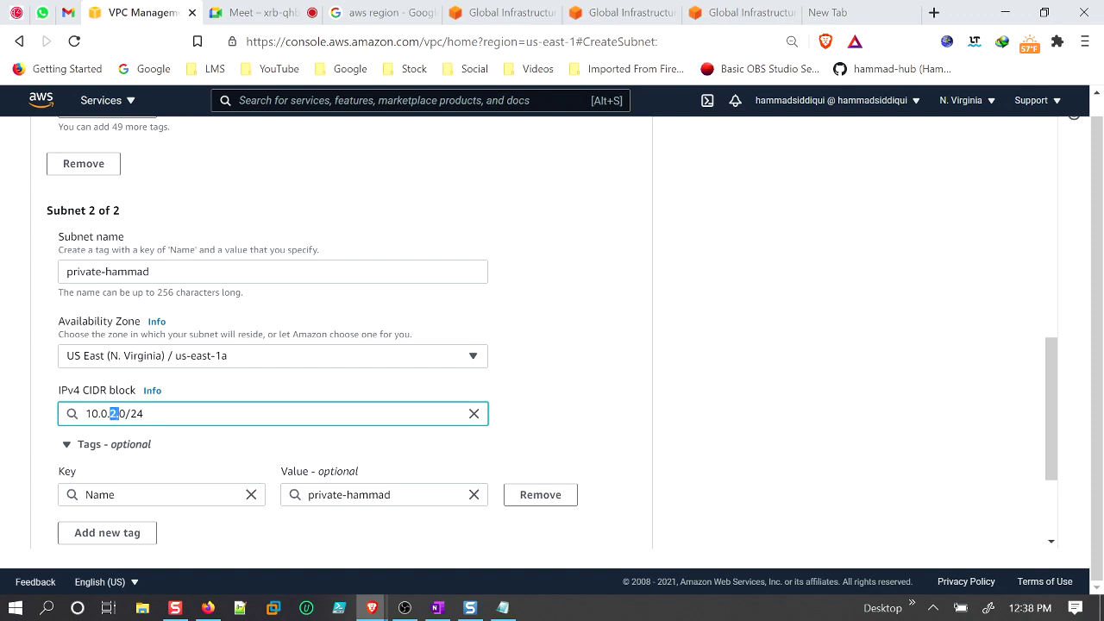
{"action": "scroll", "coordinate": [436, 437], "scroll_direction": "down", "scroll_amount": 2}
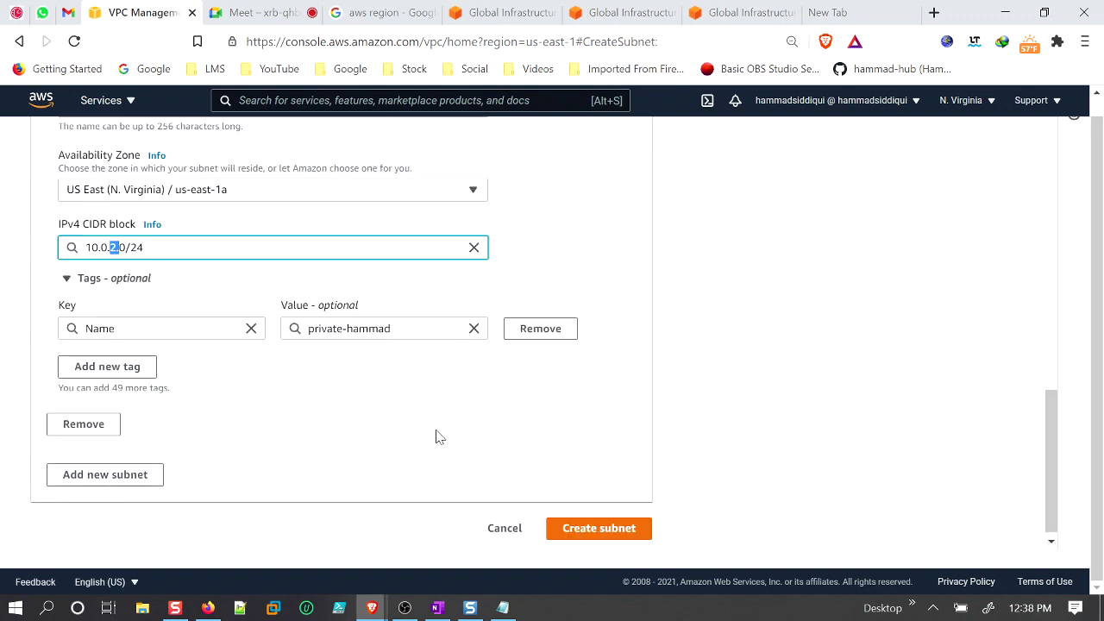
{"action": "left_click", "coordinate": [597, 524]}
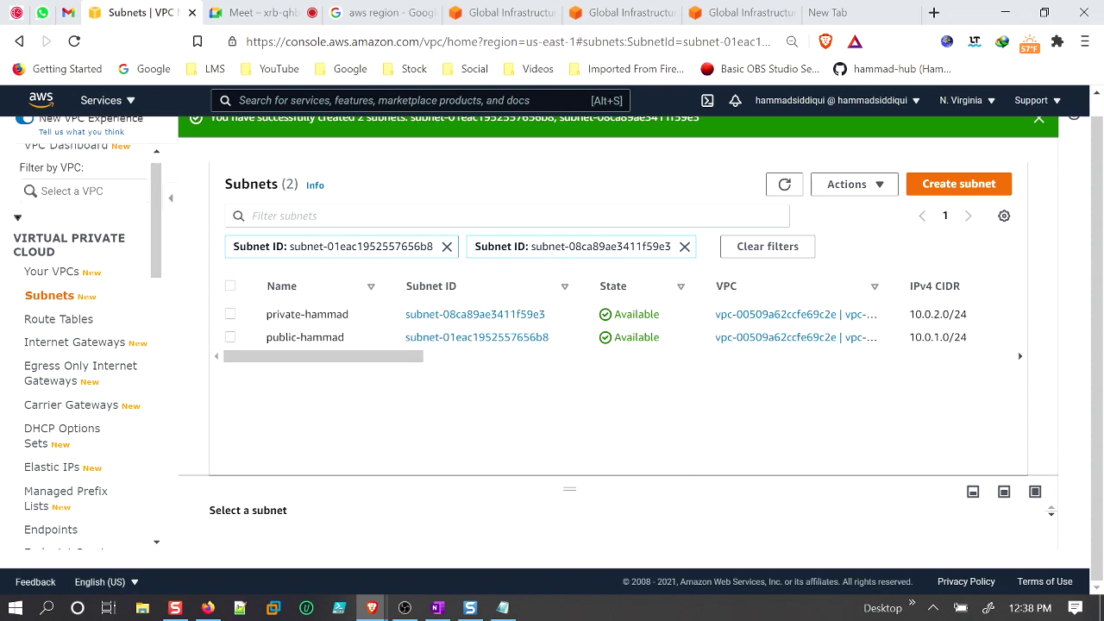
Remove the subnet ID filters and filter the subnet list by the VPC ID vpc-00509a62ccfe69c2e.
{"action": "left_click", "coordinate": [447, 247]}
{"action": "left_click", "coordinate": [445, 247]}
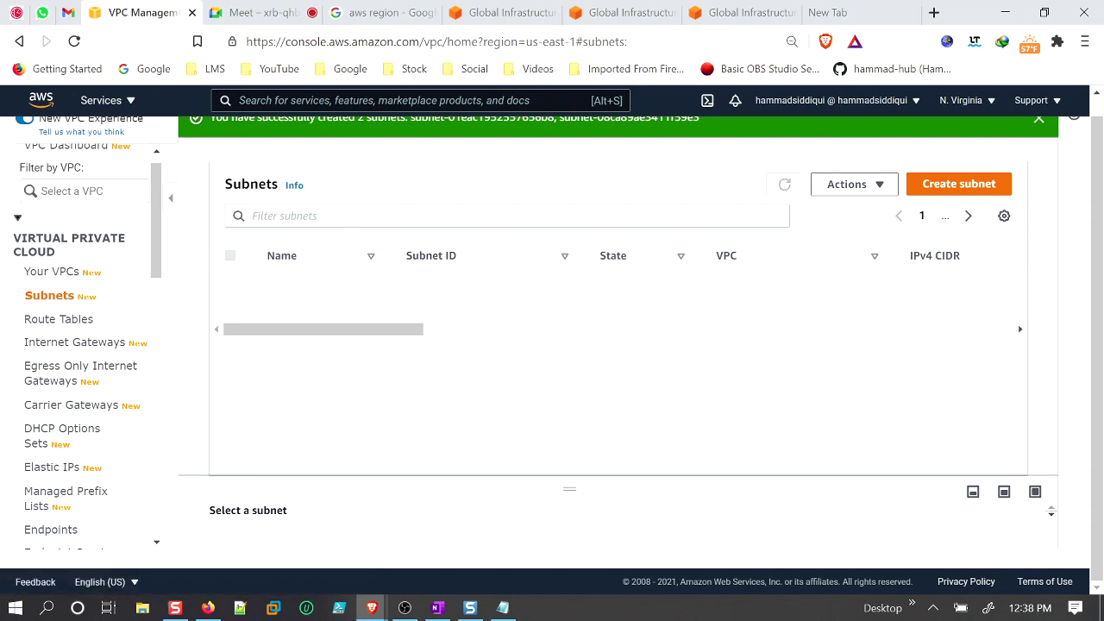
{"action": "left_click", "coordinate": [259, 215]}
{"action": "type", "text": "vpc-00509a62ccfe69c2e"}
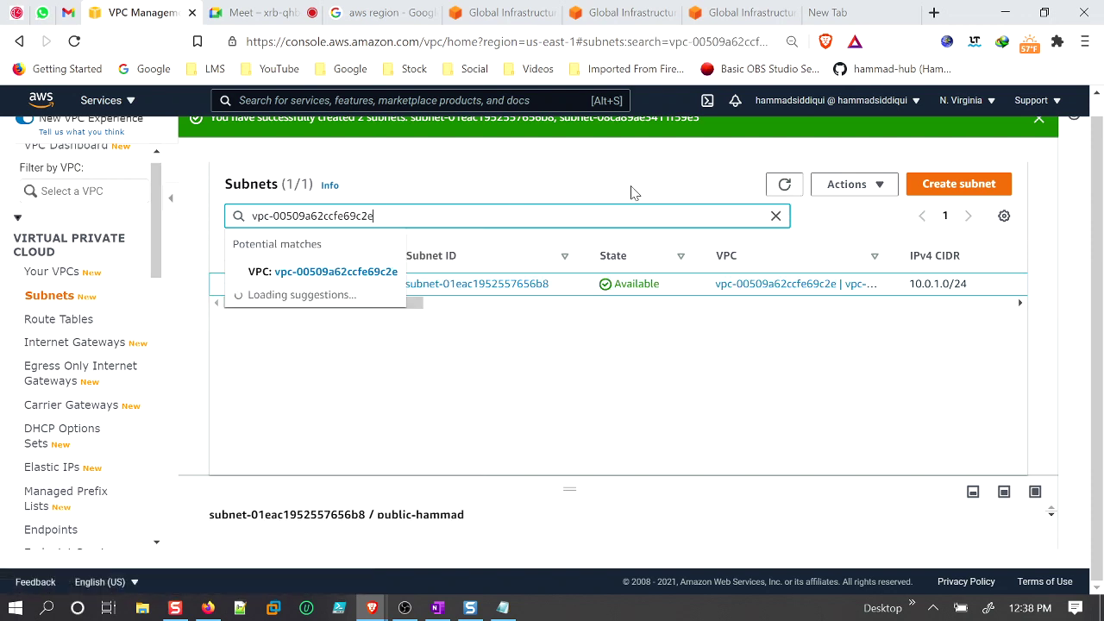
{"action": "key", "text": "Return"}
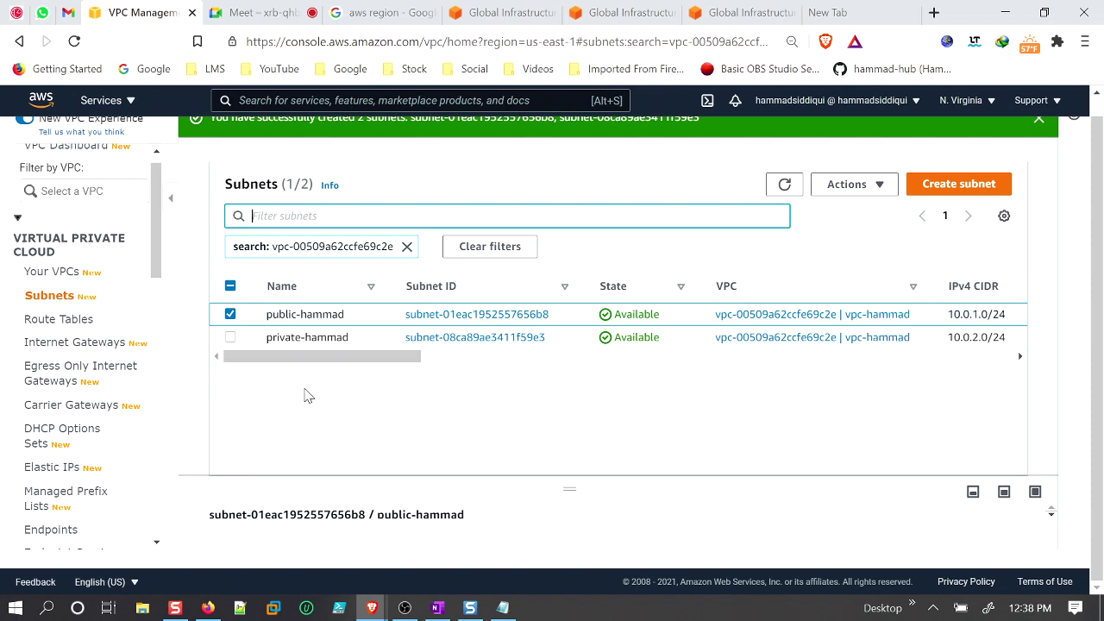
Switch to the Notepad notes and add one blank line below the Subnet line and two below the Route table line.
{"action": "left_click", "coordinate": [504, 606]}
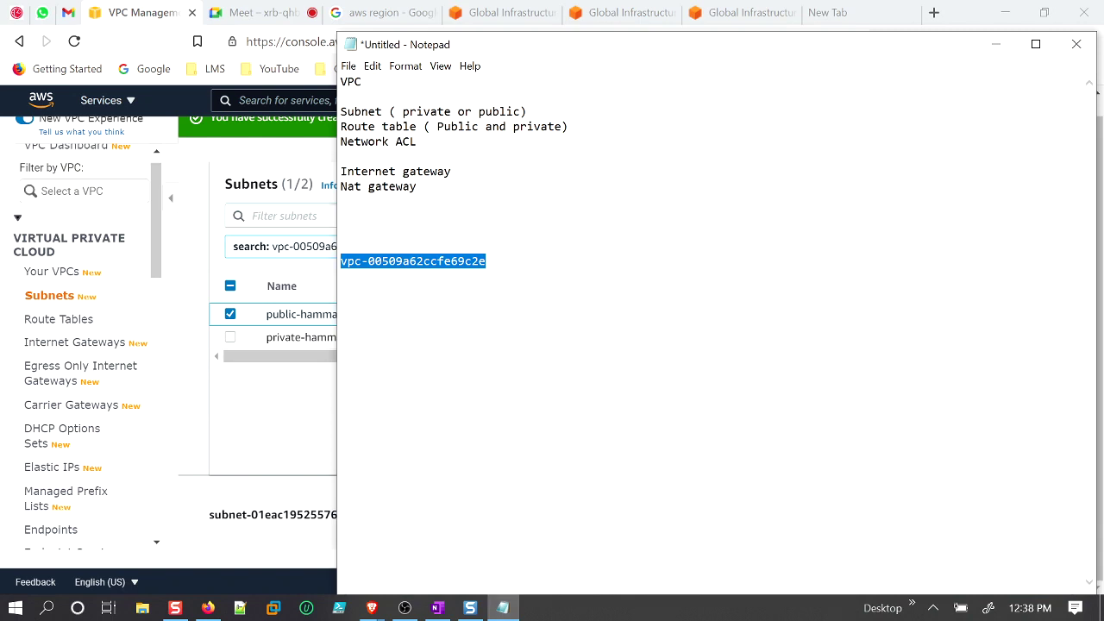
{"action": "left_click", "coordinate": [534, 111]}
{"action": "key", "text": "Return"}
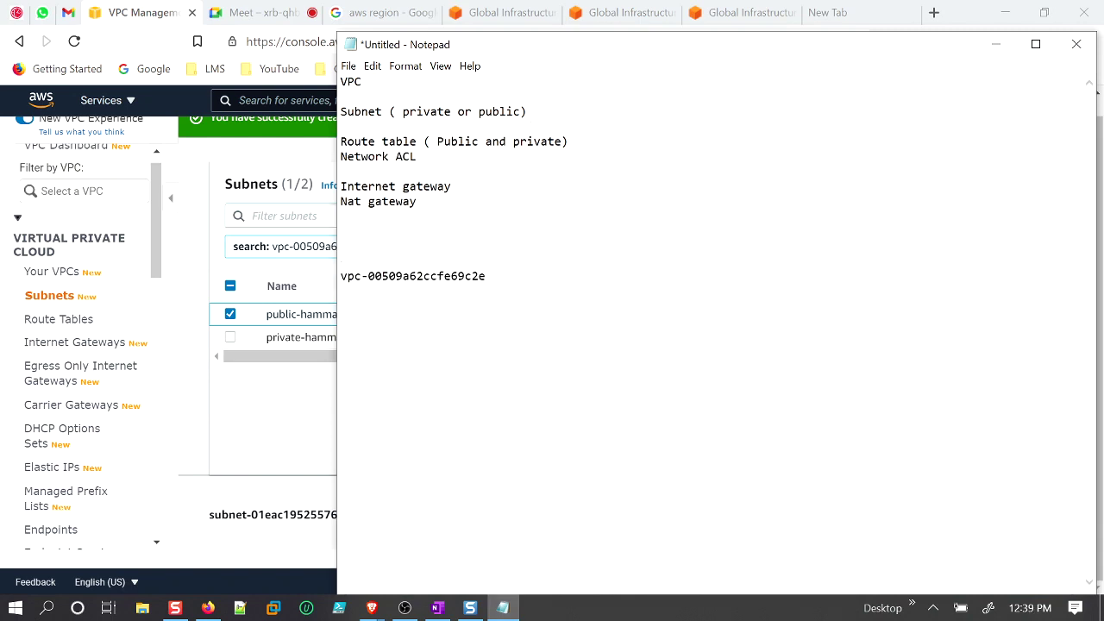
{"action": "key", "text": "Return"}
{"action": "key", "text": "Return"}
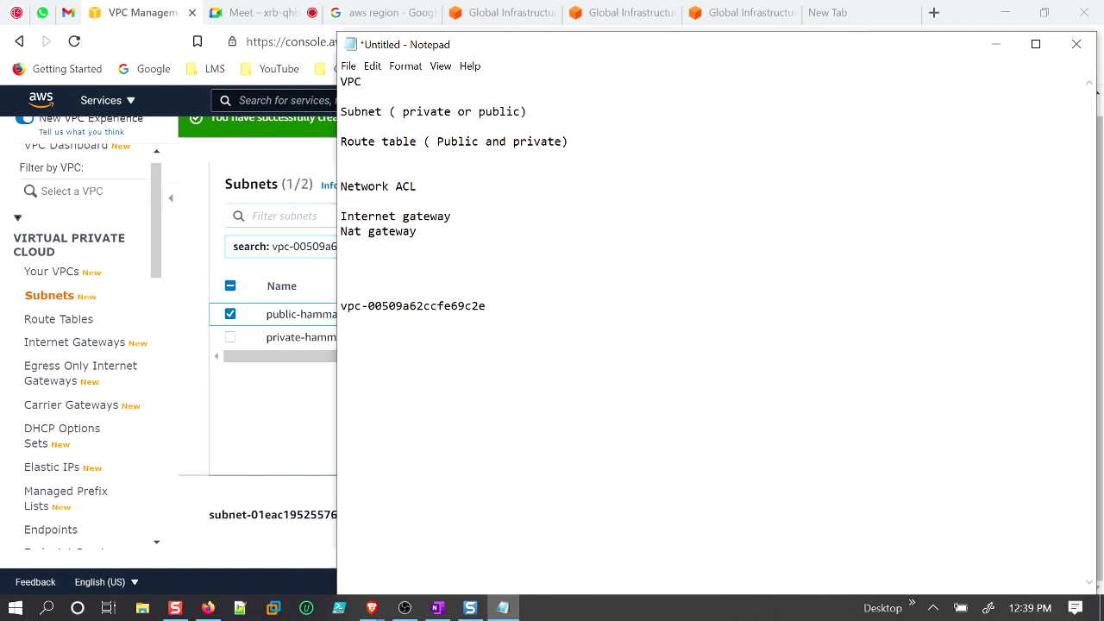
Switch to the browser's Google results and search for "aws route table".
{"action": "left_click", "coordinate": [371, 14]}
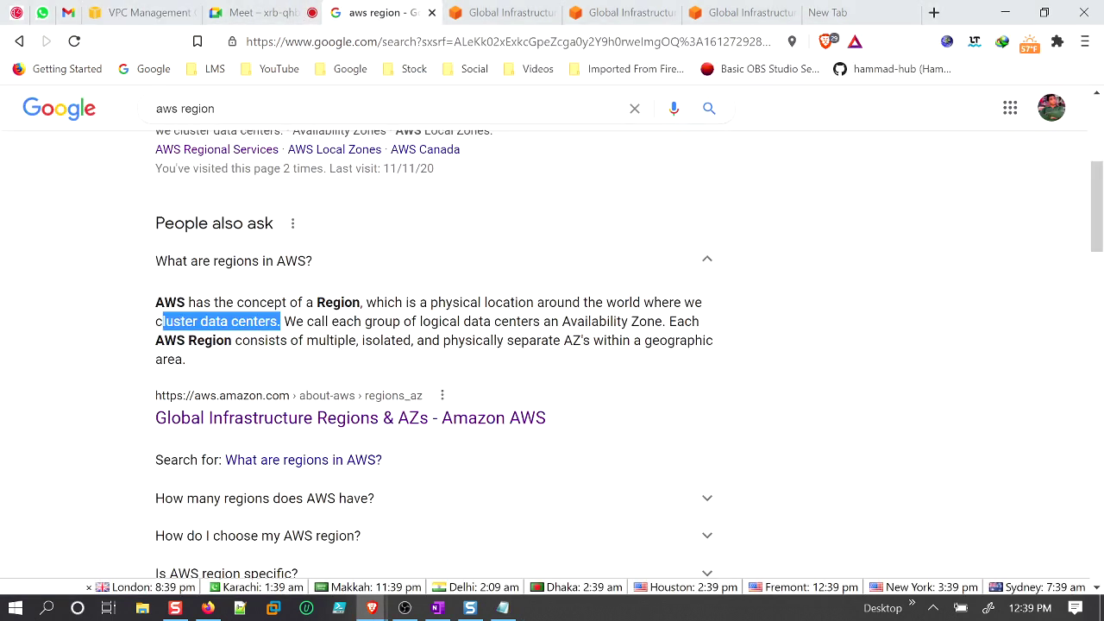
{"action": "left_click_drag", "start_coordinate": [216, 108], "coordinate": [184, 108]}
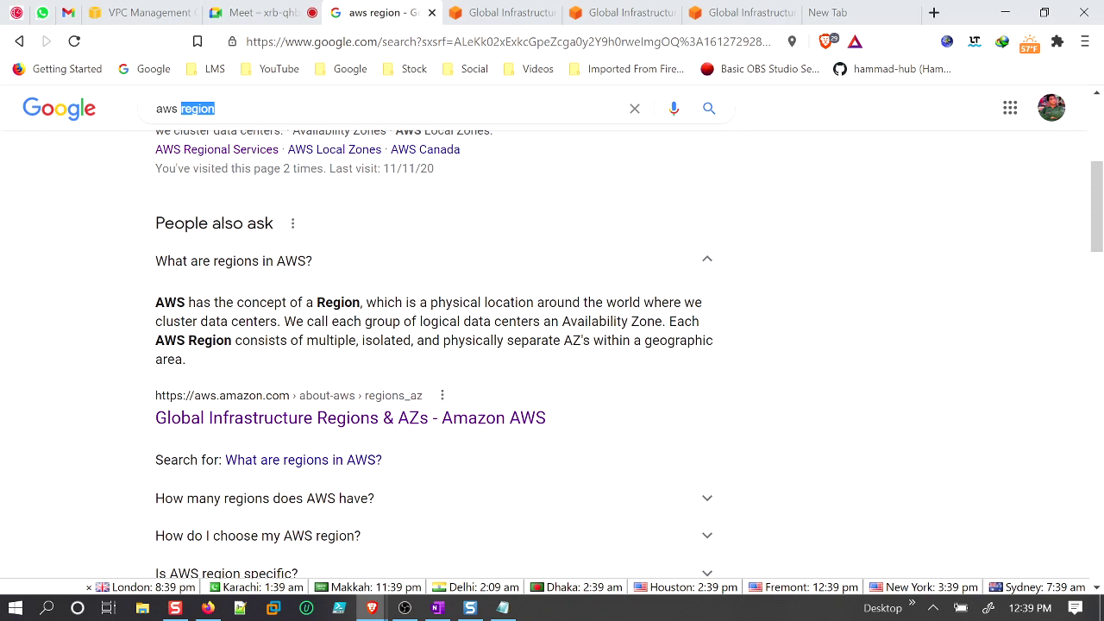
{"action": "type", "text": "route t"}
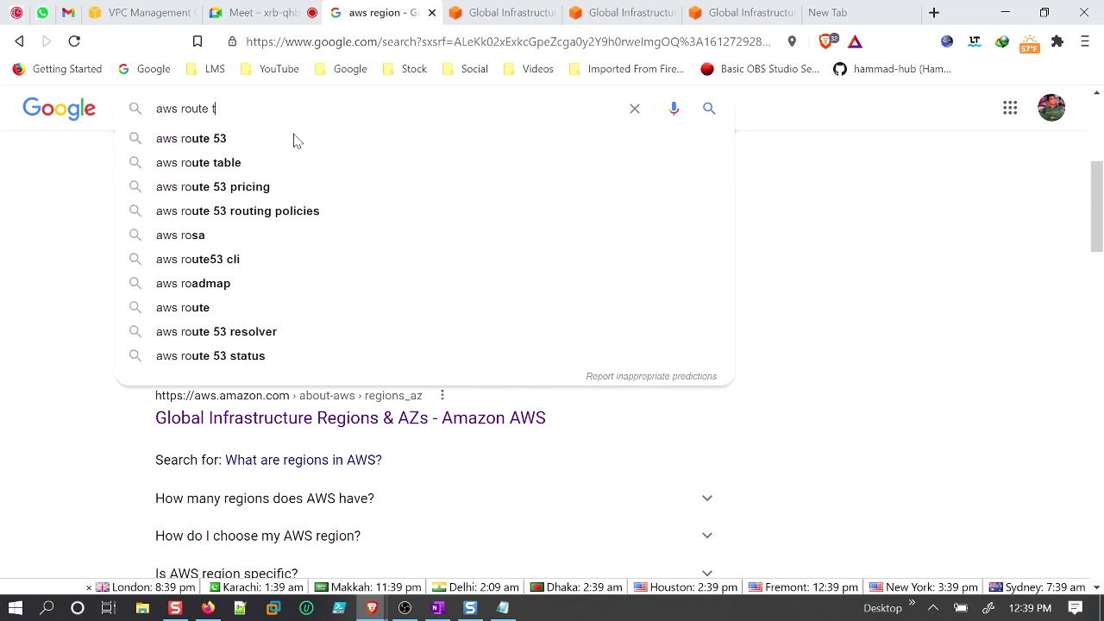
{"action": "type", "text": "able"}
{"action": "key", "text": "Return"}
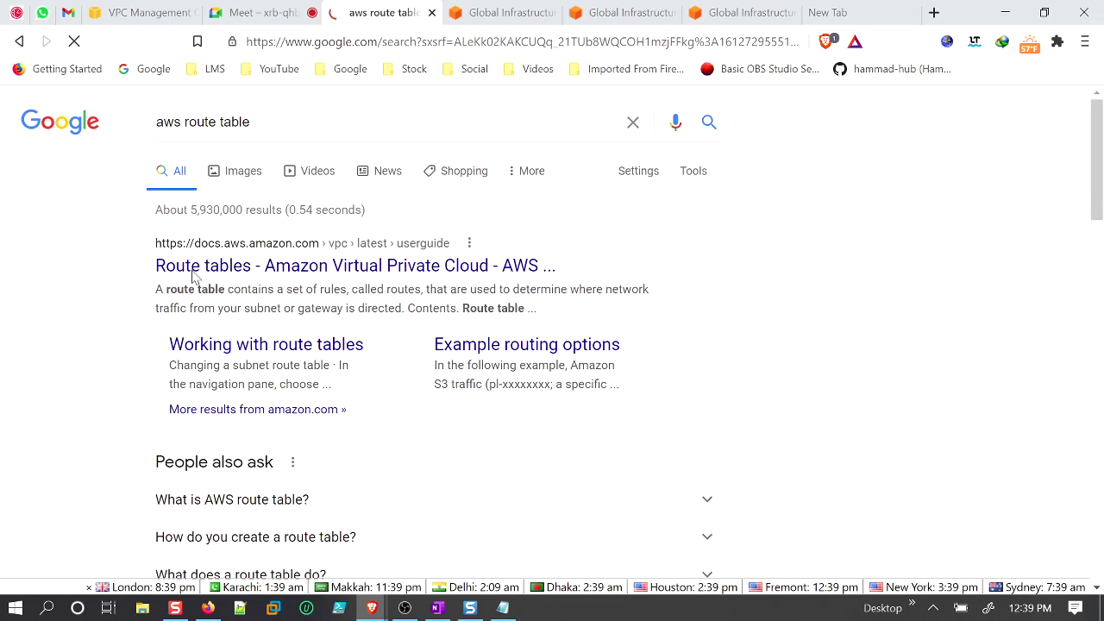
Read the answer to "What is AWS route table?" in the search results' related questions.
{"action": "scroll", "coordinate": [384, 479], "scroll_direction": "down", "scroll_amount": 2}
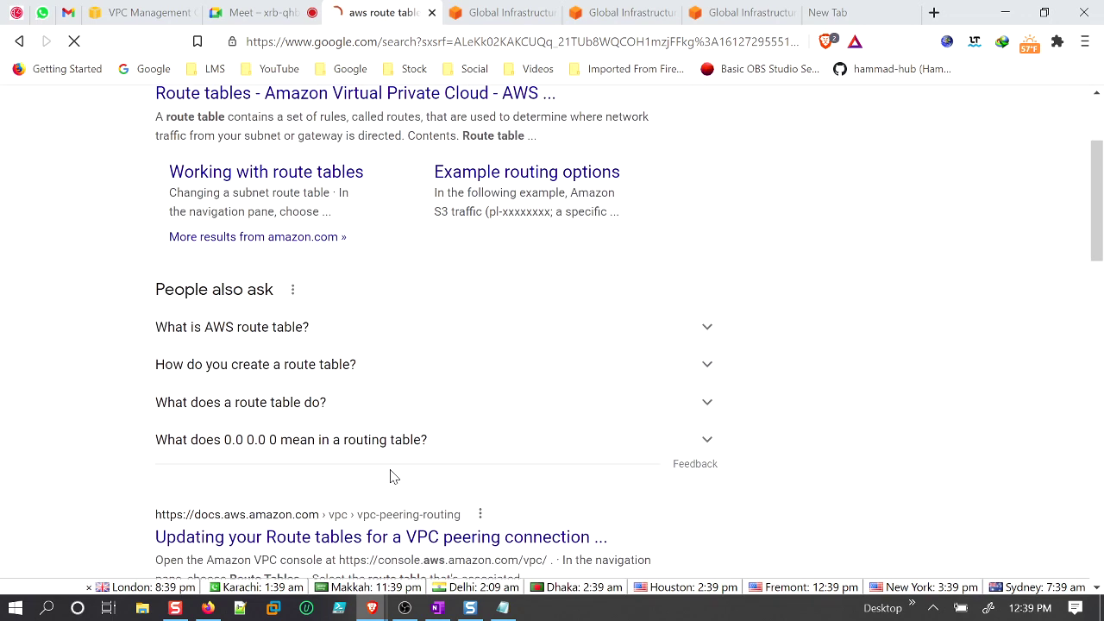
{"action": "left_click", "coordinate": [328, 341]}
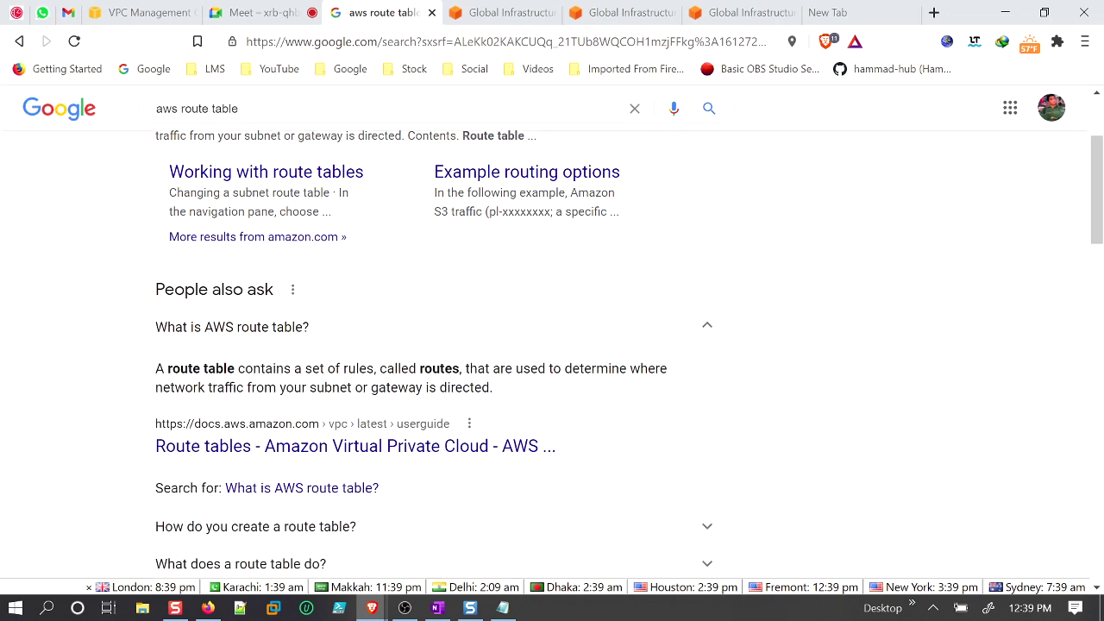
{"action": "left_click_drag", "start_coordinate": [156, 369], "coordinate": [380, 371]}
{"action": "left_click_drag", "start_coordinate": [397, 372], "coordinate": [640, 372]}
{"action": "left_click_drag", "start_coordinate": [163, 387], "coordinate": [503, 396]}
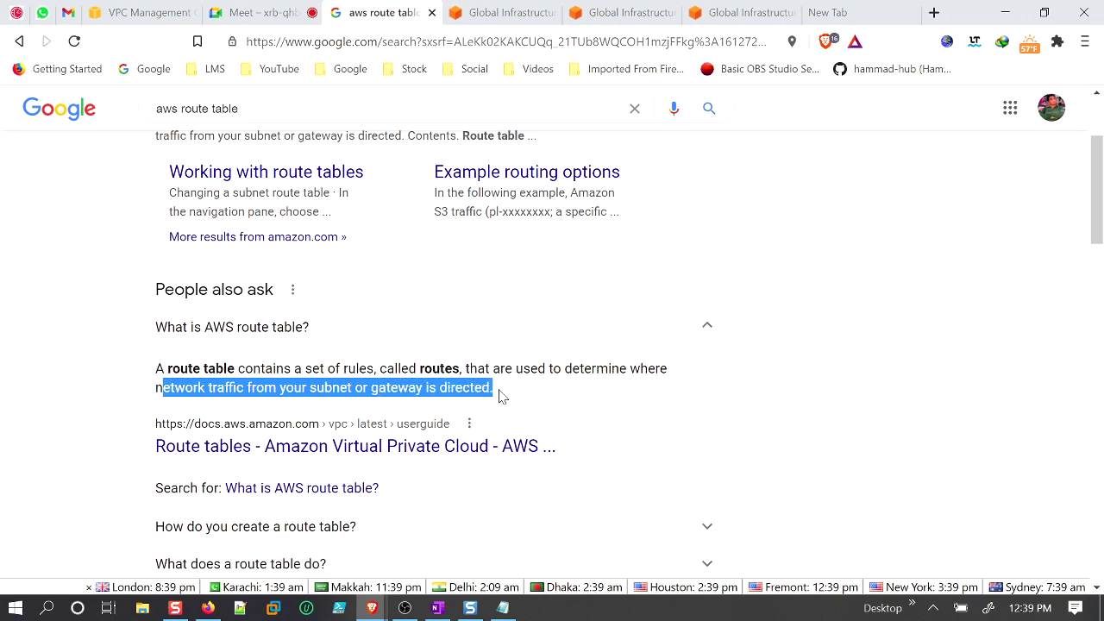
{"action": "left_click", "coordinate": [504, 396]}
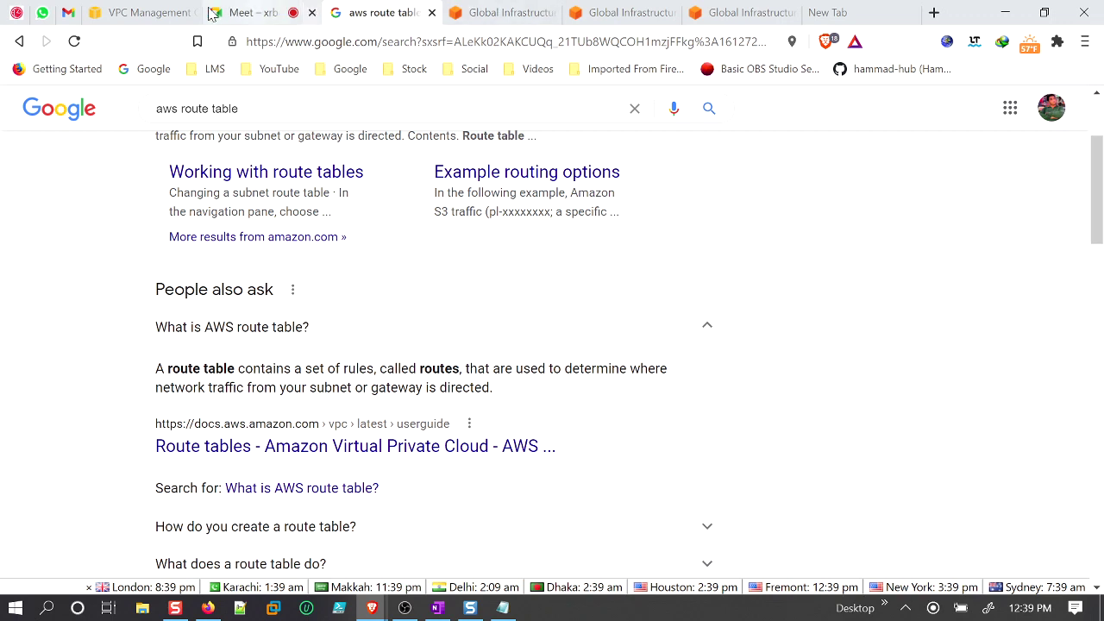
Return to the AWS VPC console, go to the route tables and examine the route destination of the VPC's main route table.
{"action": "left_click", "coordinate": [142, 12]}
{"action": "left_click", "coordinate": [457, 216]}
{"action": "left_click", "coordinate": [599, 394]}
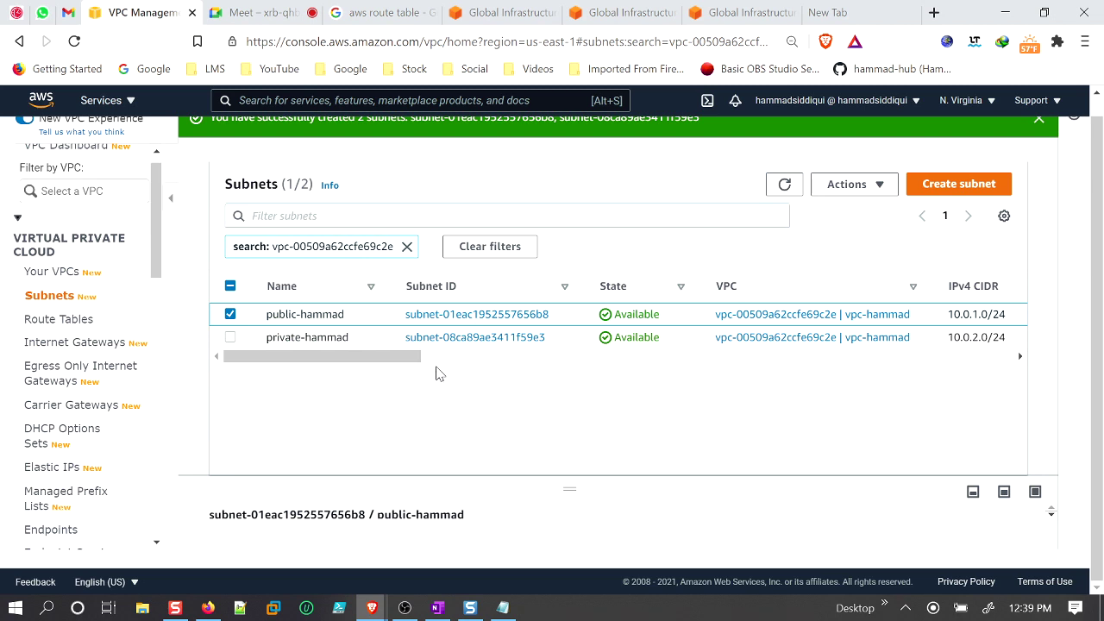
{"action": "left_click", "coordinate": [56, 323]}
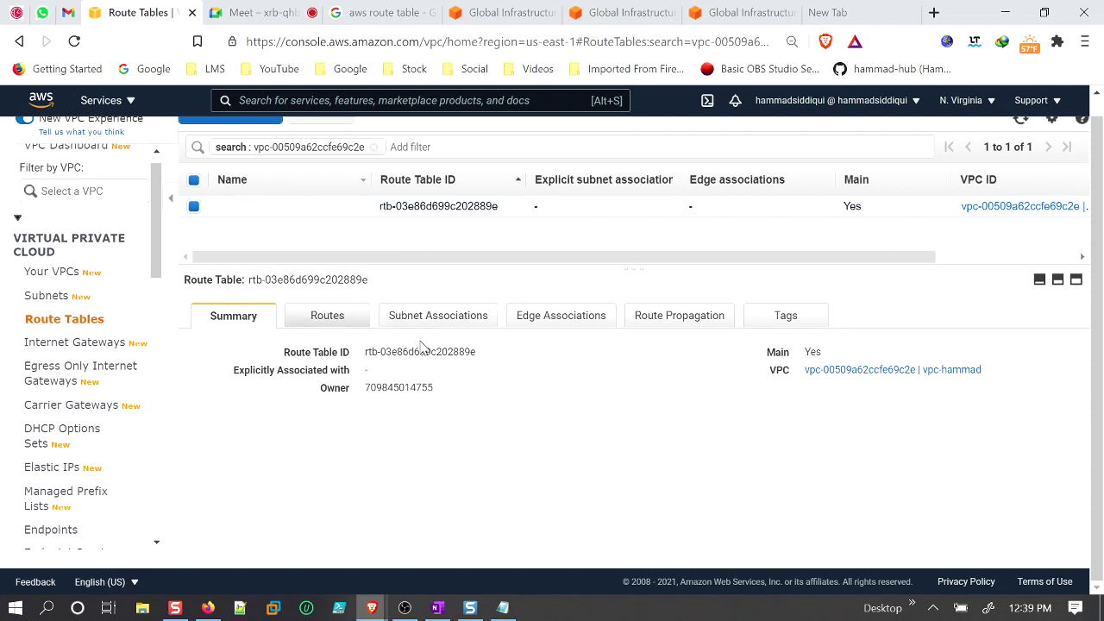
{"action": "left_click_drag", "start_coordinate": [267, 464], "coordinate": [209, 471]}
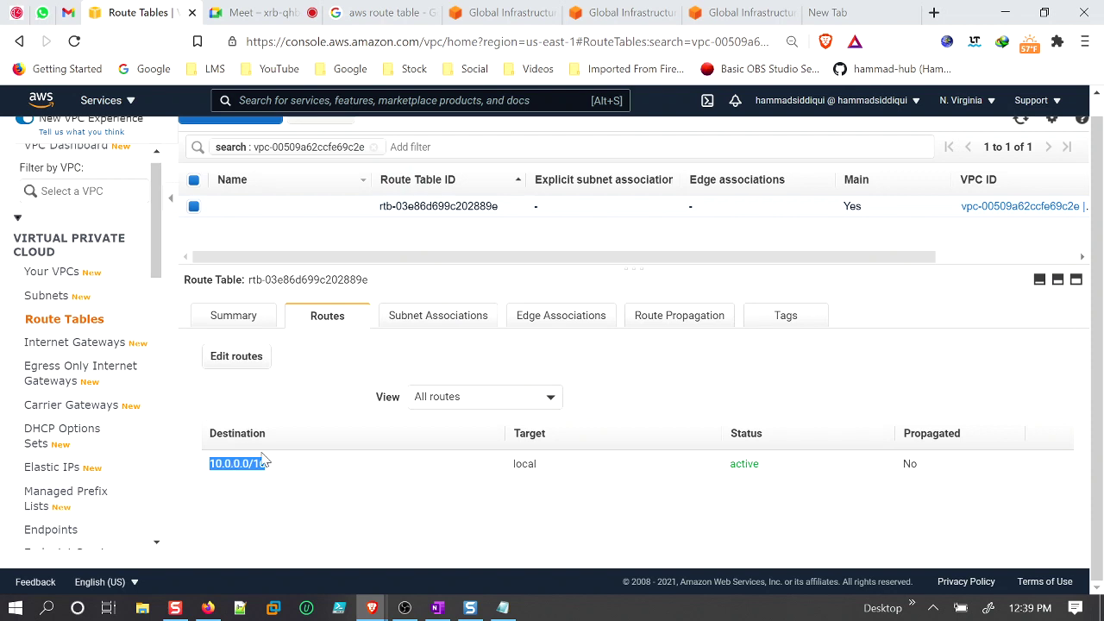
Examine the main route table's subnet associations, including the note about subnets that are not explicitly associated.
{"action": "left_click", "coordinate": [460, 315]}
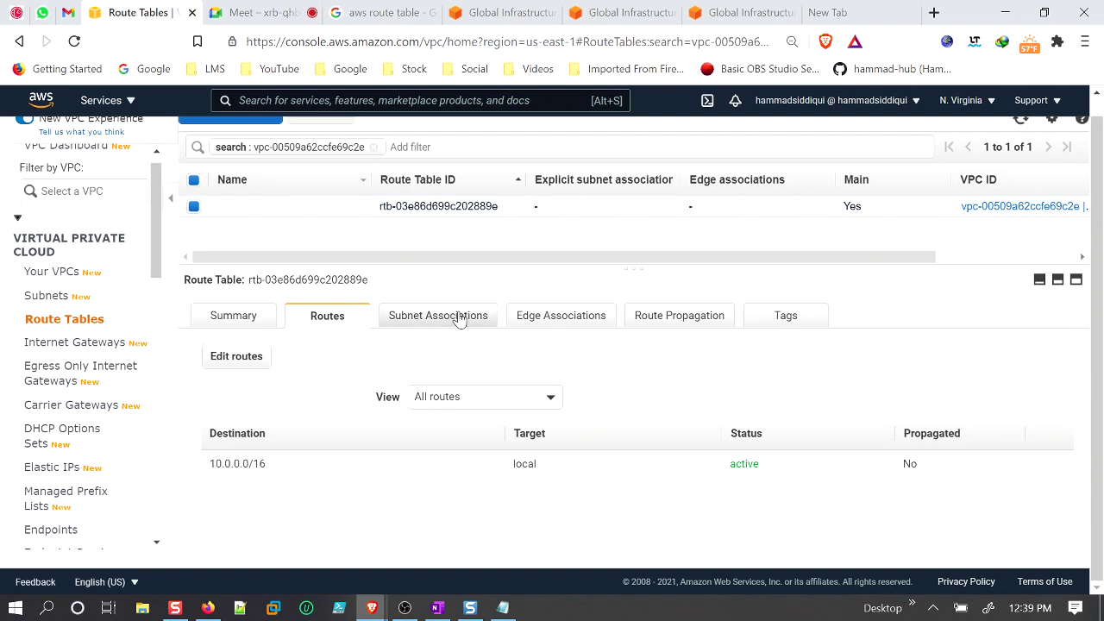
{"action": "scroll", "coordinate": [641, 451], "scroll_direction": "down", "scroll_amount": 2}
{"action": "scroll", "coordinate": [641, 451], "scroll_direction": "down", "scroll_amount": 1}
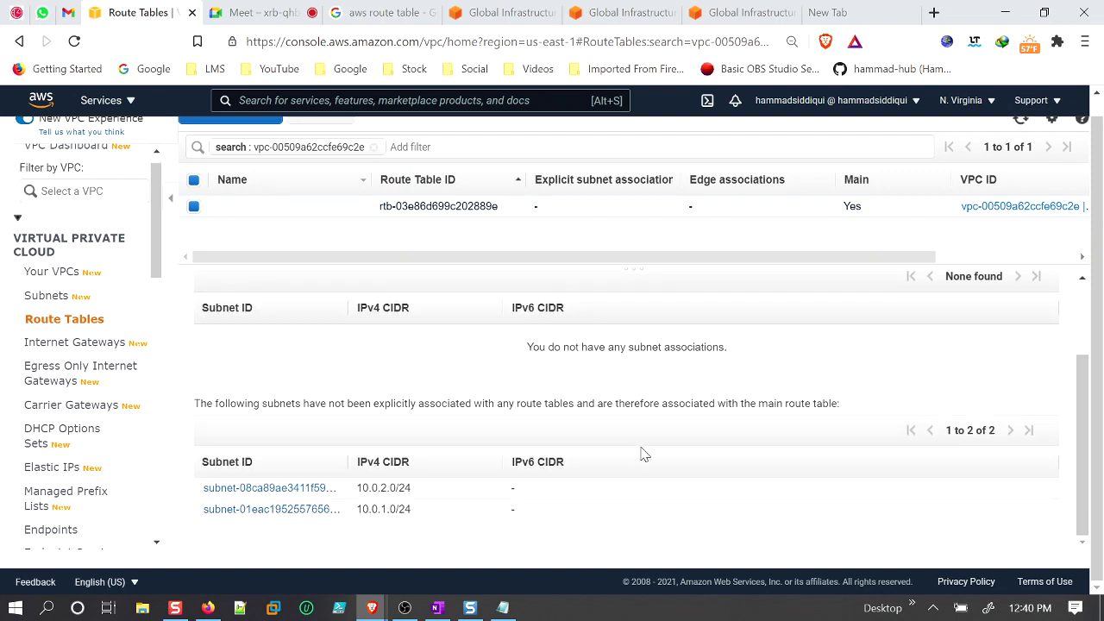
{"action": "left_click_drag", "start_coordinate": [500, 462], "coordinate": [536, 462]}
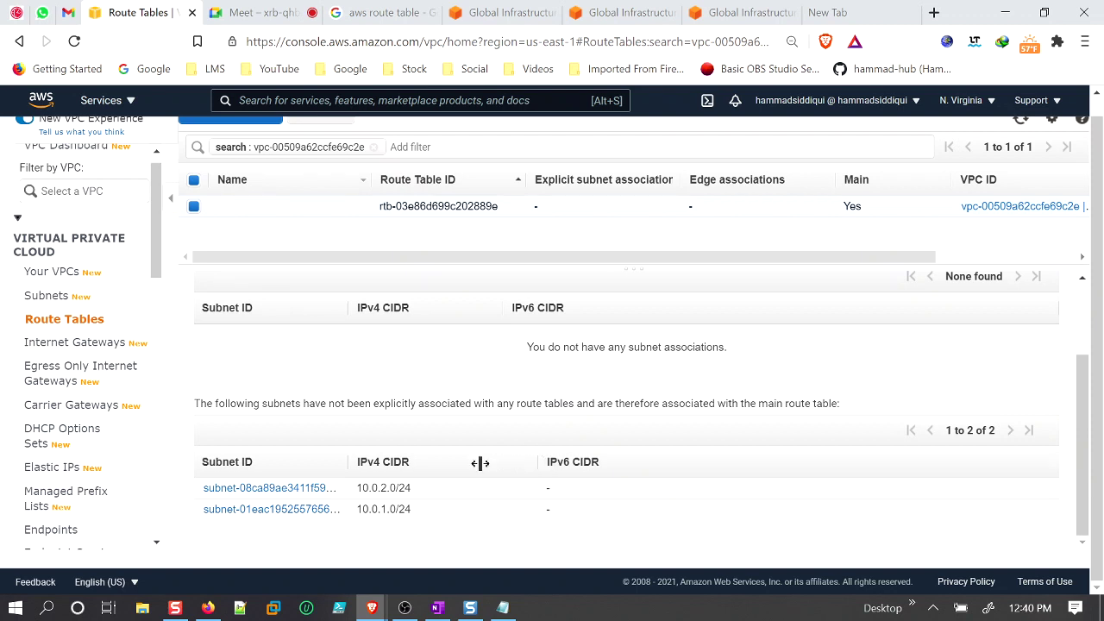
{"action": "left_click_drag", "start_coordinate": [194, 402], "coordinate": [844, 411]}
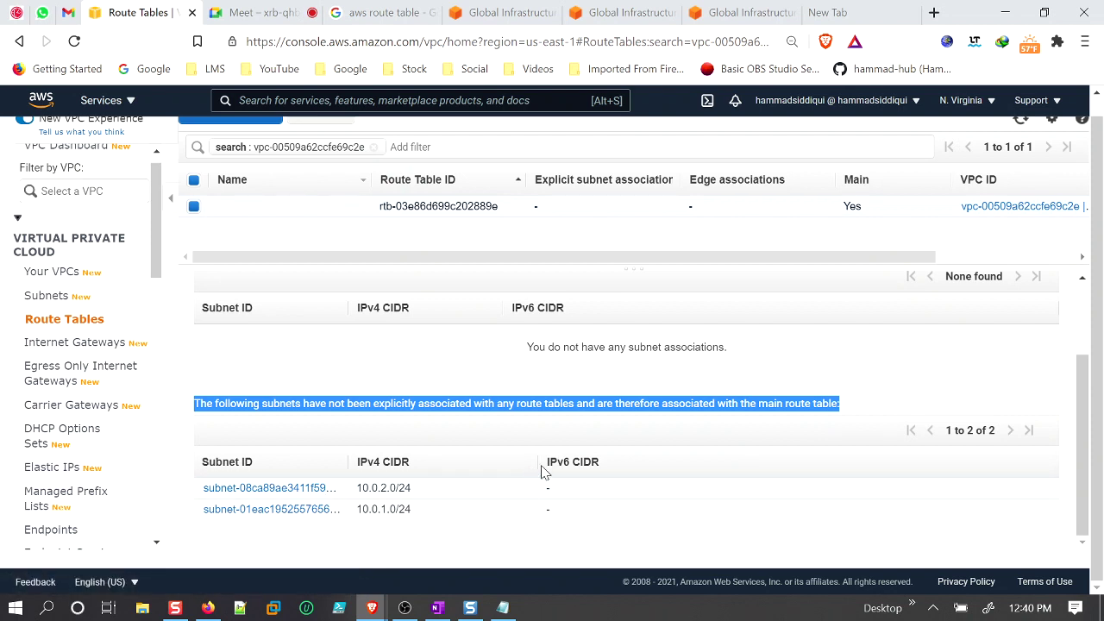
{"action": "left_click_drag", "start_coordinate": [536, 463], "coordinate": [562, 460]}
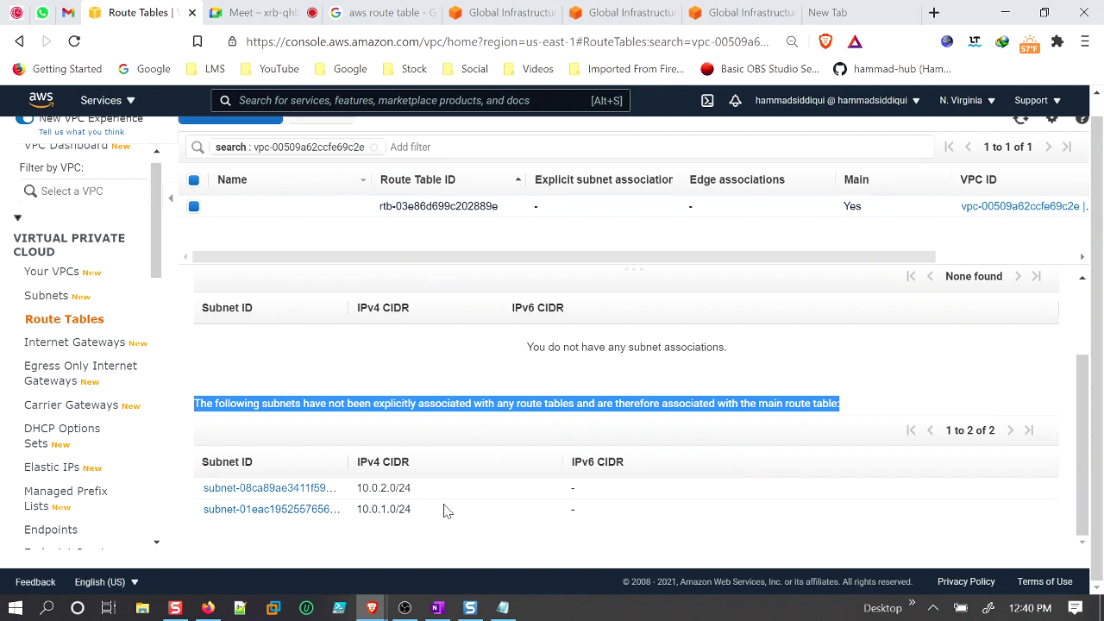
Name the VPC's main route table rt-private-hammad.
{"action": "left_click", "coordinate": [357, 208]}
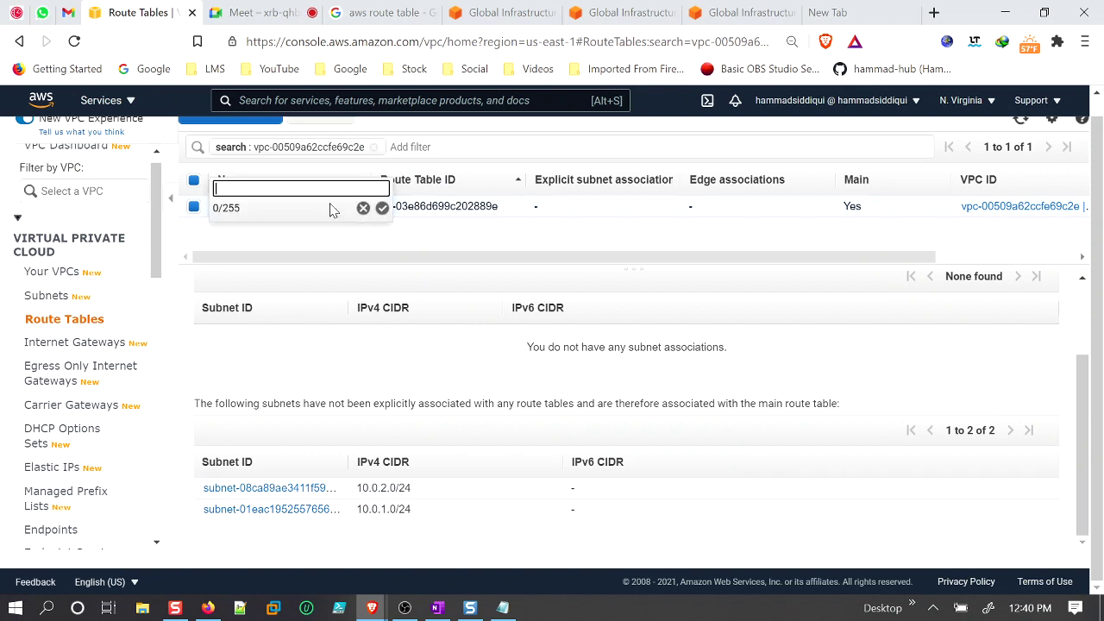
{"action": "type", "text": "rt-"}
{"action": "key", "text": "BackSpace"}
{"action": "type", "text": "priv"}
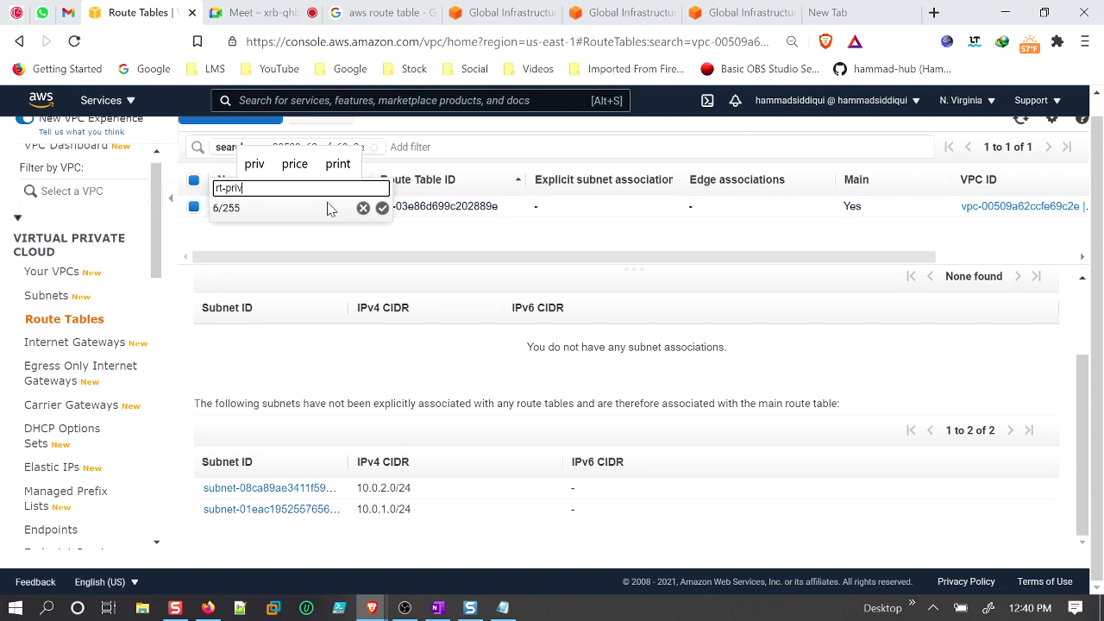
{"action": "type", "text": "ate-hammad"}
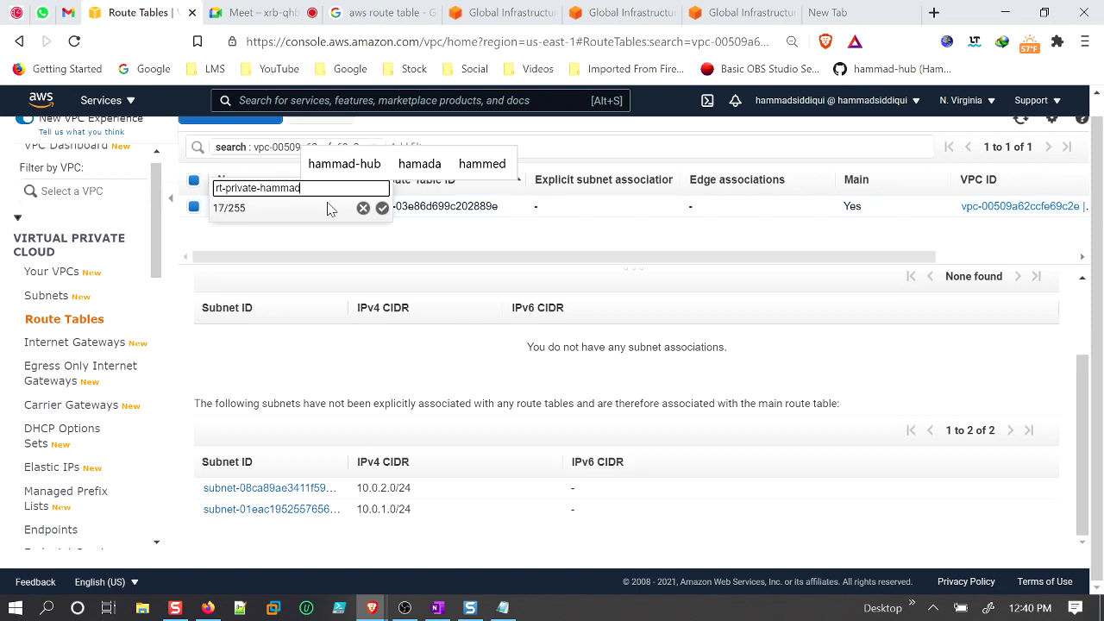
{"action": "left_click", "coordinate": [382, 209]}
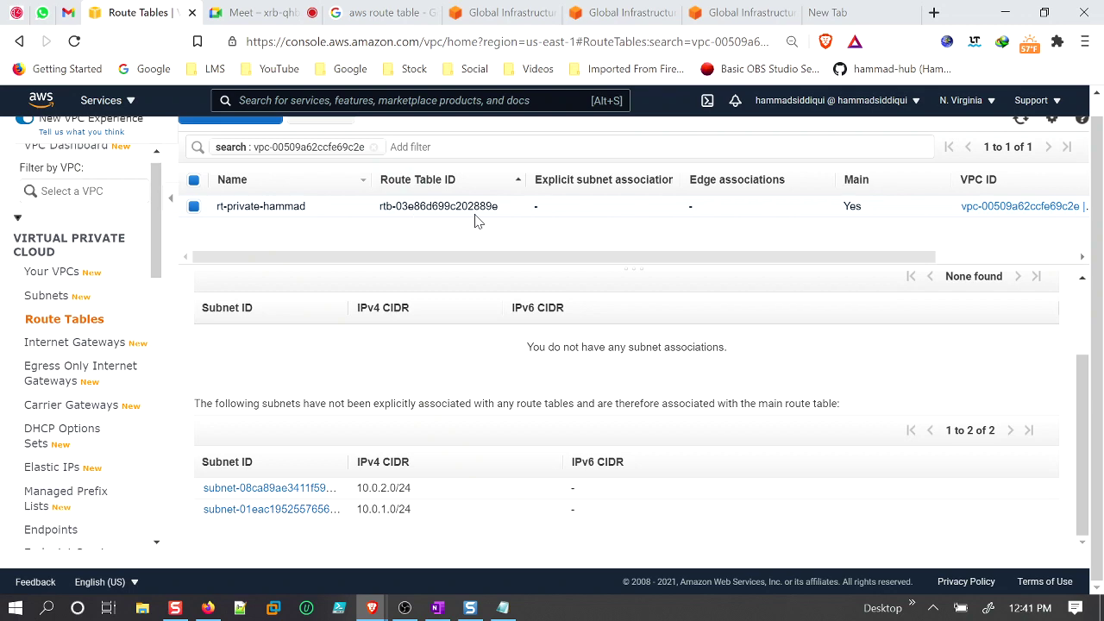
Start a new route table with the name tag rt-public-hammad in the VPC vpc-00509a62ccfe69c2e.
{"action": "scroll", "coordinate": [313, 264], "scroll_direction": "up", "scroll_amount": 2}
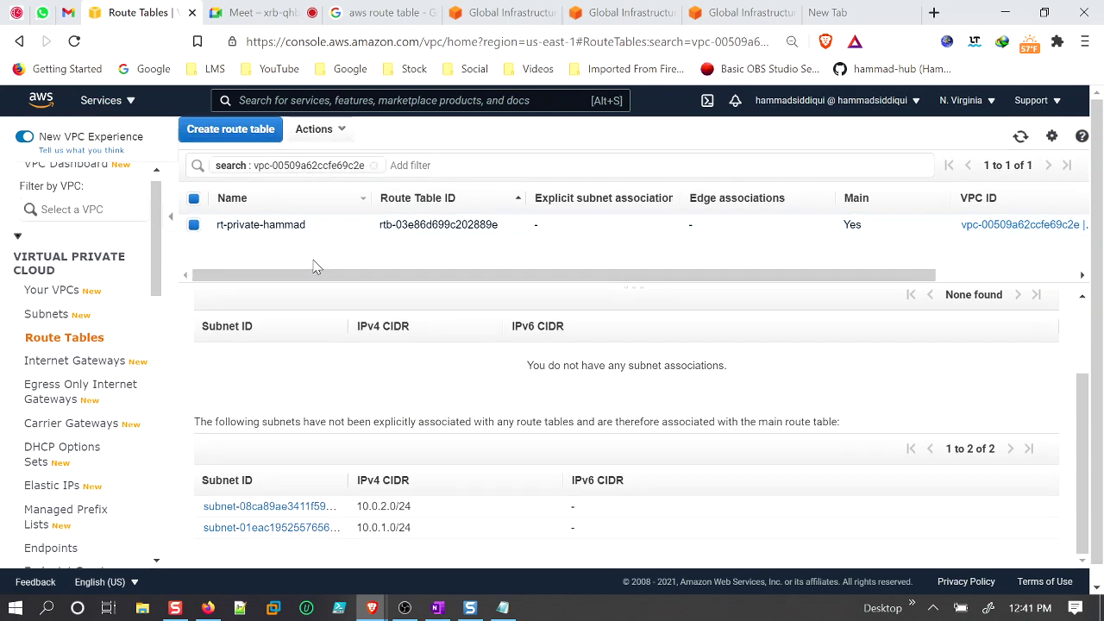
{"action": "scroll", "coordinate": [339, 298], "scroll_direction": "down", "scroll_amount": 3}
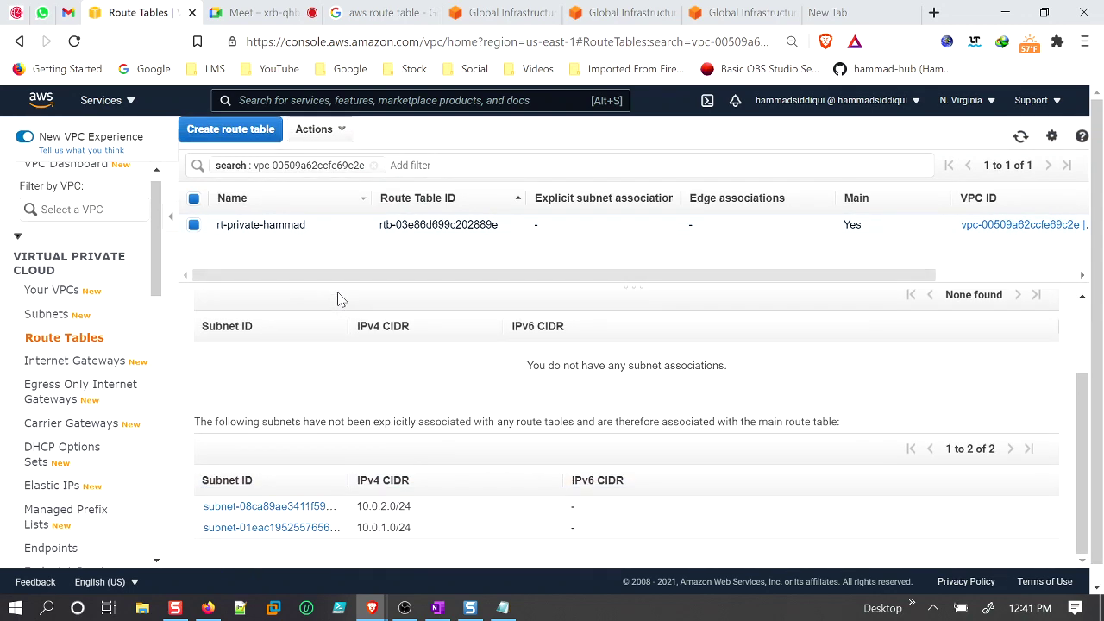
{"action": "left_click", "coordinate": [232, 119]}
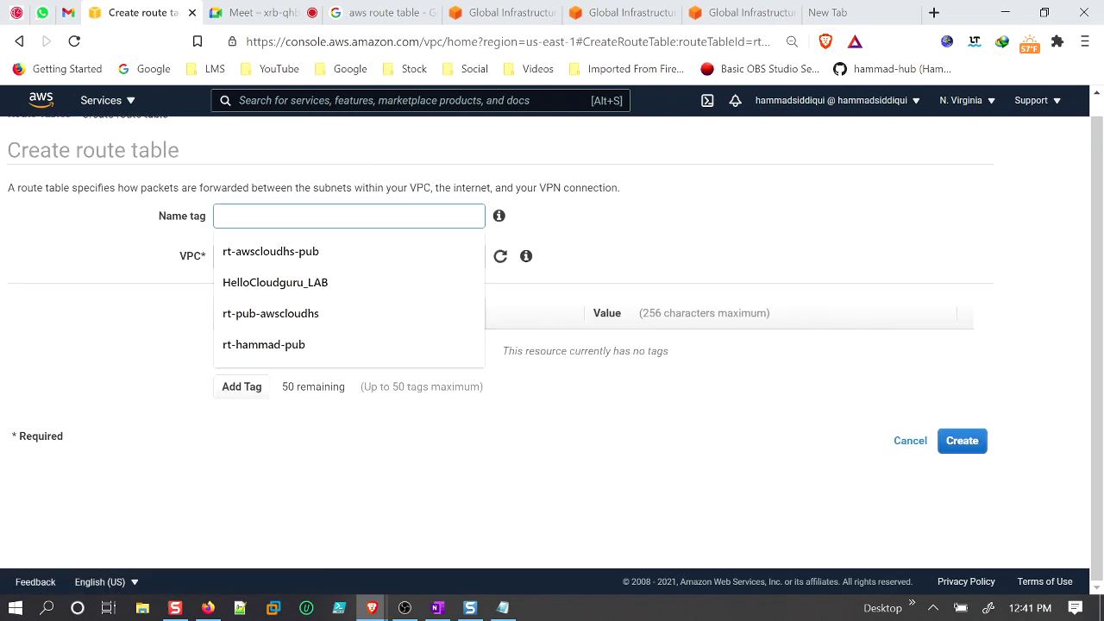
{"action": "type", "text": "r-"}
{"action": "key", "text": "Left"}
{"action": "type", "text": "t-"}
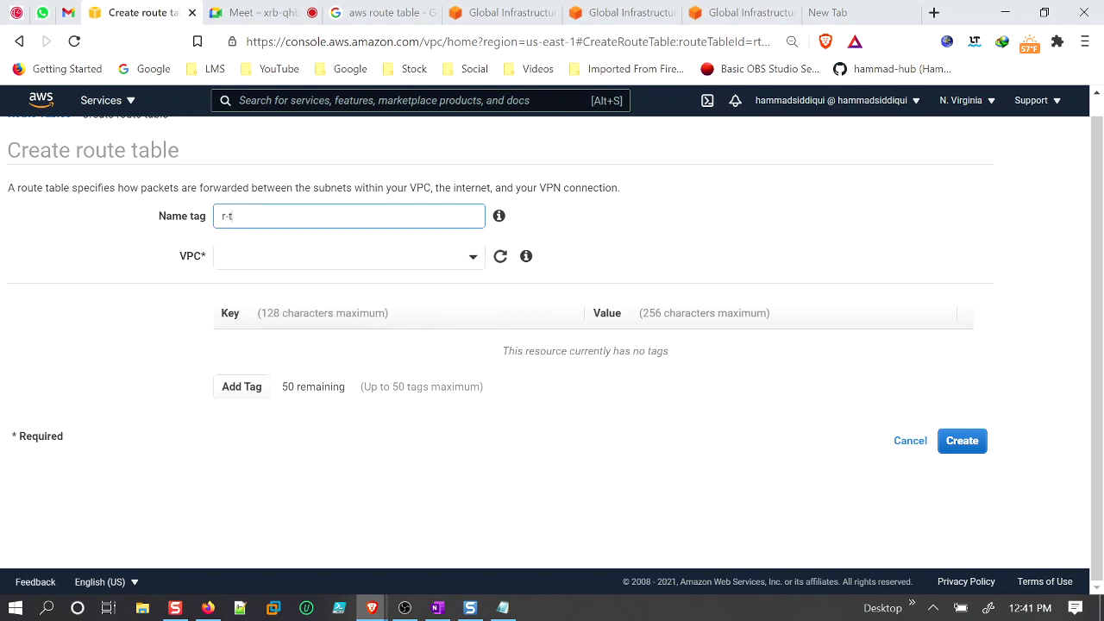
{"action": "type", "text": "pu"}
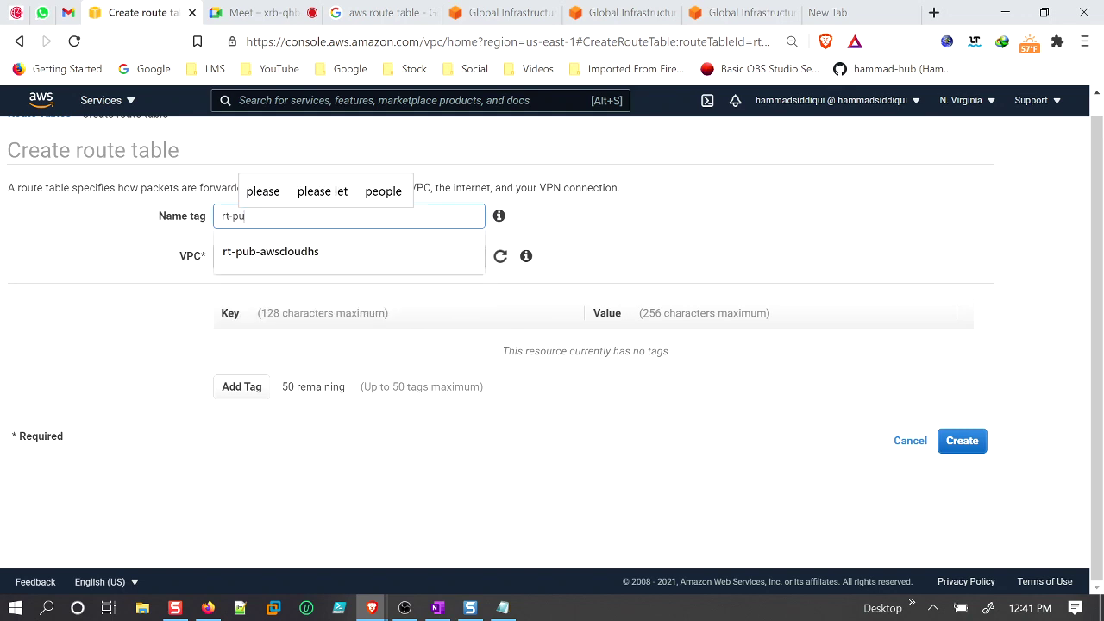
{"action": "type", "text": "blic-hammad"}
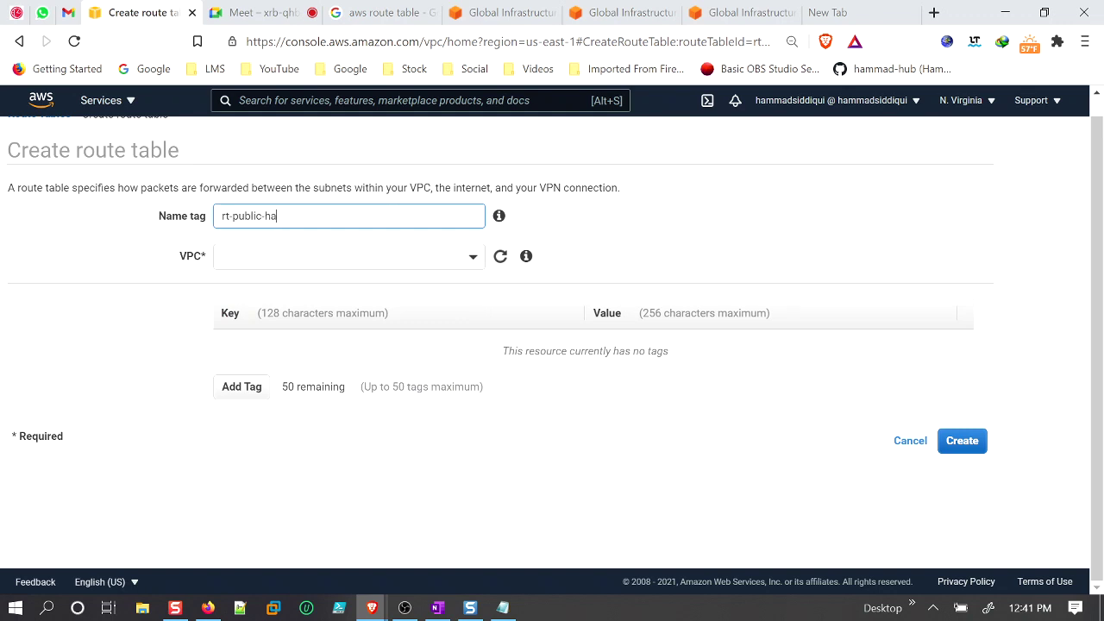
{"action": "left_click", "coordinate": [467, 261]}
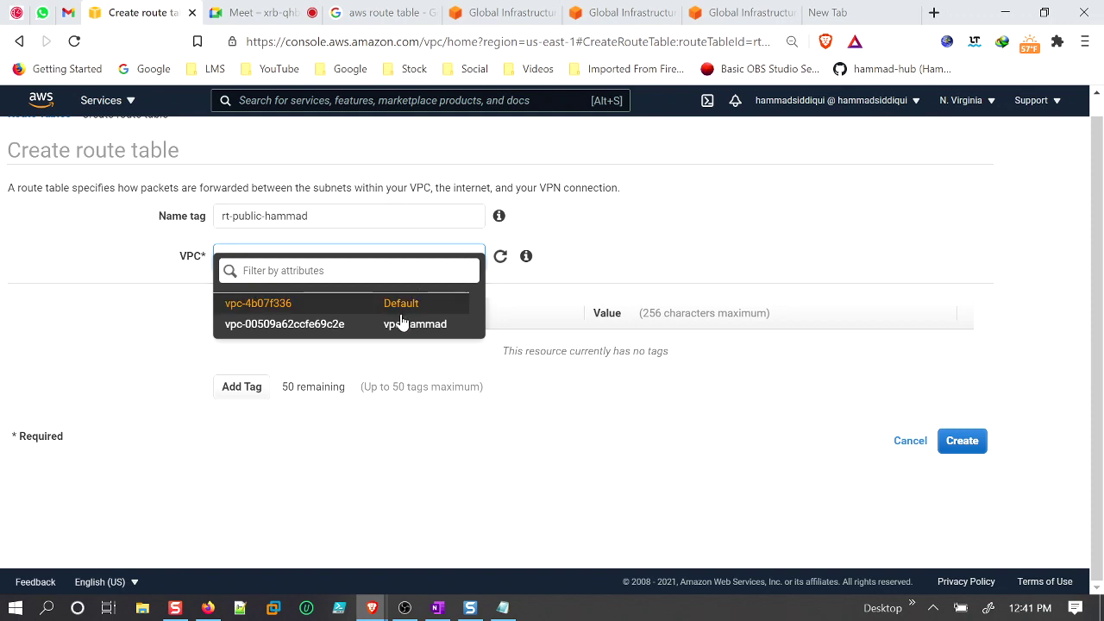
{"action": "left_click", "coordinate": [259, 334]}
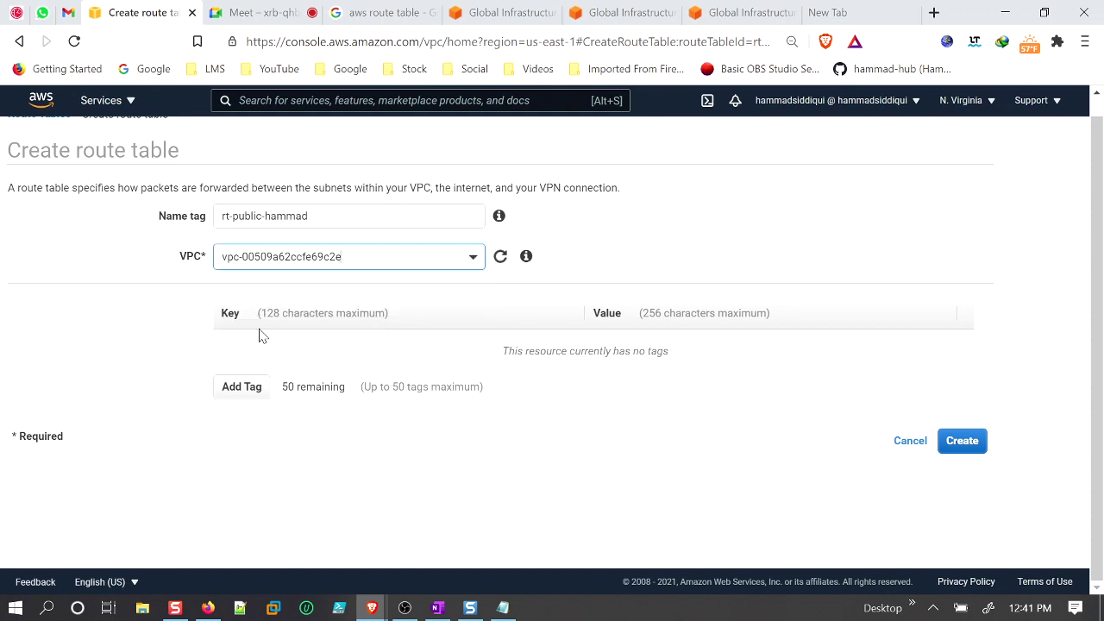
Add a tag with the key Name and the value routetable, and try to create the route table.
{"action": "left_click", "coordinate": [257, 389]}
{"action": "left_click", "coordinate": [304, 372]}
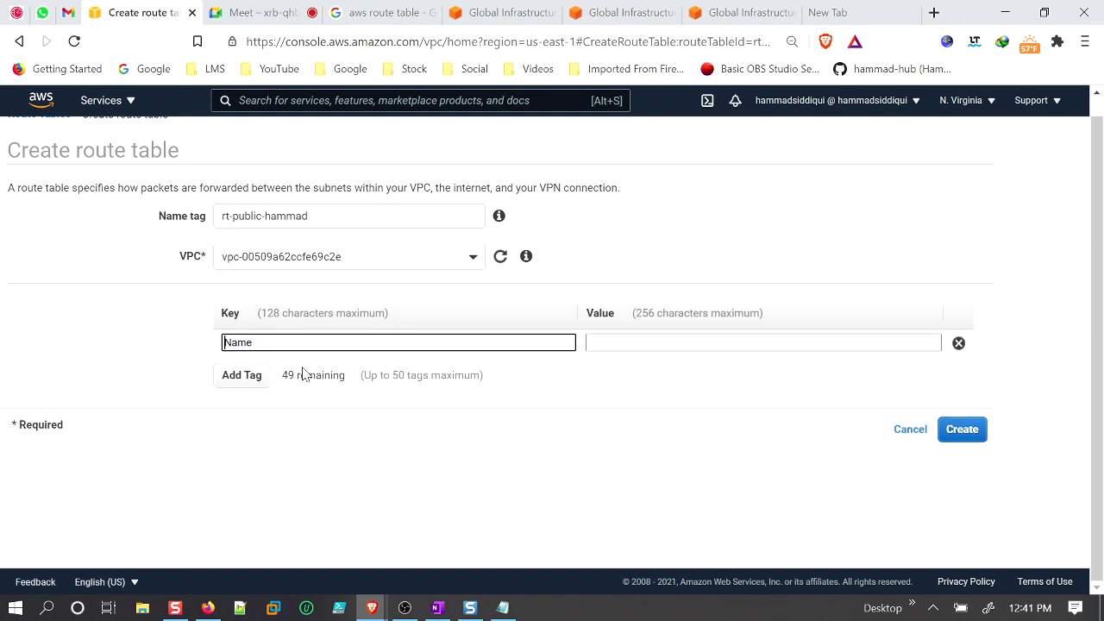
{"action": "left_click", "coordinate": [626, 346]}
{"action": "type", "text": "r"}
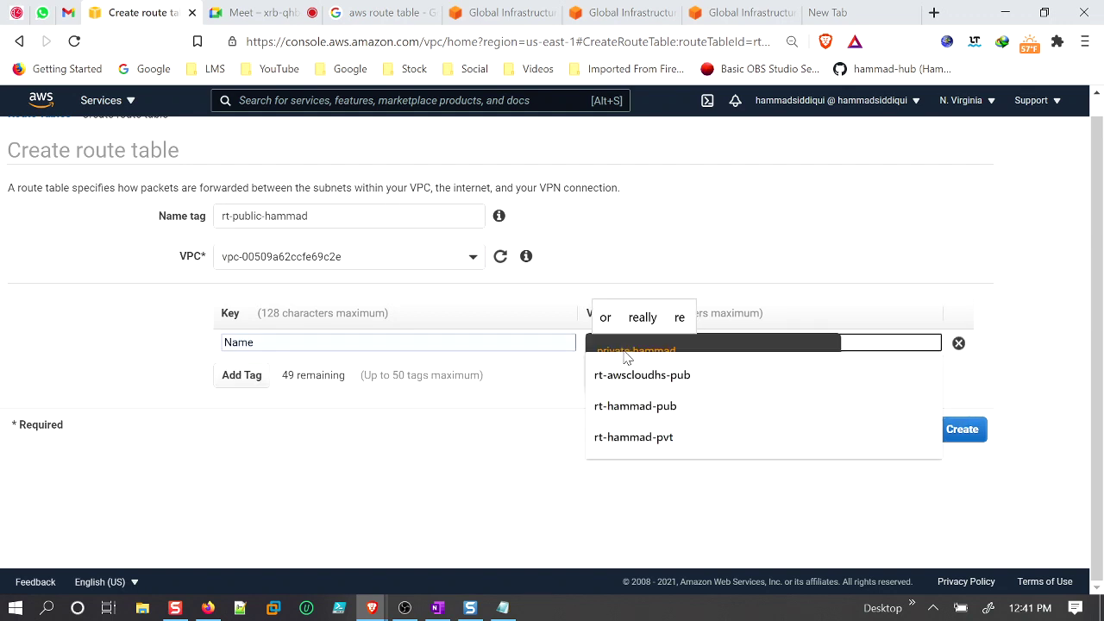
{"action": "type", "text": "outeta"}
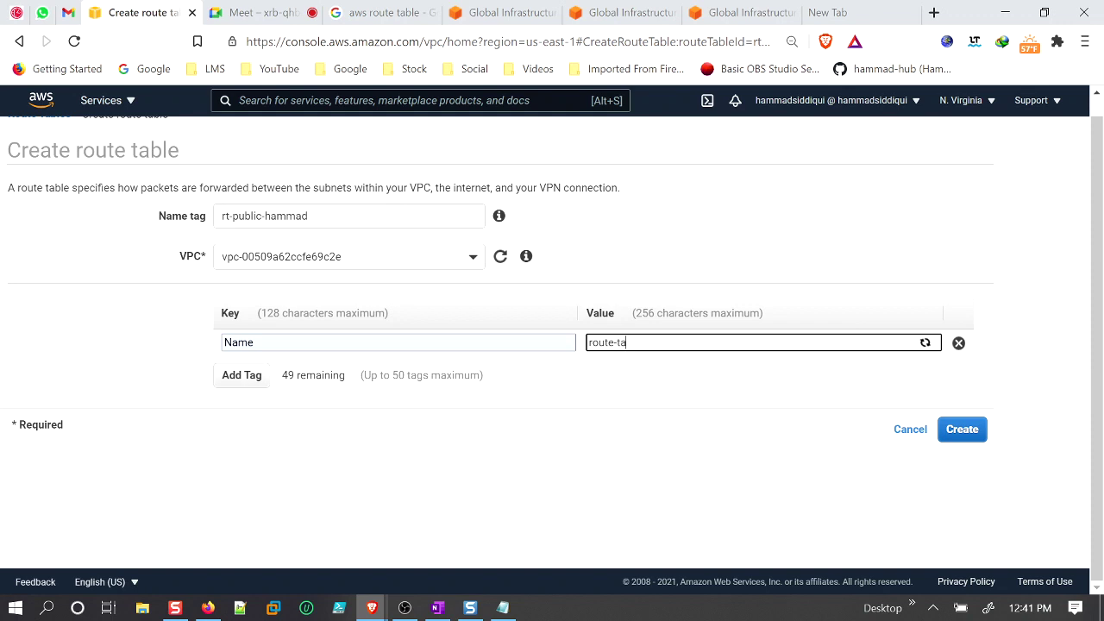
{"action": "type", "text": "b"}
{"action": "key", "text": "BackSpace"}
{"action": "type", "text": "ve"}
{"action": "key", "text": "BackSpace"}
{"action": "key", "text": "BackSpace"}
{"action": "type", "text": "ble"}
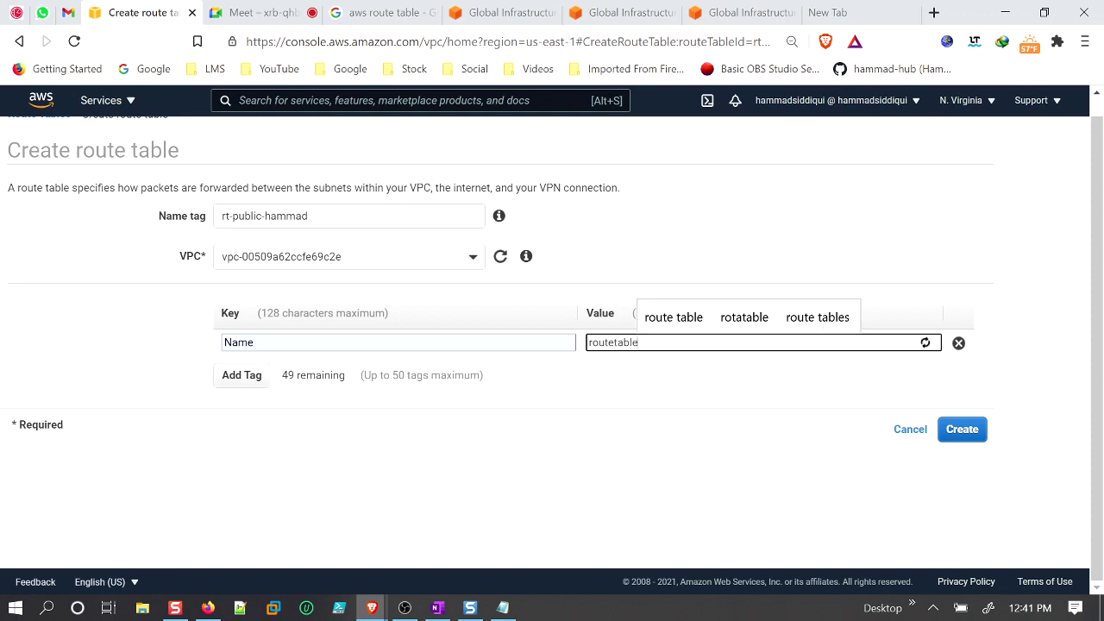
{"action": "left_click", "coordinate": [962, 431]}
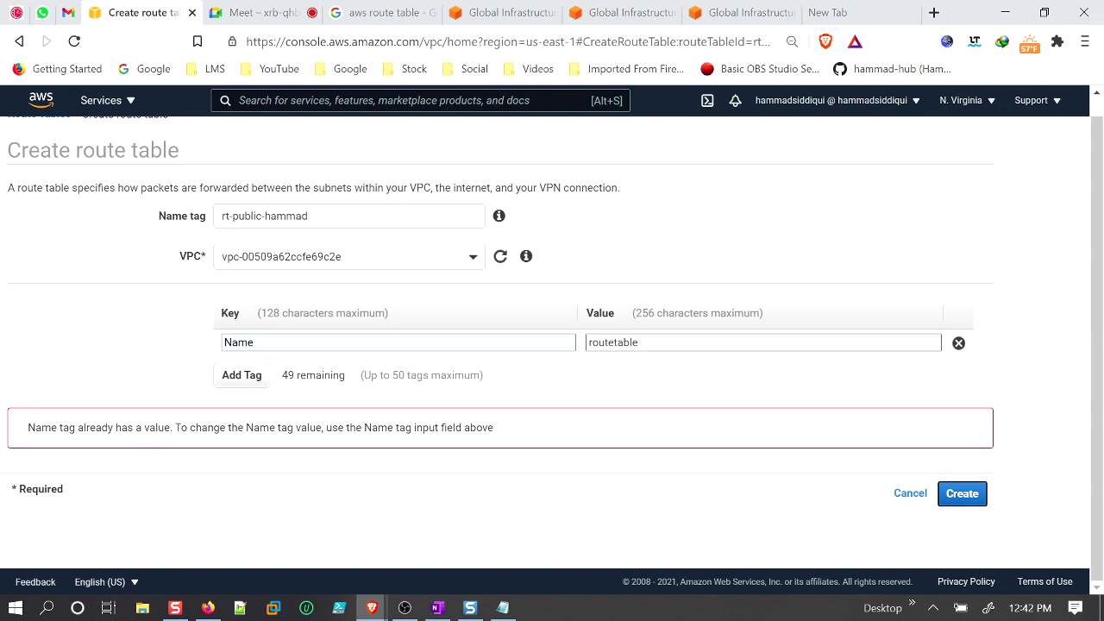
Change the added tag's value to publicroute and try to create the route table again.
{"action": "key", "text": "Tab"}
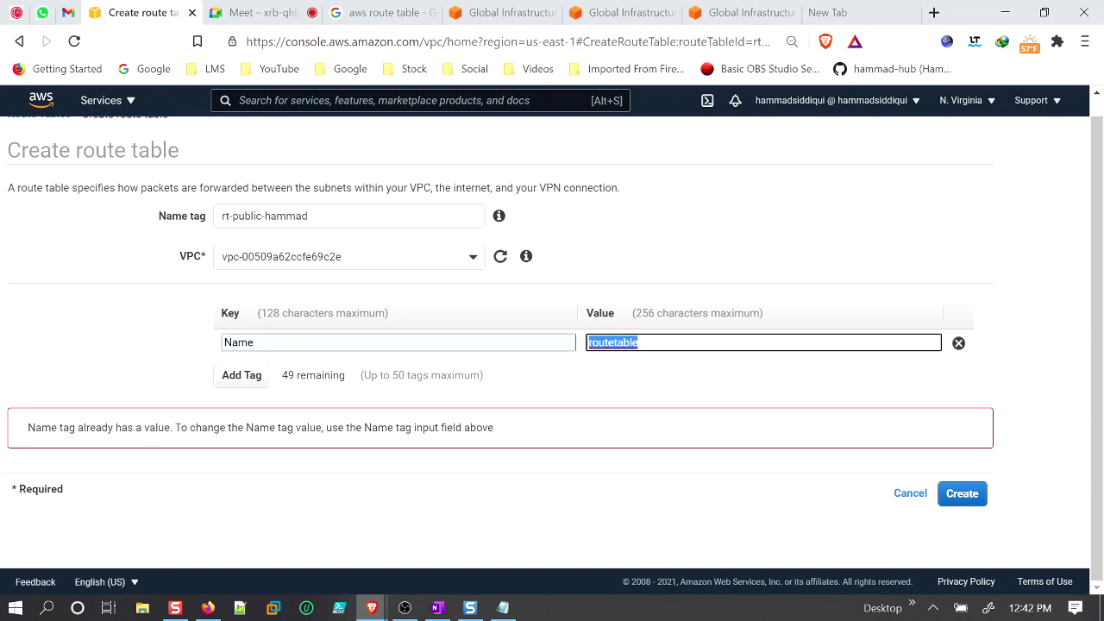
{"action": "type", "text": "publick"}
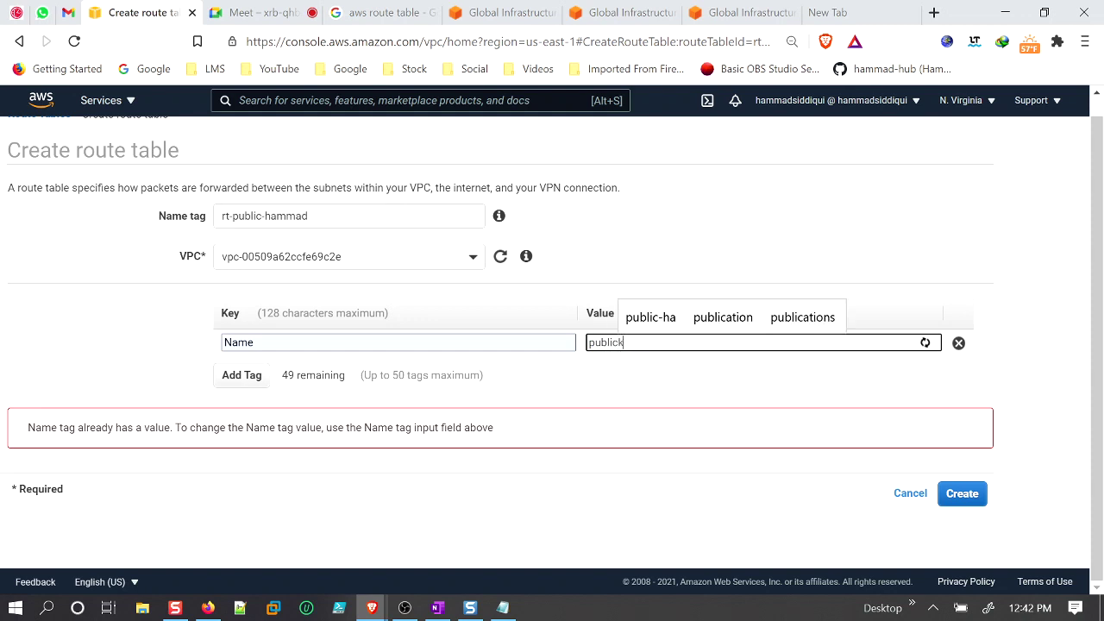
{"action": "key", "text": "BackSpace"}
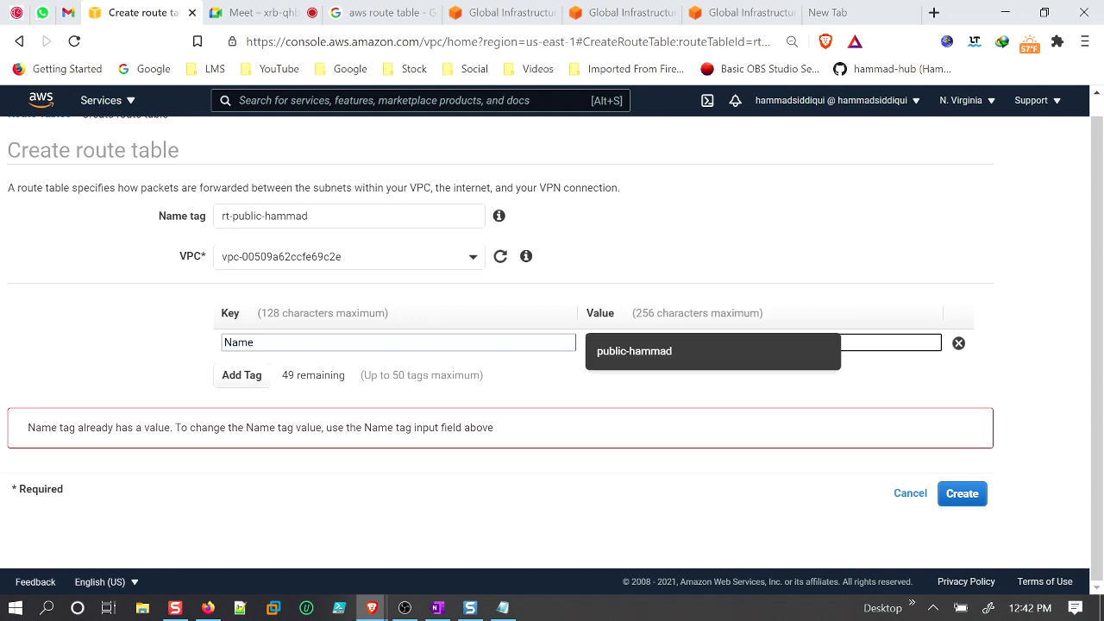
{"action": "type", "text": "route"}
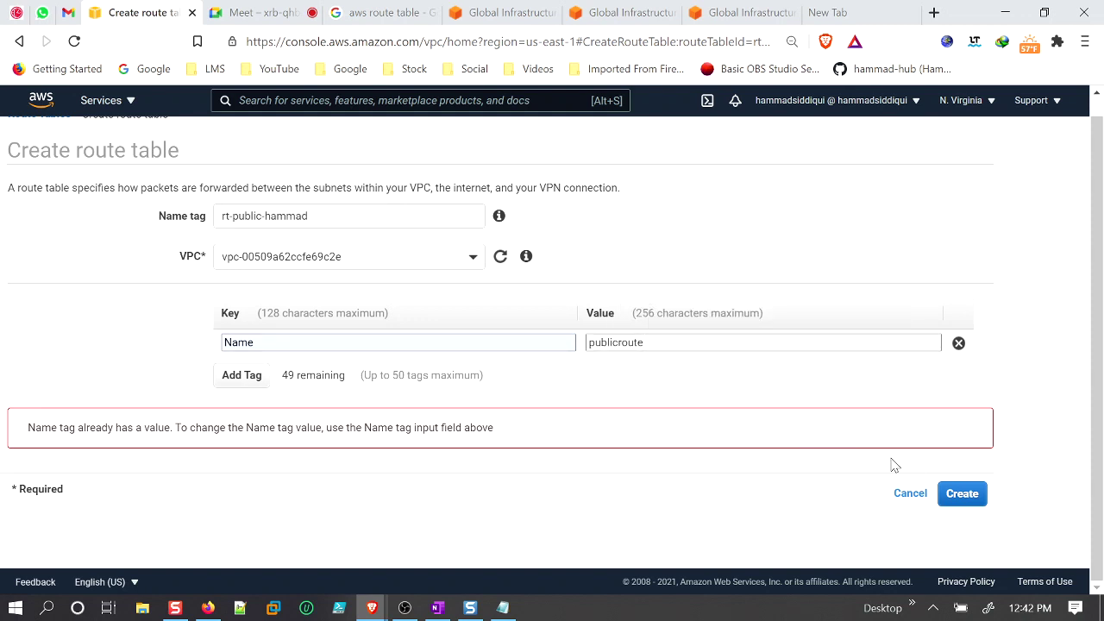
{"action": "left_click", "coordinate": [961, 494]}
Shorten the route table's name tag to rt-public-ha, retry the creation and remove the additional Name tag.
{"action": "left_click_drag", "start_coordinate": [309, 216], "coordinate": [277, 216]}
{"action": "left_click", "coordinate": [264, 216]}
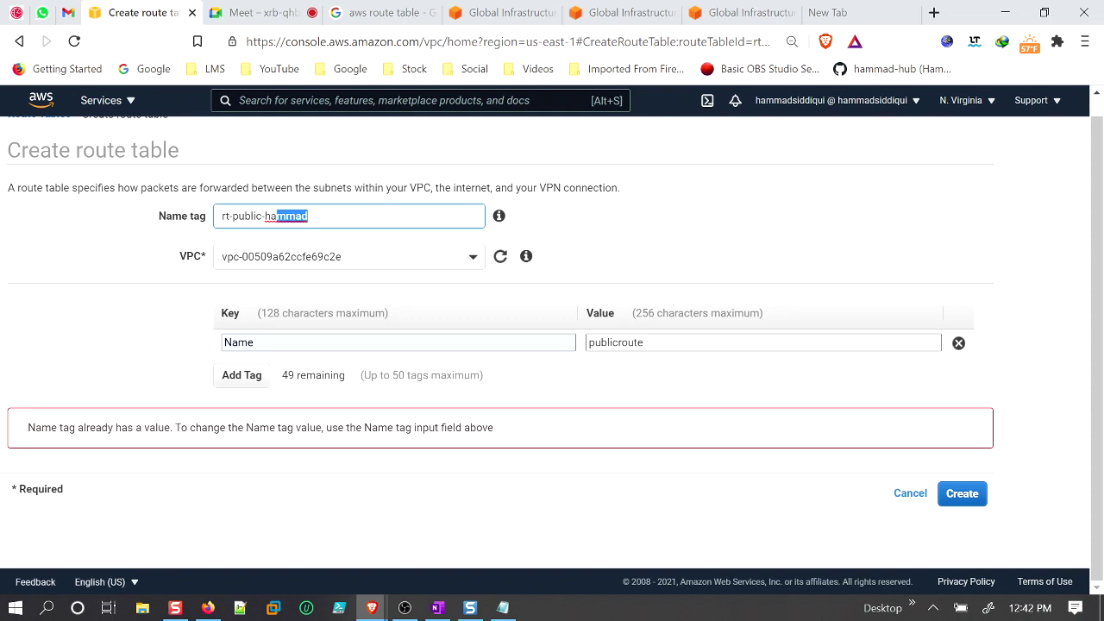
{"action": "key", "text": "BackSpace"}
{"action": "left_click", "coordinate": [976, 513]}
{"action": "left_click", "coordinate": [958, 343]}
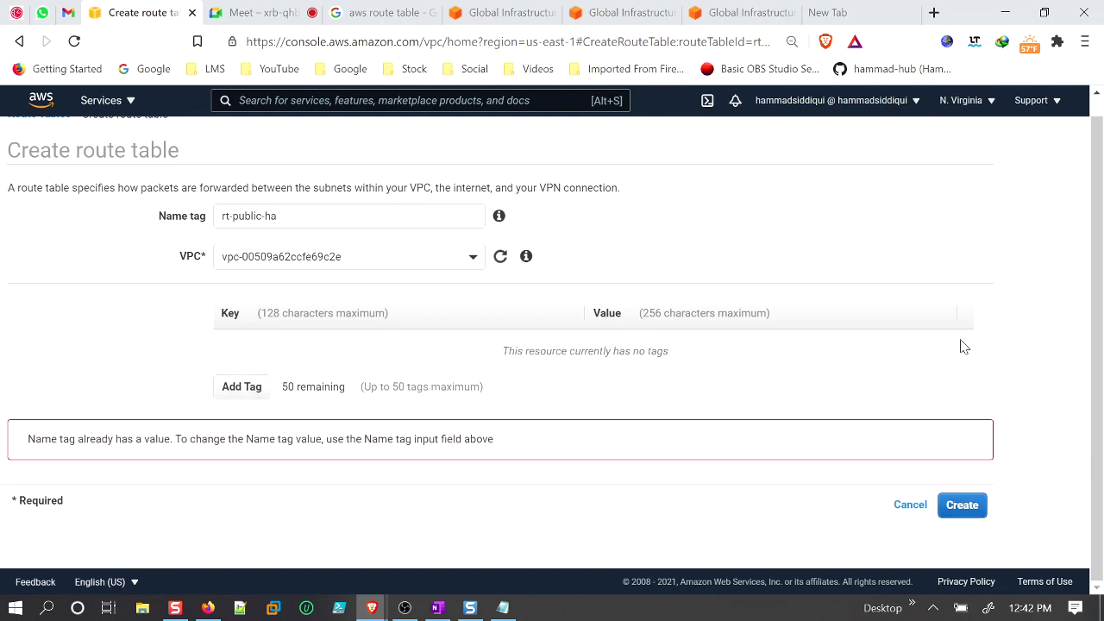
Create the public route table and rename it from the route table list as rt-public-hammad.
{"action": "left_click", "coordinate": [971, 508]}
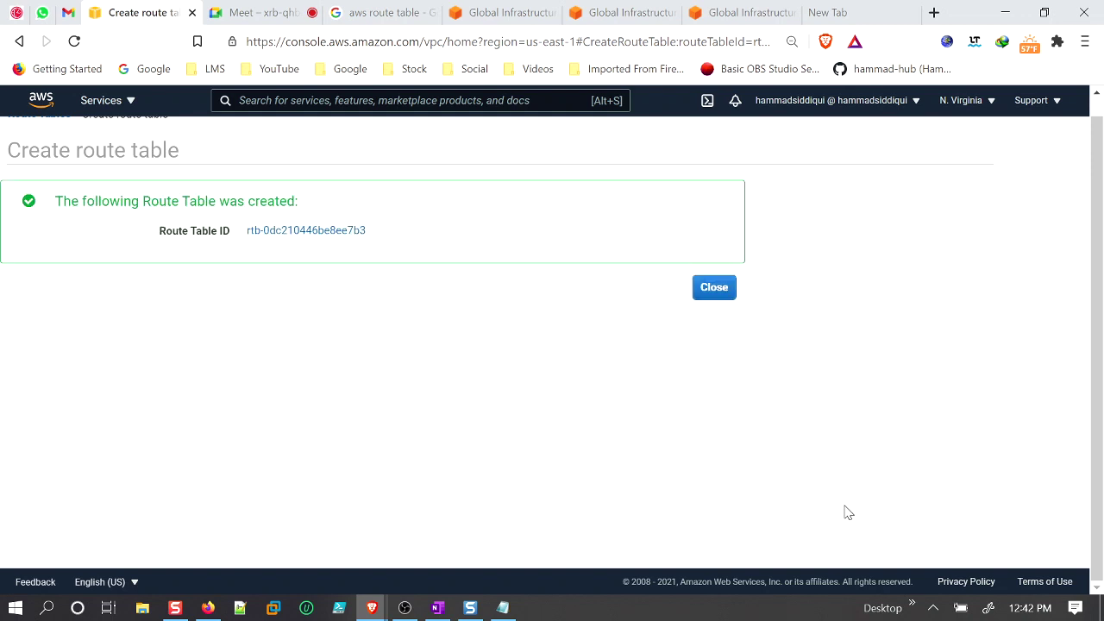
{"action": "left_click", "coordinate": [714, 290]}
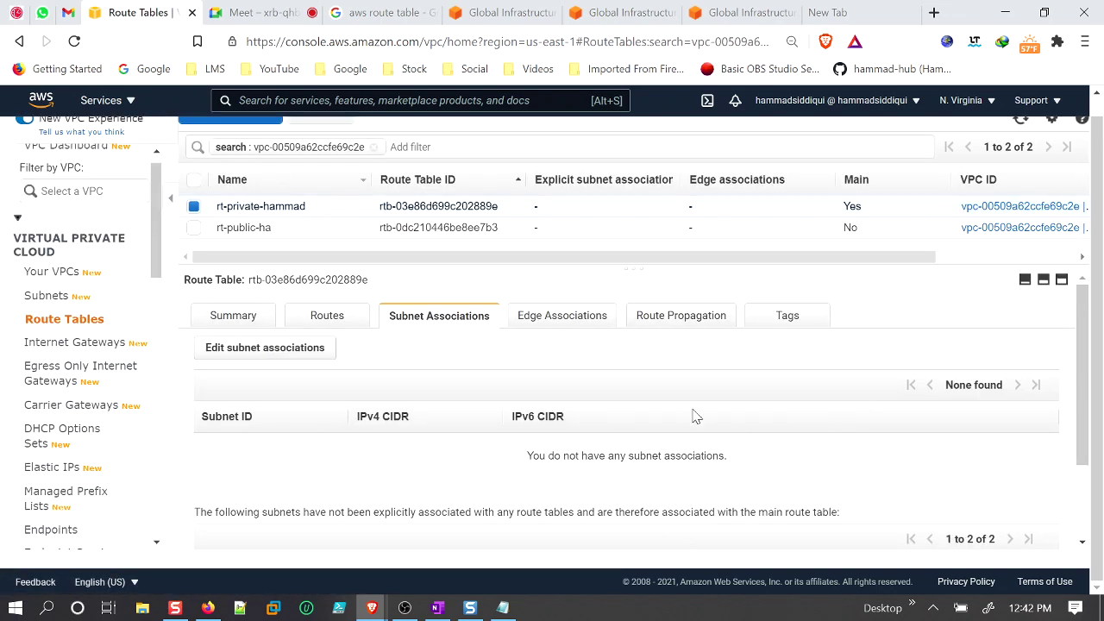
{"action": "left_click", "coordinate": [357, 229]}
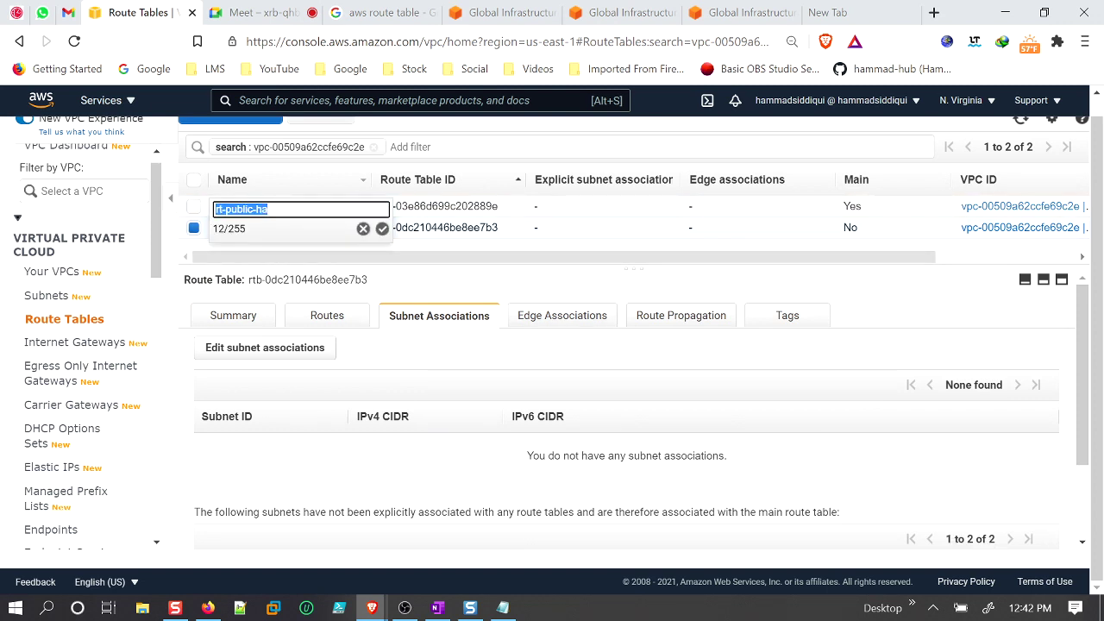
{"action": "key", "text": "BackSpace"}
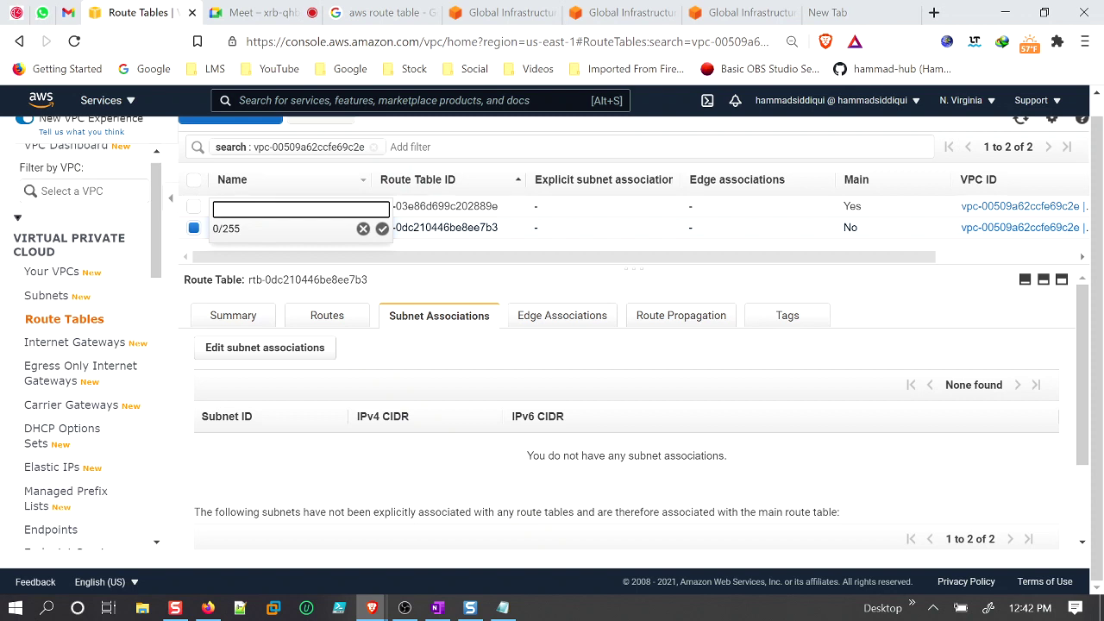
{"action": "type", "text": "rt-pub"}
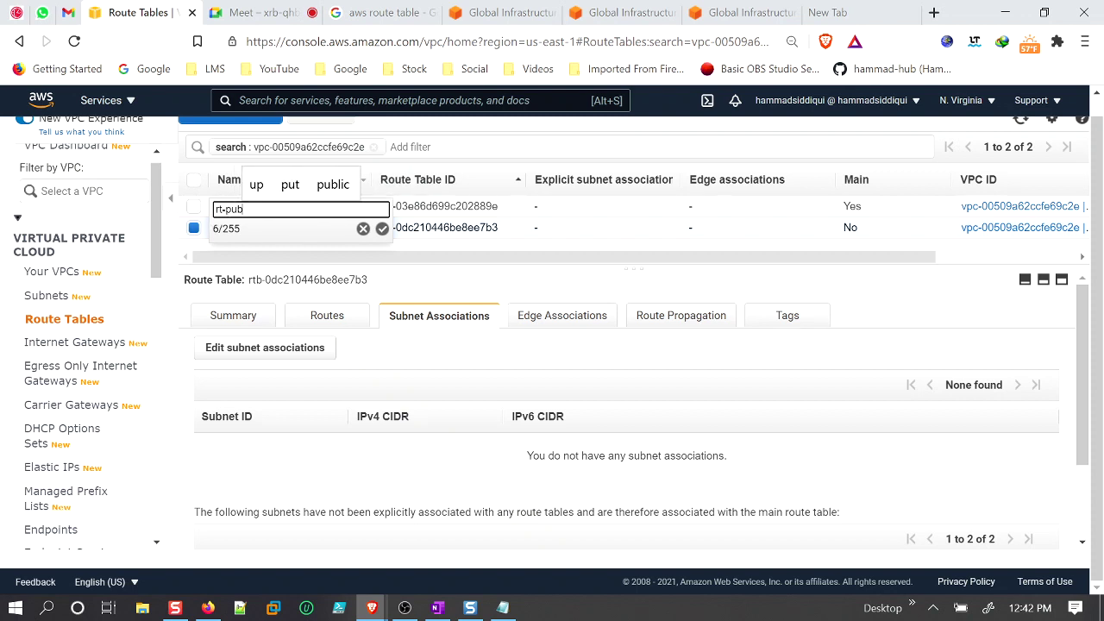
{"action": "type", "text": "lic-hammad"}
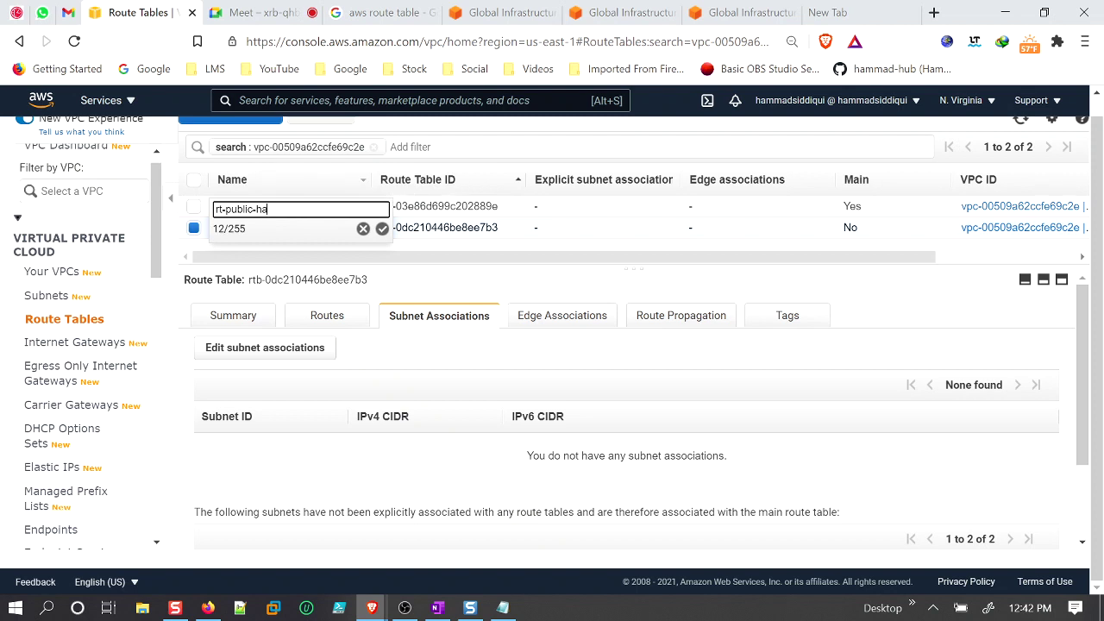
{"action": "left_click", "coordinate": [382, 229]}
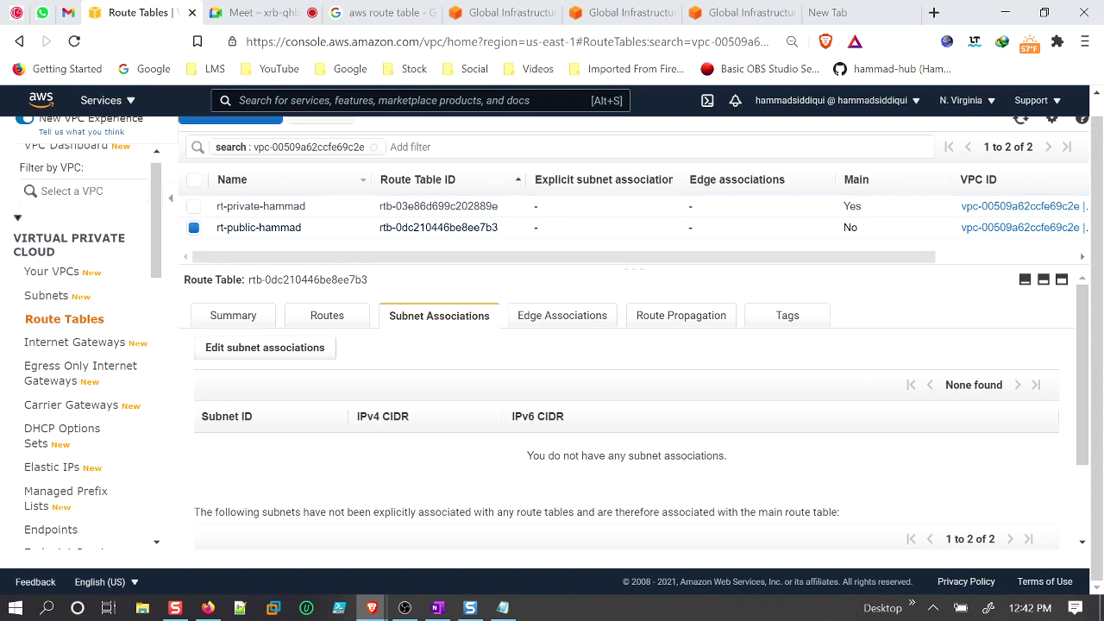
Compare the Main setting of the private and public route tables and review the route table line in the Notepad notes.
{"action": "left_click_drag", "start_coordinate": [862, 207], "coordinate": [837, 238]}
{"action": "left_click", "coordinate": [846, 211]}
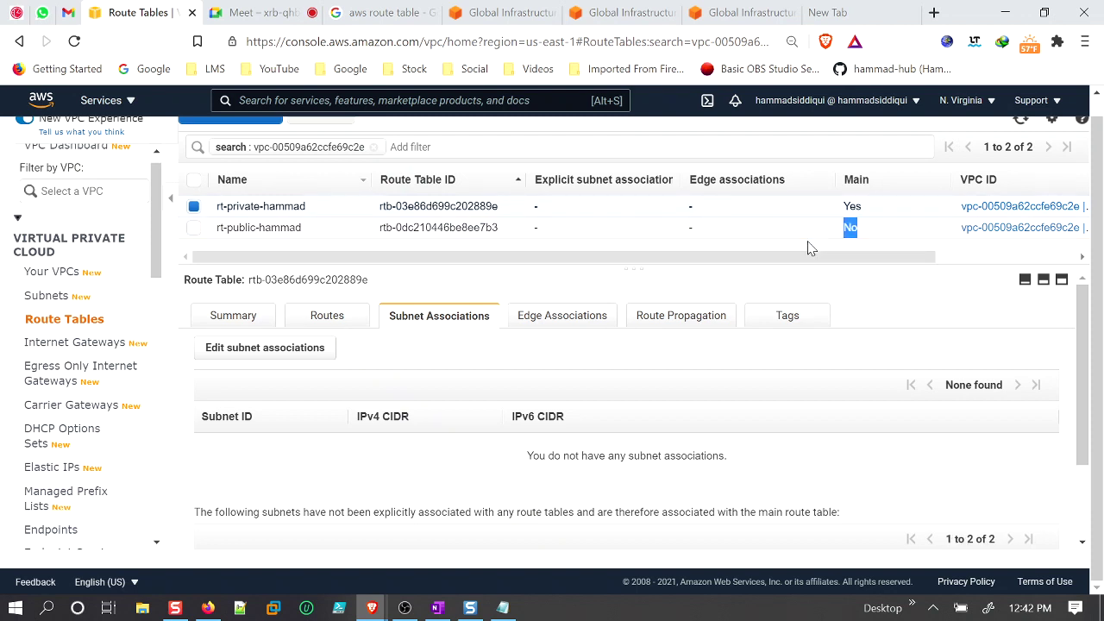
{"action": "left_click", "coordinate": [503, 608]}
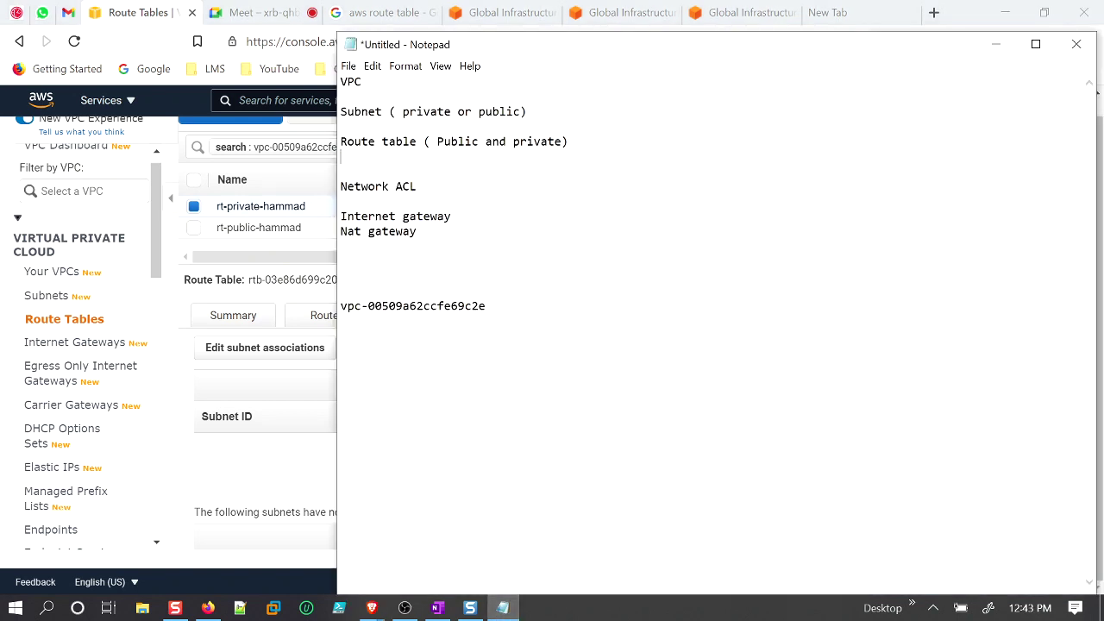
{"action": "left_click_drag", "start_coordinate": [486, 142], "coordinate": [438, 142]}
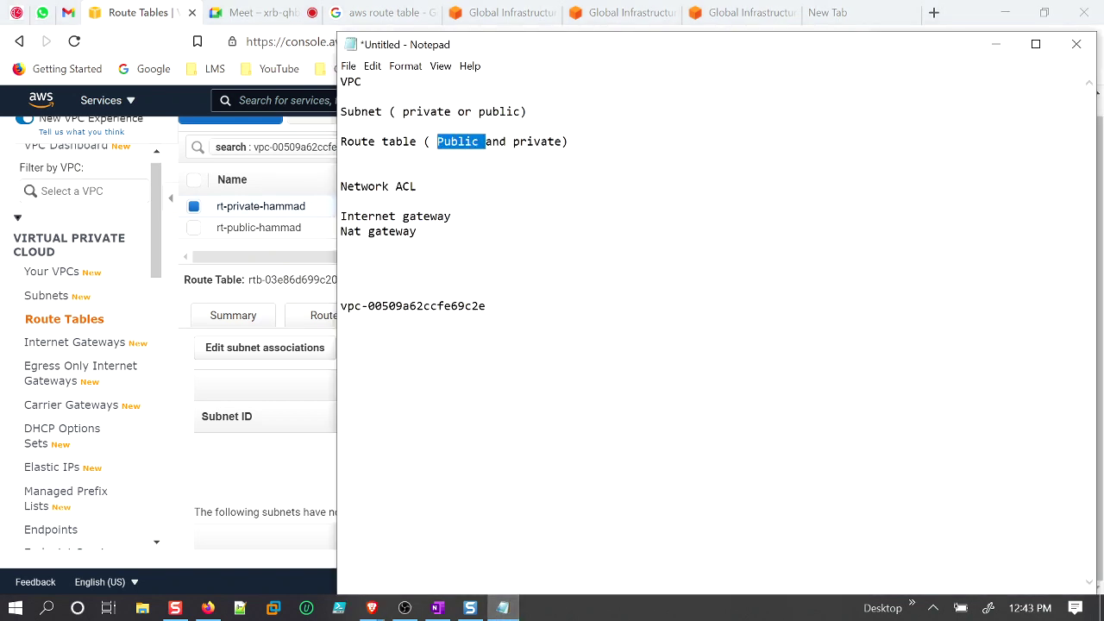
{"action": "left_click_drag", "start_coordinate": [562, 141], "coordinate": [513, 142]}
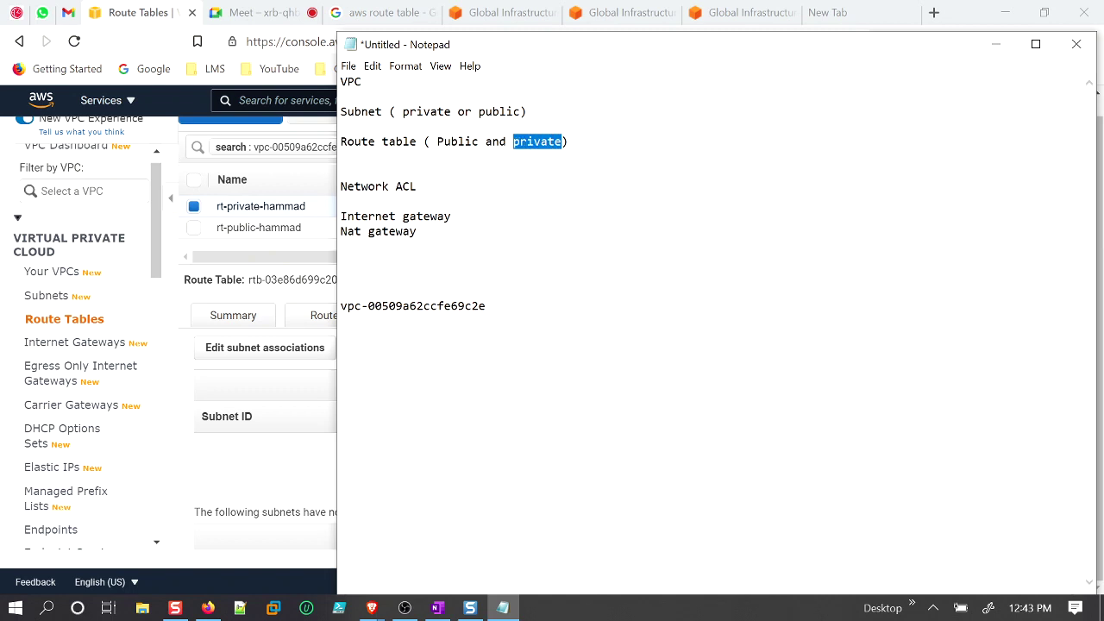
{"action": "left_click", "coordinate": [155, 215]}
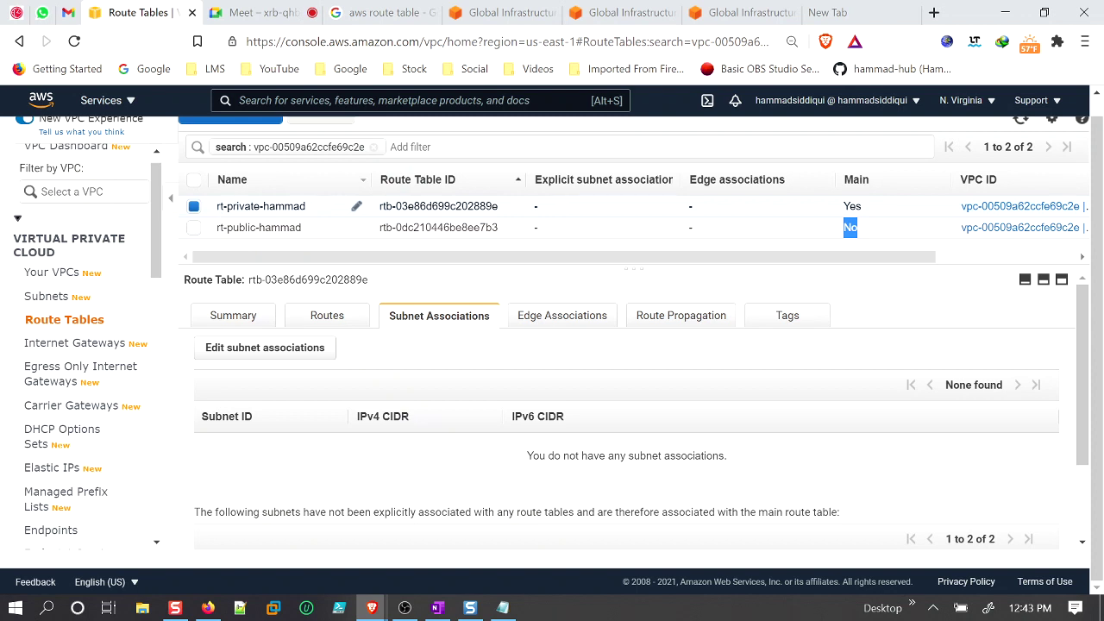
{"action": "left_click_drag", "start_coordinate": [224, 207], "coordinate": [258, 227]}
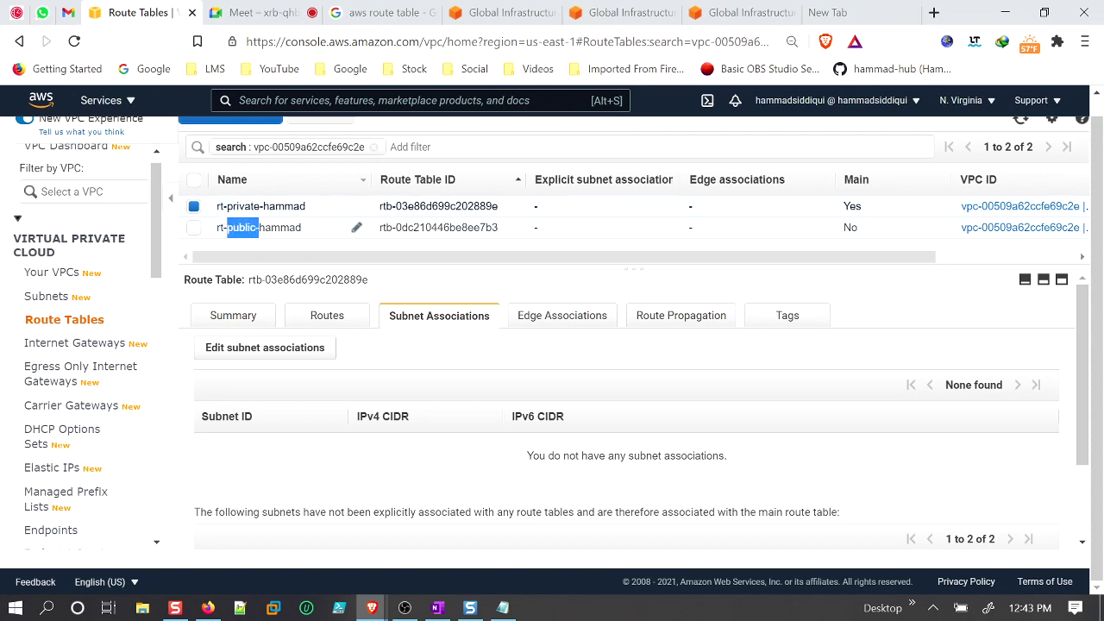
{"action": "left_click", "coordinate": [258, 228]}
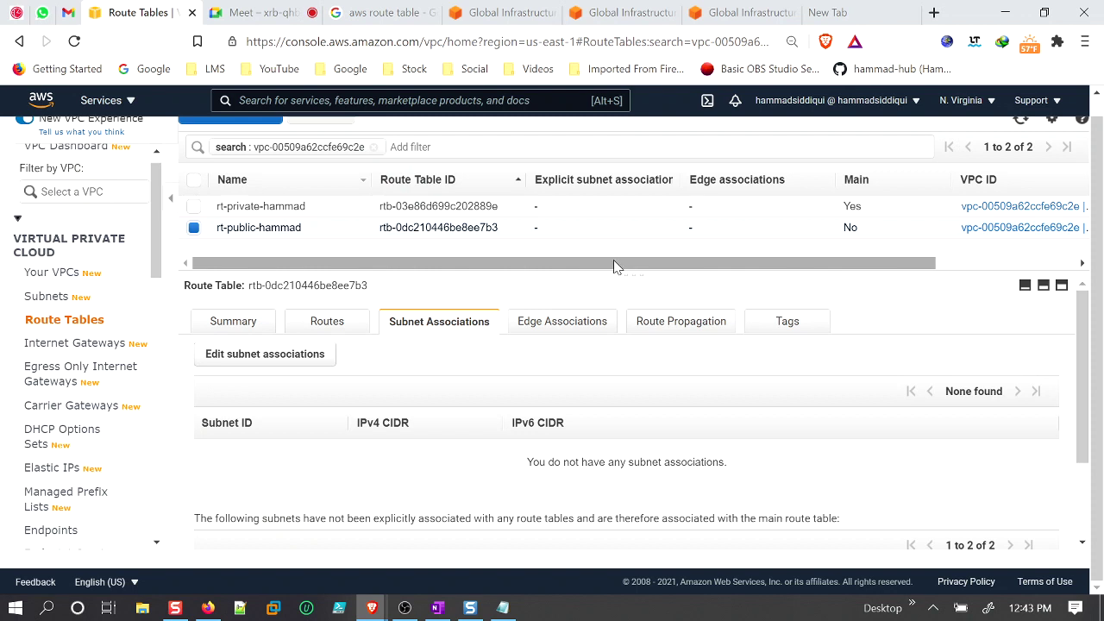
Examine the explicit and implicit subnet associations of rt-private-hammad, widening the subnet ID column to read the full names.
{"action": "left_click", "coordinate": [193, 228]}
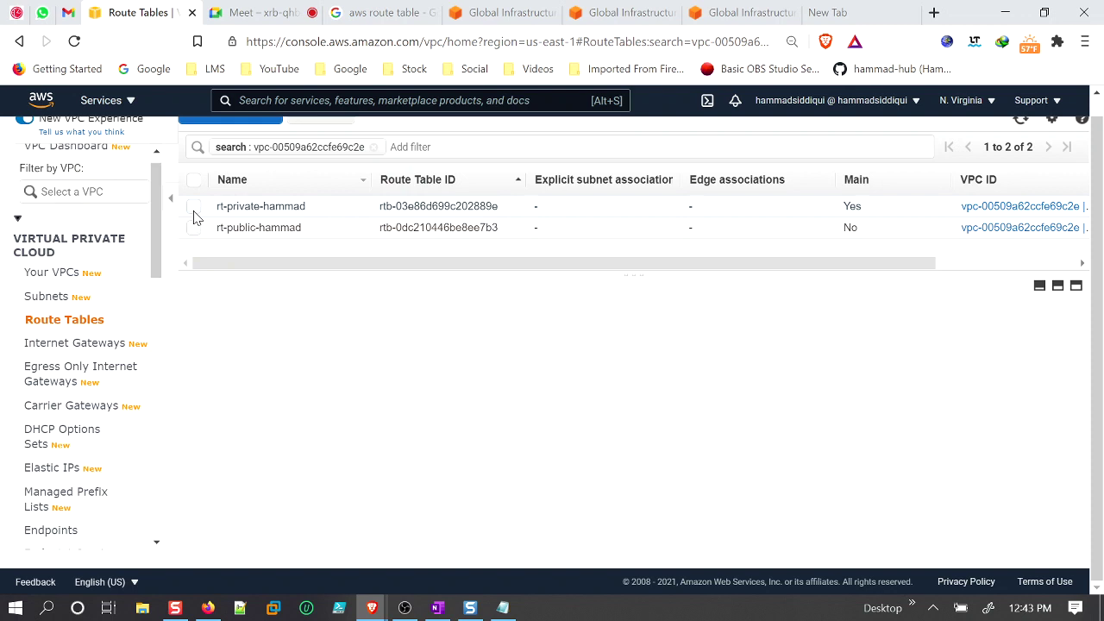
{"action": "left_click", "coordinate": [193, 207]}
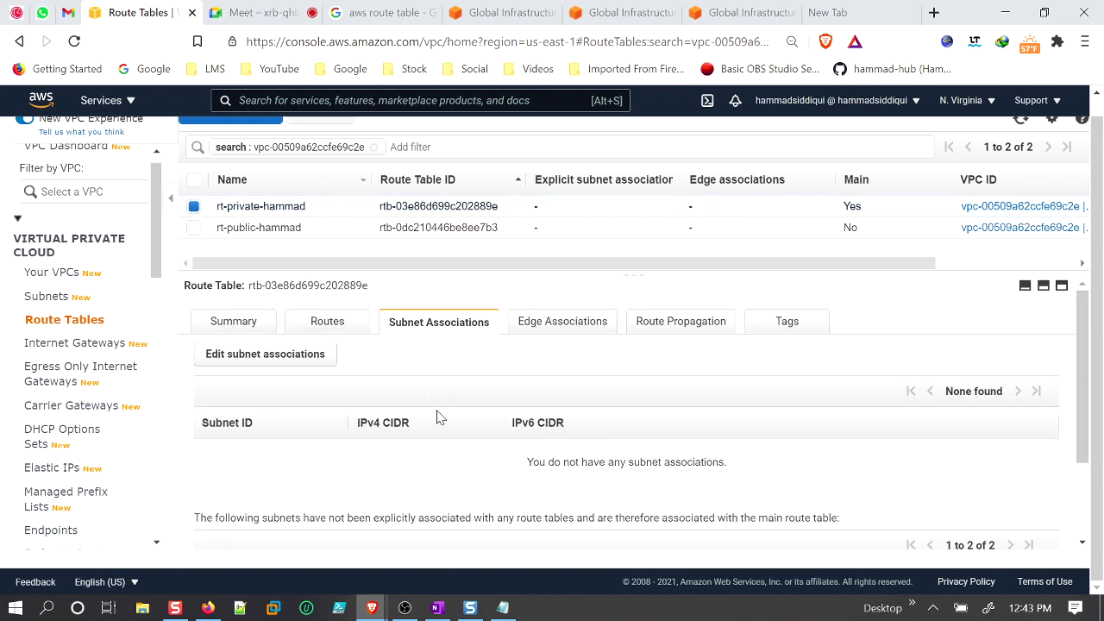
{"action": "scroll", "coordinate": [438, 417], "scroll_direction": "down", "scroll_amount": 3}
{"action": "scroll", "coordinate": [505, 408], "scroll_direction": "up", "scroll_amount": 2}
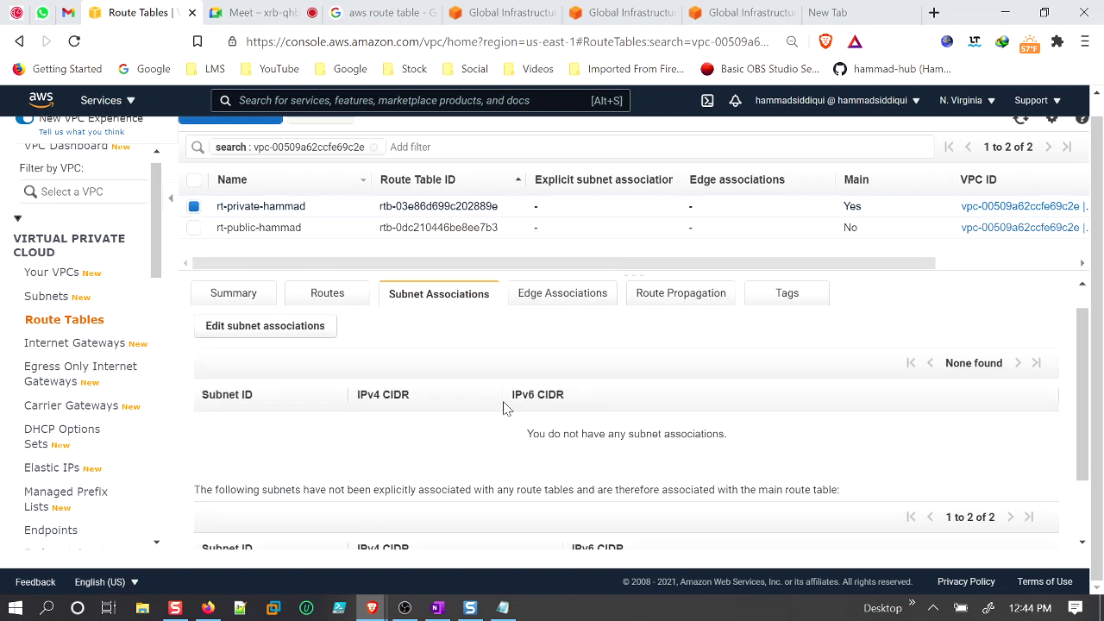
{"action": "left_click_drag", "start_coordinate": [526, 434], "coordinate": [735, 442]}
{"action": "scroll", "coordinate": [729, 445], "scroll_direction": "down", "scroll_amount": 1}
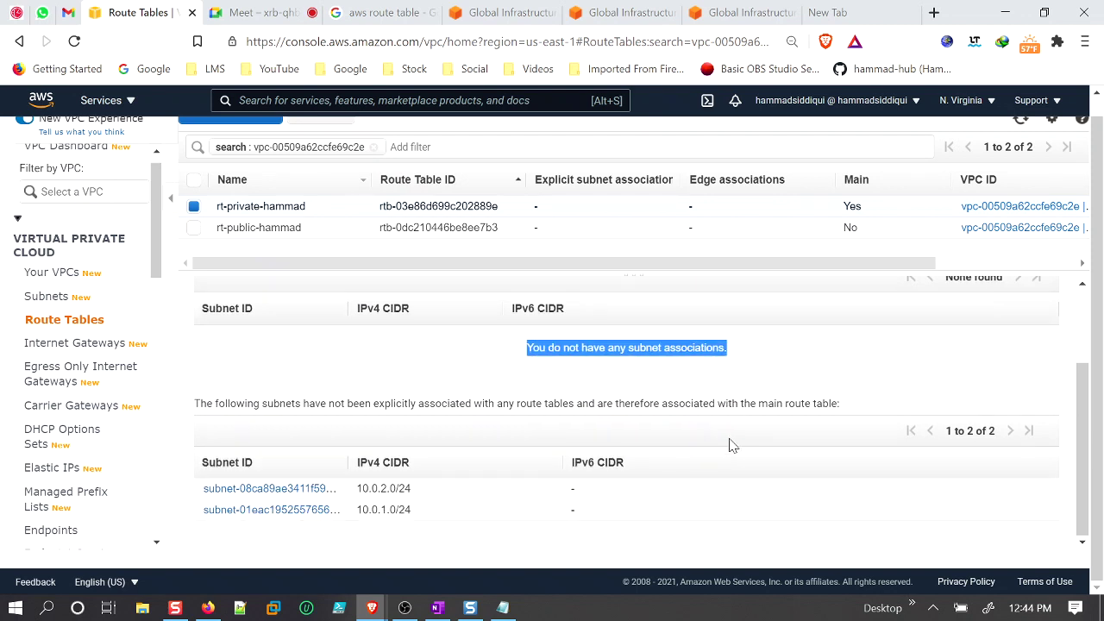
{"action": "left_click_drag", "start_coordinate": [200, 403], "coordinate": [785, 419]}
{"action": "left_click", "coordinate": [756, 424]}
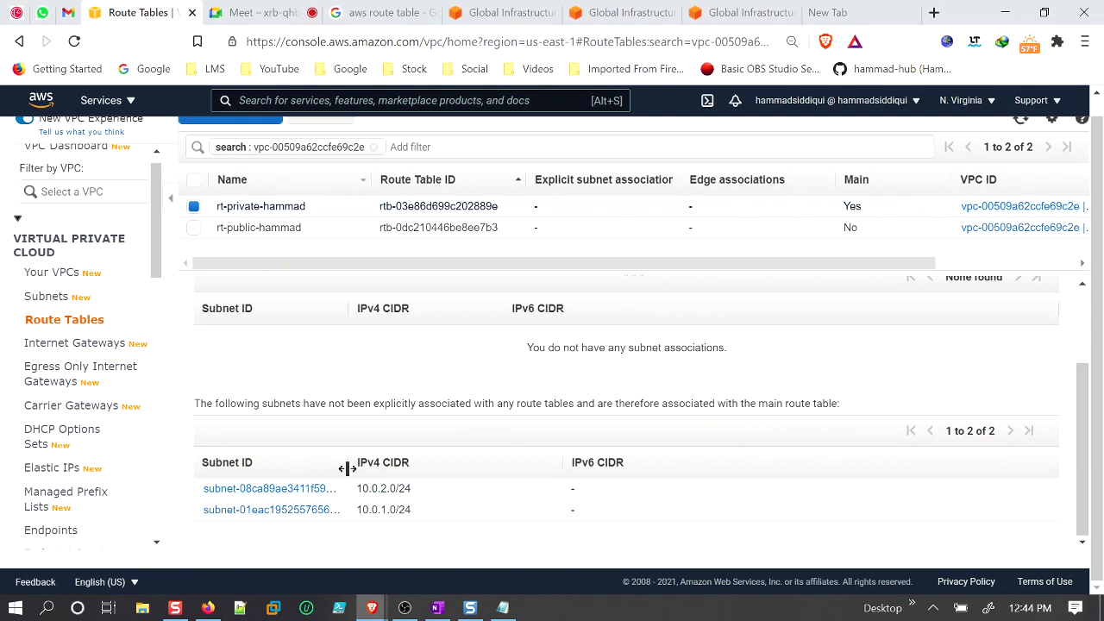
{"action": "left_click_drag", "start_coordinate": [345, 464], "coordinate": [485, 463]}
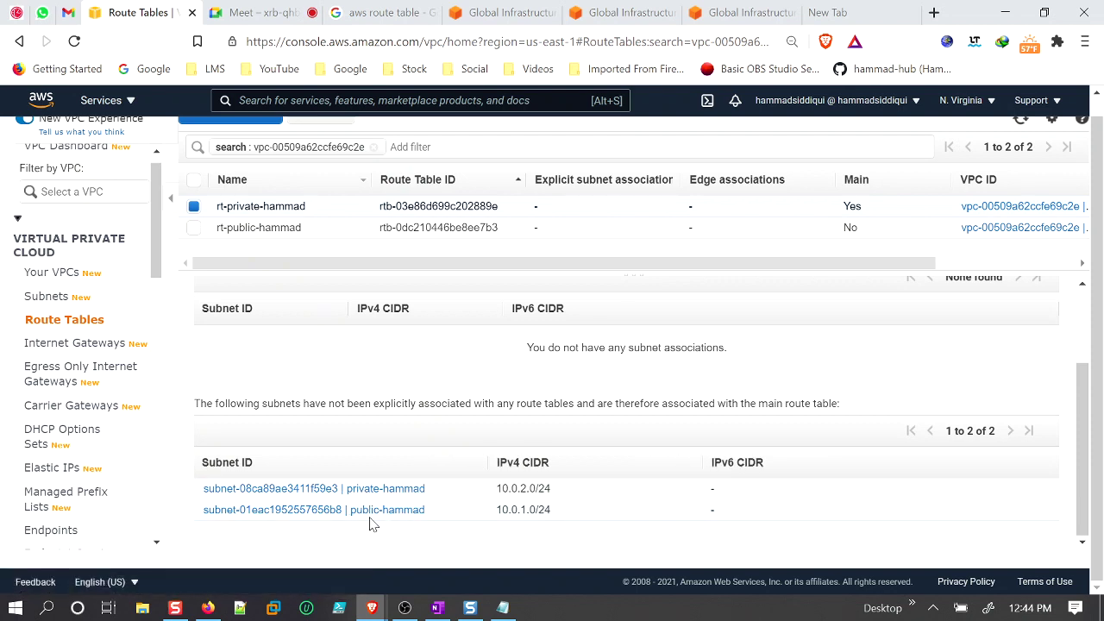
Associate the private-hammad subnet (10.0.2.0/24) with the route table rt-private-hammad and save the association.
{"action": "scroll", "coordinate": [387, 470], "scroll_direction": "up", "scroll_amount": 2}
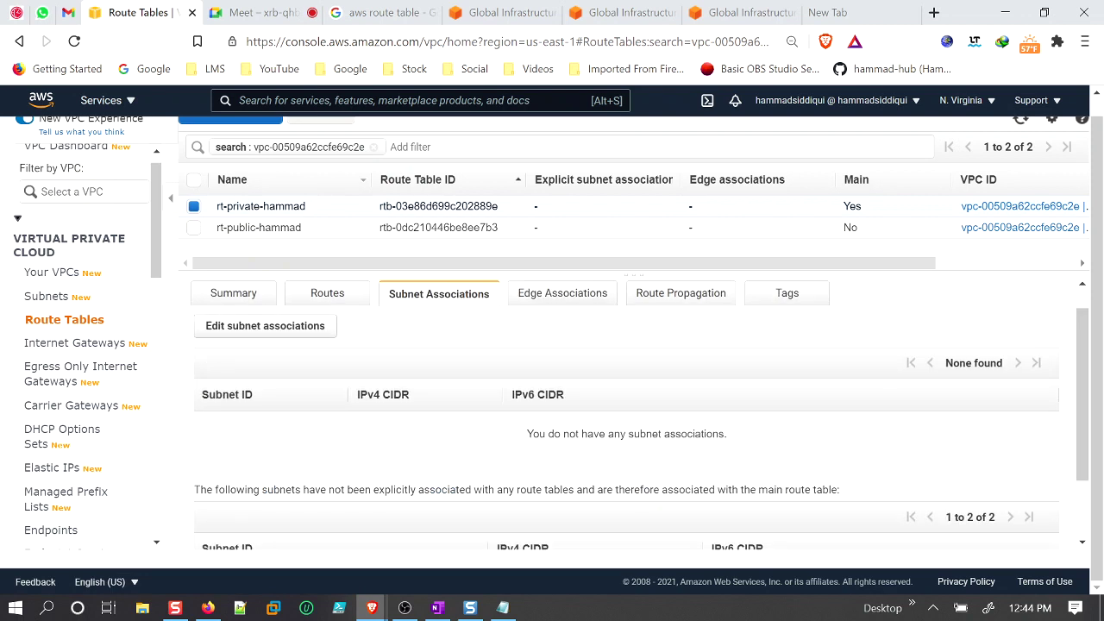
{"action": "left_click", "coordinate": [247, 335]}
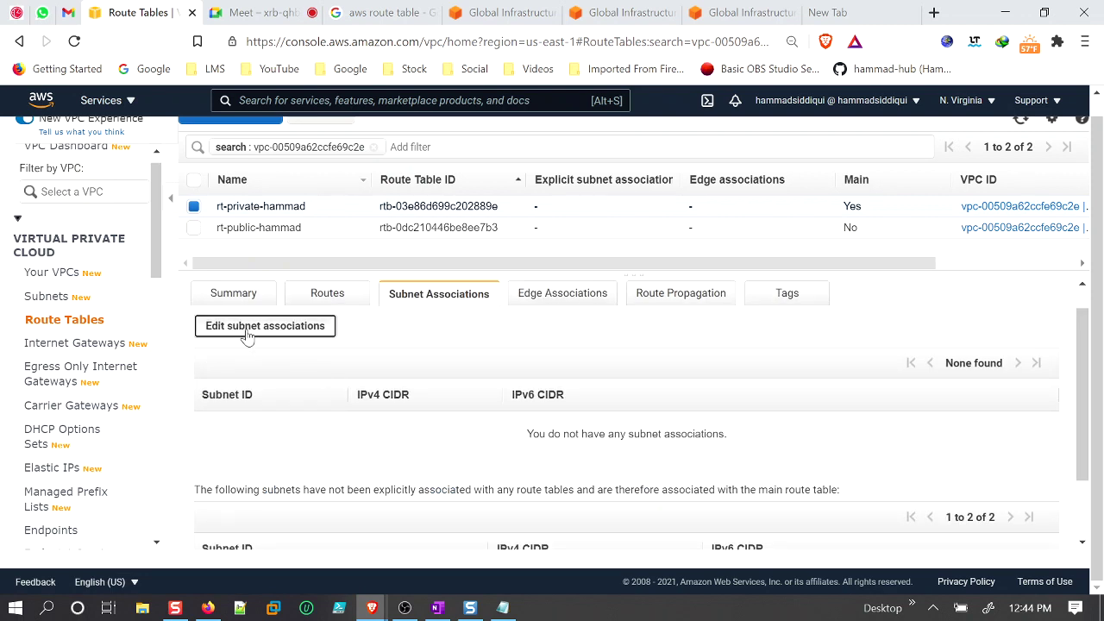
{"action": "left_click", "coordinate": [246, 326]}
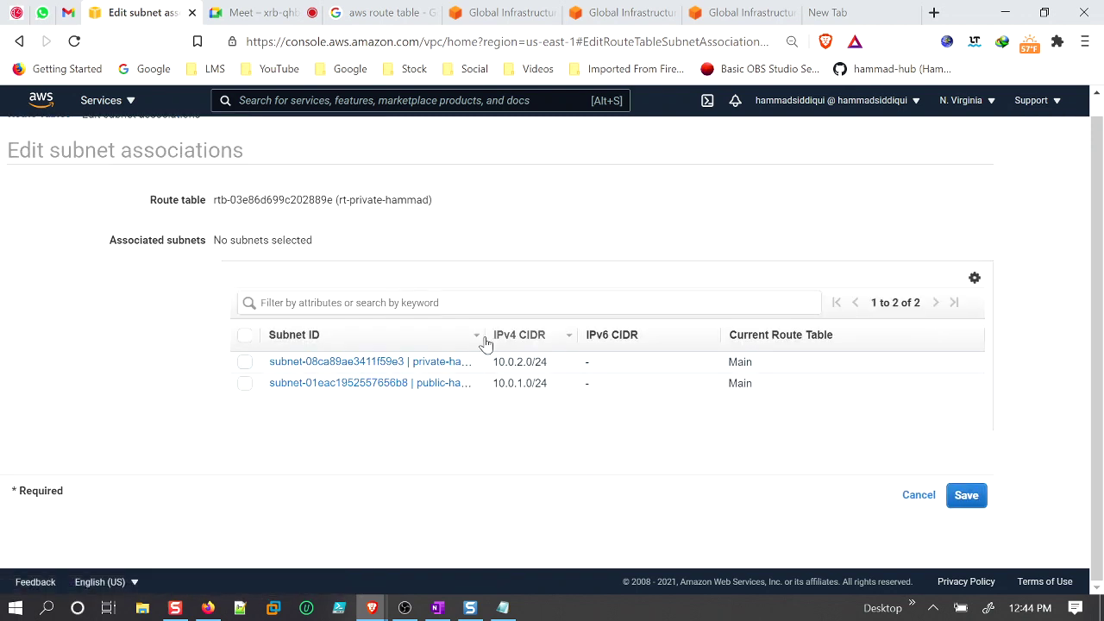
{"action": "left_click_drag", "start_coordinate": [212, 200], "coordinate": [382, 200]}
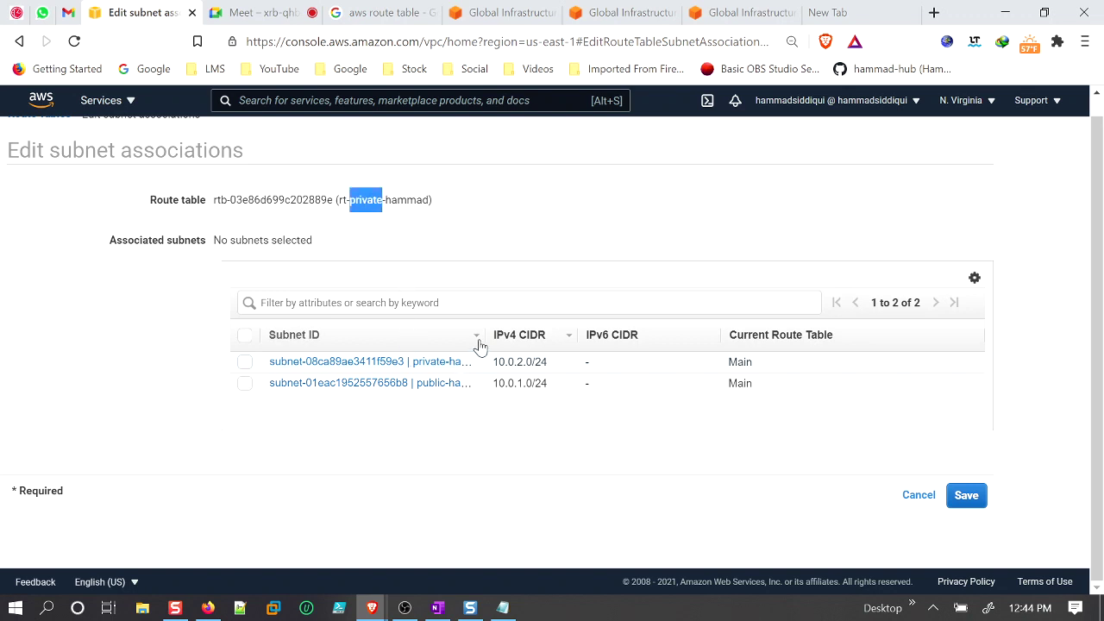
{"action": "left_click_drag", "start_coordinate": [480, 335], "coordinate": [523, 333]}
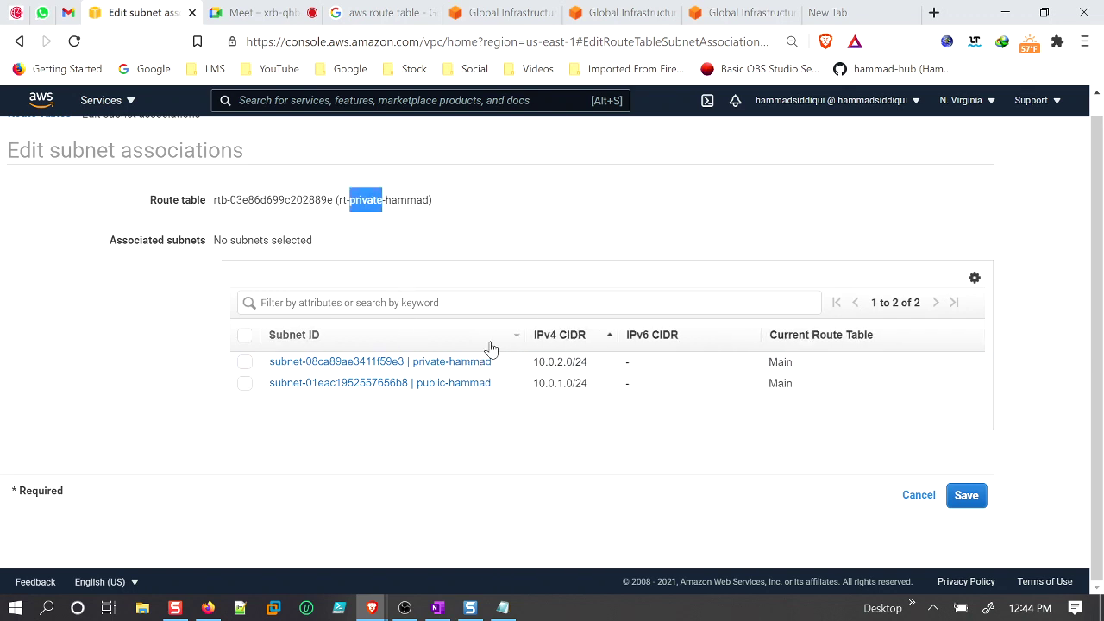
{"action": "left_click", "coordinate": [245, 363]}
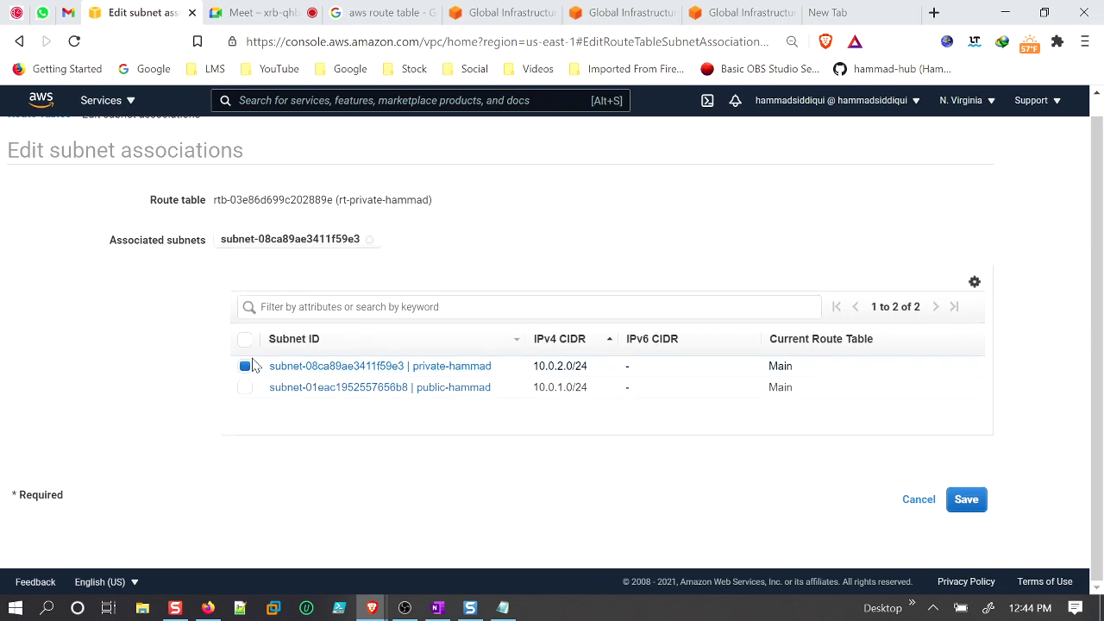
{"action": "left_click", "coordinate": [966, 499]}
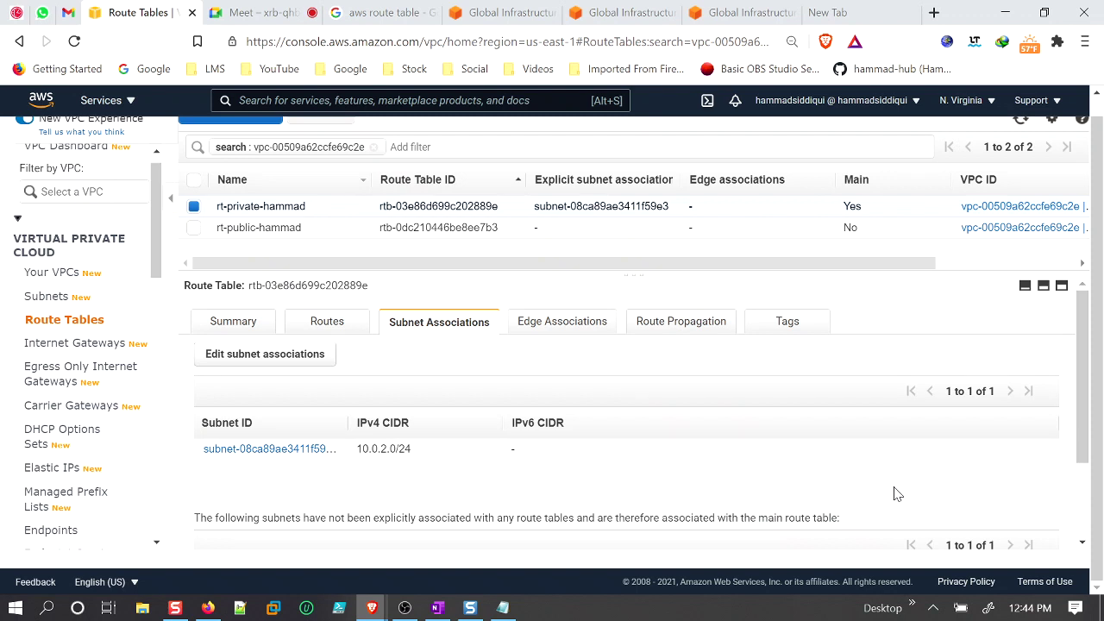
Review the associated subnet and the routes of the route table rt-private-hammad.
{"action": "left_click", "coordinate": [194, 207]}
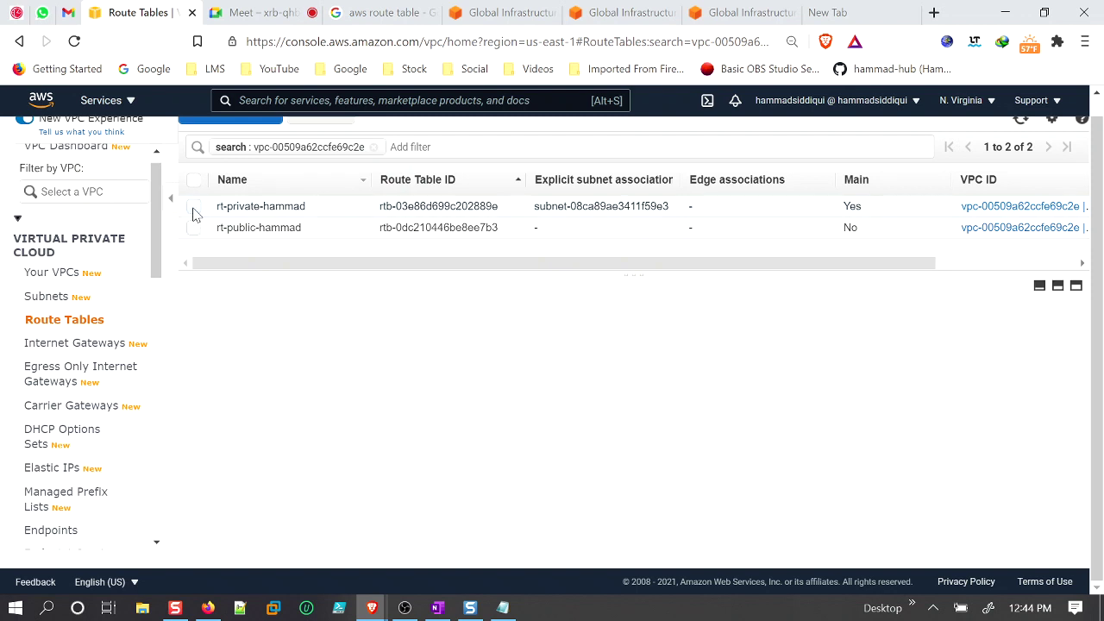
{"action": "left_click", "coordinate": [194, 207]}
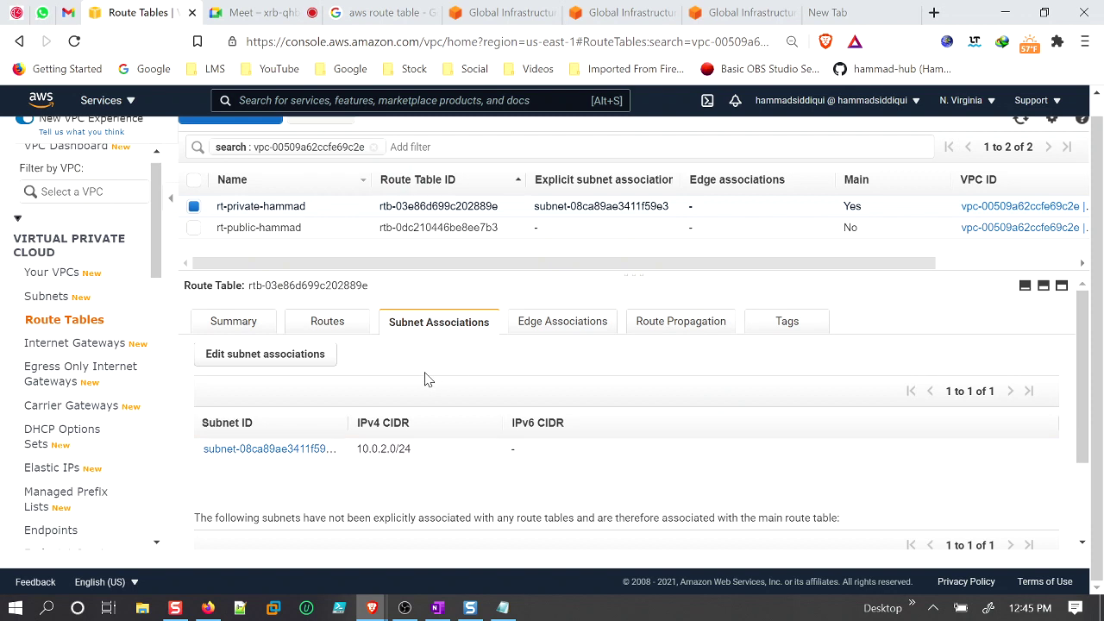
{"action": "left_click_drag", "start_coordinate": [423, 455], "coordinate": [197, 457]}
{"action": "left_click", "coordinate": [316, 328]}
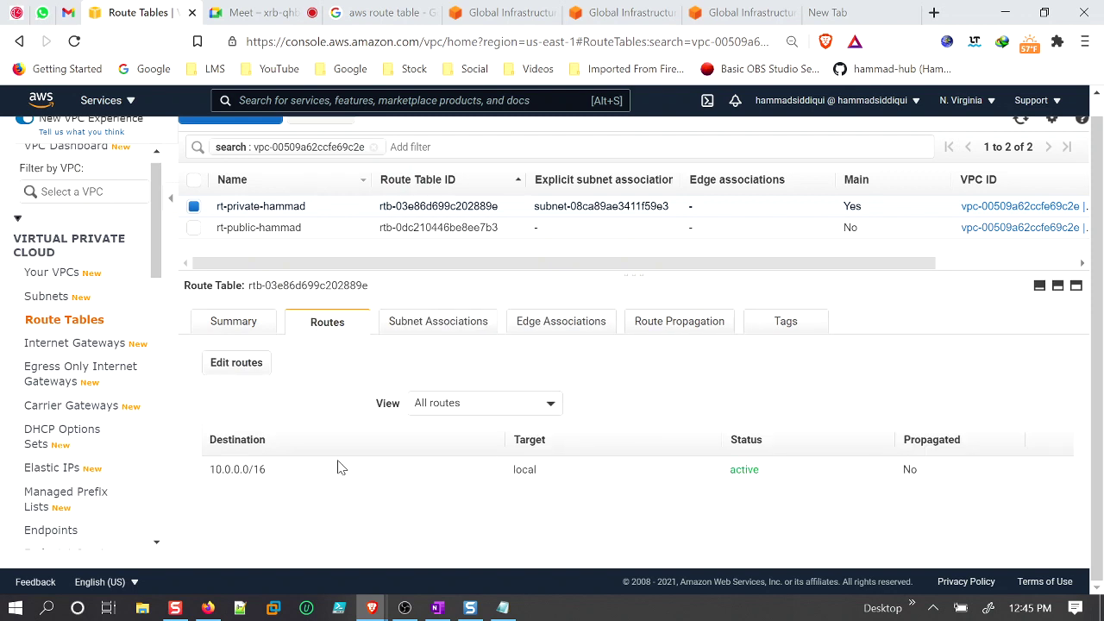
{"action": "left_click_drag", "start_coordinate": [289, 472], "coordinate": [214, 483]}
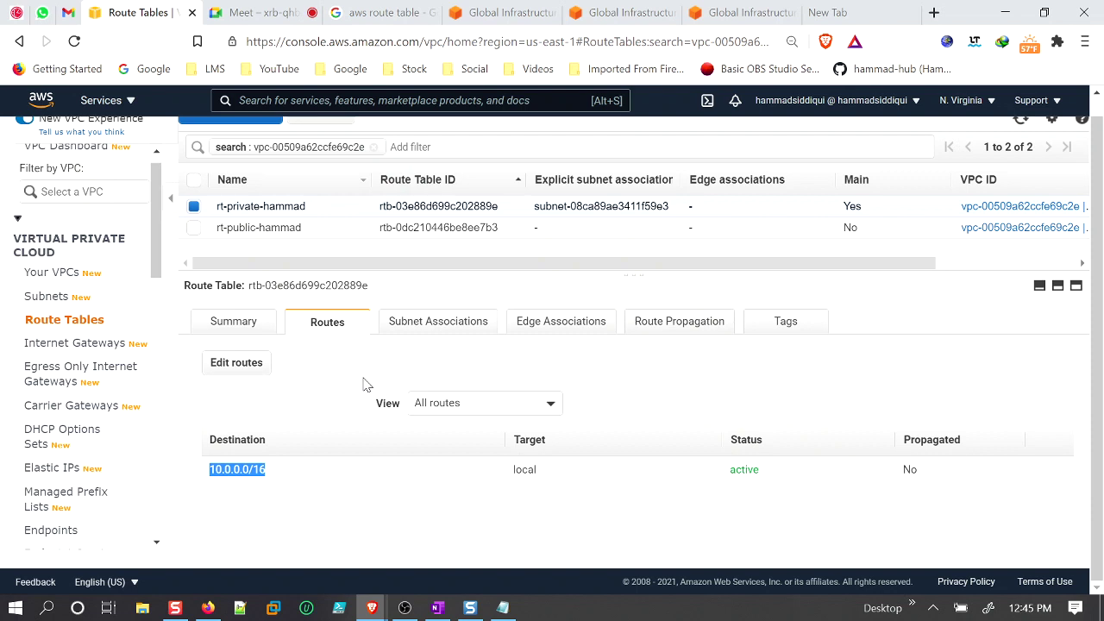
Add the line "Deploy public --- inernet connectivity" under Internet gateway in the Notepad notes.
{"action": "left_click", "coordinate": [503, 608]}
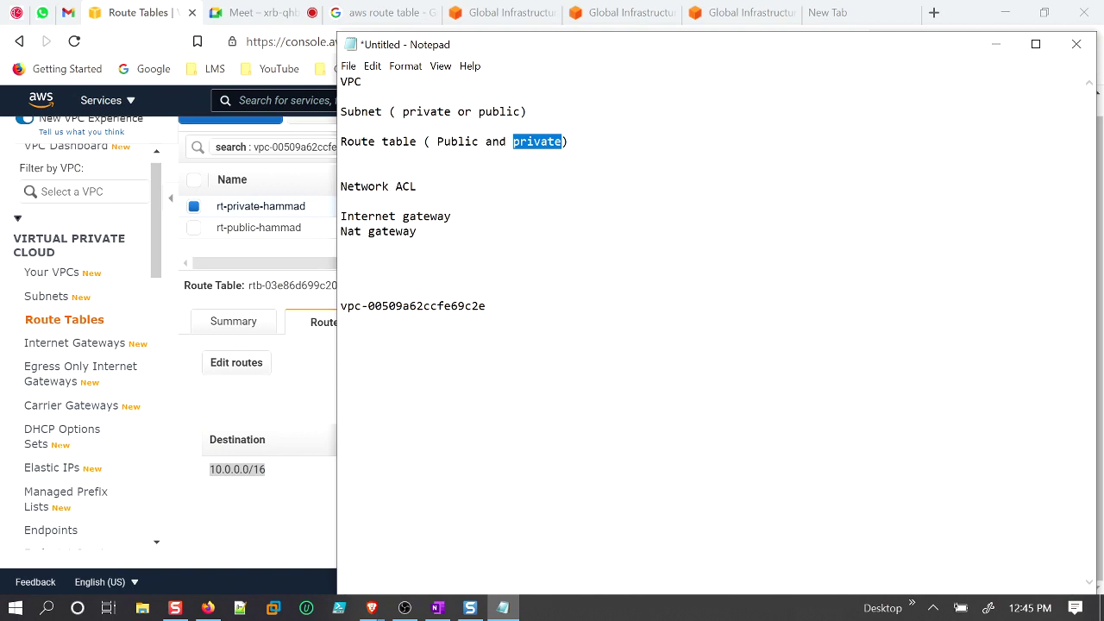
{"action": "left_click", "coordinate": [452, 216]}
{"action": "key", "text": "Return"}
{"action": "key", "text": "Return"}
{"action": "key", "text": "Return"}
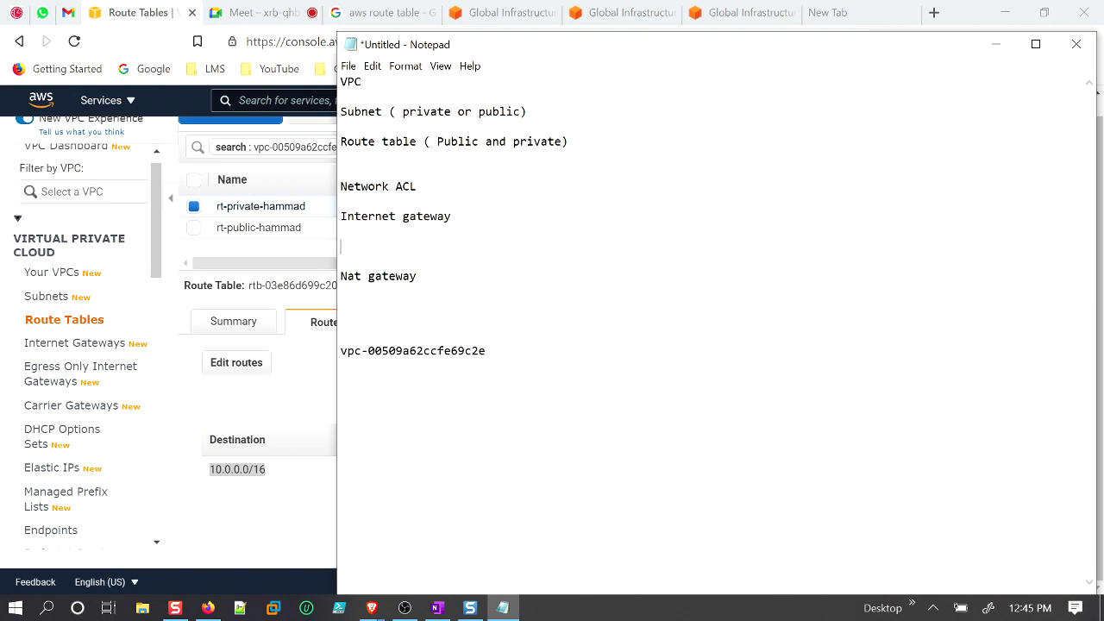
{"action": "type", "text": "Deplo"}
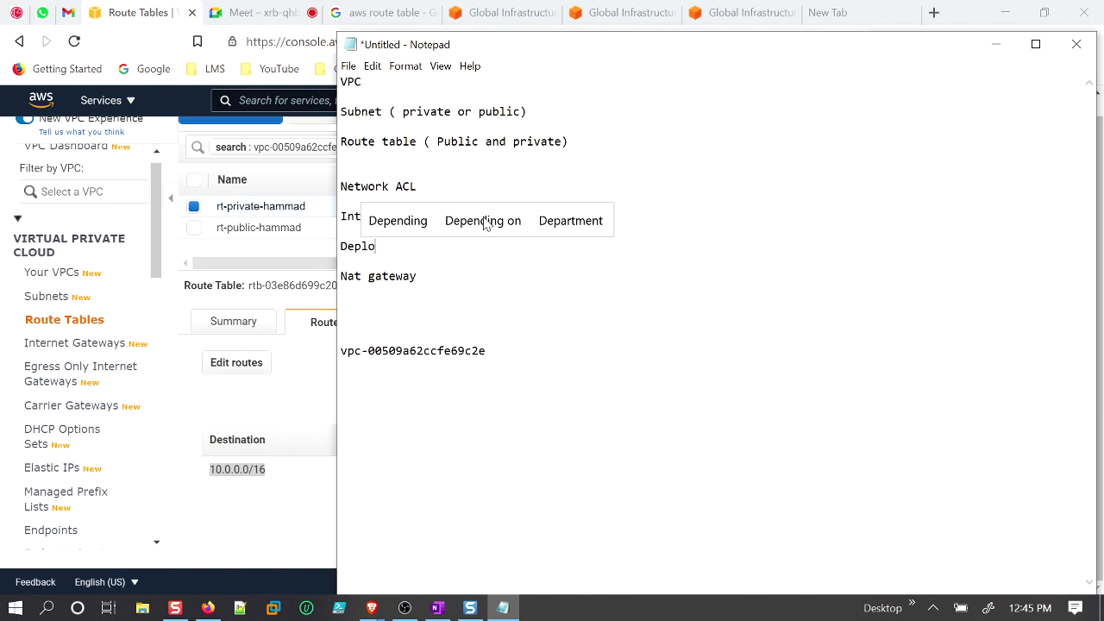
{"action": "type", "text": "y public "}
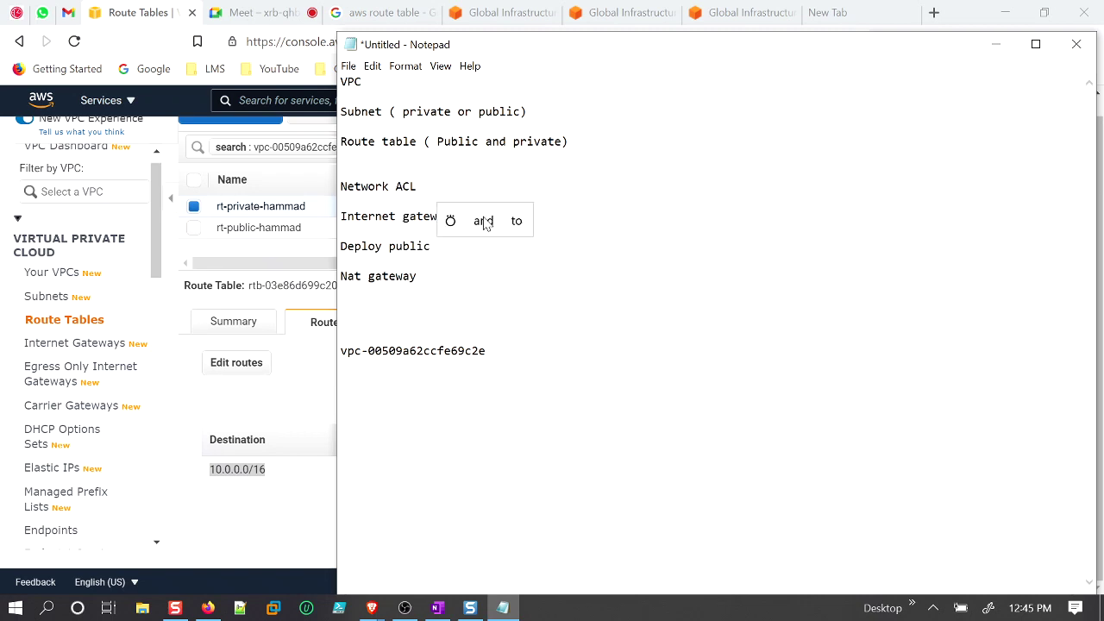
{"action": "type", "text": "--- inetenet"}
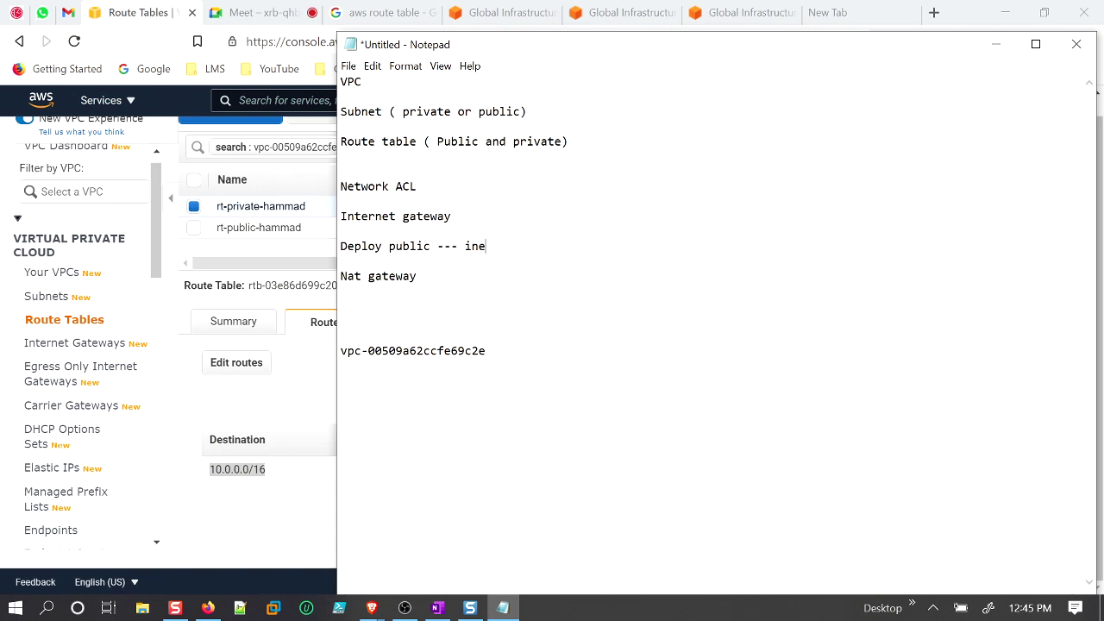
{"action": "key", "text": "BackSpace"}
{"action": "key", "text": "BackSpace"}
{"action": "key", "text": "BackSpace"}
{"action": "key", "text": "BackSpace"}
{"action": "key", "text": "BackSpace"}
{"action": "key", "text": "BackSpace"}
{"action": "type", "text": "rnet connective"}
{"action": "key", "text": "BackSpace"}
{"action": "type", "text": "vity"}
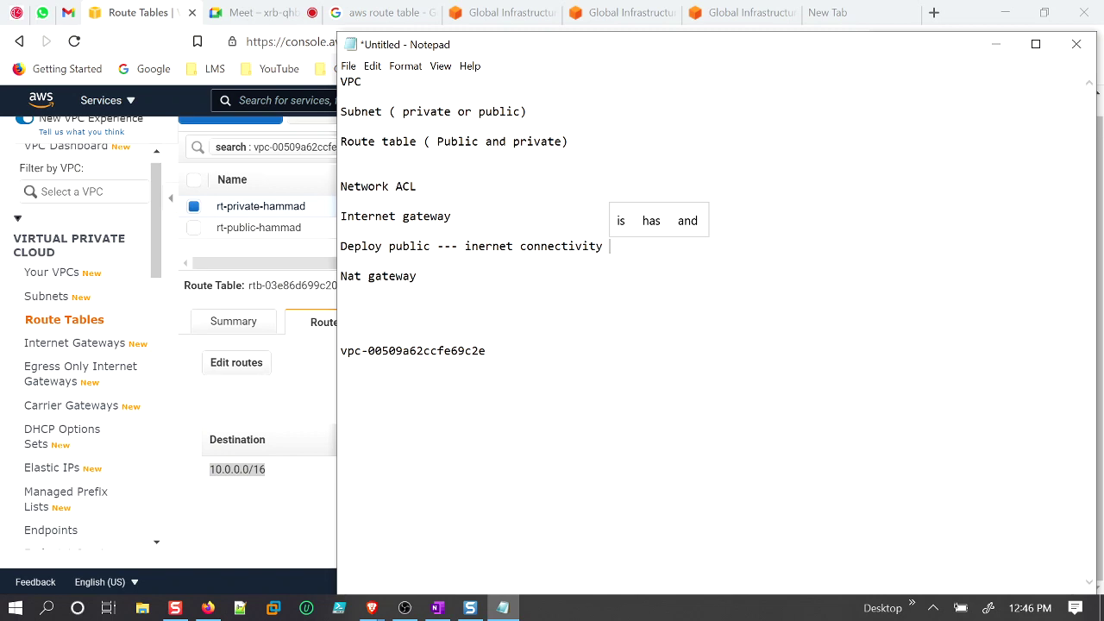
Add the line "Deploy public - associate private" under Nat gateway in the notes.
{"action": "key", "text": "Down"}
{"action": "key", "text": "Down"}
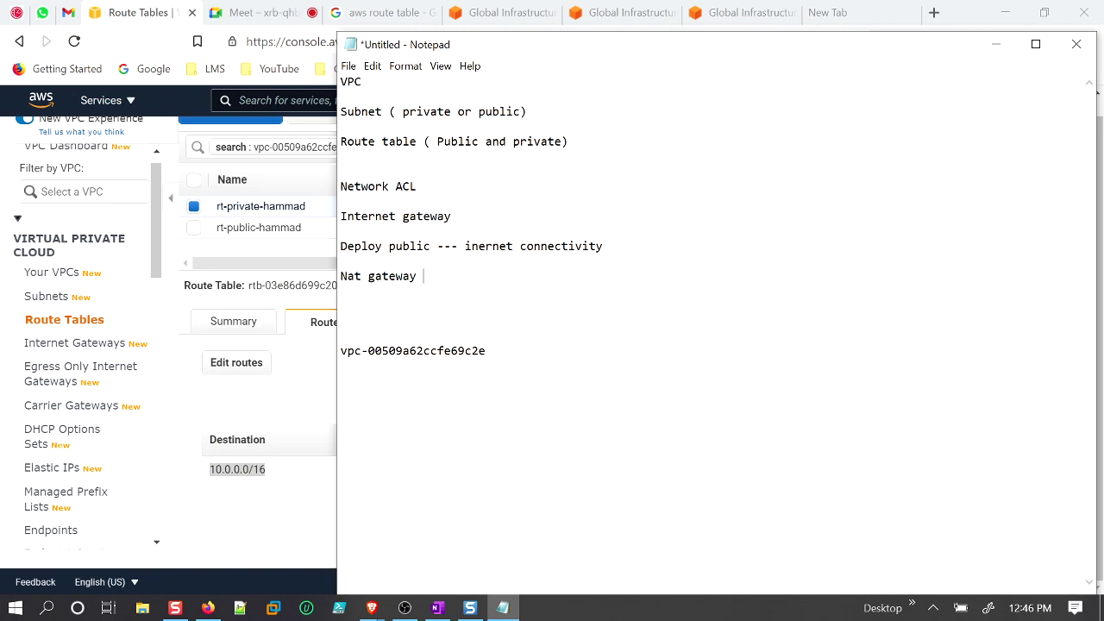
{"action": "key", "text": "Return"}
{"action": "key", "text": "Return"}
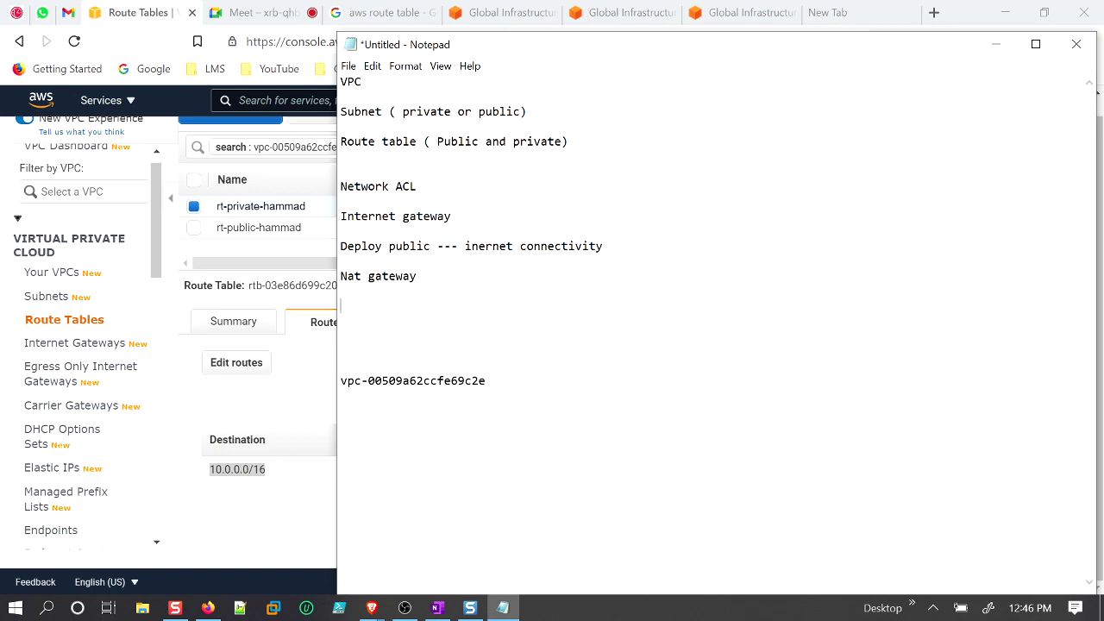
{"action": "type", "text": "Deploy"}
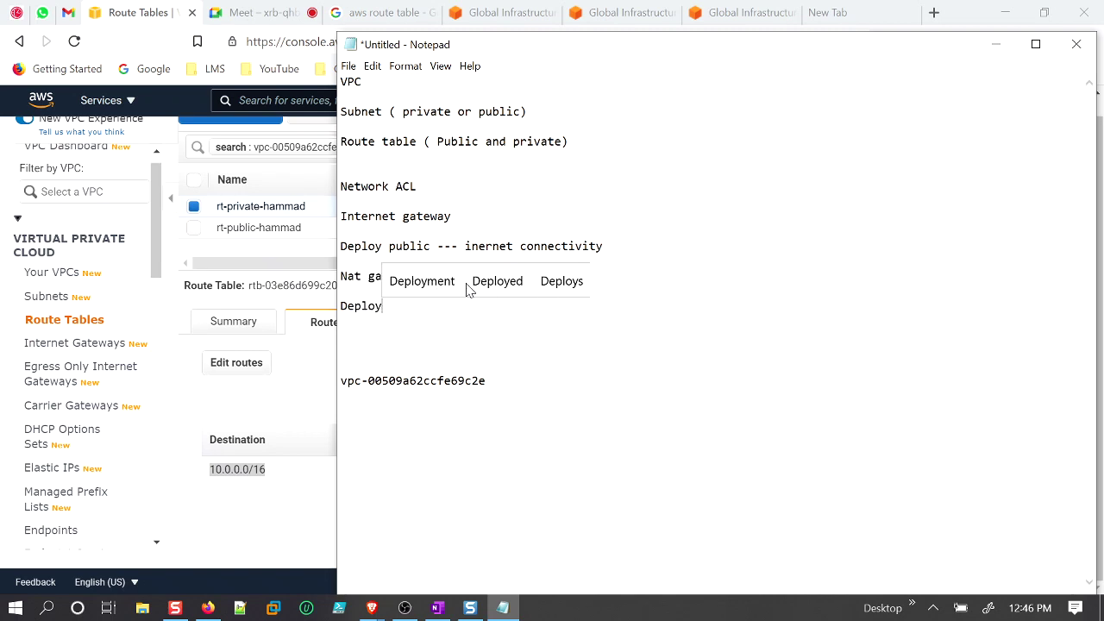
{"action": "type", "text": " publ"}
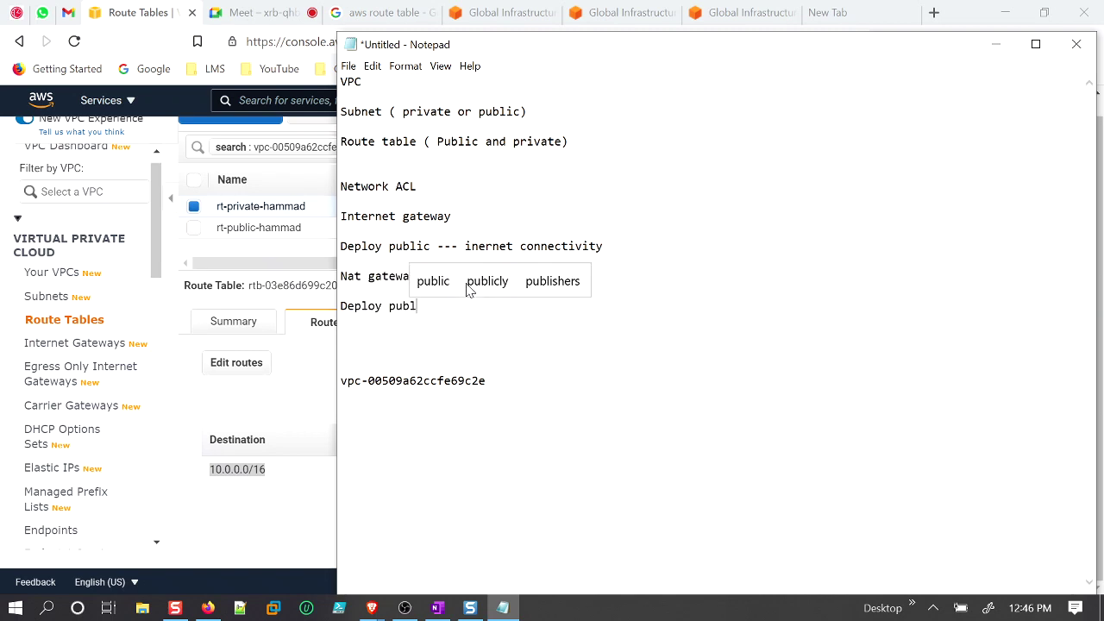
{"action": "type", "text": "ic - ass"}
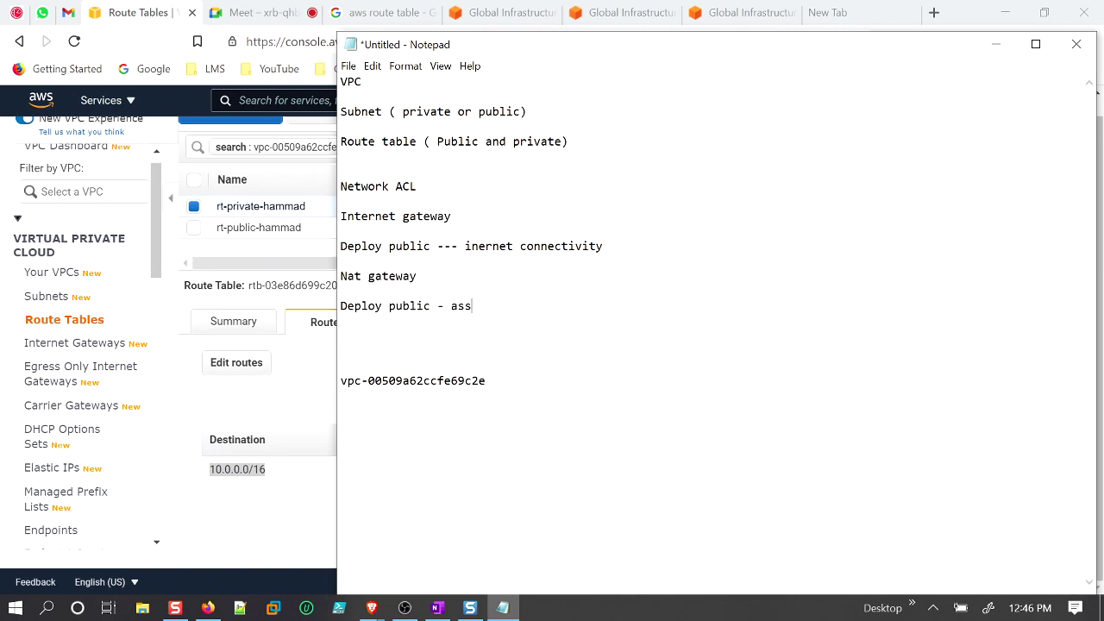
{"action": "type", "text": "ociate private"}
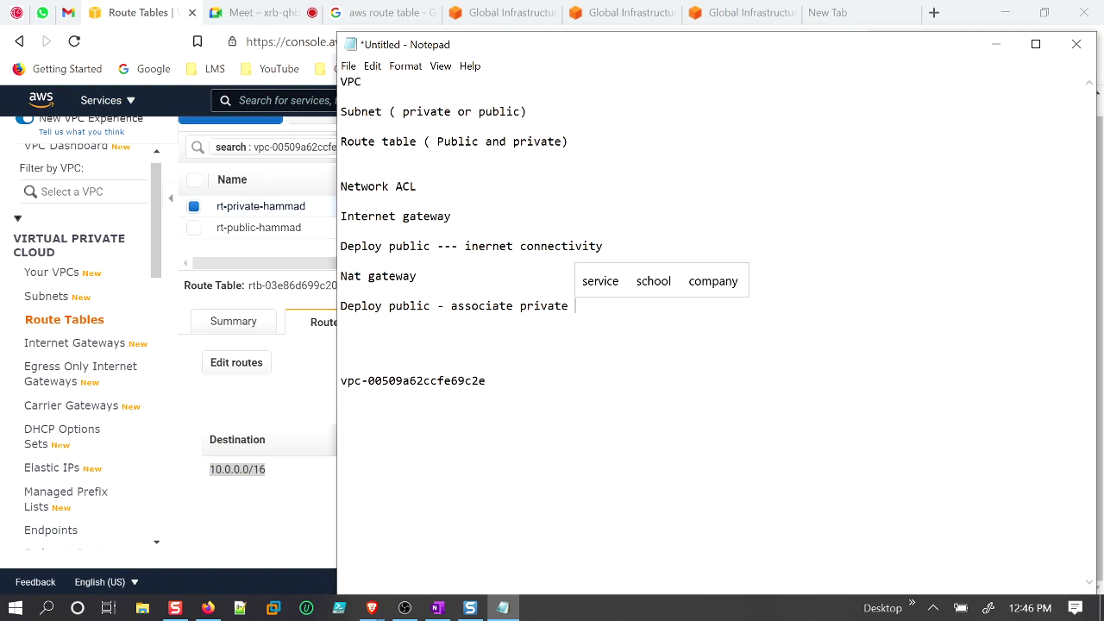
Review the "Deploy public" and "associate private" parts of the Nat gateway note by highlighting each in turn.
{"action": "key", "text": "shift+Left"}
{"action": "key", "text": "shift+Left"}
{"action": "key", "text": "shift+Left"}
{"action": "key", "text": "shift+Left"}
{"action": "key", "text": "shift+Left"}
{"action": "key", "text": "shift+Left"}
{"action": "key", "text": "shift+Left"}
{"action": "key", "text": "shift+Left"}
{"action": "key", "text": "shift+Left"}
{"action": "key", "text": "shift+Left"}
{"action": "key", "text": "shift+Left"}
{"action": "key", "text": "shift+Left"}
{"action": "key", "text": "shift+Left"}
{"action": "key", "text": "shift+Left"}
{"action": "key", "text": "shift+Left"}
{"action": "key", "text": "shift+Left"}
{"action": "key", "text": "shift+Left"}
{"action": "key", "text": "shift+Left"}
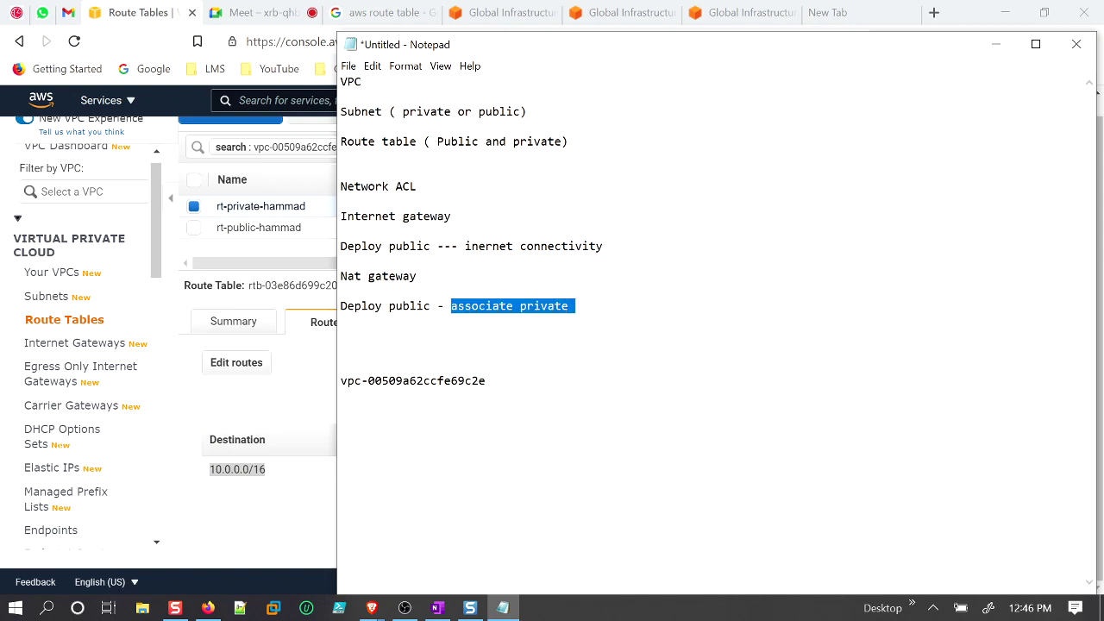
{"action": "key", "text": "Home"}
{"action": "key", "text": "shift+Right"}
{"action": "key", "text": "shift+Right"}
{"action": "key", "text": "shift+Right"}
{"action": "key", "text": "shift+Right"}
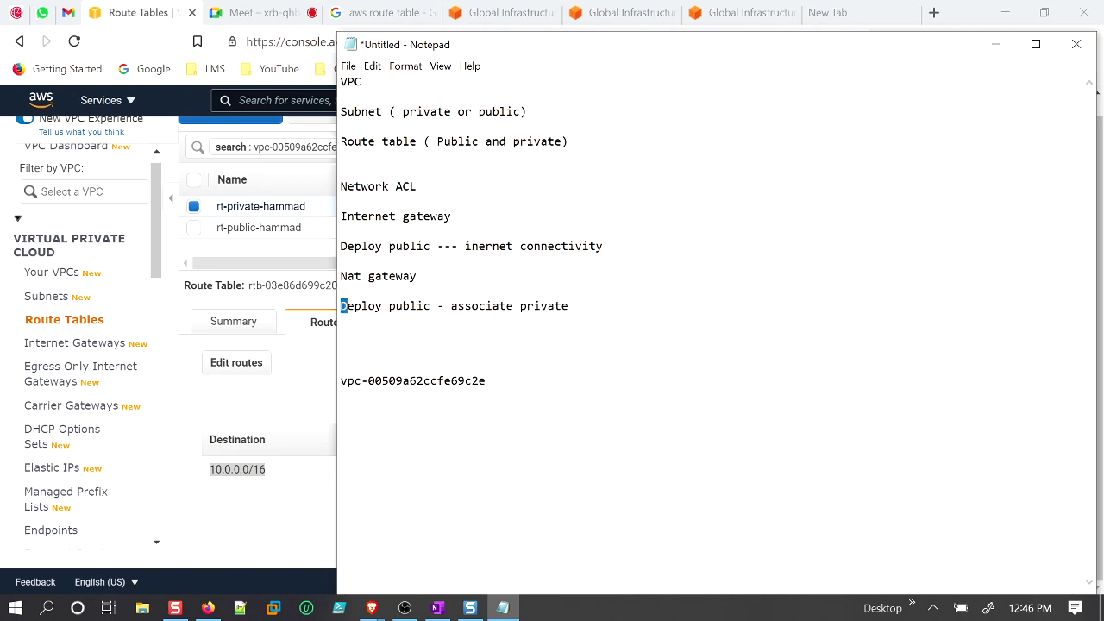
{"action": "key", "text": "shift+Right"}
{"action": "key", "text": "shift+Right"}
{"action": "key", "text": "shift+Right"}
{"action": "key", "text": "shift+Right"}
{"action": "key", "text": "shift+Right"}
{"action": "key", "text": "shift+Right"}
{"action": "key", "text": "shift+Right"}
{"action": "key", "text": "shift+Right"}
{"action": "key", "text": "shift+Right"}
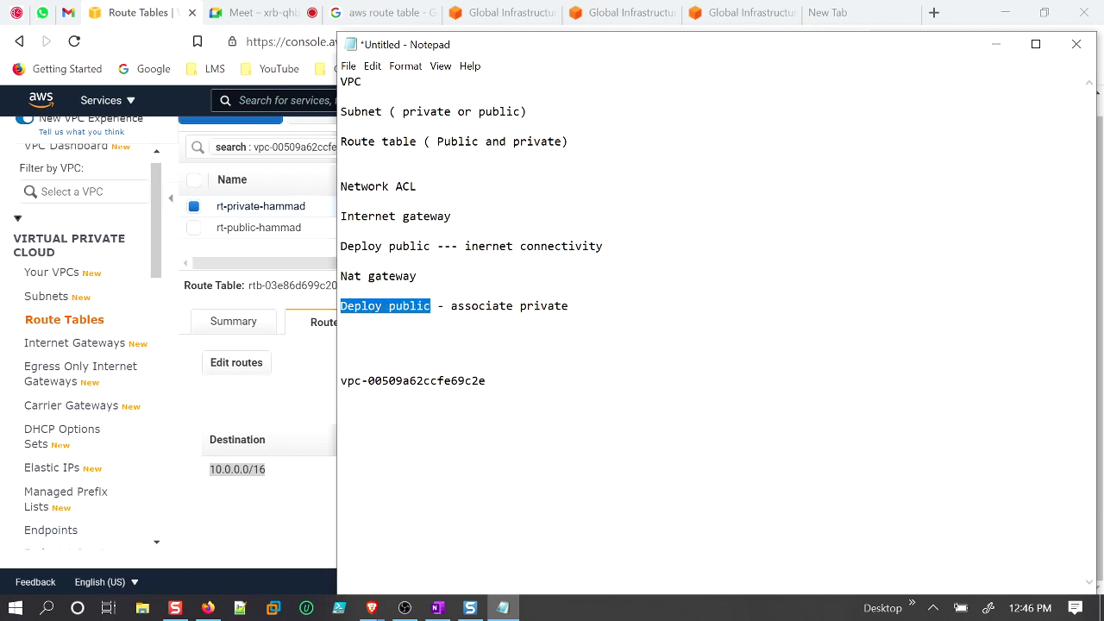
{"action": "key", "text": "End"}
{"action": "key", "text": "shift+Left"}
{"action": "key", "text": "shift+Left"}
{"action": "key", "text": "shift+Left"}
{"action": "key", "text": "shift+Left"}
{"action": "key", "text": "shift+Left"}
{"action": "key", "text": "shift+Left"}
{"action": "key", "text": "shift+Left"}
{"action": "key", "text": "shift+Left"}
{"action": "key", "text": "shift+Left"}
{"action": "key", "text": "shift+Left"}
{"action": "key", "text": "shift+Left"}
{"action": "key", "text": "shift+Left"}
{"action": "key", "text": "shift+Left"}
{"action": "key", "text": "shift+Left"}
{"action": "key", "text": "shift+Left"}
{"action": "key", "text": "shift+Left"}
{"action": "key", "text": "shift+Left"}
{"action": "key", "text": "shift+Left"}
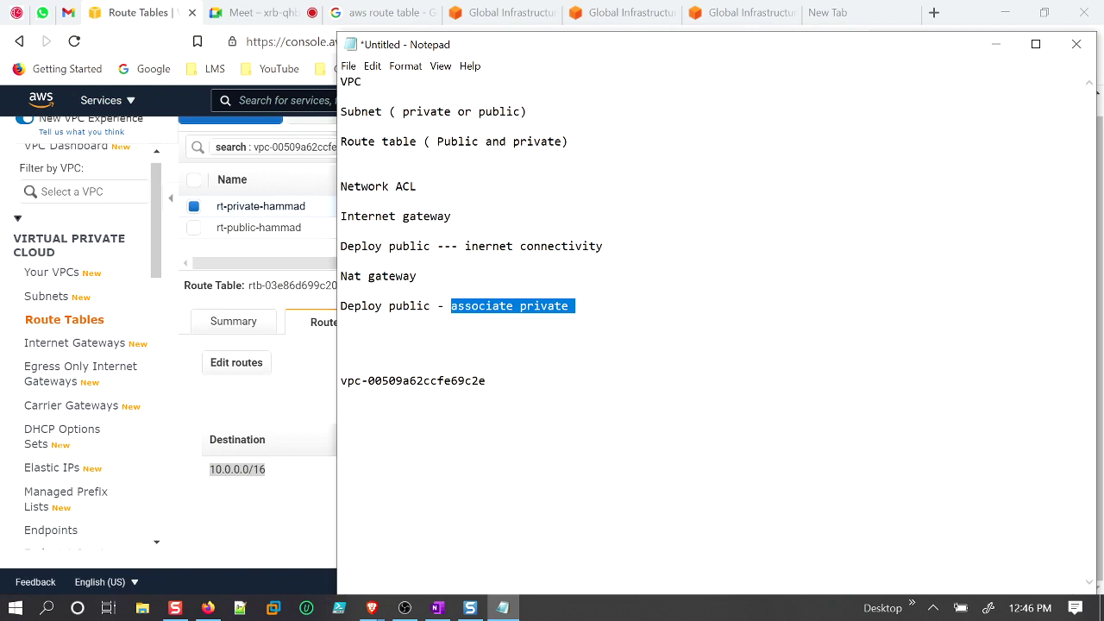
Back in the AWS console, try to add a 0.0.0.0/0 route targeting a NAT Gateway to rt-private-hammad, and cancel the route edit.
{"action": "left_click", "coordinate": [159, 259]}
{"action": "scroll", "coordinate": [114, 422], "scroll_direction": "down", "scroll_amount": 1}
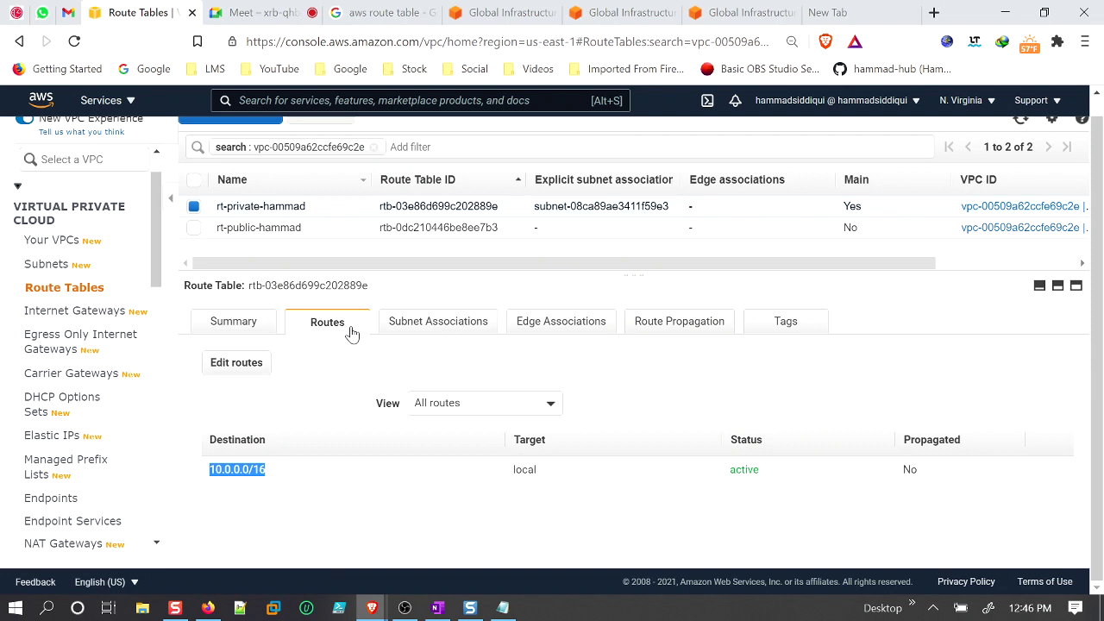
{"action": "left_click", "coordinate": [195, 208]}
{"action": "left_click", "coordinate": [194, 209]}
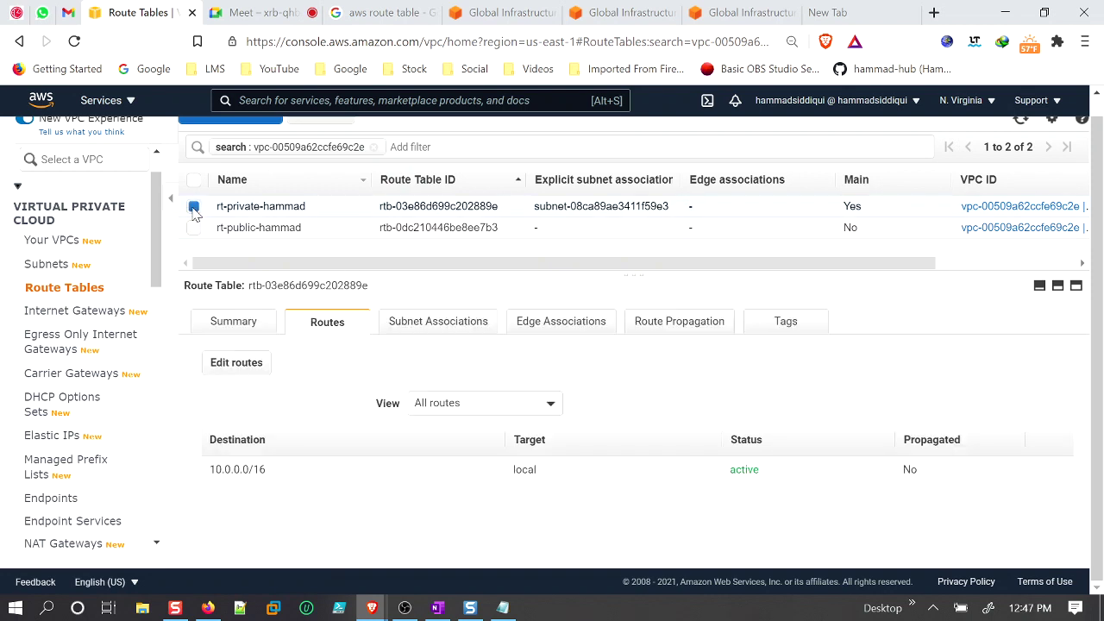
{"action": "left_click", "coordinate": [237, 363]}
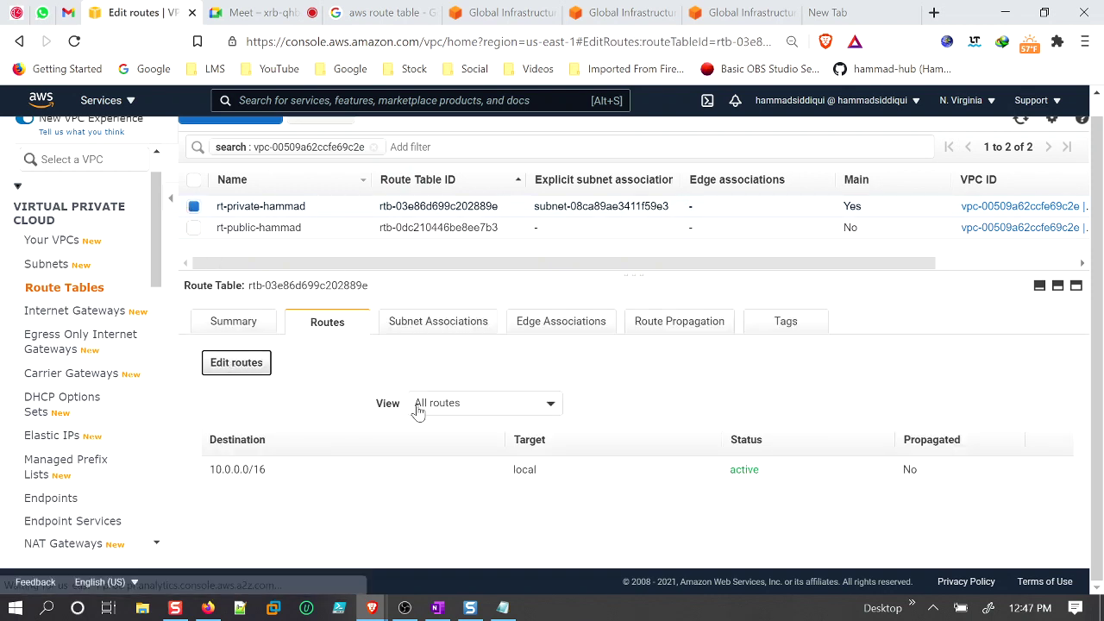
{"action": "left_click", "coordinate": [45, 270]}
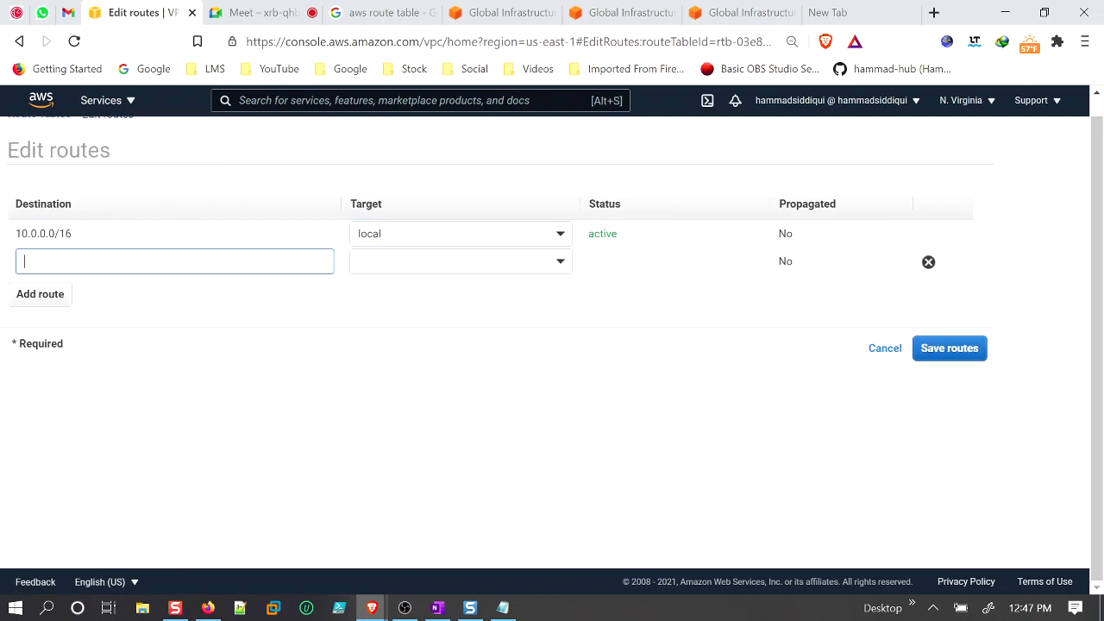
{"action": "left_click", "coordinate": [46, 267]}
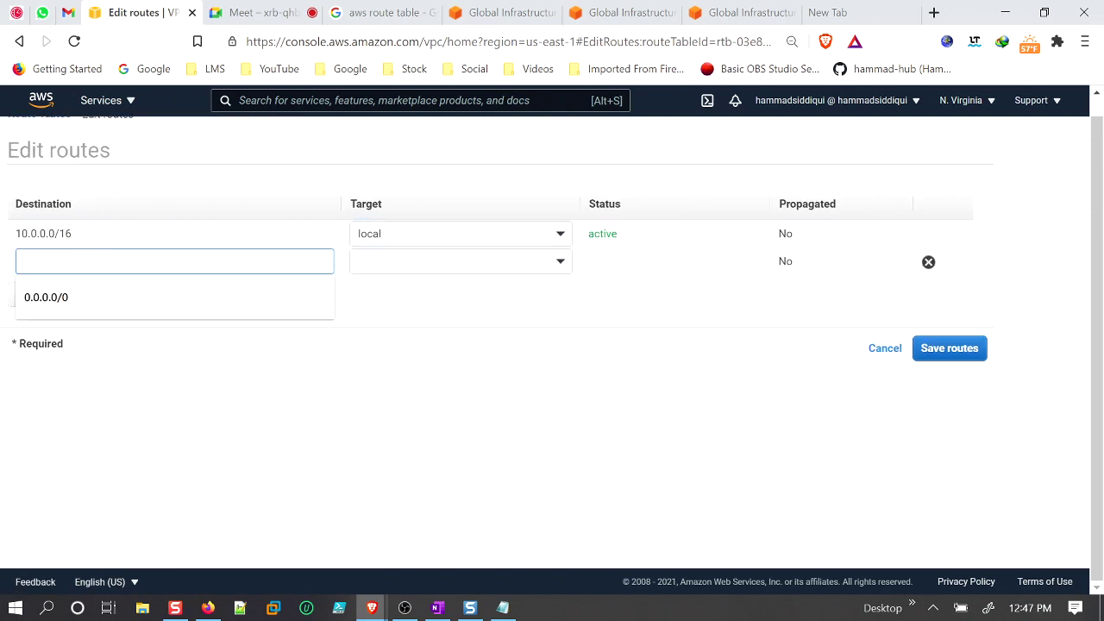
{"action": "left_click", "coordinate": [78, 298]}
{"action": "left_click", "coordinate": [562, 270]}
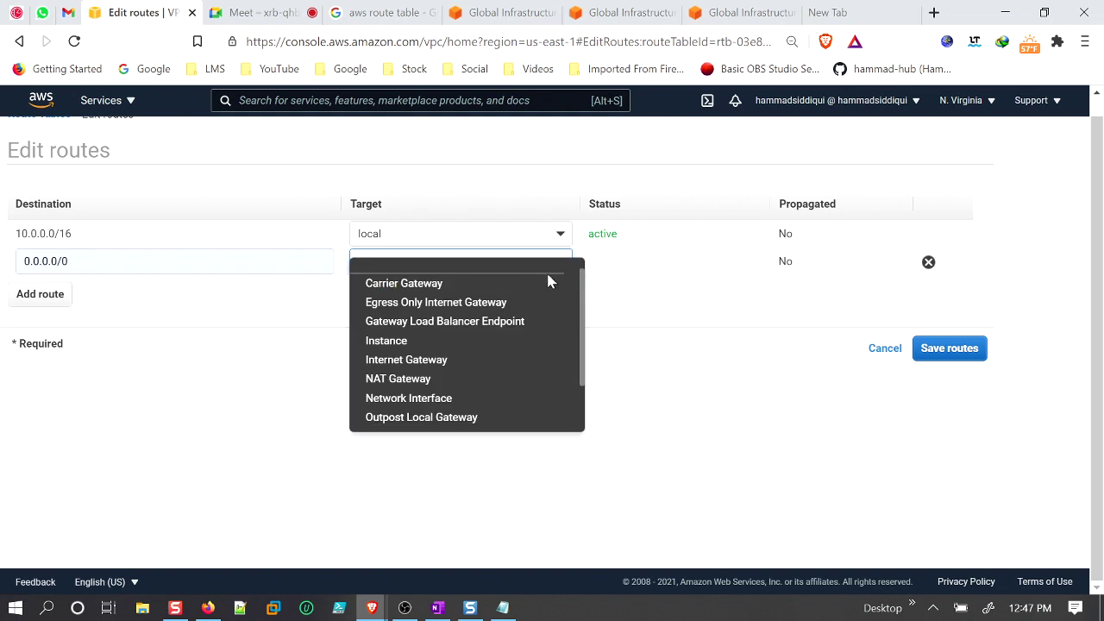
{"action": "left_click", "coordinate": [414, 384]}
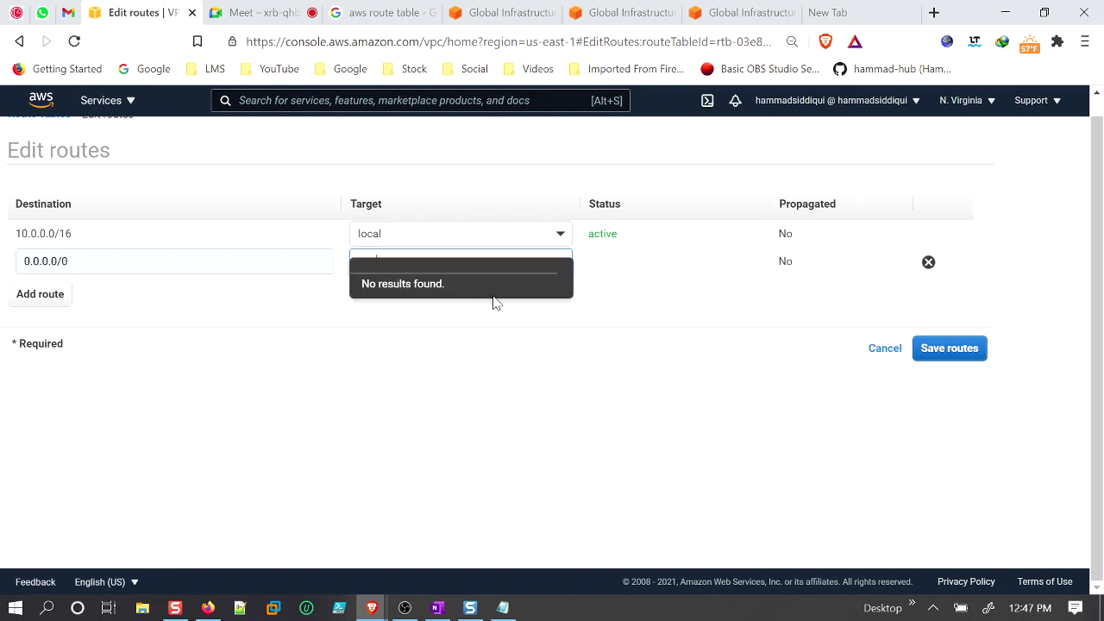
{"action": "left_click", "coordinate": [883, 354]}
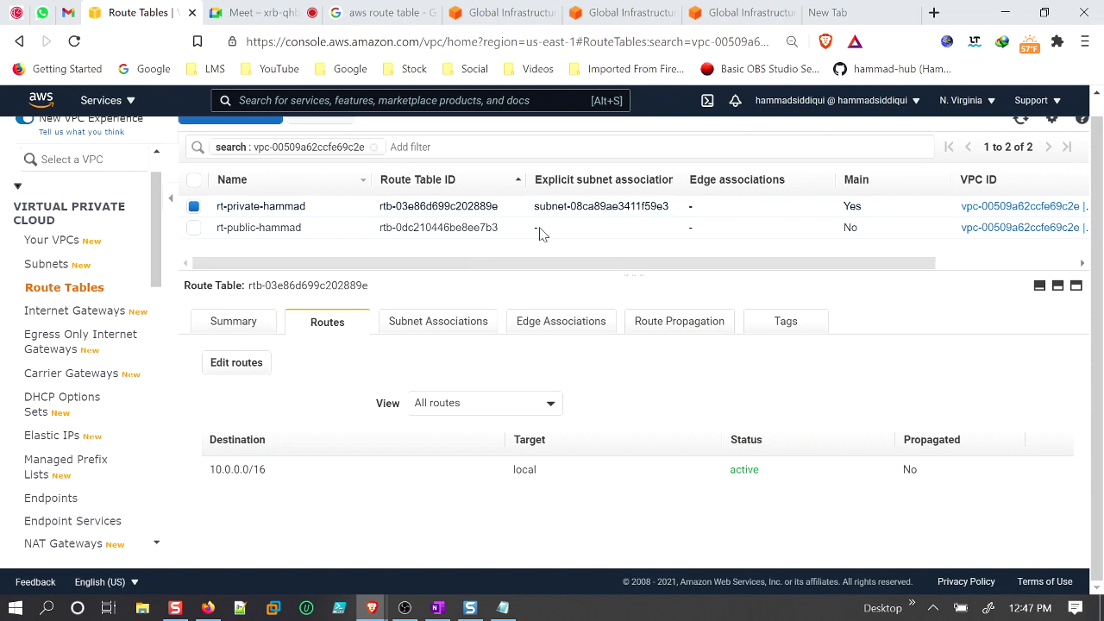
Check the explicit subnet association of rt-private-hammad and examine the explicit and implicit subnet associations of rt-public-hammad.
{"action": "left_click_drag", "start_coordinate": [538, 207], "coordinate": [674, 210]}
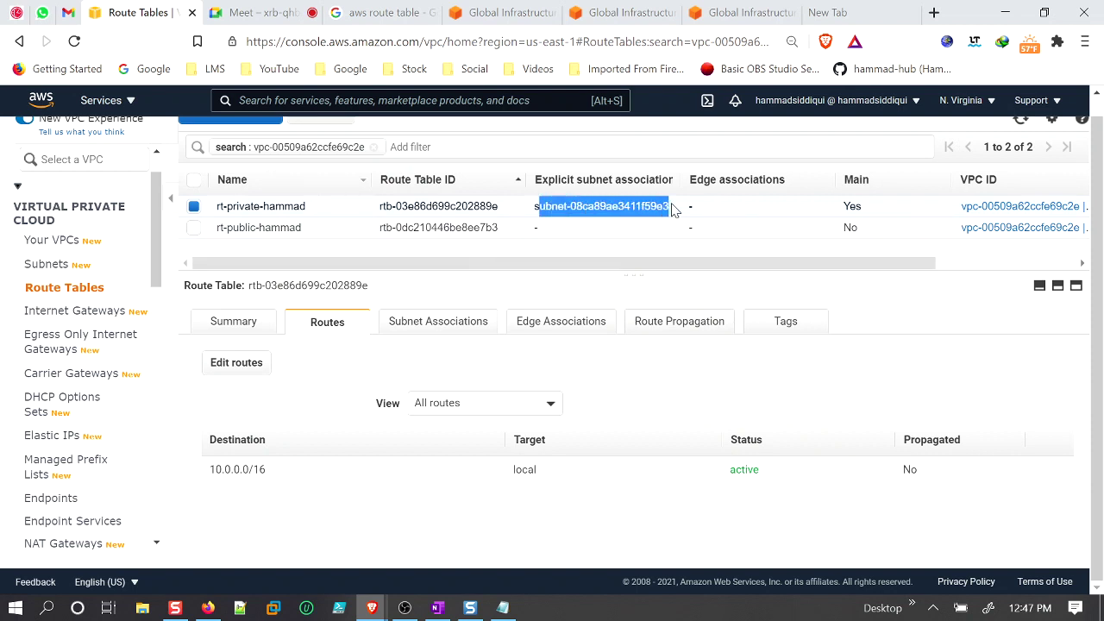
{"action": "left_click", "coordinate": [572, 230]}
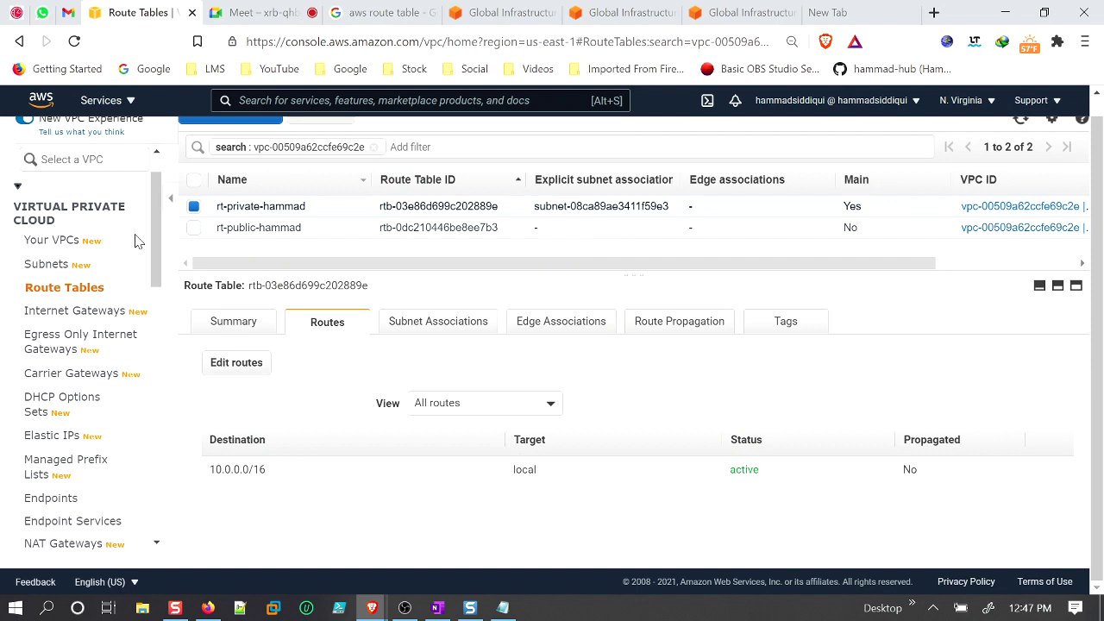
{"action": "left_click", "coordinate": [193, 227]}
{"action": "left_click", "coordinate": [195, 227]}
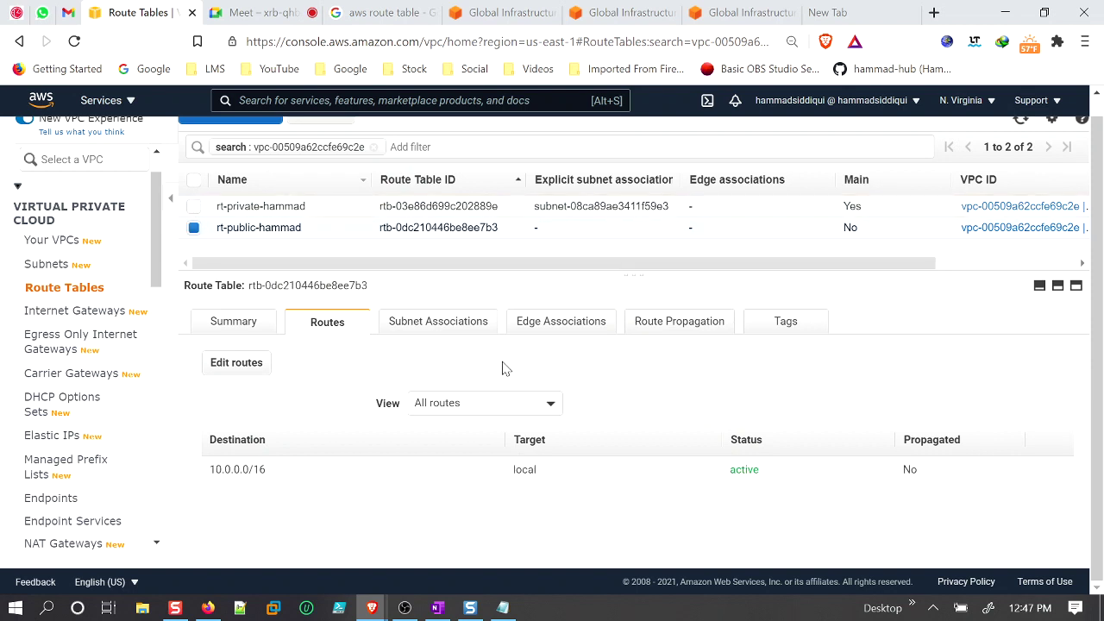
{"action": "left_click", "coordinate": [455, 322]}
{"action": "scroll", "coordinate": [414, 414], "scroll_direction": "down", "scroll_amount": 1}
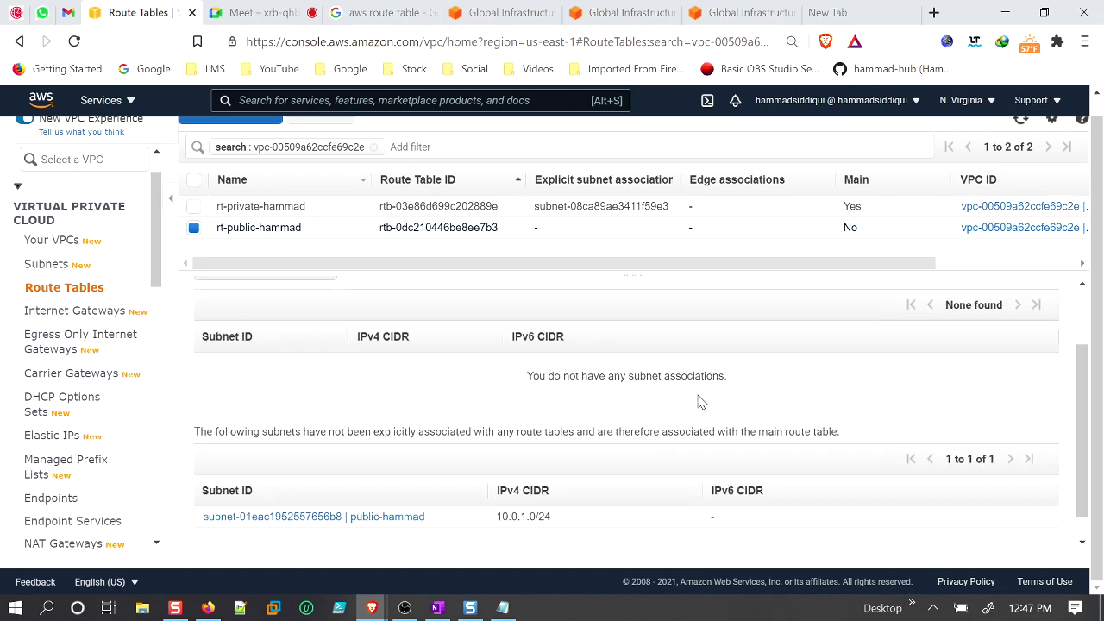
{"action": "left_click_drag", "start_coordinate": [734, 377], "coordinate": [523, 379]}
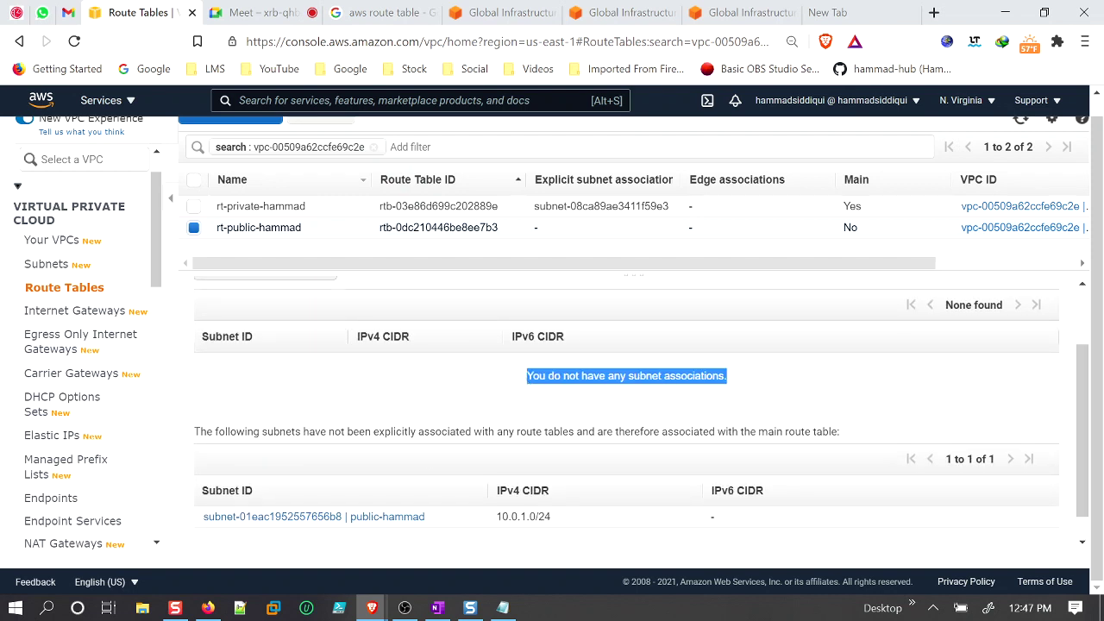
{"action": "left_click_drag", "start_coordinate": [493, 490], "coordinate": [528, 489]}
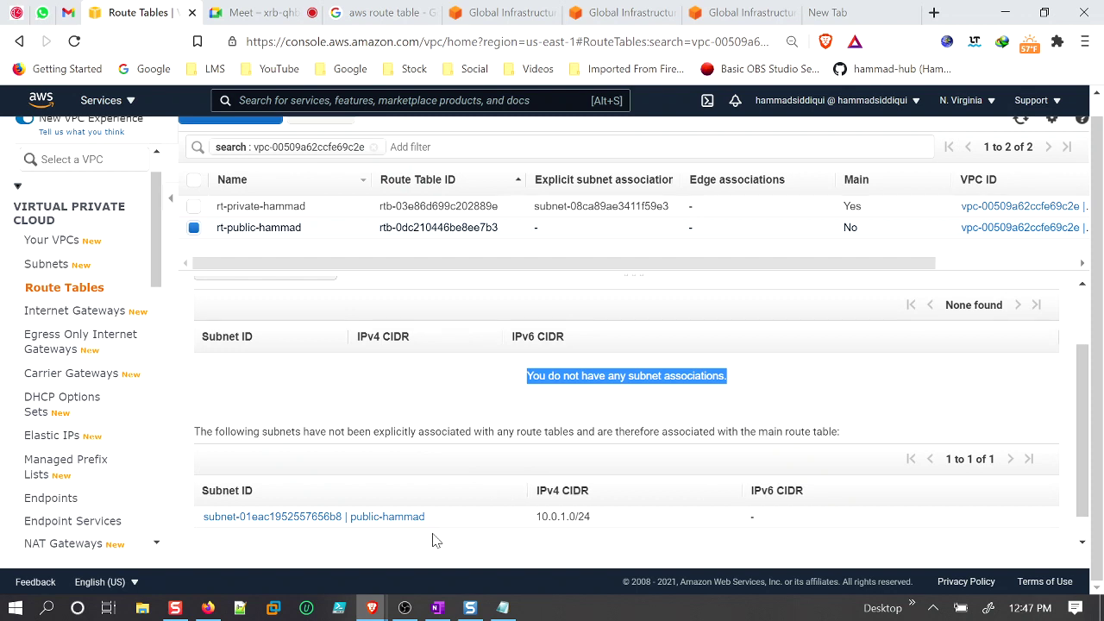
{"action": "left_click_drag", "start_coordinate": [429, 520], "coordinate": [349, 529]}
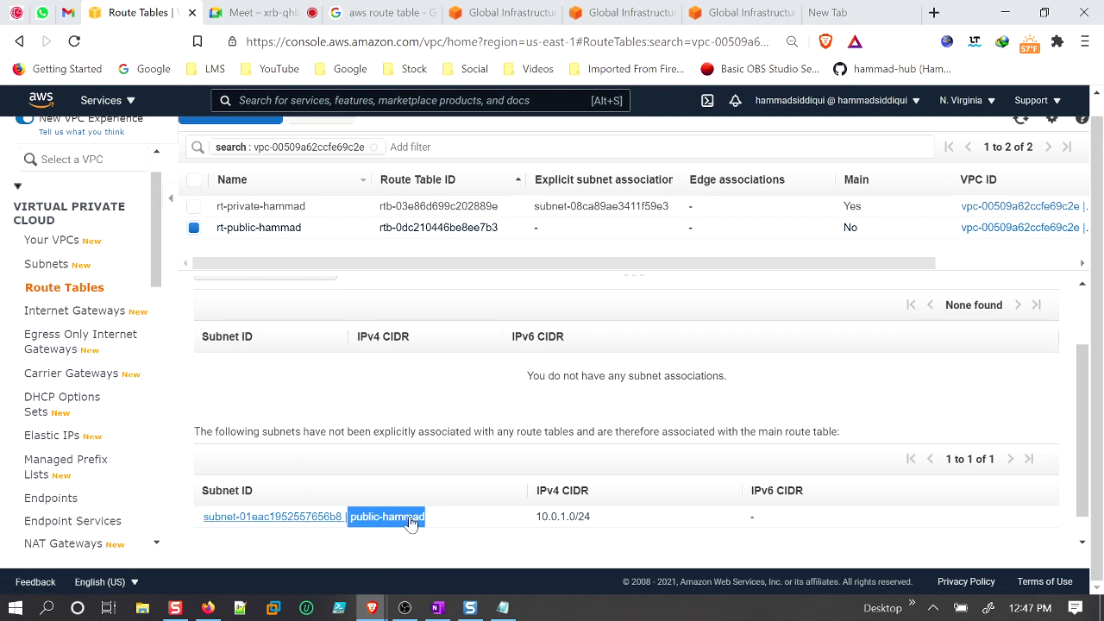
Associate the public-hammad subnet (10.0.1.0/24) with the rt-public-hammad route table and save the association.
{"action": "scroll", "coordinate": [429, 516], "scroll_direction": "up", "scroll_amount": 1}
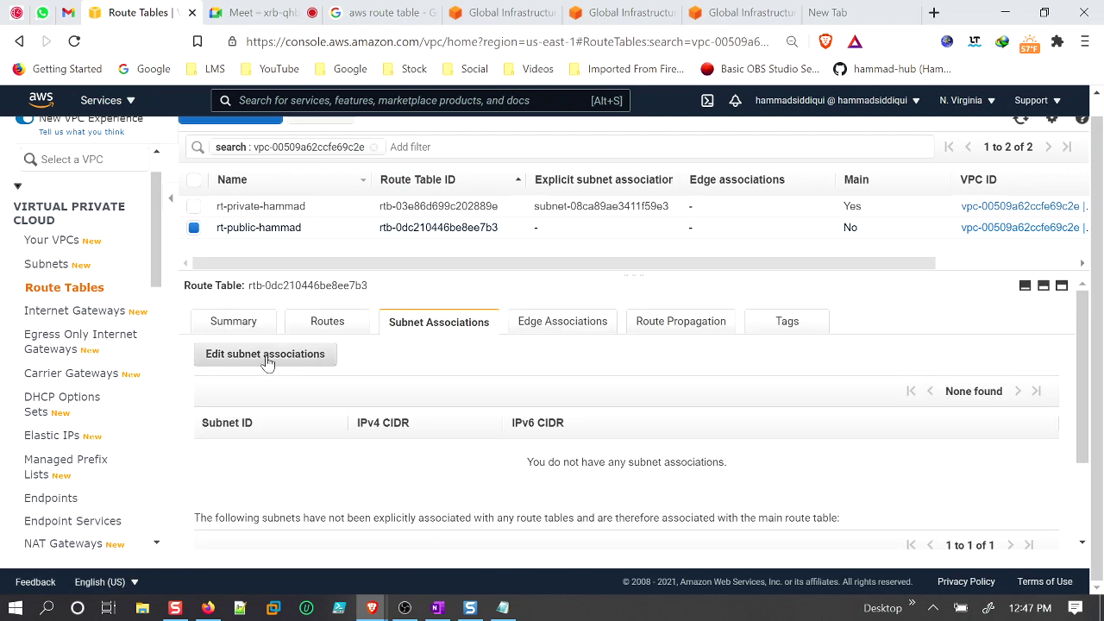
{"action": "left_click", "coordinate": [266, 361]}
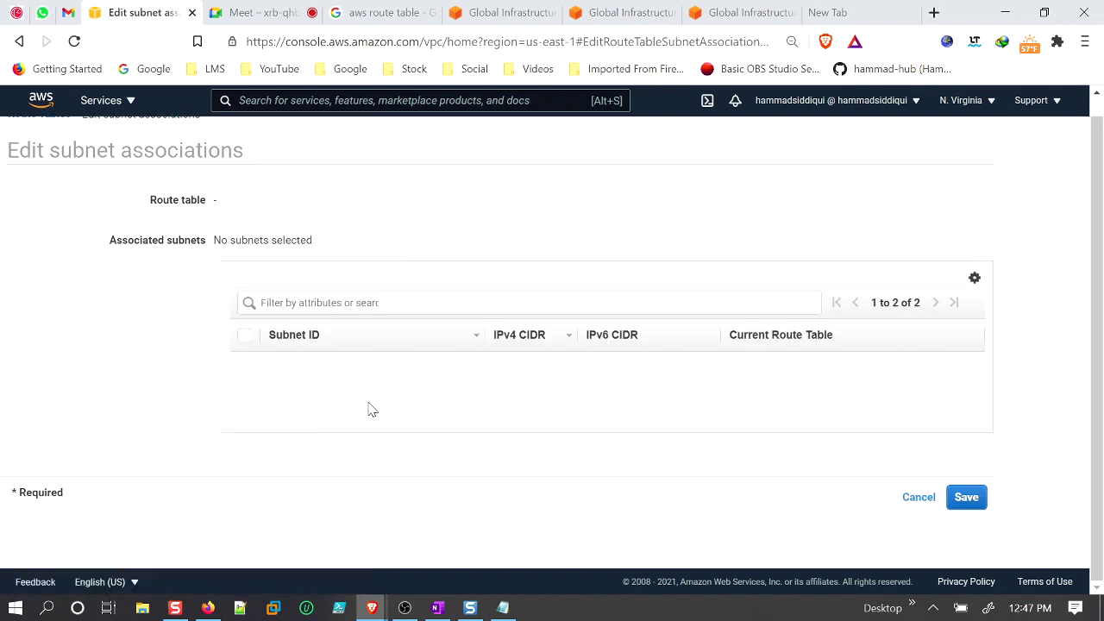
{"action": "left_click_drag", "start_coordinate": [485, 337], "coordinate": [561, 338]}
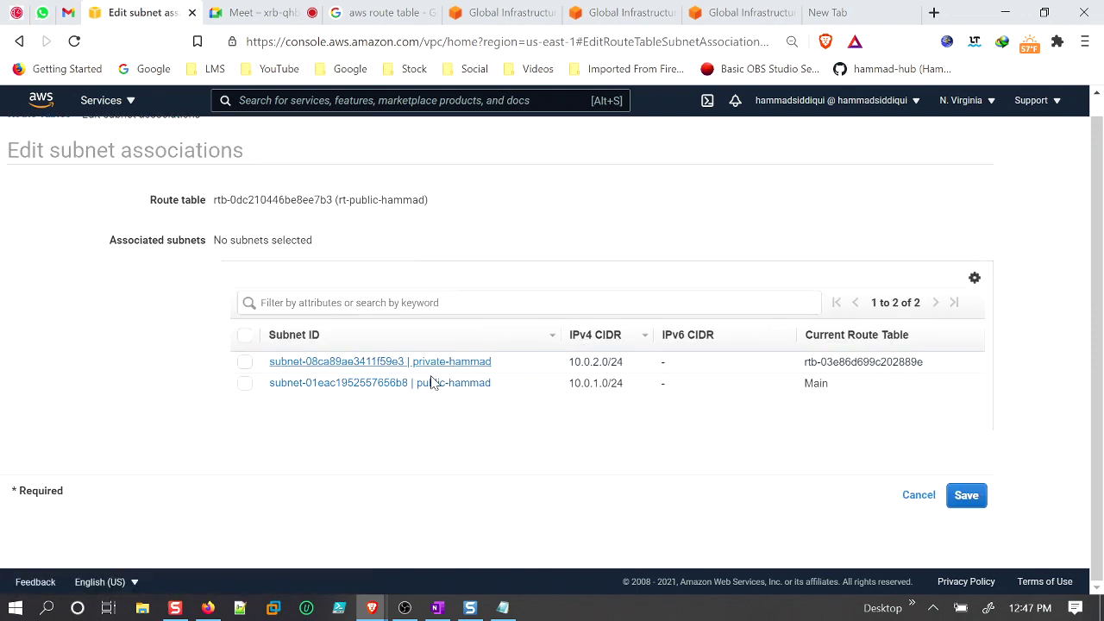
{"action": "left_click", "coordinate": [245, 383]}
{"action": "left_click_drag", "start_coordinate": [387, 200], "coordinate": [349, 200]}
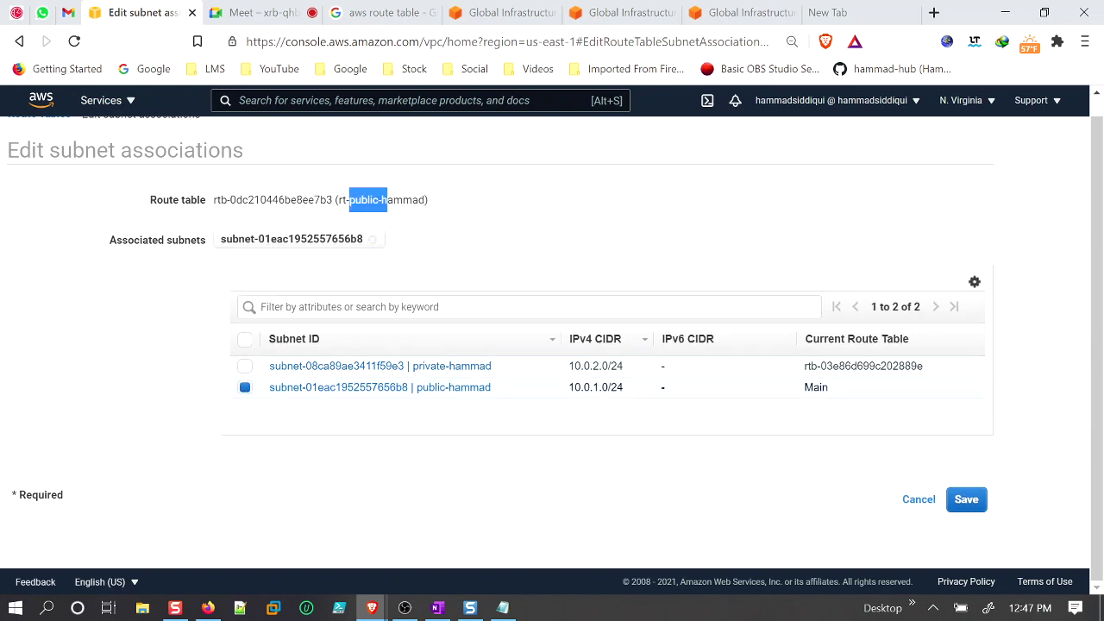
{"action": "left_click", "coordinate": [965, 502]}
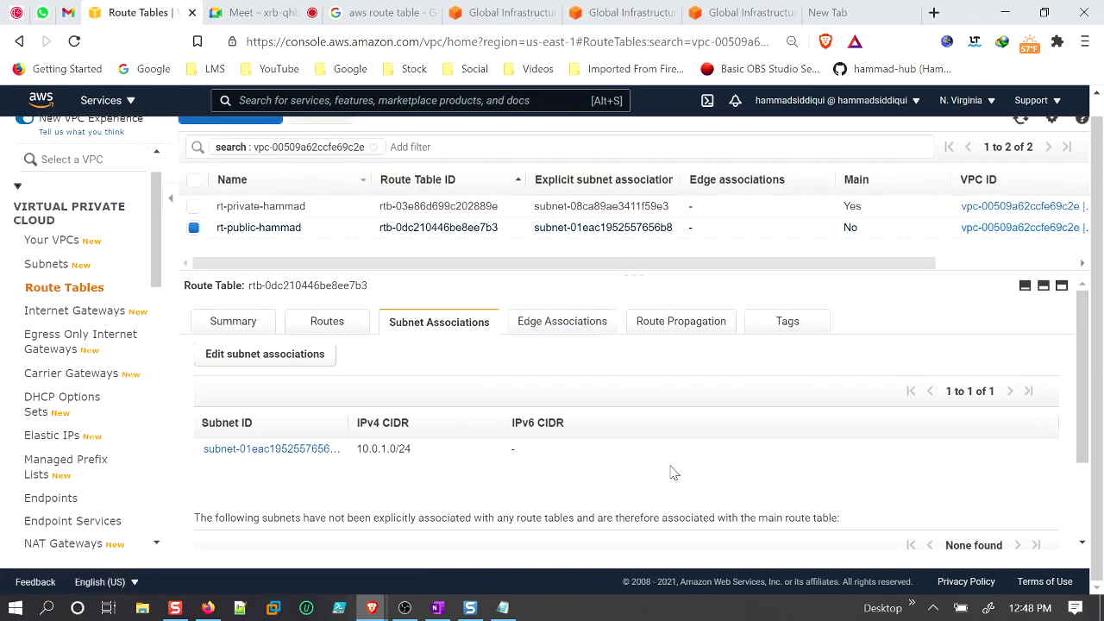
Check the routes of rt-public-hammad without changing them, and examine the full name of its explicitly associated subnet.
{"action": "left_click", "coordinate": [326, 328]}
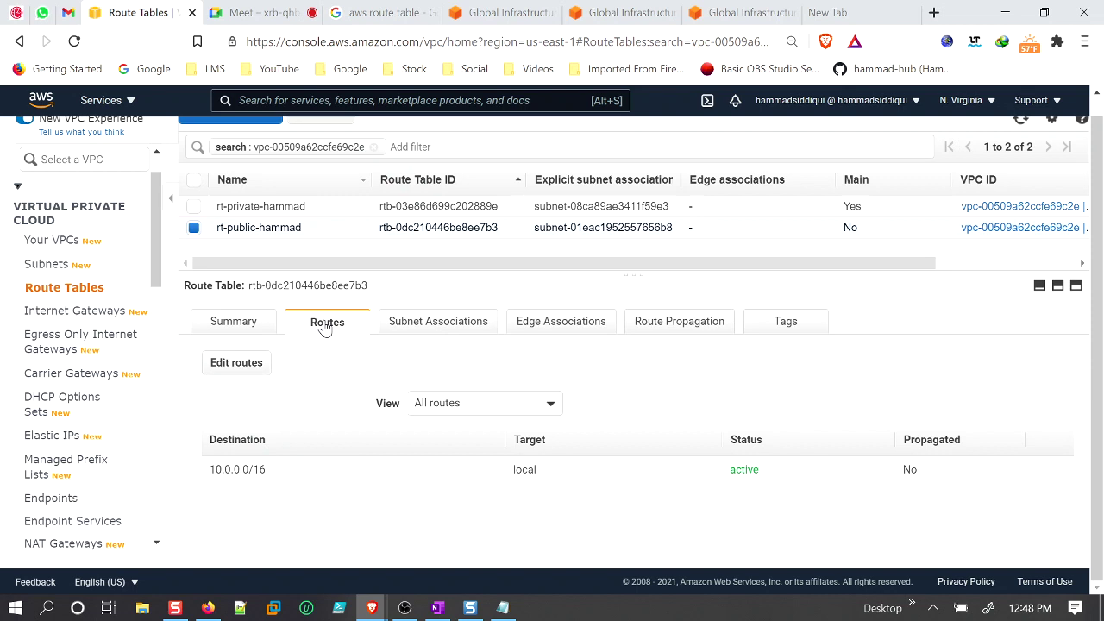
{"action": "left_click", "coordinate": [245, 367]}
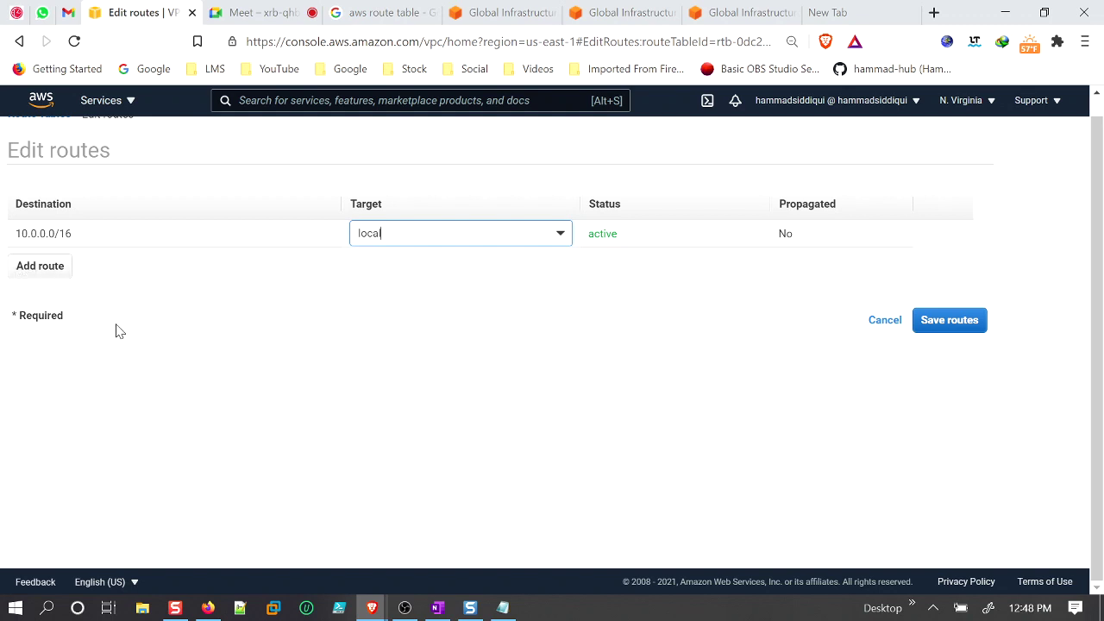
{"action": "scroll", "coordinate": [125, 345], "scroll_direction": "up", "scroll_amount": 1}
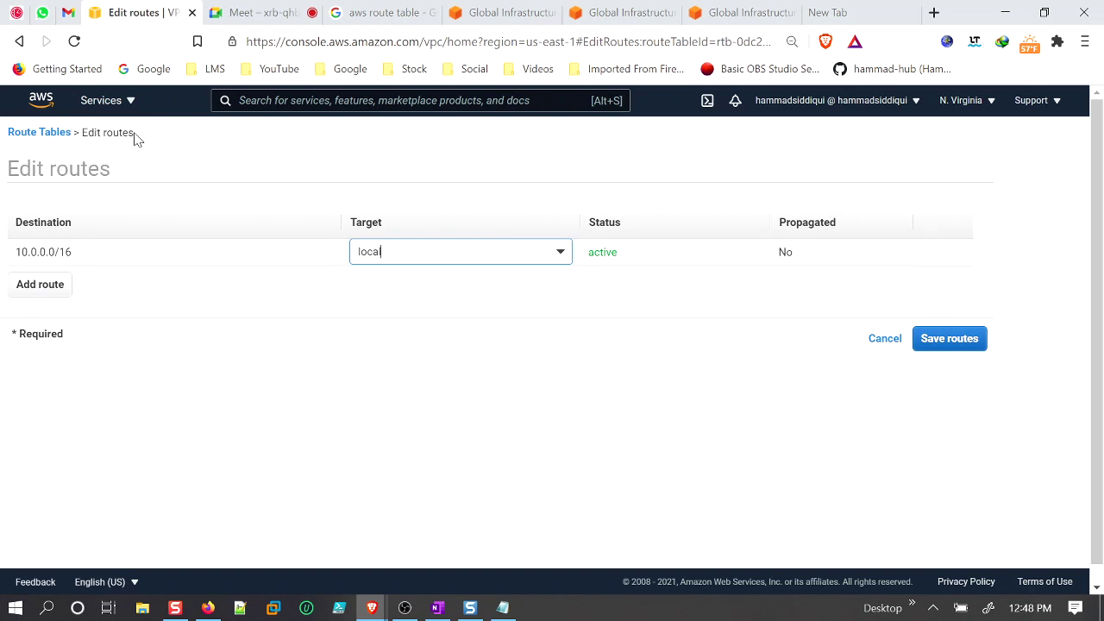
{"action": "left_click_drag", "start_coordinate": [136, 139], "coordinate": [67, 156]}
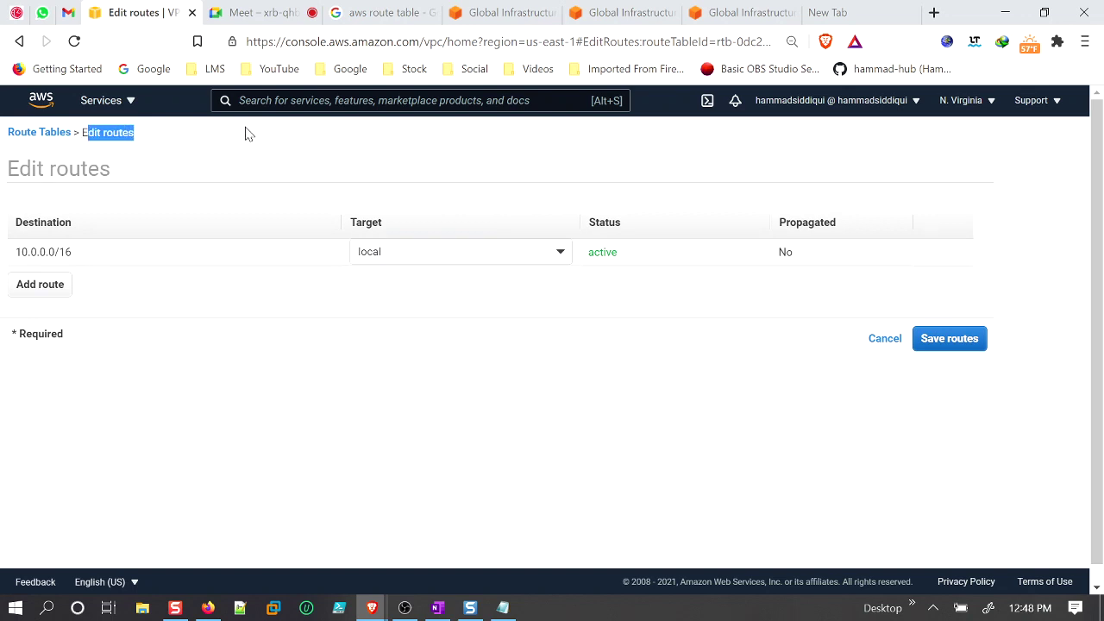
{"action": "left_click", "coordinate": [50, 133]}
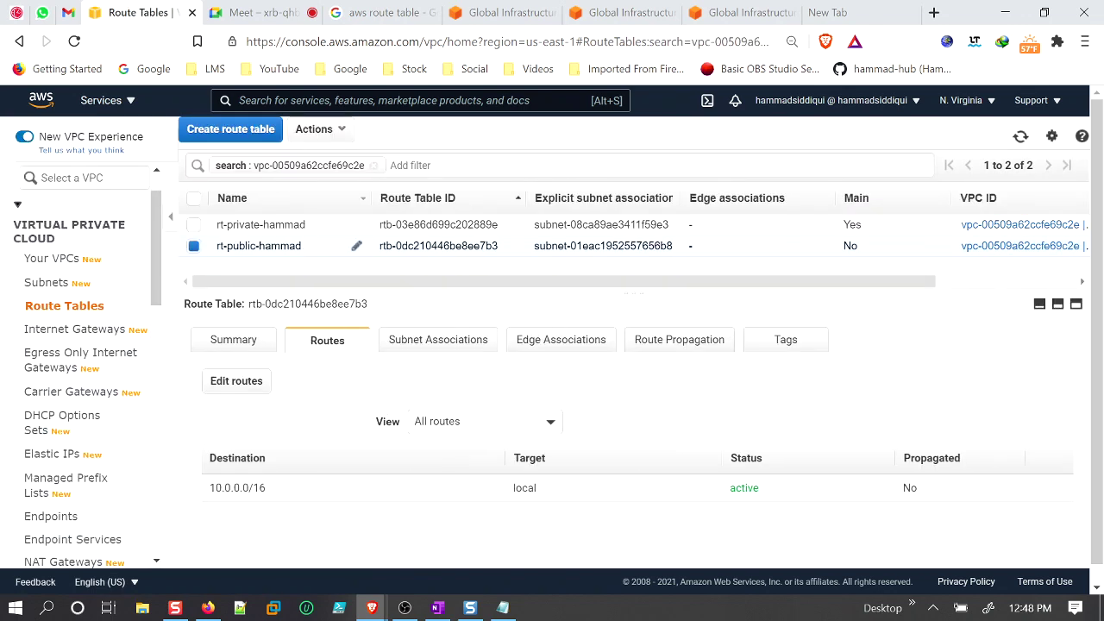
{"action": "left_click", "coordinate": [454, 347]}
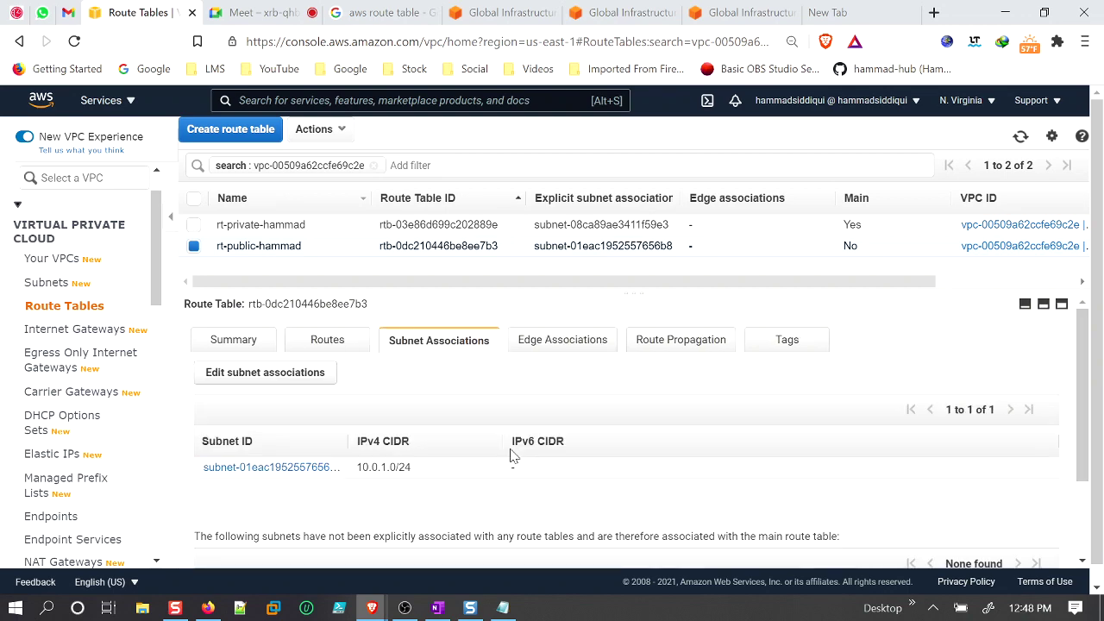
{"action": "scroll", "coordinate": [509, 455], "scroll_direction": "down", "scroll_amount": 1}
{"action": "left_click_drag", "start_coordinate": [344, 360], "coordinate": [430, 357]}
{"action": "scroll", "coordinate": [388, 387], "scroll_direction": "up", "scroll_amount": 1}
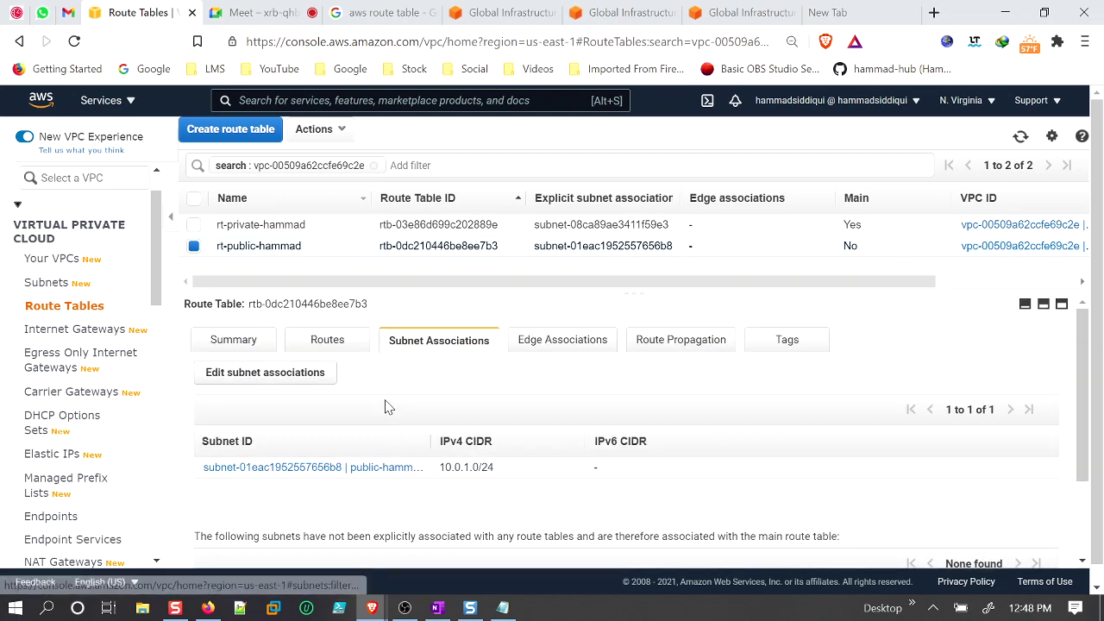
Try to add a 0.0.0.0/0 route with an igw- target to rt-public-hammad, and cancel the route edit.
{"action": "left_click", "coordinate": [320, 347]}
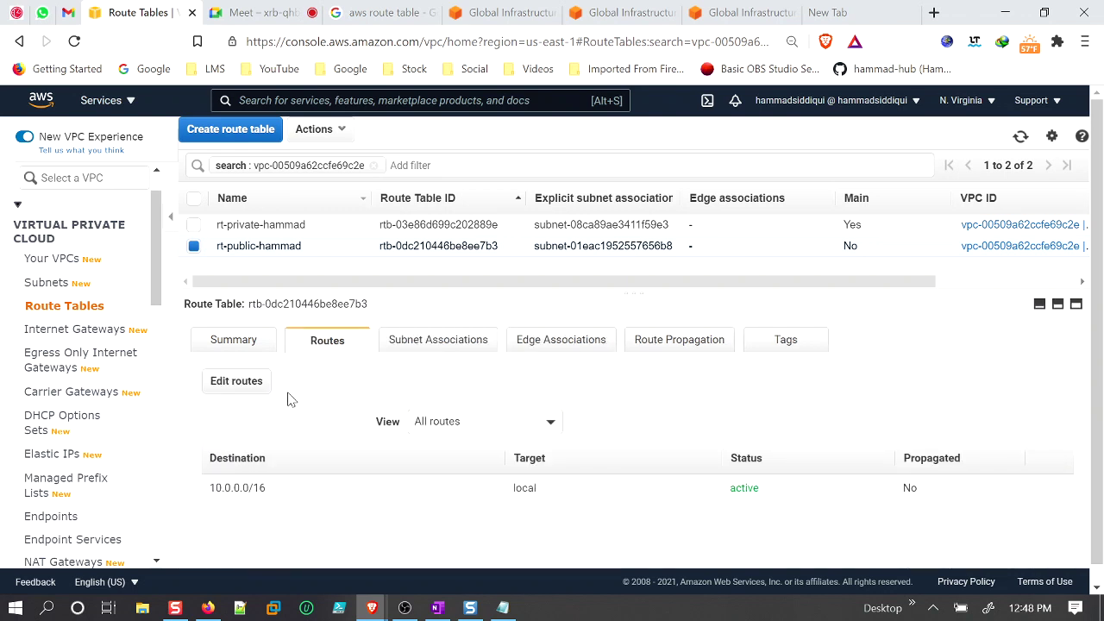
{"action": "left_click", "coordinate": [236, 386]}
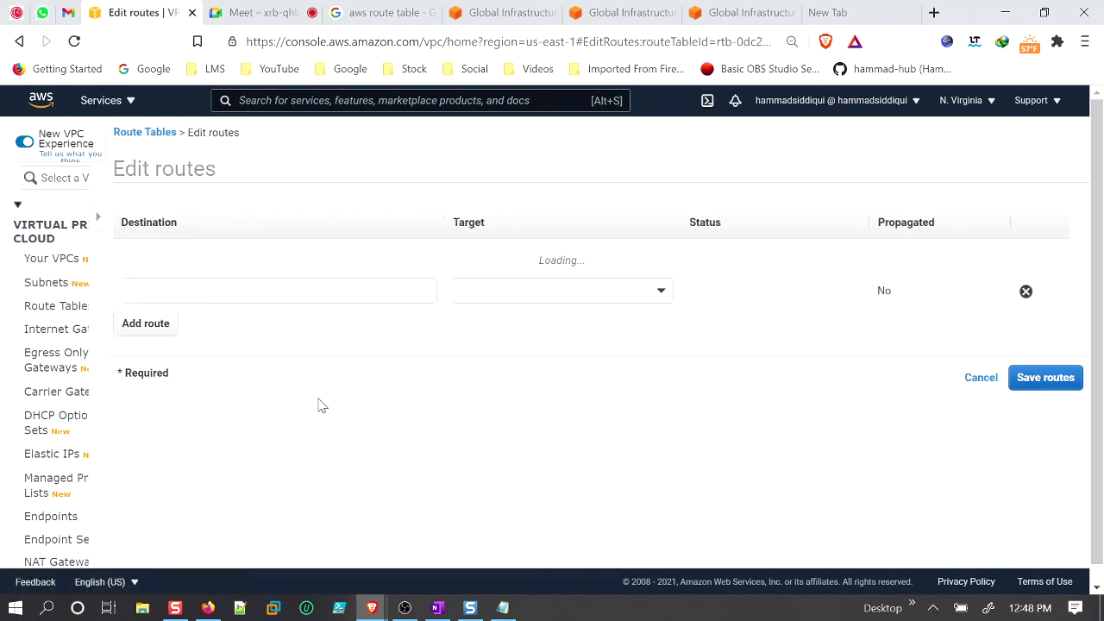
{"action": "left_click", "coordinate": [40, 288]}
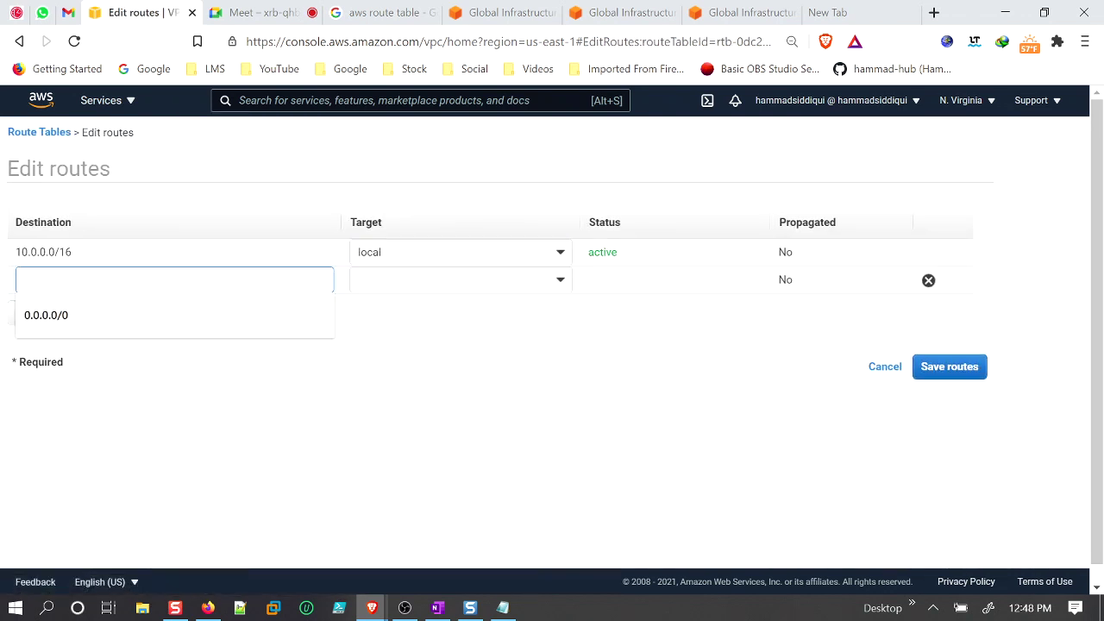
{"action": "left_click", "coordinate": [71, 321]}
{"action": "left_click", "coordinate": [557, 283]}
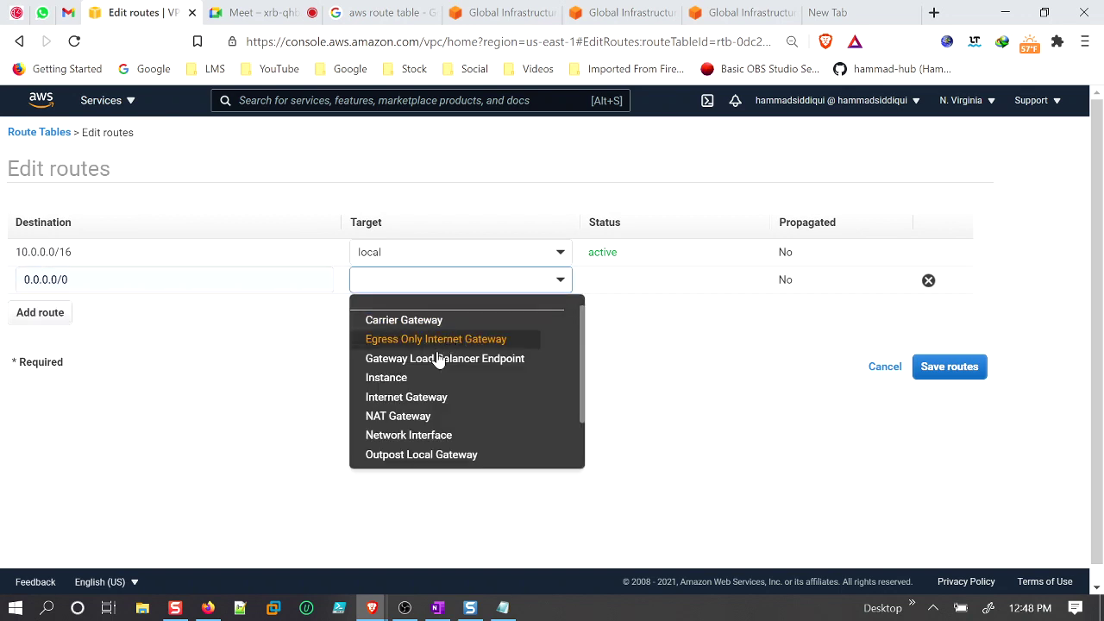
{"action": "type", "text": "igw-"}
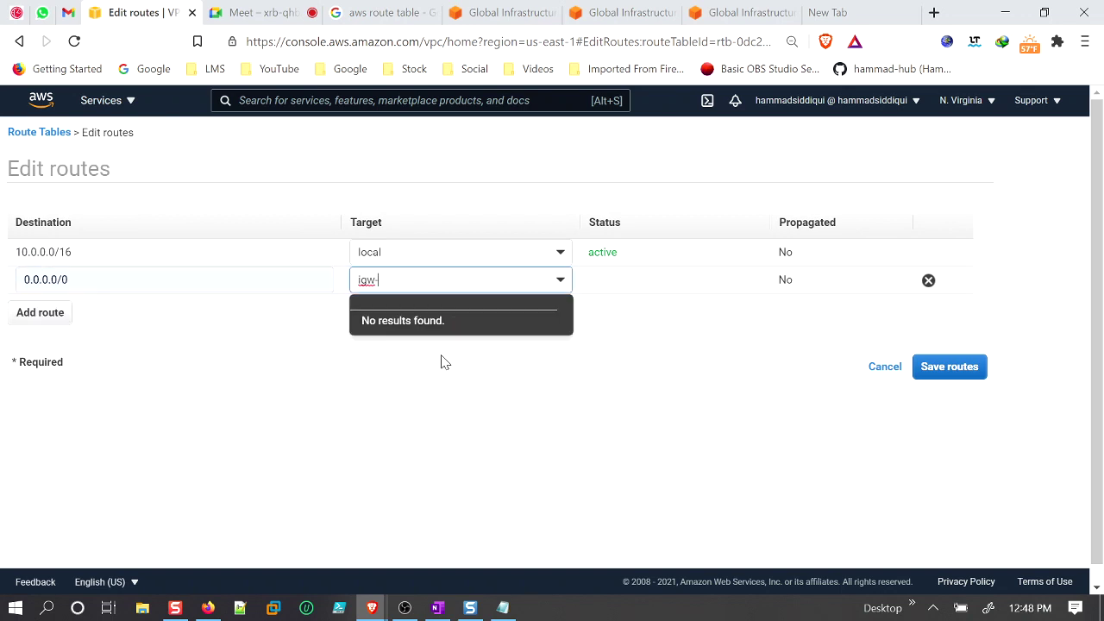
{"action": "left_click", "coordinate": [881, 372]}
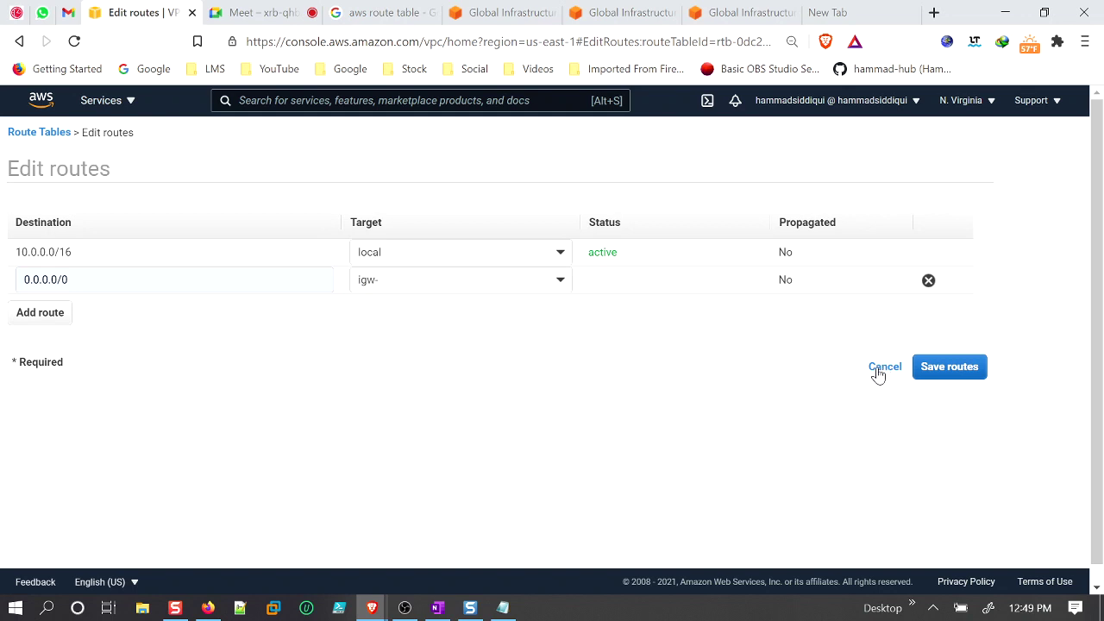
{"action": "left_click", "coordinate": [878, 373]}
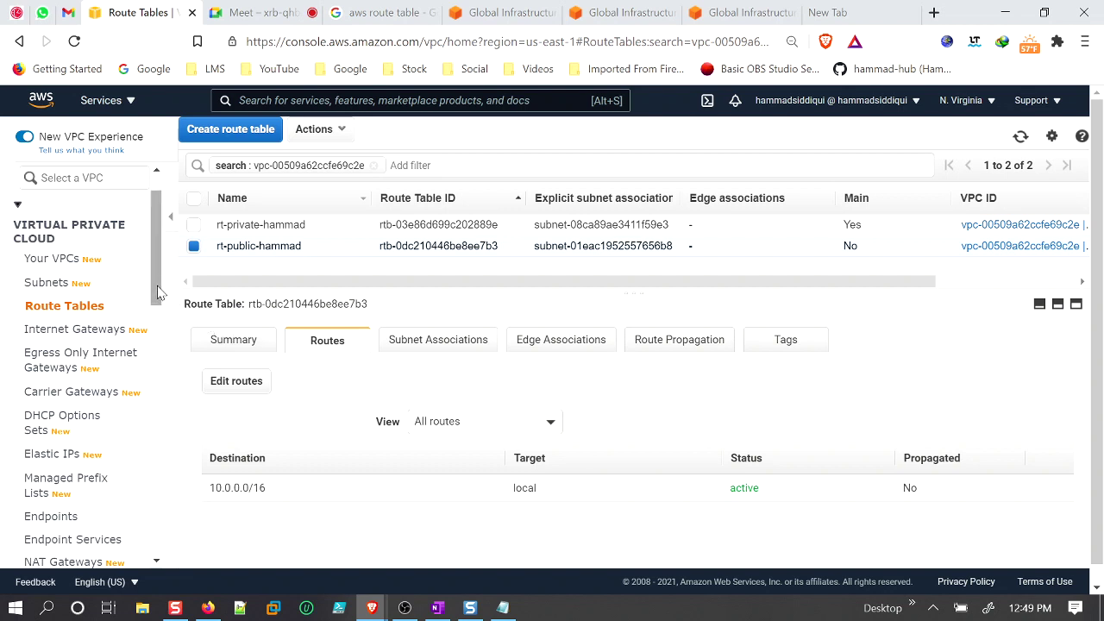
Compare the explicit subnet associations of rt-private-hammad and rt-public-hammad in the route table list.
{"action": "left_click_drag", "start_coordinate": [158, 293], "coordinate": [155, 298]}
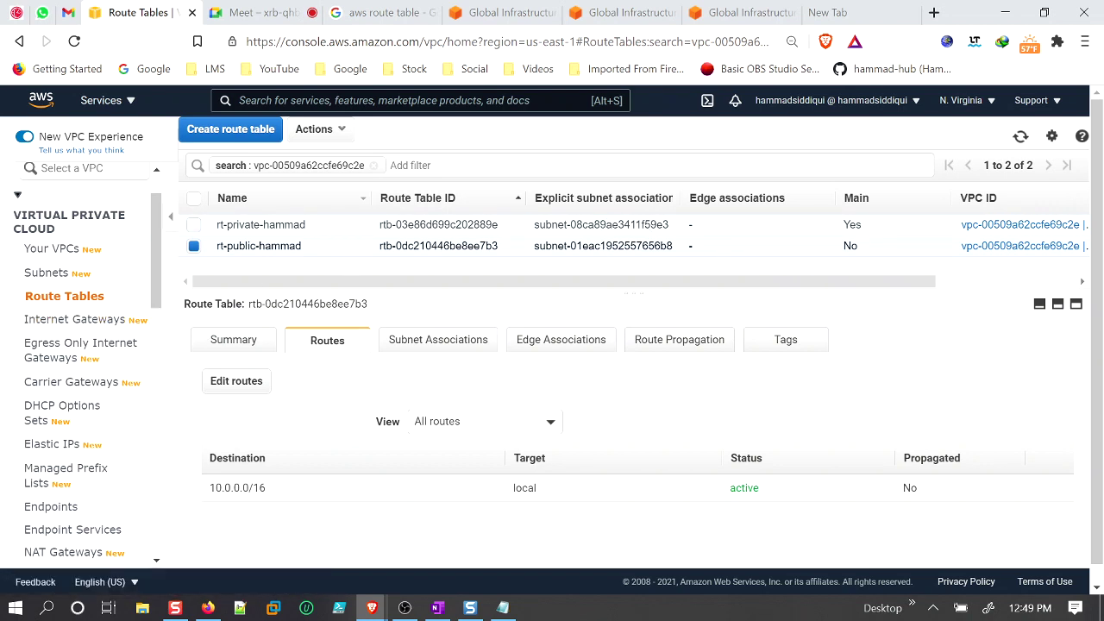
{"action": "left_click_drag", "start_coordinate": [534, 224], "coordinate": [662, 225]}
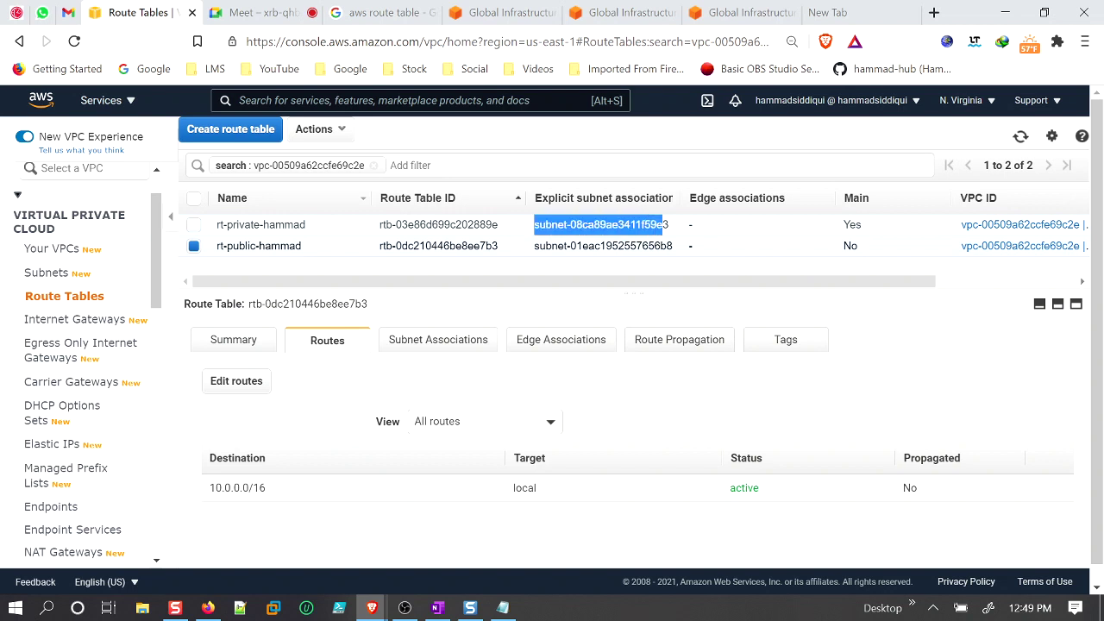
{"action": "left_click_drag", "start_coordinate": [536, 245], "coordinate": [576, 224]}
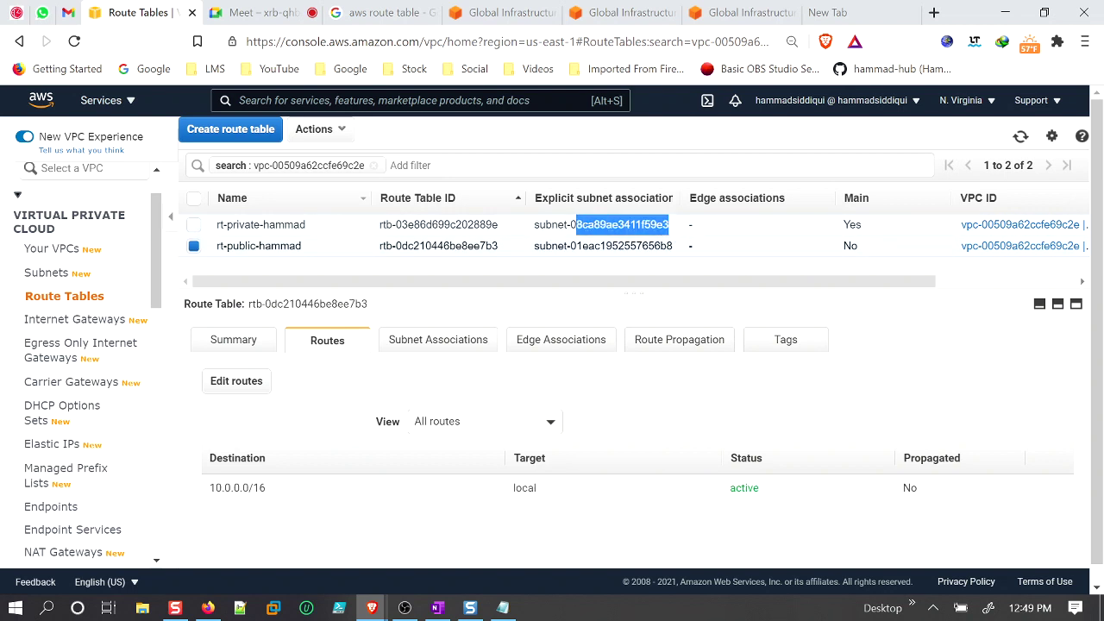
{"action": "left_click", "coordinate": [576, 224]}
{"action": "mouse_move", "coordinate": [669, 245]}
{"action": "left_mouse_down"}
{"action": "mouse_move", "coordinate": [534, 246]}
{"action": "mouse_move", "coordinate": [557, 225]}
{"action": "mouse_move", "coordinate": [669, 224]}
{"action": "left_mouse_up"}
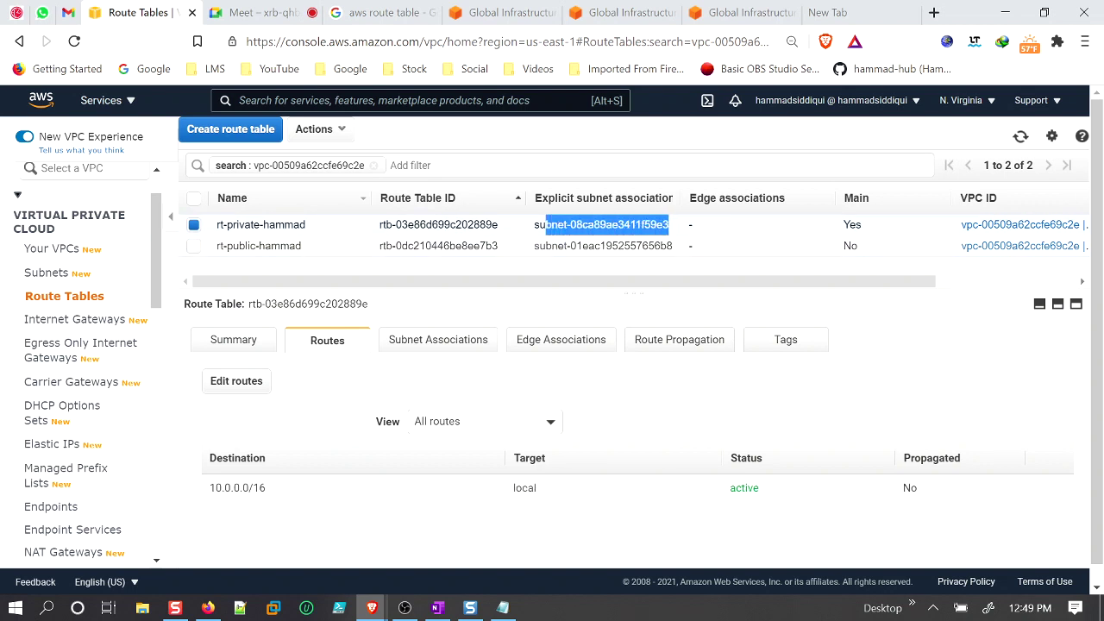
{"action": "left_click_drag", "start_coordinate": [538, 246], "coordinate": [643, 246]}
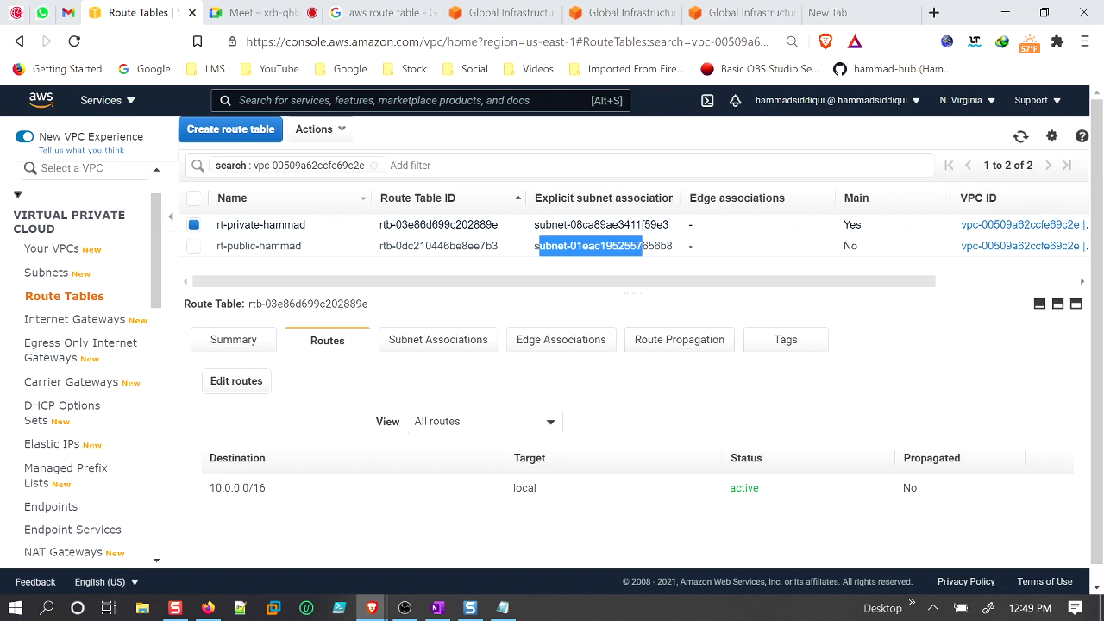
{"action": "left_click", "coordinate": [642, 246]}
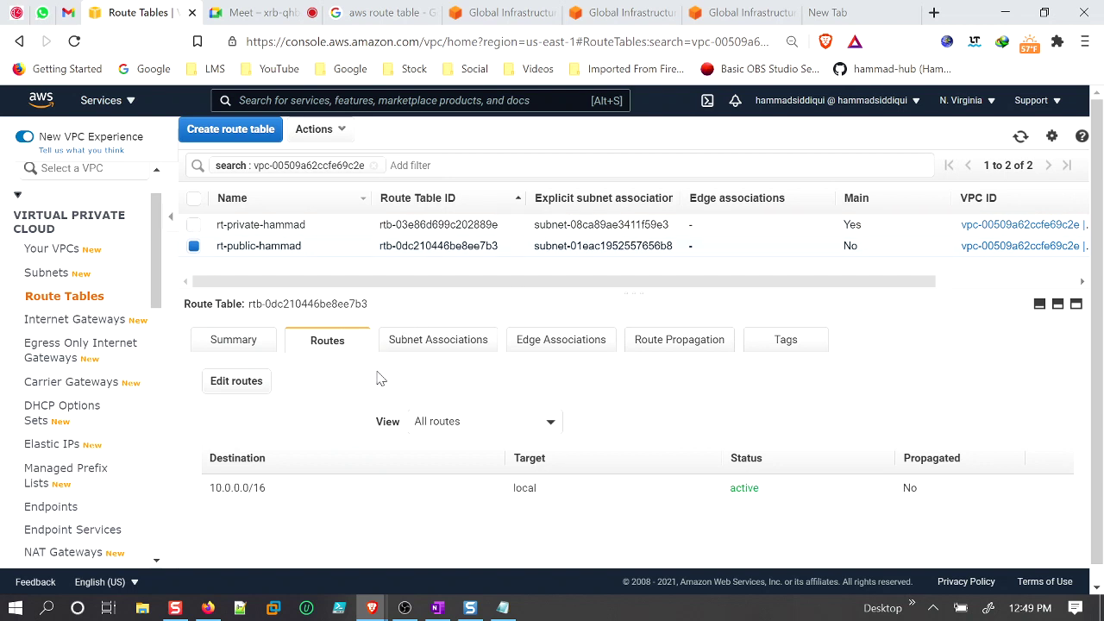
Create an internet gateway with the name tag igw-hammad.
{"action": "left_click", "coordinate": [36, 322]}
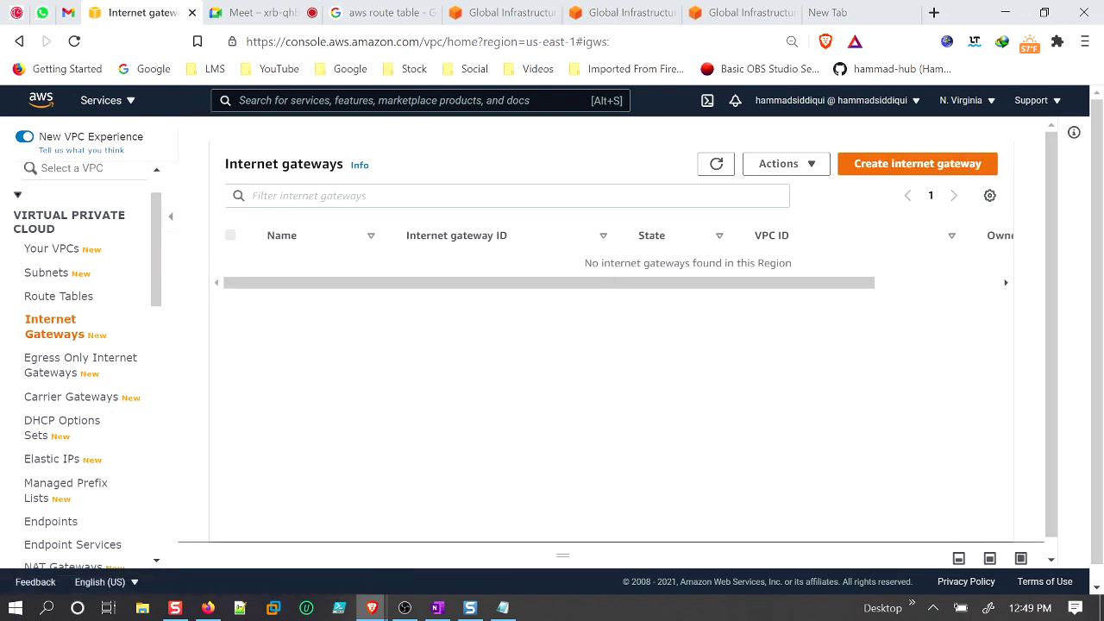
{"action": "left_click_drag", "start_coordinate": [585, 264], "coordinate": [812, 271]}
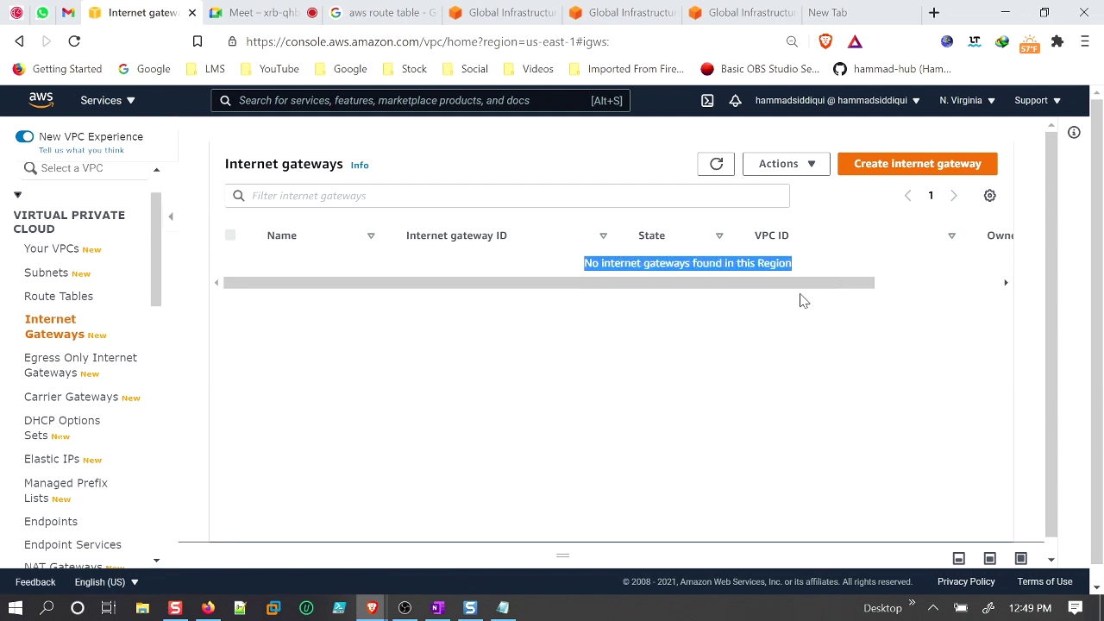
{"action": "left_click", "coordinate": [906, 177]}
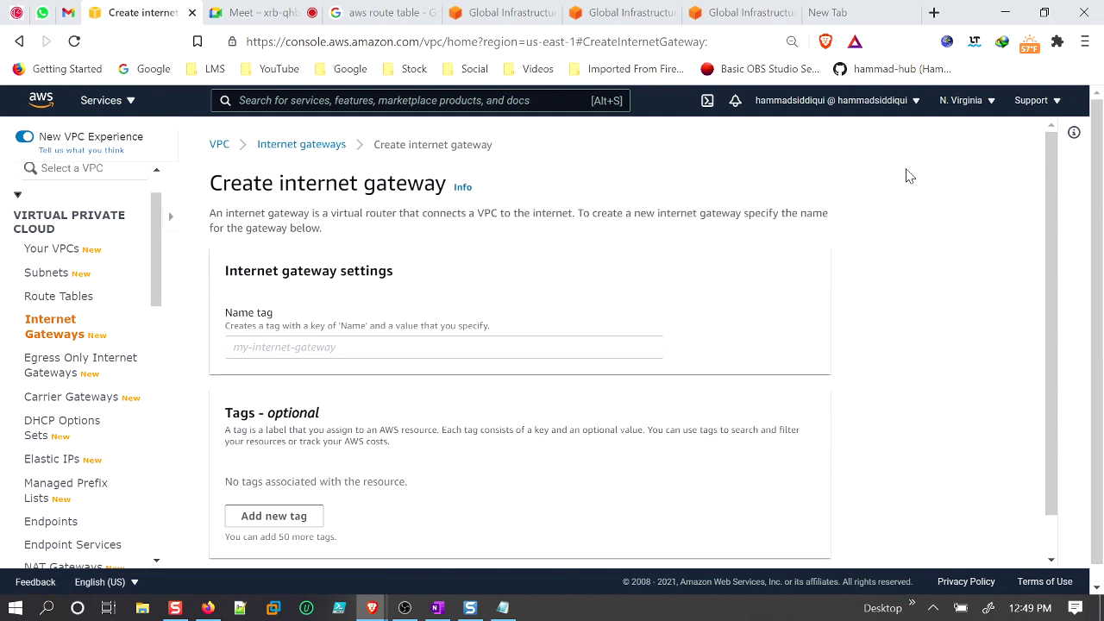
{"action": "left_click", "coordinate": [363, 347]}
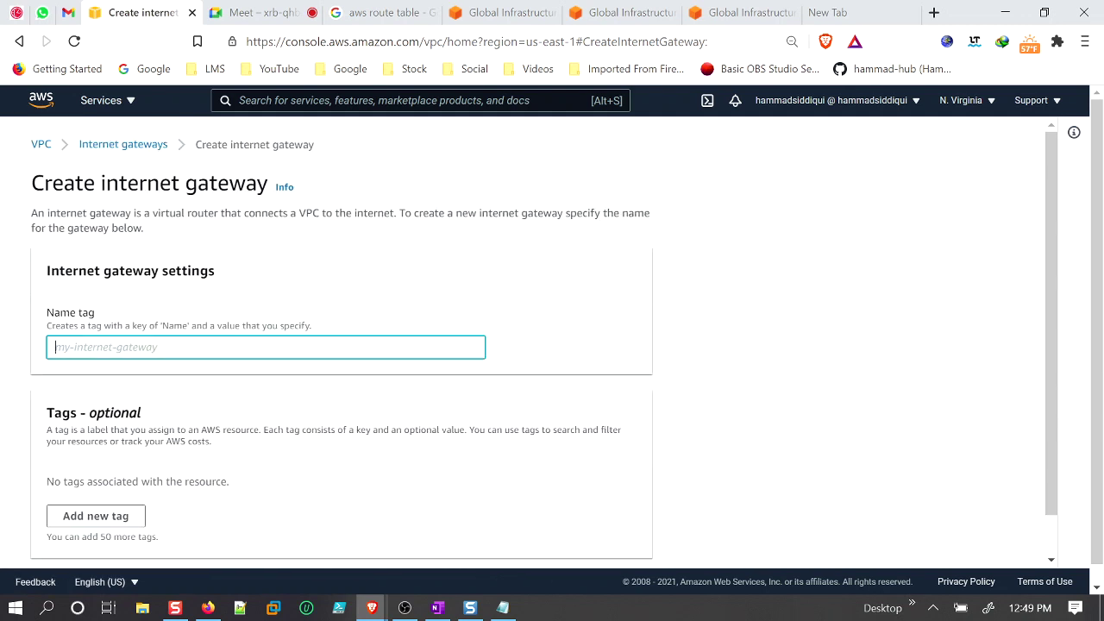
{"action": "type", "text": "igw-"}
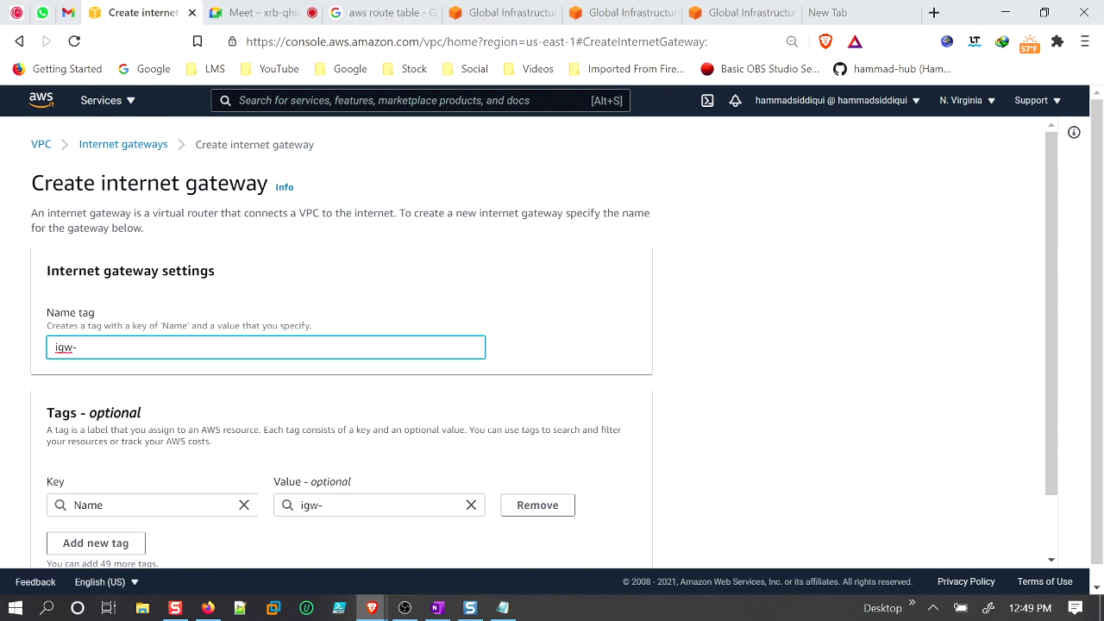
{"action": "type", "text": "hammad"}
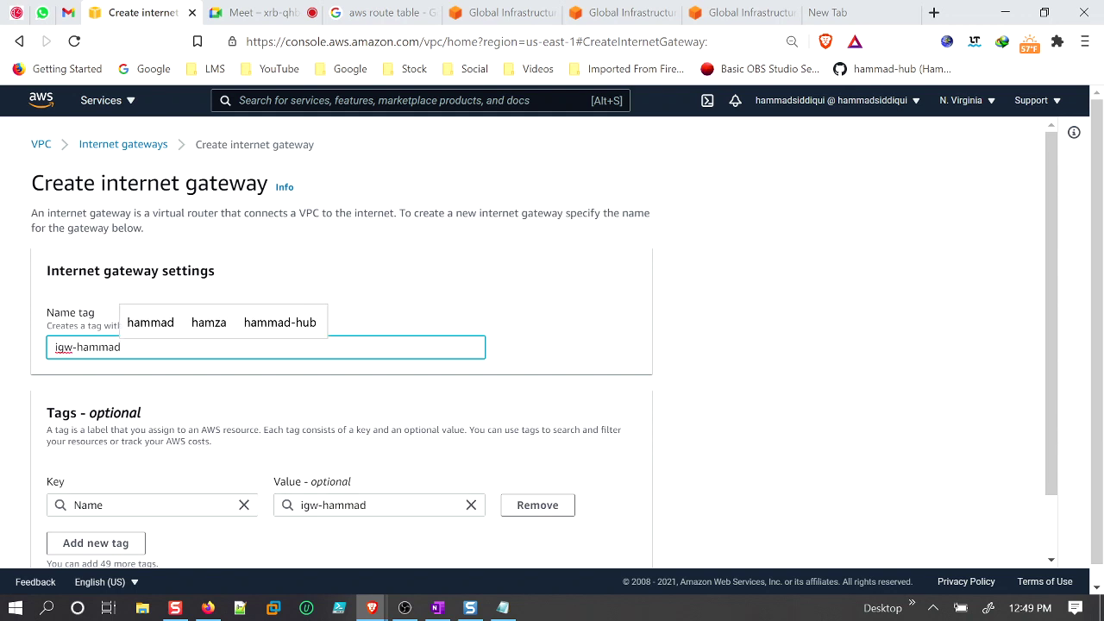
{"action": "left_click", "coordinate": [577, 395]}
{"action": "scroll", "coordinate": [577, 396], "scroll_direction": "down", "scroll_amount": 1}
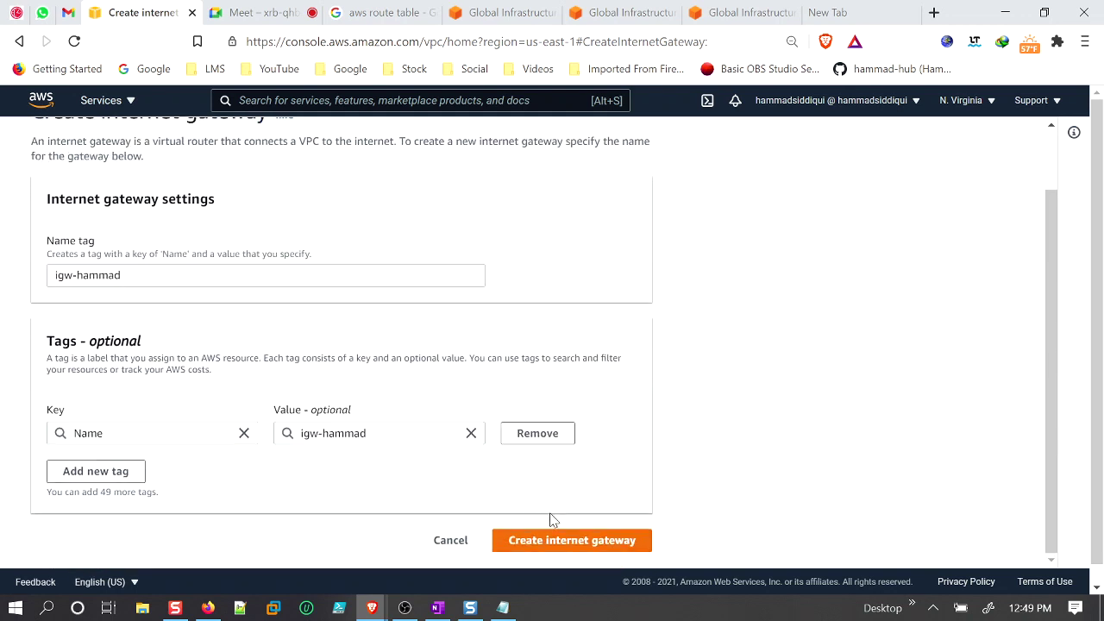
{"action": "left_click", "coordinate": [572, 541]}
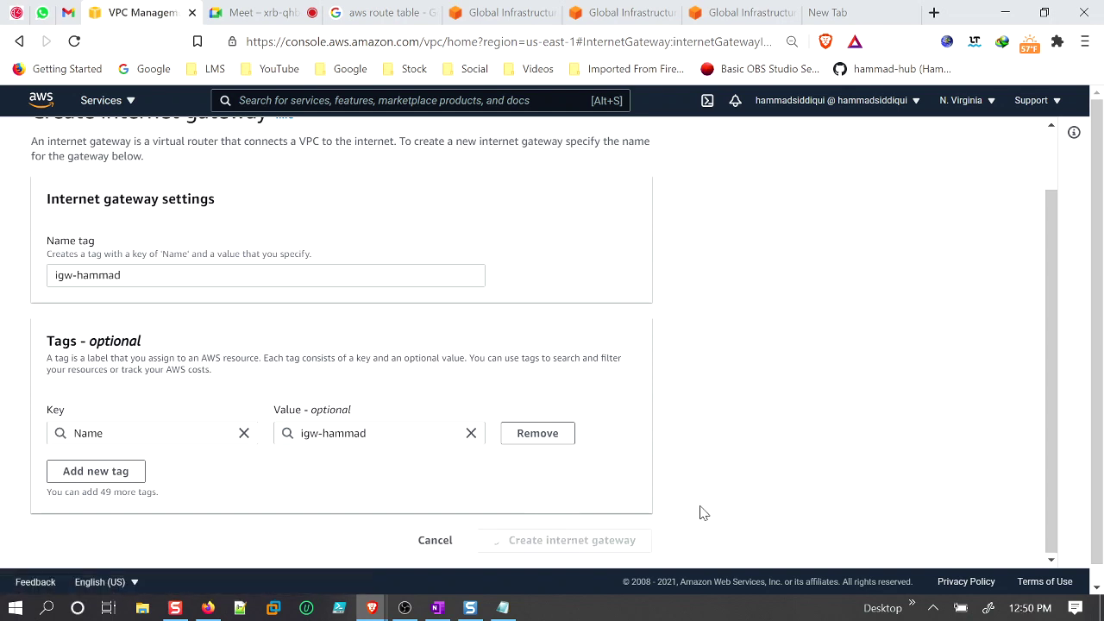
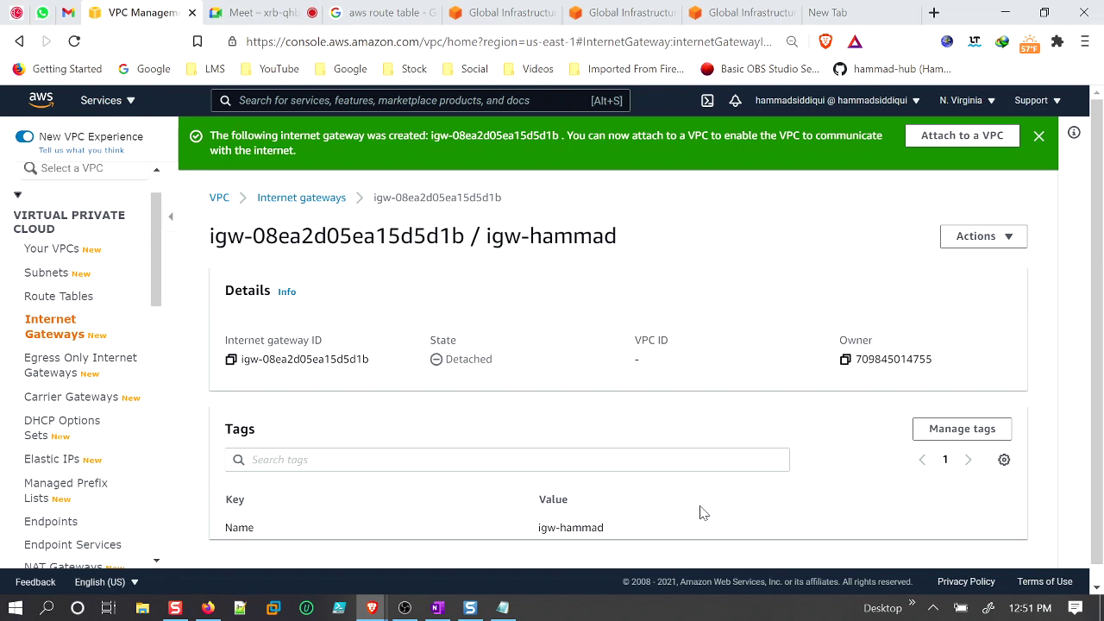
Attach the igw-hammad internet gateway to vpc-hammad.
{"action": "left_click", "coordinate": [928, 142]}
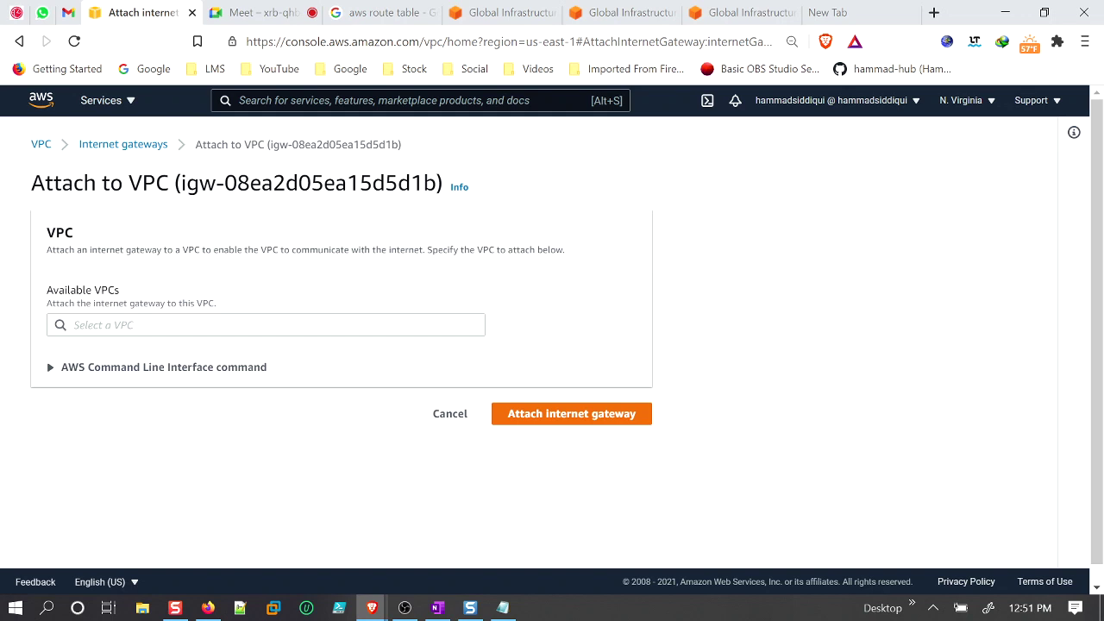
{"action": "left_click", "coordinate": [265, 326]}
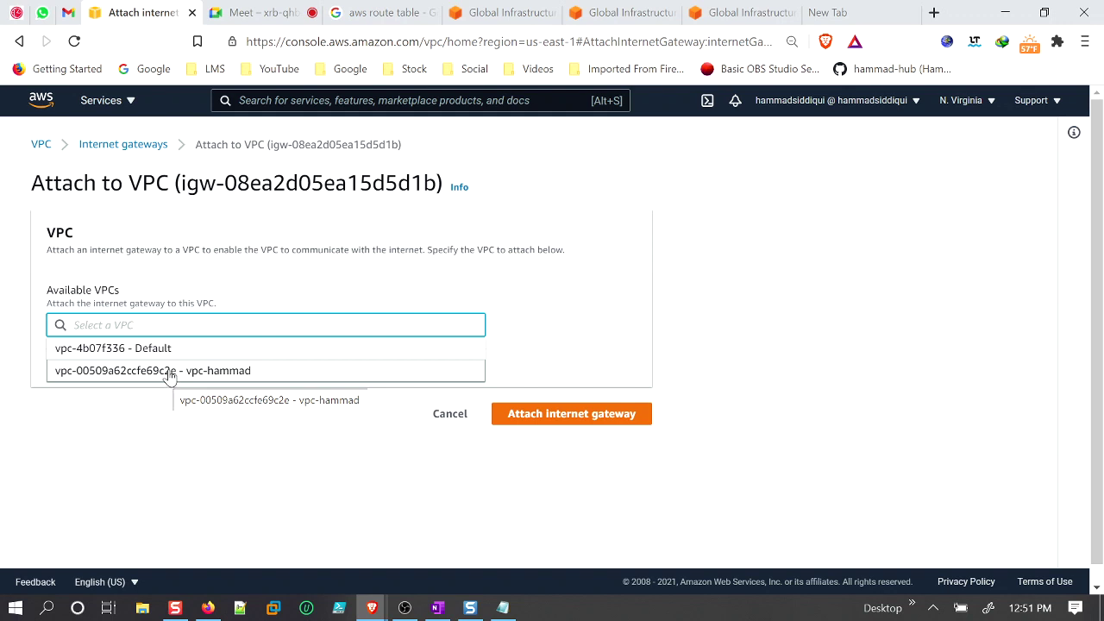
{"action": "left_click", "coordinate": [169, 373]}
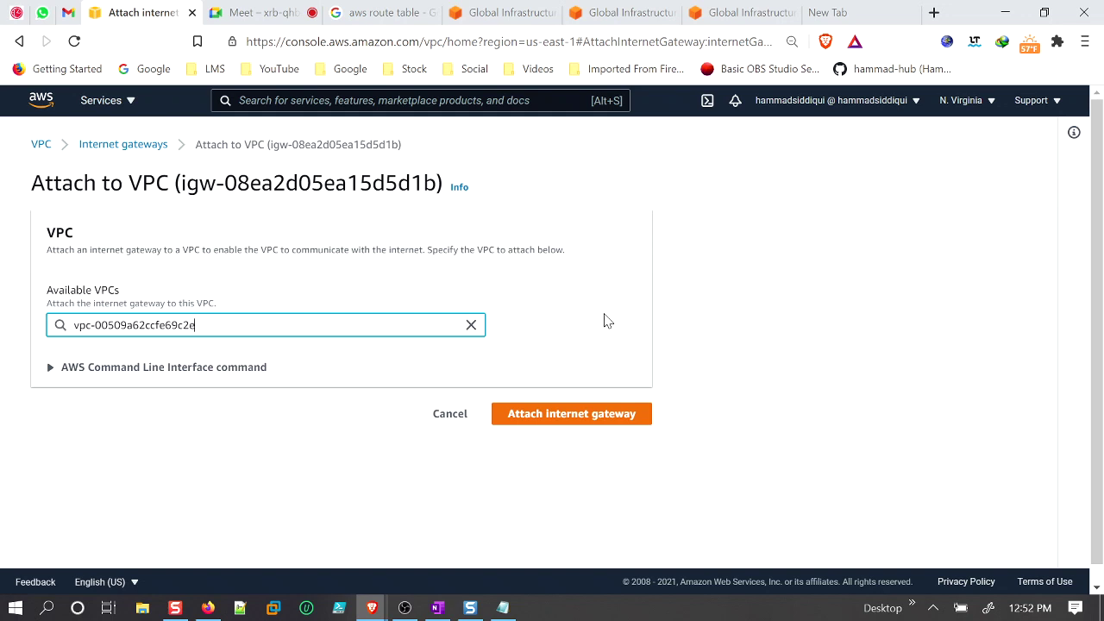
{"action": "left_click", "coordinate": [568, 416]}
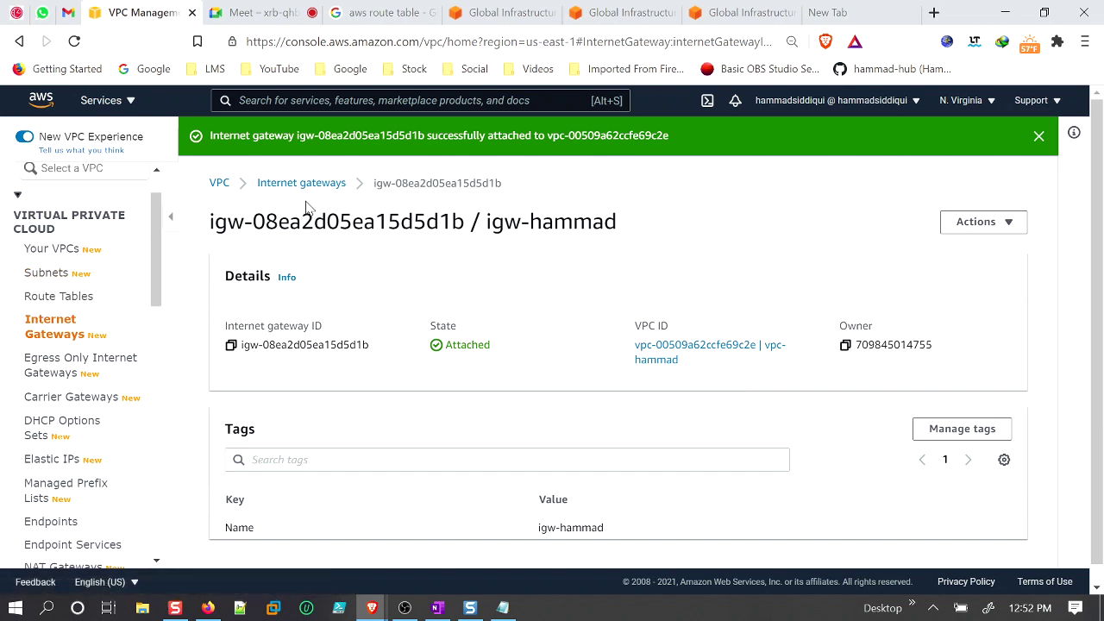
Open the VPC route table list, and in the Notepad notes add a blank line below the internet gateway's "Deploy public" line.
{"action": "left_click", "coordinate": [66, 295]}
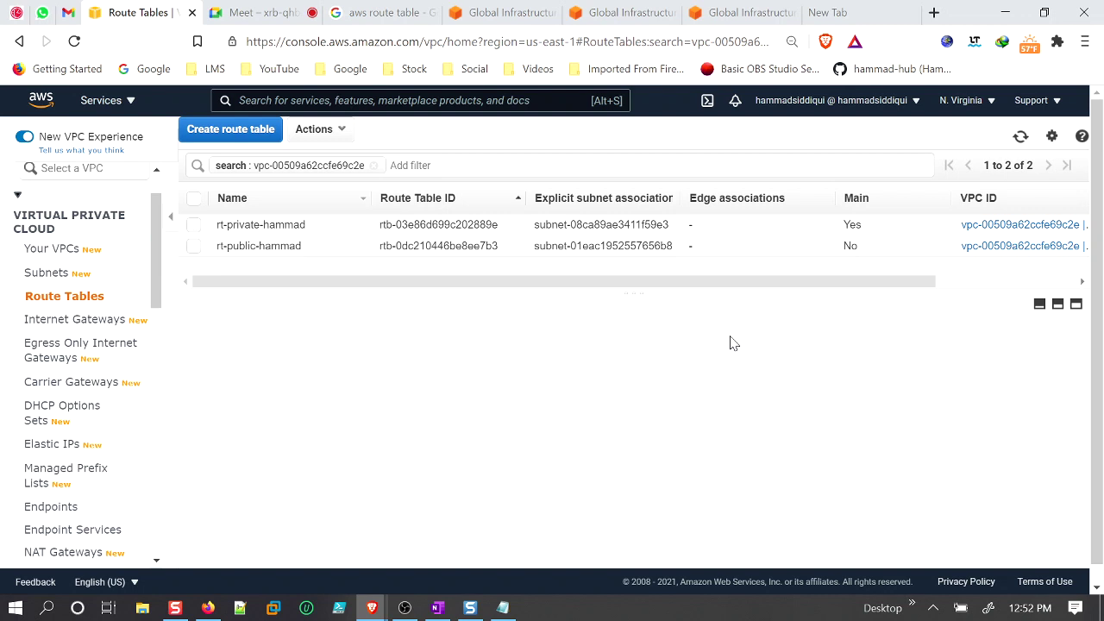
{"action": "left_click", "coordinate": [503, 608]}
{"action": "left_click_drag", "start_coordinate": [451, 217], "coordinate": [346, 216]}
{"action": "left_click_drag", "start_coordinate": [431, 246], "coordinate": [341, 246]}
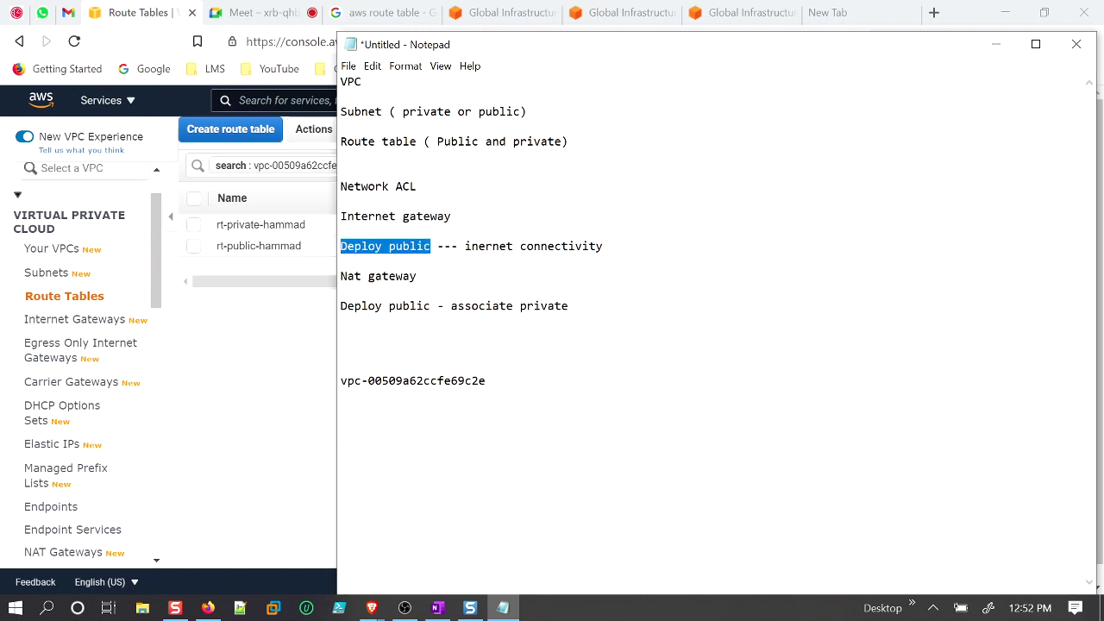
{"action": "left_click_drag", "start_coordinate": [610, 246], "coordinate": [465, 246]}
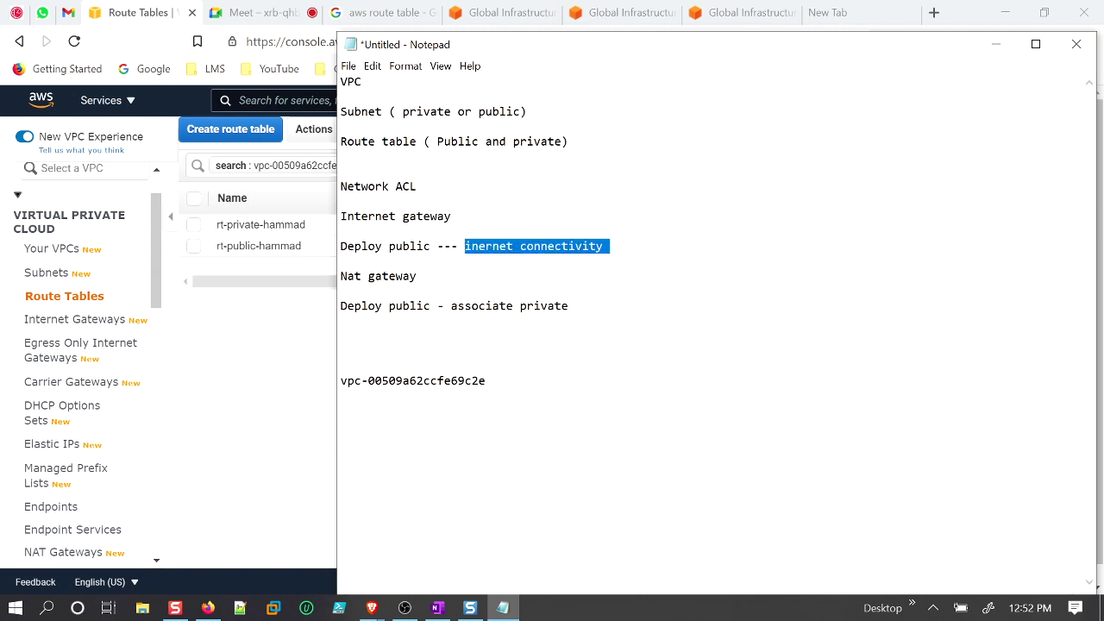
{"action": "left_click", "coordinate": [610, 245]}
{"action": "key", "text": "Return"}
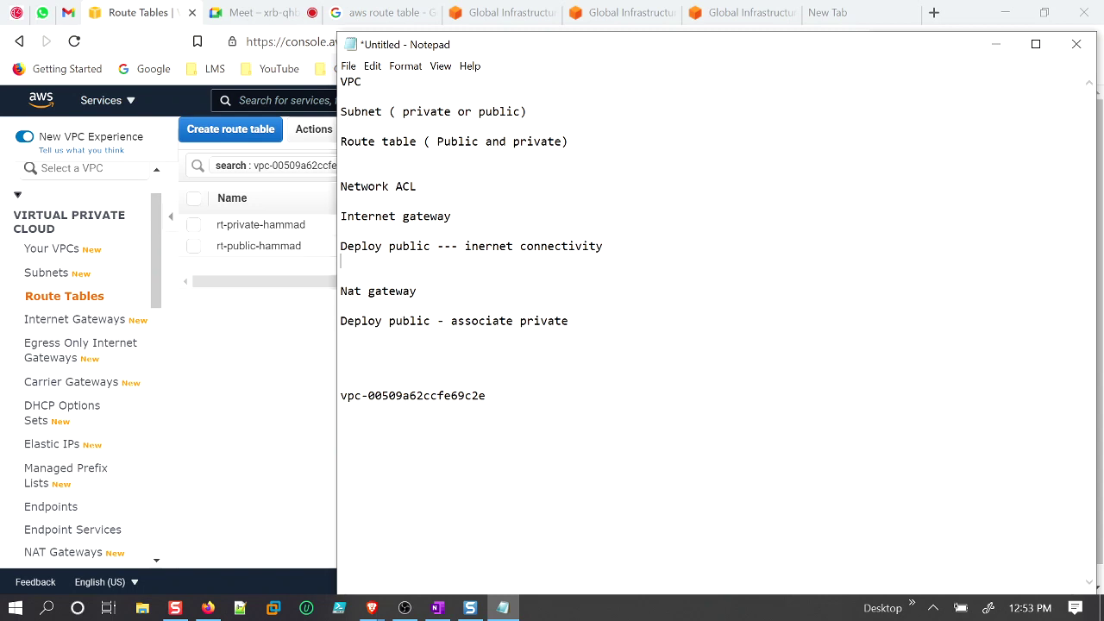
{"action": "left_click", "coordinate": [287, 326]}
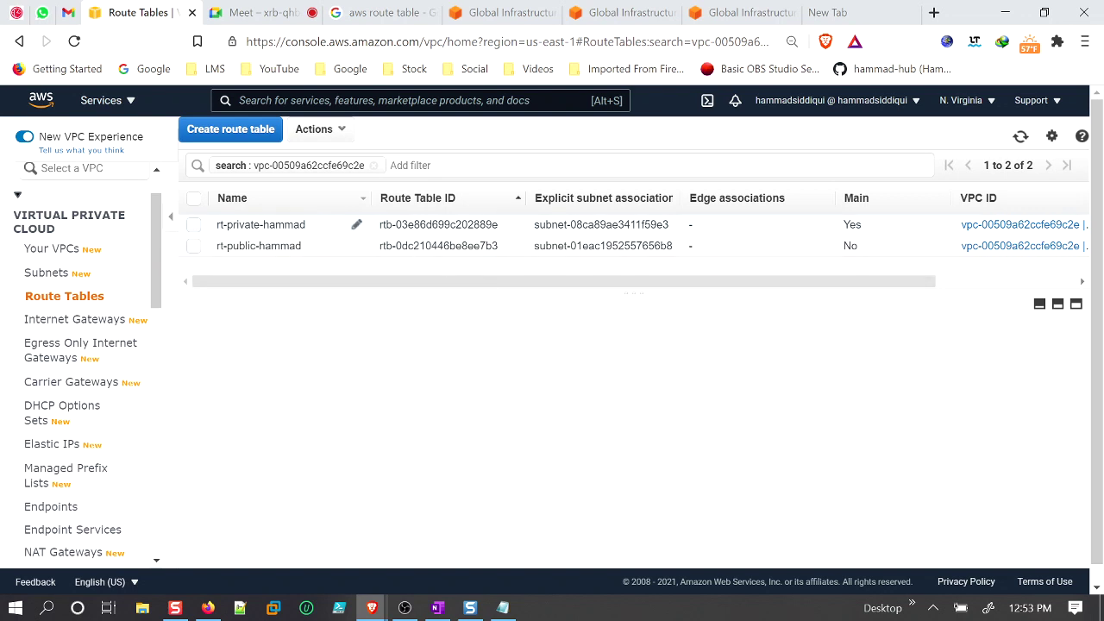
Check the subnet association of rt-public-hammad and examine the associated subnet's full name.
{"action": "left_click", "coordinate": [194, 248]}
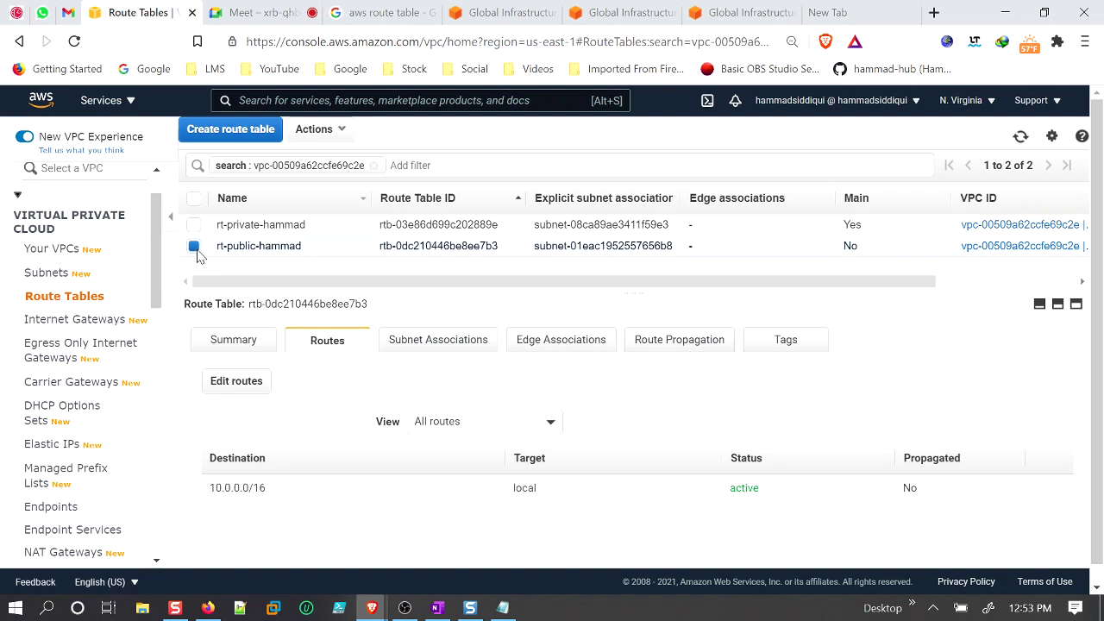
{"action": "left_click", "coordinate": [439, 339]}
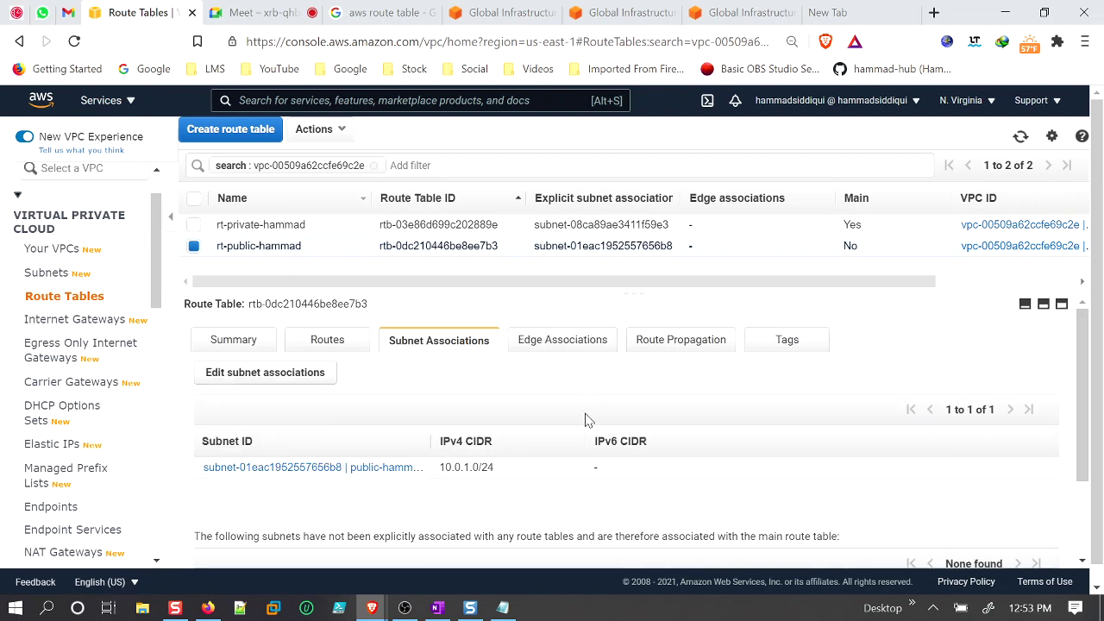
{"action": "scroll", "coordinate": [585, 420], "scroll_direction": "down", "scroll_amount": 2}
{"action": "left_click_drag", "start_coordinate": [430, 355], "coordinate": [501, 352]}
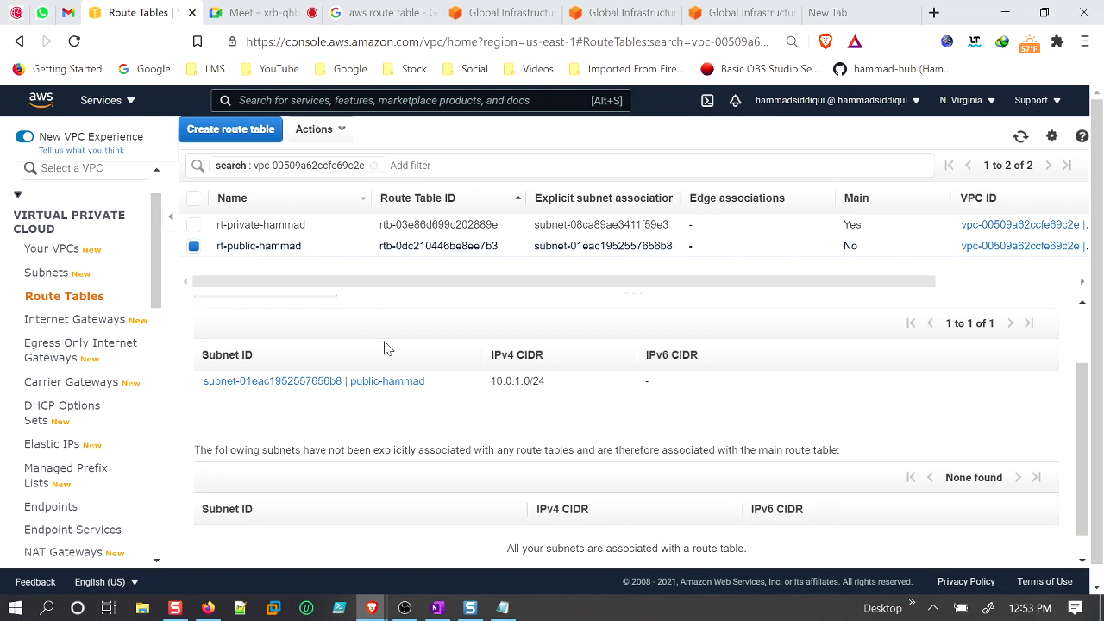
{"action": "scroll", "coordinate": [386, 348], "scroll_direction": "up", "scroll_amount": 2}
Add a 0.0.0.0/0 route targeting the igw-hammad internet gateway to rt-public-hammad and save the routes.
{"action": "left_click", "coordinate": [328, 338]}
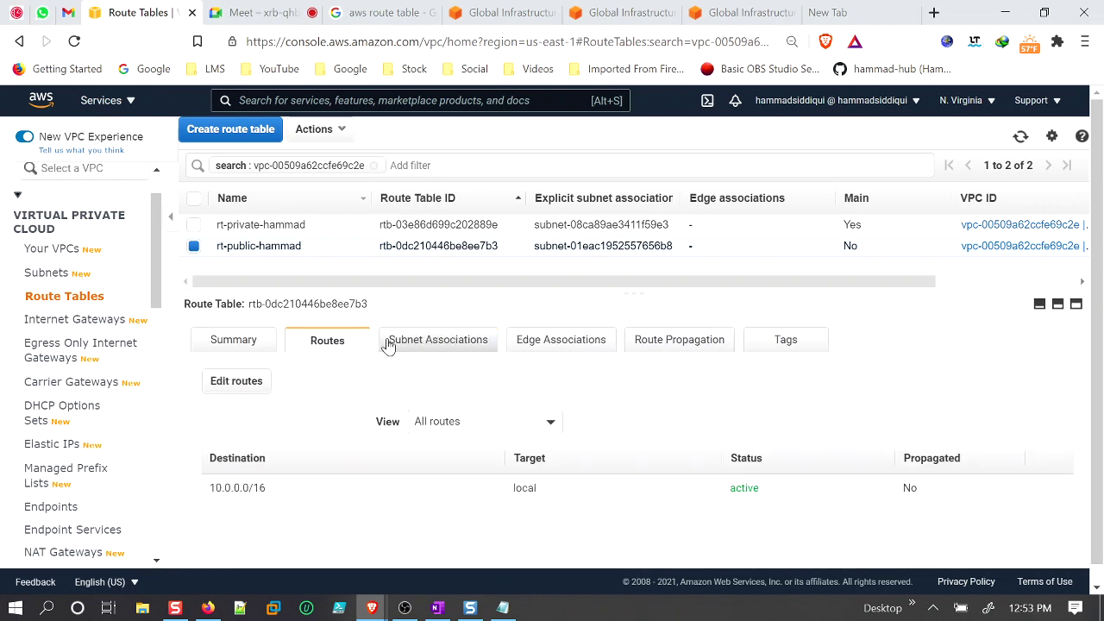
{"action": "scroll", "coordinate": [402, 400], "scroll_direction": "down", "scroll_amount": 1}
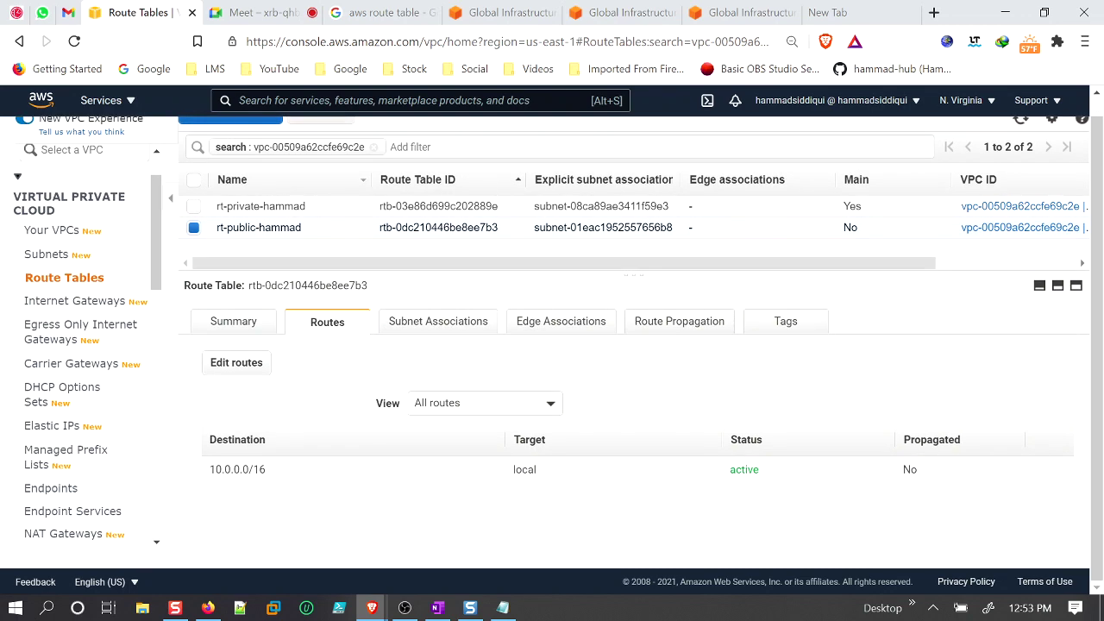
{"action": "left_click", "coordinate": [231, 364]}
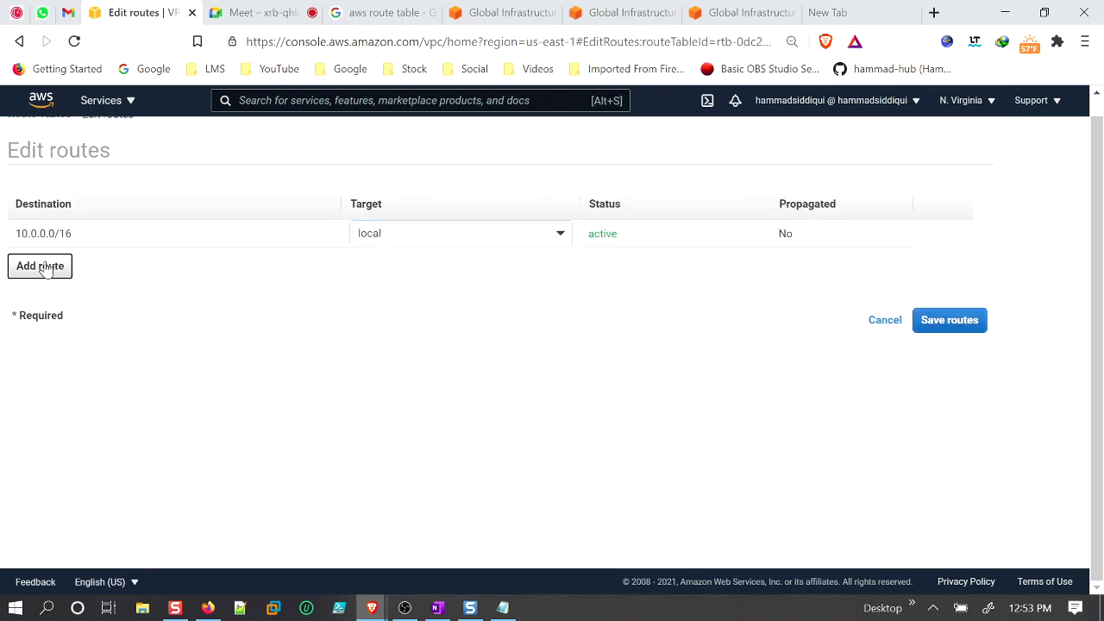
{"action": "left_click", "coordinate": [46, 267]}
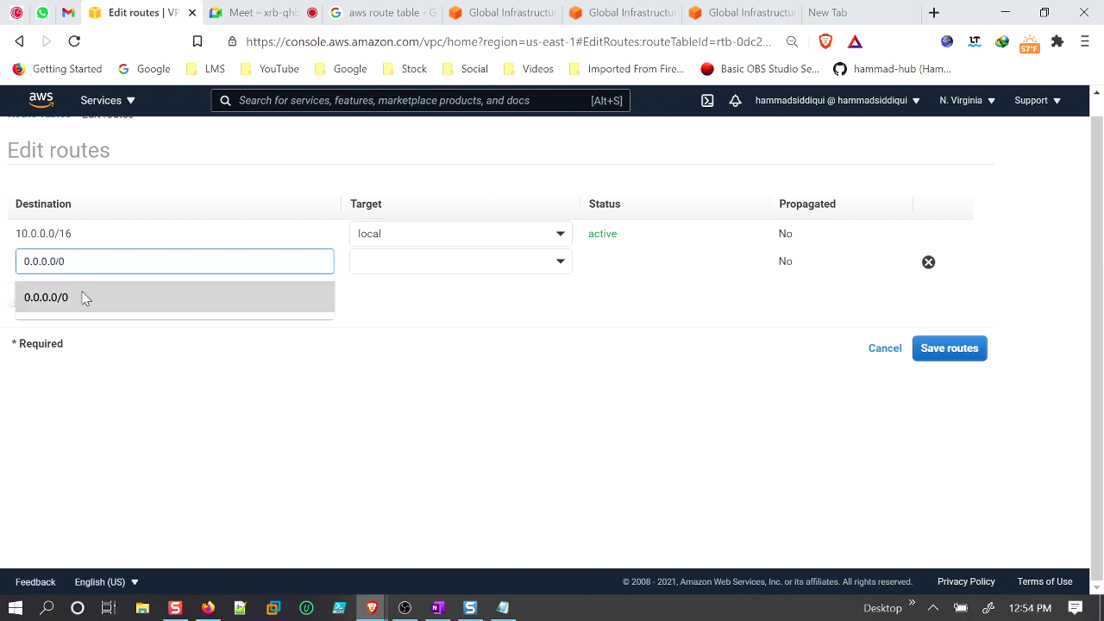
{"action": "left_click", "coordinate": [81, 298]}
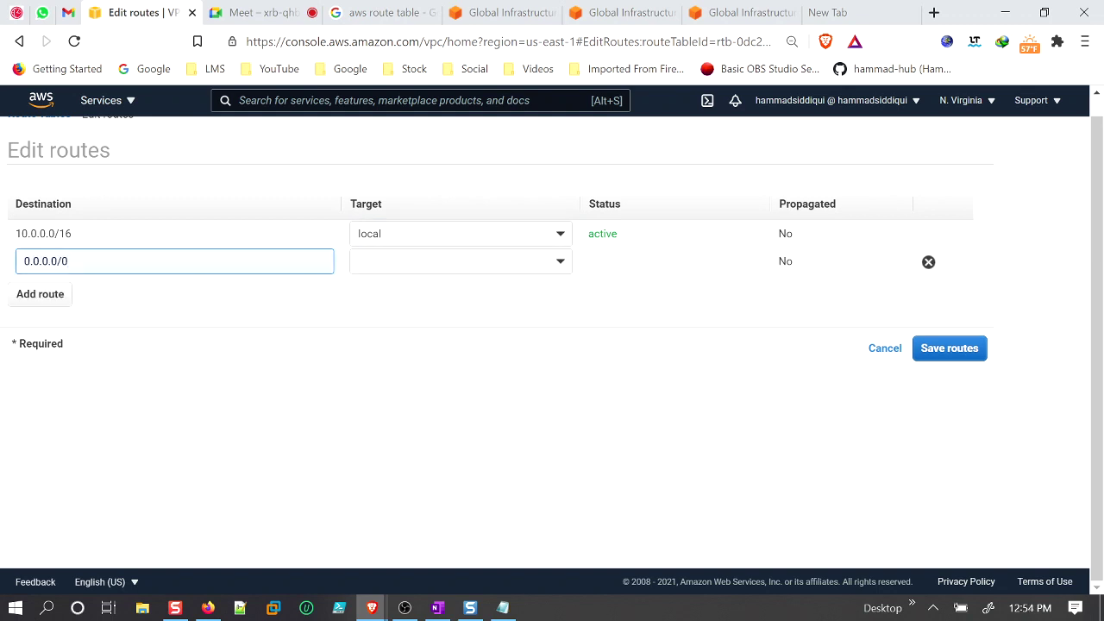
{"action": "left_click", "coordinate": [560, 262]}
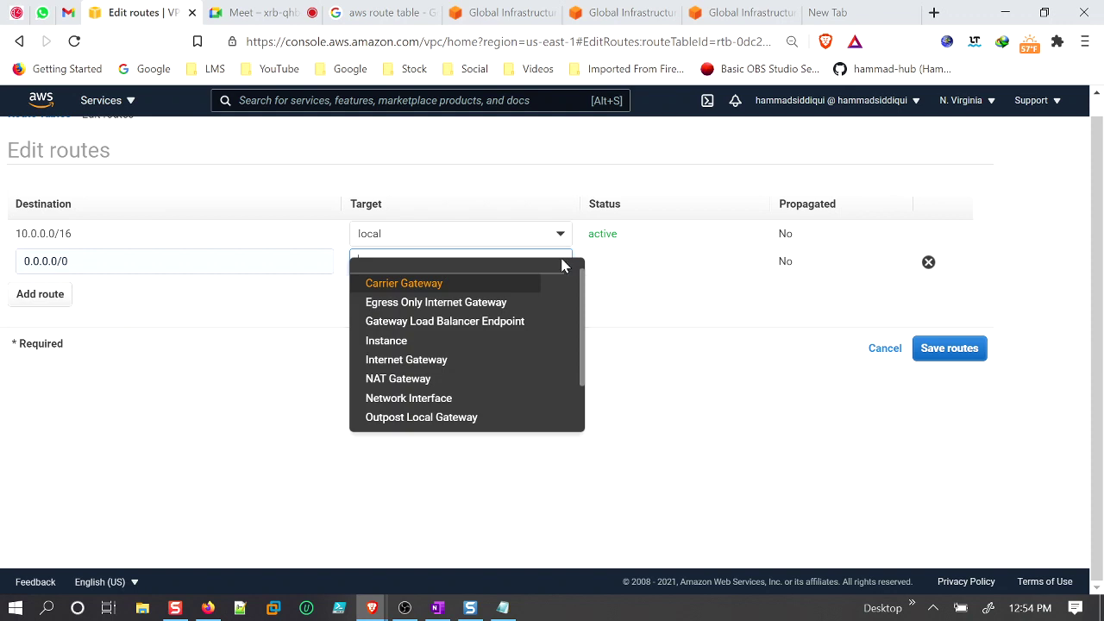
{"action": "left_click", "coordinate": [427, 361]}
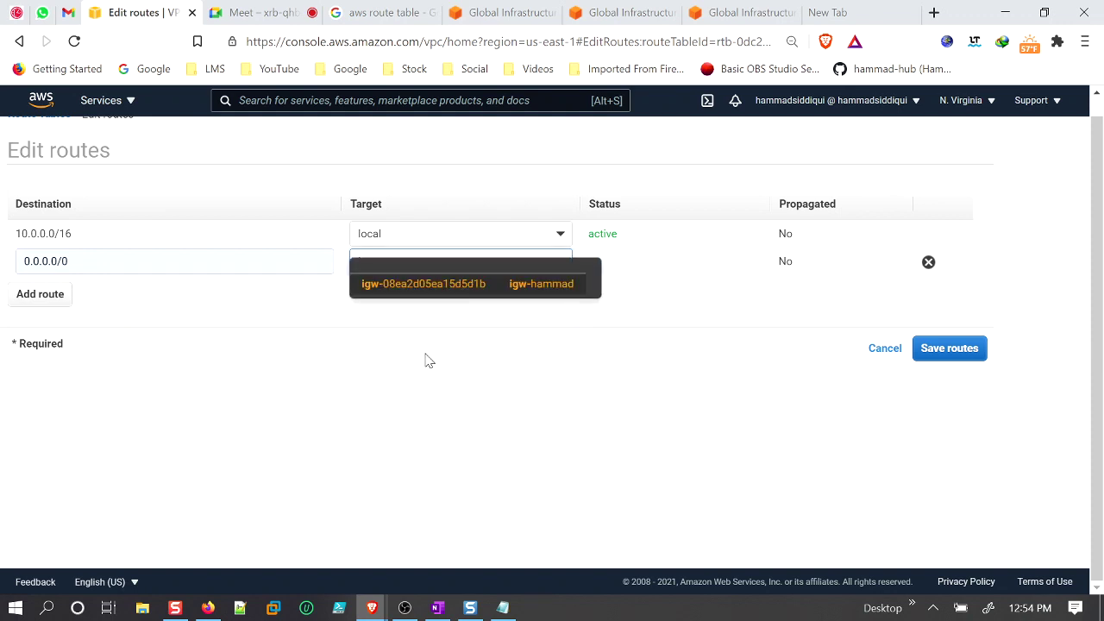
{"action": "left_click", "coordinate": [453, 284]}
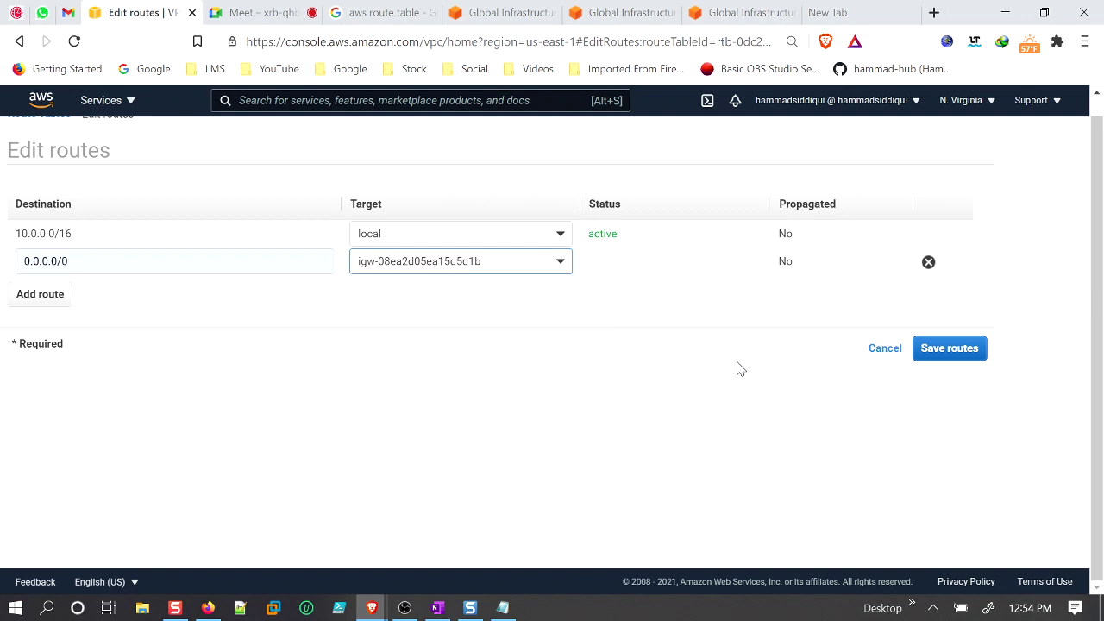
{"action": "left_click", "coordinate": [949, 351]}
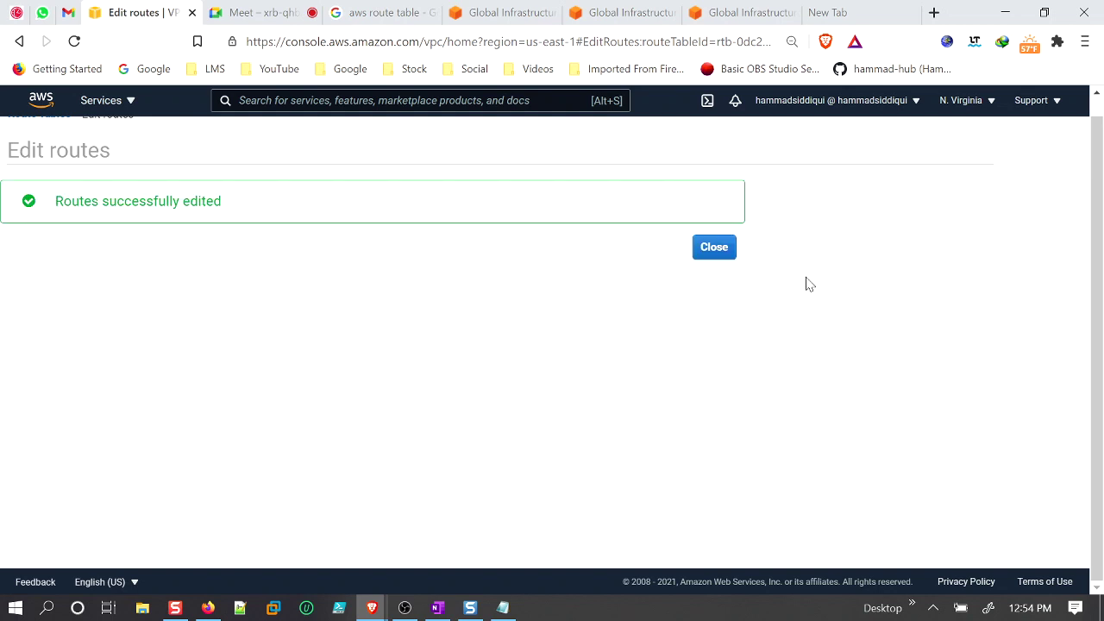
{"action": "left_click", "coordinate": [729, 255]}
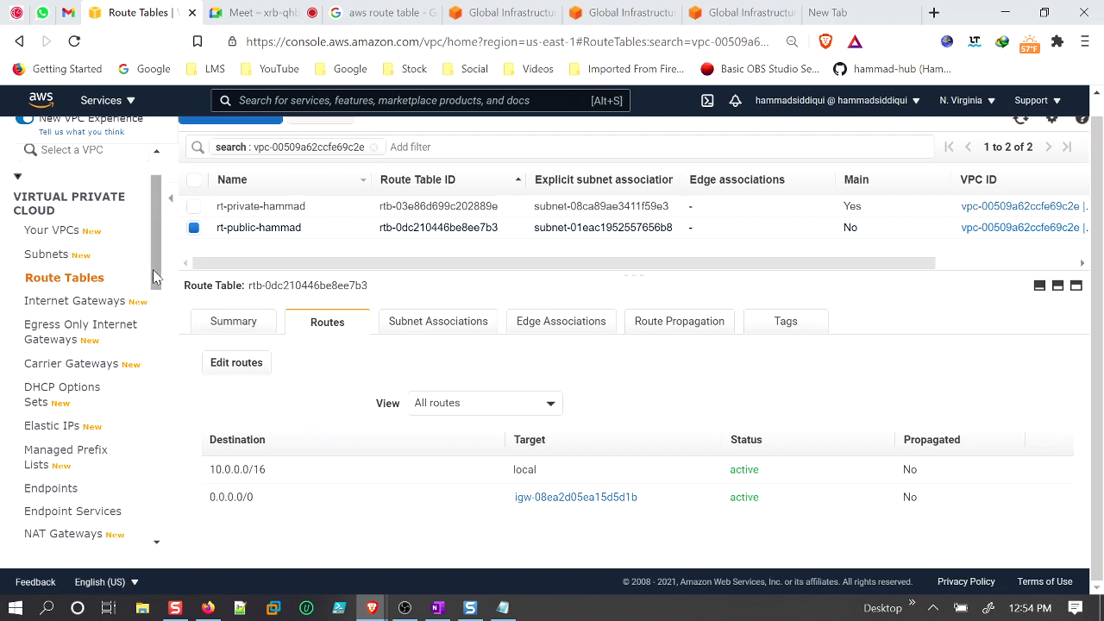
Switch to the Notepad notes, mark the Network ACL line with "-- X", and review the route table and internet gateway lines.
{"action": "scroll", "coordinate": [153, 276], "scroll_direction": "down", "scroll_amount": 2}
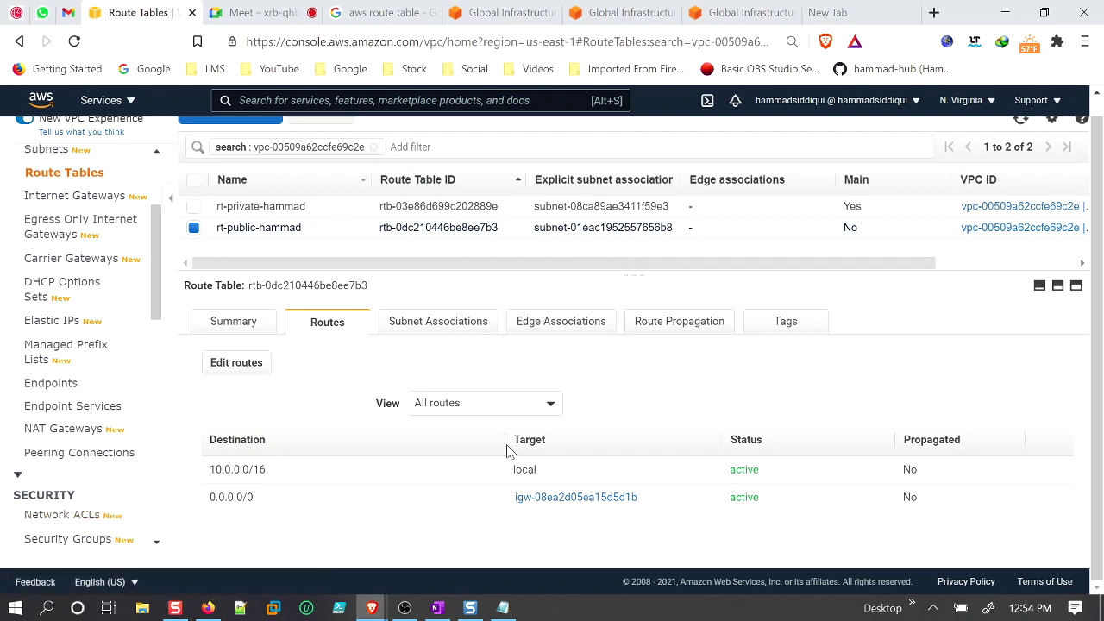
{"action": "left_click", "coordinate": [503, 608]}
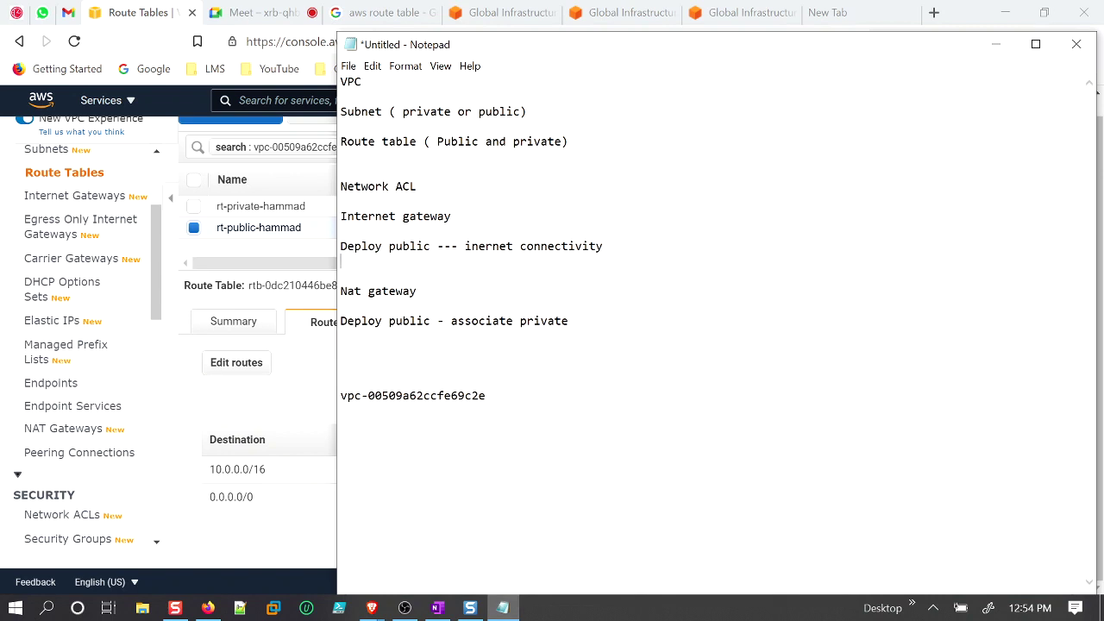
{"action": "type", "text": "-- X"}
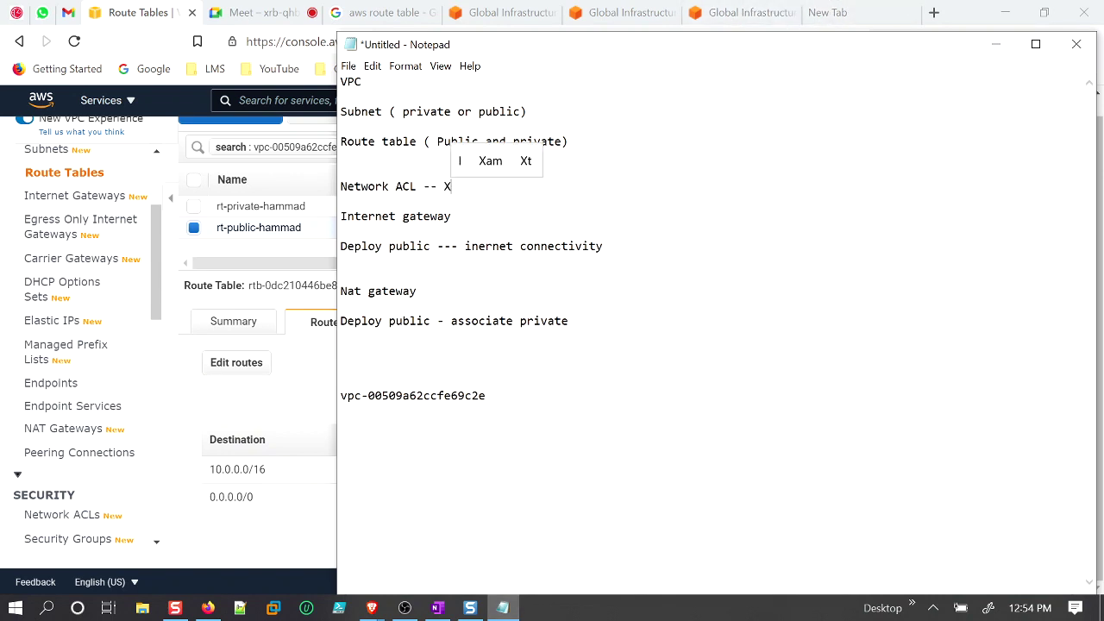
{"action": "left_click_drag", "start_coordinate": [570, 141], "coordinate": [332, 112]}
{"action": "left_click_drag", "start_coordinate": [457, 217], "coordinate": [317, 223]}
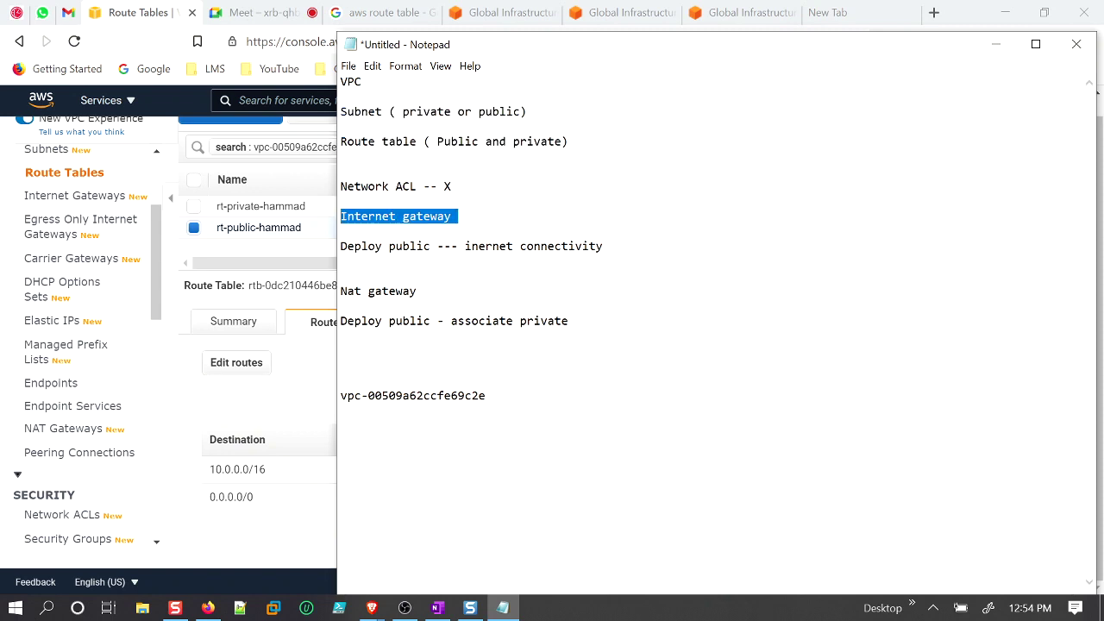
{"action": "left_click_drag", "start_coordinate": [609, 247], "coordinate": [336, 248]}
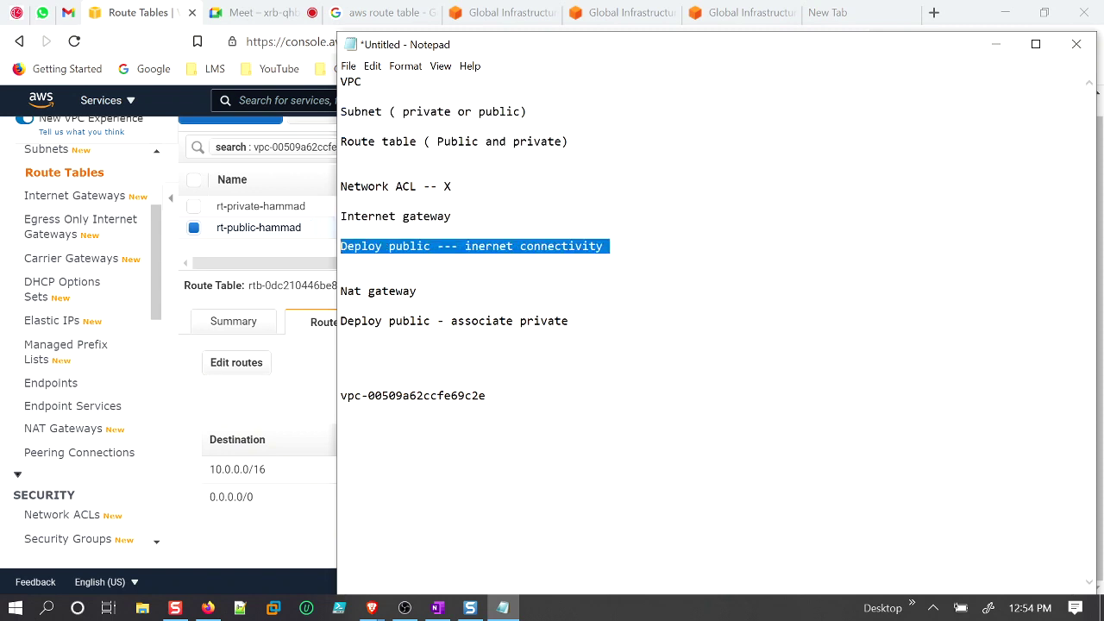
{"action": "left_click", "coordinate": [423, 291]}
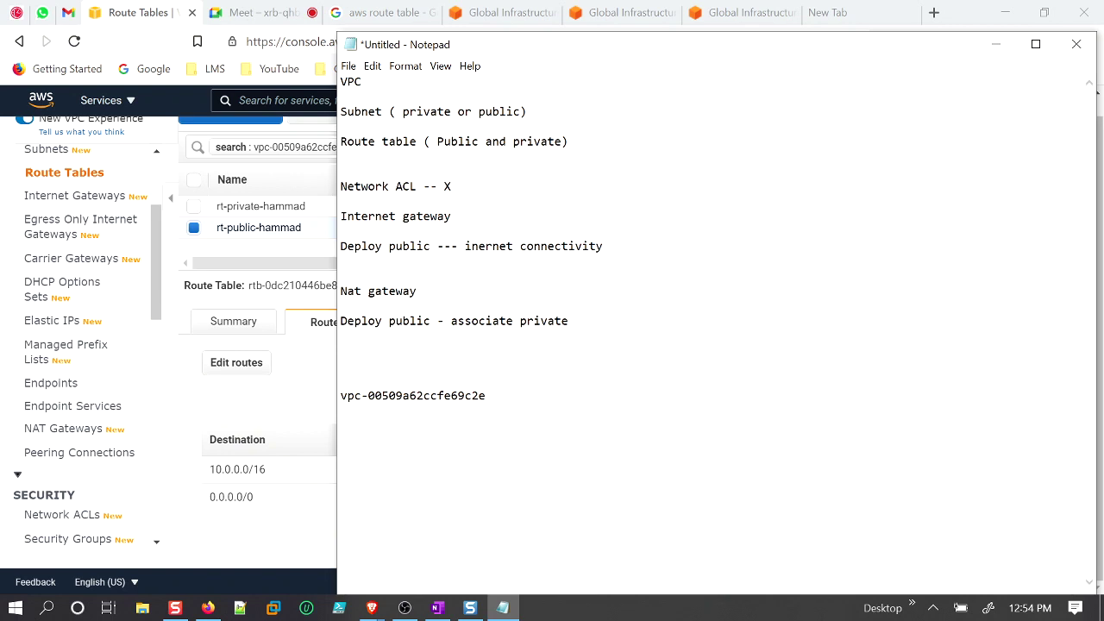
Start creating a NAT gateway in the VPC console and name it nat-hammad.
{"action": "left_click", "coordinate": [74, 431]}
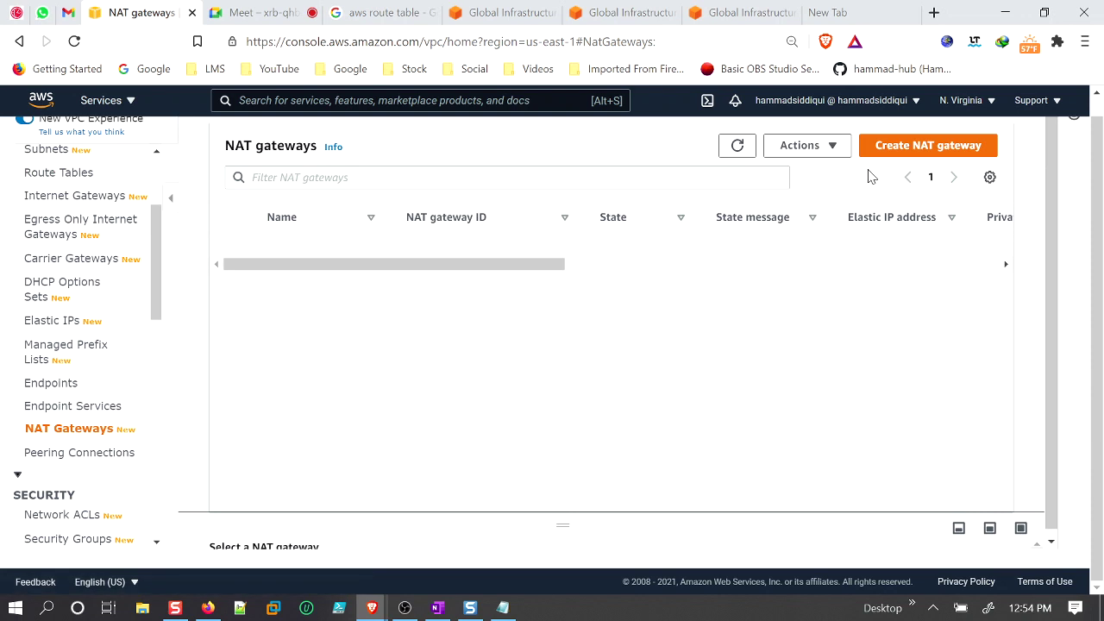
{"action": "left_click", "coordinate": [917, 156]}
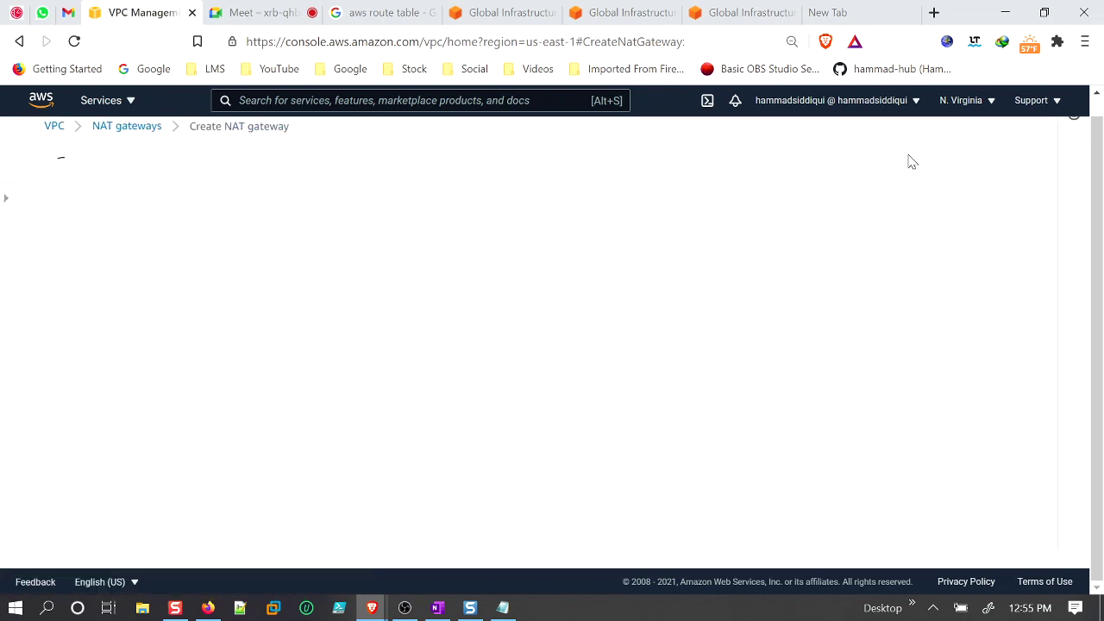
{"action": "left_click", "coordinate": [321, 314]}
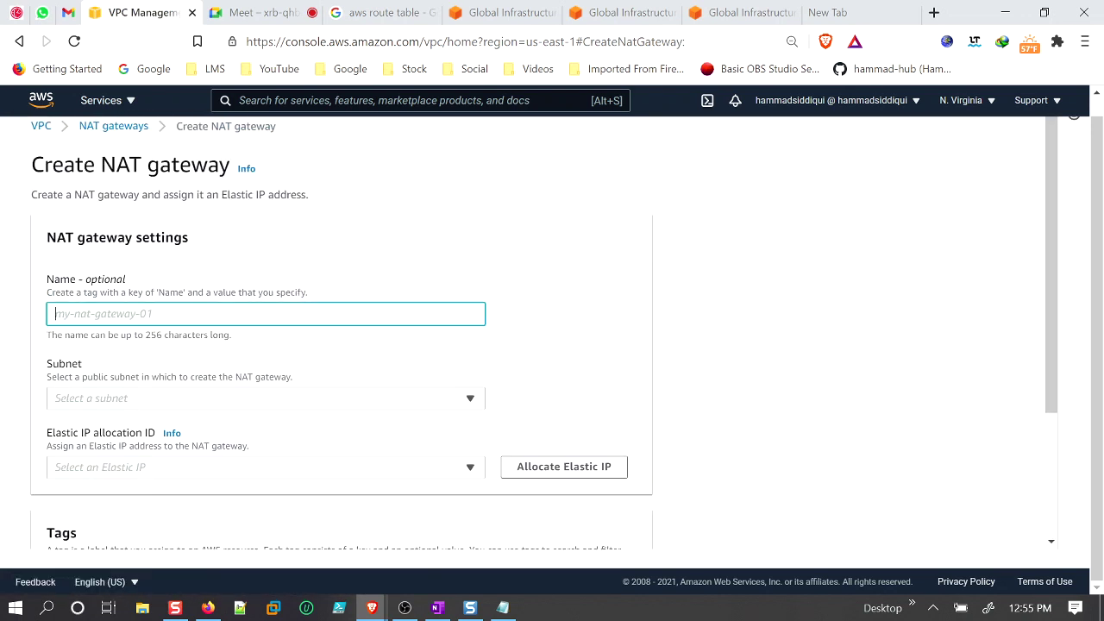
{"action": "type", "text": "nAT"}
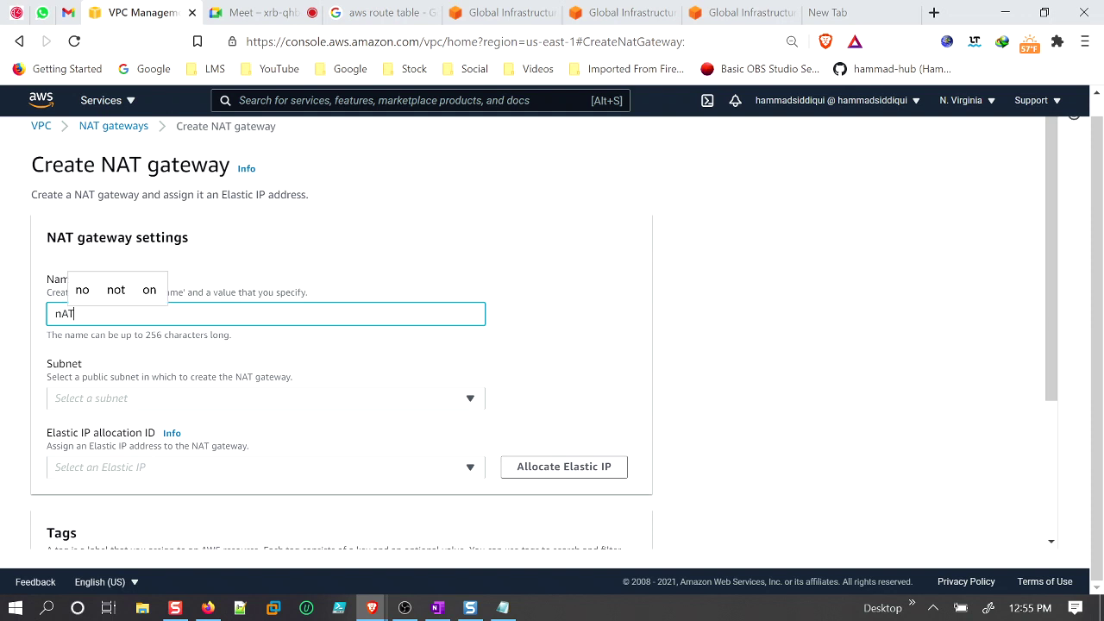
{"action": "key", "text": "BackSpace"}
{"action": "type", "text": "a"}
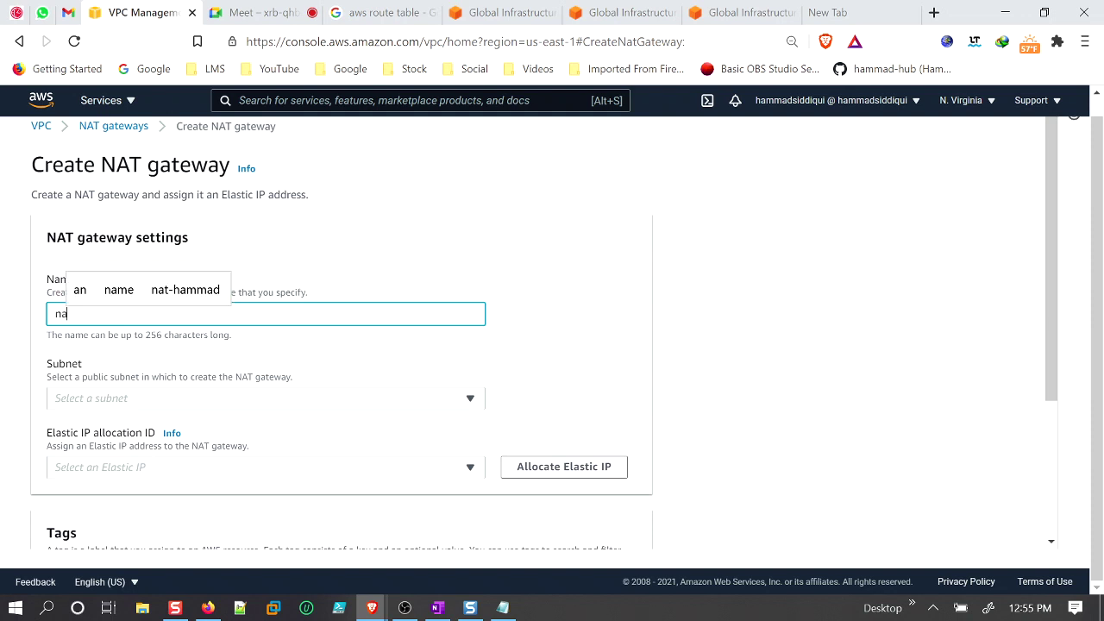
{"action": "type", "text": "t-jammad"}
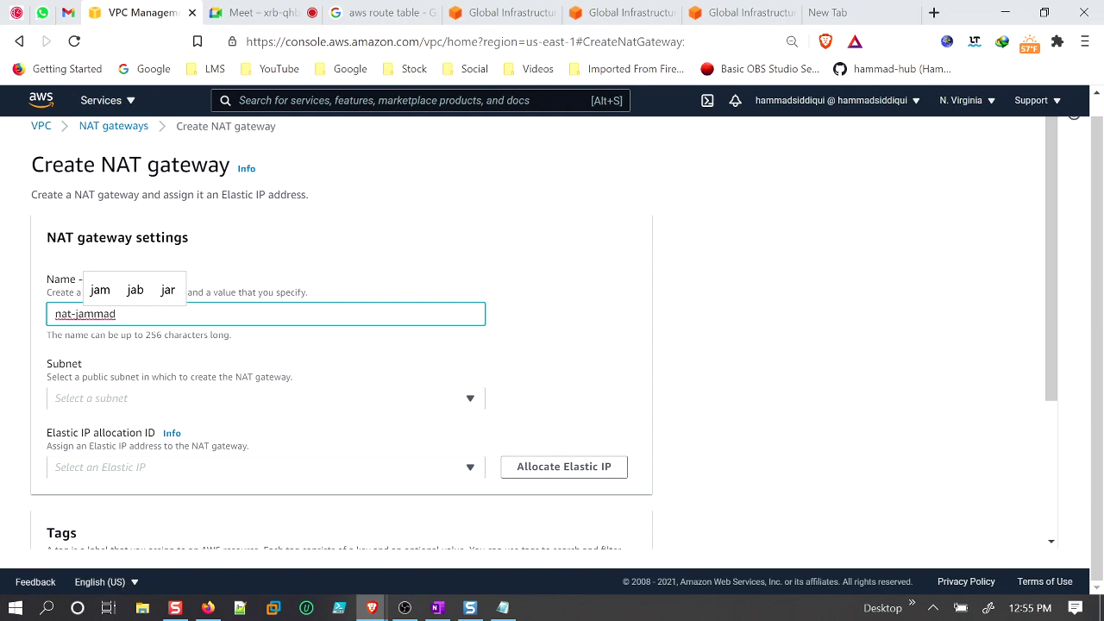
{"action": "key", "text": "BackSpace"}
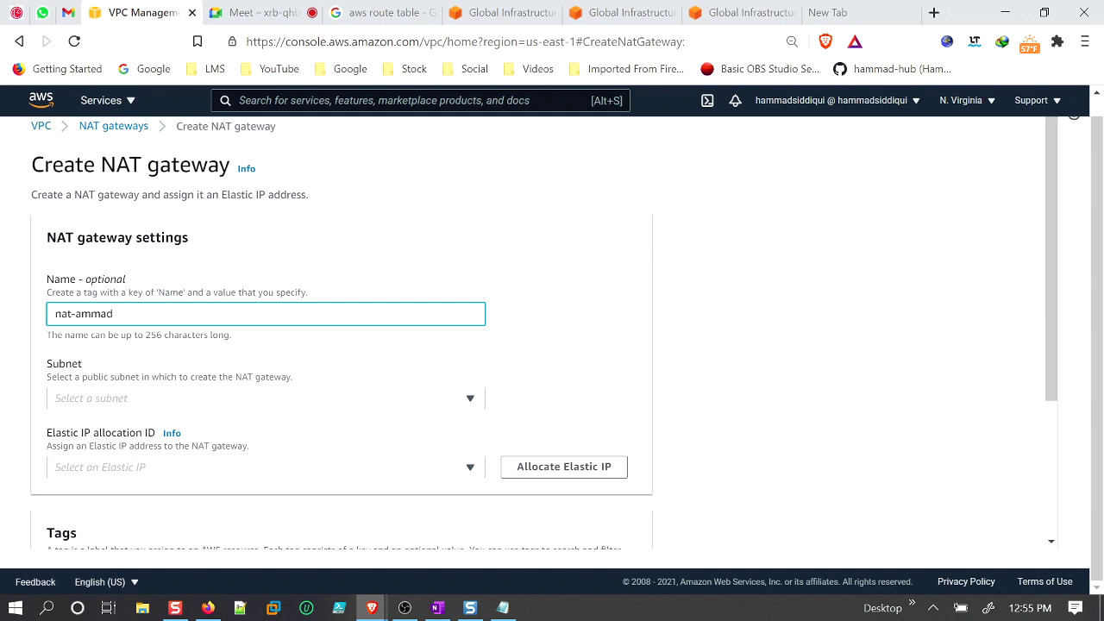
{"action": "type", "text": "H"}
Choose the public-hammad subnet for the new NAT gateway.
{"action": "left_click", "coordinate": [203, 402]}
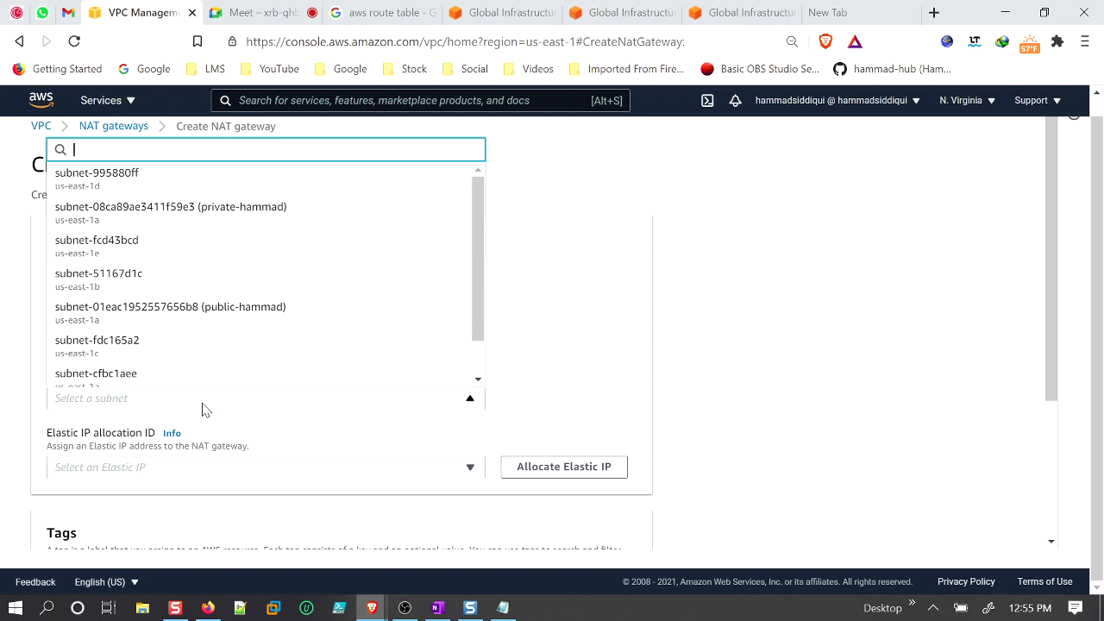
{"action": "left_click", "coordinate": [215, 312]}
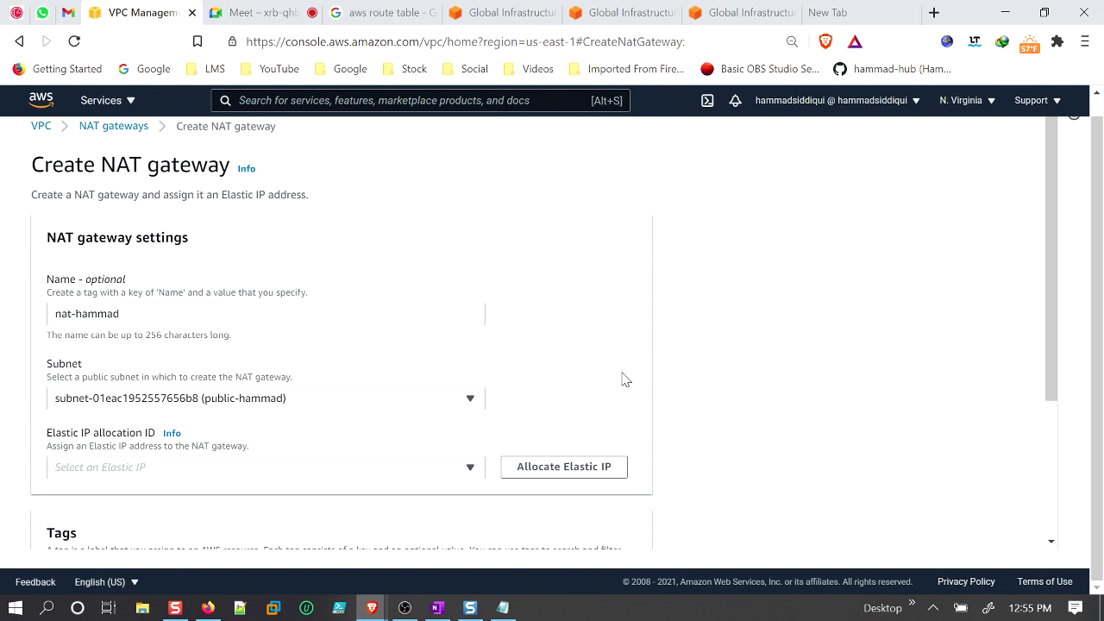
{"action": "left_click", "coordinate": [420, 411]}
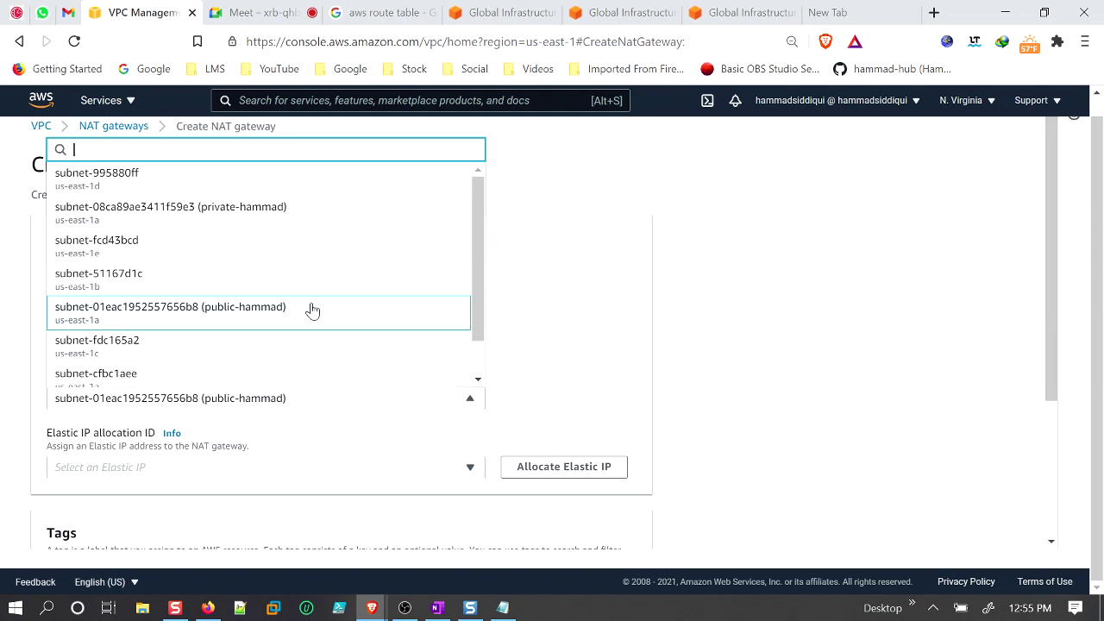
{"action": "left_click", "coordinate": [213, 316]}
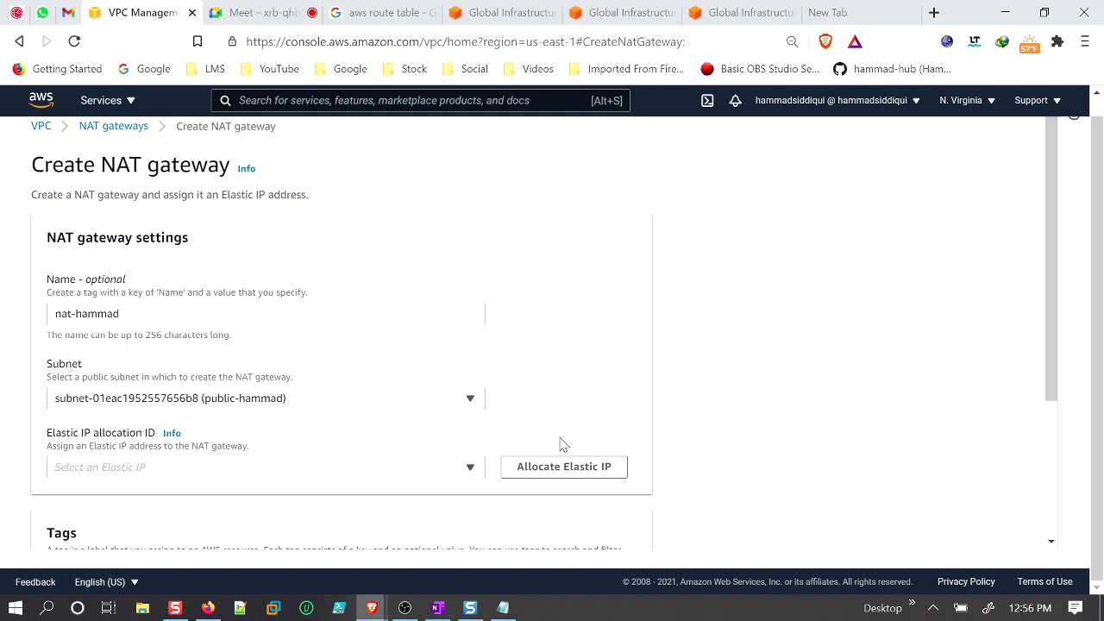
Allocate a new Elastic IP for the NAT gateway and review the remaining settings and tags.
{"action": "left_click", "coordinate": [478, 470]}
{"action": "left_click", "coordinate": [541, 479]}
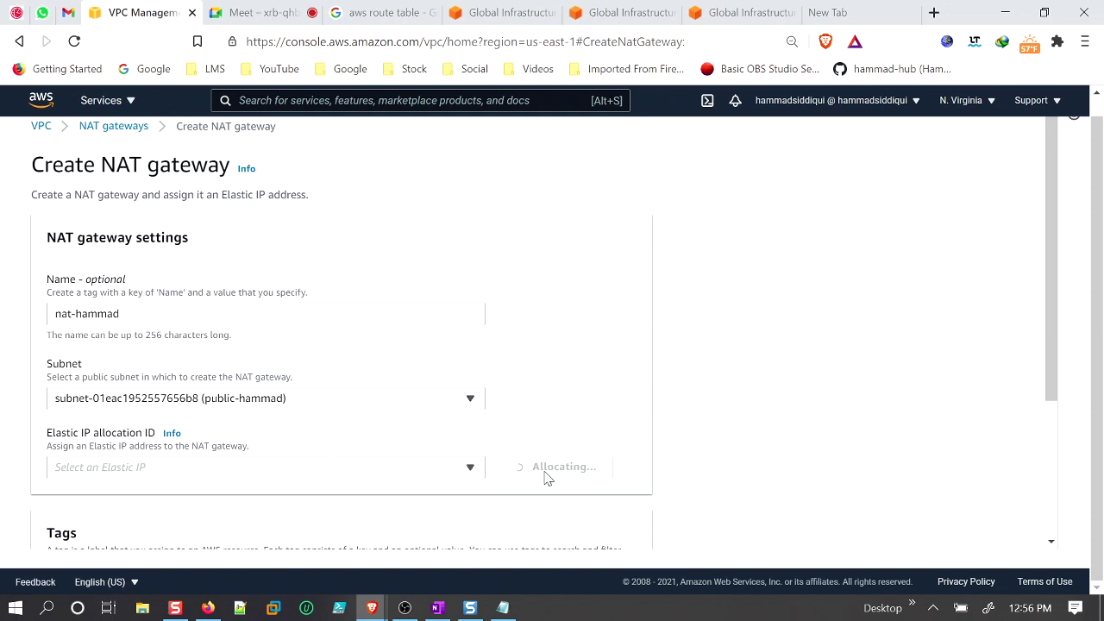
{"action": "scroll", "coordinate": [560, 472], "scroll_direction": "down", "scroll_amount": 1}
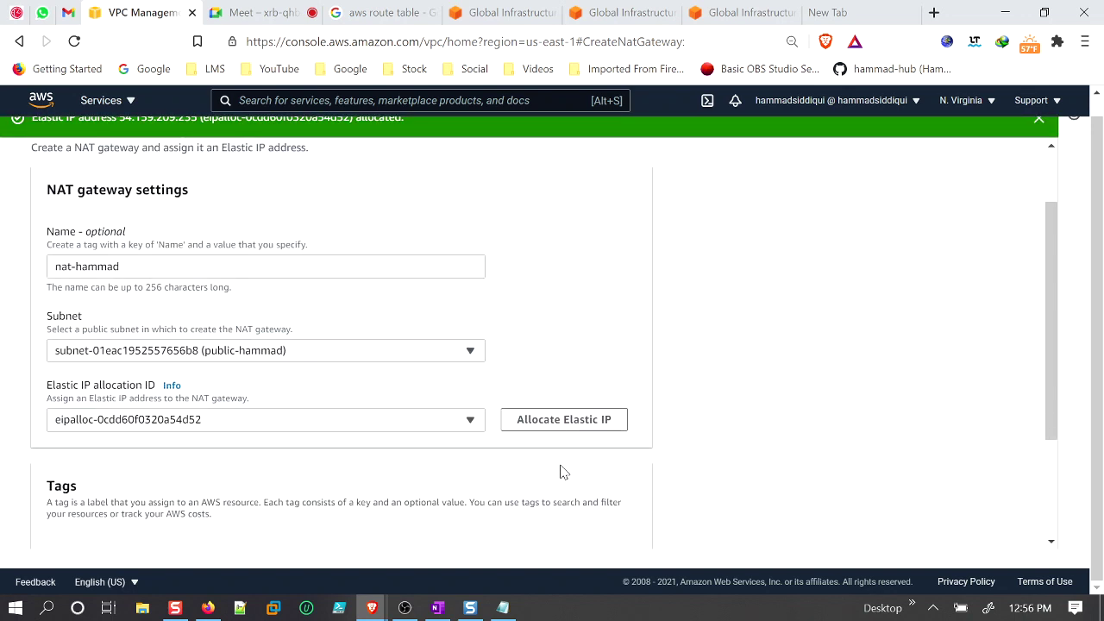
{"action": "scroll", "coordinate": [560, 472], "scroll_direction": "down", "scroll_amount": 1}
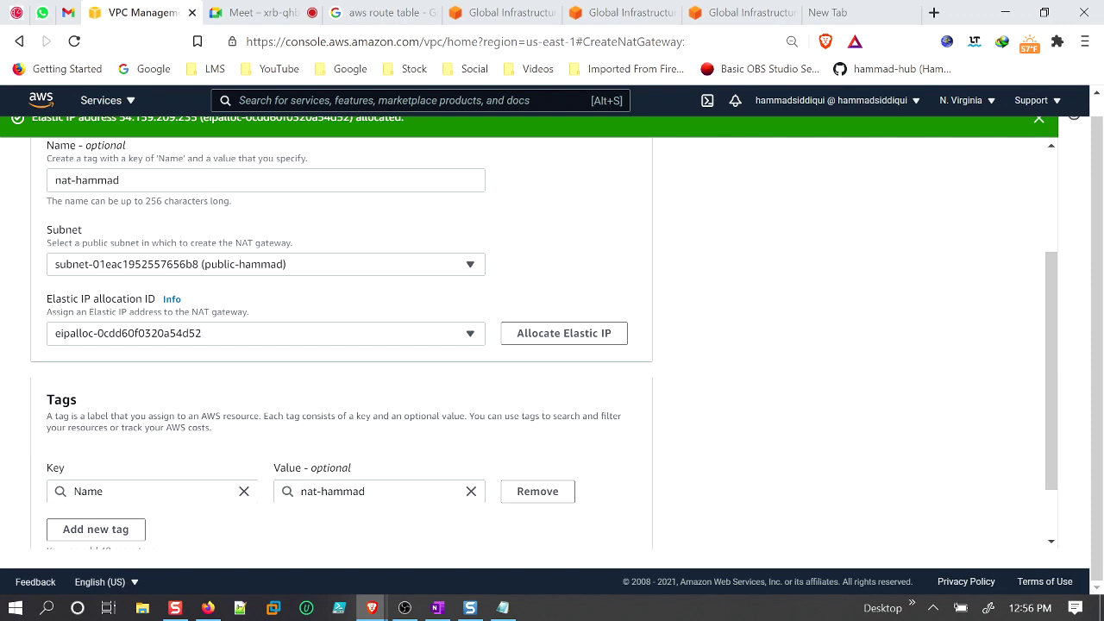
Check the NAT gateway's "Deploy public" line in the Notepad notes, and try the private-hammad subnet in the NAT gateway settings.
{"action": "left_click", "coordinate": [503, 608]}
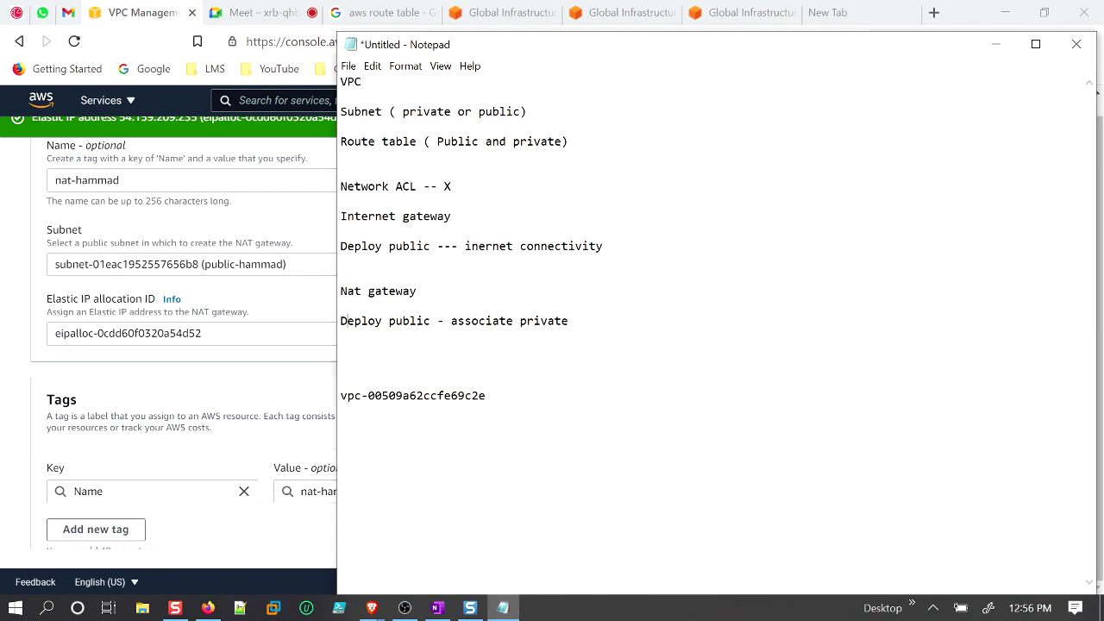
{"action": "left_click_drag", "start_coordinate": [347, 321], "coordinate": [426, 321]}
{"action": "left_click", "coordinate": [228, 266]}
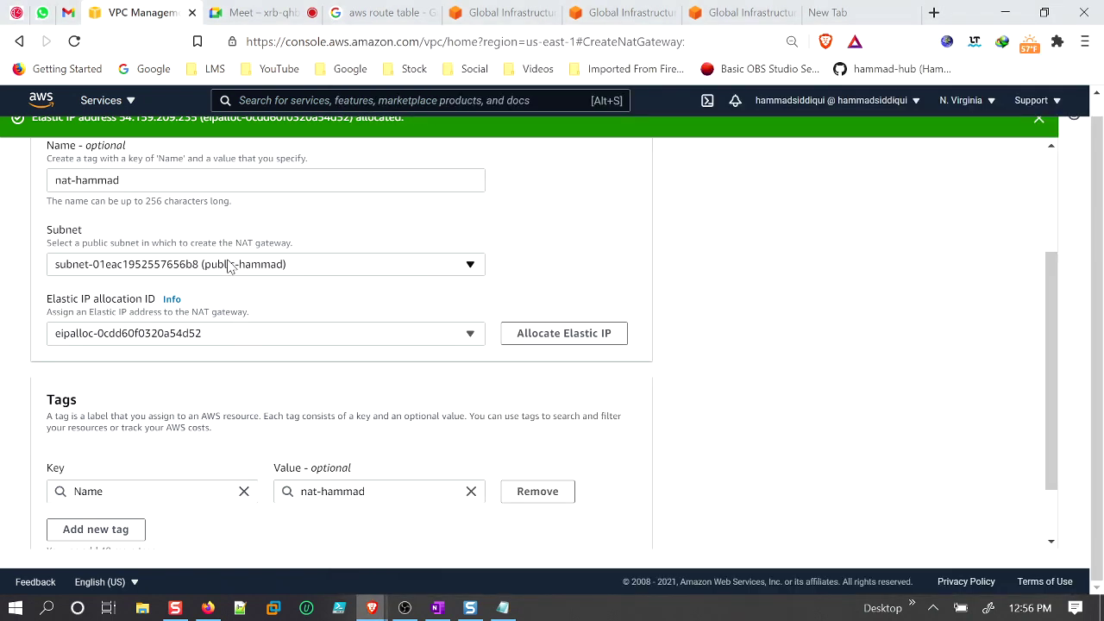
{"action": "left_click", "coordinate": [229, 265]}
{"action": "left_click", "coordinate": [233, 267]}
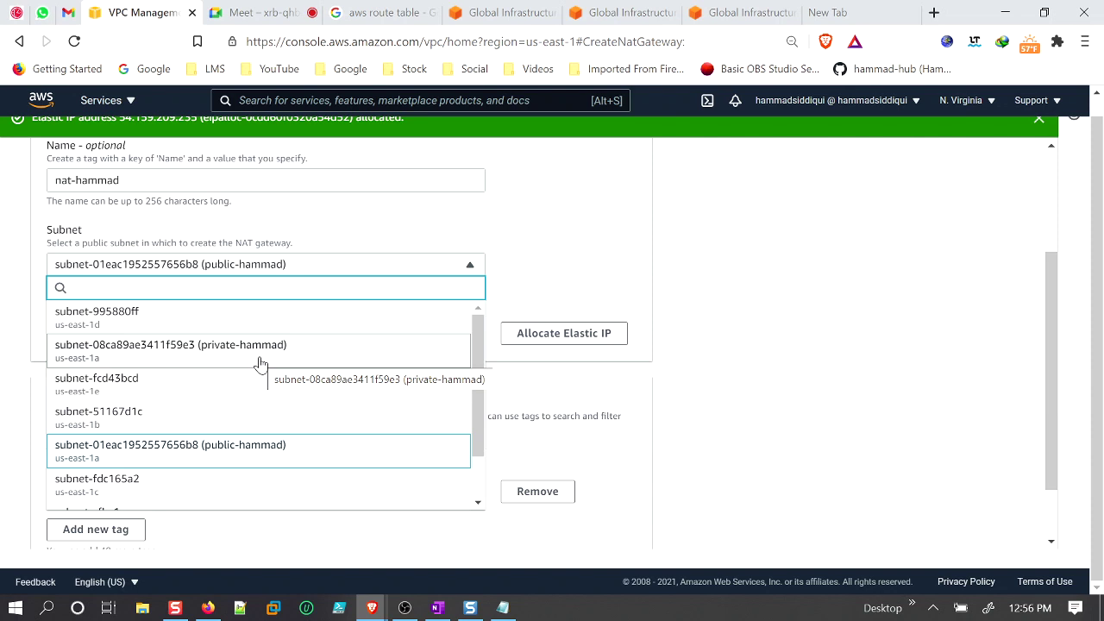
{"action": "left_click", "coordinate": [259, 357]}
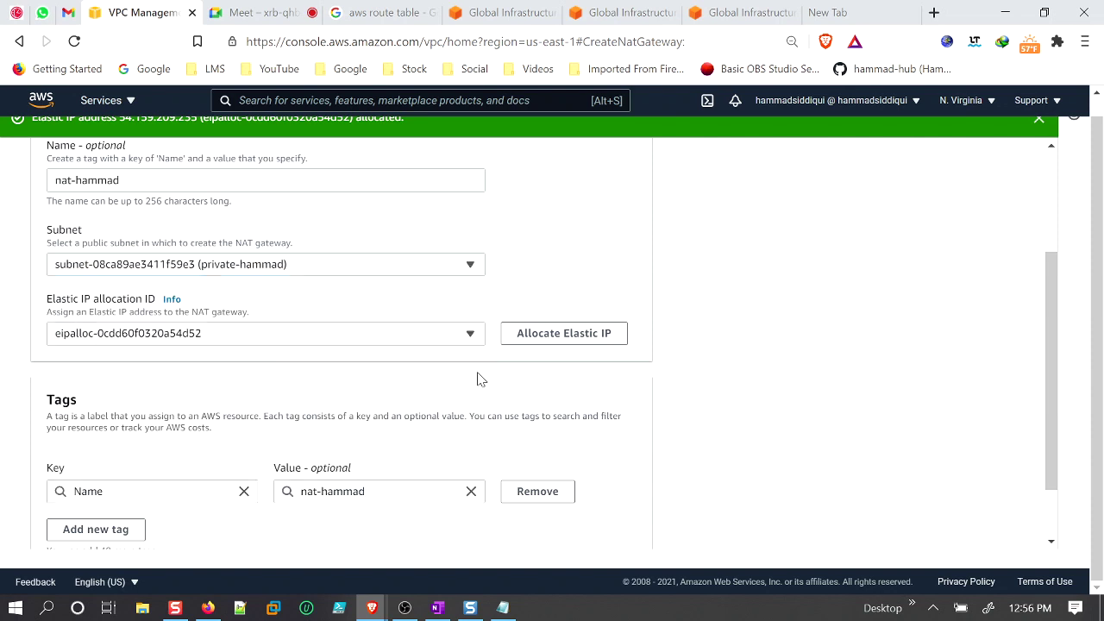
{"action": "scroll", "coordinate": [543, 345], "scroll_direction": "down", "scroll_amount": 2}
{"action": "scroll", "coordinate": [592, 419], "scroll_direction": "up", "scroll_amount": 3}
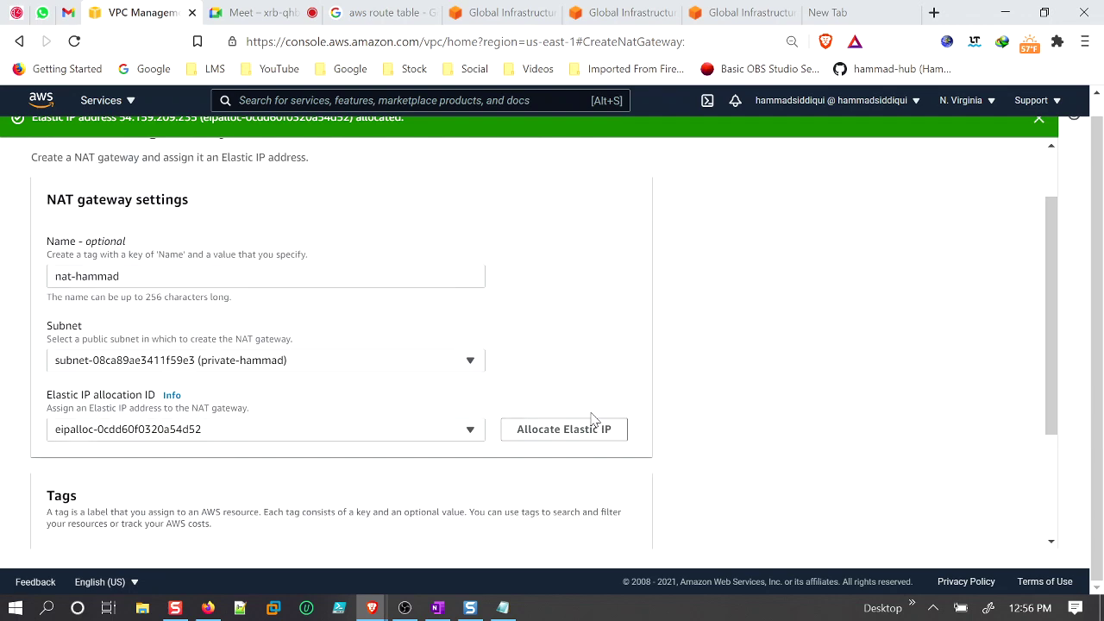
{"action": "scroll", "coordinate": [592, 419], "scroll_direction": "down", "scroll_amount": 2}
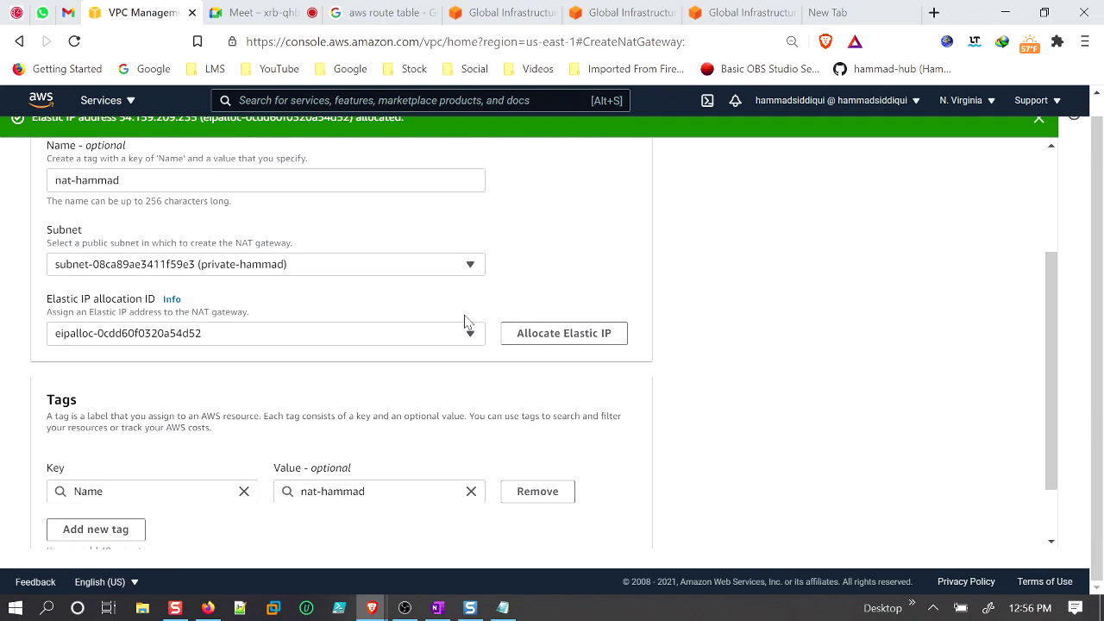
{"action": "left_click", "coordinate": [441, 271]}
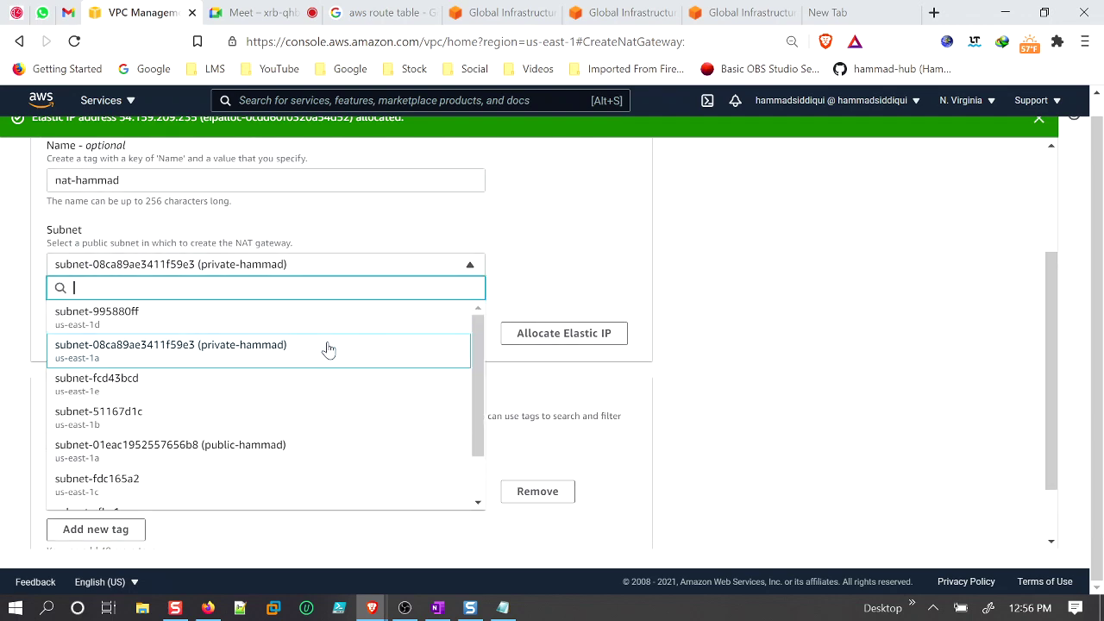
{"action": "left_click", "coordinate": [714, 332]}
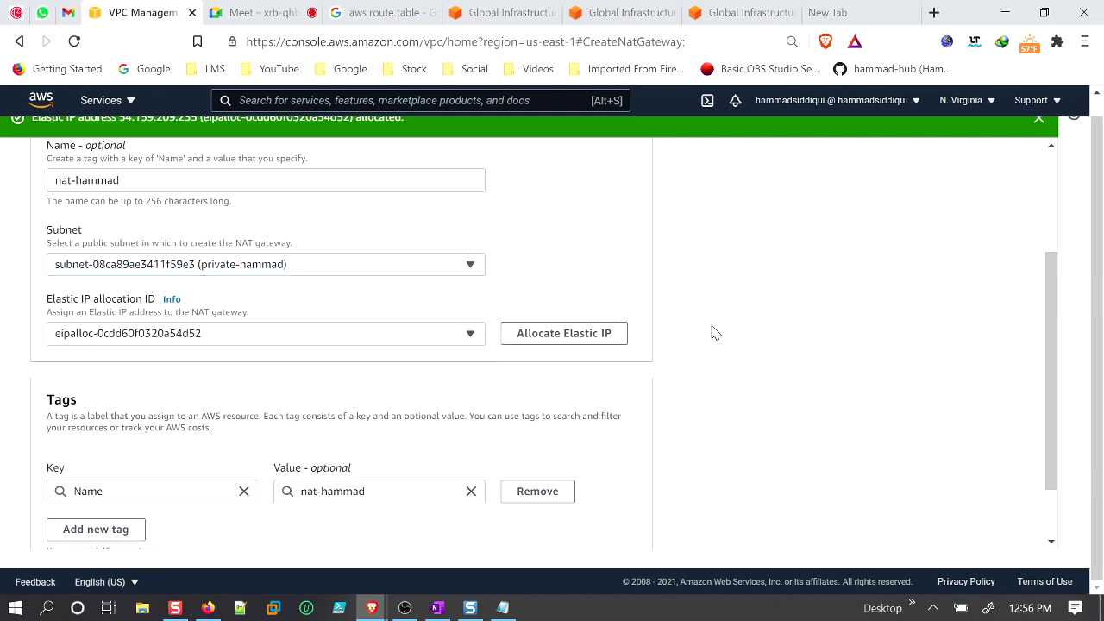
Set the NAT gateway's subnet to public-hammad, create the gateway and look over its details page.
{"action": "left_click", "coordinate": [387, 267]}
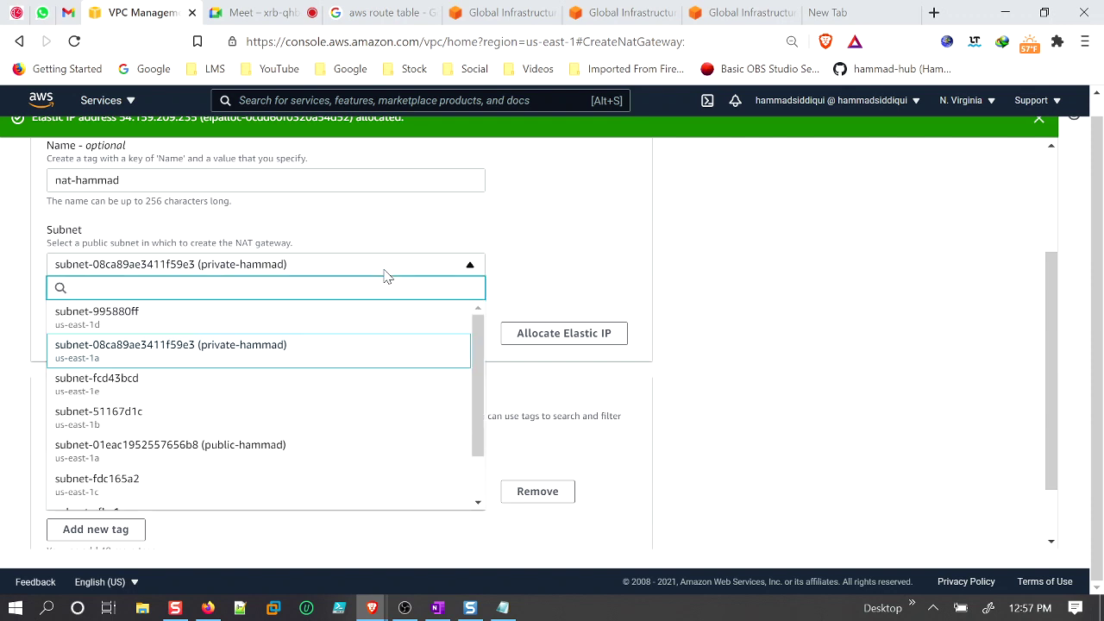
{"action": "left_click", "coordinate": [286, 449]}
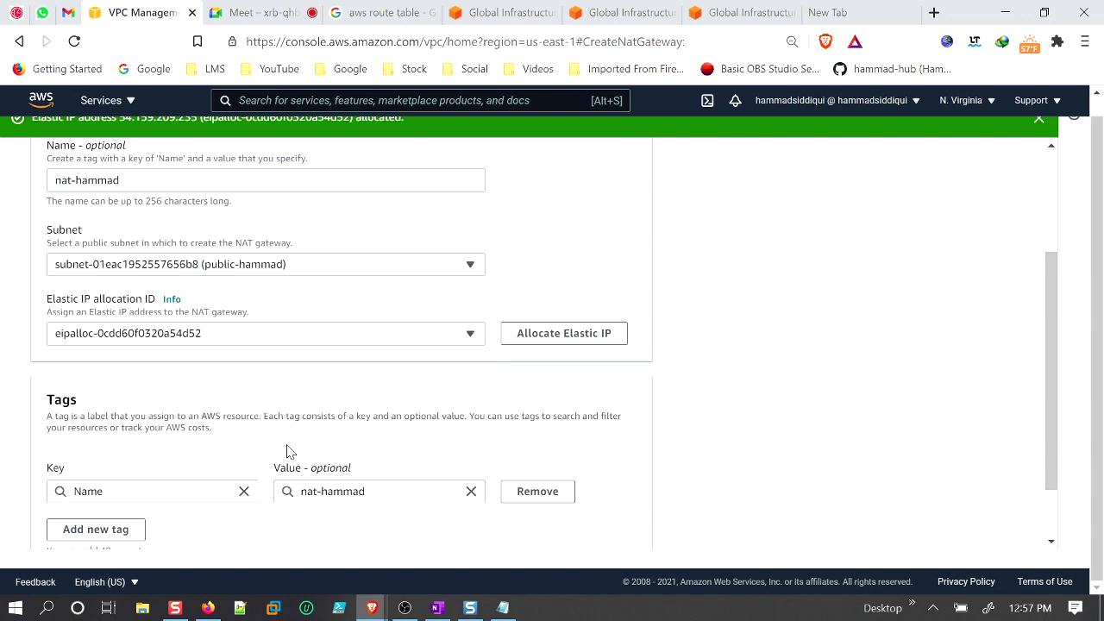
{"action": "scroll", "coordinate": [370, 412], "scroll_direction": "down", "scroll_amount": 2}
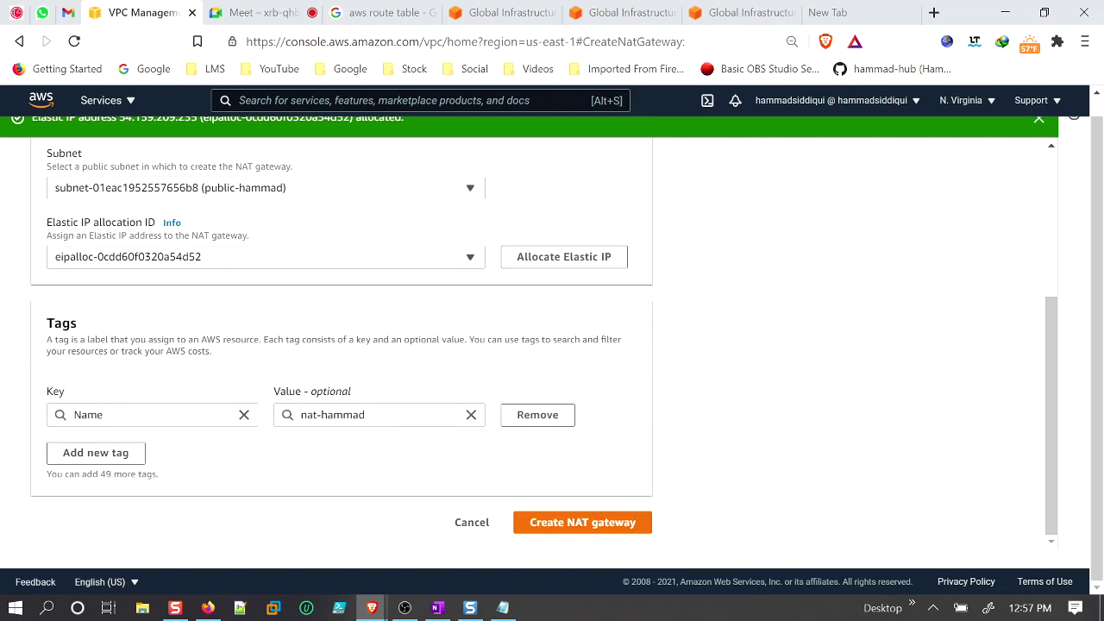
{"action": "left_click", "coordinate": [568, 525]}
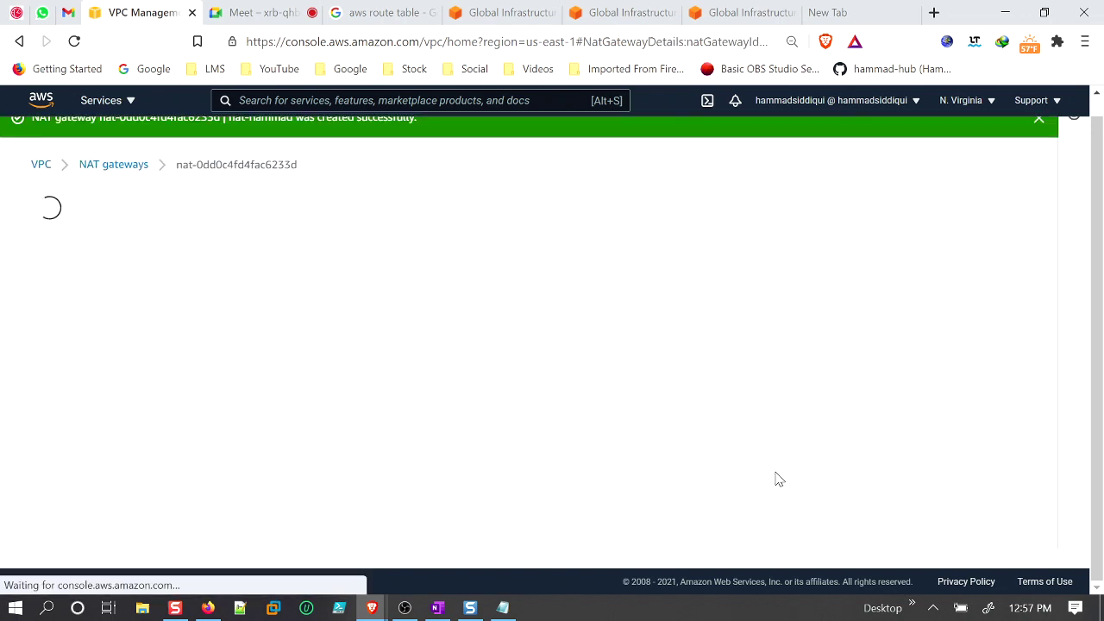
{"action": "scroll", "coordinate": [654, 472], "scroll_direction": "down", "scroll_amount": 2}
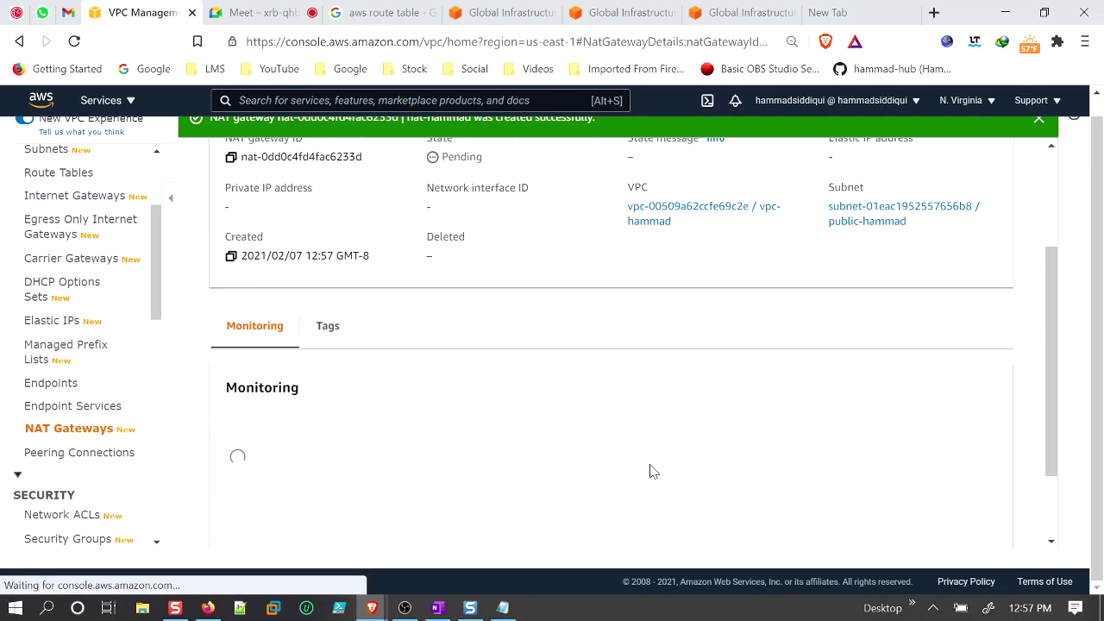
{"action": "scroll", "coordinate": [626, 470], "scroll_direction": "down", "scroll_amount": 1}
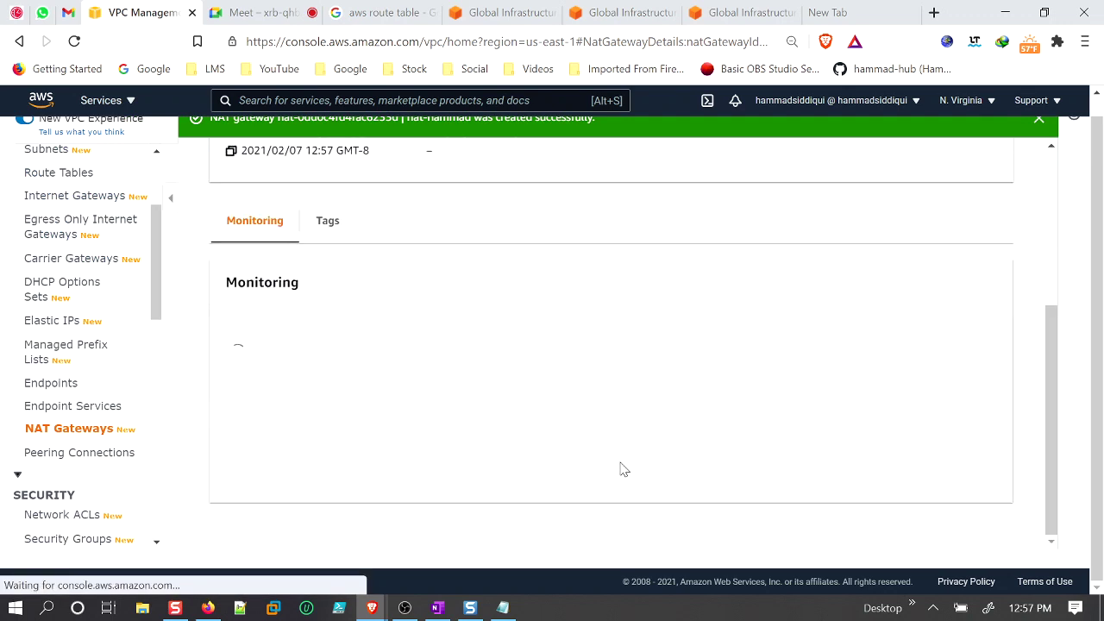
Switch to the Notepad notes and review the Nat gateway heading and its "associate private" note.
{"action": "left_click", "coordinate": [503, 607]}
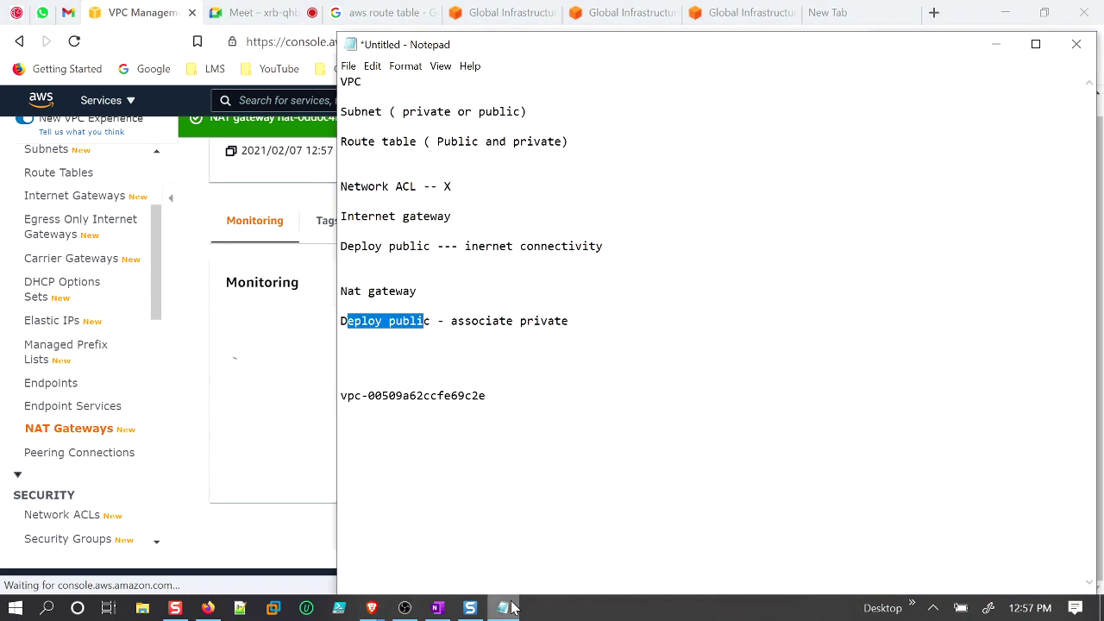
{"action": "left_click_drag", "start_coordinate": [340, 291], "coordinate": [416, 291]}
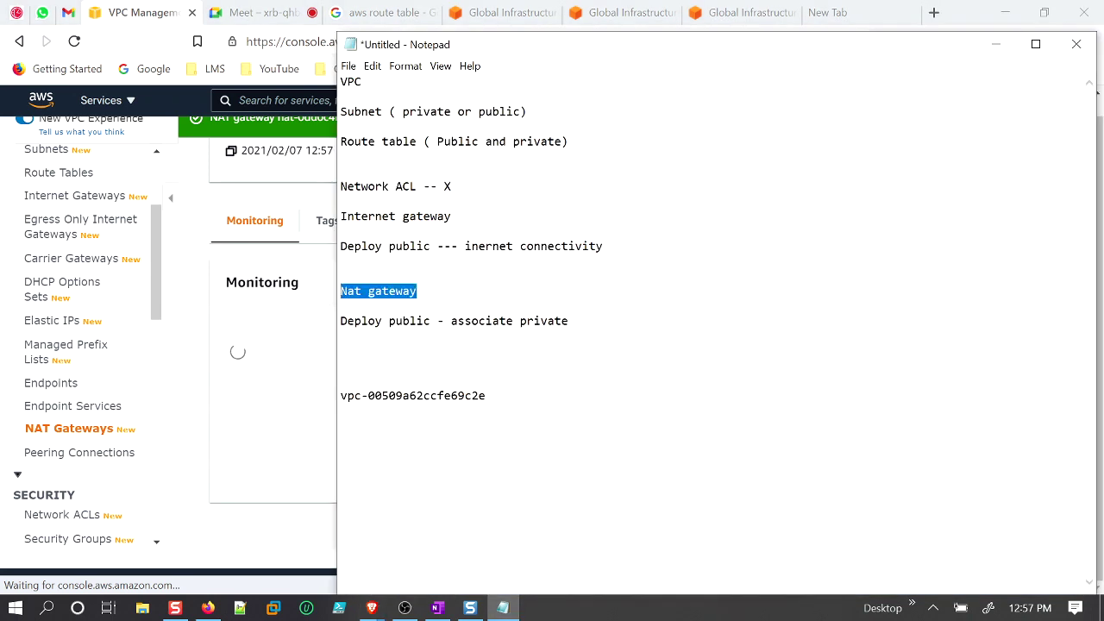
{"action": "left_click_drag", "start_coordinate": [576, 321], "coordinate": [451, 321]}
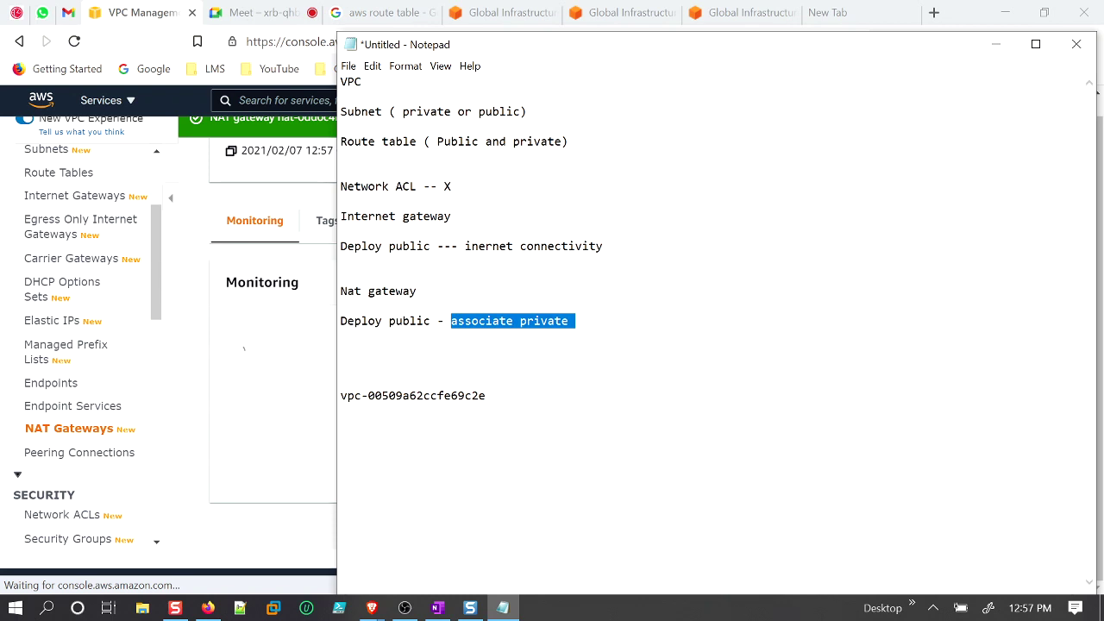
Return to the VPC console, open the route table list and show the routes of rt-private-hammad.
{"action": "left_click", "coordinate": [160, 276]}
{"action": "scroll", "coordinate": [159, 237], "scroll_direction": "up", "scroll_amount": 3}
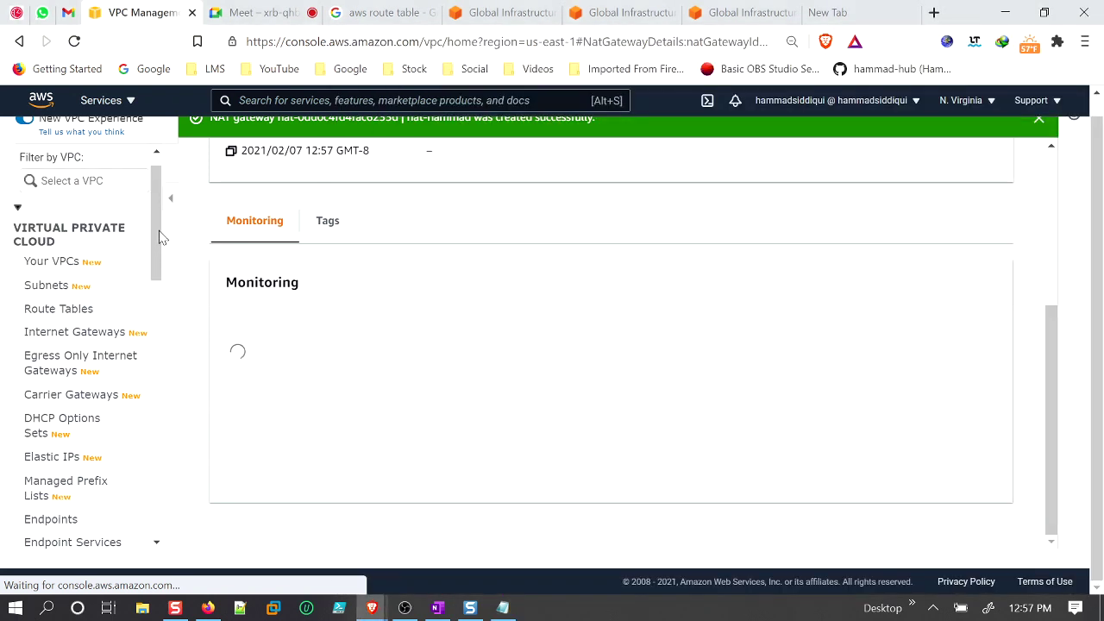
{"action": "scroll", "coordinate": [159, 237], "scroll_direction": "up", "scroll_amount": 1}
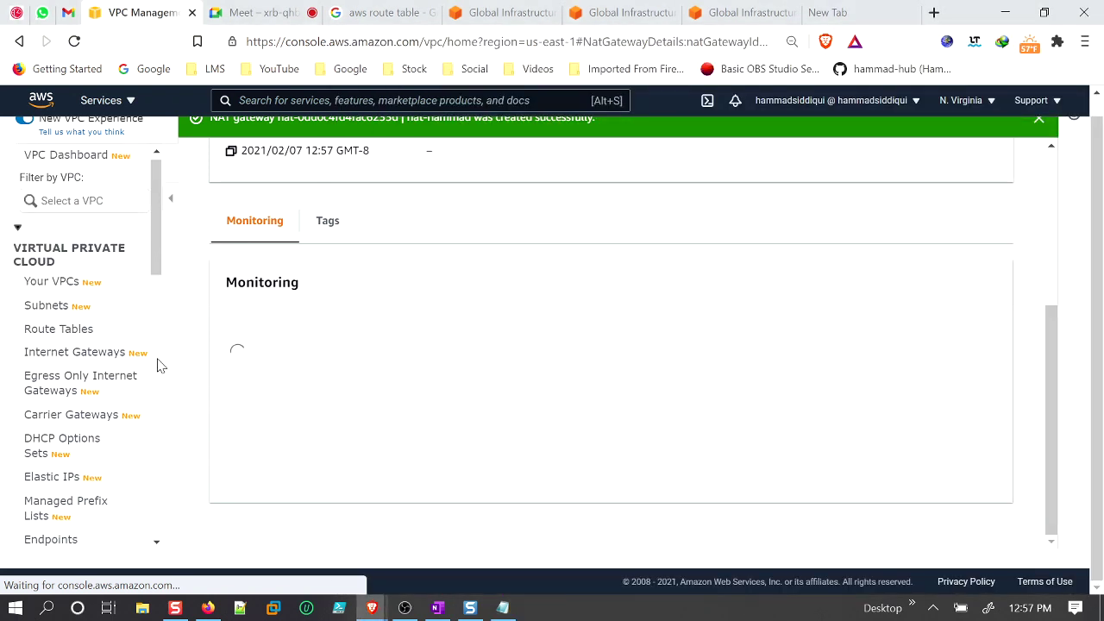
{"action": "left_click", "coordinate": [68, 335]}
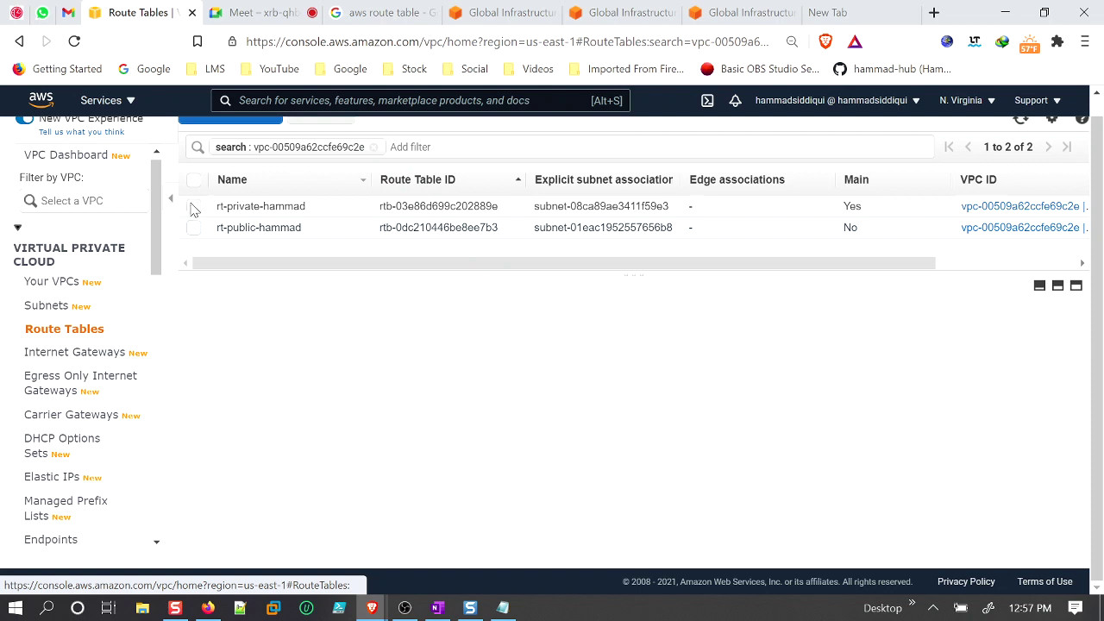
{"action": "left_click", "coordinate": [197, 210]}
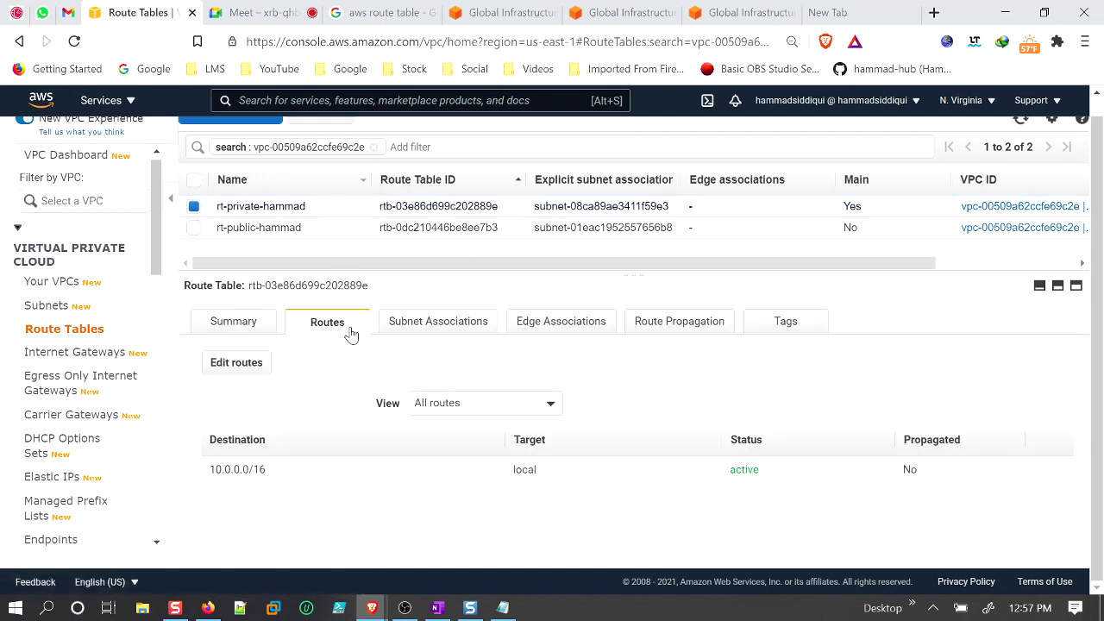
Add a route for destination 0.0.0.0/0 targeting the NAT gateway to rt-private-hammad, save the routes and return to the route table list.
{"action": "left_click_drag", "start_coordinate": [279, 475], "coordinate": [207, 476]}
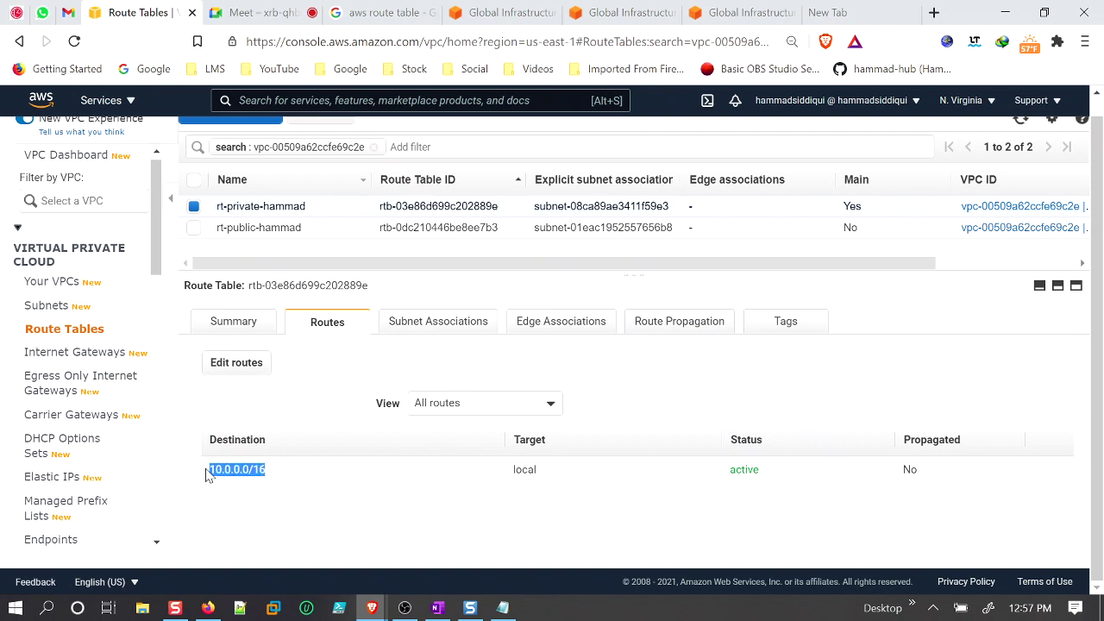
{"action": "left_click", "coordinate": [245, 374]}
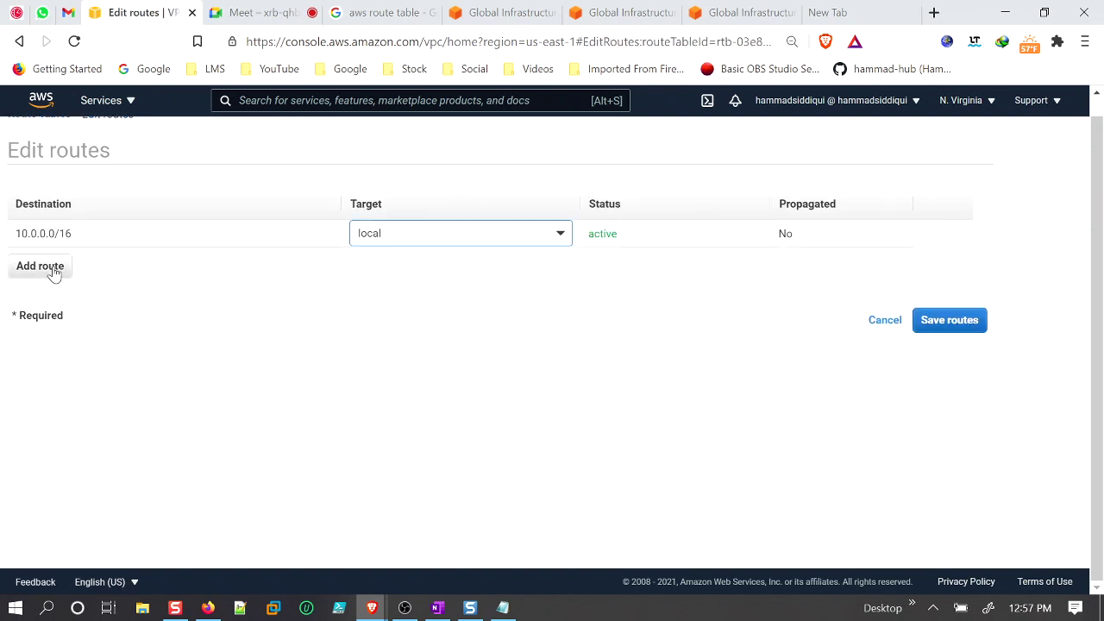
{"action": "left_click", "coordinate": [41, 267]}
{"action": "left_click", "coordinate": [69, 301]}
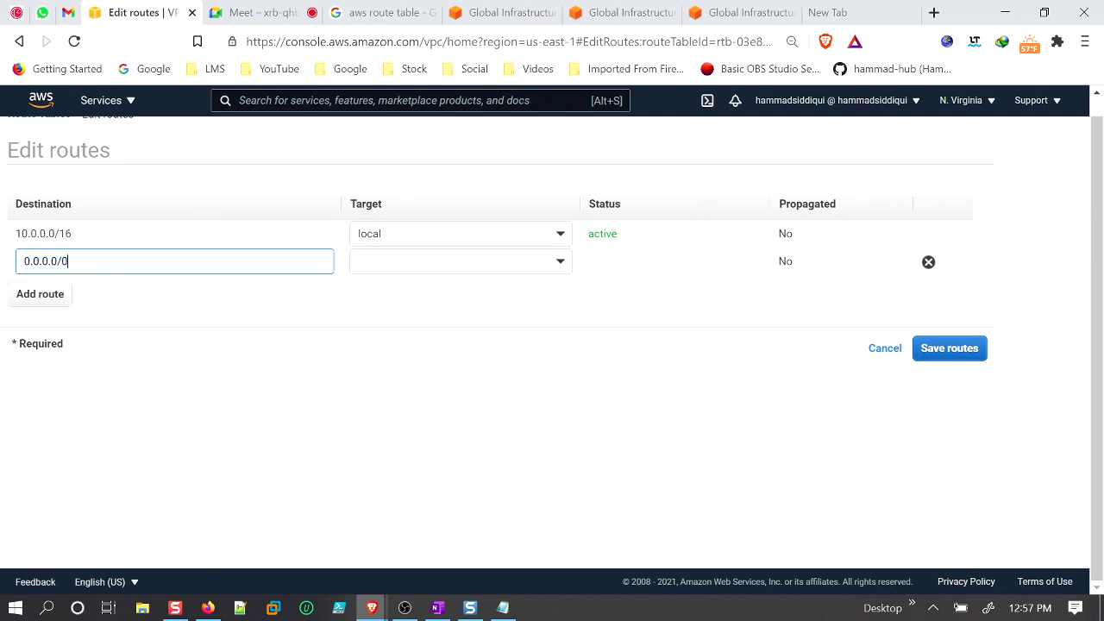
{"action": "left_click", "coordinate": [522, 263]}
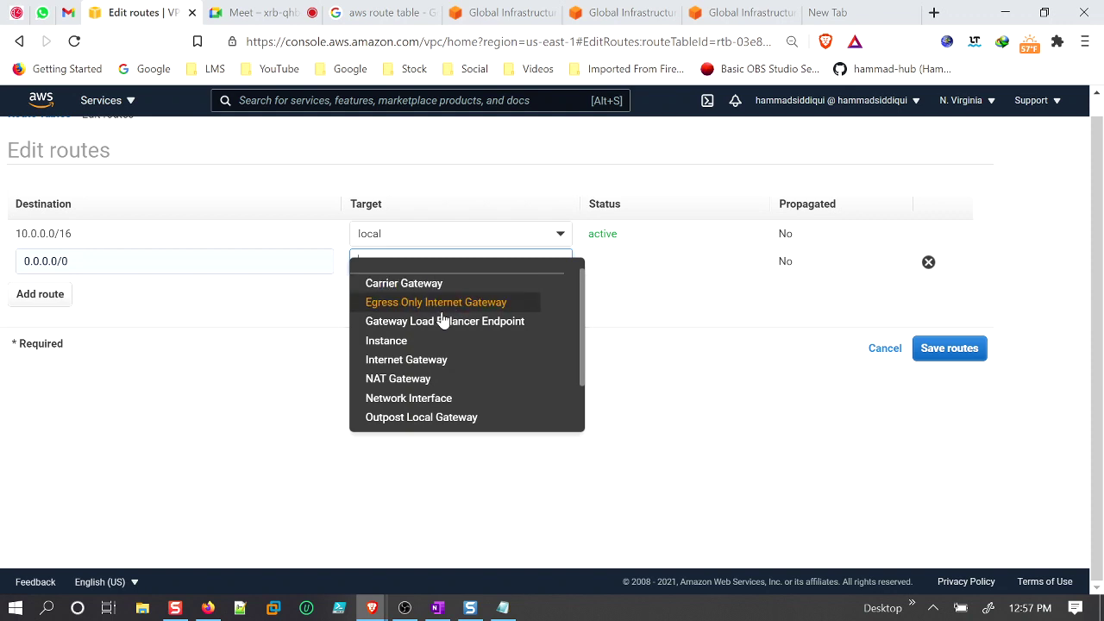
{"action": "left_click", "coordinate": [399, 382]}
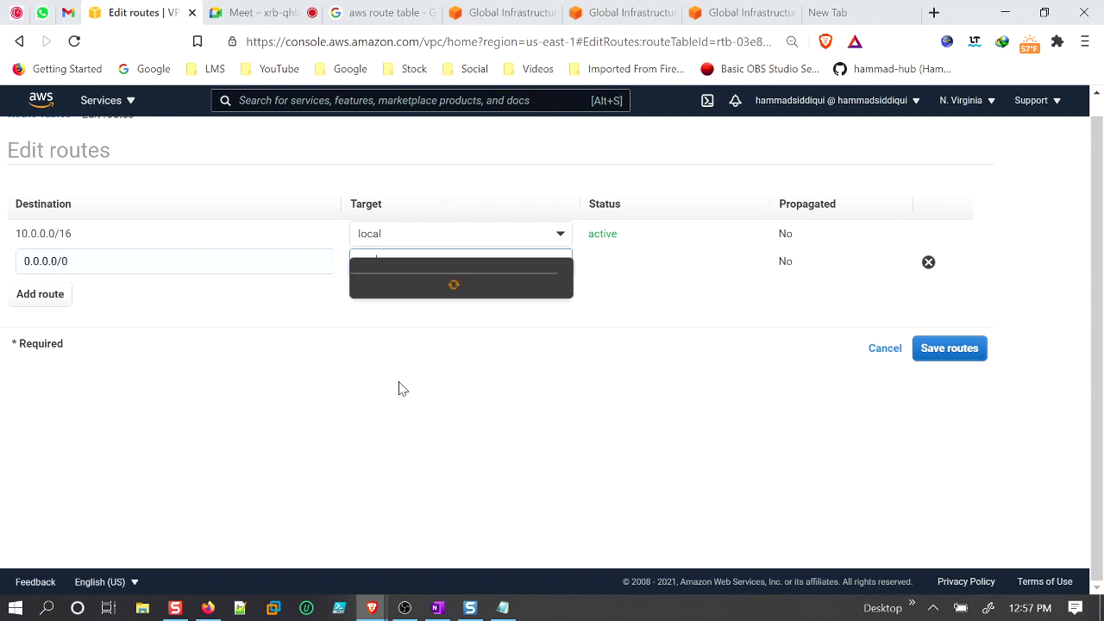
{"action": "left_click", "coordinate": [420, 284]}
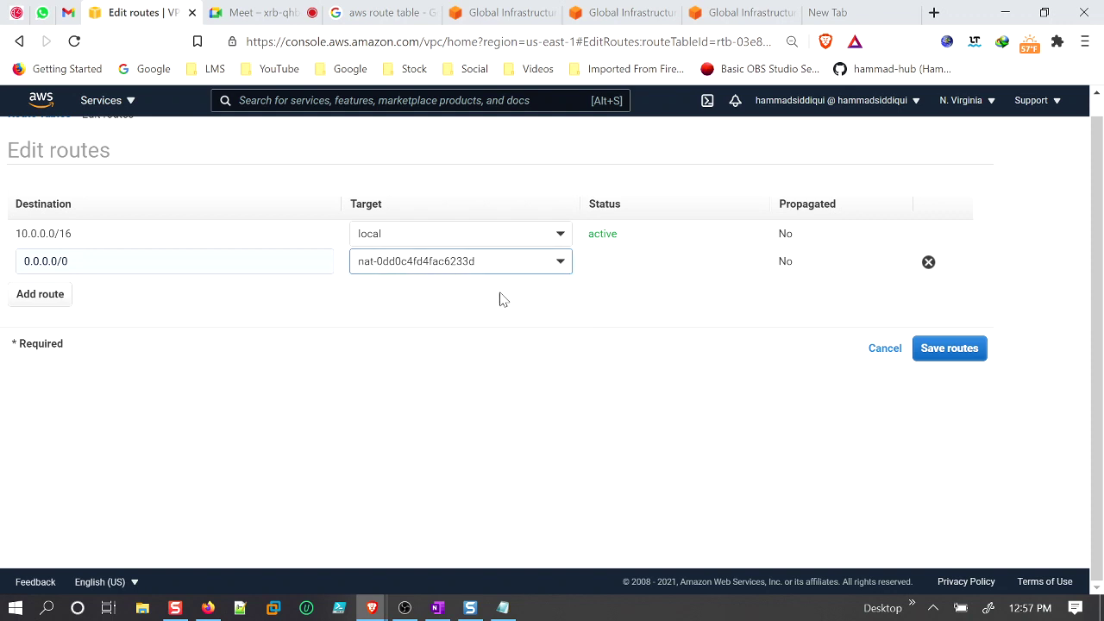
{"action": "left_click", "coordinate": [960, 353]}
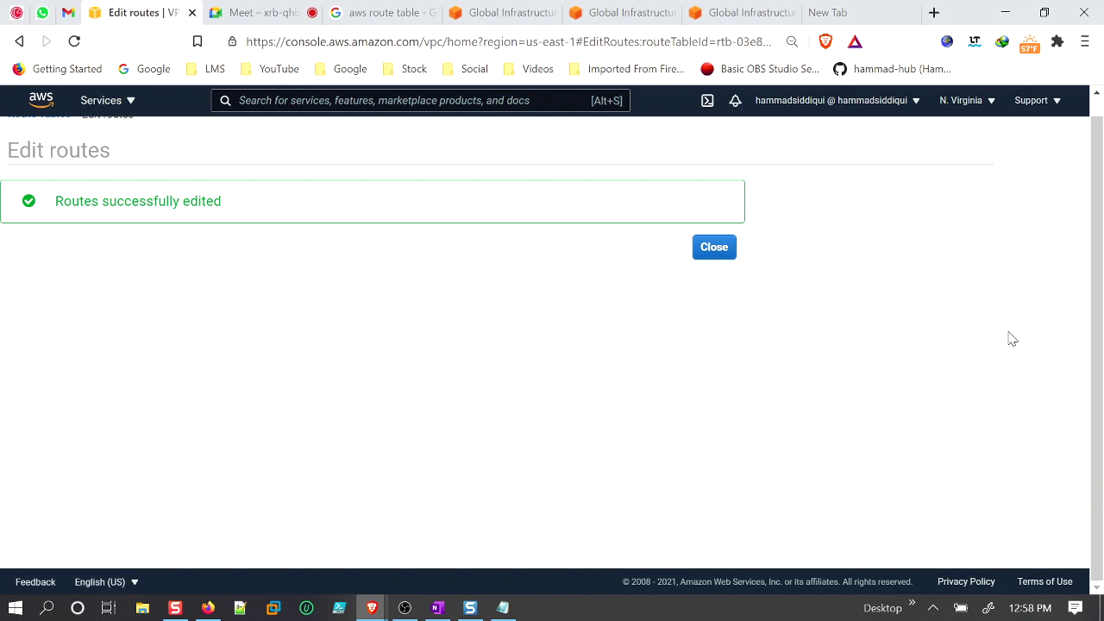
{"action": "left_click", "coordinate": [708, 259]}
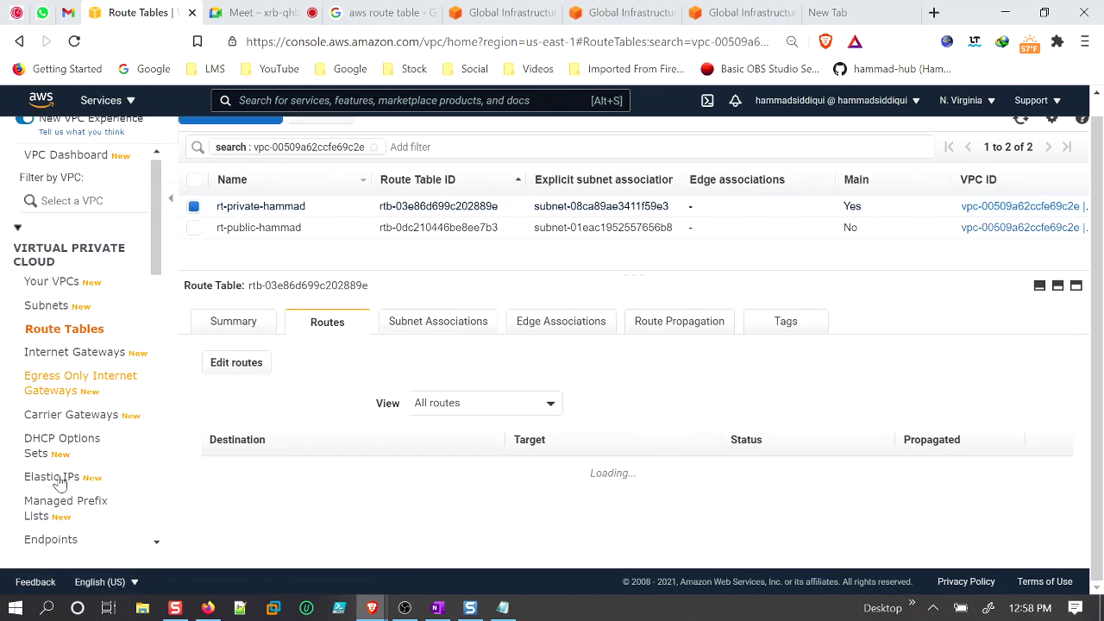
Review the local and internet-bound route destinations listed for rt-private-hammad.
{"action": "left_click_drag", "start_coordinate": [289, 476], "coordinate": [209, 470]}
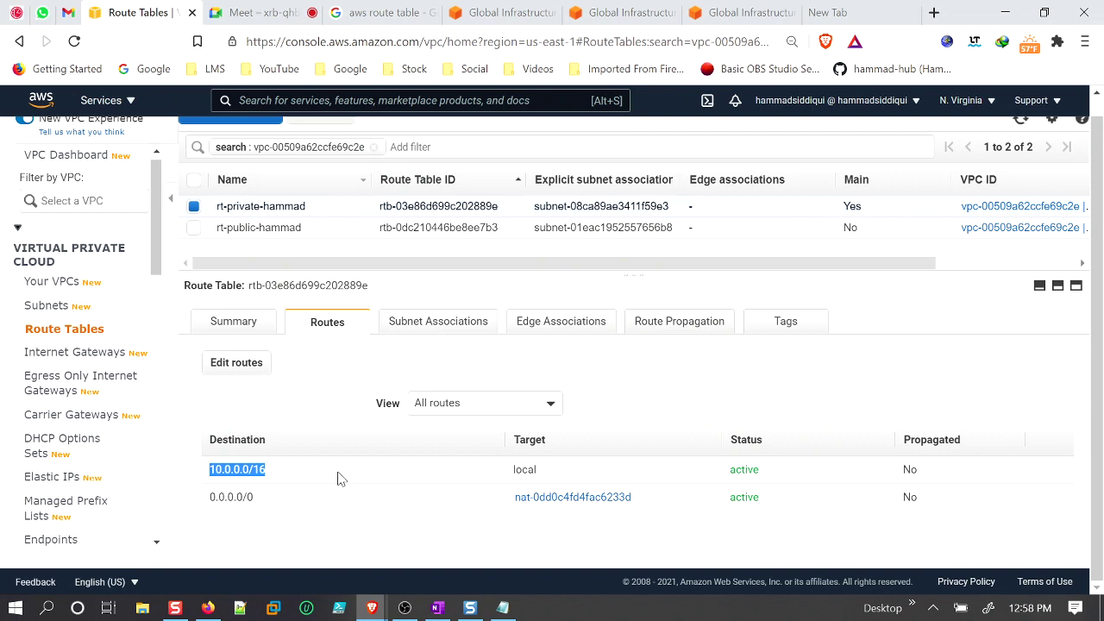
{"action": "left_click_drag", "start_coordinate": [253, 498], "coordinate": [209, 497]}
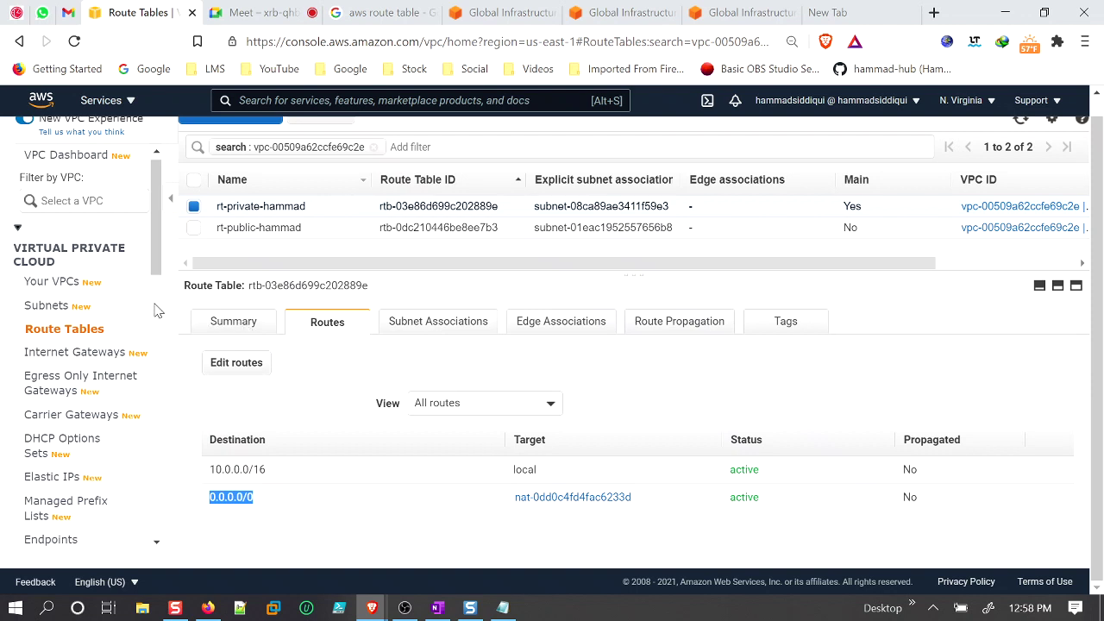
{"action": "scroll", "coordinate": [157, 313], "scroll_direction": "down", "scroll_amount": 5}
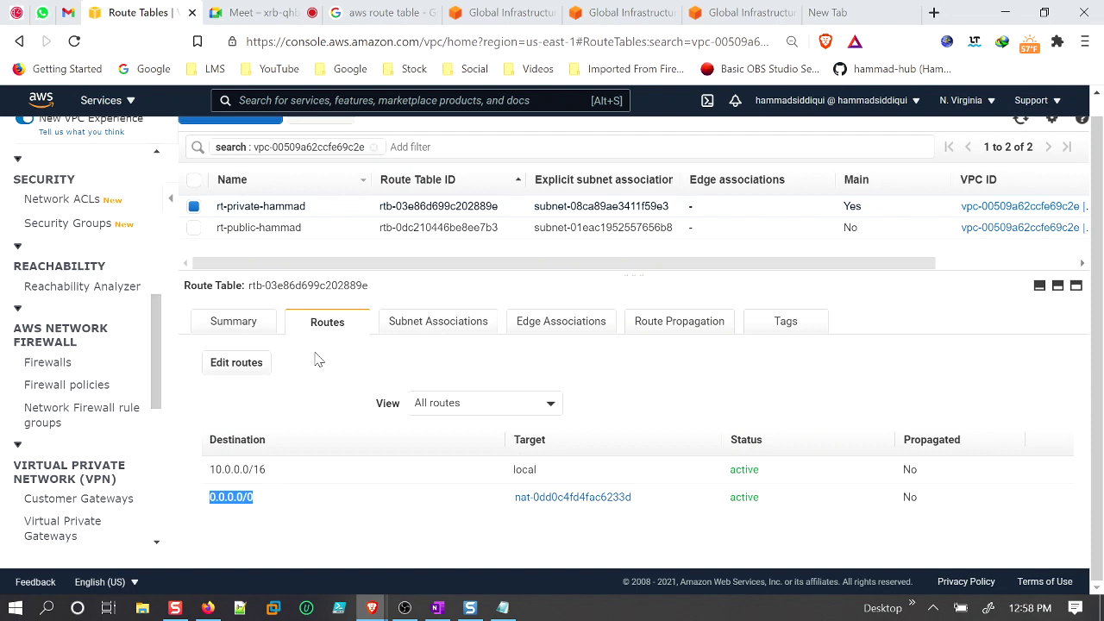
Switch to the Notepad notes and review the Internet gateway, Nat gateway and "associate private" entries.
{"action": "left_click", "coordinate": [504, 608]}
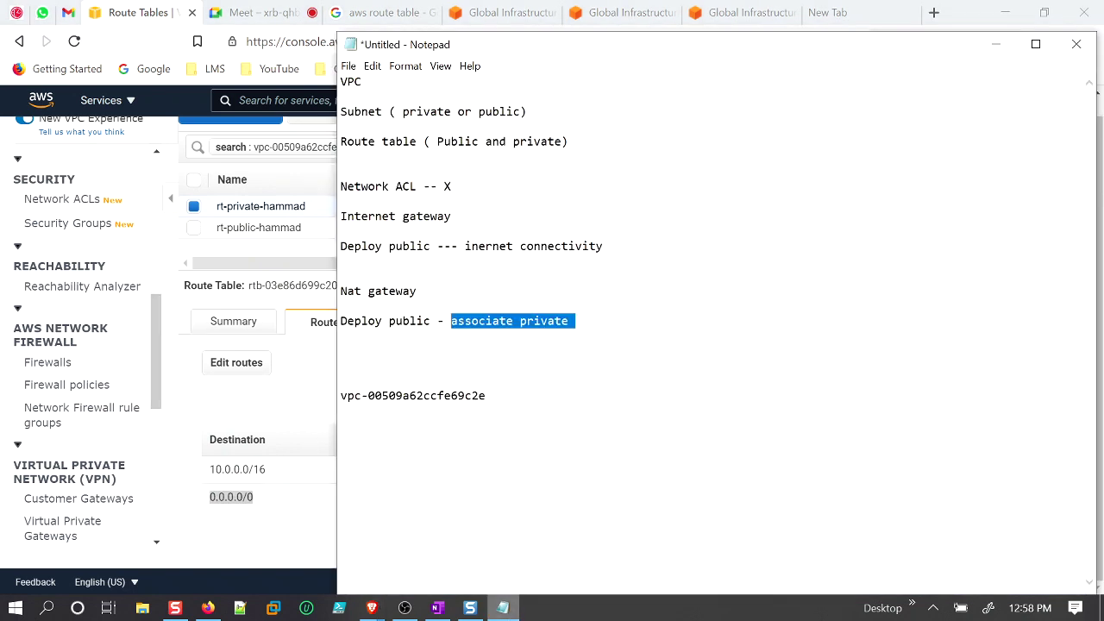
{"action": "left_click_drag", "start_coordinate": [459, 216], "coordinate": [352, 217]}
{"action": "left_click_drag", "start_coordinate": [424, 291], "coordinate": [340, 291]}
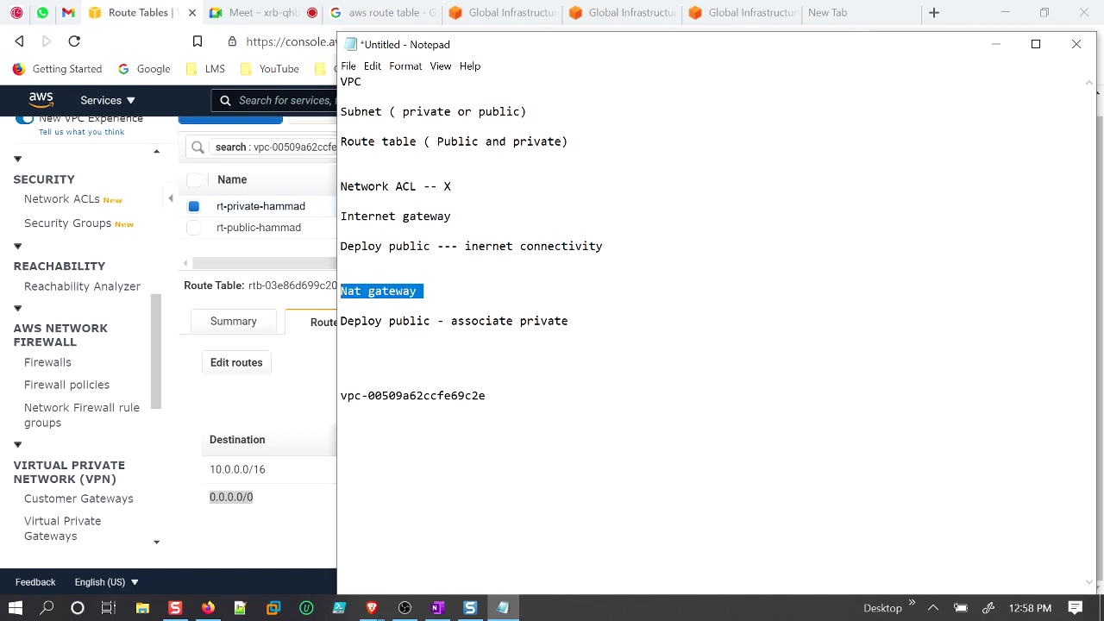
{"action": "left_click_drag", "start_coordinate": [568, 321], "coordinate": [437, 321]}
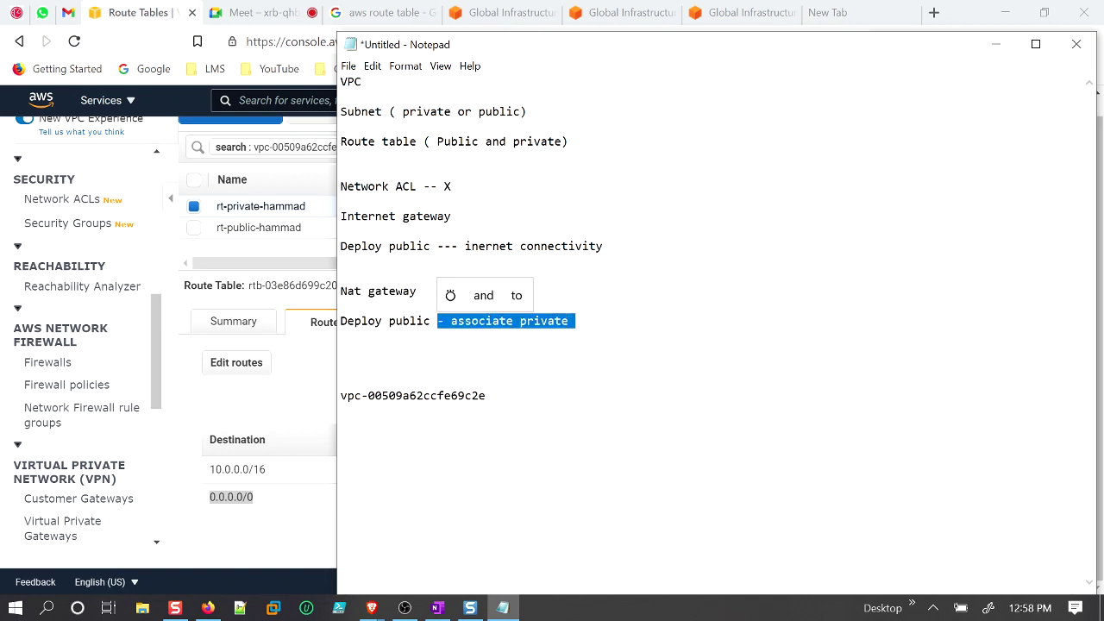
Move the VPC ID from the end of the notes to its own line beneath the VPC heading.
{"action": "left_click", "coordinate": [341, 365]}
{"action": "left_click_drag", "start_coordinate": [485, 395], "coordinate": [341, 395]}
{"action": "key", "text": "ctrl+x"}
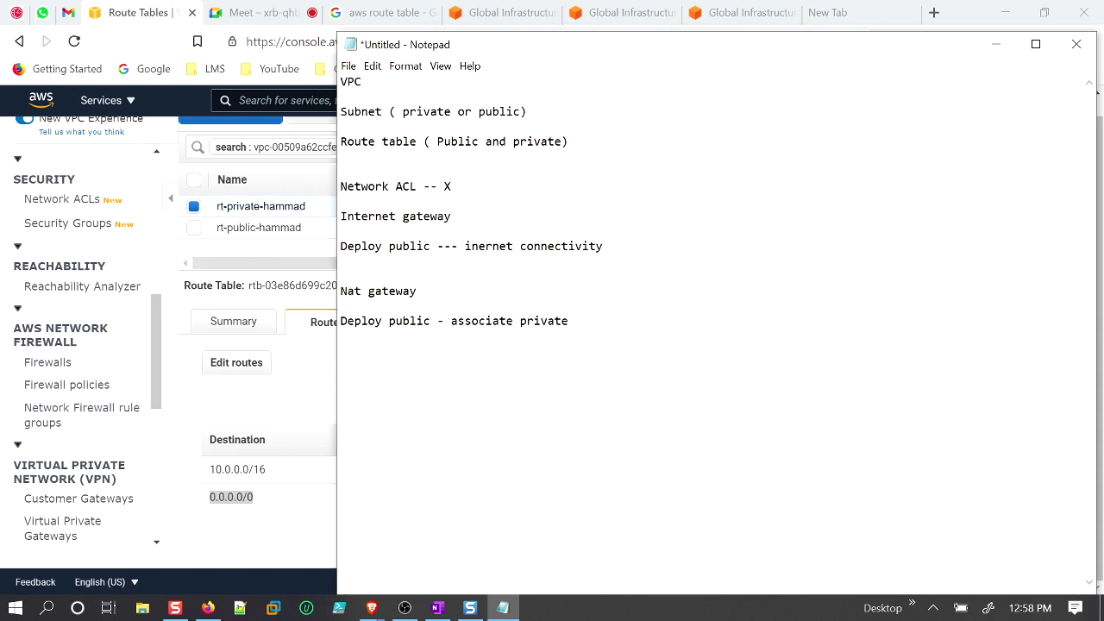
{"action": "key", "text": "Return"}
{"action": "key", "text": "ctrl+v"}
{"action": "key", "text": "Return"}
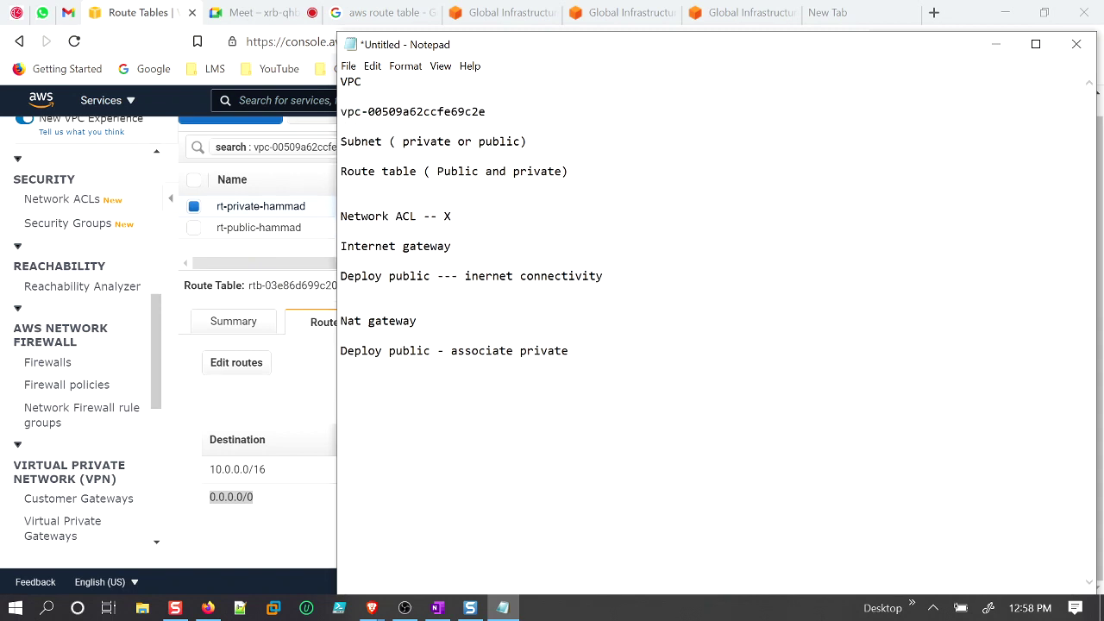
Return to the VPC console and look through the subnet associations, edge associations and route propagation of rt-private-hammad.
{"action": "left_click", "coordinate": [276, 407]}
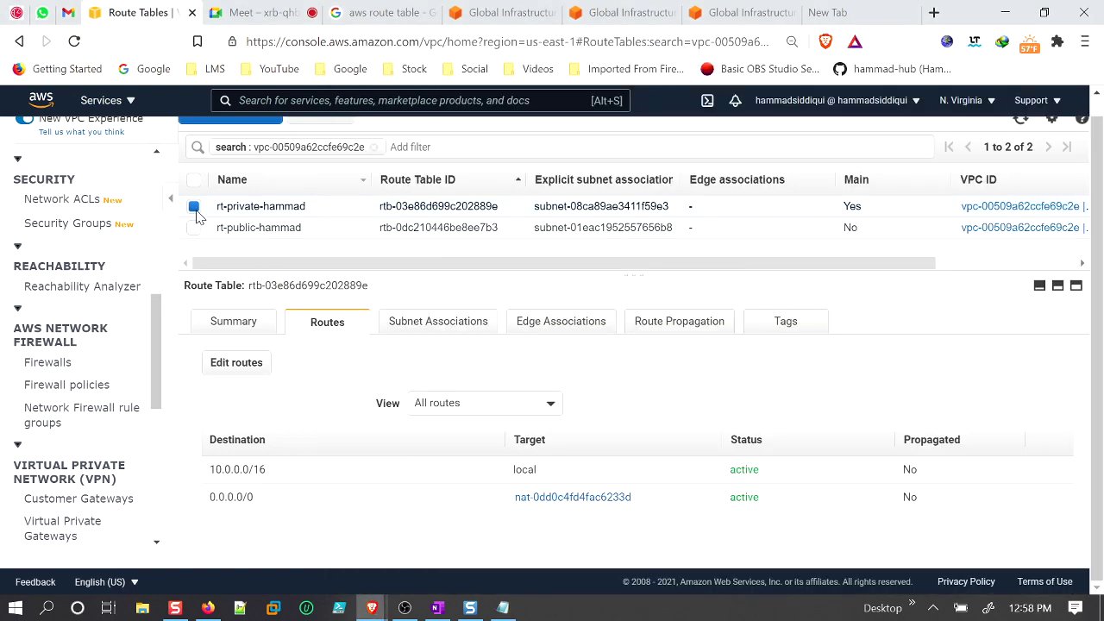
{"action": "left_click", "coordinate": [444, 326]}
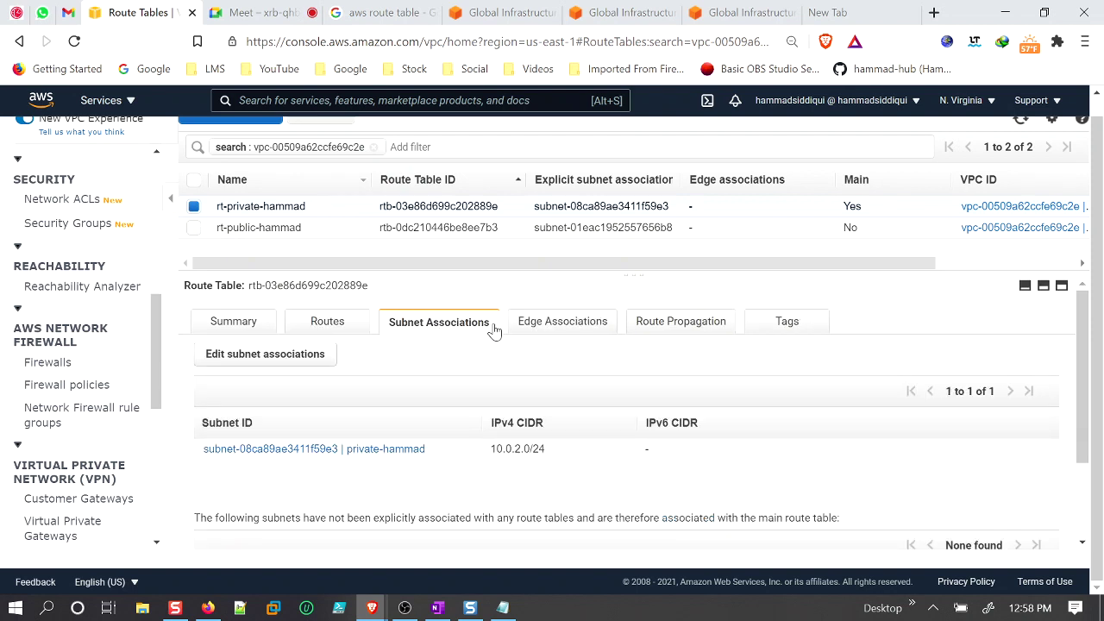
{"action": "left_click", "coordinate": [571, 325]}
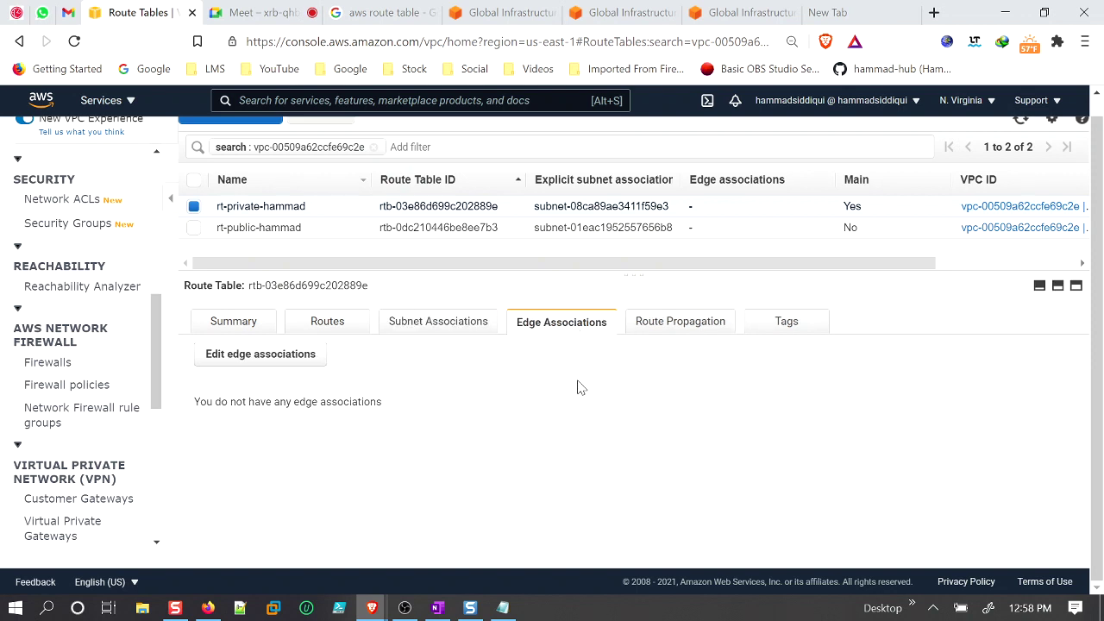
{"action": "left_click", "coordinate": [702, 325]}
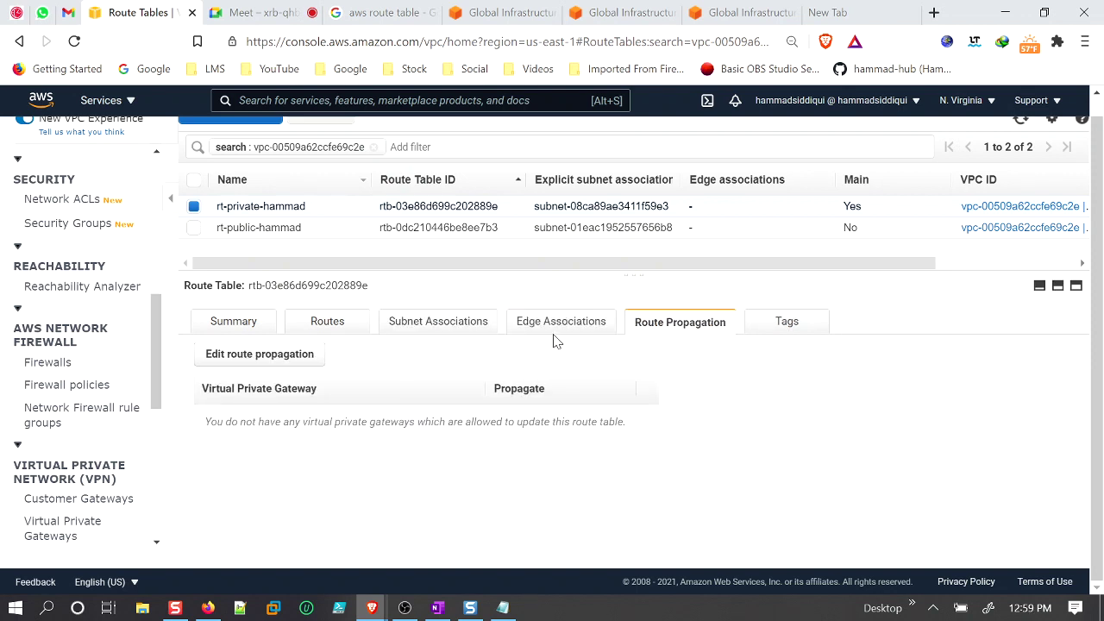
Examine the subnet associations of rt-private-hammad, including its explicitly associated subnet and the list of unassociated subnets.
{"action": "left_click", "coordinate": [440, 330]}
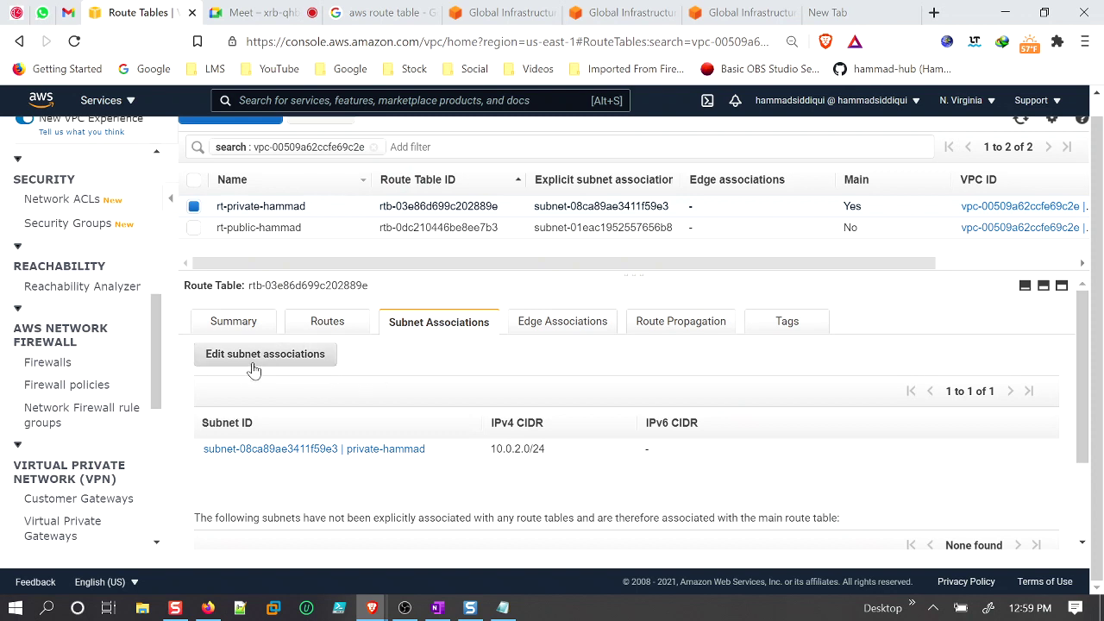
{"action": "scroll", "coordinate": [259, 367], "scroll_direction": "down", "scroll_amount": 2}
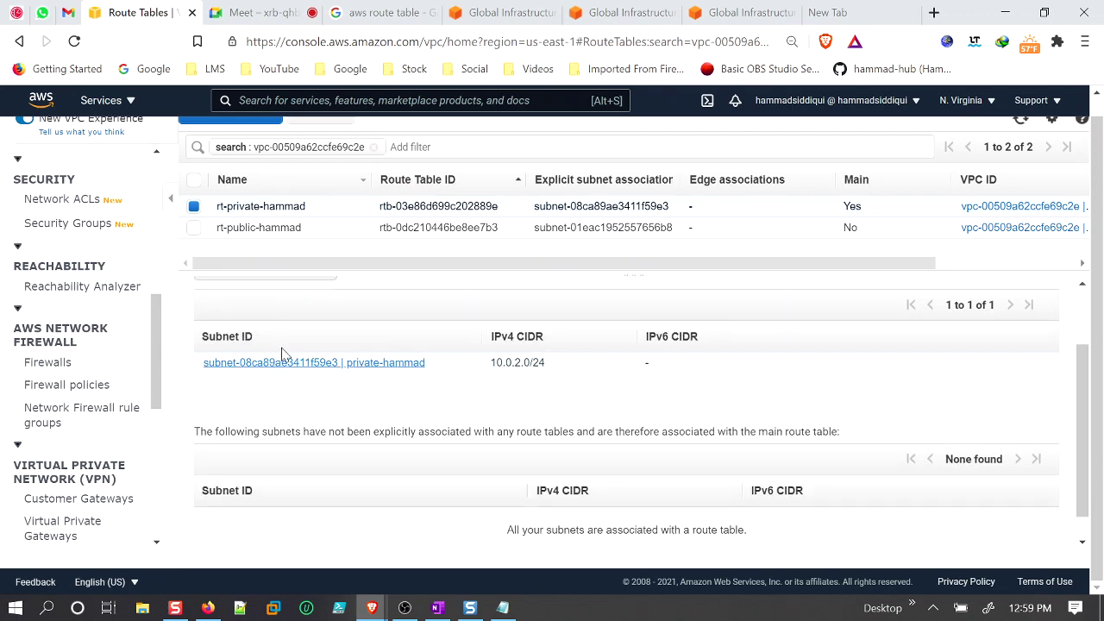
{"action": "scroll", "coordinate": [345, 457], "scroll_direction": "up", "scroll_amount": 2}
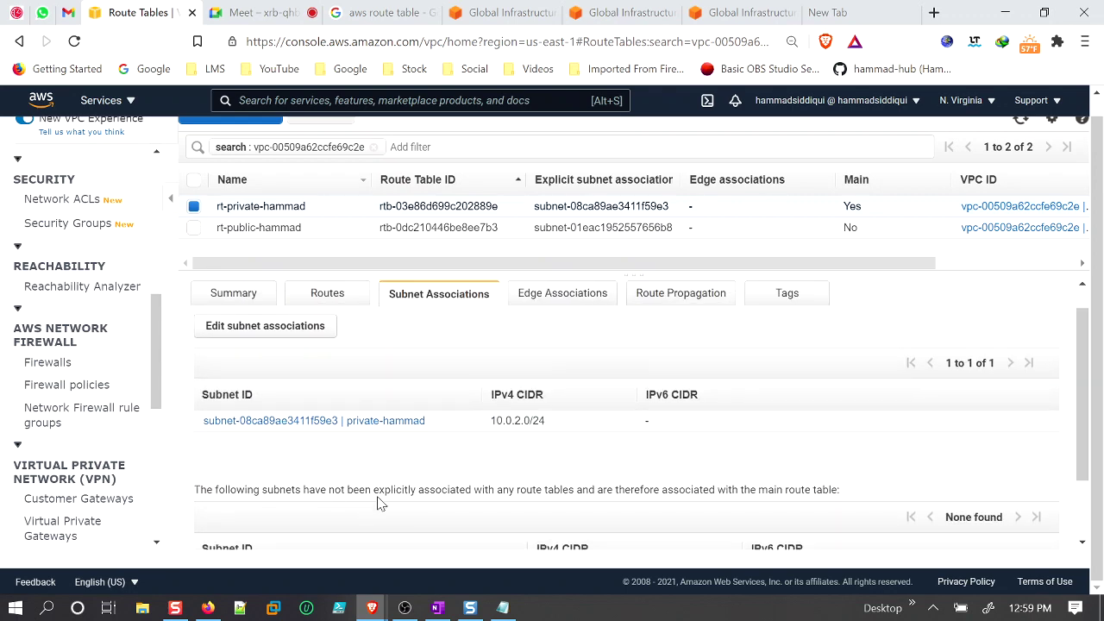
{"action": "scroll", "coordinate": [397, 431], "scroll_direction": "down", "scroll_amount": 2}
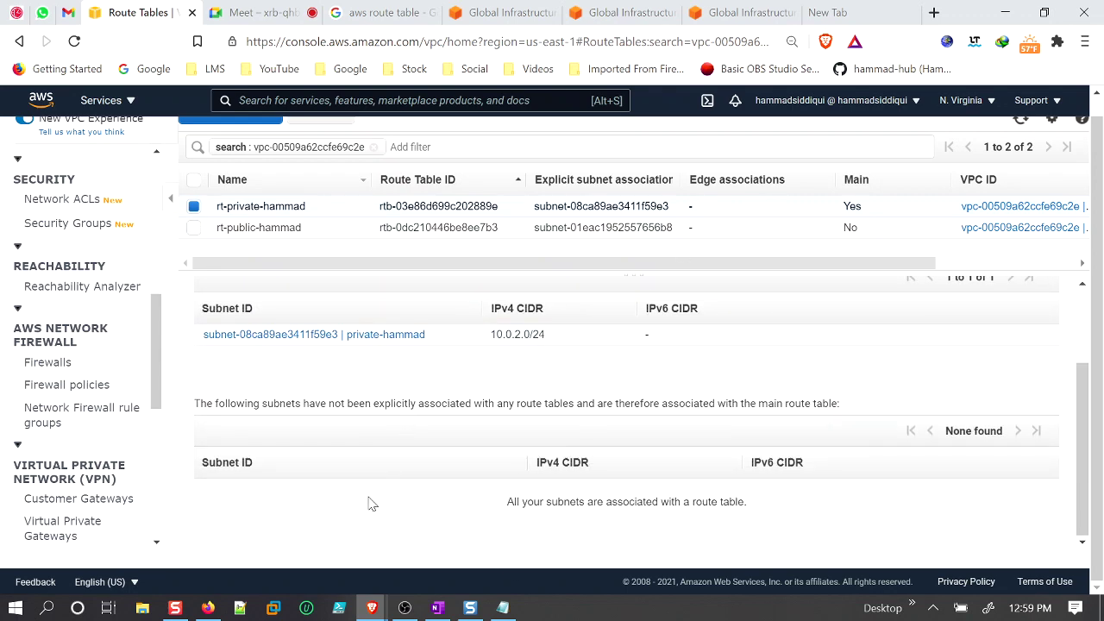
{"action": "left_click_drag", "start_coordinate": [508, 501], "coordinate": [754, 503]}
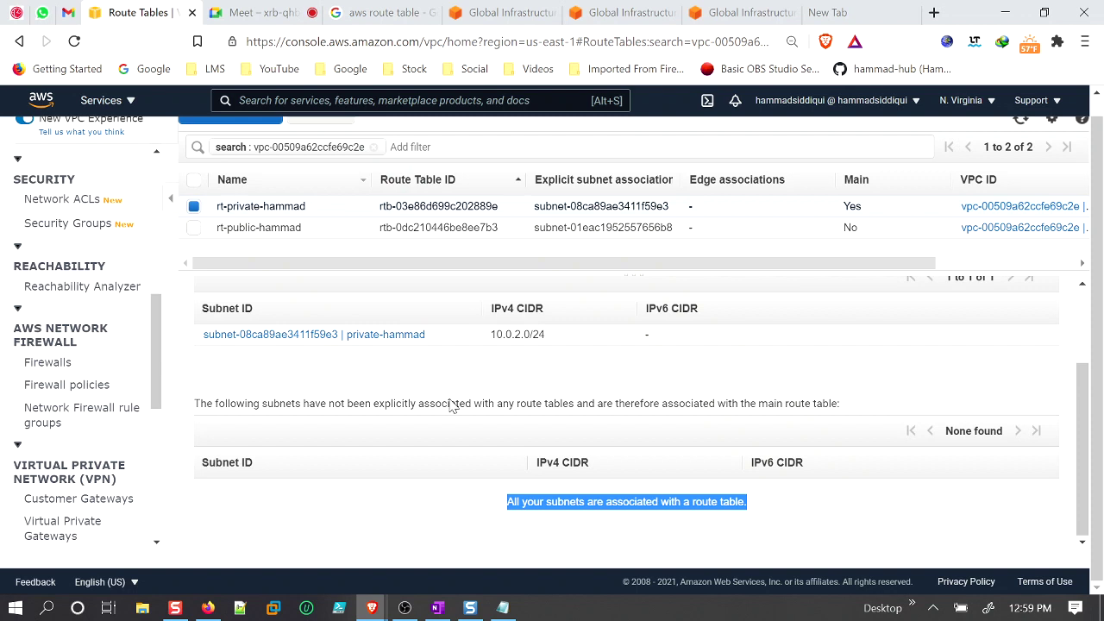
{"action": "scroll", "coordinate": [321, 340], "scroll_direction": "up", "scroll_amount": 3}
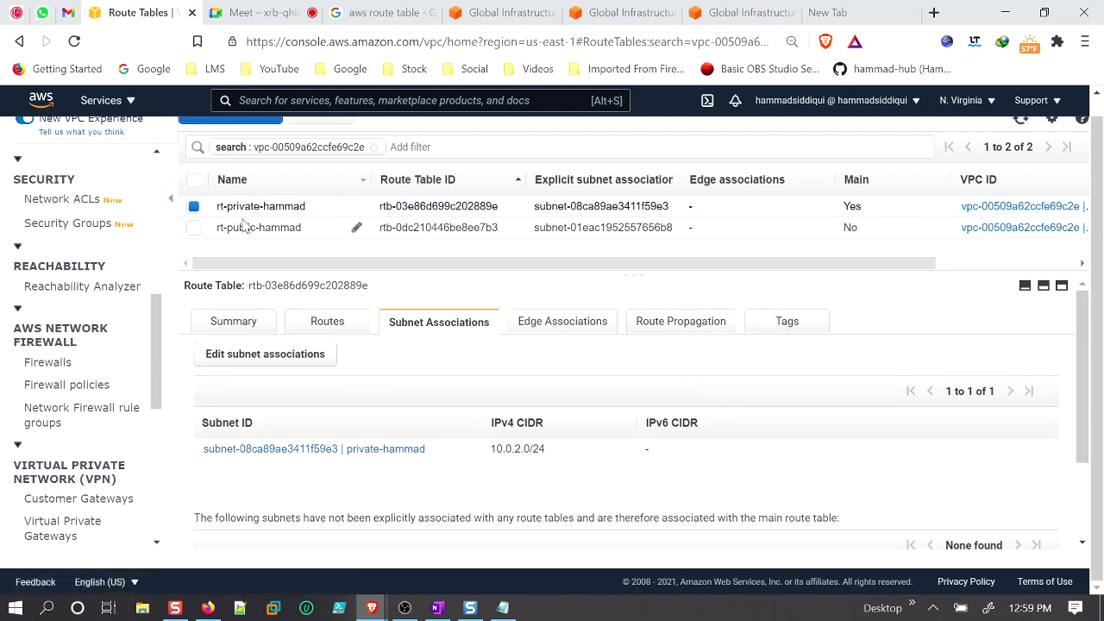
{"action": "left_click_drag", "start_coordinate": [422, 467], "coordinate": [328, 461]}
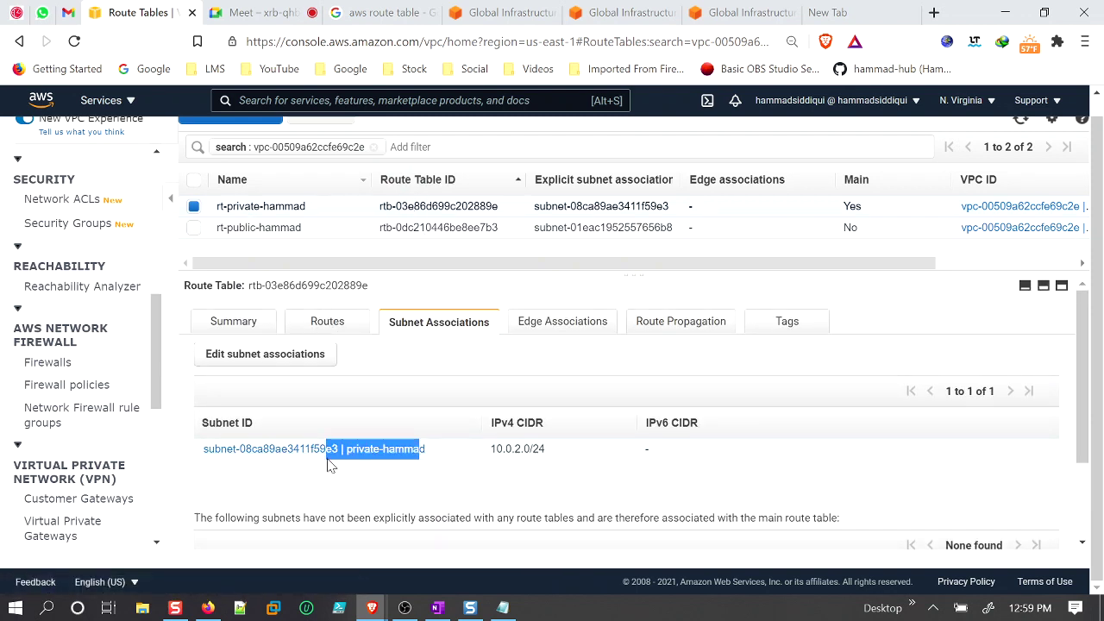
Select only the rt-public-hammad route table and inspect its subnet associations.
{"action": "left_click", "coordinate": [193, 207]}
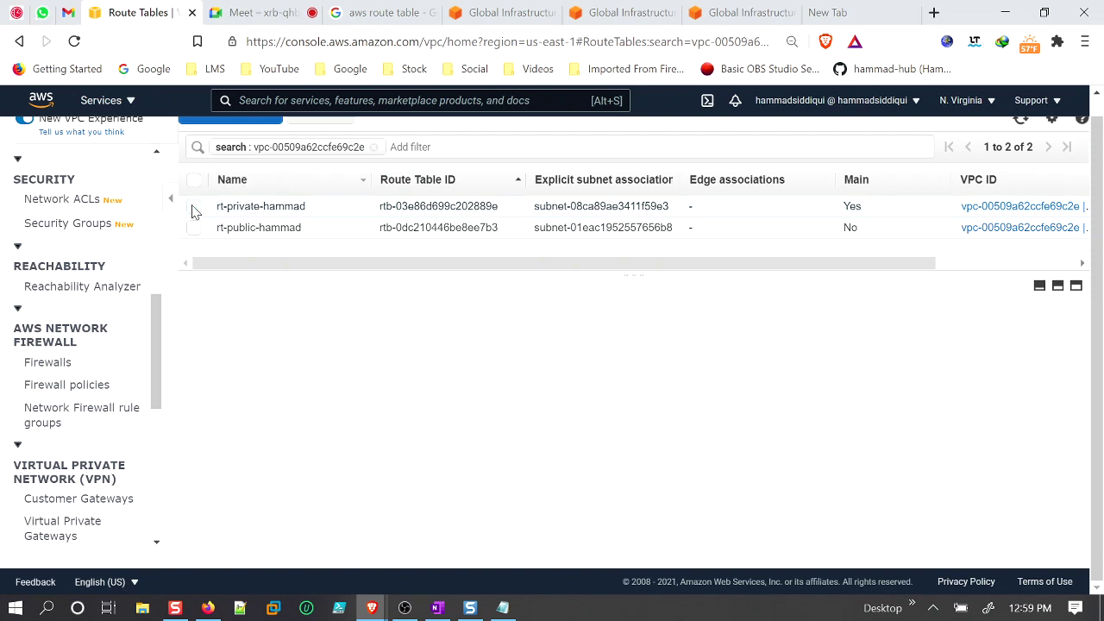
{"action": "left_click", "coordinate": [194, 228], "text": "shift"}
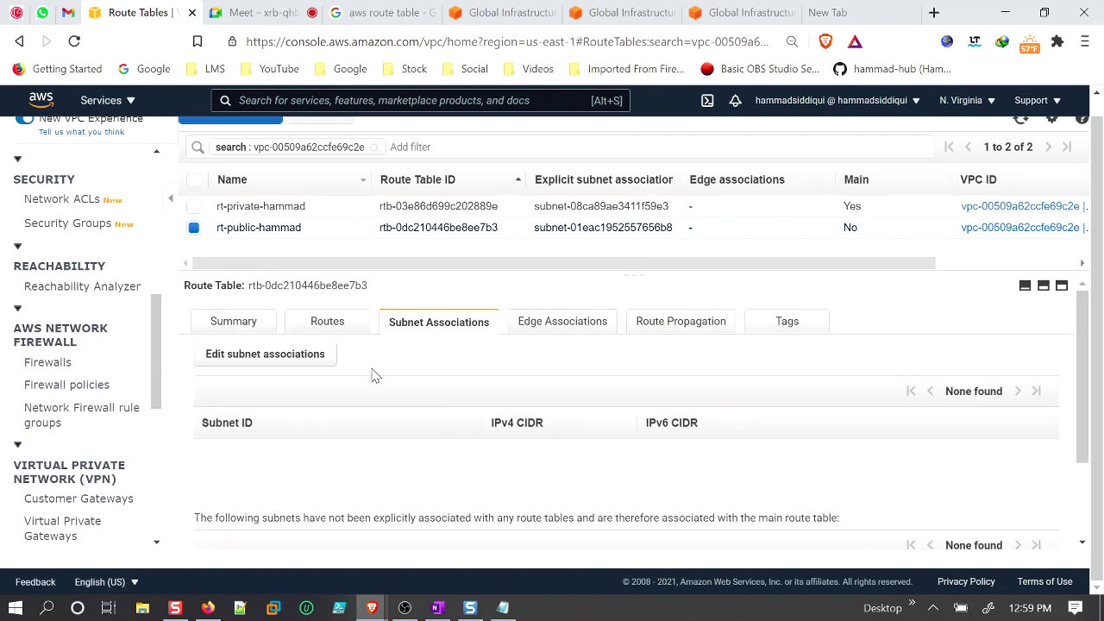
{"action": "scroll", "coordinate": [449, 511], "scroll_direction": "down", "scroll_amount": 2}
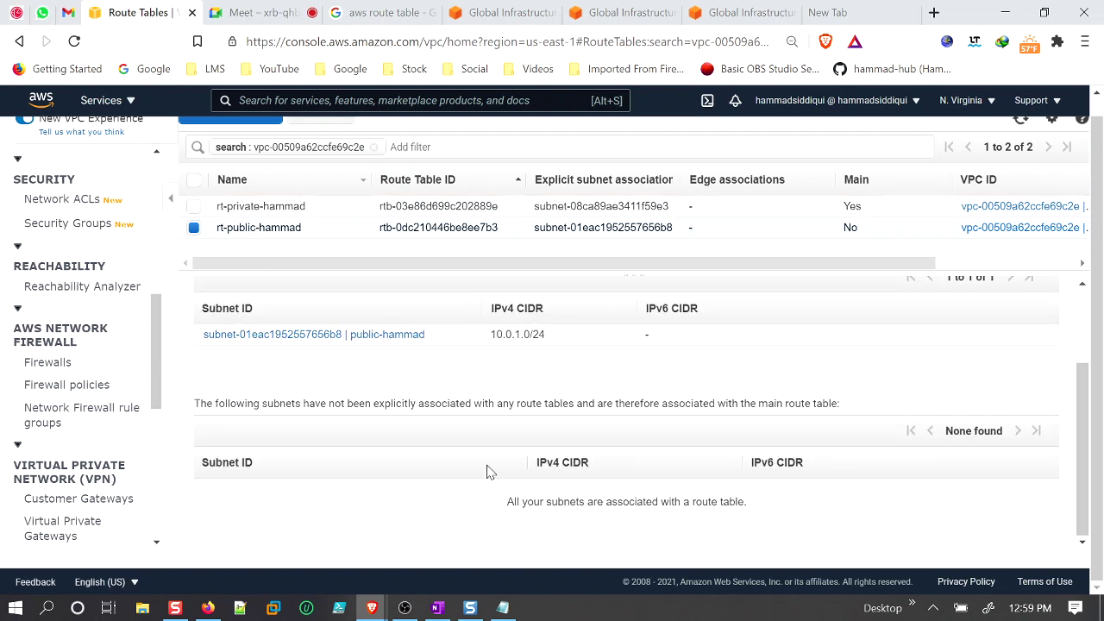
{"action": "scroll", "coordinate": [438, 345], "scroll_direction": "up", "scroll_amount": 2}
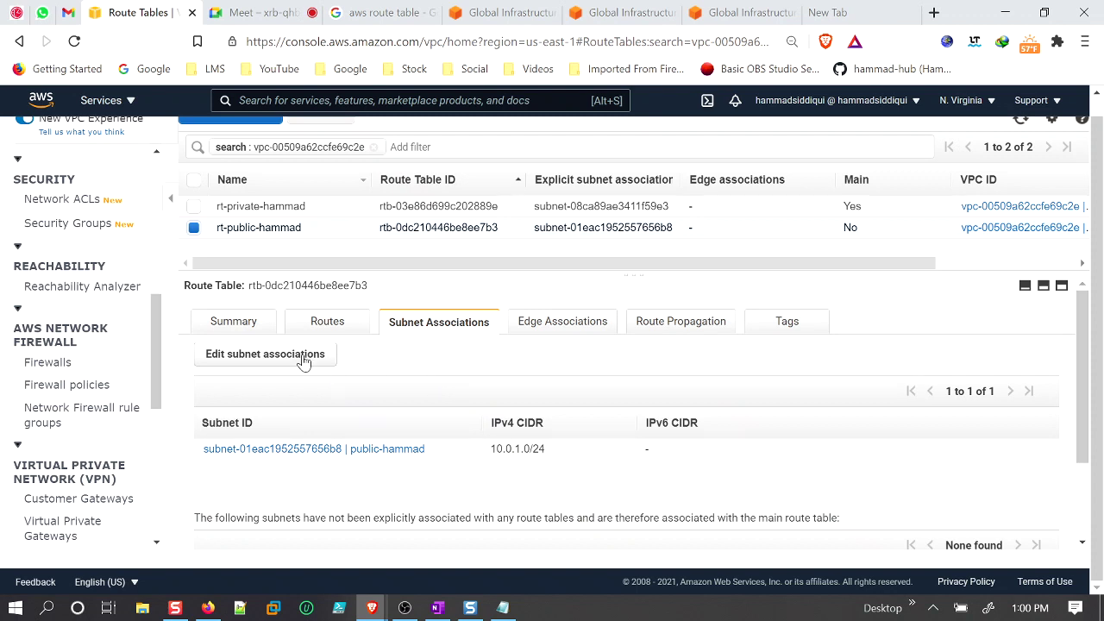
{"action": "left_click_drag", "start_coordinate": [153, 363], "coordinate": [151, 196]}
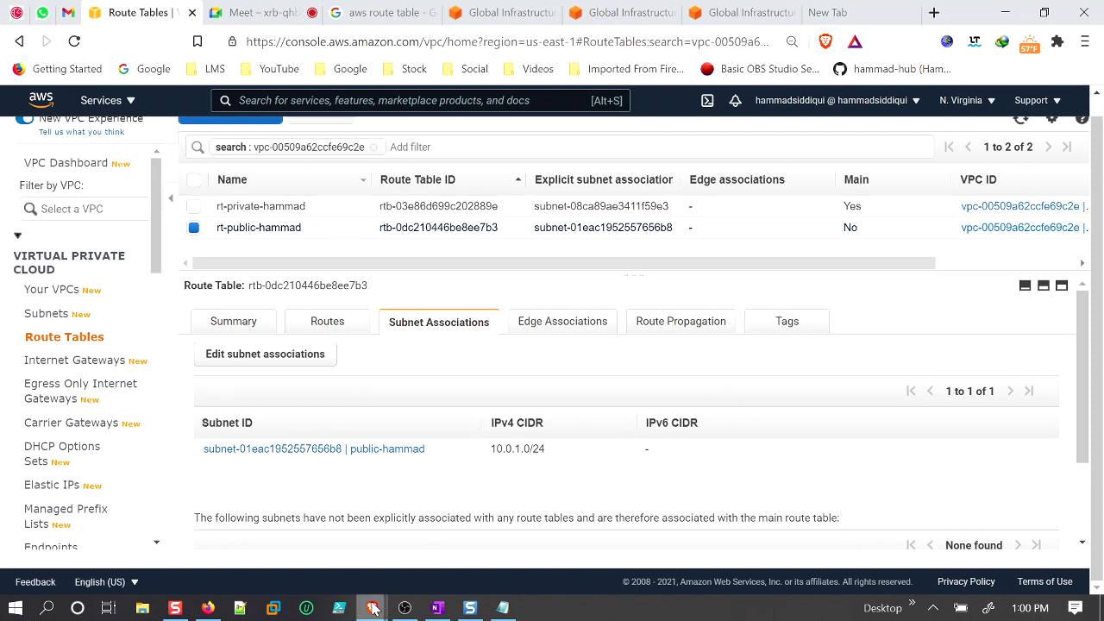
Switch to OneNote, maximize its window, clear the nacl search and return to the AWS Cloud -HS notebook's sections and pages.
{"action": "mouse_move", "coordinate": [373, 608]}
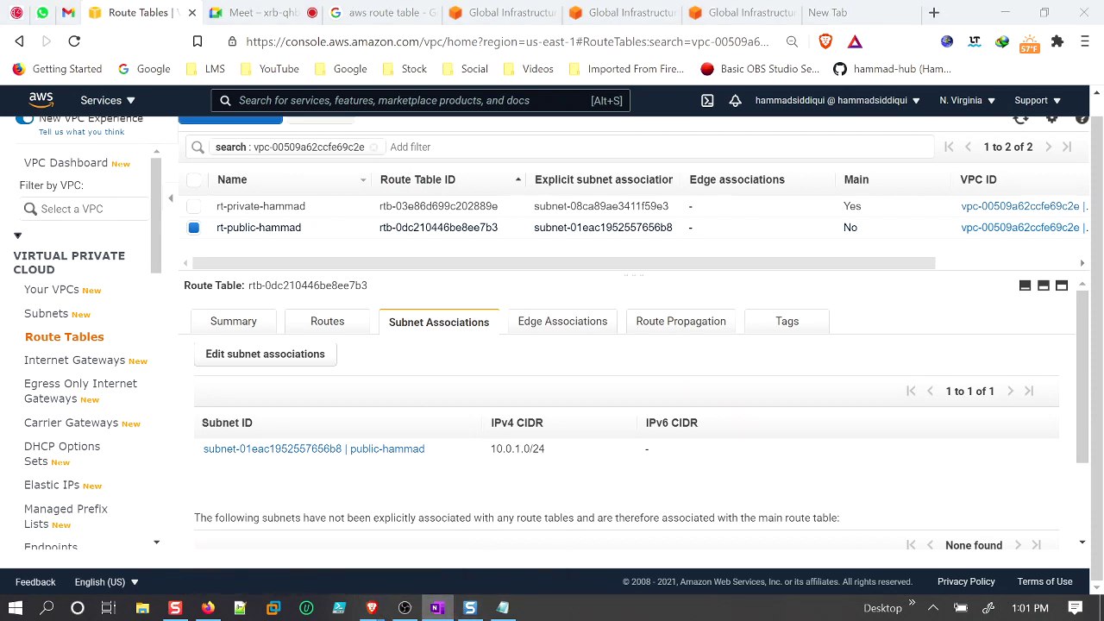
{"action": "left_click_drag", "start_coordinate": [1103, 146], "coordinate": [622, 136]}
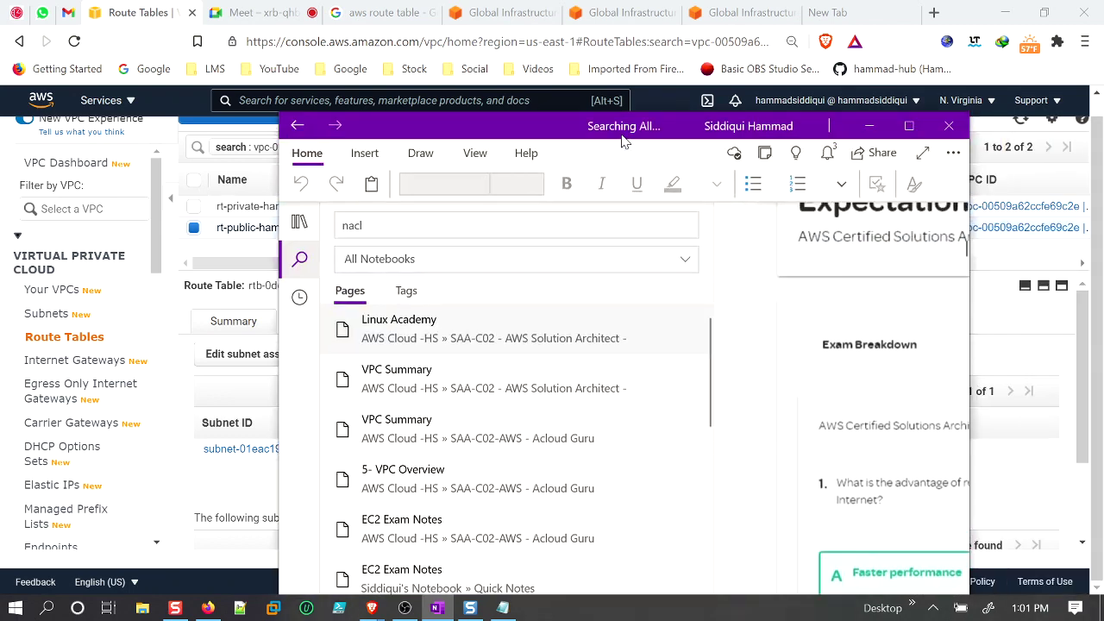
{"action": "double_click", "coordinate": [622, 137]}
{"action": "double_click", "coordinate": [95, 113]}
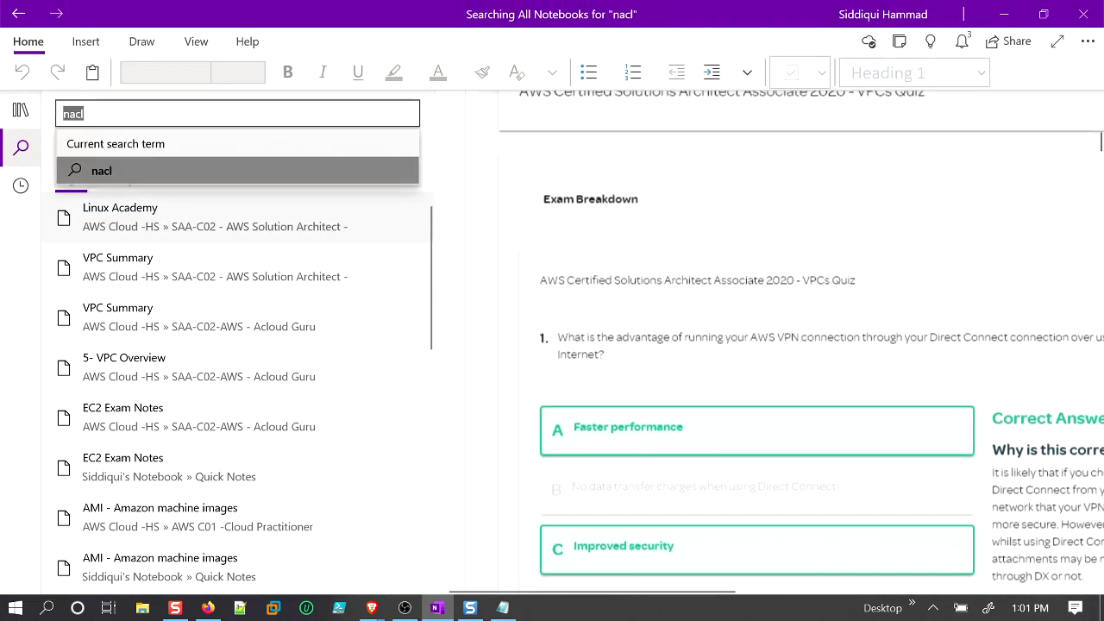
{"action": "key", "text": "BackSpace"}
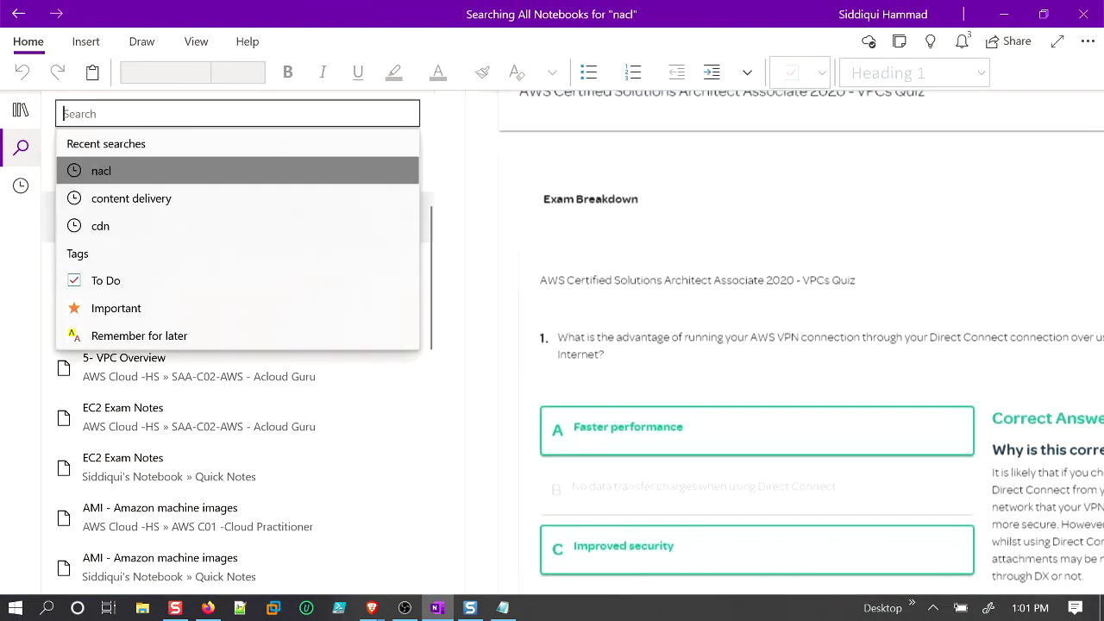
{"action": "left_click", "coordinate": [19, 298]}
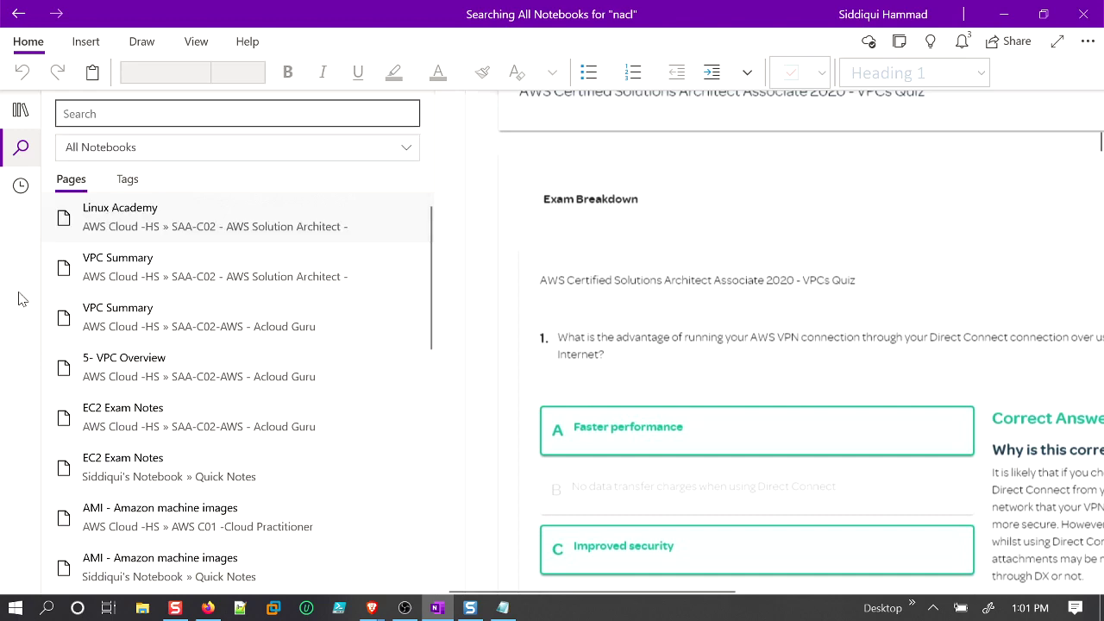
{"action": "left_click", "coordinate": [21, 148]}
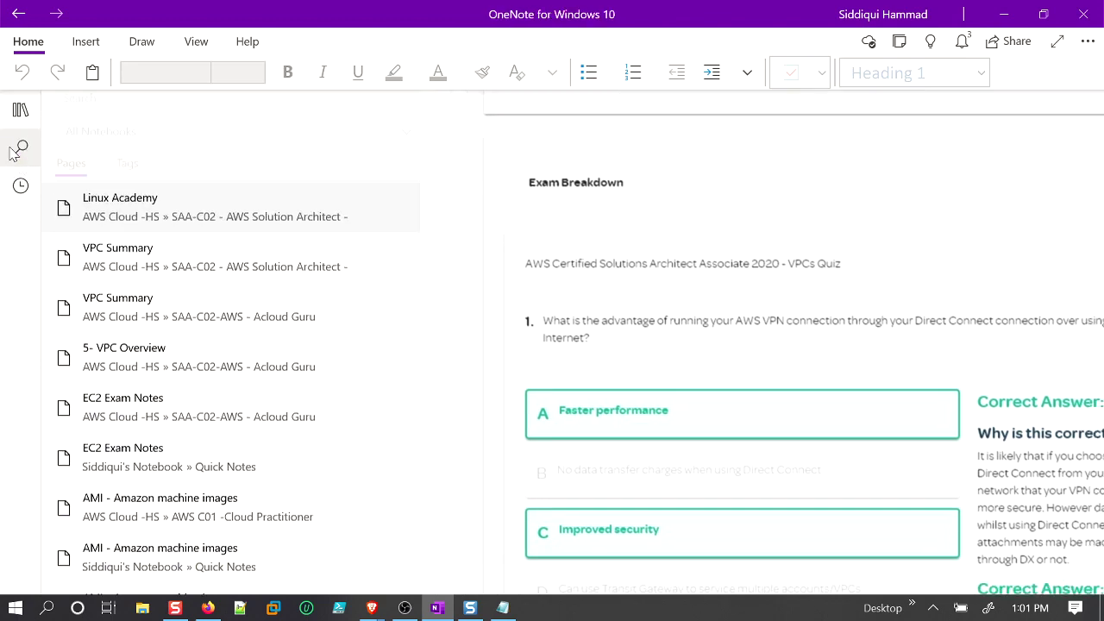
{"action": "left_click", "coordinate": [20, 110]}
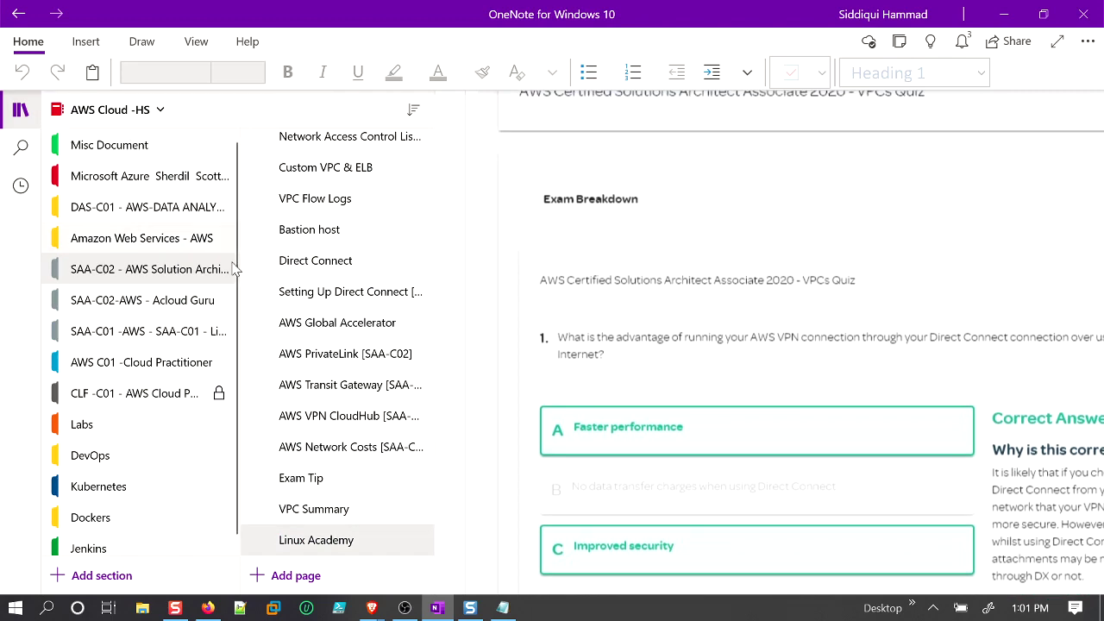
Open the lab page on creating a VPC with public and private subnets, within the 6 -VPC - Virtual Private Cloud group.
{"action": "scroll", "coordinate": [328, 363], "scroll_direction": "down", "scroll_amount": 5}
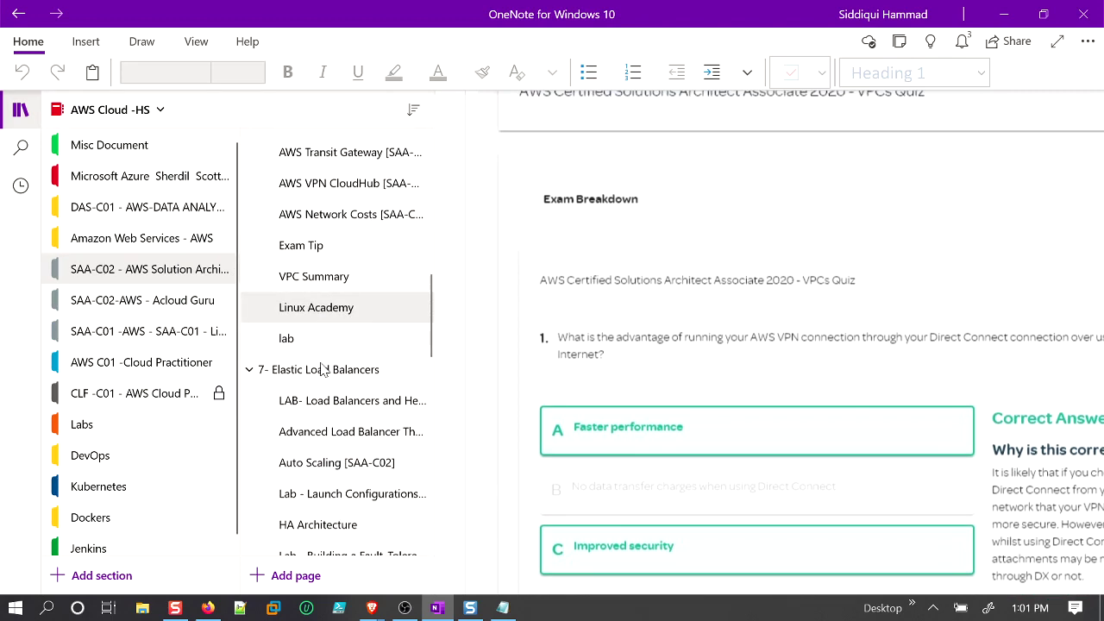
{"action": "scroll", "coordinate": [363, 367], "scroll_direction": "up", "scroll_amount": 3}
{"action": "scroll", "coordinate": [321, 366], "scroll_direction": "up", "scroll_amount": 5}
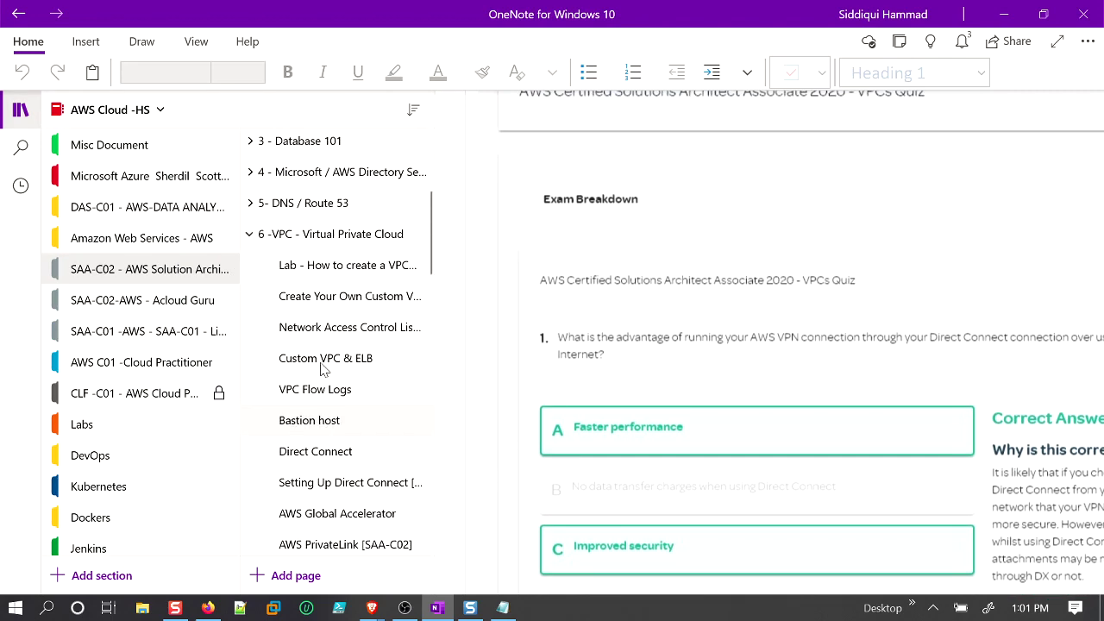
{"action": "left_click", "coordinate": [348, 266]}
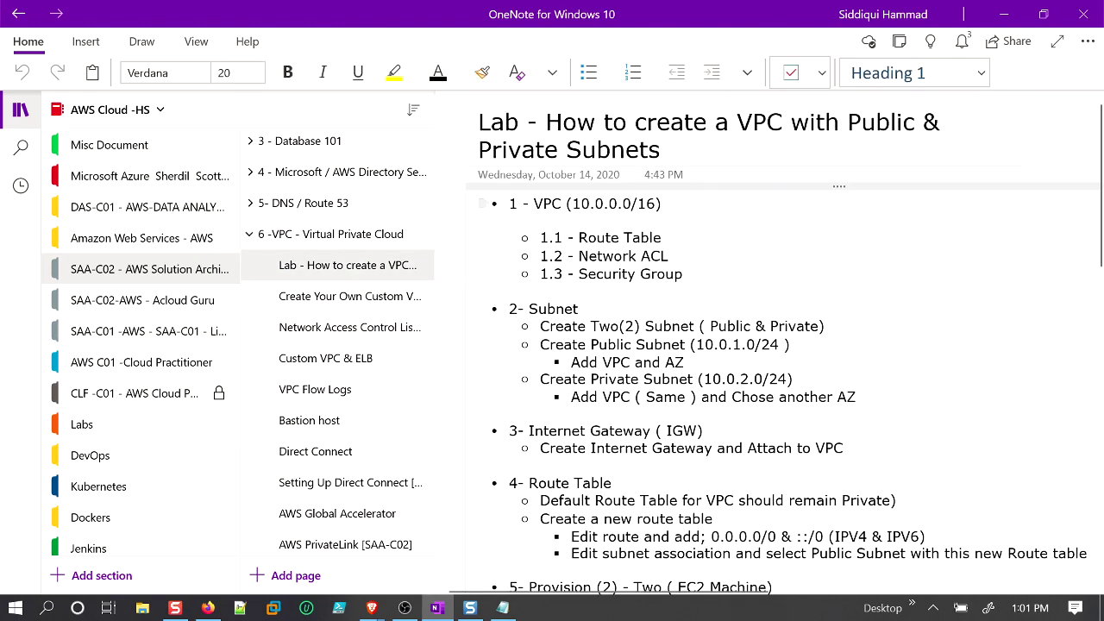
Review the lab outline from the VPC components and subnets through the gateway and route table to provisioning two EC2 machines.
{"action": "left_click_drag", "start_coordinate": [663, 205], "coordinate": [543, 205]}
{"action": "left_click_drag", "start_coordinate": [663, 238], "coordinate": [564, 238]}
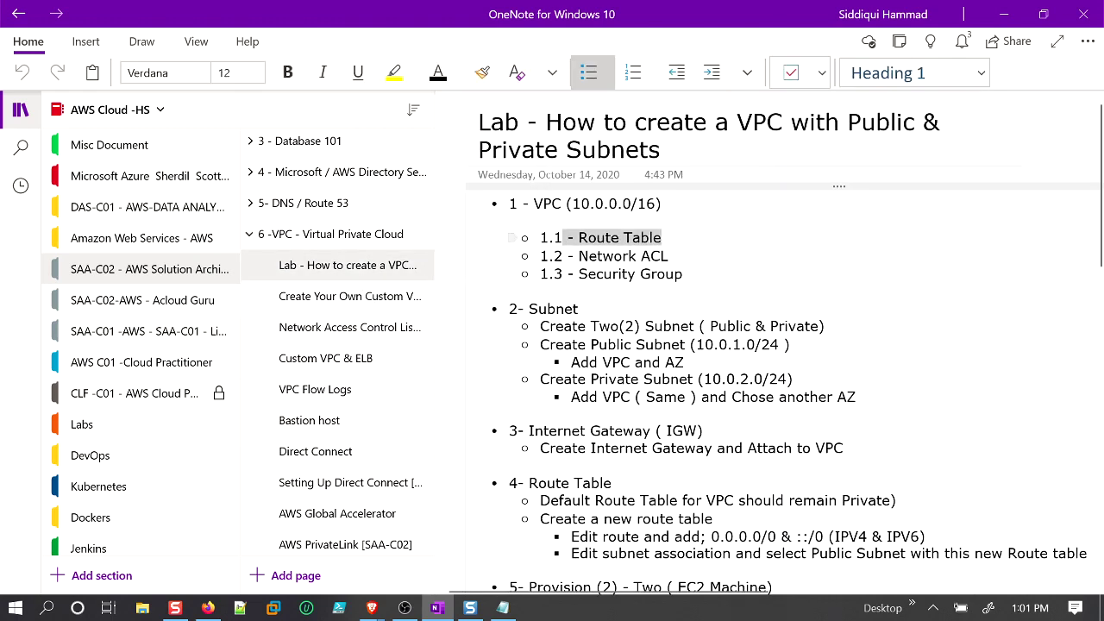
{"action": "left_click_drag", "start_coordinate": [673, 256], "coordinate": [579, 256]}
{"action": "left_click", "coordinate": [687, 274]}
{"action": "left_click_drag", "start_coordinate": [688, 274], "coordinate": [578, 274]}
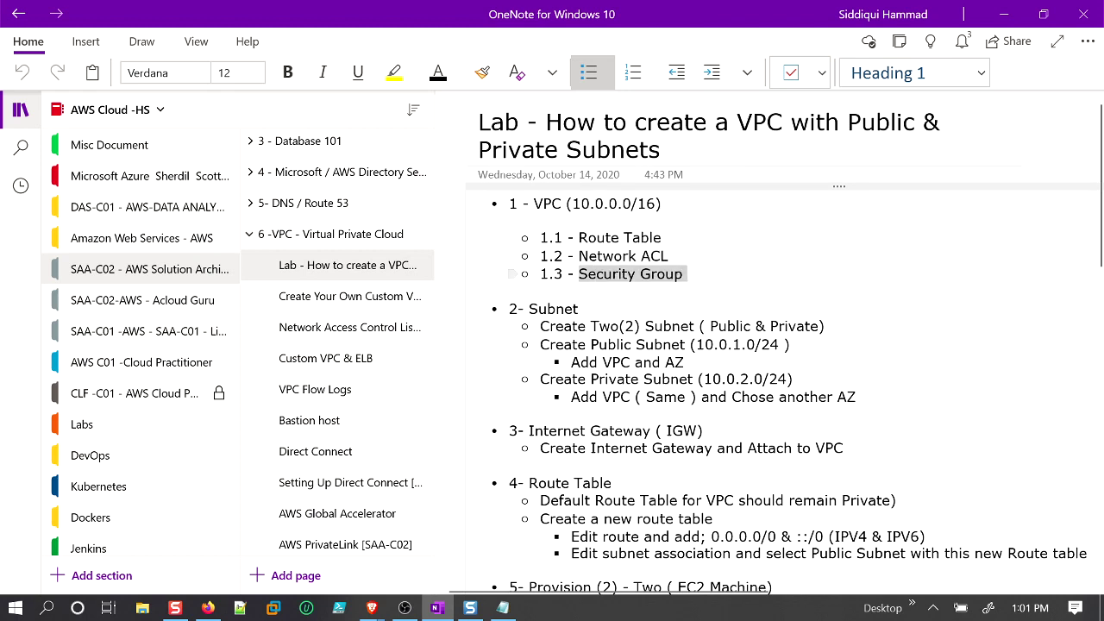
{"action": "left_click_drag", "start_coordinate": [828, 327], "coordinate": [550, 327]}
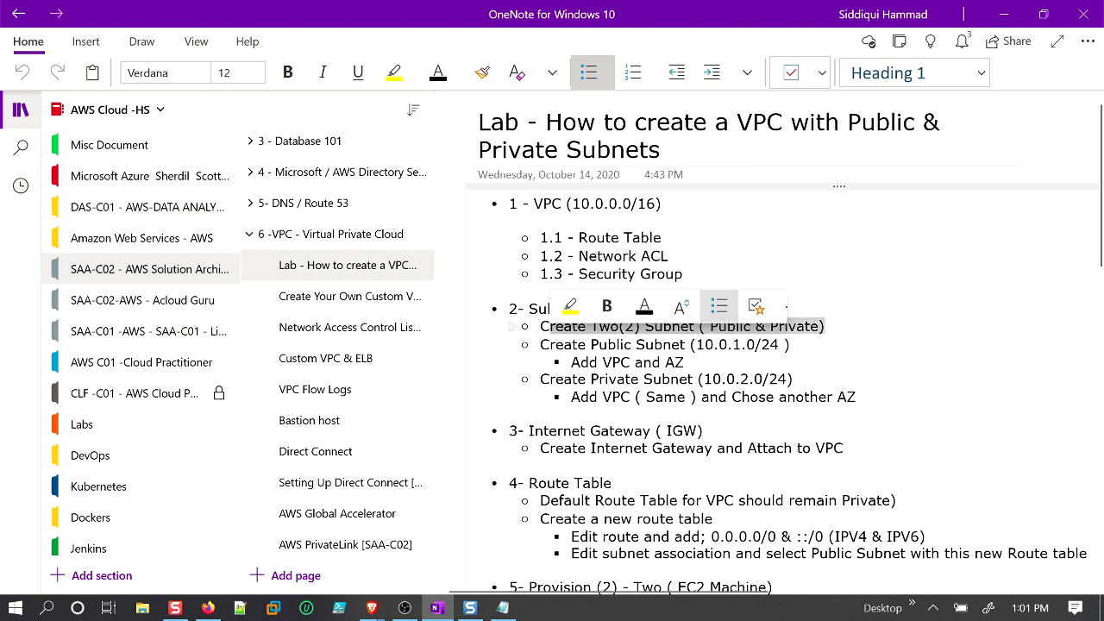
{"action": "scroll", "coordinate": [604, 380], "scroll_direction": "down", "scroll_amount": 2}
{"action": "left_click_drag", "start_coordinate": [843, 355], "coordinate": [590, 354]}
{"action": "left_click_drag", "start_coordinate": [868, 443], "coordinate": [738, 443]}
{"action": "scroll", "coordinate": [739, 444], "scroll_direction": "down", "scroll_amount": 3}
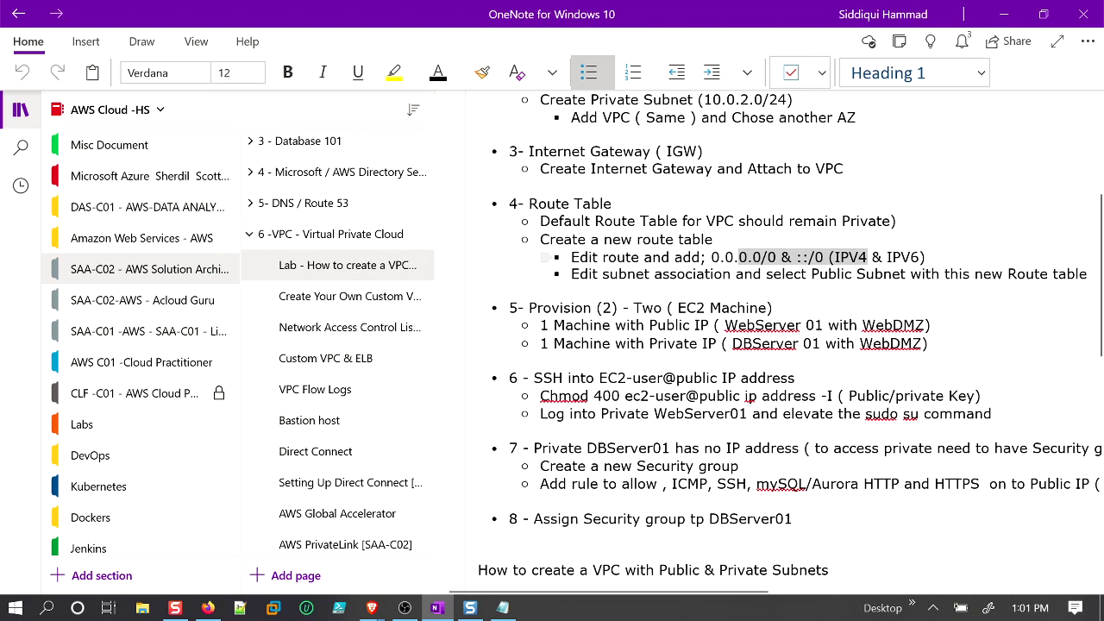
{"action": "left_click_drag", "start_coordinate": [929, 343], "coordinate": [510, 309]}
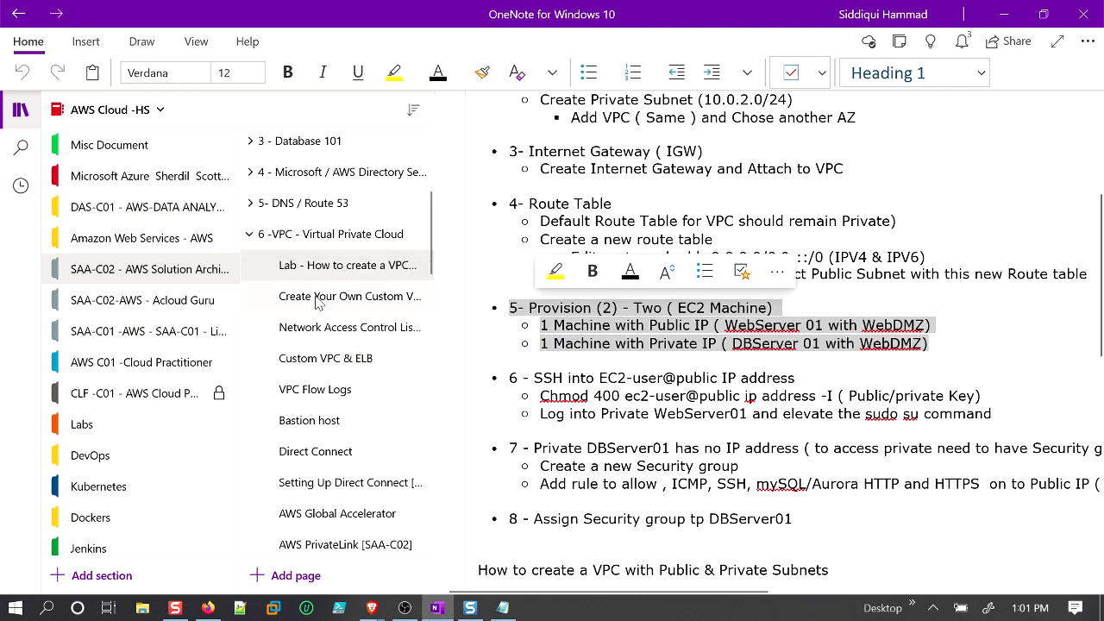
Look over the VPC overview page and examine the VPC and NAT gateway diagrams on the custom VPC page.
{"action": "left_click", "coordinate": [336, 238]}
{"action": "scroll", "coordinate": [527, 257], "scroll_direction": "down", "scroll_amount": 10}
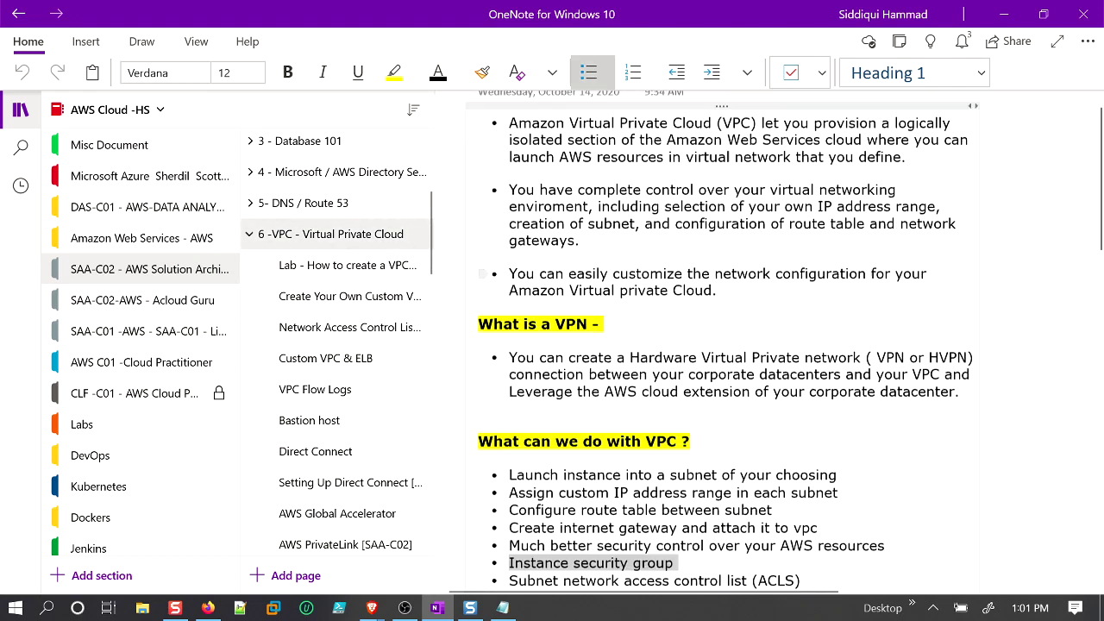
{"action": "left_click", "coordinate": [315, 274]}
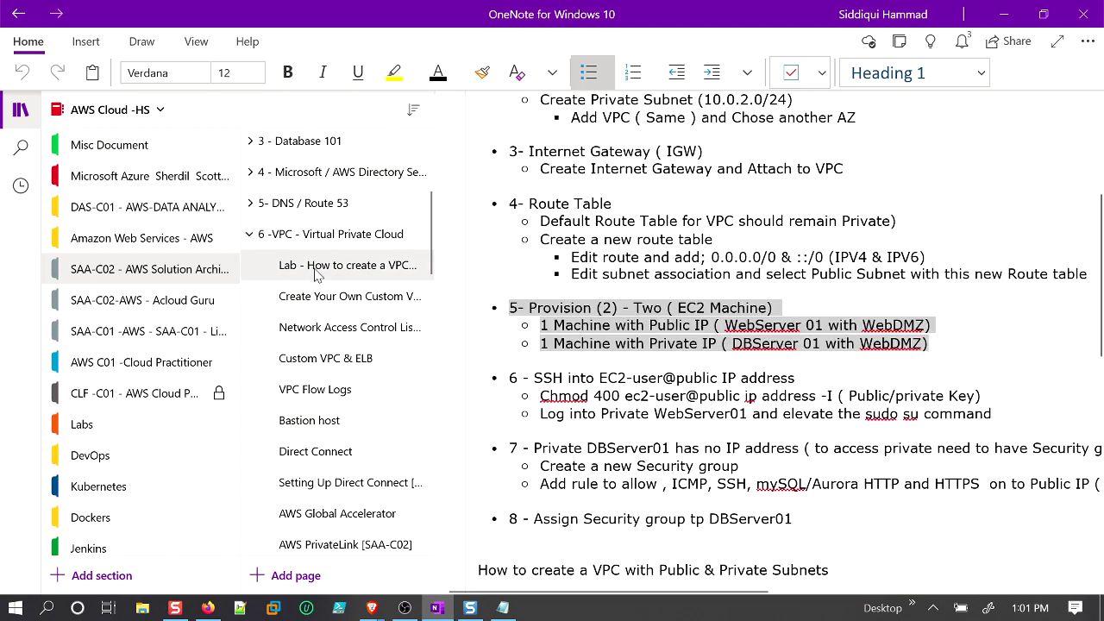
{"action": "left_click", "coordinate": [321, 296]}
{"action": "scroll", "coordinate": [736, 345], "scroll_direction": "down", "scroll_amount": 3}
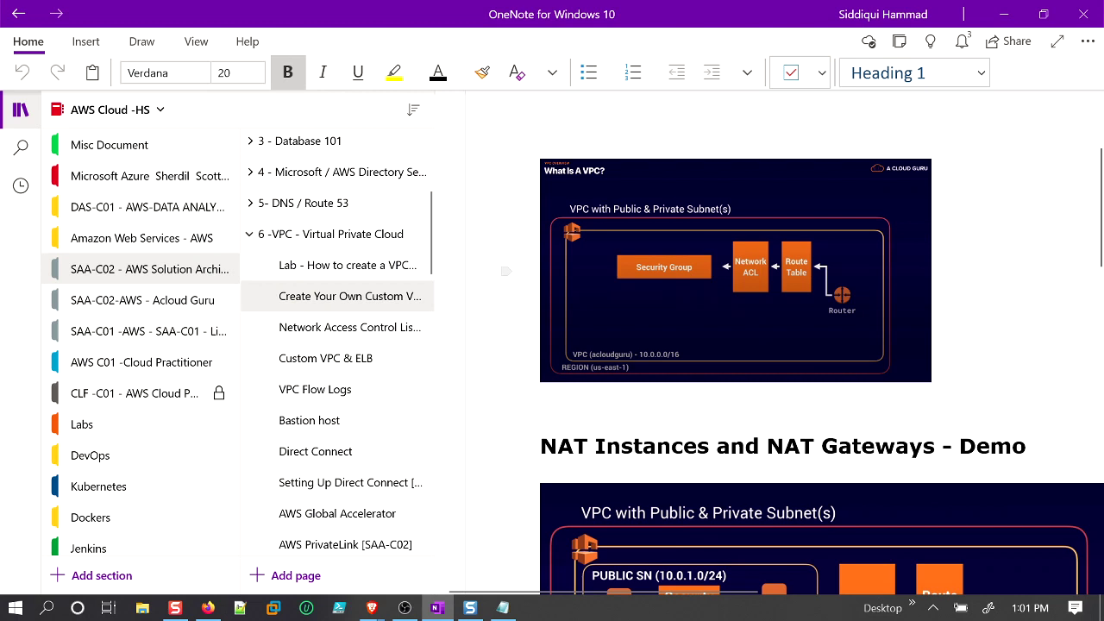
{"action": "scroll", "coordinate": [802, 345], "scroll_direction": "down", "scroll_amount": 3}
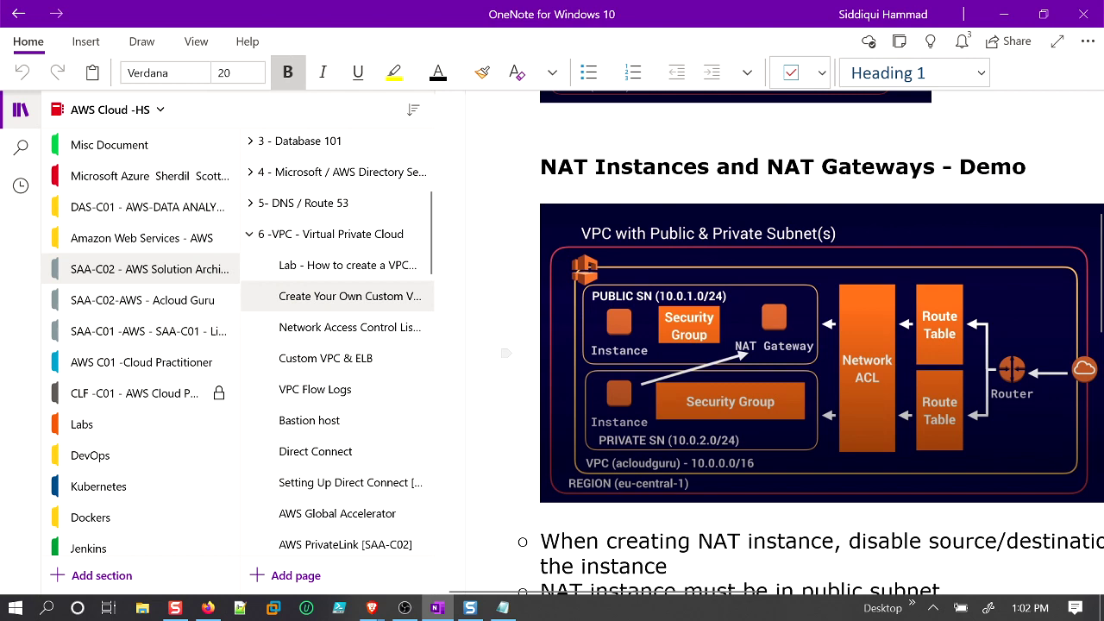
{"action": "left_click", "coordinate": [604, 488]}
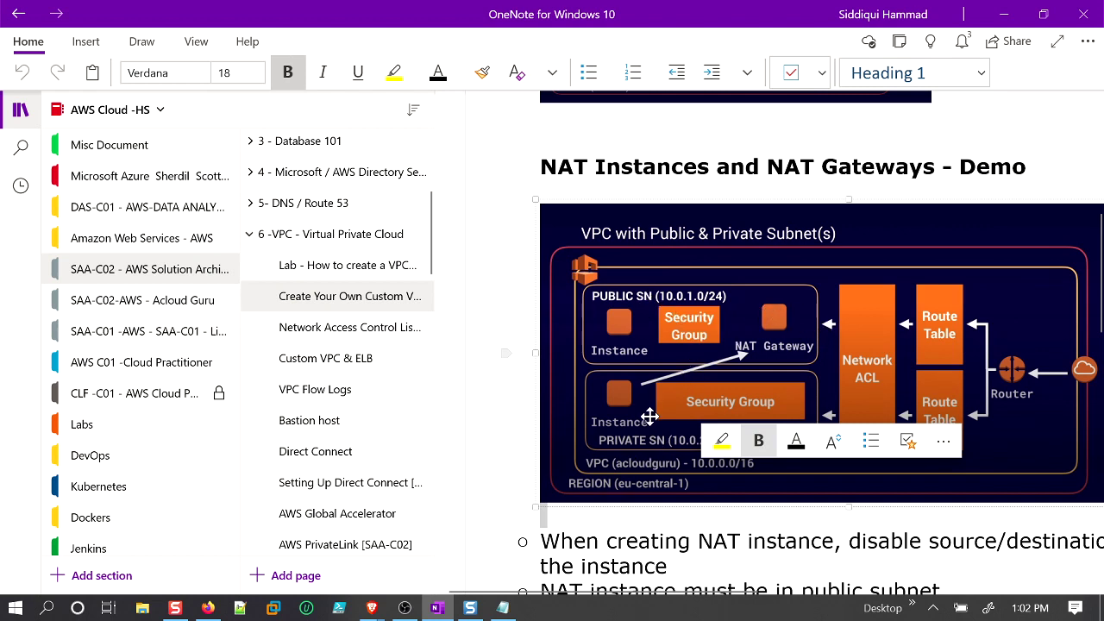
{"action": "left_click", "coordinate": [690, 516]}
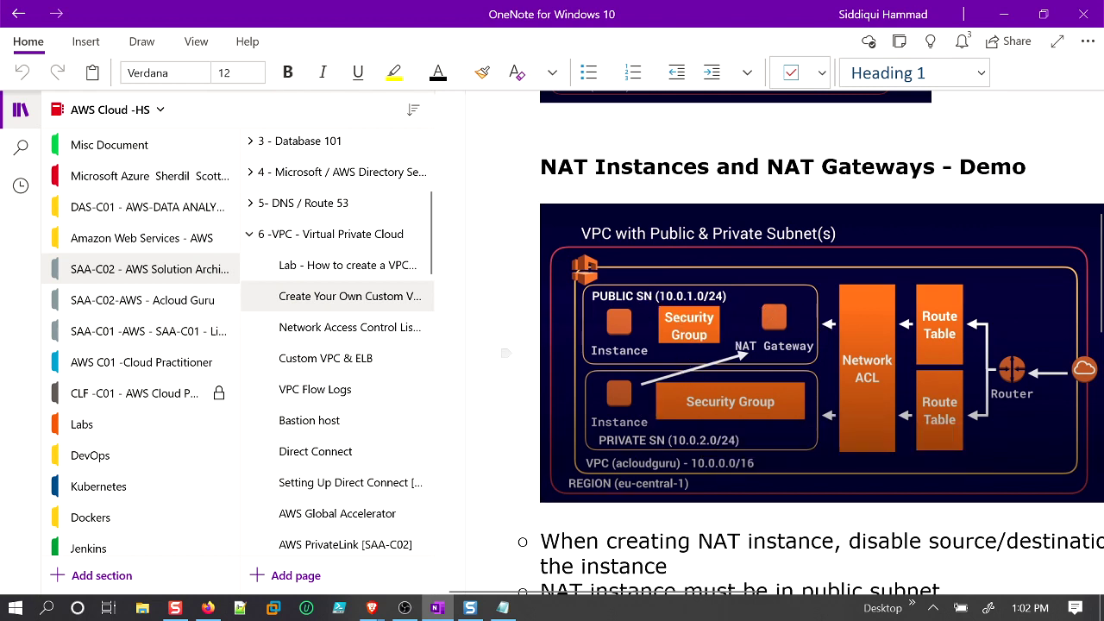
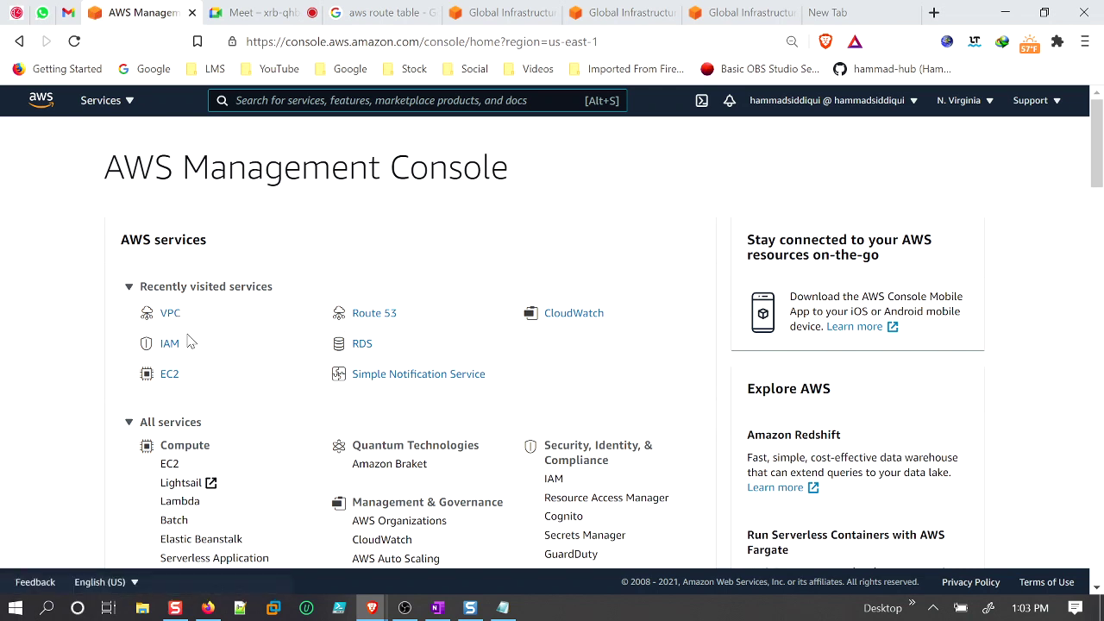
In the AWS console, open the EC2 service's running instances and start launching a new instance.
{"action": "left_click", "coordinate": [325, 95]}
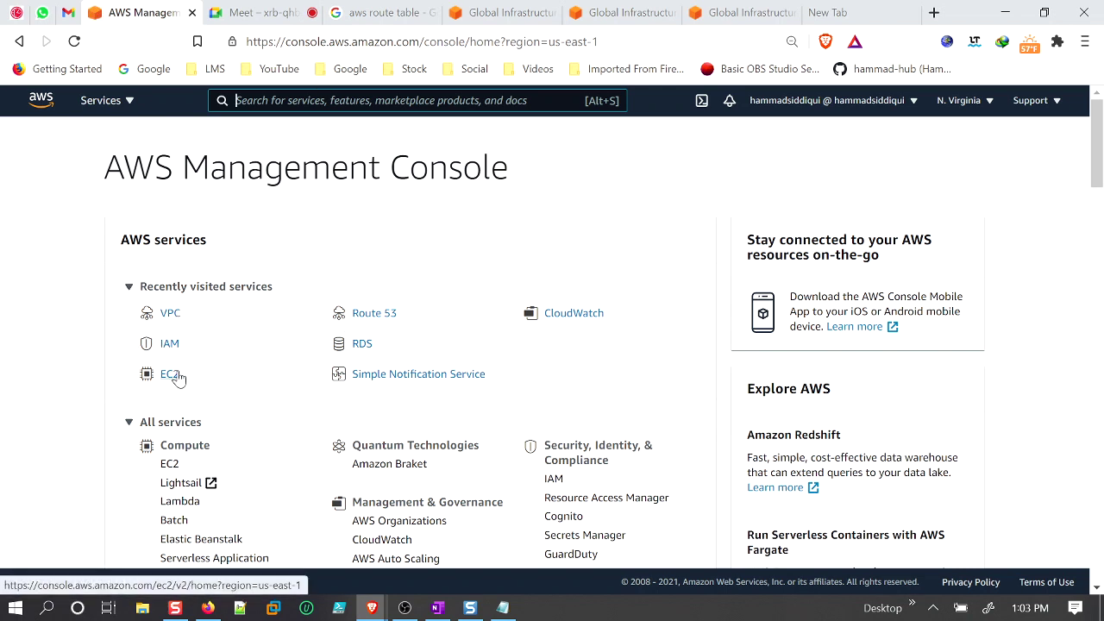
{"action": "left_click", "coordinate": [177, 378]}
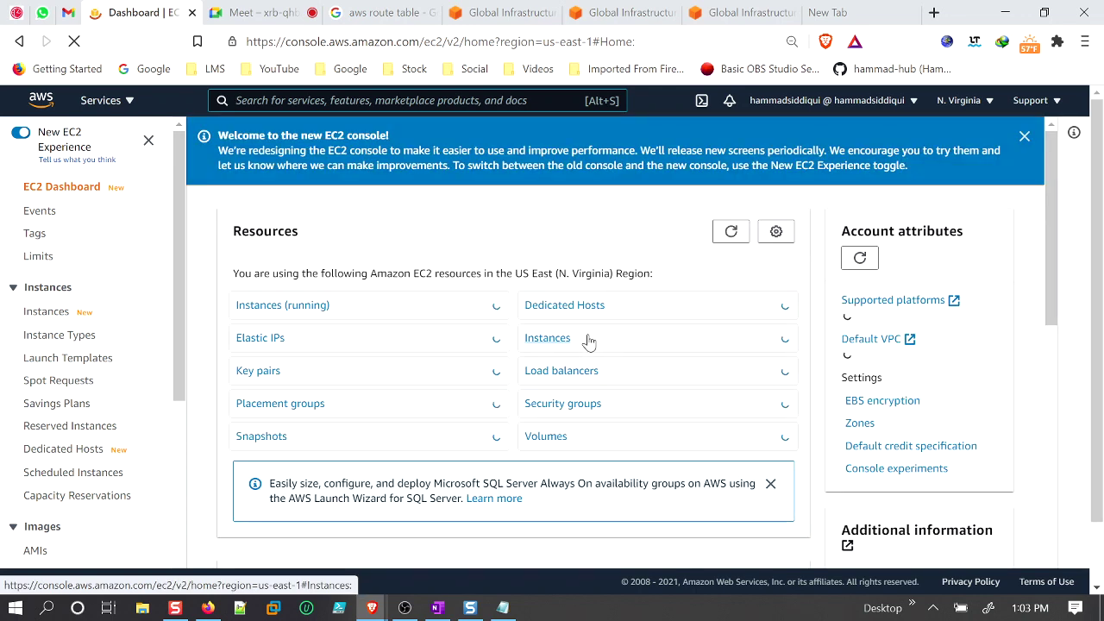
{"action": "left_click", "coordinate": [289, 306]}
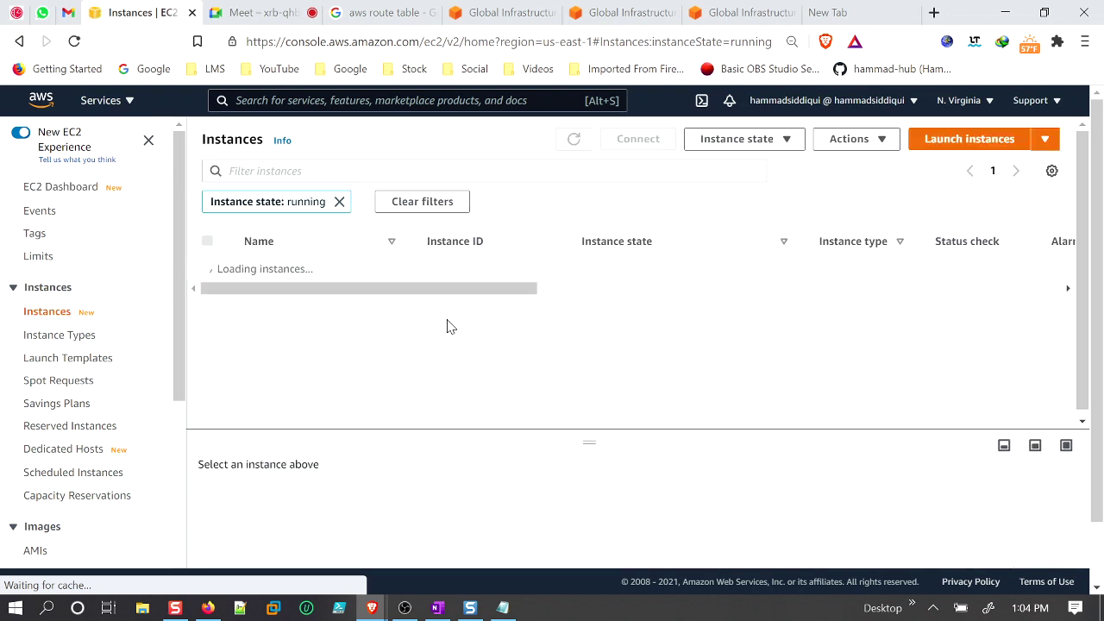
{"action": "left_click", "coordinate": [986, 143]}
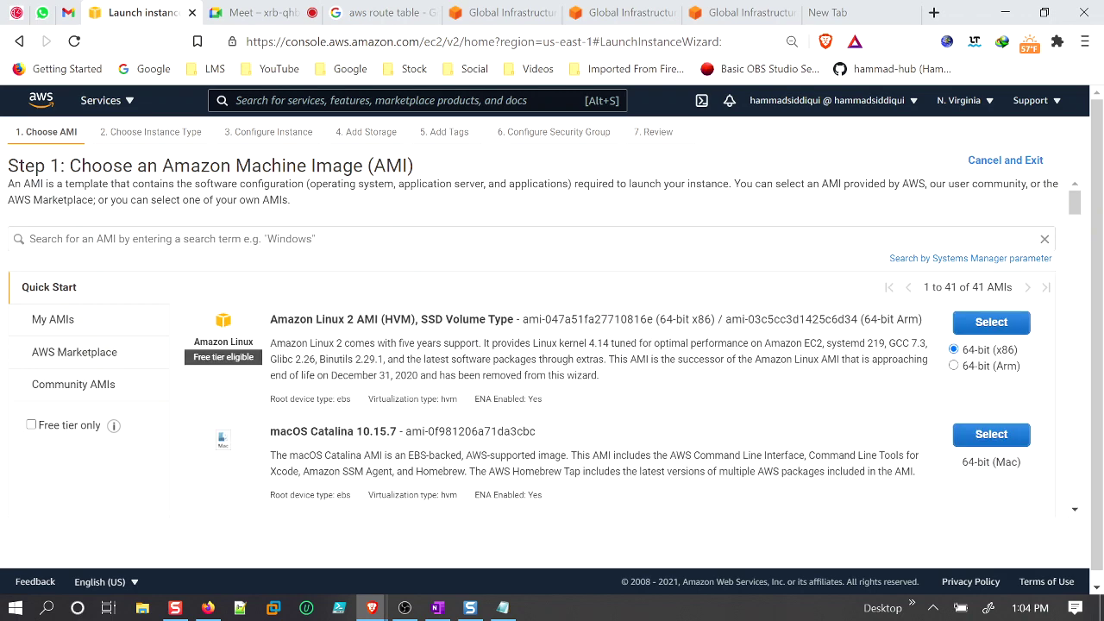
Restrict the Amazon Machine Image list to free tier only and look through the available images.
{"action": "scroll", "coordinate": [513, 363], "scroll_direction": "down", "scroll_amount": 5}
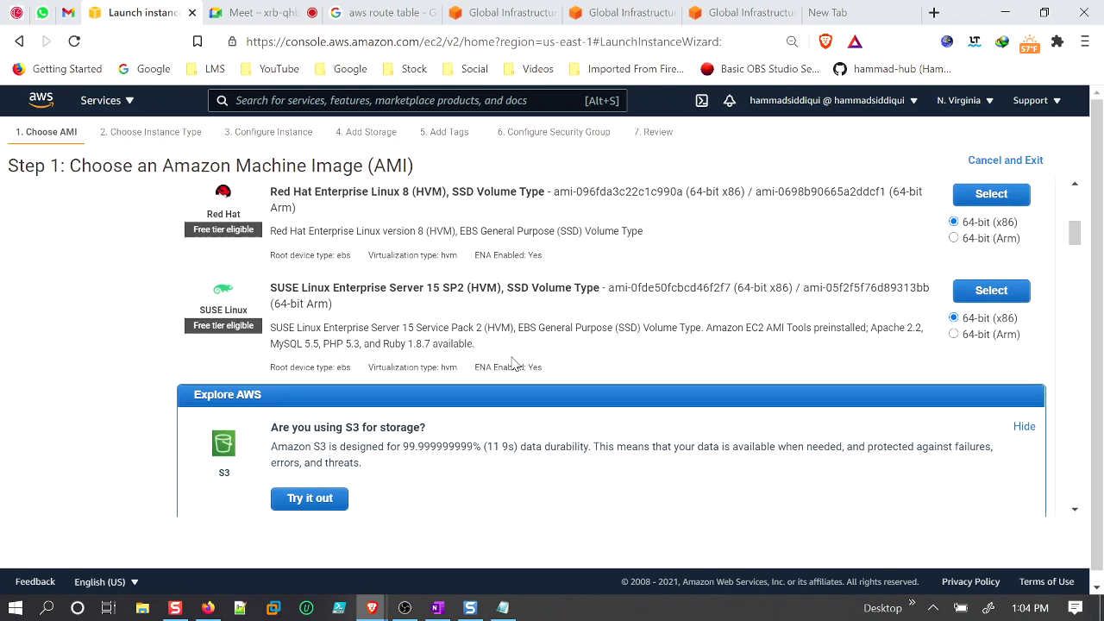
{"action": "scroll", "coordinate": [512, 362], "scroll_direction": "down", "scroll_amount": 3}
{"action": "scroll", "coordinate": [505, 354], "scroll_direction": "up", "scroll_amount": 6}
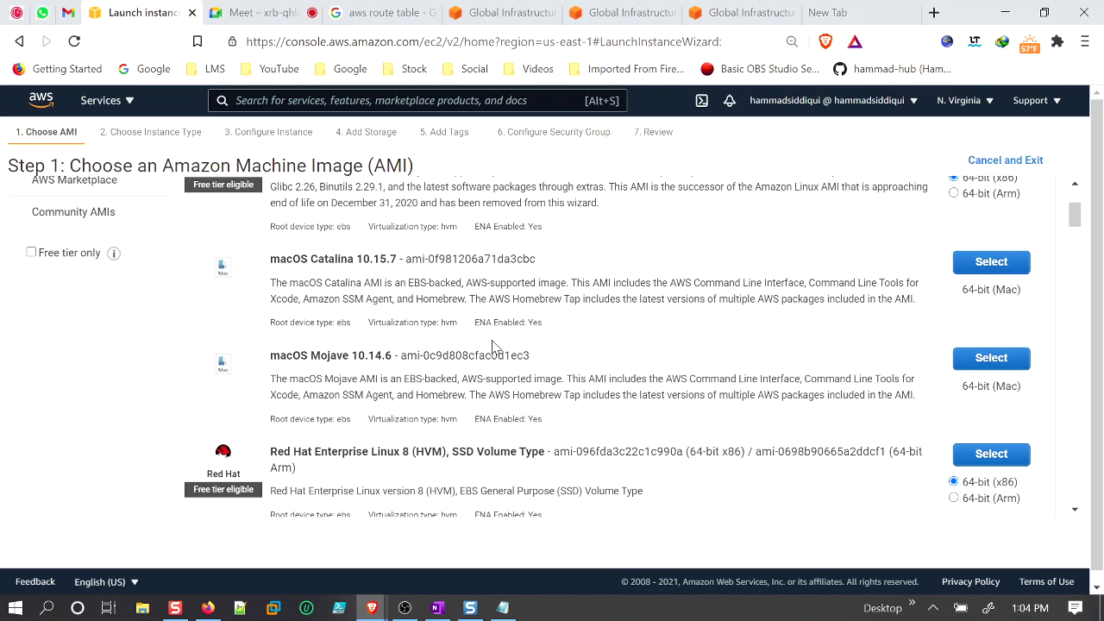
{"action": "left_click", "coordinate": [31, 253]}
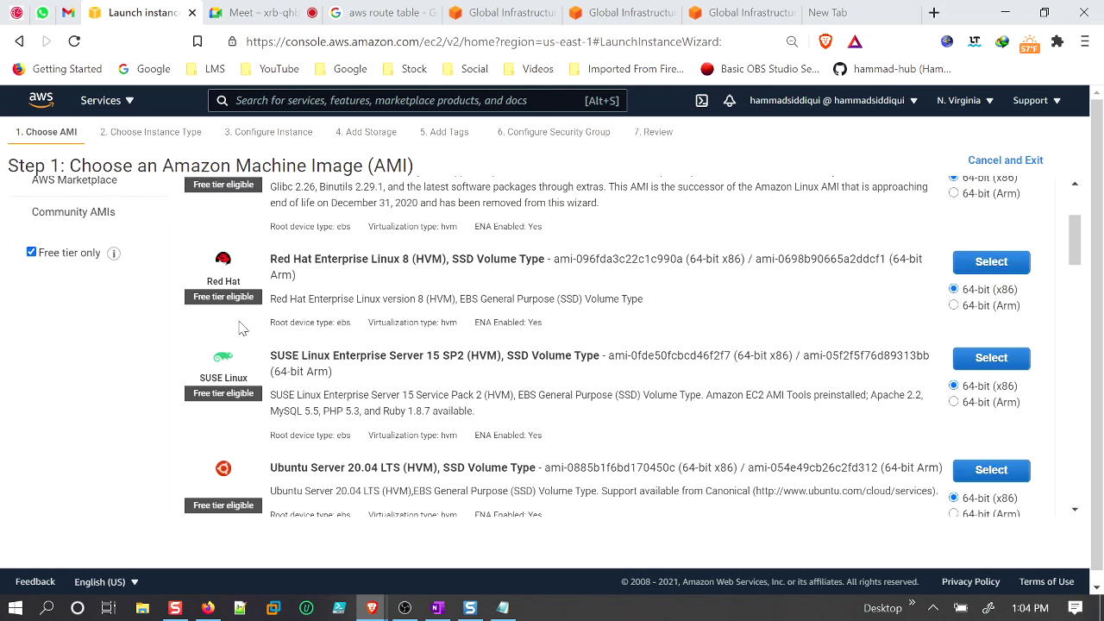
{"action": "scroll", "coordinate": [382, 291], "scroll_direction": "down", "scroll_amount": 2}
{"action": "scroll", "coordinate": [384, 294], "scroll_direction": "up", "scroll_amount": 4}
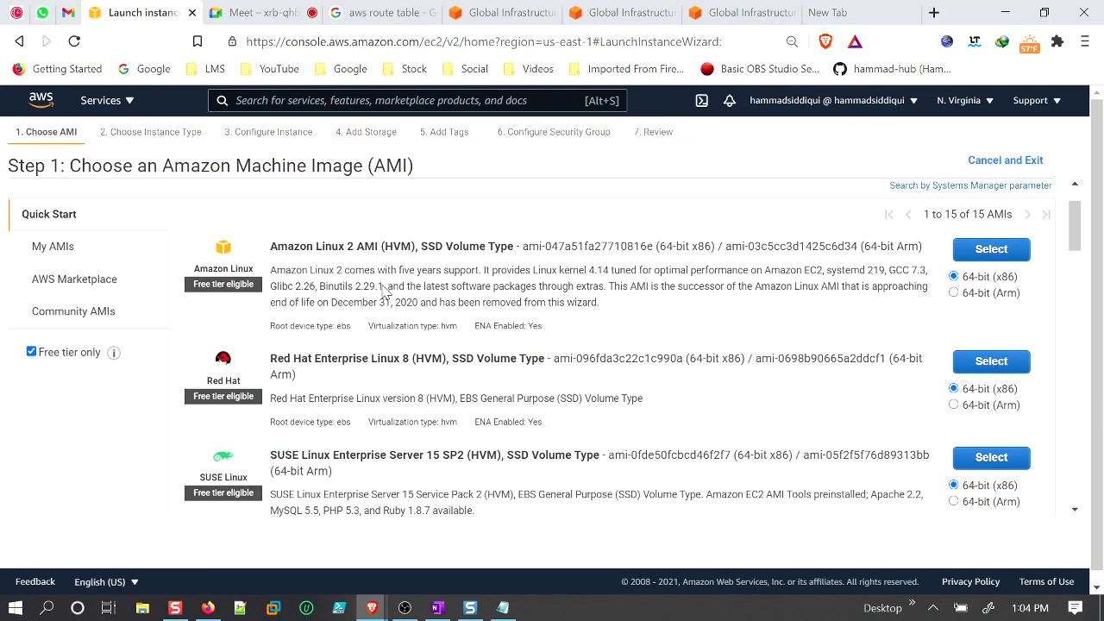
Choose the Microsoft Windows Server 2016 Base image as the AMI for the new instance.
{"action": "scroll", "coordinate": [384, 290], "scroll_direction": "up", "scroll_amount": 2}
{"action": "scroll", "coordinate": [397, 345], "scroll_direction": "down", "scroll_amount": 8}
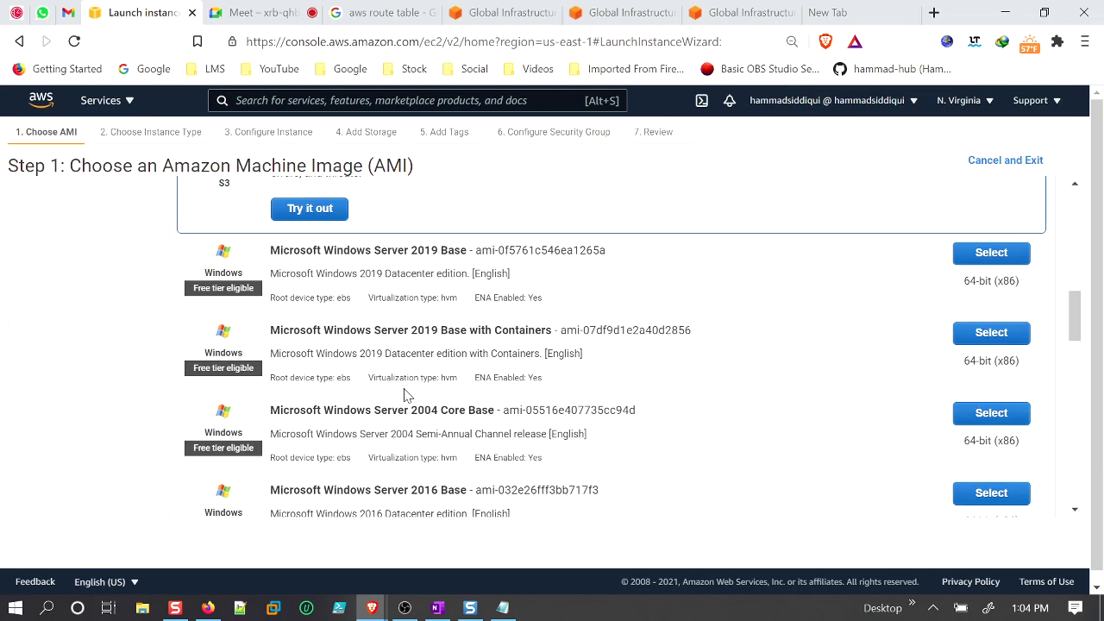
{"action": "scroll", "coordinate": [690, 296], "scroll_direction": "down", "scroll_amount": 2}
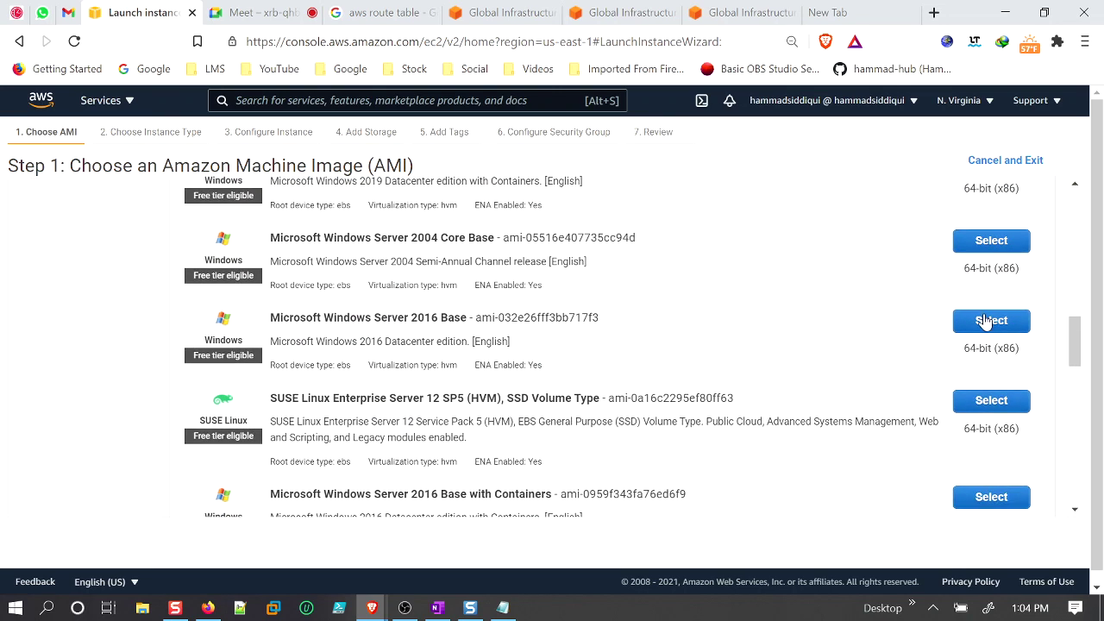
{"action": "left_click", "coordinate": [987, 321]}
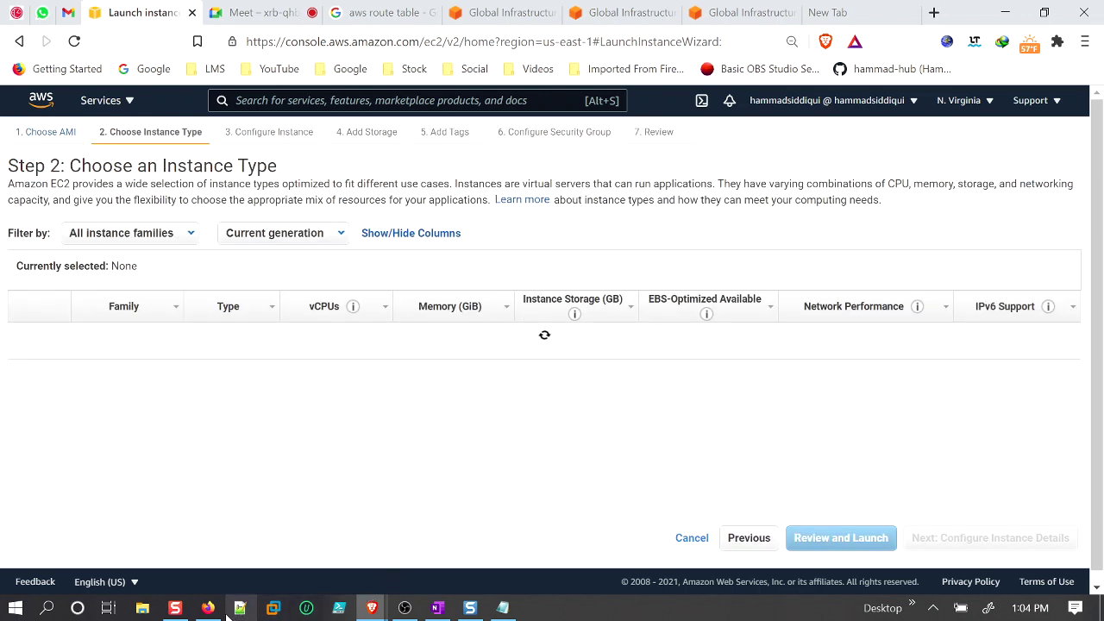
Switch to OneNote, look through the 2 -AWS EC2 pages from the first launch lab to Encrypted Root Device Volumes, and return to the browser.
{"action": "left_click", "coordinate": [437, 609]}
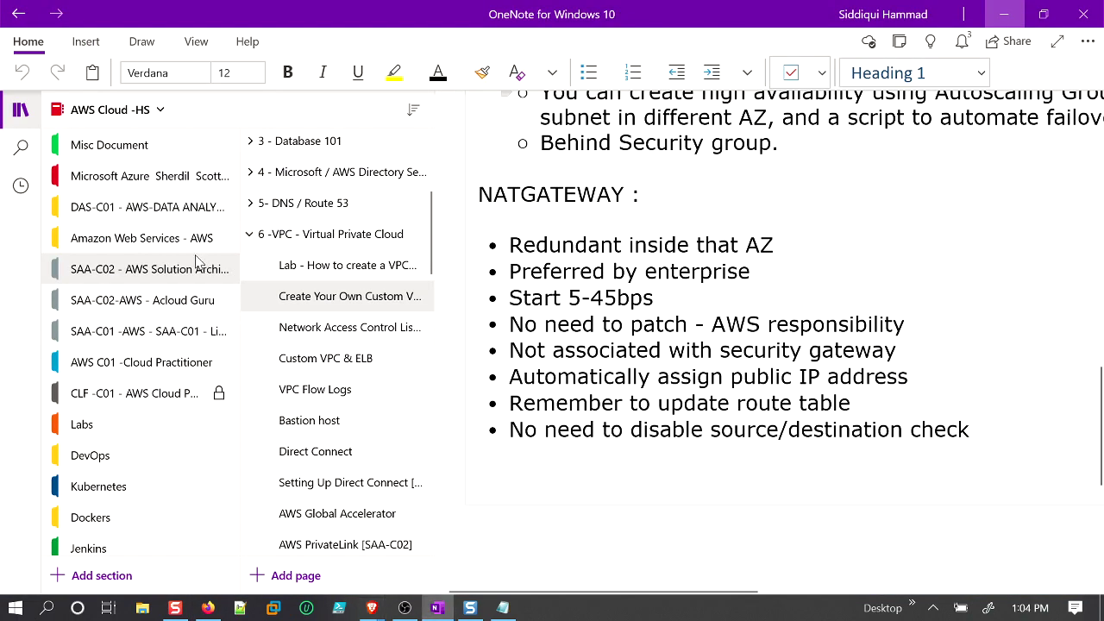
{"action": "scroll", "coordinate": [315, 295], "scroll_direction": "up", "scroll_amount": 5}
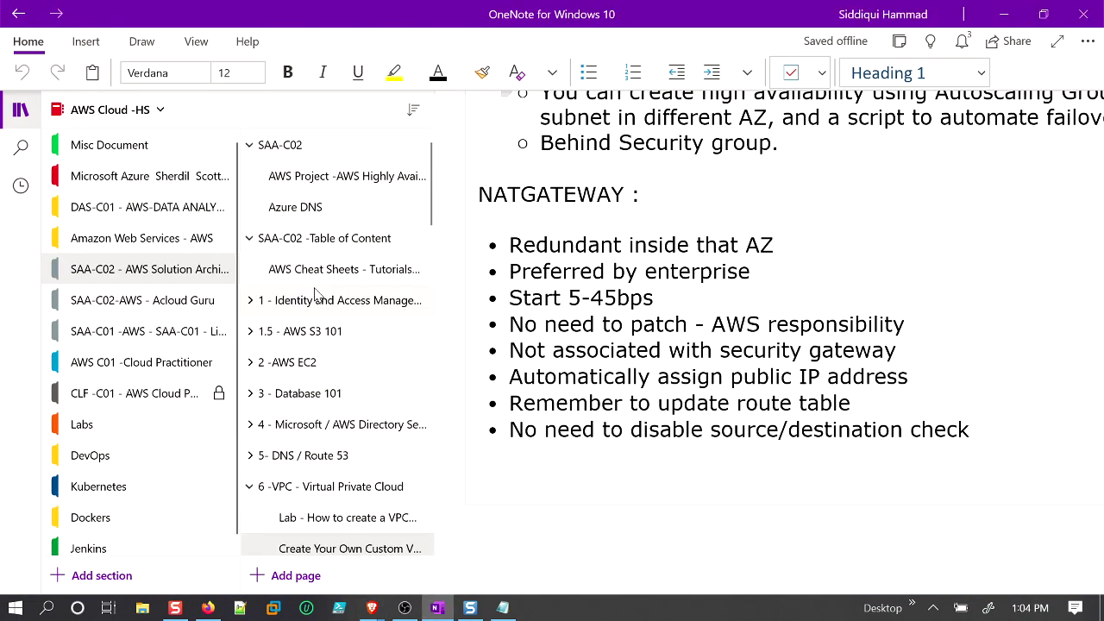
{"action": "left_click", "coordinate": [251, 363]}
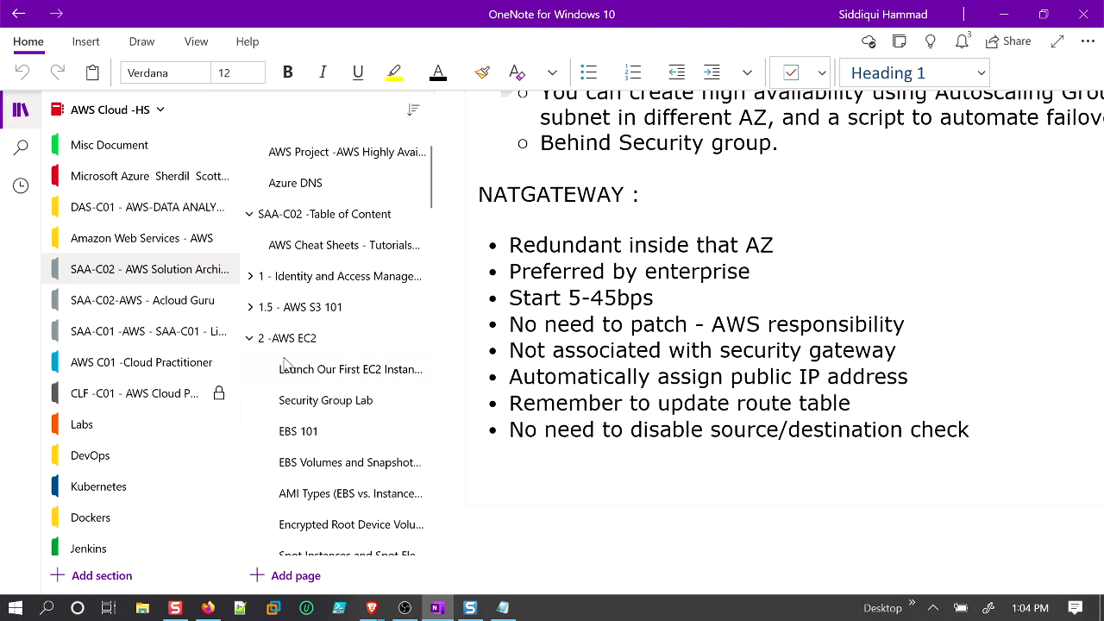
{"action": "scroll", "coordinate": [284, 363], "scroll_direction": "down", "scroll_amount": 3}
{"action": "left_click", "coordinate": [335, 215]}
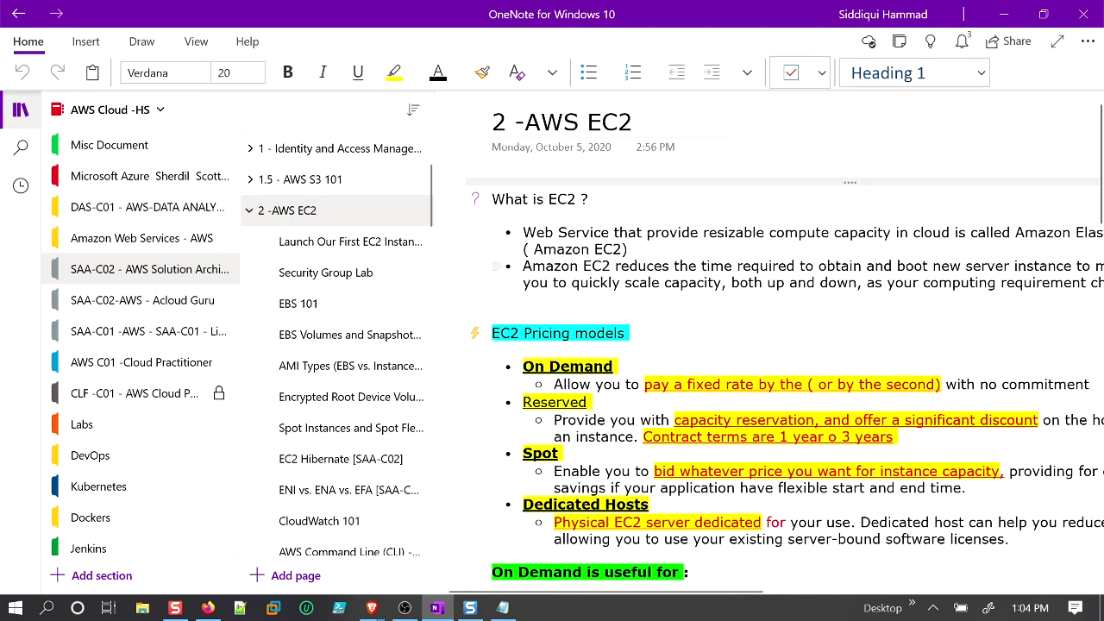
{"action": "left_click", "coordinate": [341, 247]}
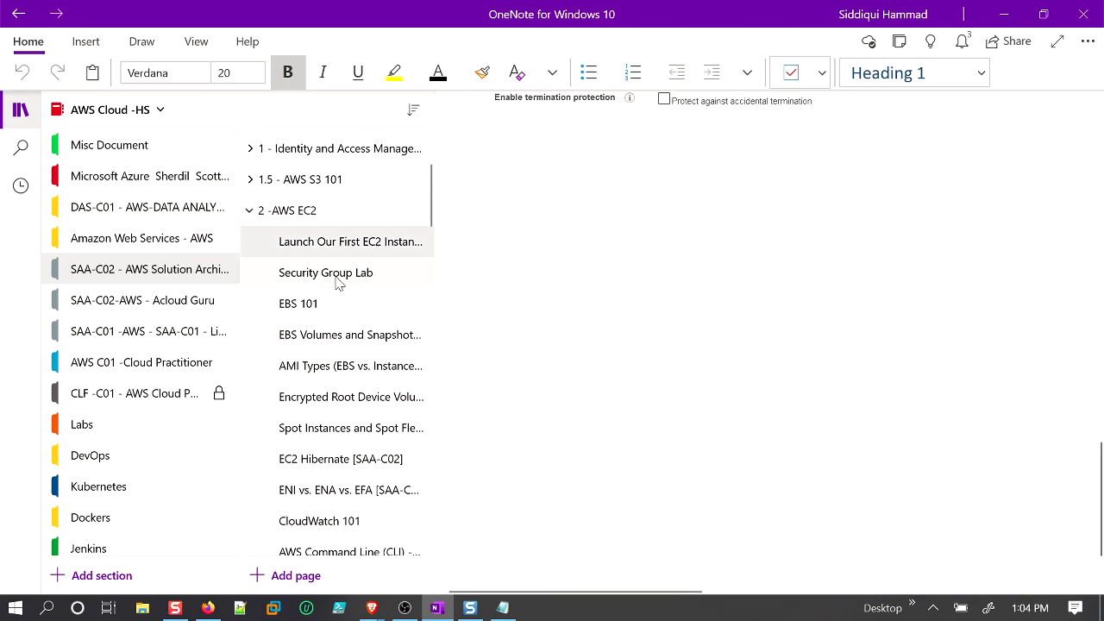
{"action": "left_click", "coordinate": [339, 277]}
{"action": "left_click", "coordinate": [324, 305]}
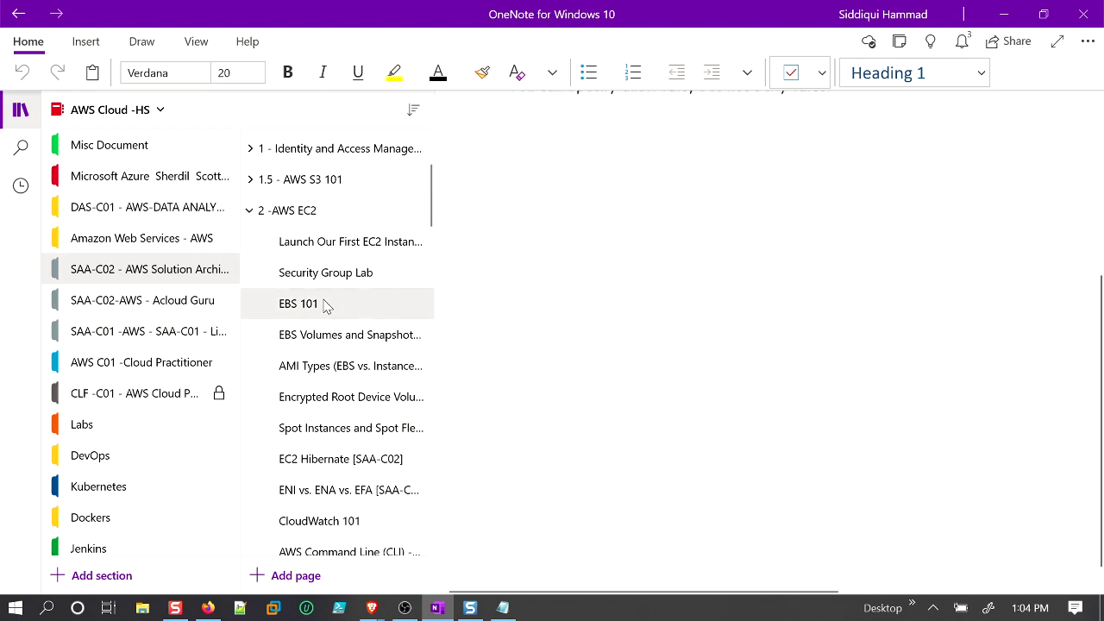
{"action": "left_click", "coordinate": [340, 335]}
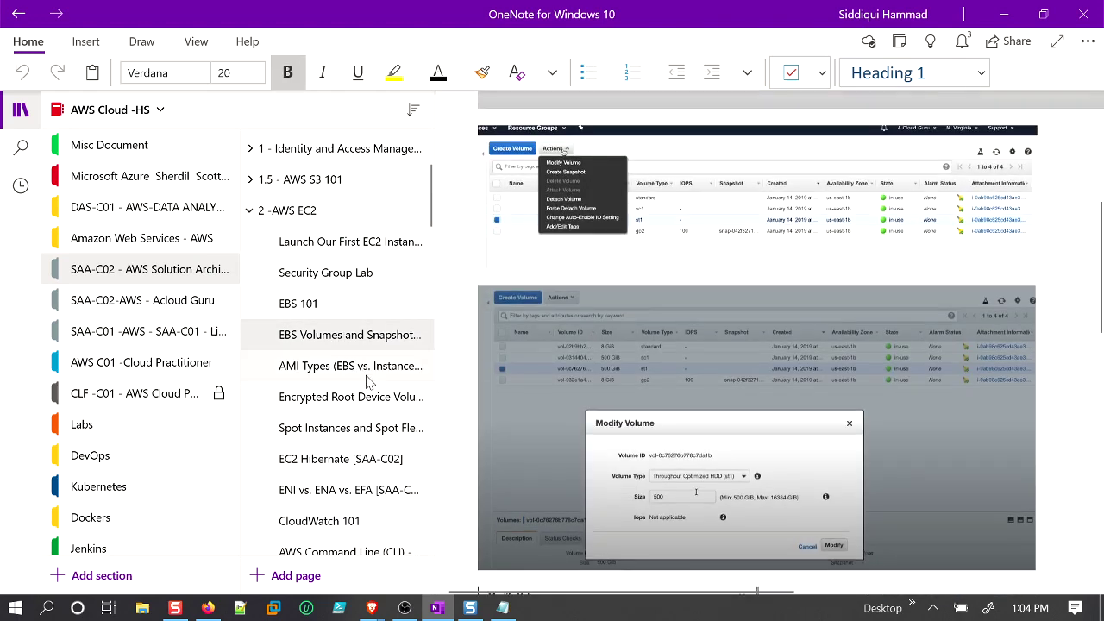
{"action": "left_click", "coordinate": [360, 374]}
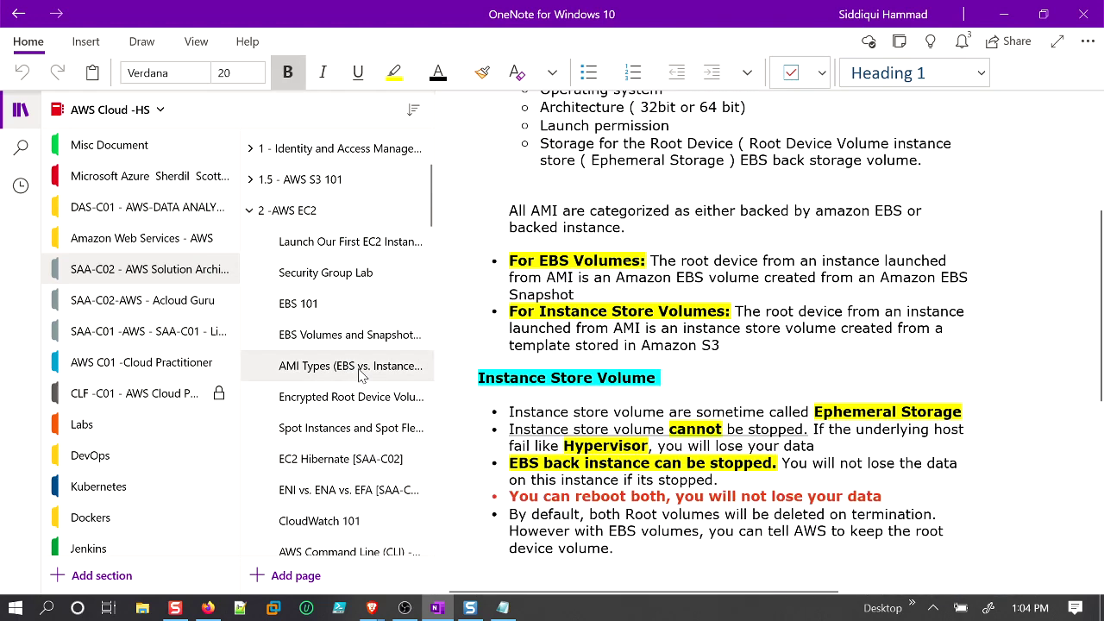
{"action": "left_click", "coordinate": [368, 397]}
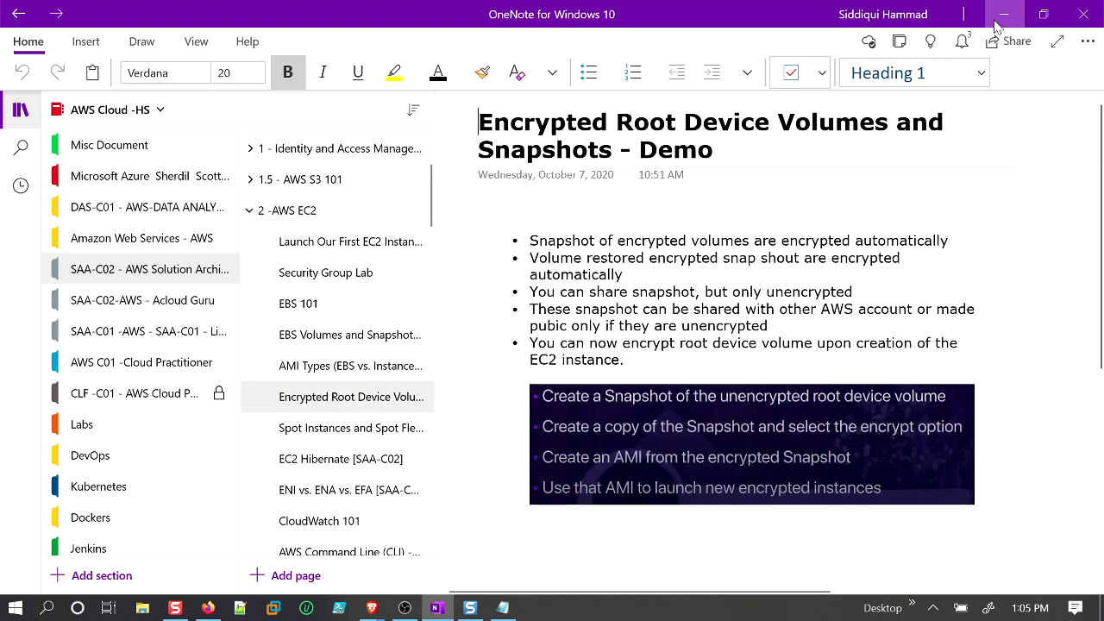
{"action": "left_click", "coordinate": [998, 19]}
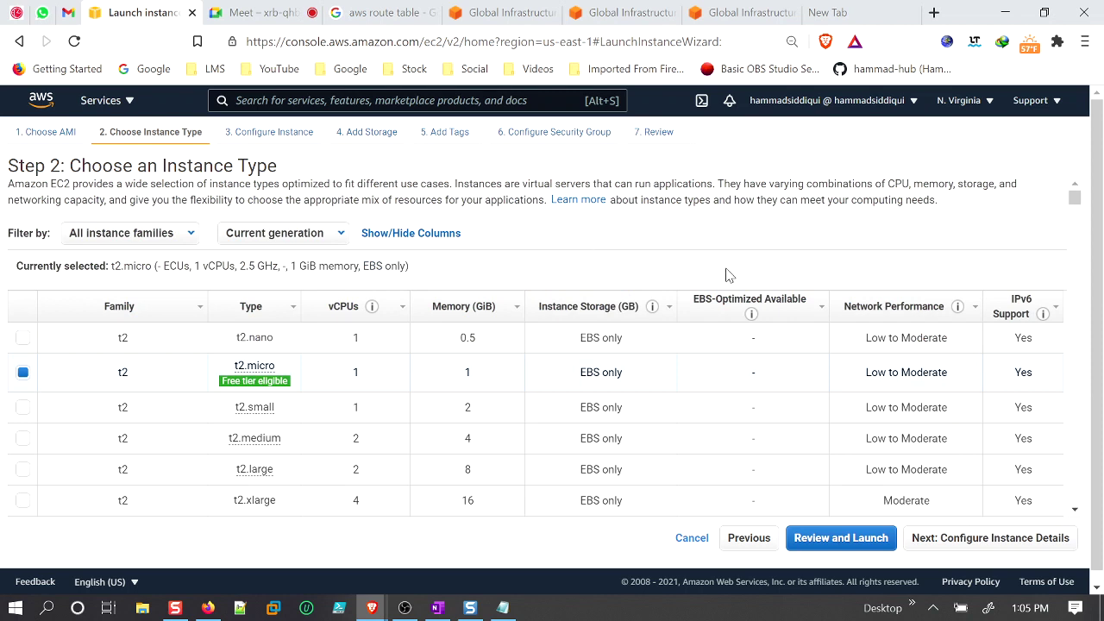
Keep the t2.micro type and, in the instance details, assign the non-default VPC and its public subnet in us-east-1a.
{"action": "left_click_drag", "start_coordinate": [483, 241], "coordinate": [365, 229]}
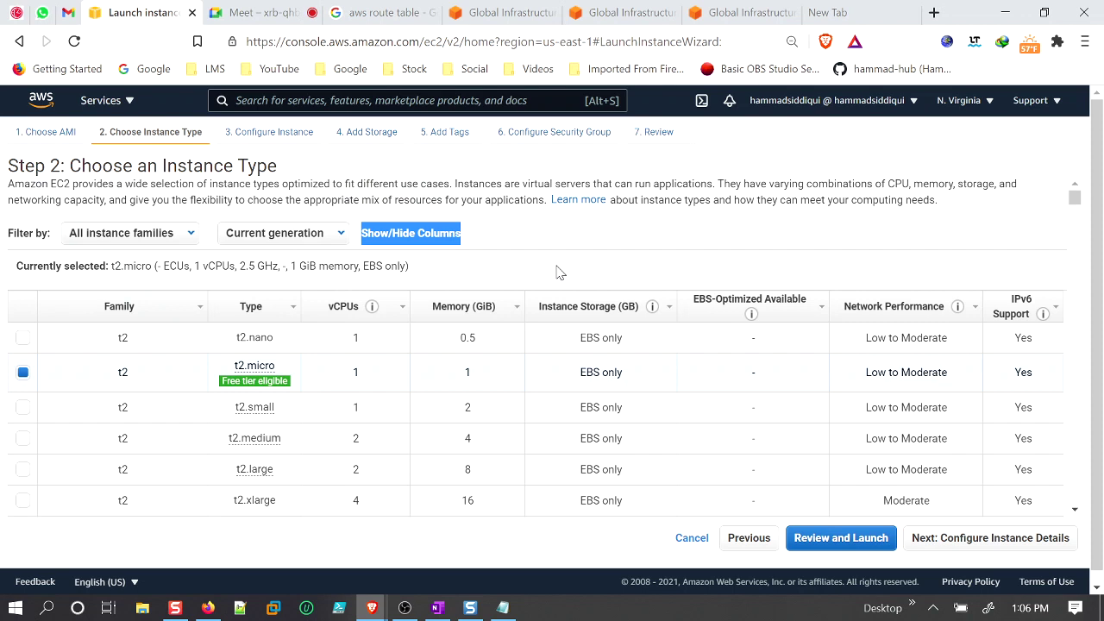
{"action": "left_click", "coordinate": [980, 538]}
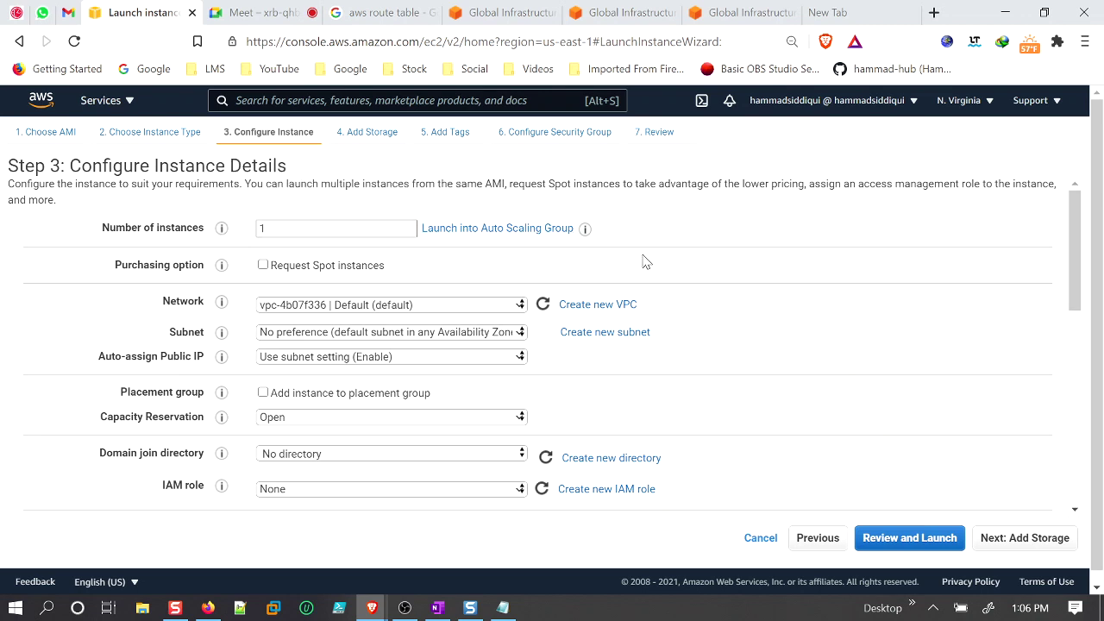
{"action": "left_click", "coordinate": [477, 299]}
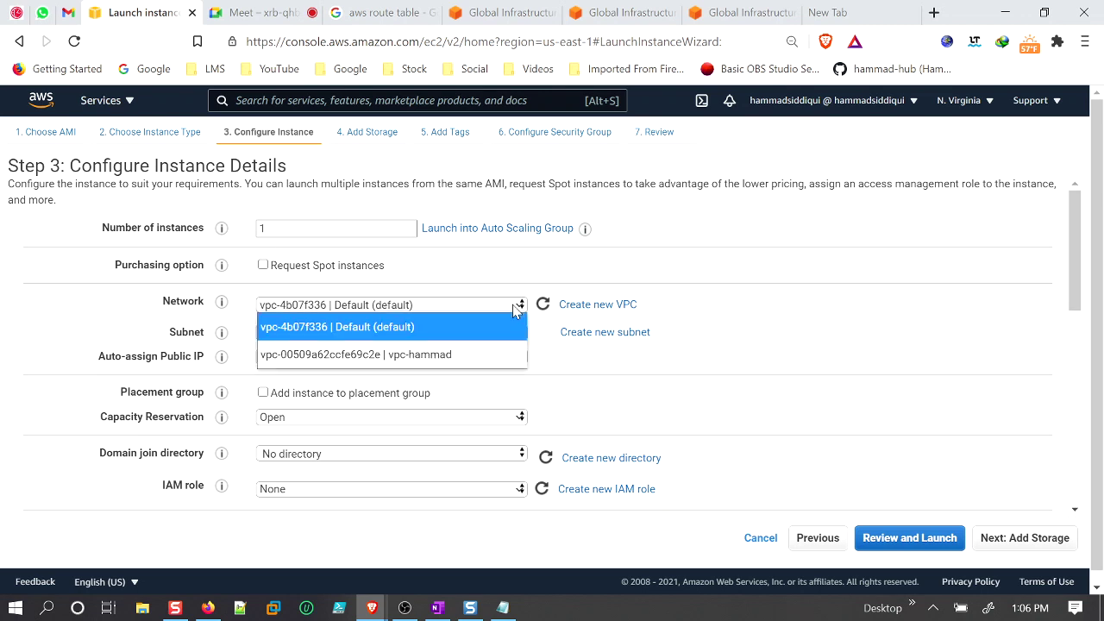
{"action": "left_click", "coordinate": [415, 354]}
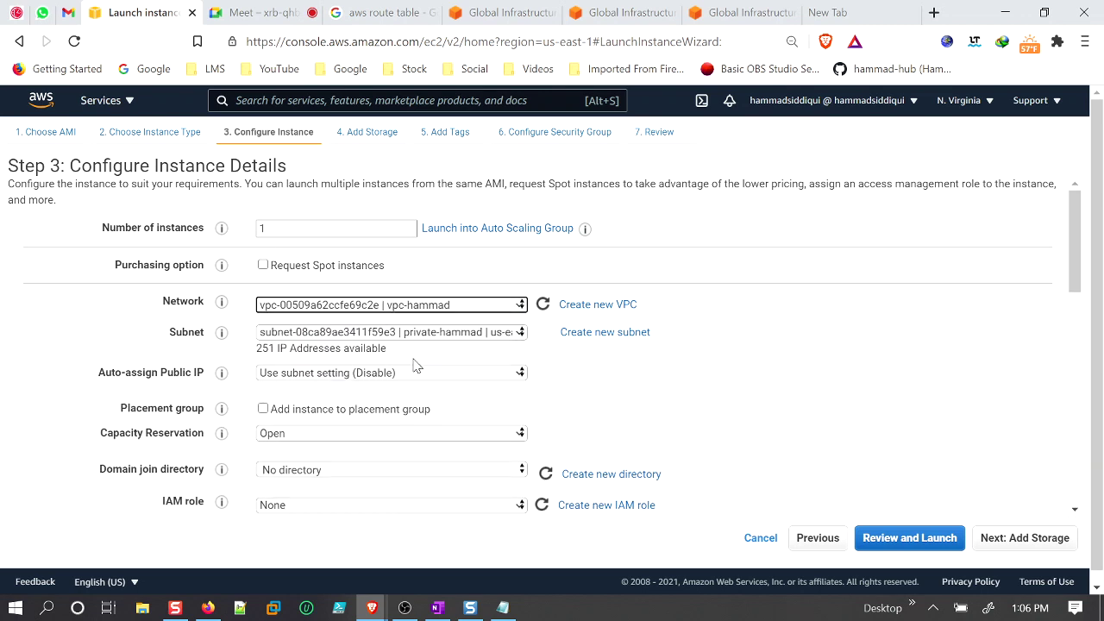
{"action": "left_click", "coordinate": [425, 338]}
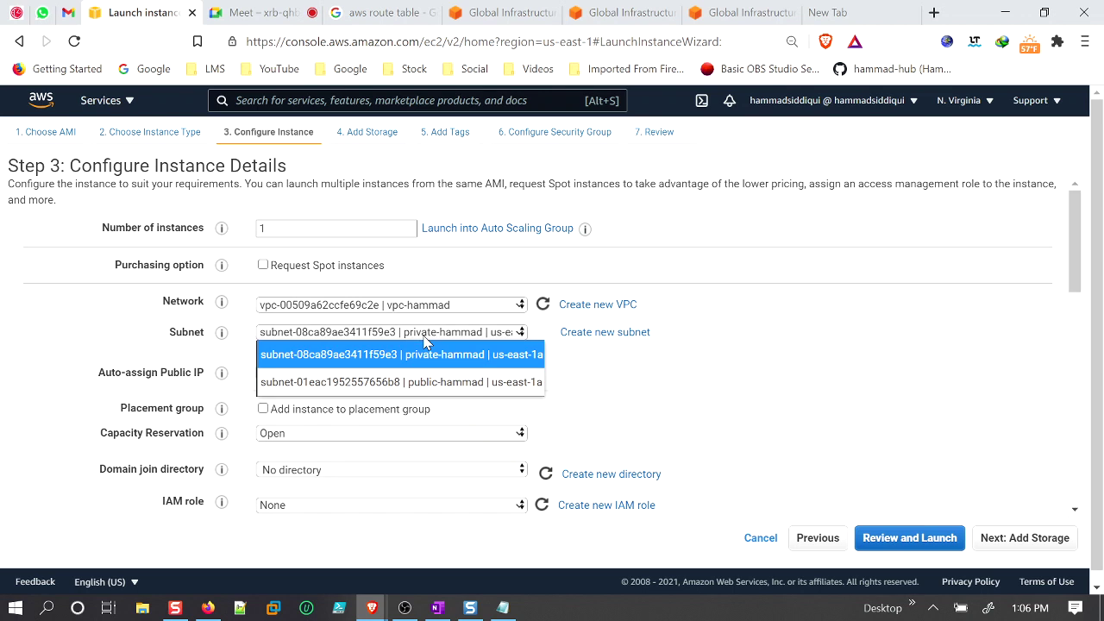
{"action": "left_click", "coordinate": [432, 384]}
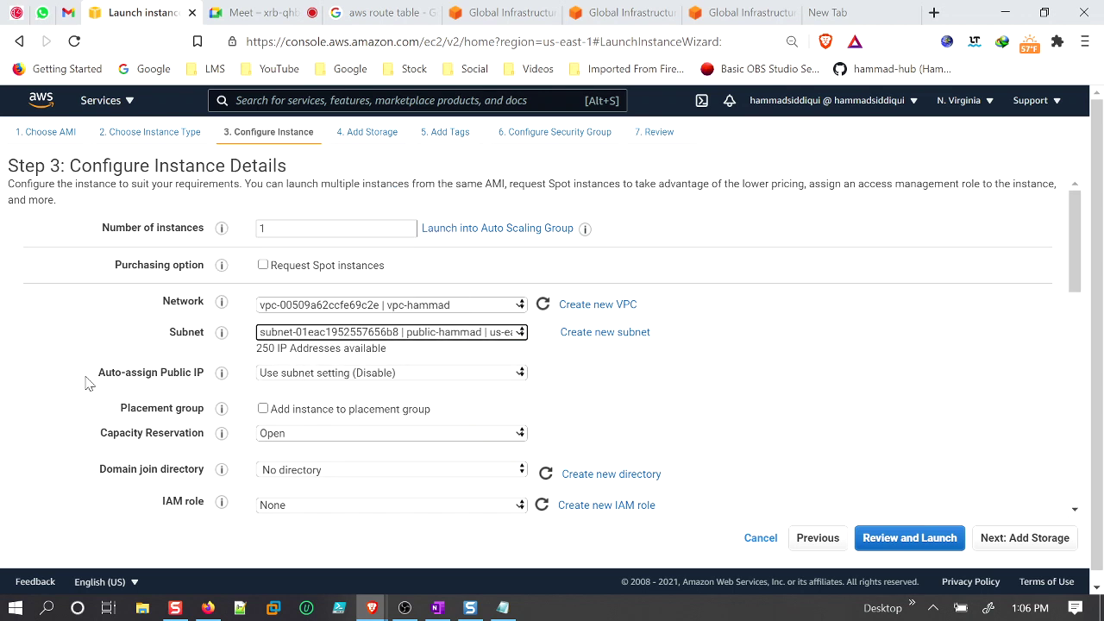
Set Auto-assign Public IP to Enable for the instance.
{"action": "left_click_drag", "start_coordinate": [96, 373], "coordinate": [204, 373]}
{"action": "left_click", "coordinate": [394, 373]}
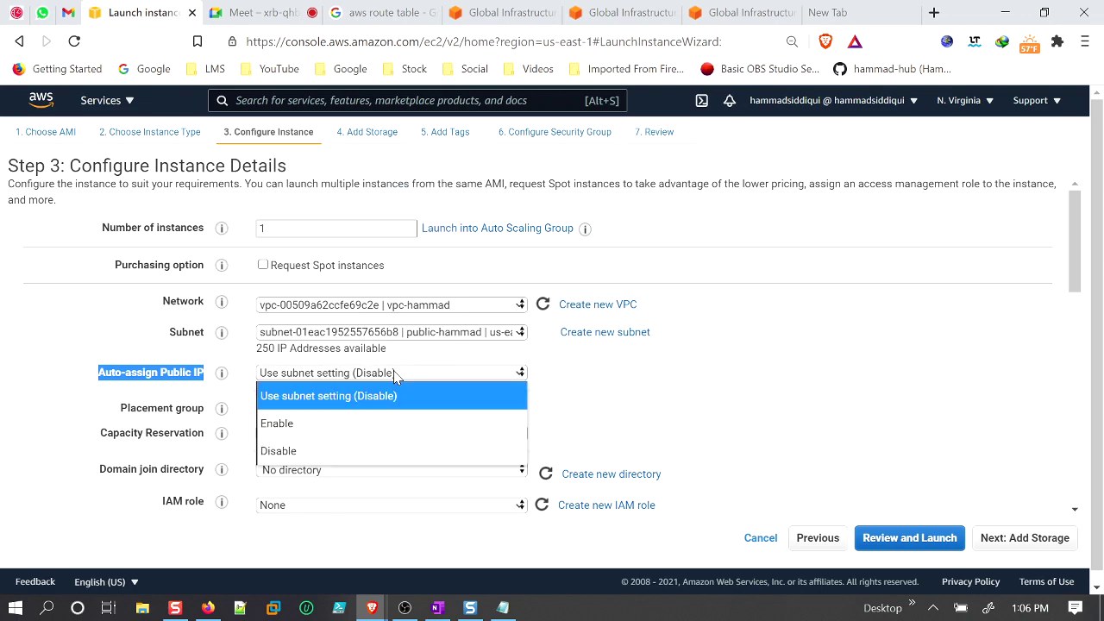
{"action": "left_click", "coordinate": [387, 422]}
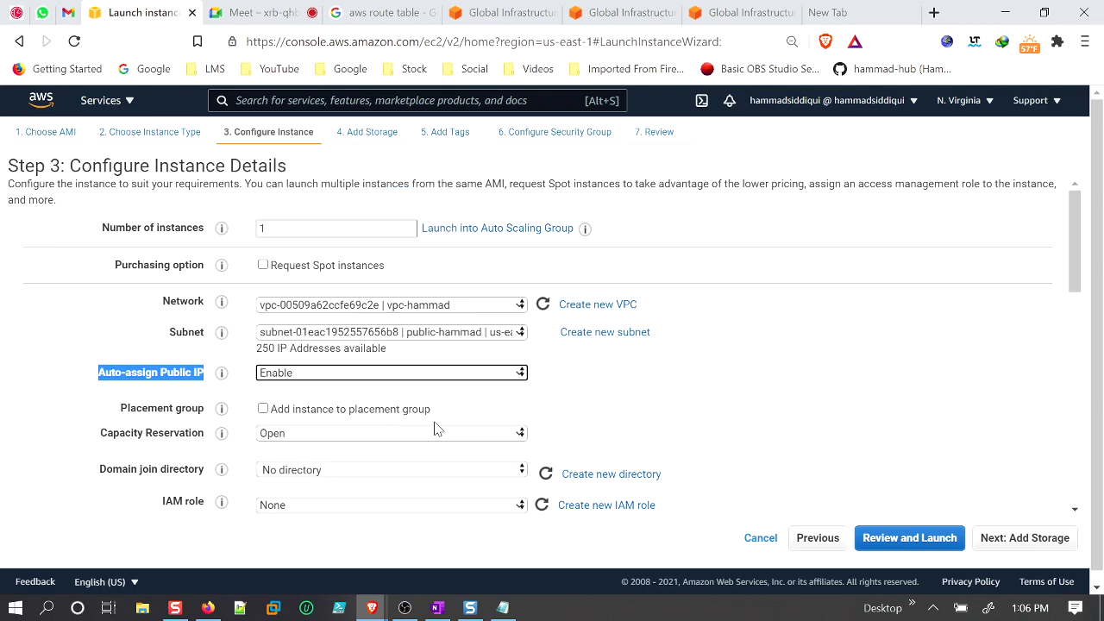
Leave the optional user data empty, continue to the Add Storage step and review its free tier storage note.
{"action": "scroll", "coordinate": [595, 423], "scroll_direction": "down", "scroll_amount": 1}
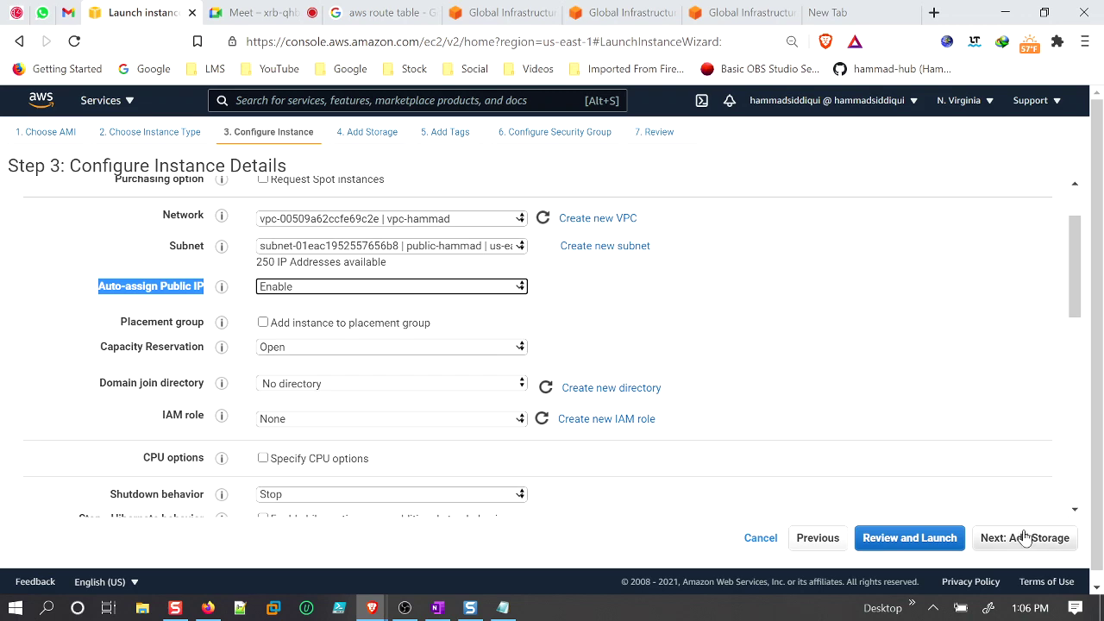
{"action": "scroll", "coordinate": [987, 477], "scroll_direction": "down", "scroll_amount": 8}
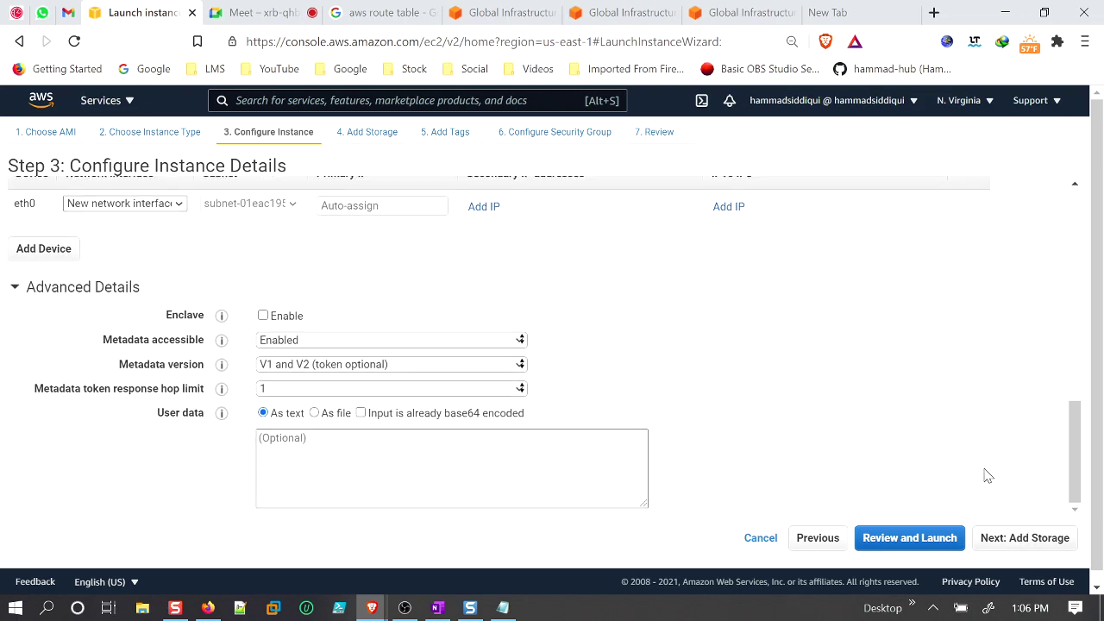
{"action": "left_click", "coordinate": [449, 471]}
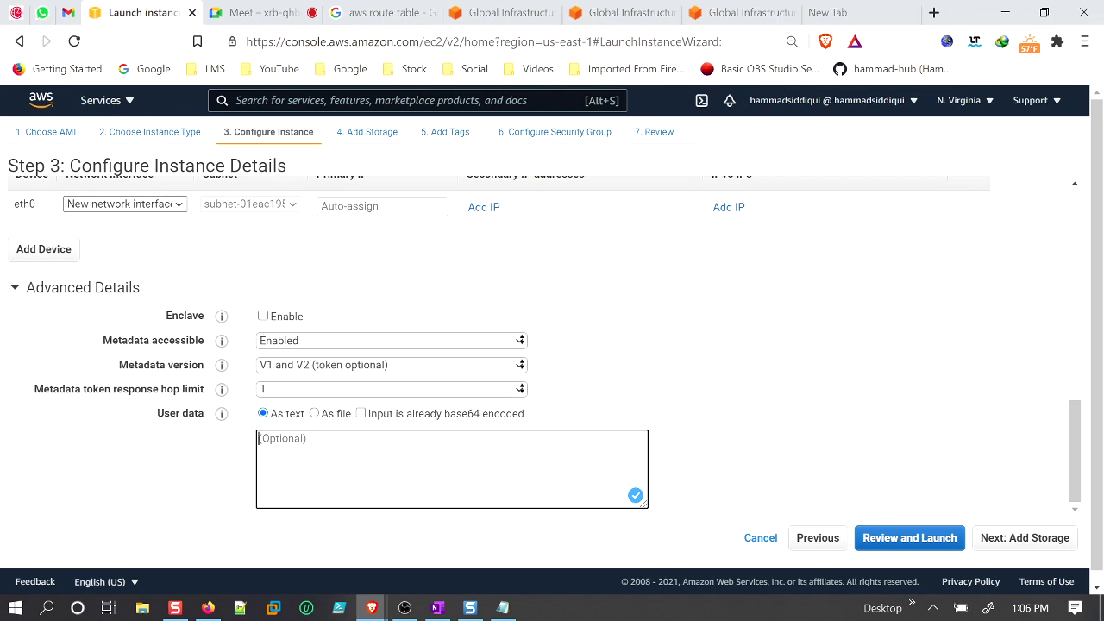
{"action": "left_click", "coordinate": [1030, 544]}
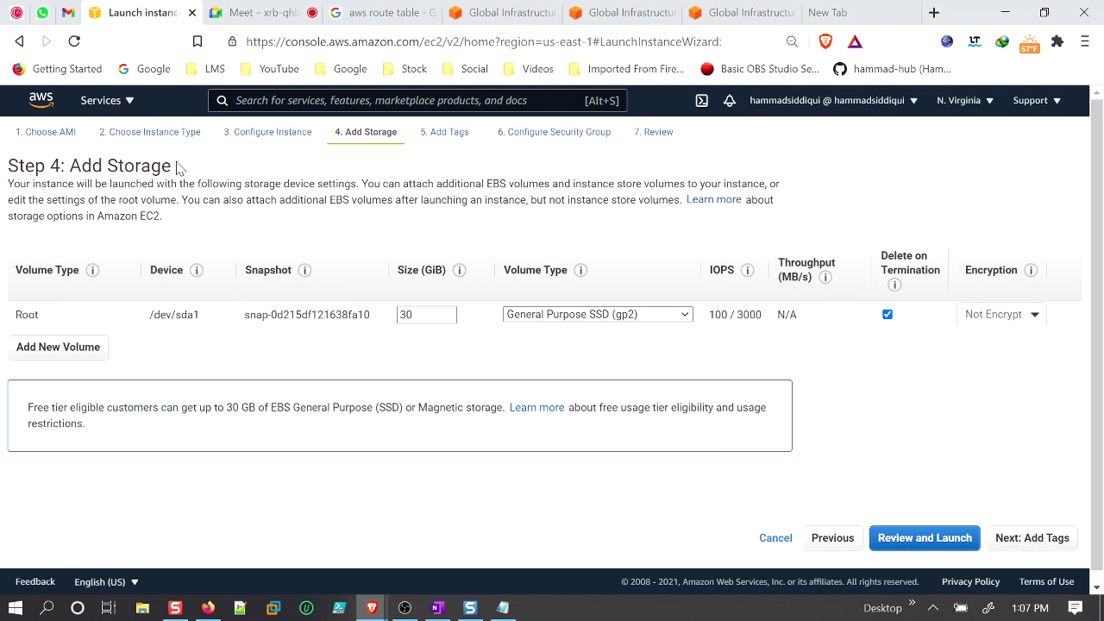
{"action": "left_click_drag", "start_coordinate": [176, 165], "coordinate": [81, 165]}
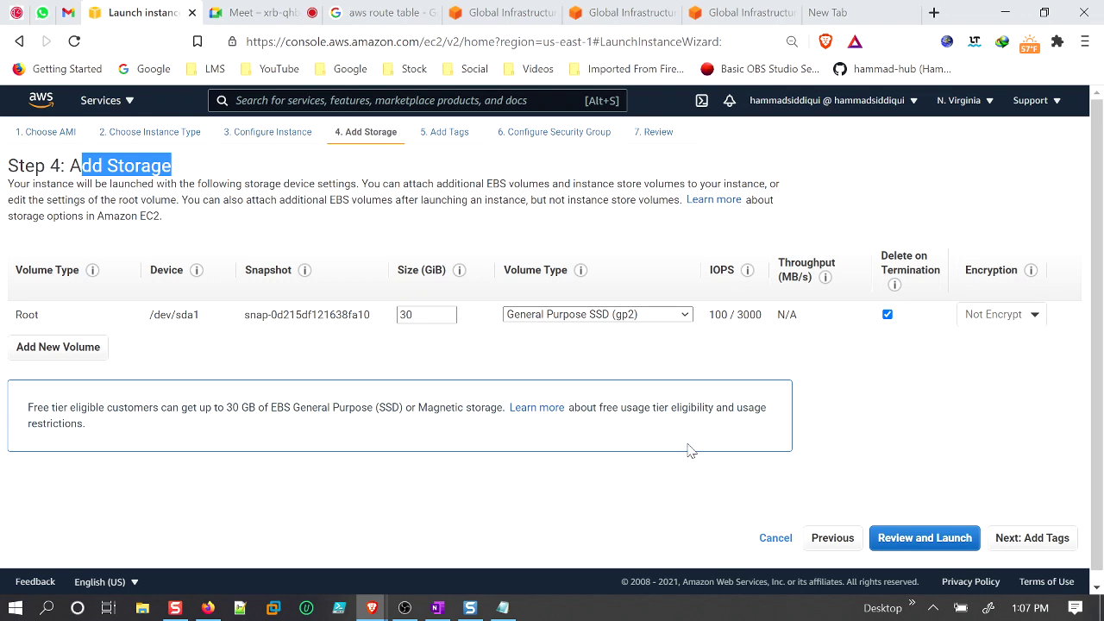
{"action": "left_click_drag", "start_coordinate": [99, 407], "coordinate": [26, 418]}
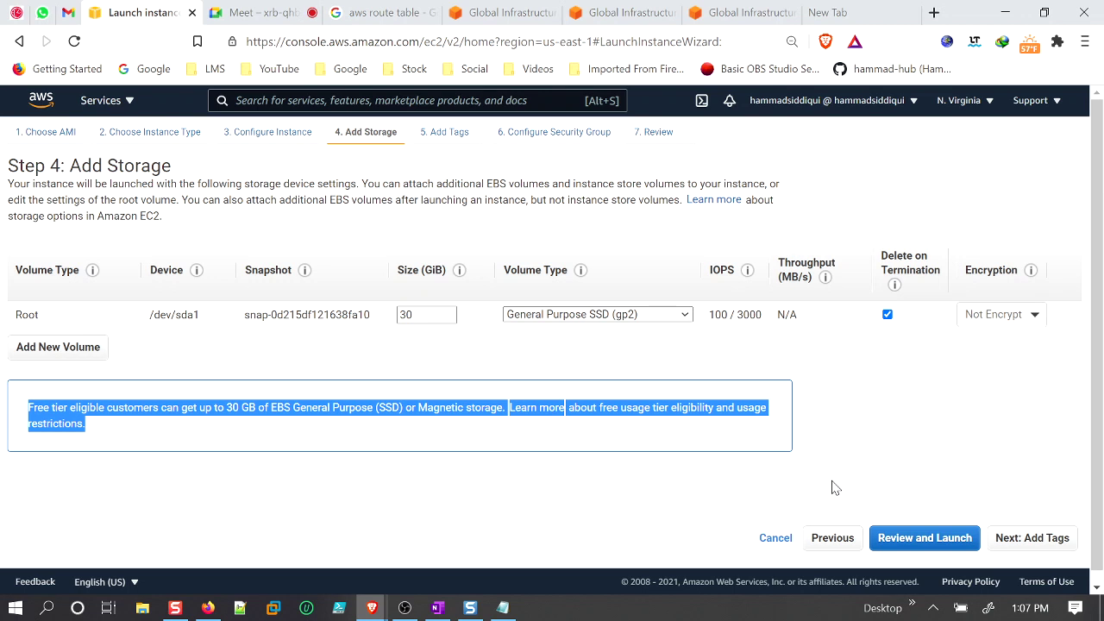
Open github.com in the empty browser tab.
{"action": "left_click", "coordinate": [828, 12]}
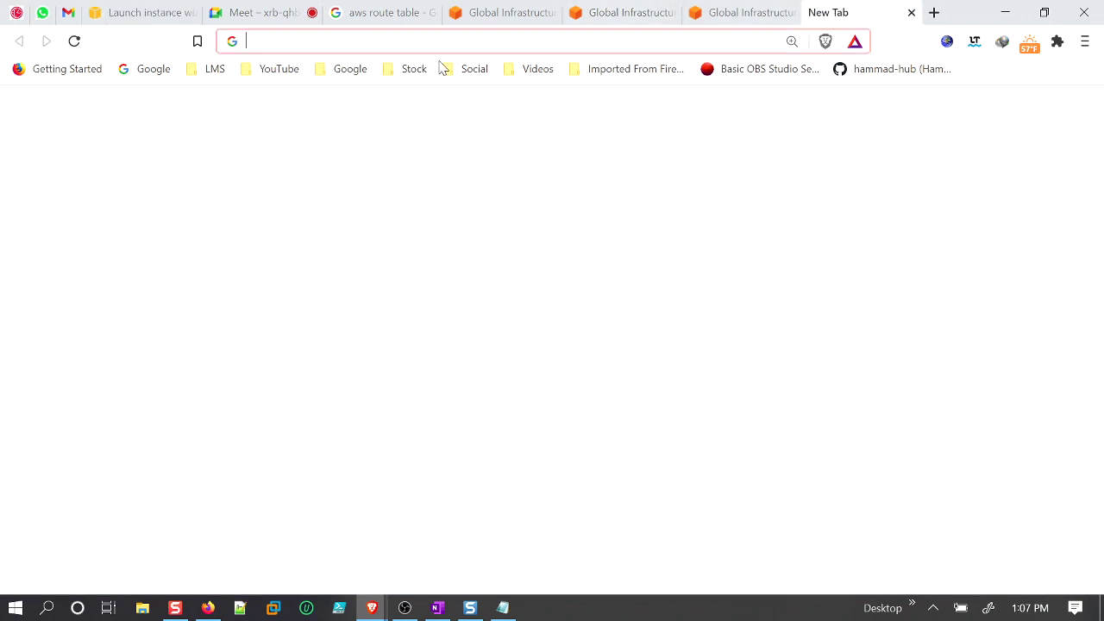
{"action": "type", "text": "goi"}
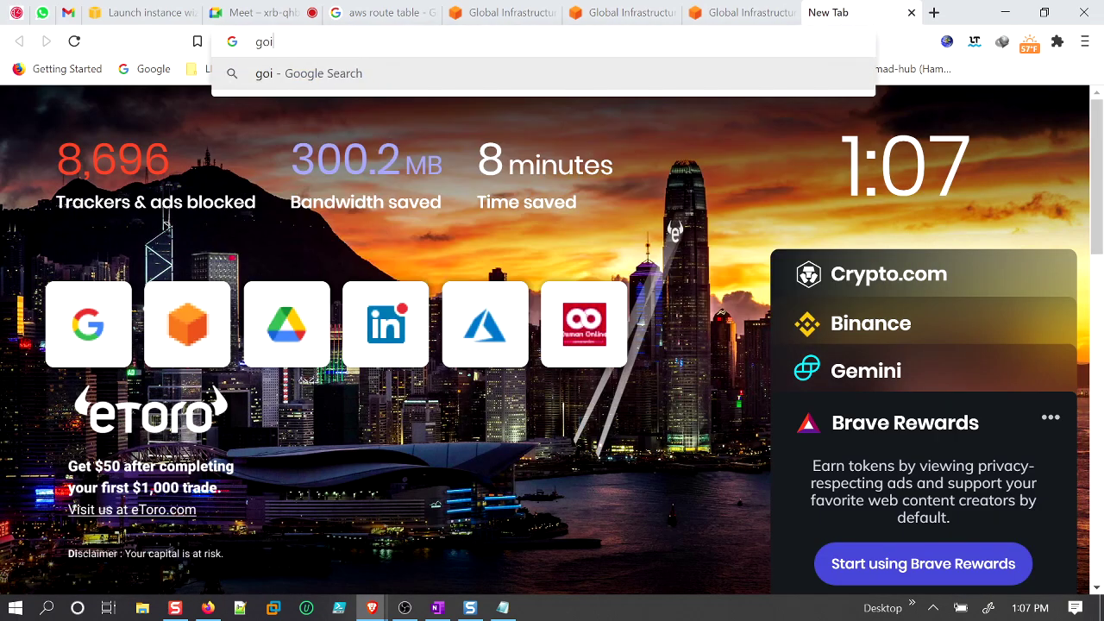
{"action": "key", "text": "BackSpace"}
{"action": "key", "text": "BackSpace"}
{"action": "type", "text": "ithub.com"}
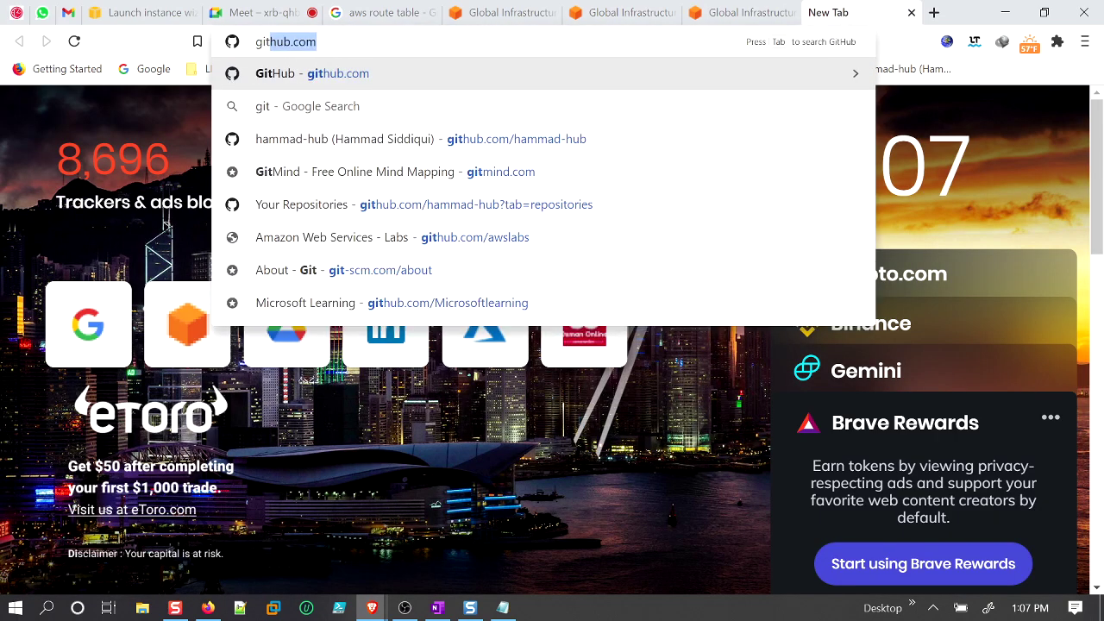
{"action": "left_click", "coordinate": [295, 73]}
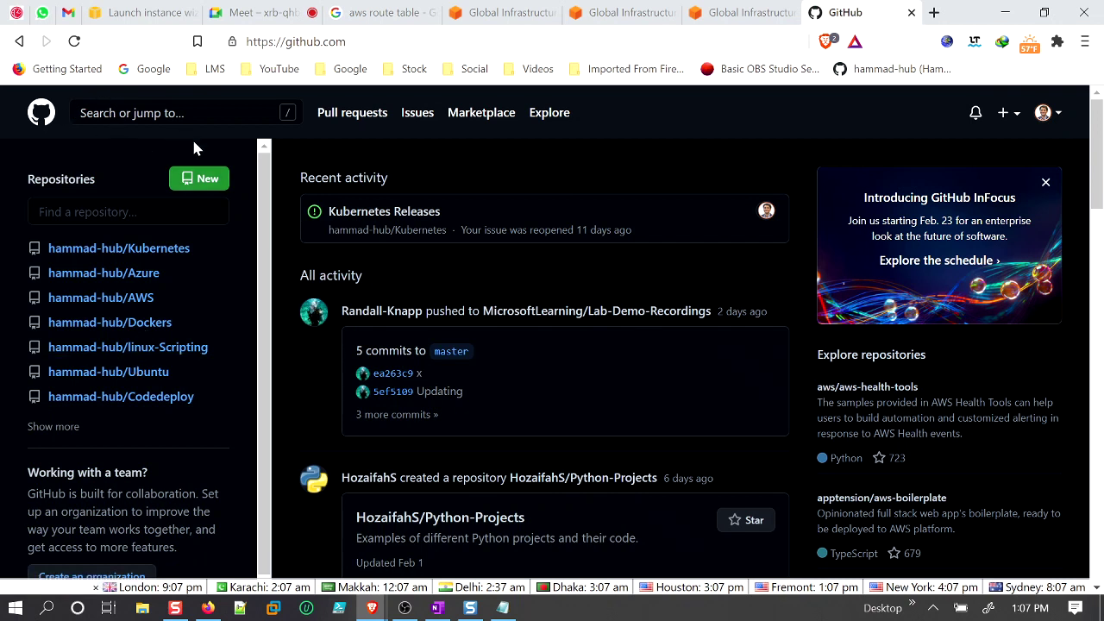
Open the Install Apache2 - Wbserver script in the linux-Scripting repository and highlight its commands from sudo su to sudo touch.
{"action": "left_click", "coordinate": [115, 349]}
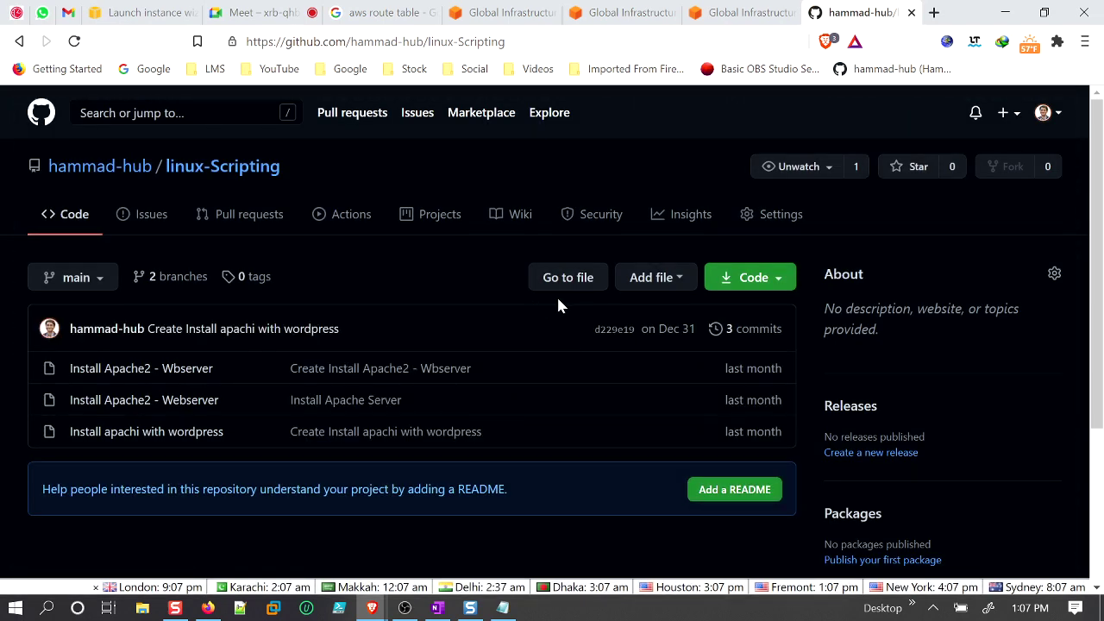
{"action": "left_click", "coordinate": [168, 371]}
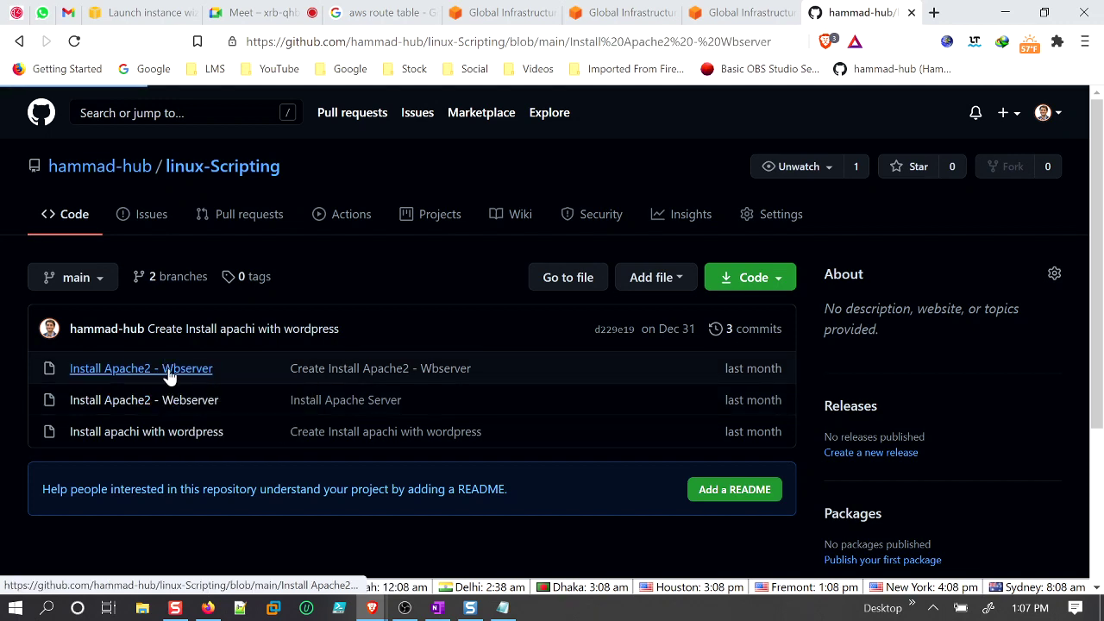
{"action": "scroll", "coordinate": [373, 349], "scroll_direction": "down", "scroll_amount": 3}
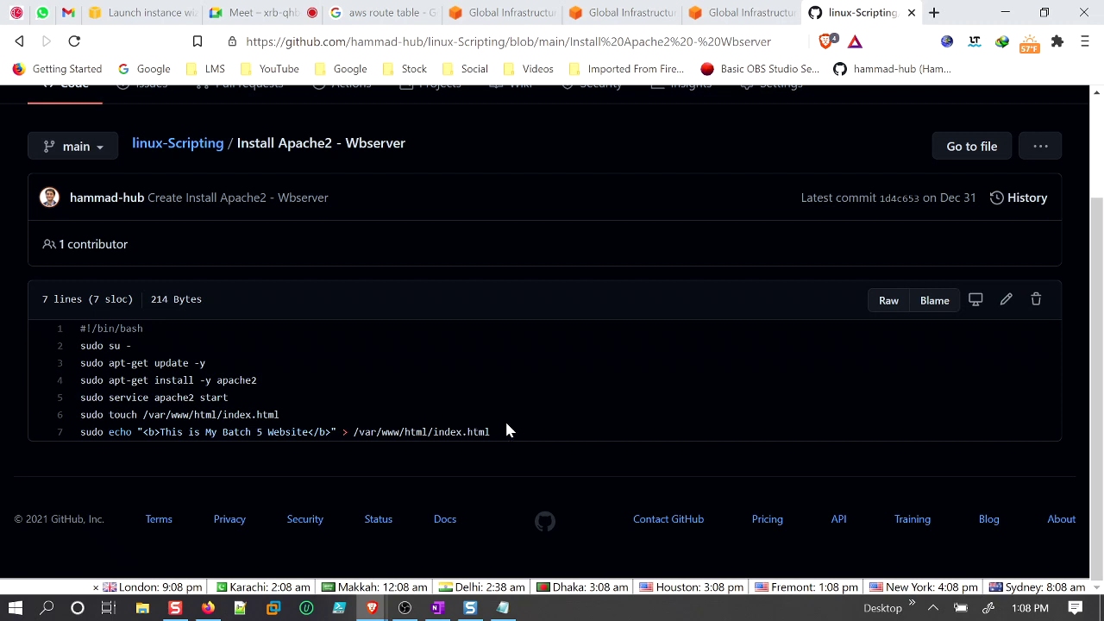
{"action": "left_click_drag", "start_coordinate": [505, 422], "coordinate": [69, 345]}
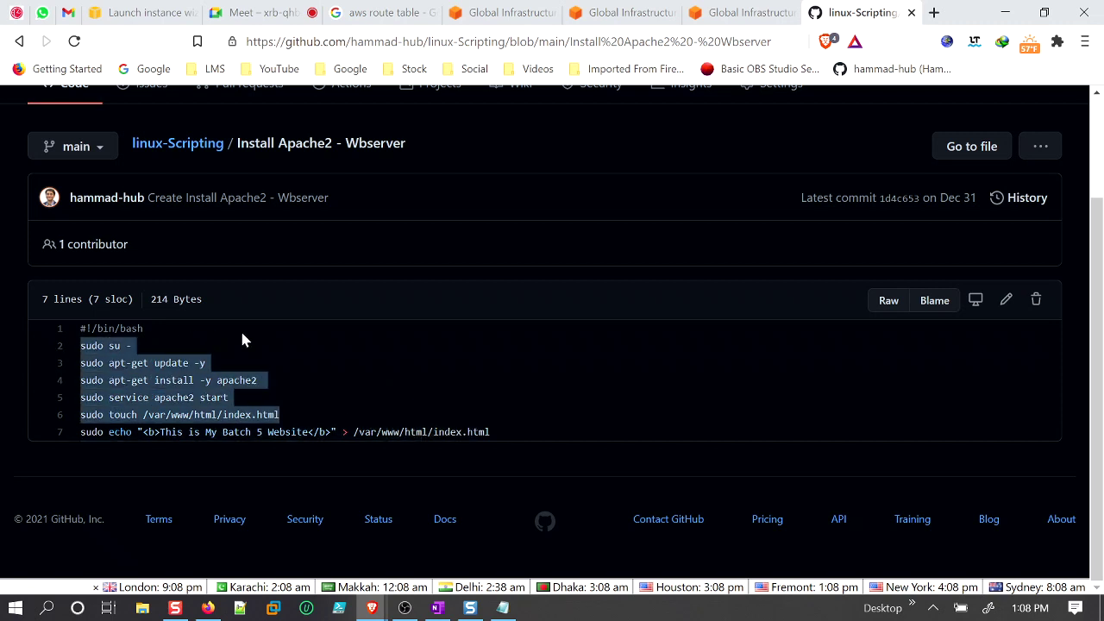
Copy the whole Install Apache2 script and paste it into the instance's user data on the Configure Instance Details step.
{"action": "left_click_drag", "start_coordinate": [464, 447], "coordinate": [74, 338]}
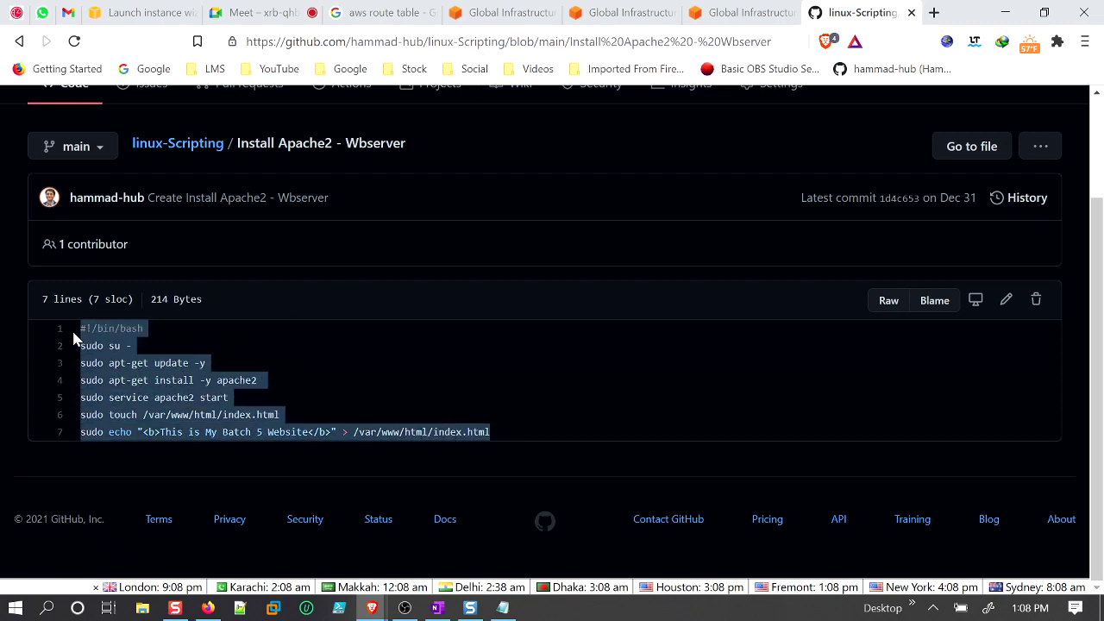
{"action": "left_click", "coordinate": [501, 13]}
{"action": "left_click", "coordinate": [604, 16]}
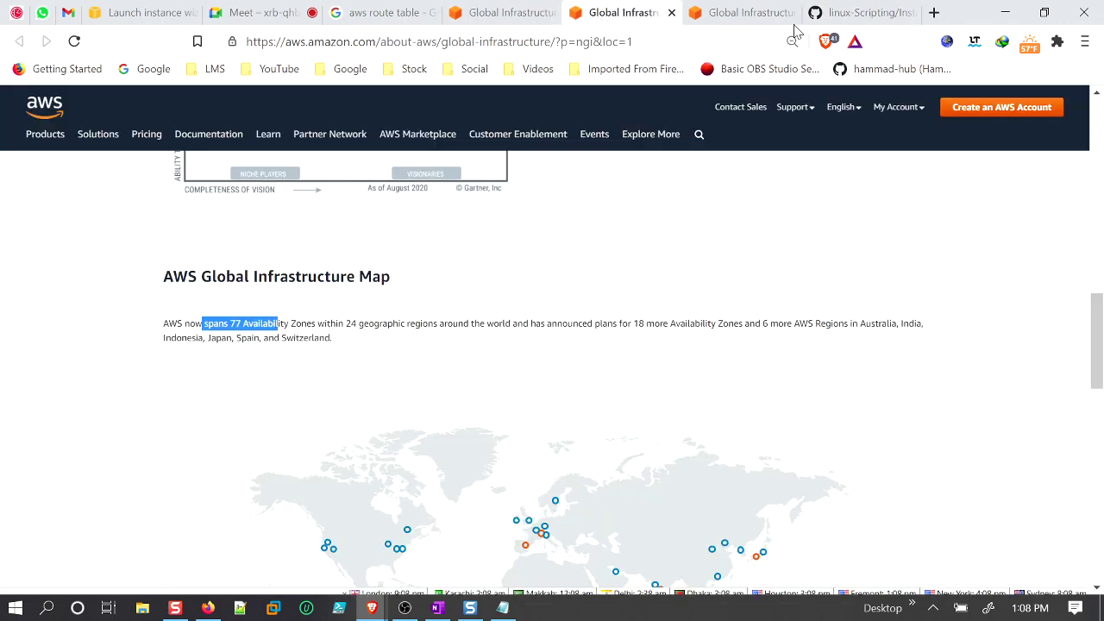
{"action": "left_click", "coordinate": [129, 12]}
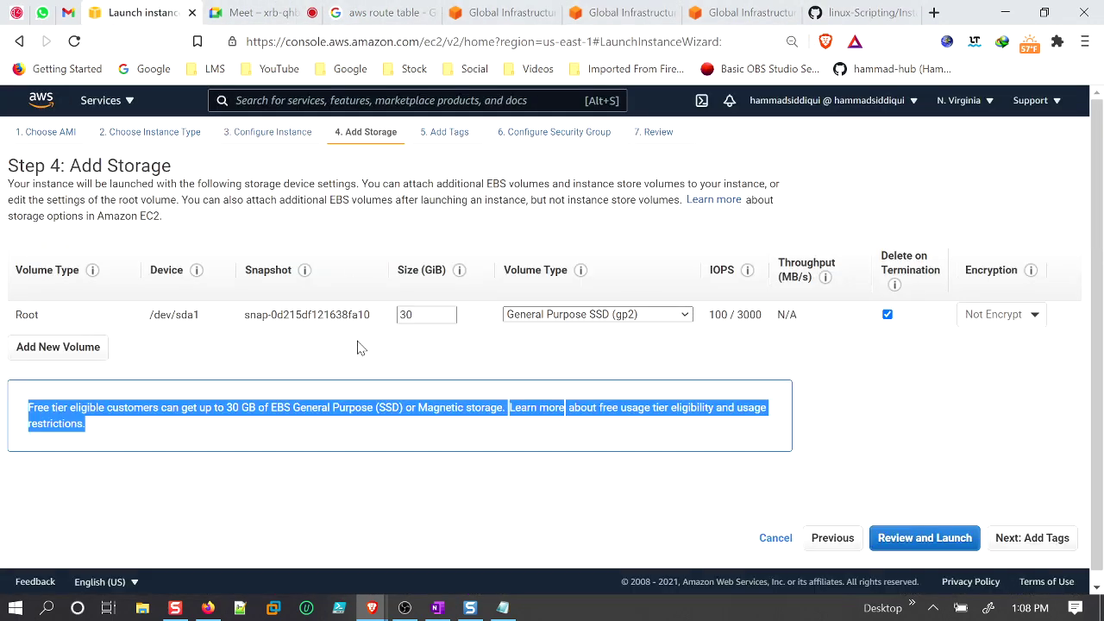
{"action": "left_click", "coordinate": [821, 537]}
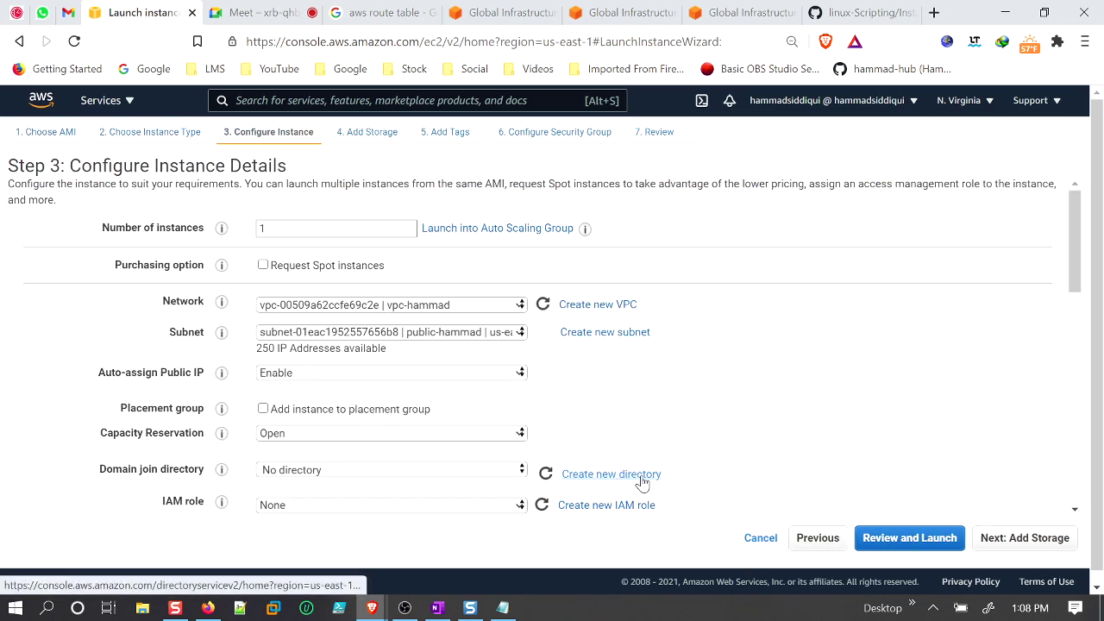
{"action": "scroll", "coordinate": [639, 484], "scroll_direction": "down", "scroll_amount": 1}
{"action": "scroll", "coordinate": [638, 484], "scroll_direction": "down", "scroll_amount": 7}
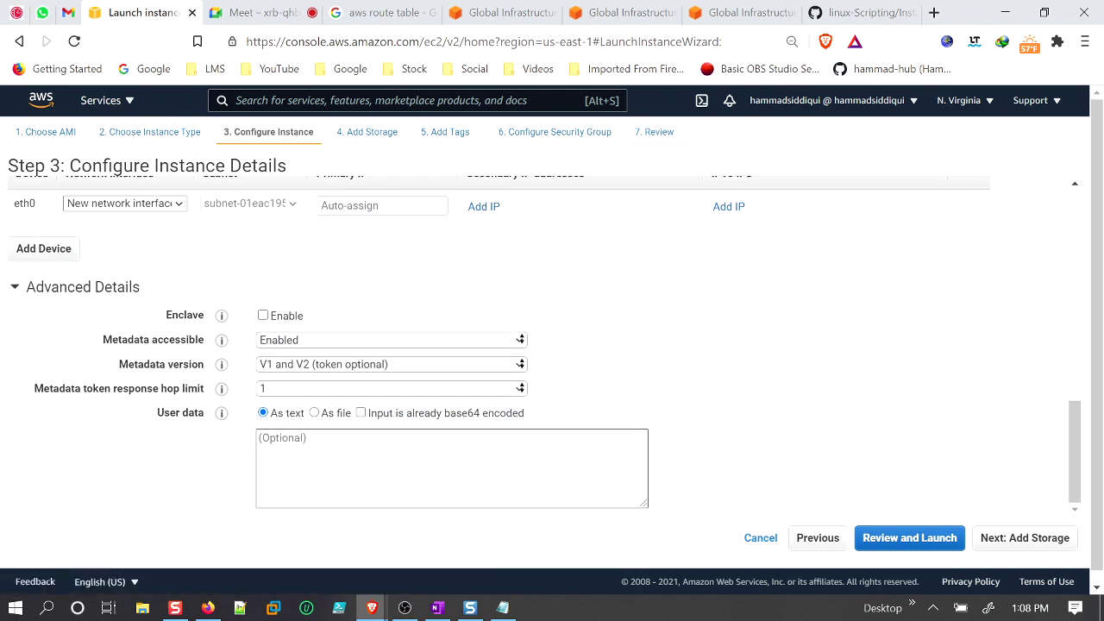
{"action": "left_click", "coordinate": [639, 484]}
{"action": "type", "text": "sudo su - sudo apt-get update -y sudo apt-get install -y apache2 sudo service apache2 start sudo touch /var/www/html/index.html sudo echo \"<b>This is My Batch 5 Website</b>\" > /var/www/html/index.html"}
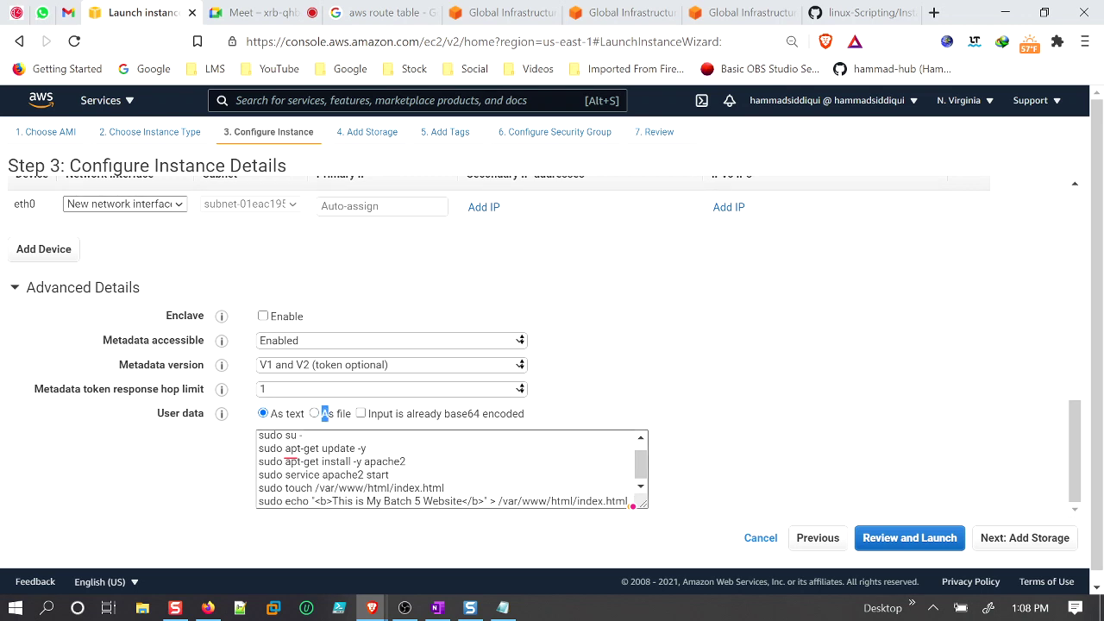
Examine the pasted user data script by highlighting its commands from #!/bin/bash to the echoed website text.
{"action": "left_click_drag", "start_coordinate": [328, 436], "coordinate": [252, 440]}
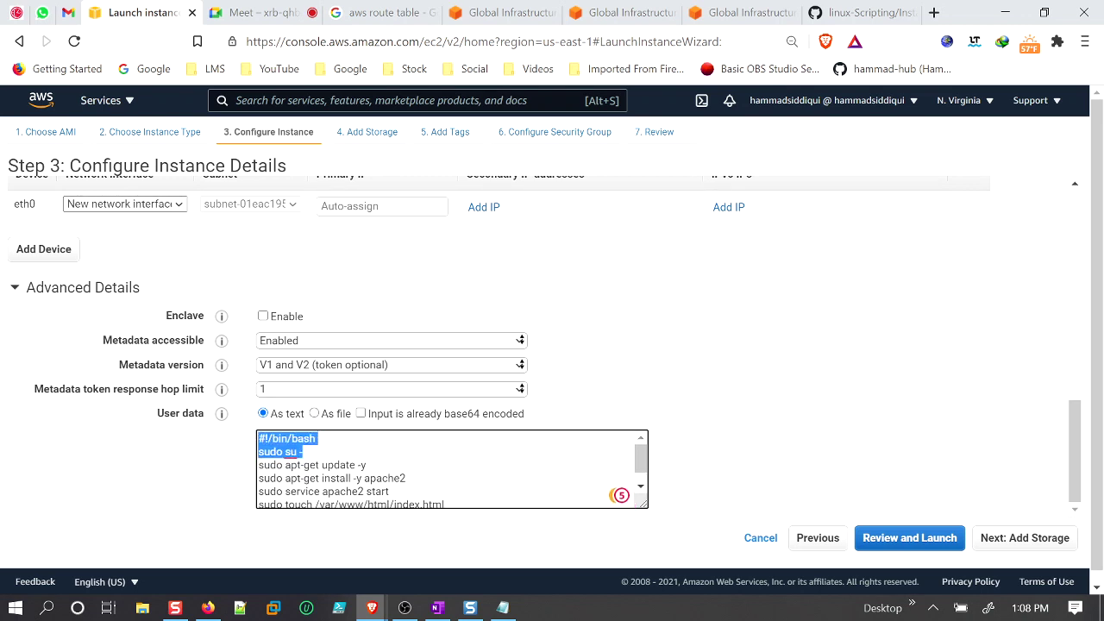
{"action": "left_click", "coordinate": [303, 452]}
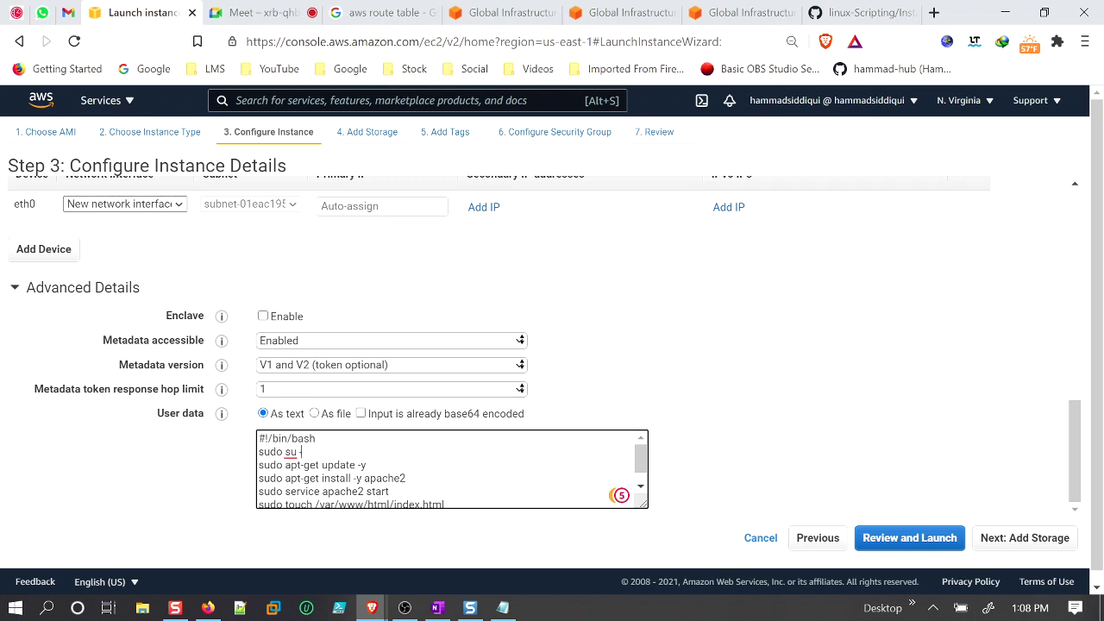
{"action": "left_click_drag", "start_coordinate": [365, 465], "coordinate": [290, 465]}
{"action": "left_click_drag", "start_coordinate": [407, 478], "coordinate": [370, 478]}
{"action": "left_click", "coordinate": [367, 465]}
{"action": "scroll", "coordinate": [620, 495], "scroll_direction": "down", "scroll_amount": 1}
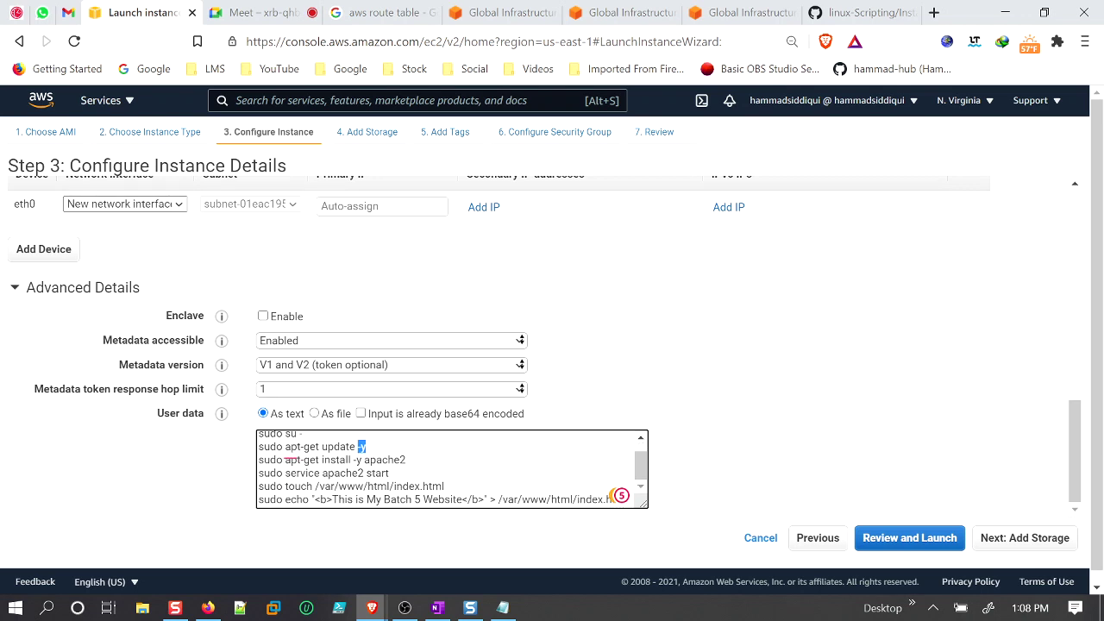
{"action": "double_click", "coordinate": [403, 460]}
{"action": "left_click_drag", "start_coordinate": [390, 472], "coordinate": [414, 487]}
{"action": "left_click", "coordinate": [467, 486]}
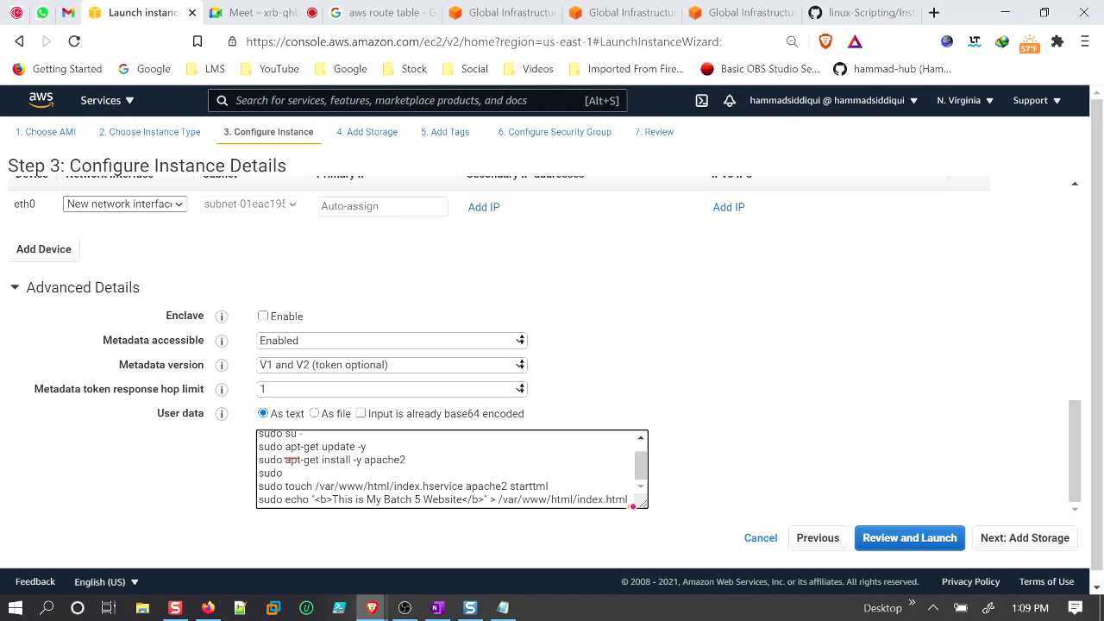
{"action": "left_click_drag", "start_coordinate": [332, 500], "coordinate": [469, 499]}
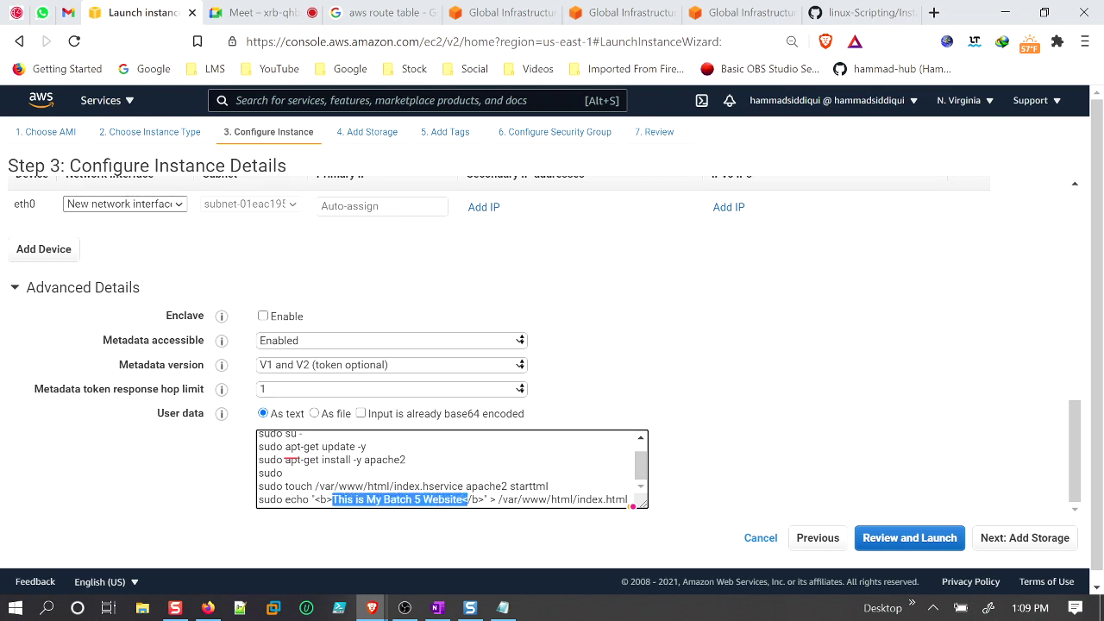
Clear the entire Apache2 script from the instance's user data.
{"action": "key", "text": "ctrl+a"}
{"action": "key", "text": "BackSpace"}
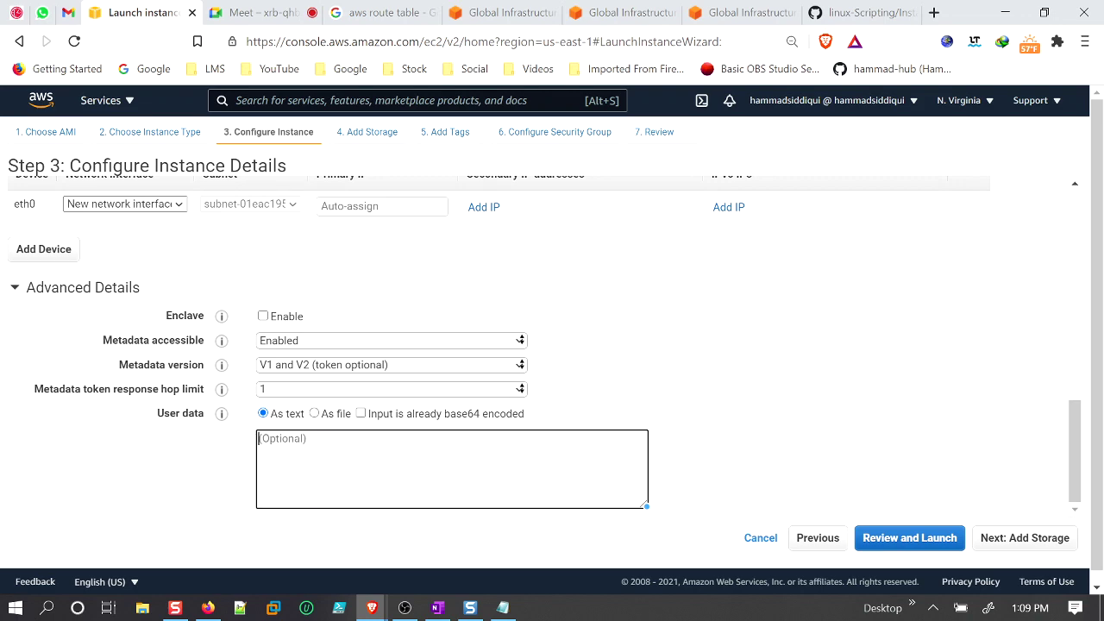
Open the GitHub profile page of the linux-Scripting repository's owner.
{"action": "left_click", "coordinate": [841, 14]}
{"action": "scroll", "coordinate": [259, 330], "scroll_direction": "up", "scroll_amount": 3}
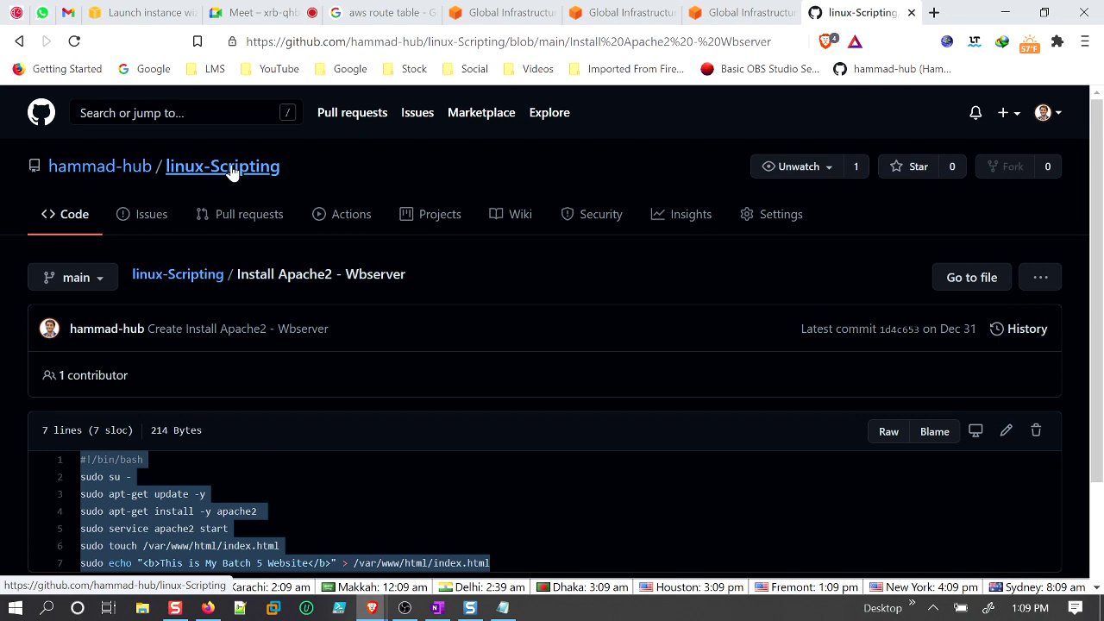
{"action": "left_click", "coordinate": [127, 168]}
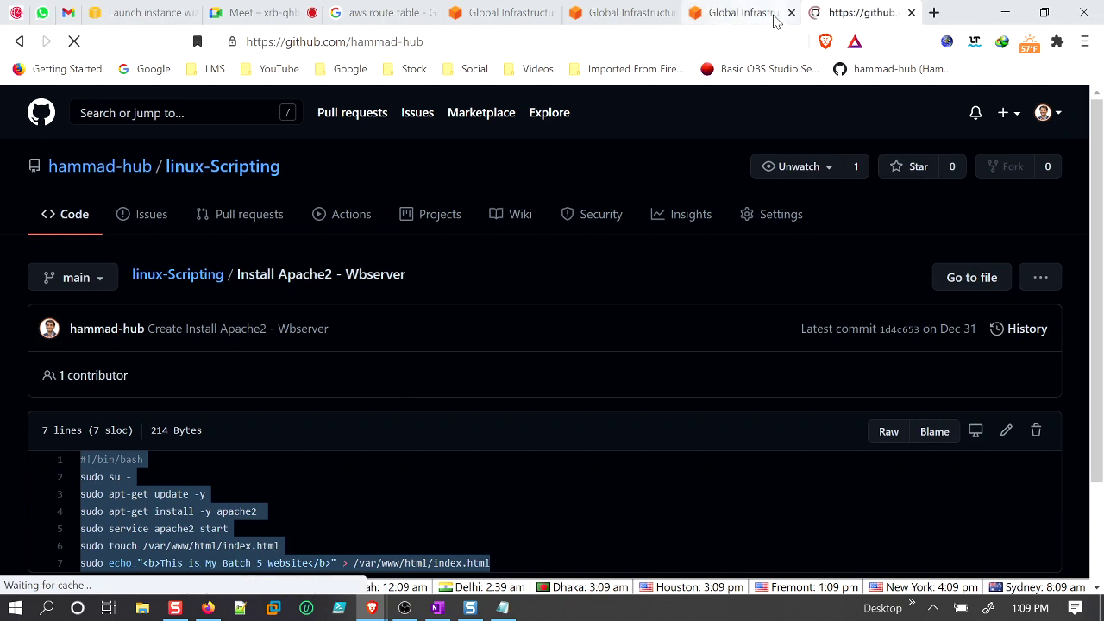
{"action": "left_click", "coordinate": [1004, 12]}
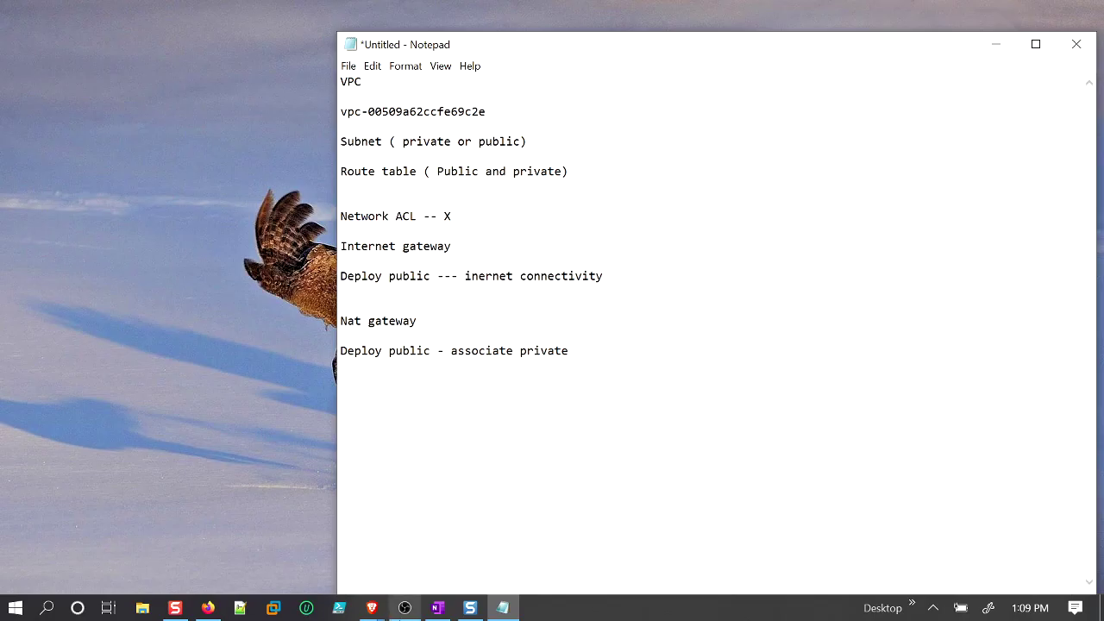
{"action": "left_click", "coordinate": [216, 609]}
{"action": "mouse_move", "coordinate": [366, 605]}
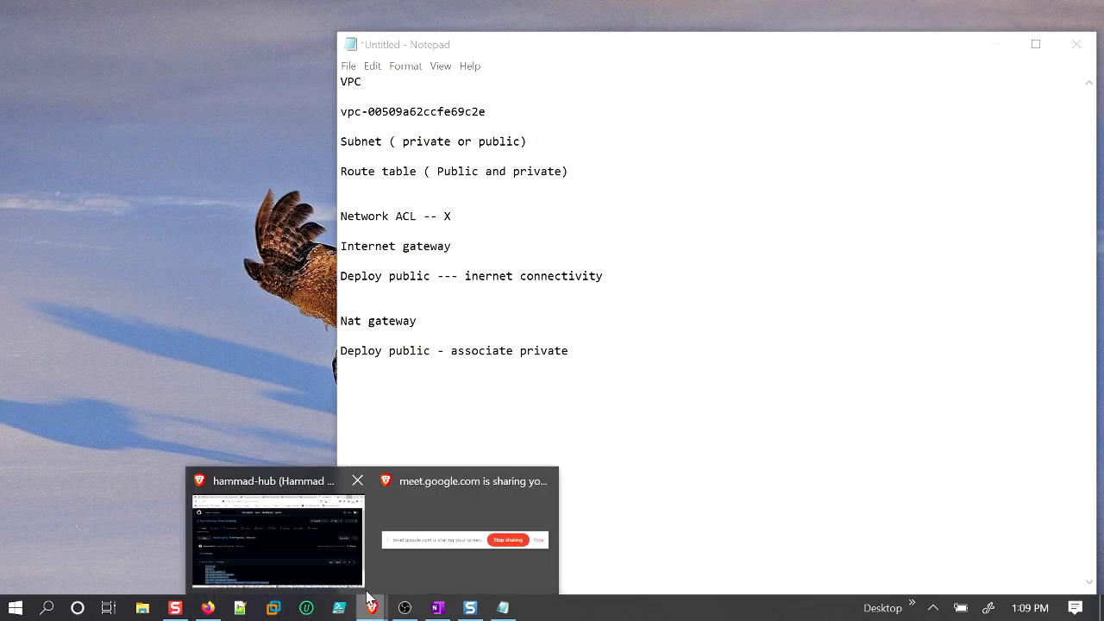
{"action": "left_click", "coordinate": [314, 546]}
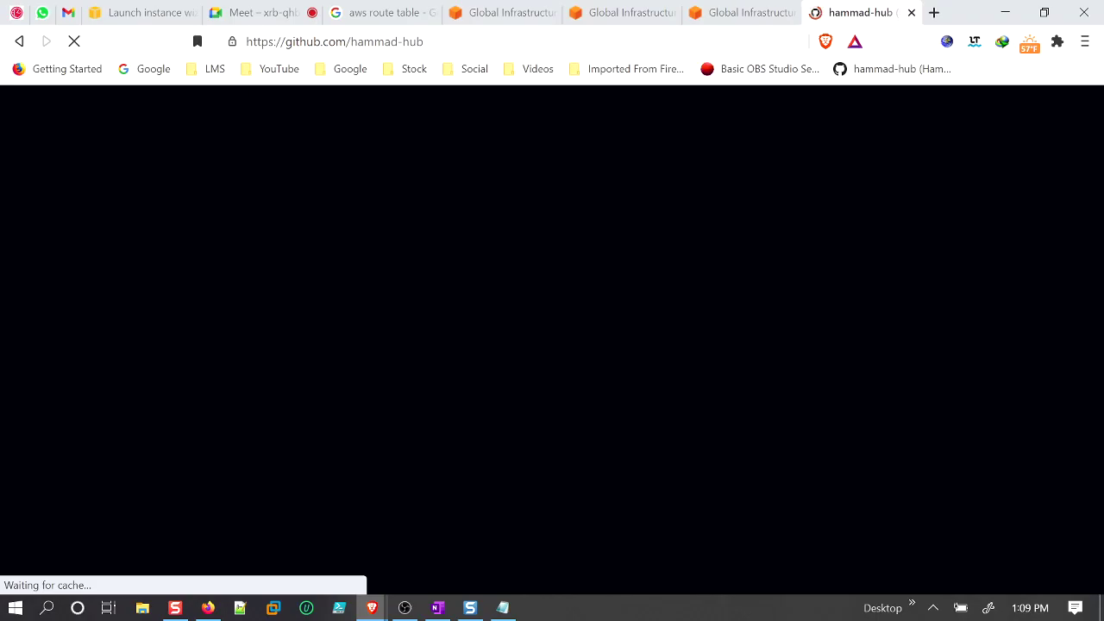
Return to the launch wizard and proceed through Add Storage to the Add Tags step with the default storage.
{"action": "left_click", "coordinate": [173, 19]}
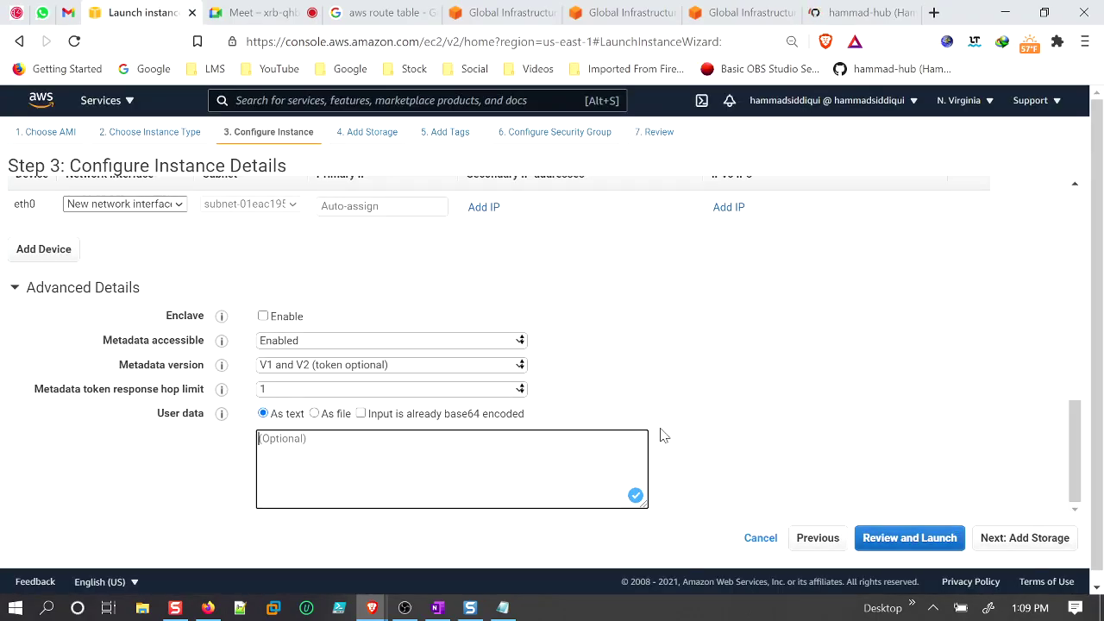
{"action": "left_click", "coordinate": [992, 538]}
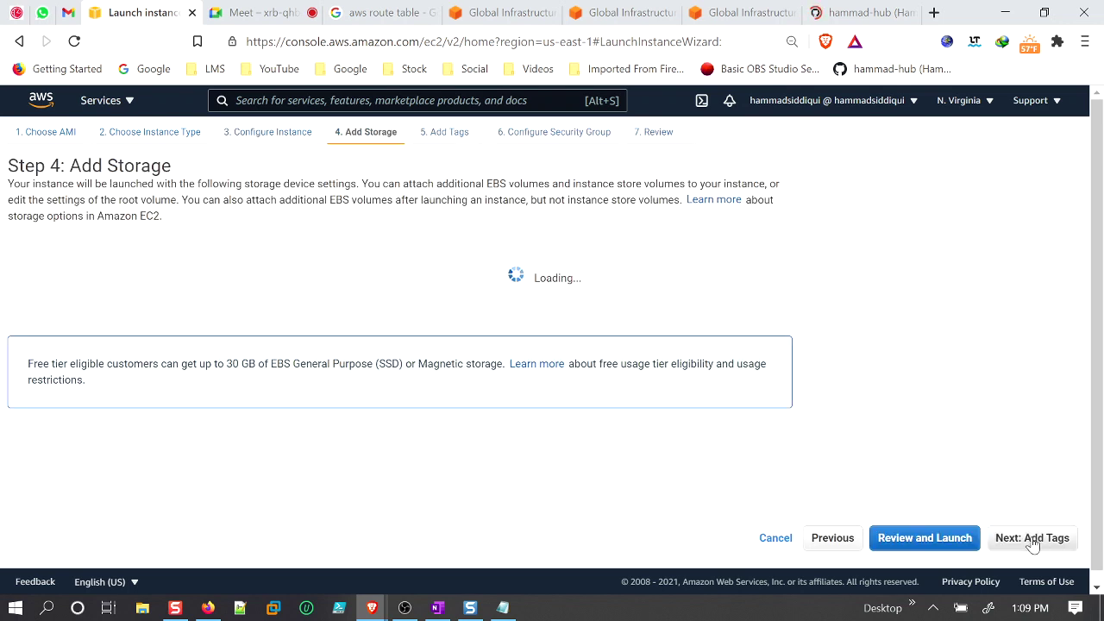
{"action": "left_click", "coordinate": [1042, 538]}
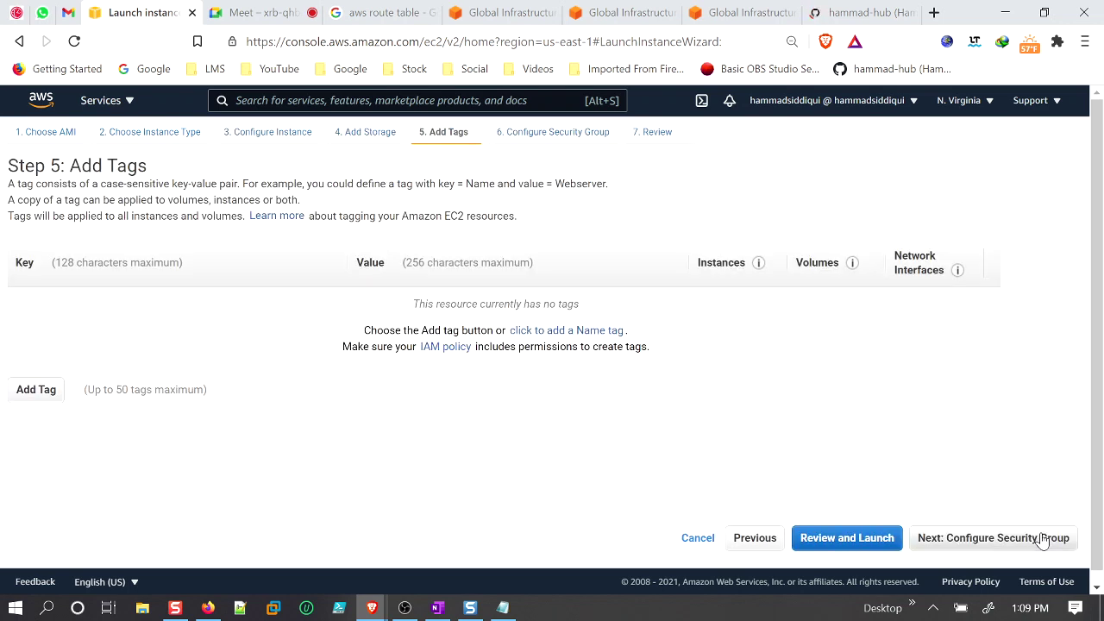
Add a tag with key name and value webserver01, and continue to the Configure Security Group step.
{"action": "left_click", "coordinate": [39, 390]}
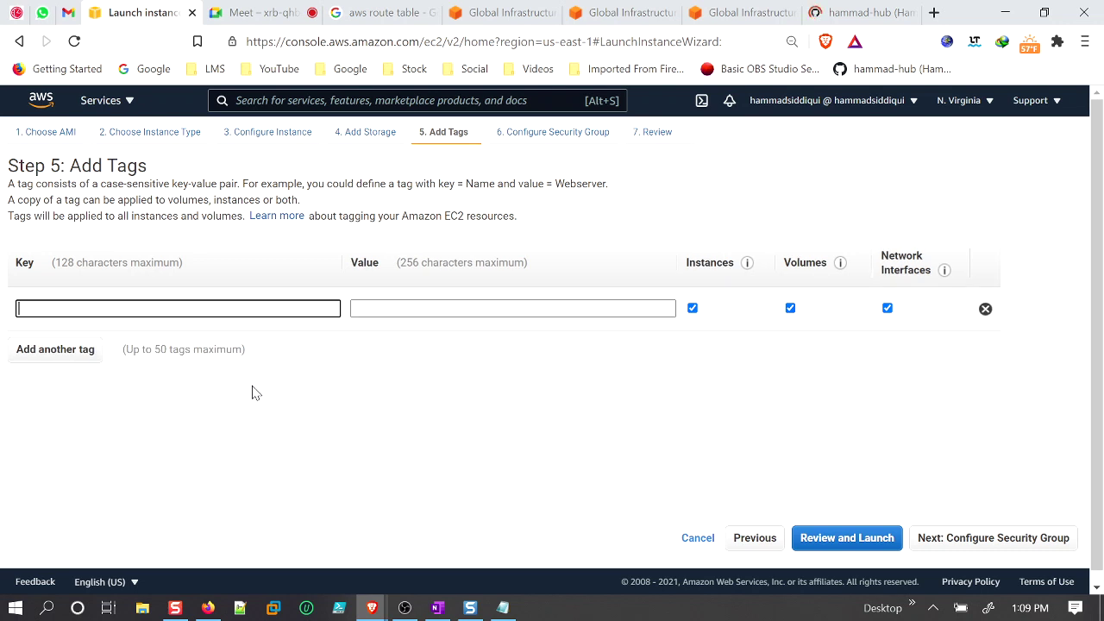
{"action": "type", "text": "name"}
{"action": "key", "text": "Tab"}
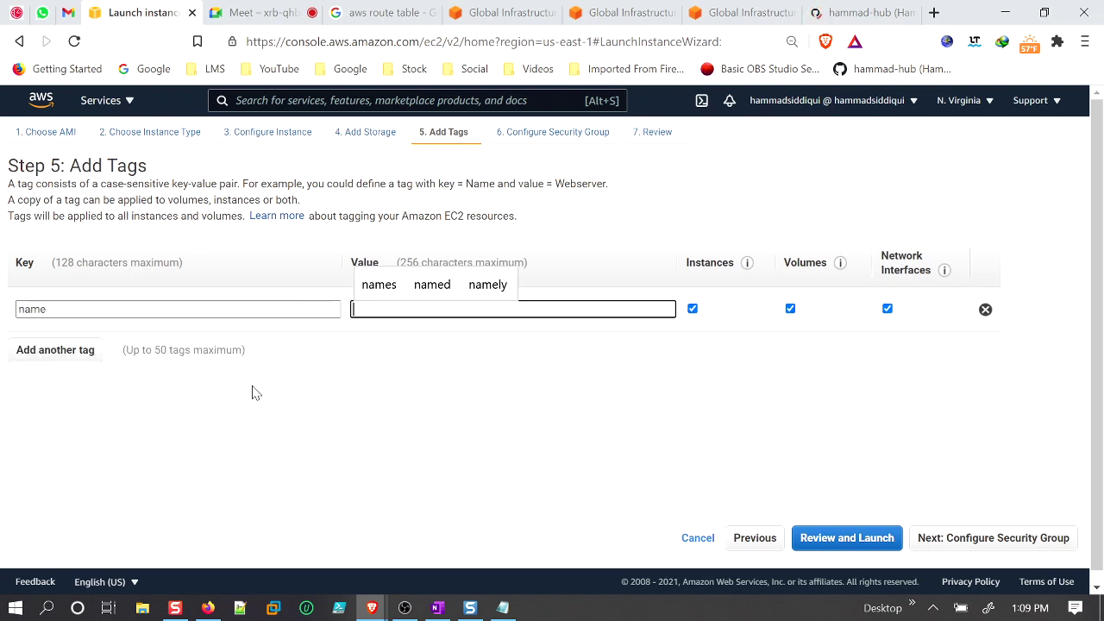
{"action": "type", "text": "webserver01"}
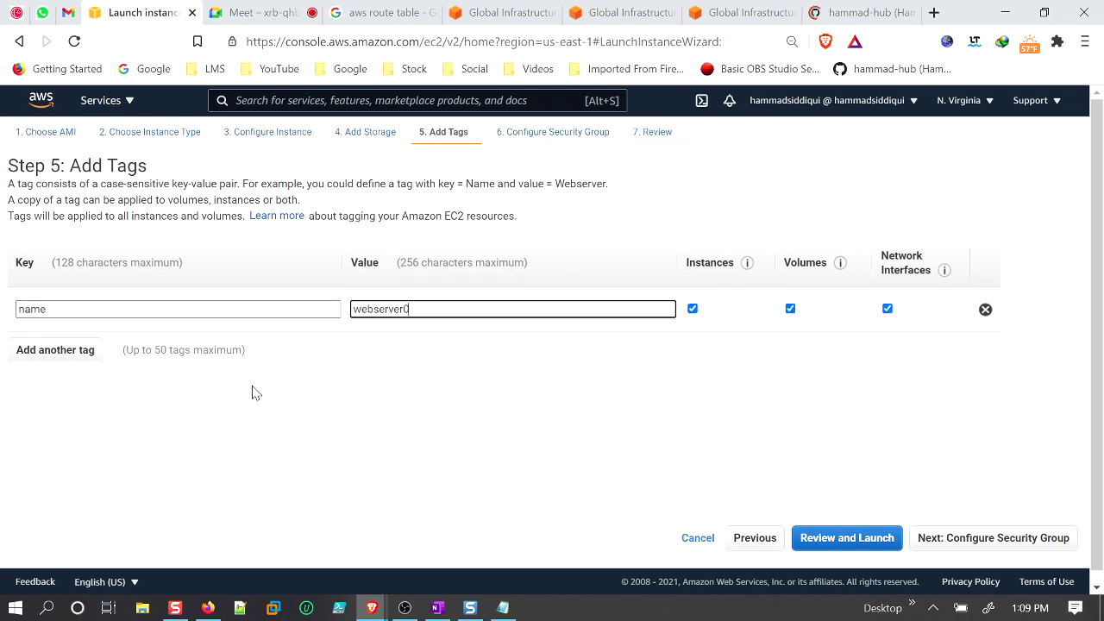
{"action": "left_click", "coordinate": [956, 538]}
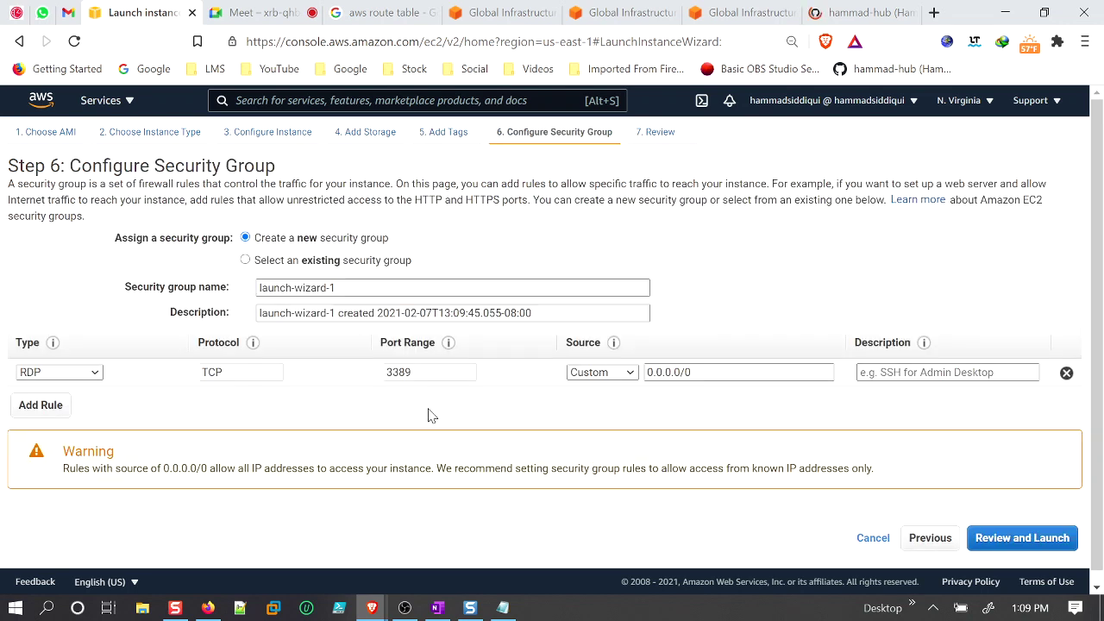
Look at the existing security group option, return to creating a new one, and highlight the RDP rule's source and port.
{"action": "left_click", "coordinate": [245, 261]}
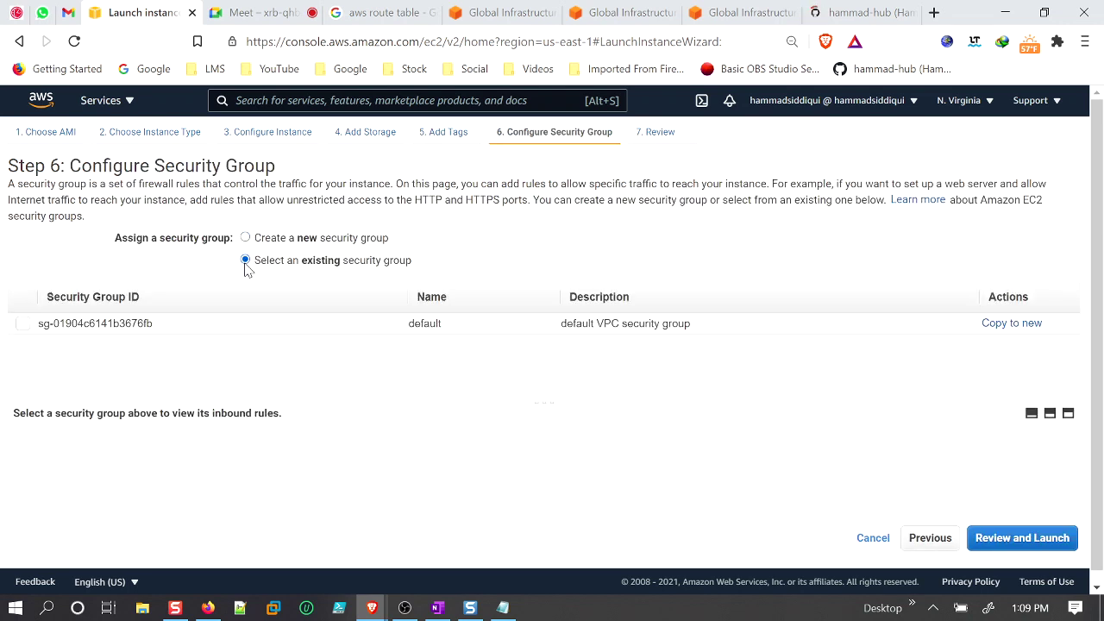
{"action": "left_click", "coordinate": [246, 238]}
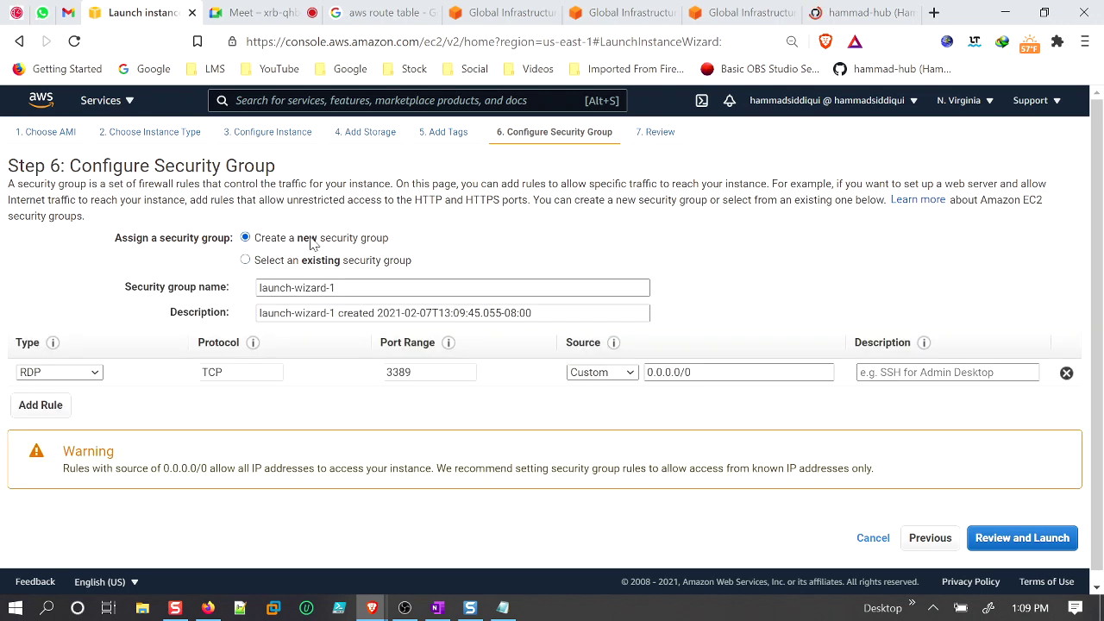
{"action": "left_click_drag", "start_coordinate": [276, 166], "coordinate": [153, 166]}
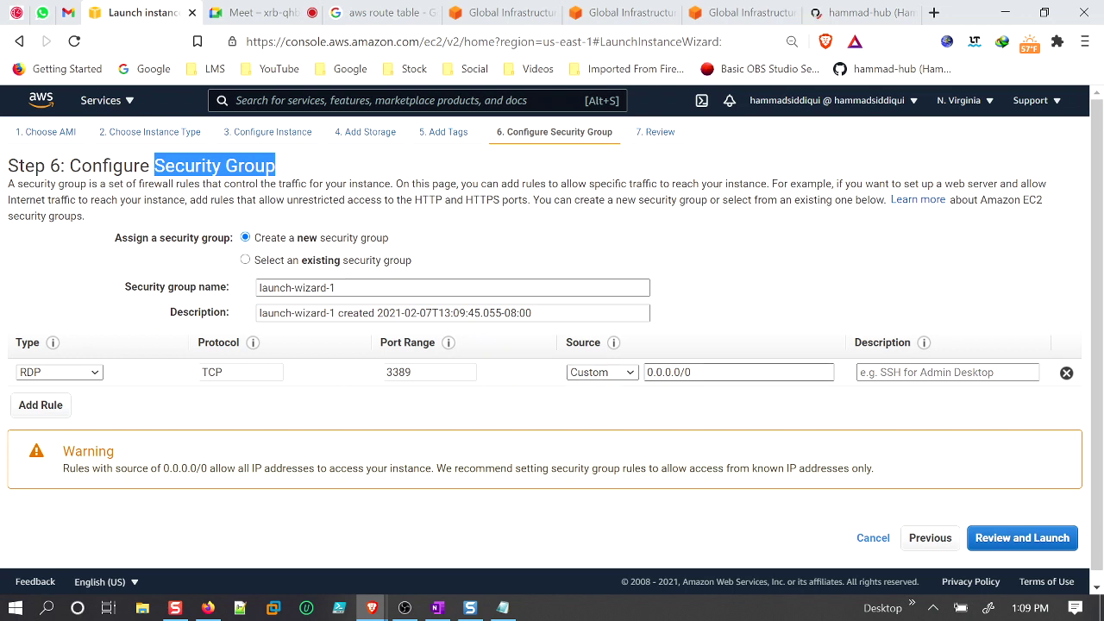
{"action": "left_click_drag", "start_coordinate": [692, 371], "coordinate": [643, 376]}
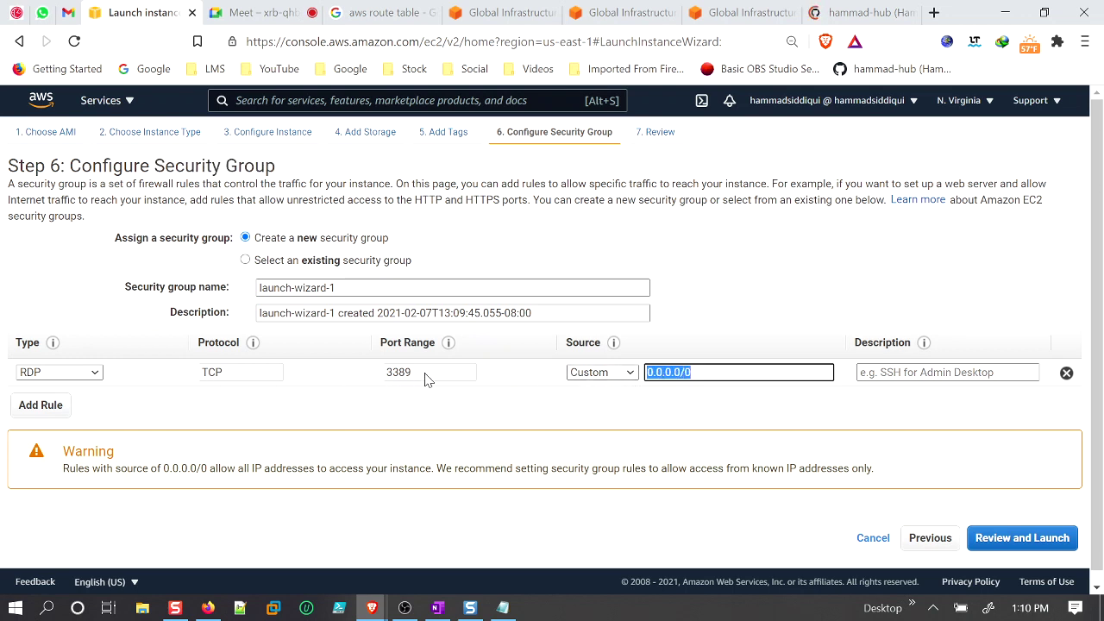
{"action": "left_click_drag", "start_coordinate": [429, 380], "coordinate": [376, 382]}
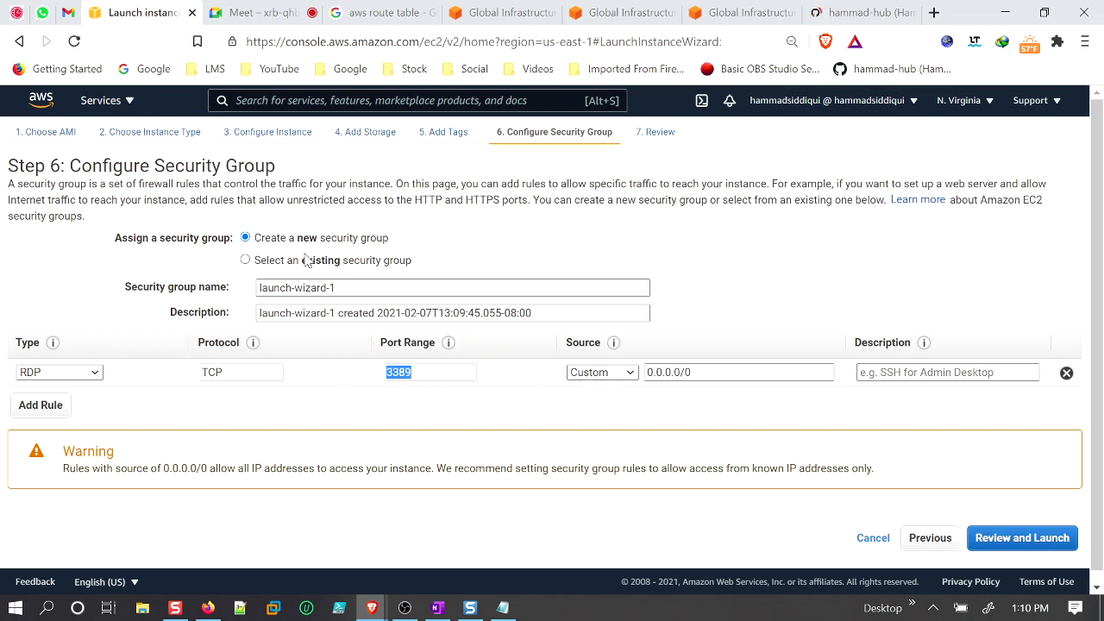
Name the new security group rdpsg- followed by the owner's first name, and use the same text as its description.
{"action": "left_click_drag", "start_coordinate": [338, 288], "coordinate": [206, 282]}
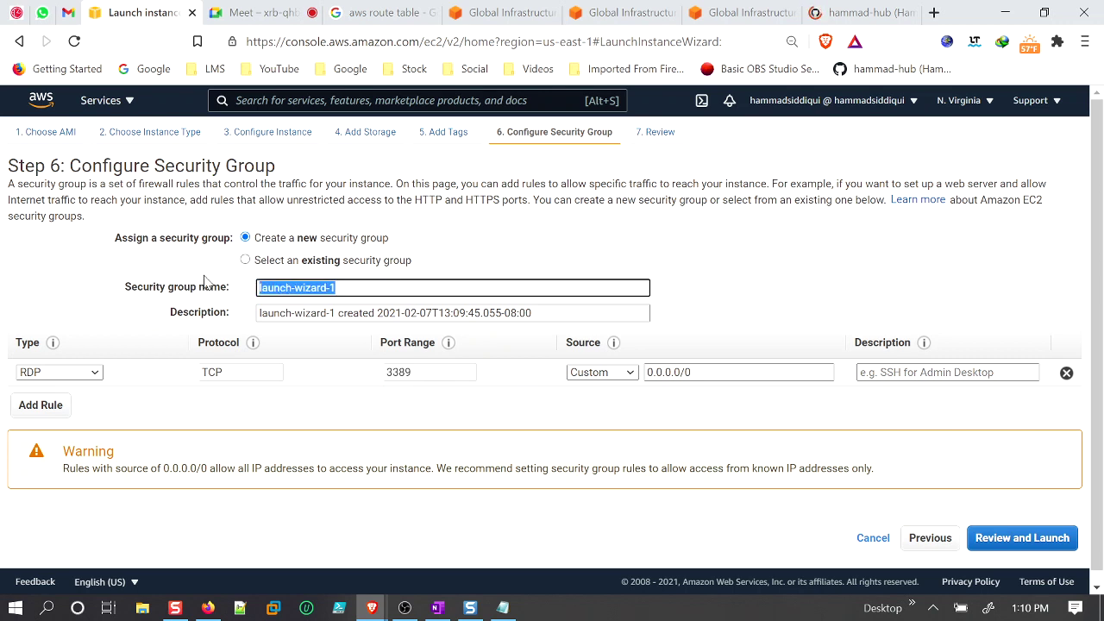
{"action": "type", "text": "rdp-"}
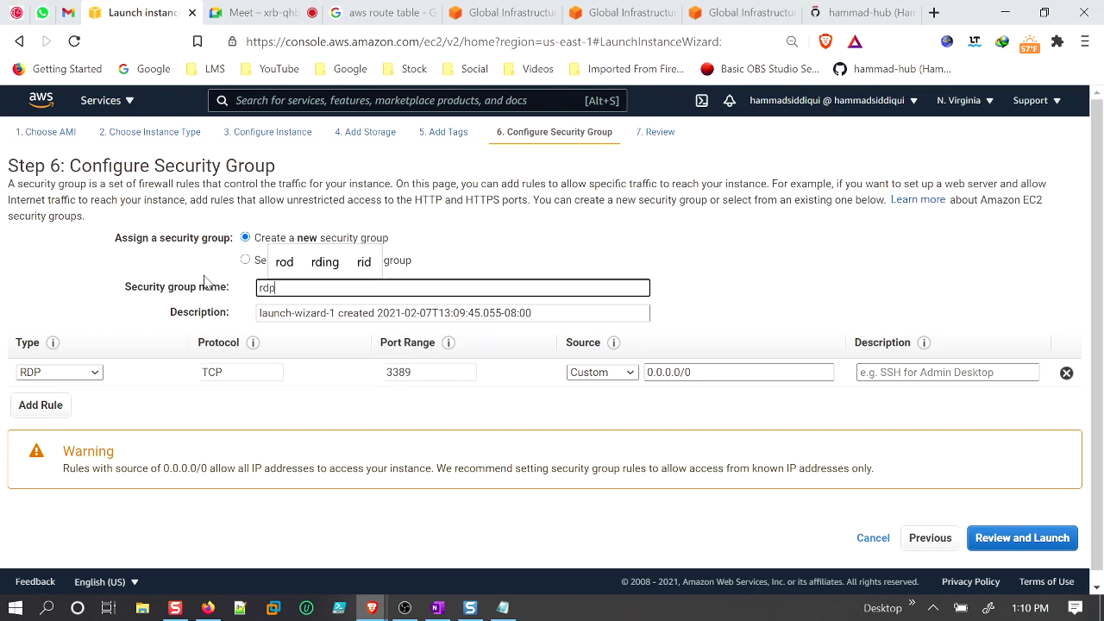
{"action": "key", "text": "BackSpace"}
{"action": "key", "text": "BackSpace"}
{"action": "key", "text": "BackSpace"}
{"action": "type", "text": "s"}
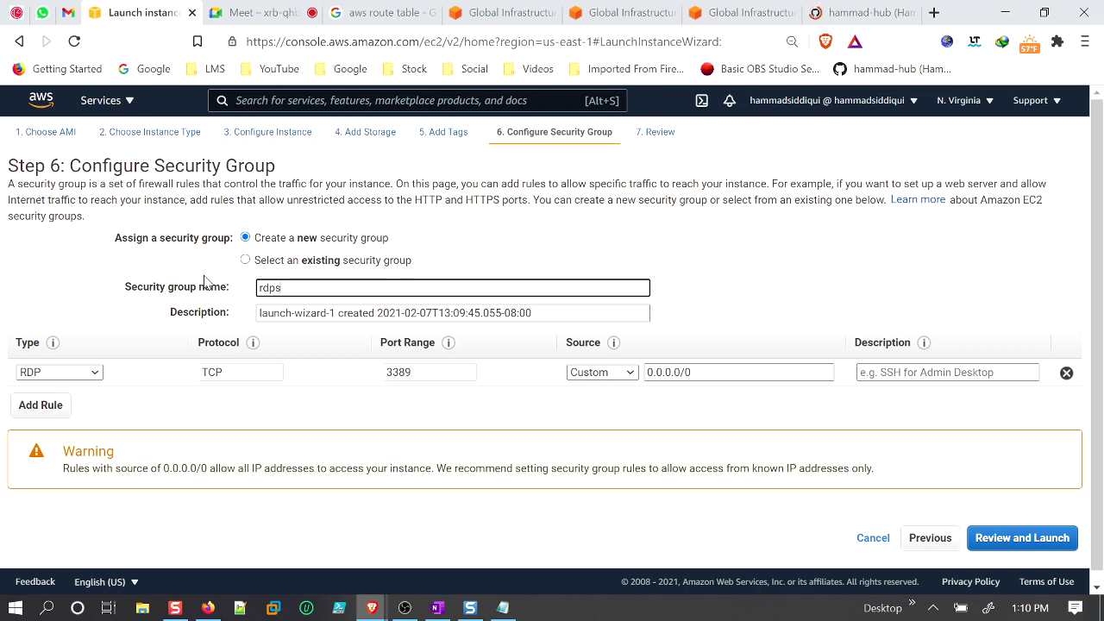
{"action": "type", "text": "g-hammad"}
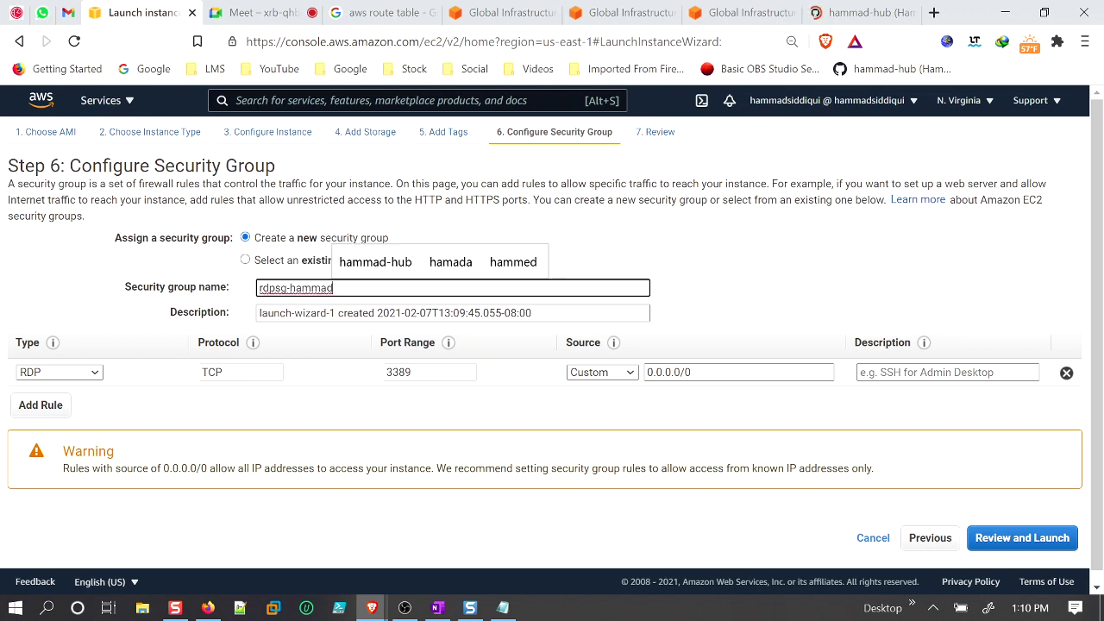
{"action": "left_click", "coordinate": [229, 285]}
{"action": "key", "text": "ctrl+c"}
{"action": "key", "text": "Tab"}
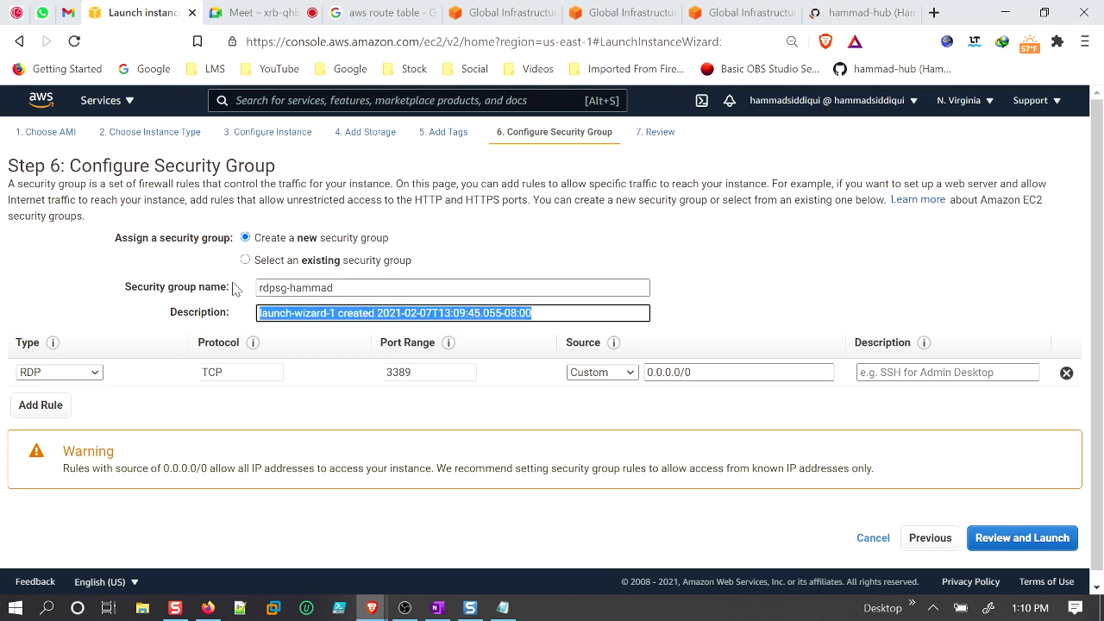
{"action": "key", "text": "ctrl+v"}
Add a second inbound rule of type HTTP to the new security group.
{"action": "left_click", "coordinate": [29, 407]}
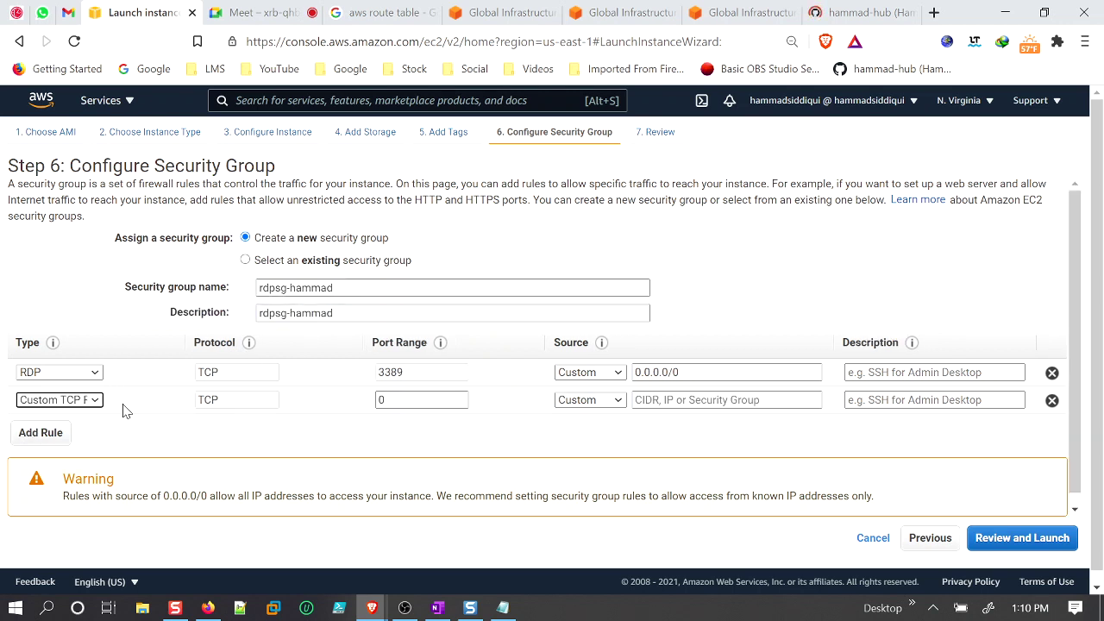
{"action": "left_click", "coordinate": [95, 400]}
{"action": "scroll", "coordinate": [118, 383], "scroll_direction": "down", "scroll_amount": 1}
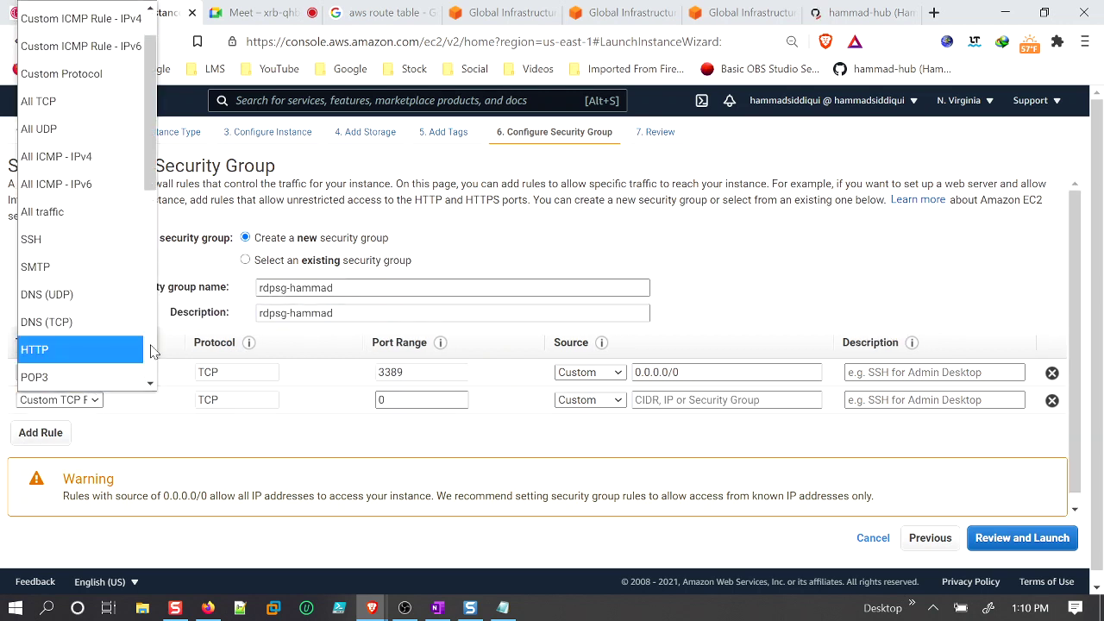
{"action": "left_click", "coordinate": [151, 350]}
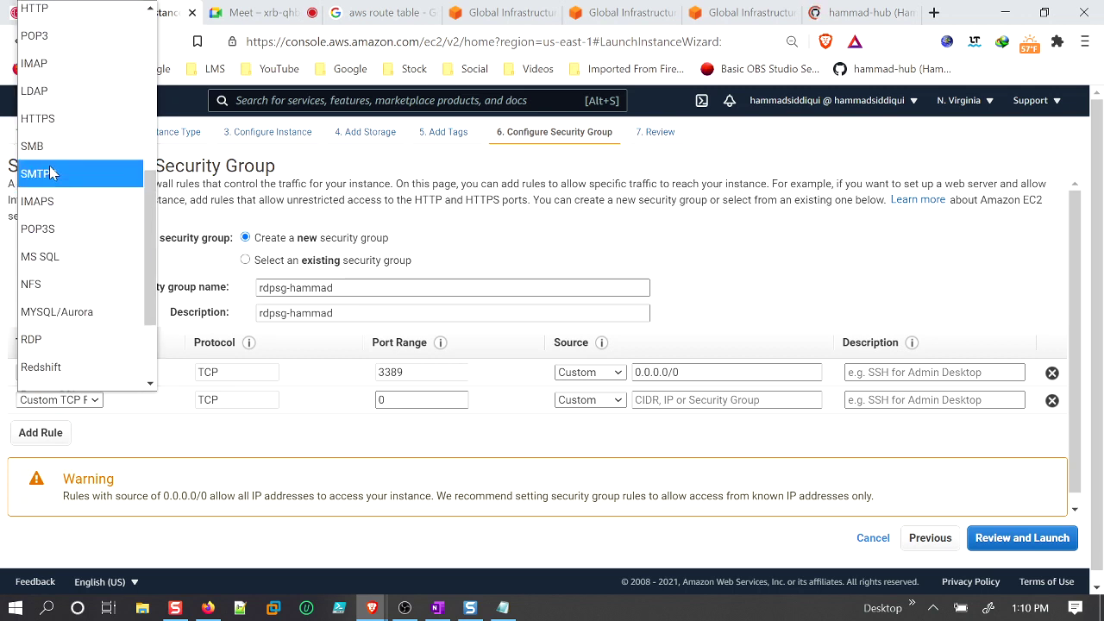
{"action": "scroll", "coordinate": [123, 300], "scroll_direction": "up", "scroll_amount": 4}
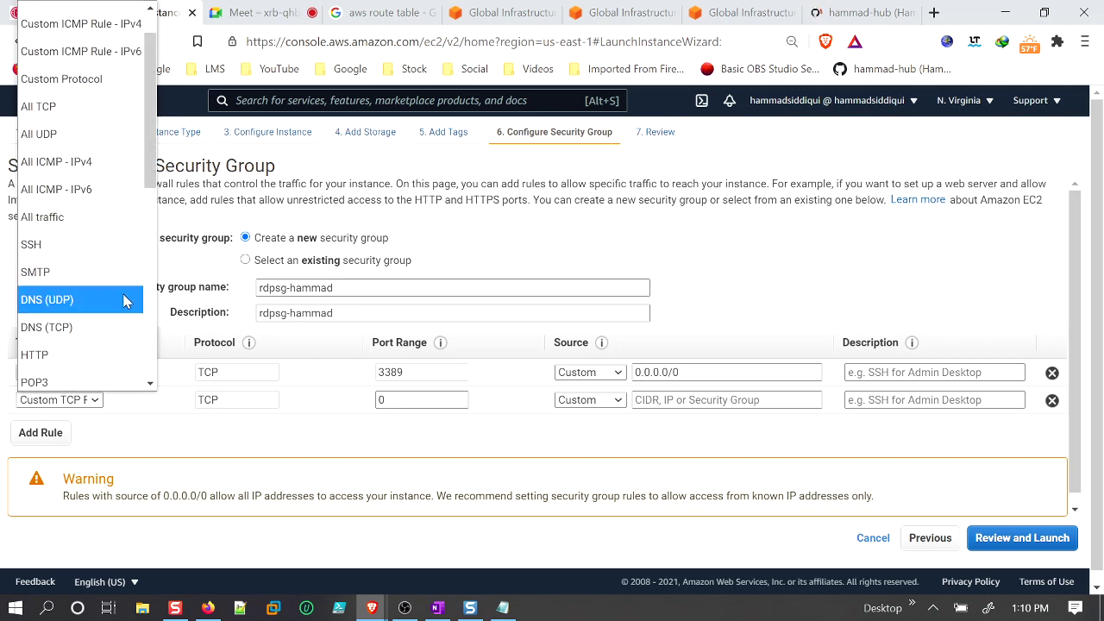
{"action": "scroll", "coordinate": [124, 300], "scroll_direction": "up", "scroll_amount": 1}
{"action": "scroll", "coordinate": [87, 304], "scroll_direction": "down", "scroll_amount": 3}
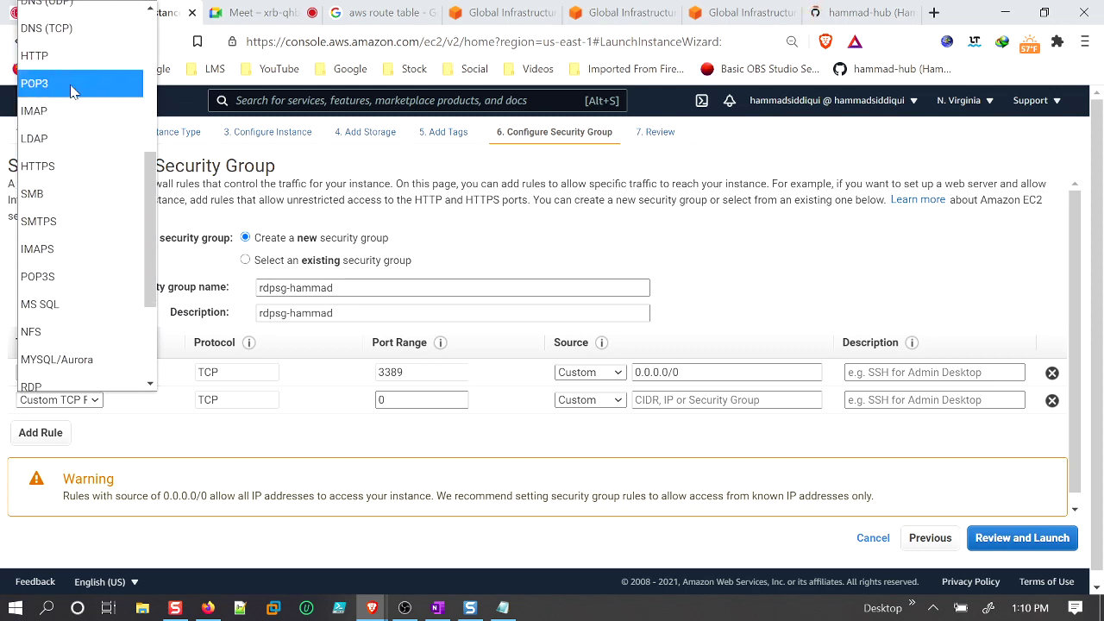
{"action": "left_click", "coordinate": [66, 59]}
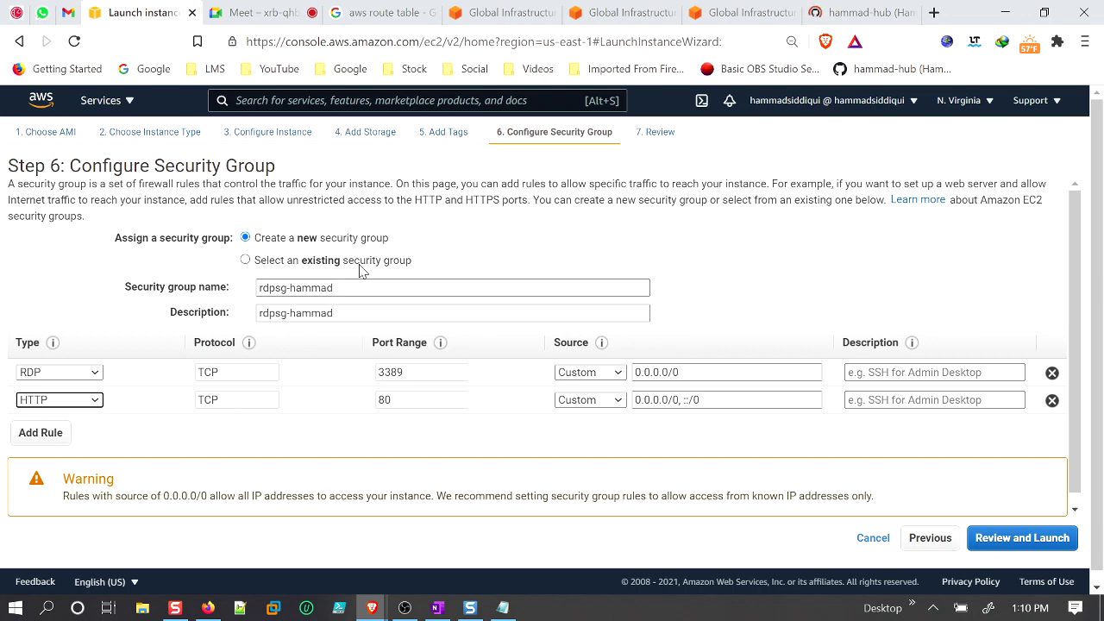
Set the source of both the RDP and HTTP rules to Anywhere, and continue to the launch review.
{"action": "left_click_drag", "start_coordinate": [414, 271], "coordinate": [257, 273]}
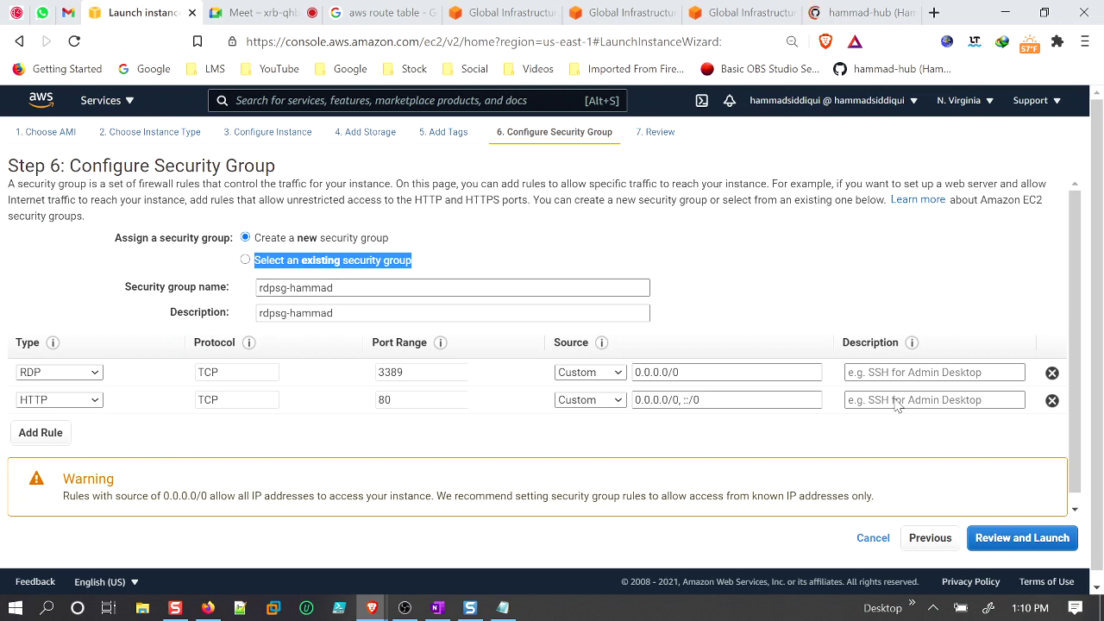
{"action": "left_click", "coordinate": [1005, 540]}
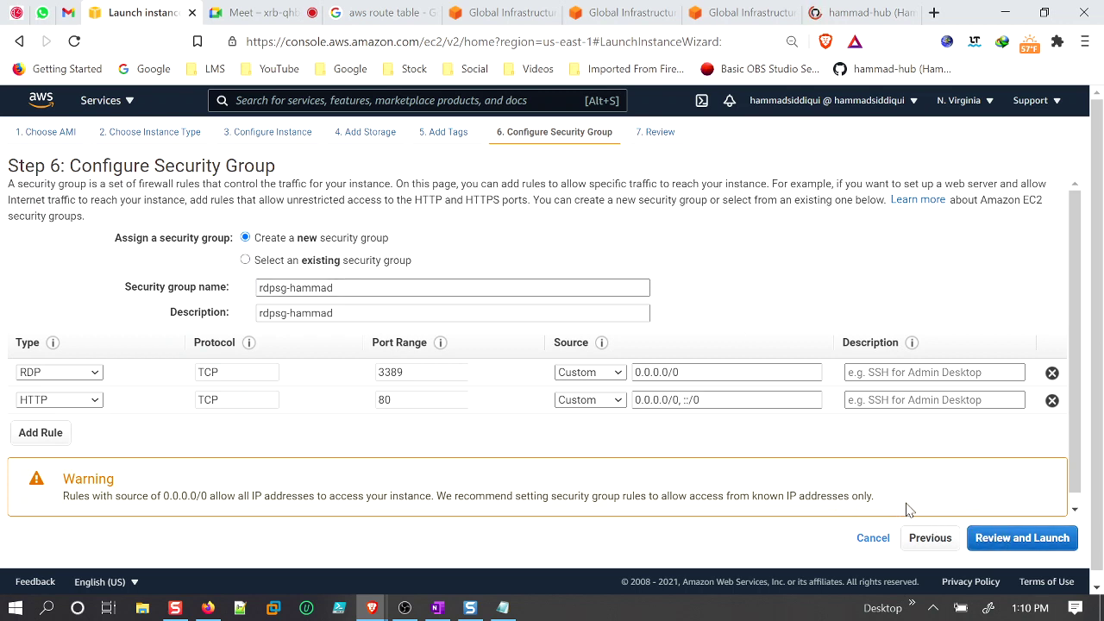
{"action": "left_click", "coordinate": [617, 374]}
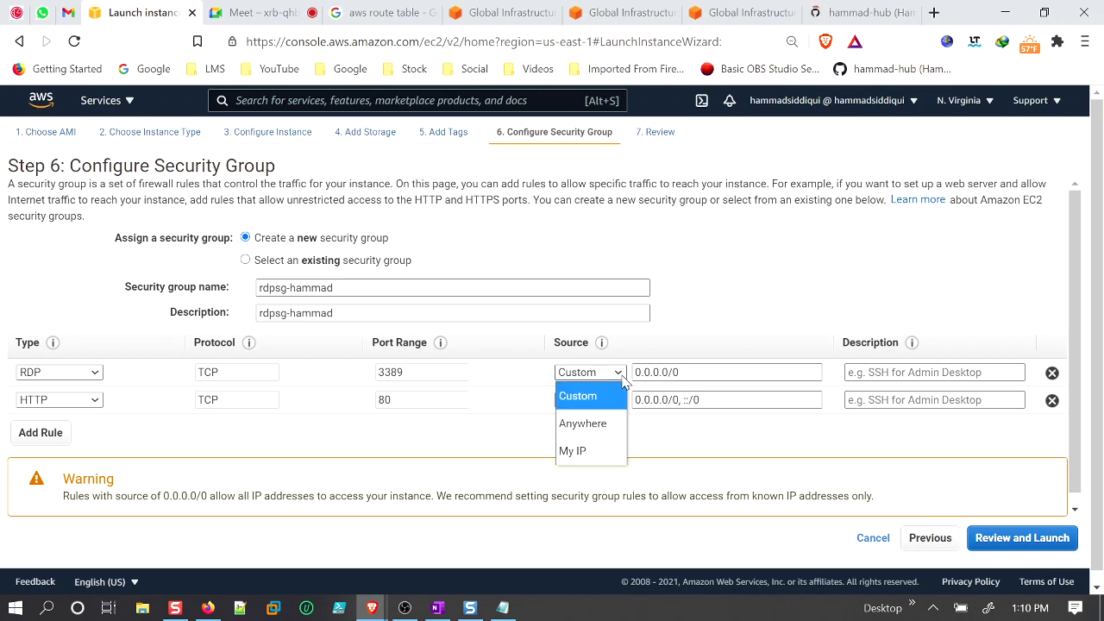
{"action": "left_click", "coordinate": [603, 422]}
{"action": "left_click", "coordinate": [598, 402]}
{"action": "left_click", "coordinate": [608, 450]}
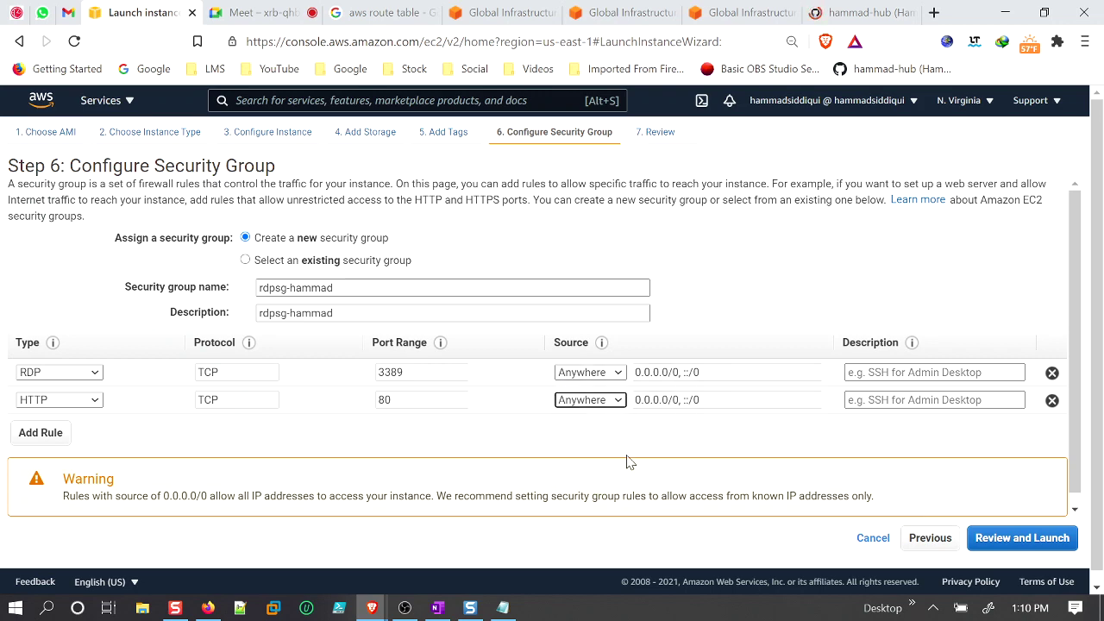
{"action": "left_click", "coordinate": [1023, 542]}
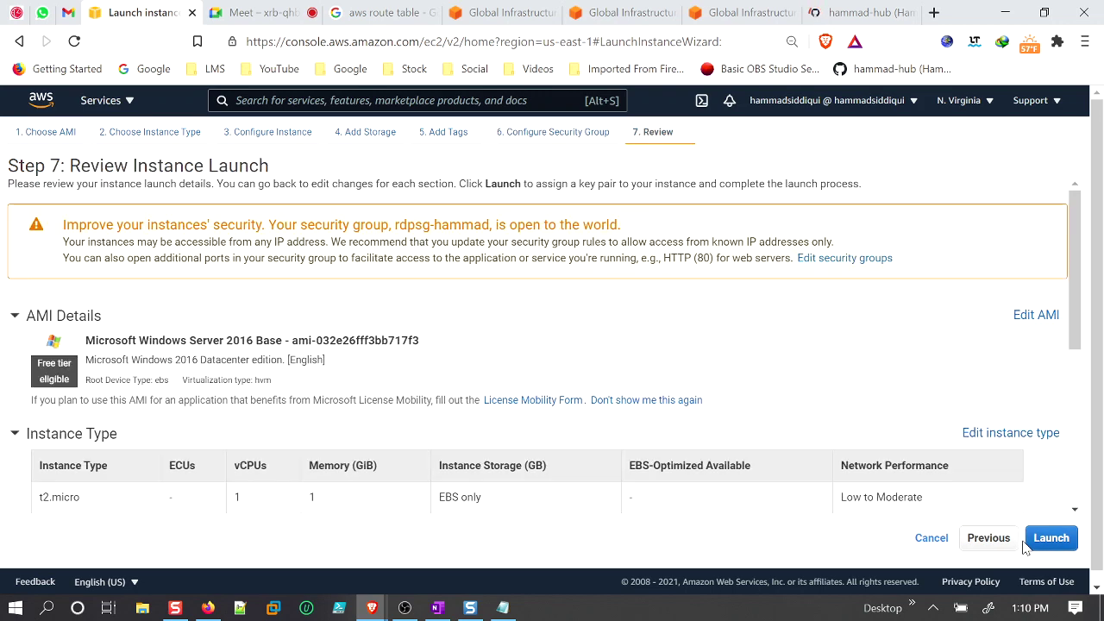
{"action": "scroll", "coordinate": [645, 452], "scroll_direction": "down", "scroll_amount": 5}
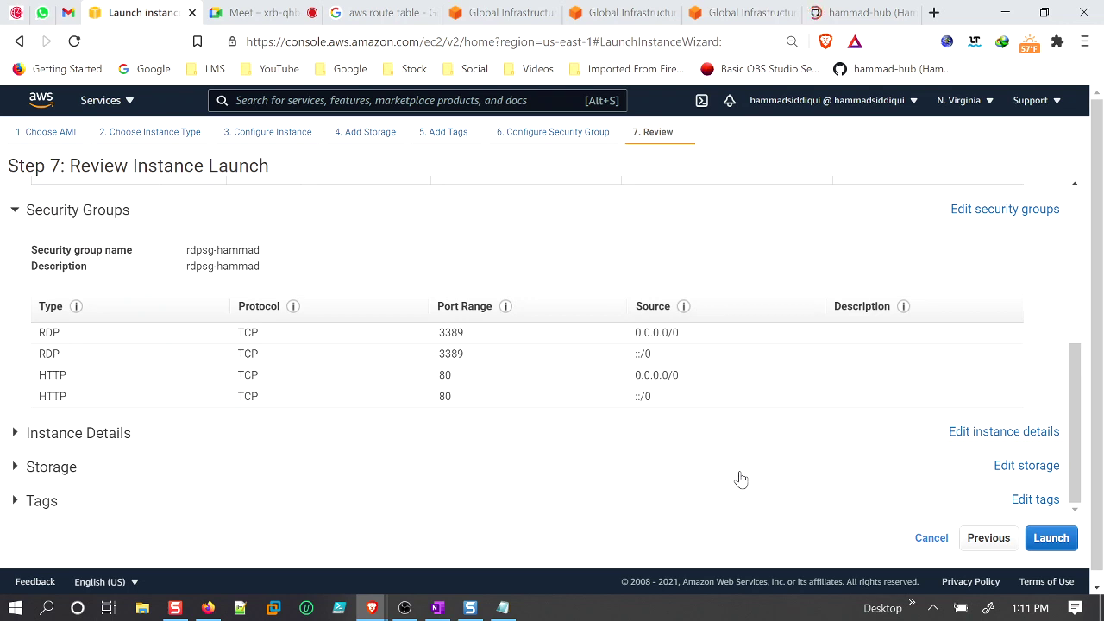
Create a new key pair named with the owner's first name and save its PEM file in the Downloads folder.
{"action": "left_click", "coordinate": [1052, 538]}
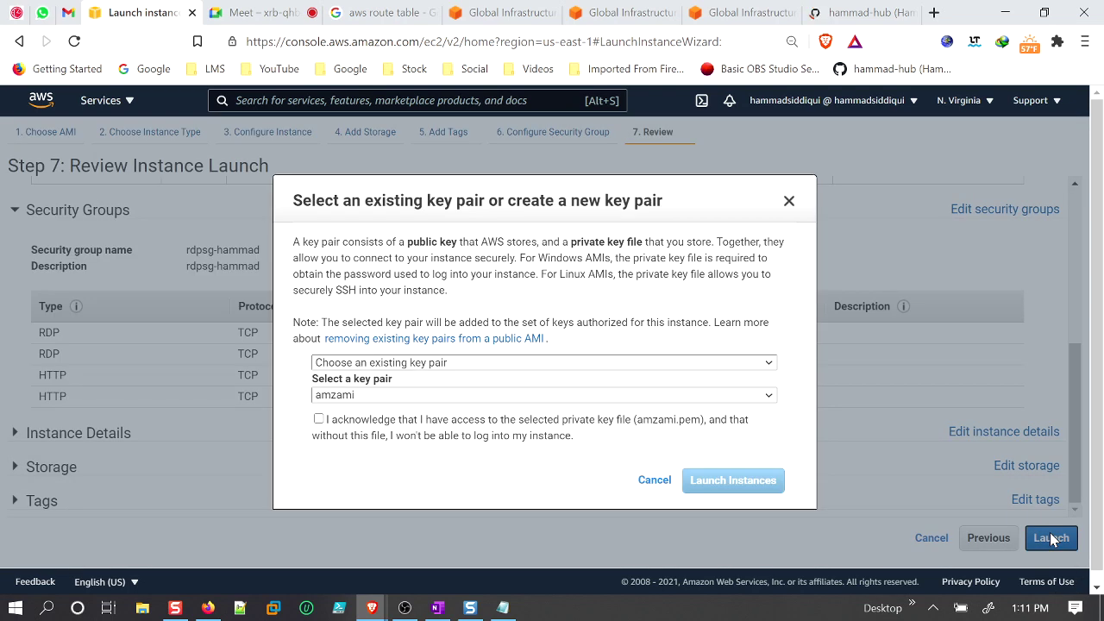
{"action": "left_click", "coordinate": [410, 363]}
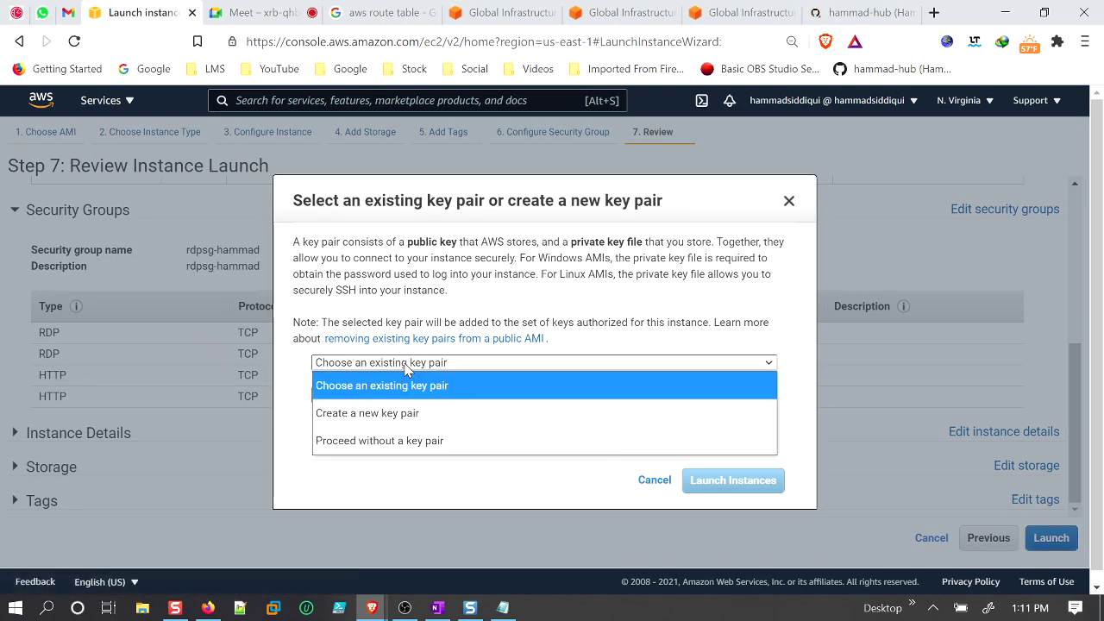
{"action": "left_click", "coordinate": [405, 416]}
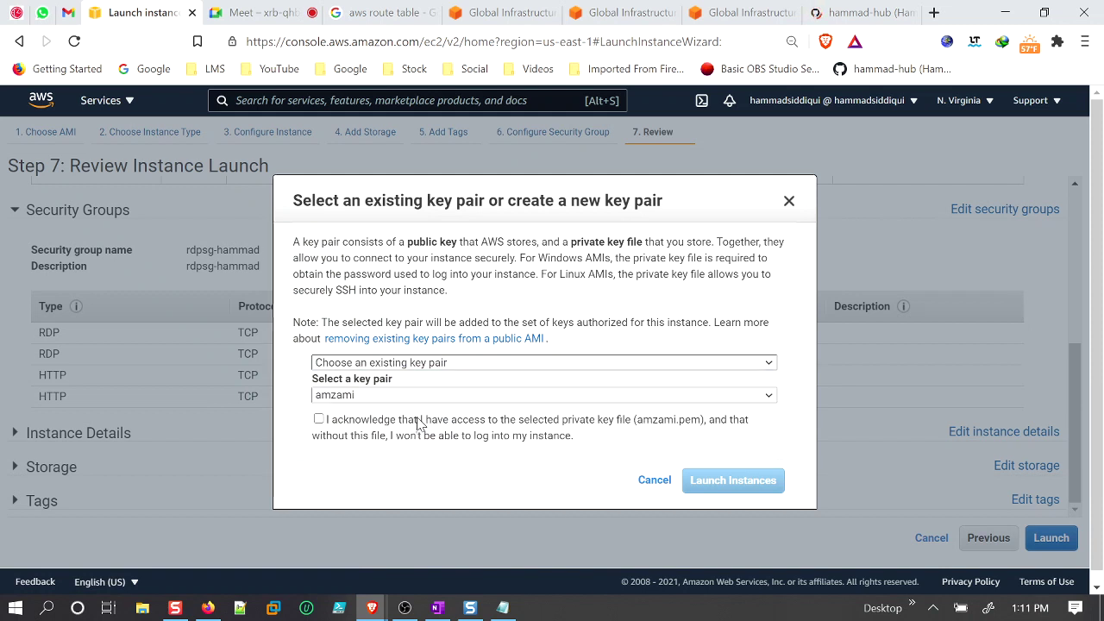
{"action": "type", "text": "h"}
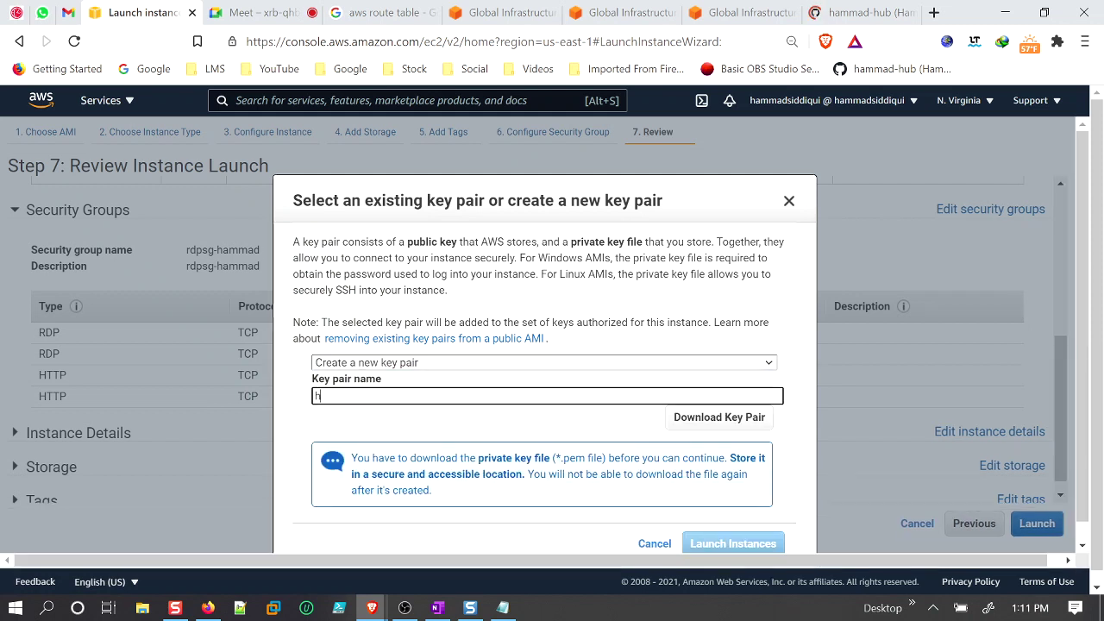
{"action": "type", "text": "ammad"}
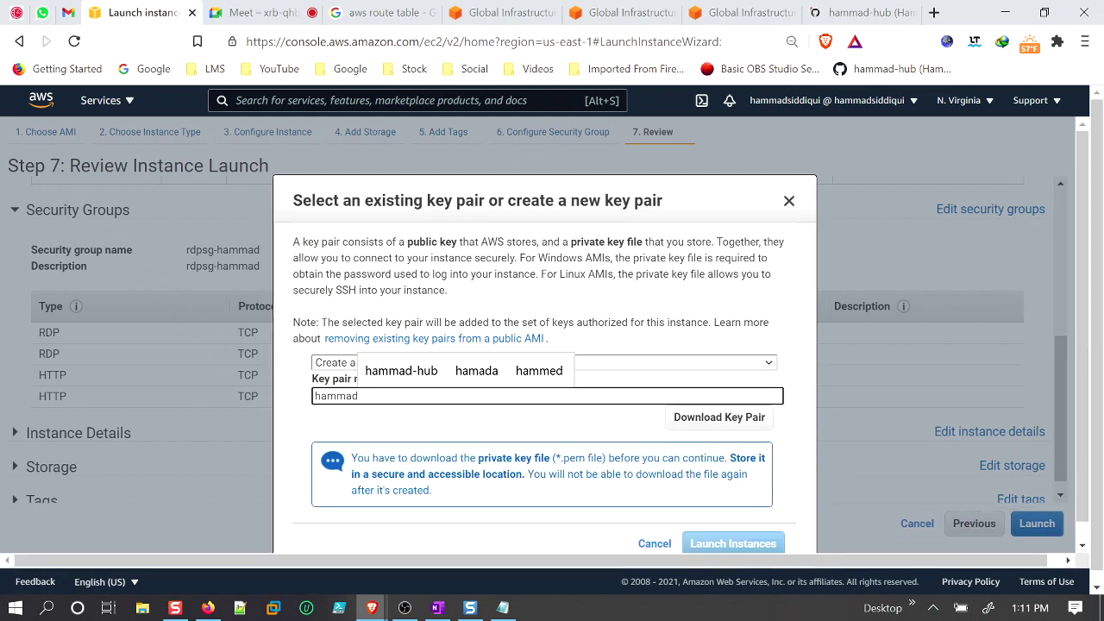
{"action": "left_click", "coordinate": [713, 422]}
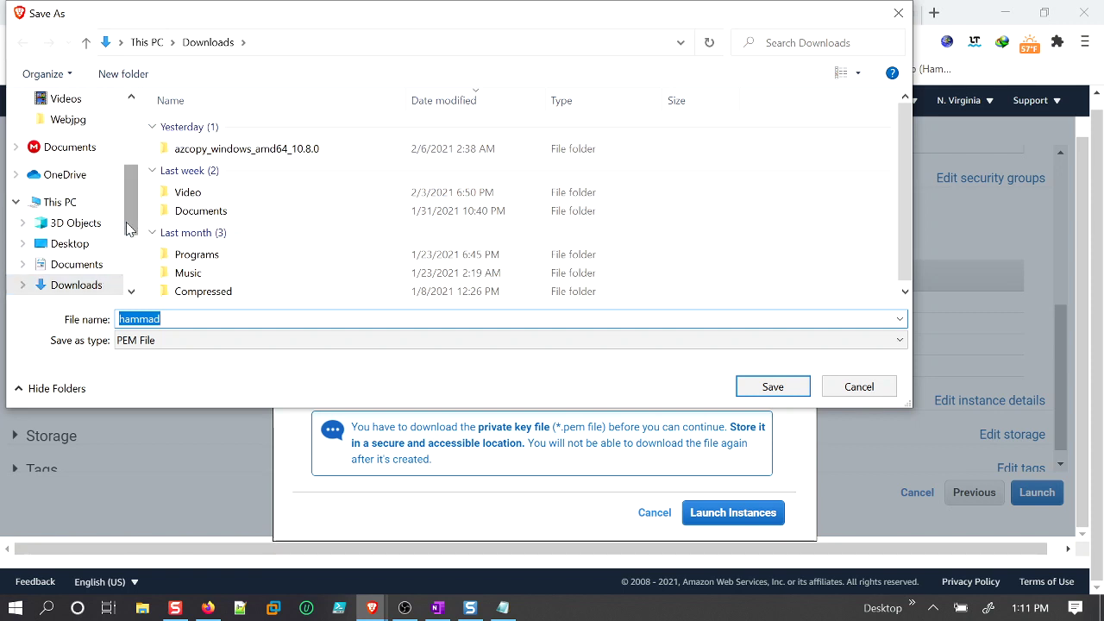
{"action": "left_click_drag", "start_coordinate": [128, 231], "coordinate": [96, 269]}
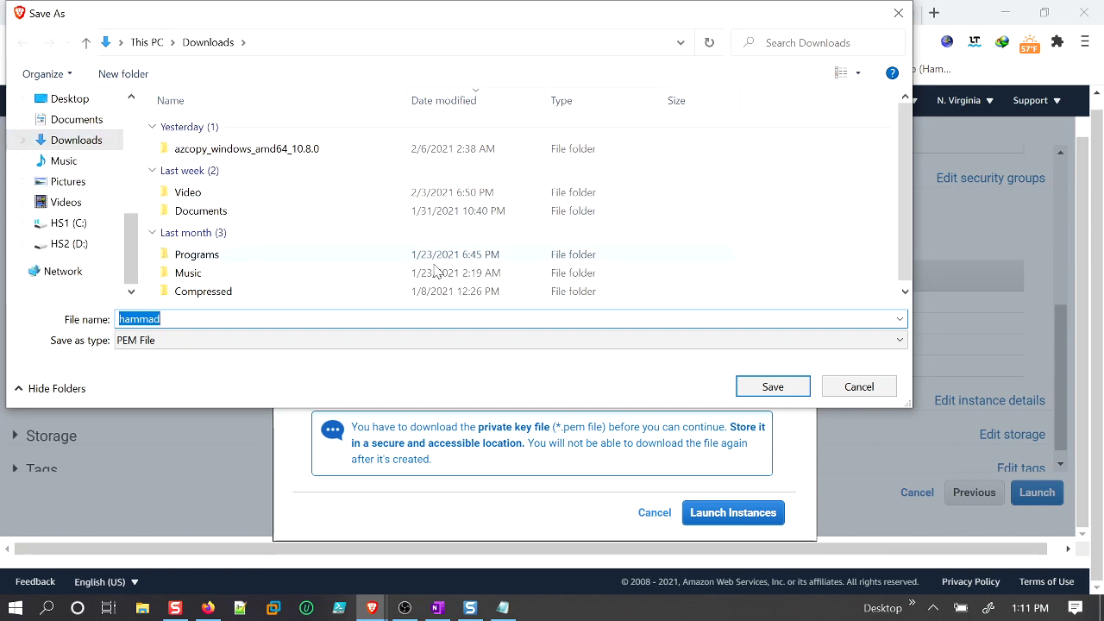
{"action": "left_click", "coordinate": [785, 395]}
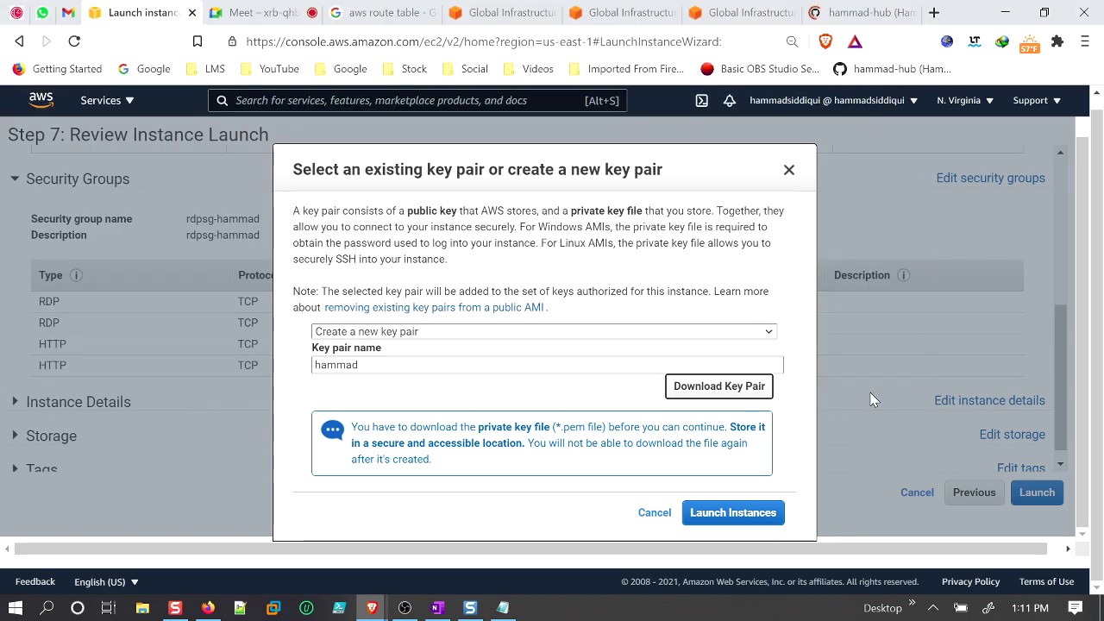
Launch the instance with the new key pair and open the instances list.
{"action": "scroll", "coordinate": [720, 457], "scroll_direction": "down", "scroll_amount": 1}
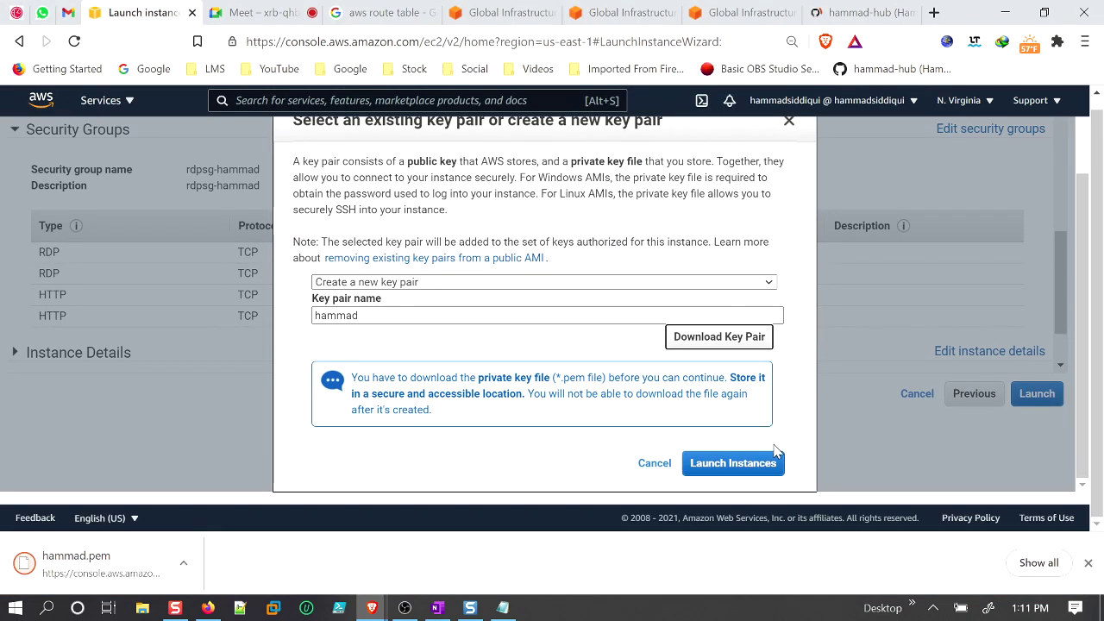
{"action": "left_click", "coordinate": [728, 462]}
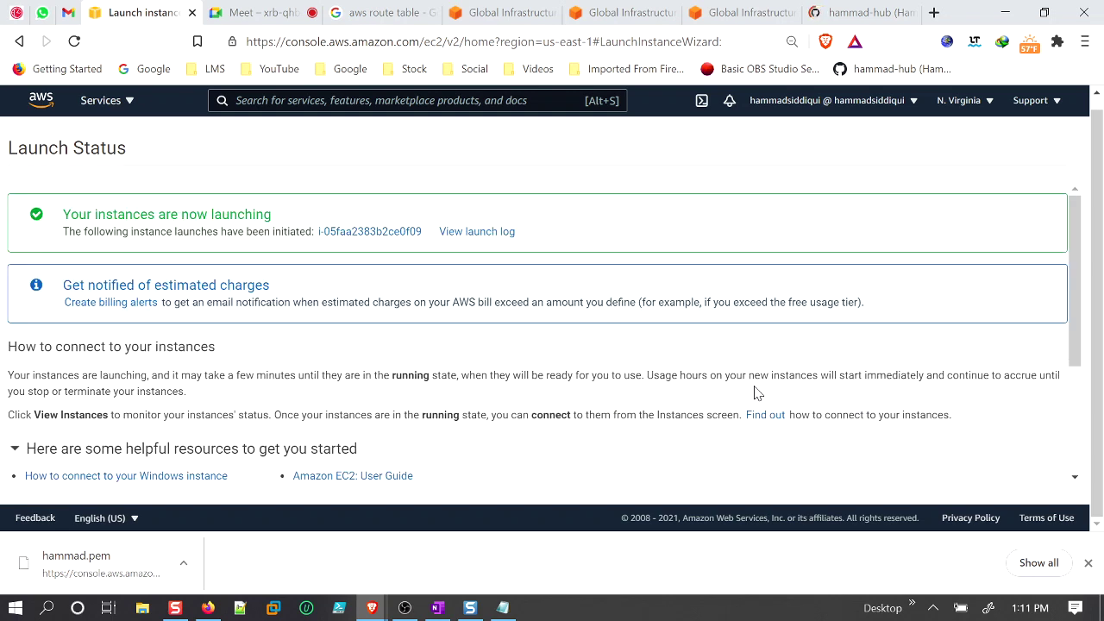
{"action": "scroll", "coordinate": [754, 397], "scroll_direction": "down", "scroll_amount": 2}
{"action": "left_click", "coordinate": [1017, 471]}
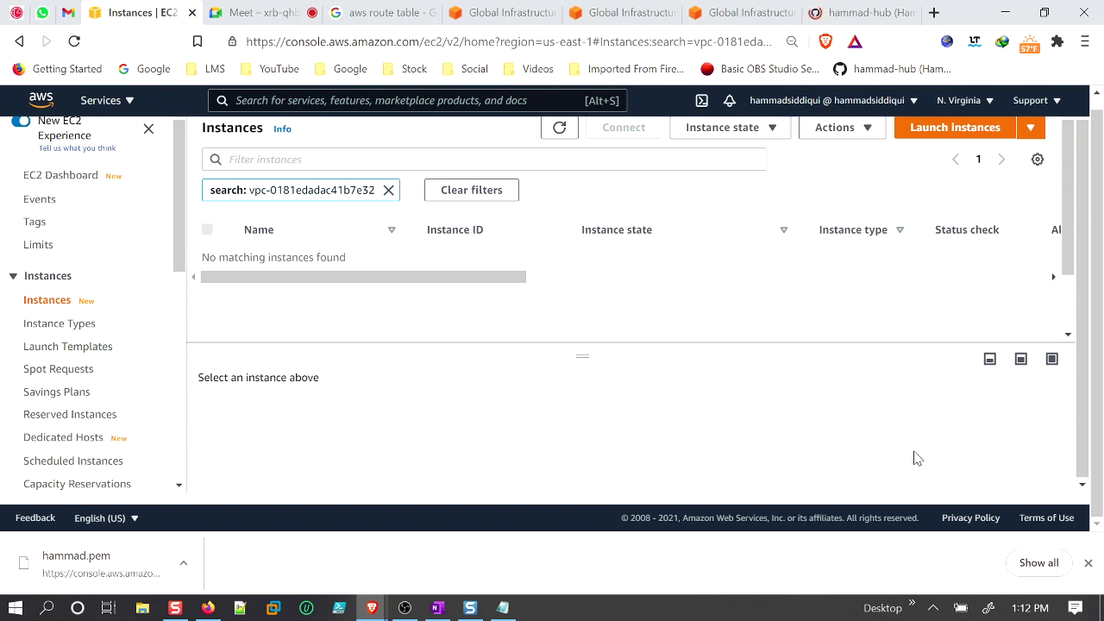
Switch to the Google Meet call and toggle the background application with the blue shield icon.
{"action": "left_click", "coordinate": [247, 13]}
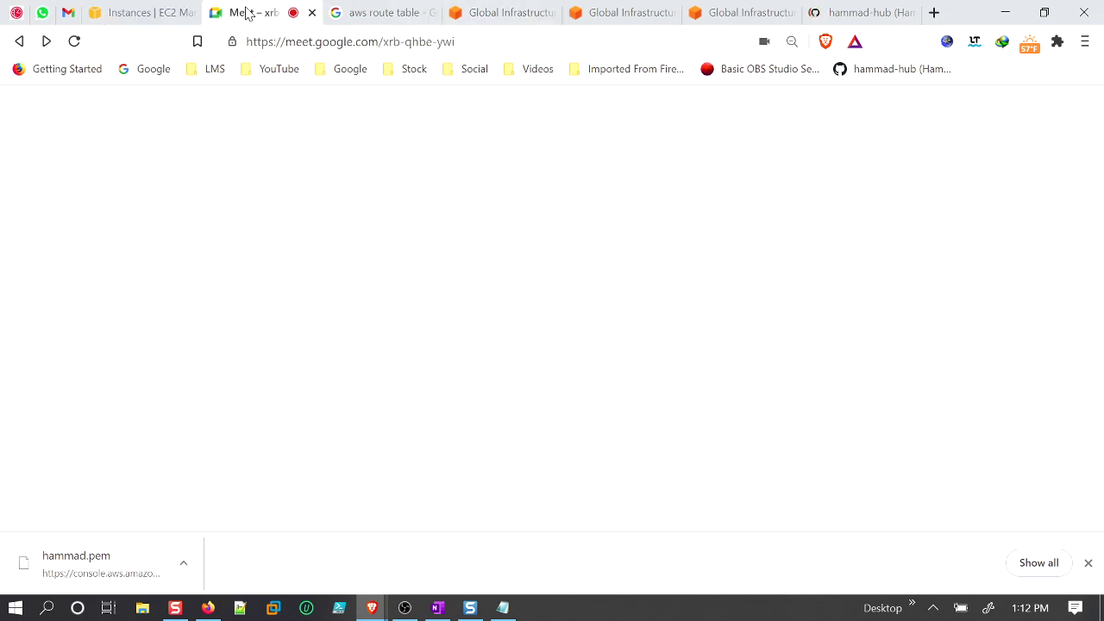
{"action": "left_click", "coordinate": [540, 328]}
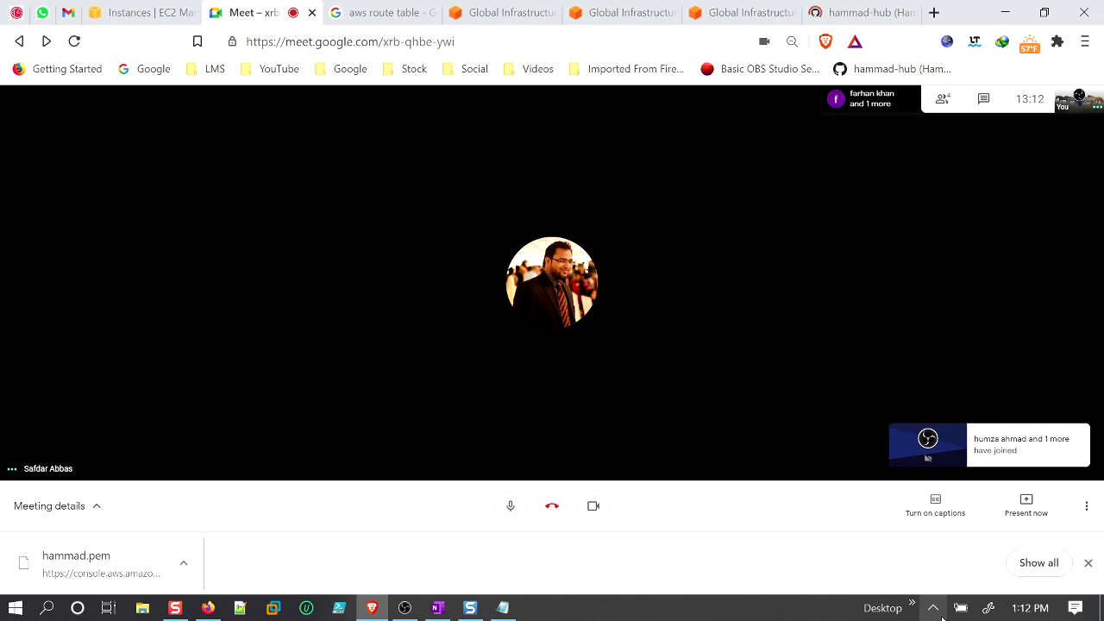
{"action": "left_click", "coordinate": [932, 609]}
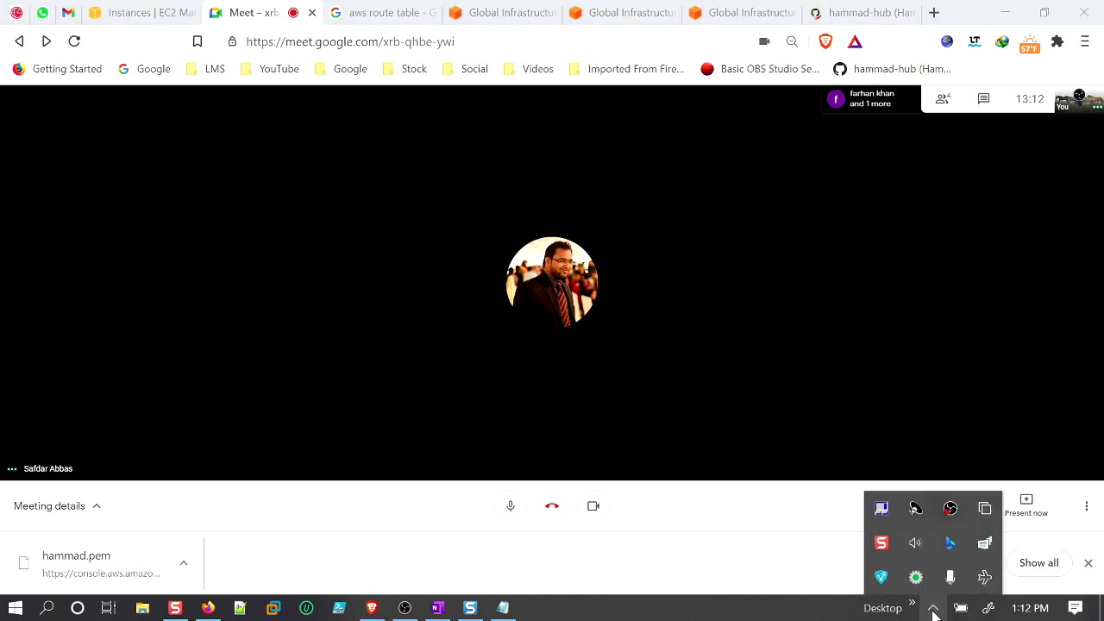
{"action": "right_click", "coordinate": [882, 577]}
{"action": "left_click", "coordinate": [906, 541]}
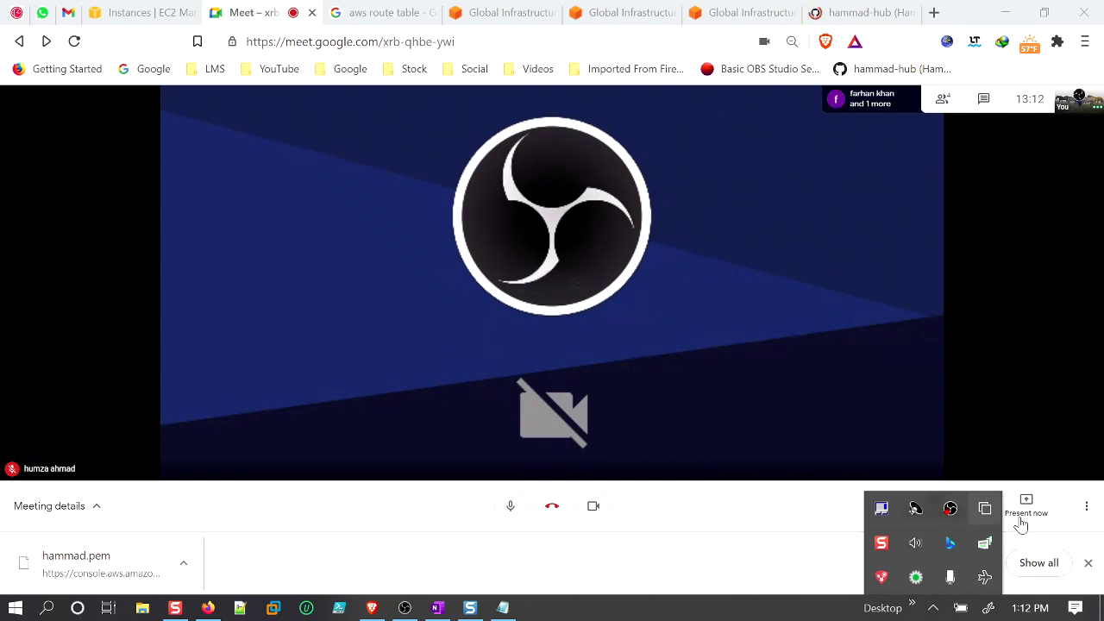
{"action": "left_click", "coordinate": [779, 507]}
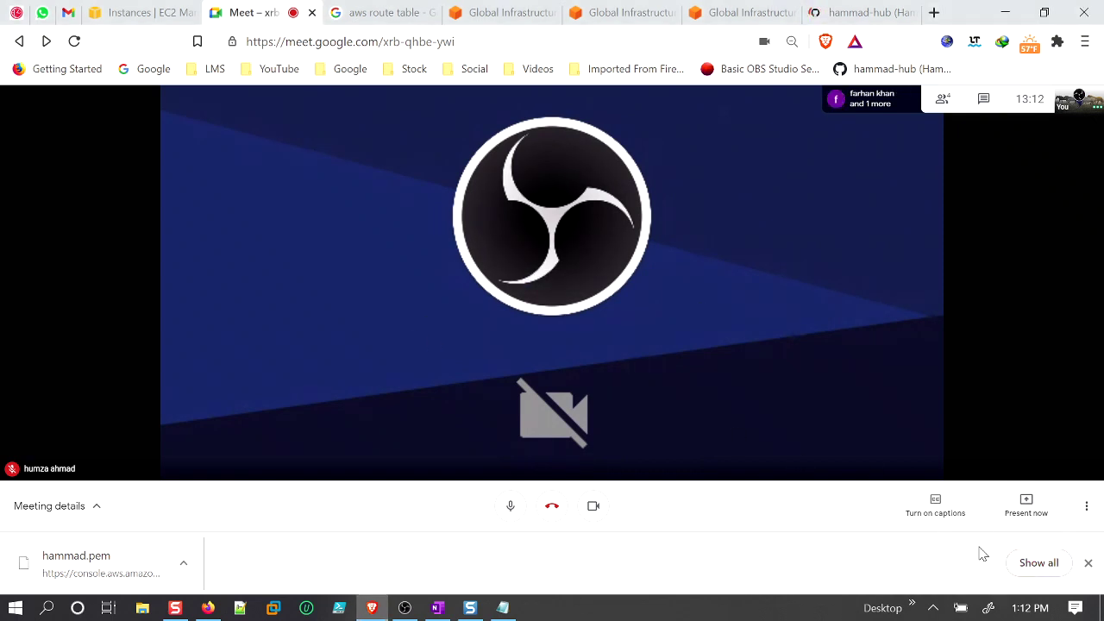
Present the entire Screen 1 to the meeting participants.
{"action": "left_click", "coordinate": [1026, 505]}
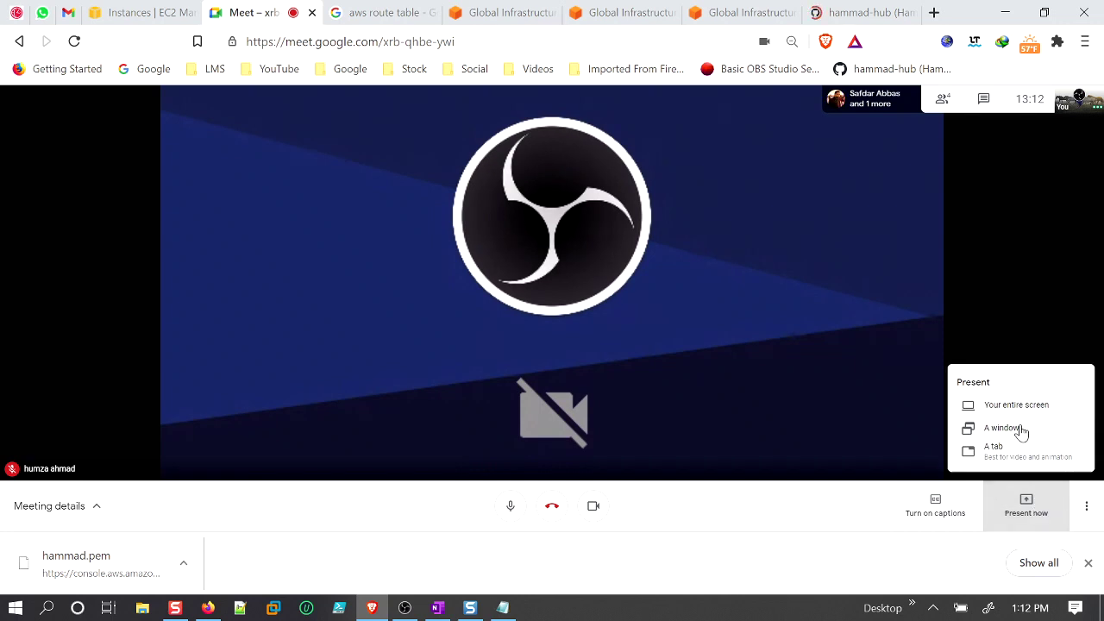
{"action": "left_click", "coordinate": [1024, 408]}
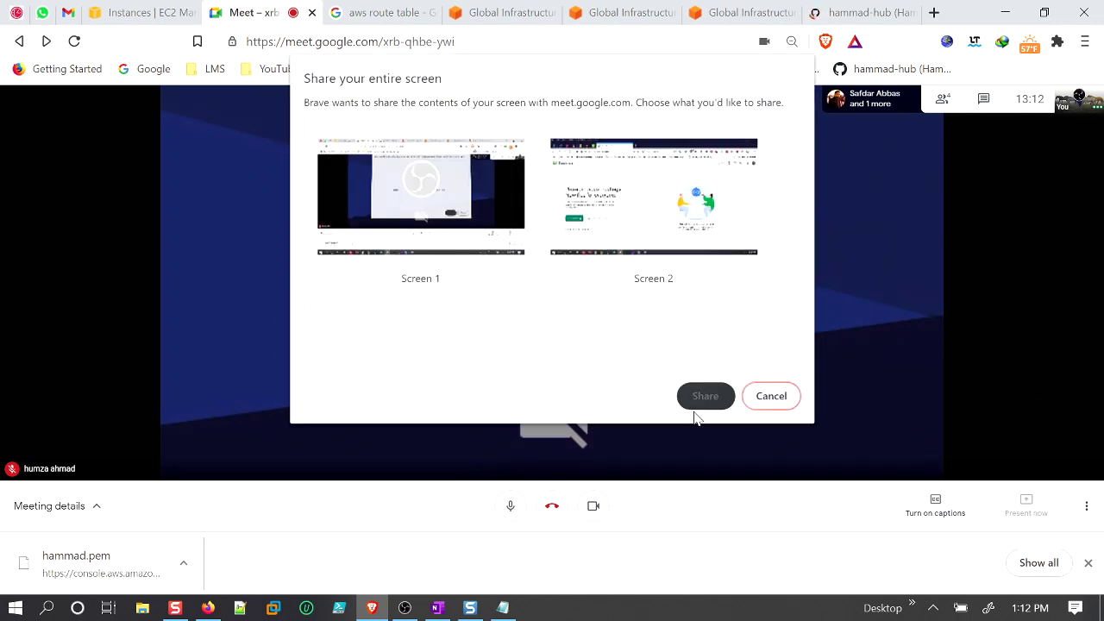
{"action": "left_click", "coordinate": [390, 191]}
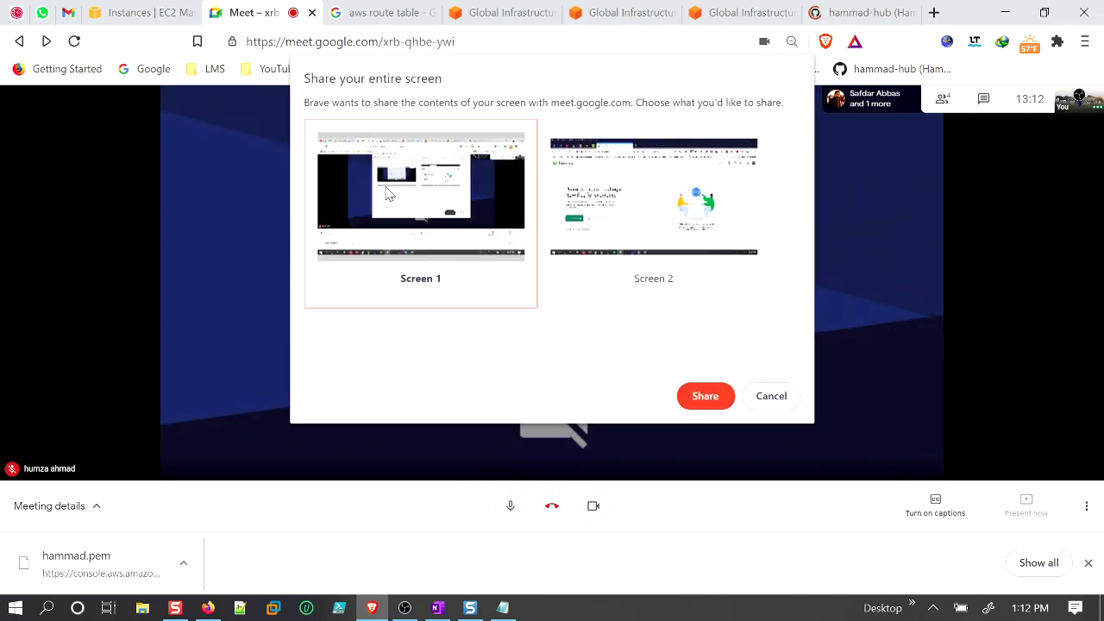
{"action": "left_click", "coordinate": [705, 396]}
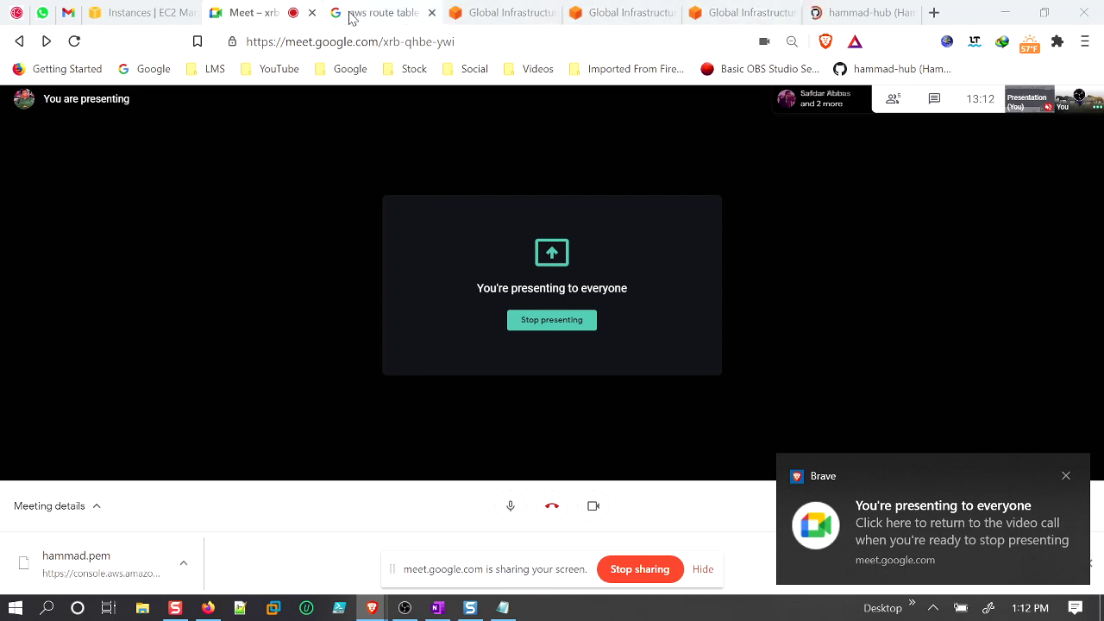
Return to the EC2 instances list and remove its VPC search filter.
{"action": "left_click", "coordinate": [133, 12]}
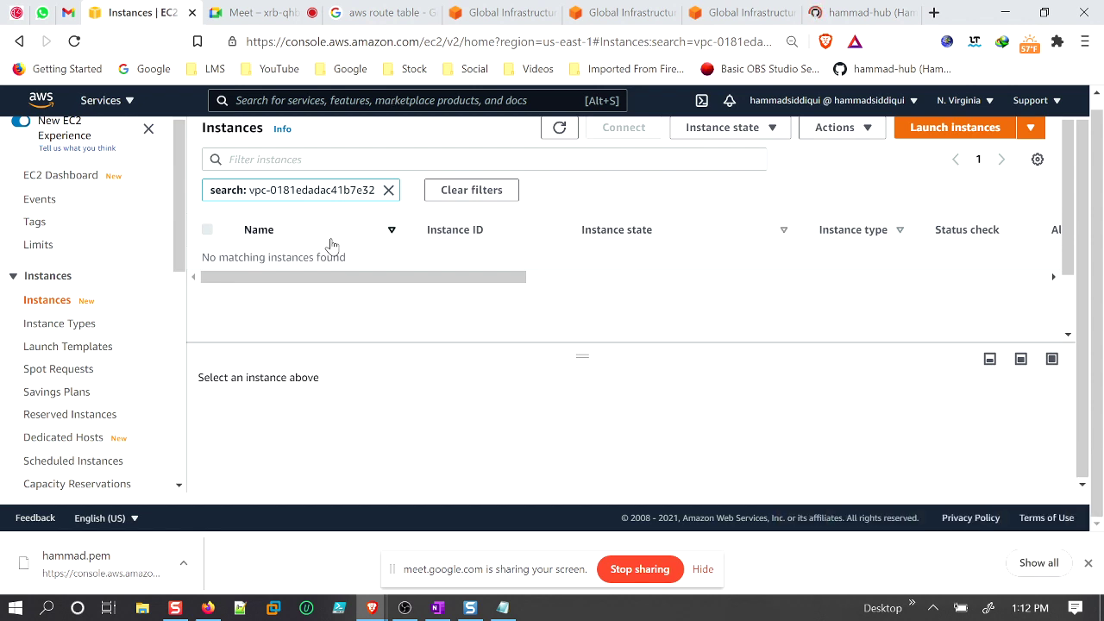
{"action": "left_click", "coordinate": [388, 192]}
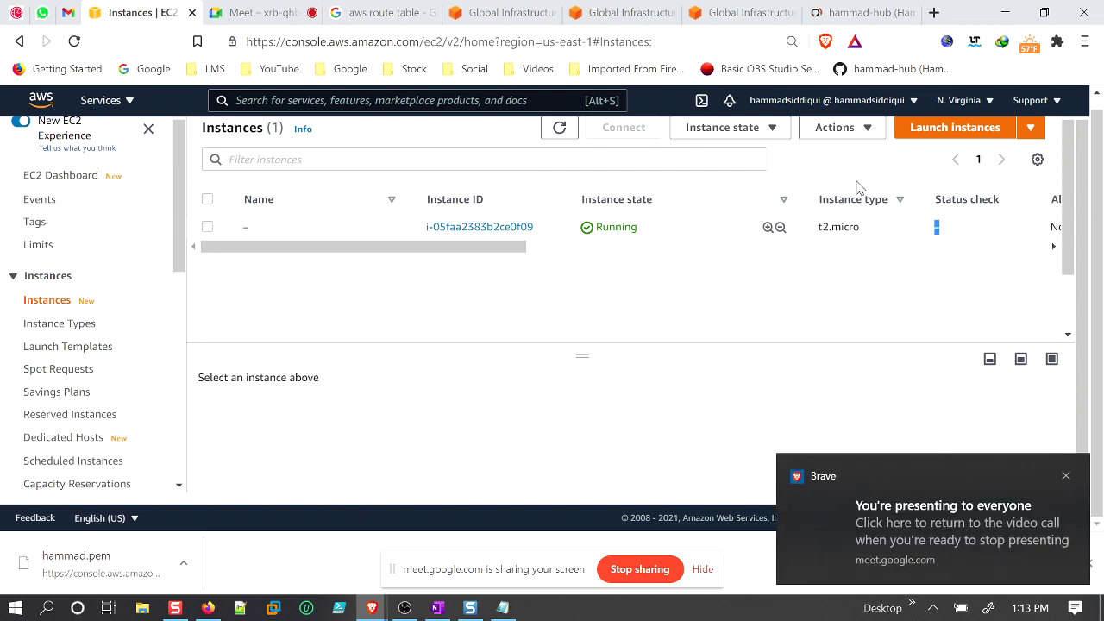
Start launching another EC2 instance and browse the Quick Start AMIs with the page enlarged to 110%.
{"action": "left_click", "coordinate": [990, 138]}
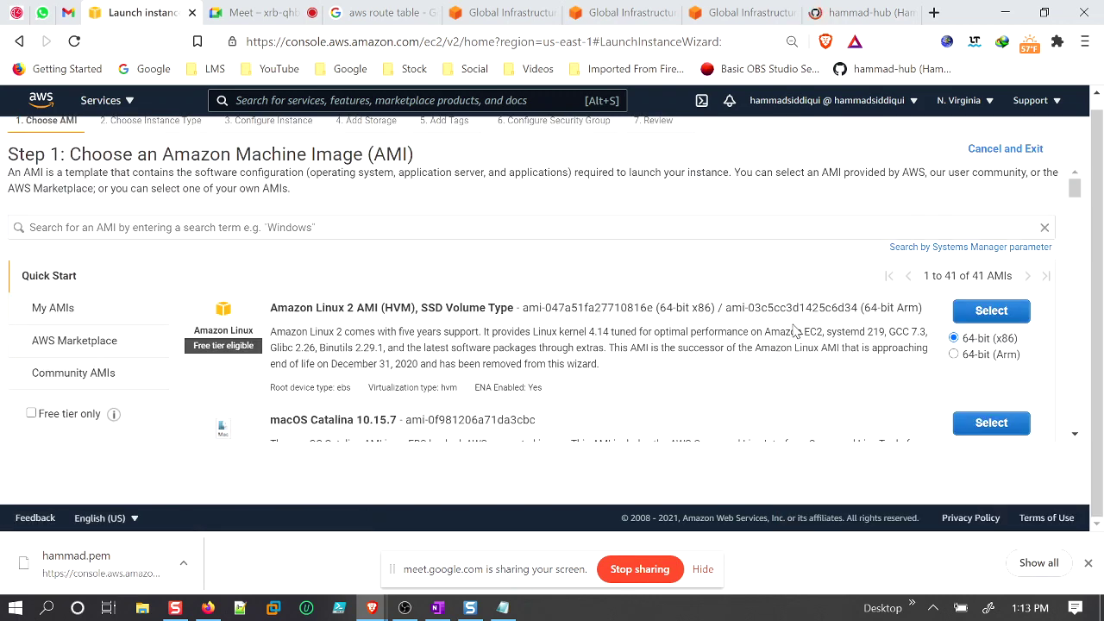
{"action": "key", "text": "ctrl+plus"}
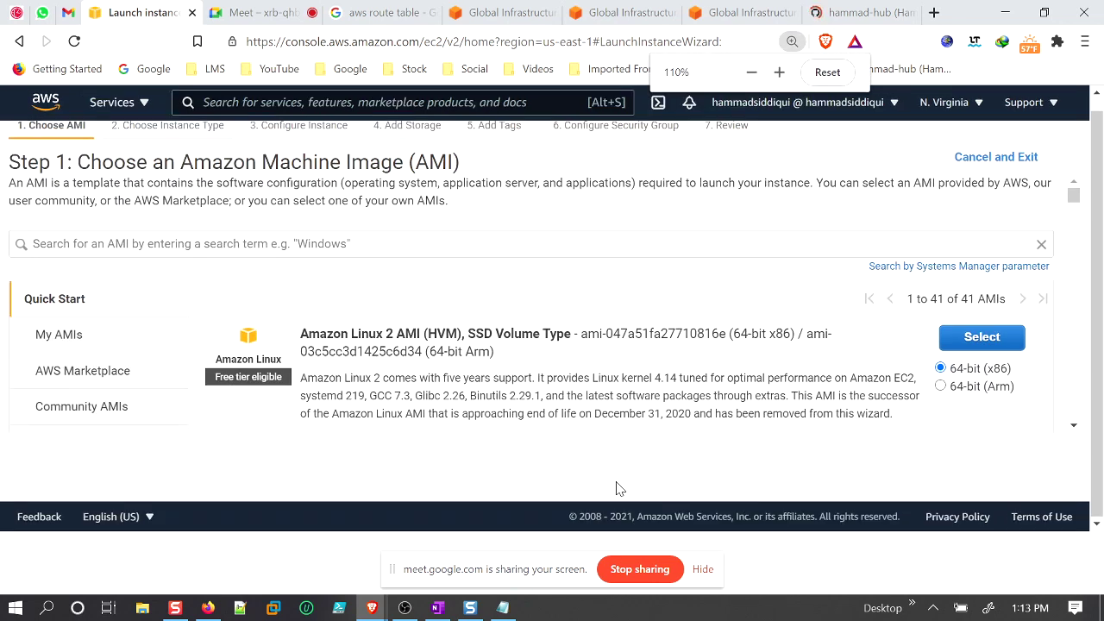
{"action": "left_click", "coordinate": [703, 569]}
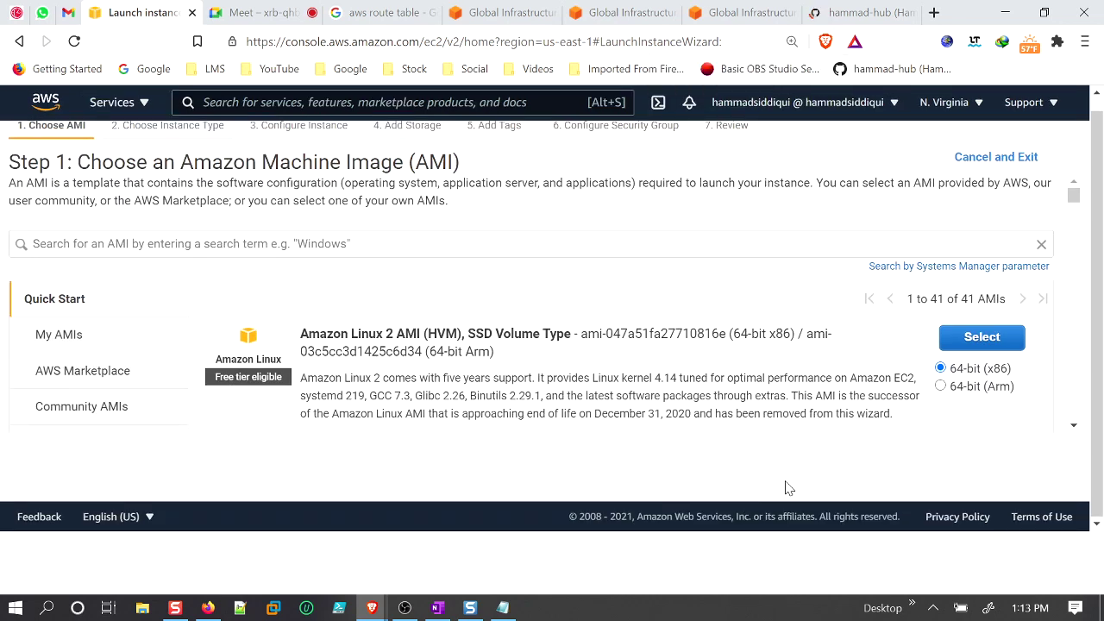
{"action": "key", "text": "ctrl+plus"}
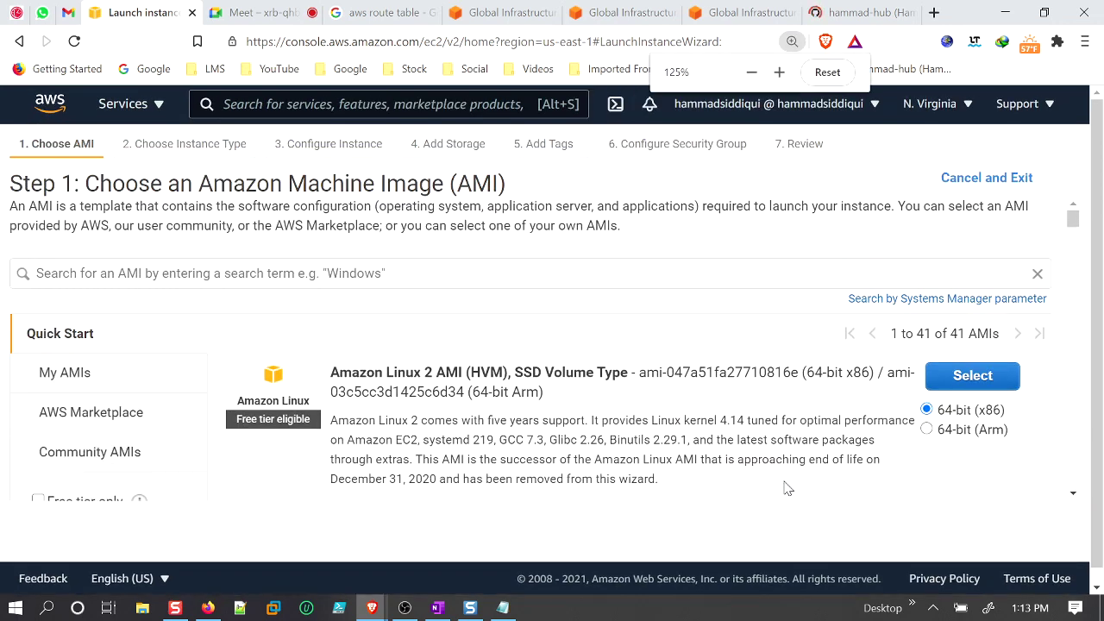
{"action": "left_click_drag", "start_coordinate": [1073, 218], "coordinate": [1073, 263]}
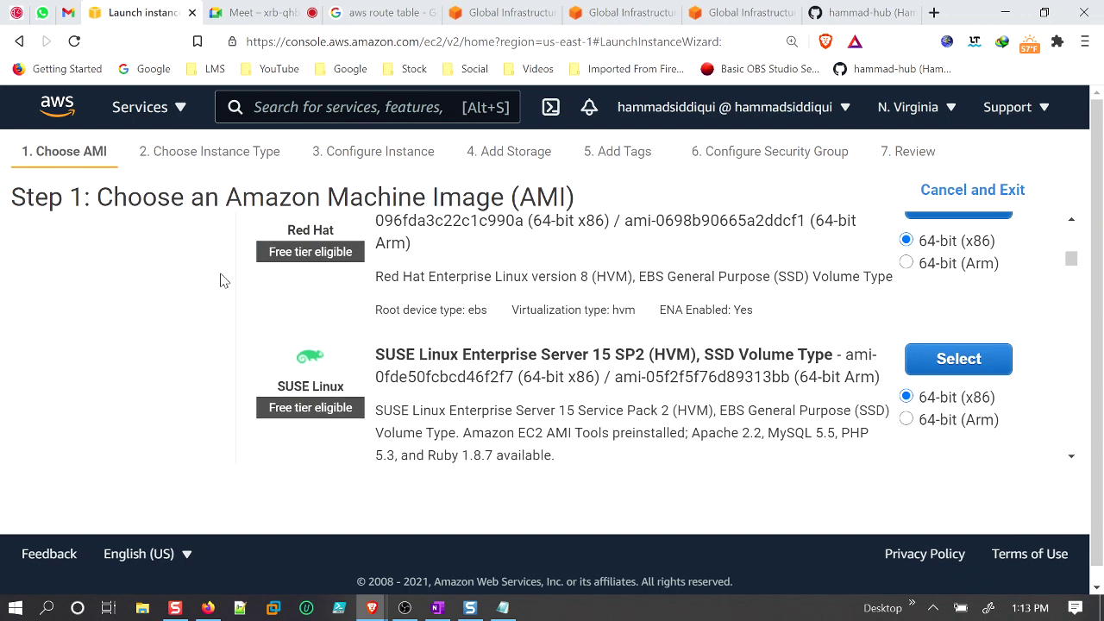
{"action": "key", "text": "ctrl+plus"}
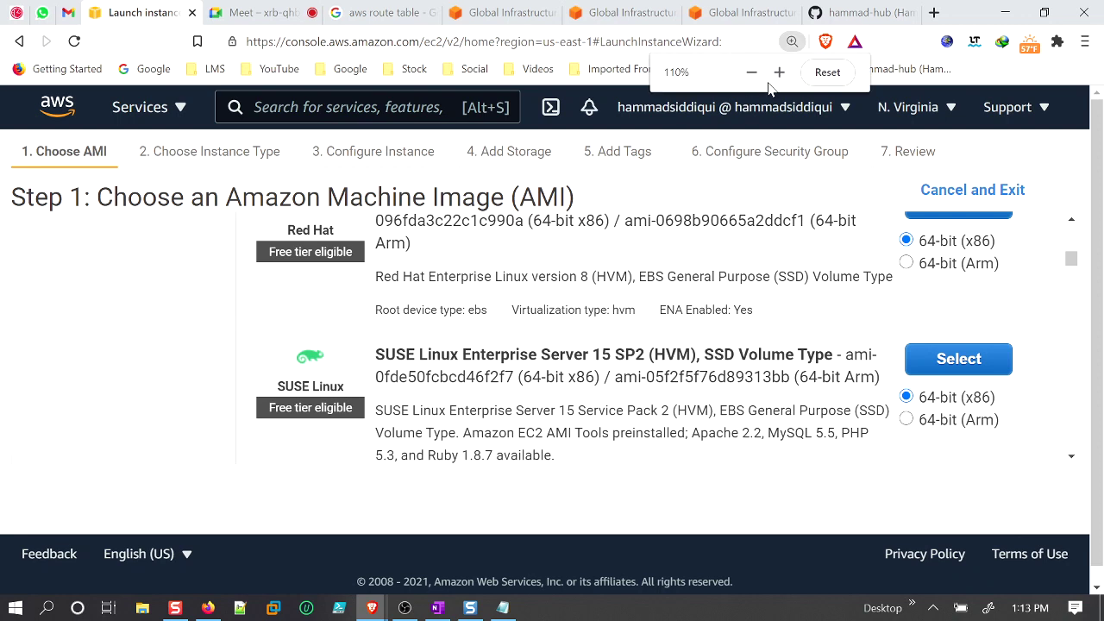
{"action": "key", "text": "ctrl+minus"}
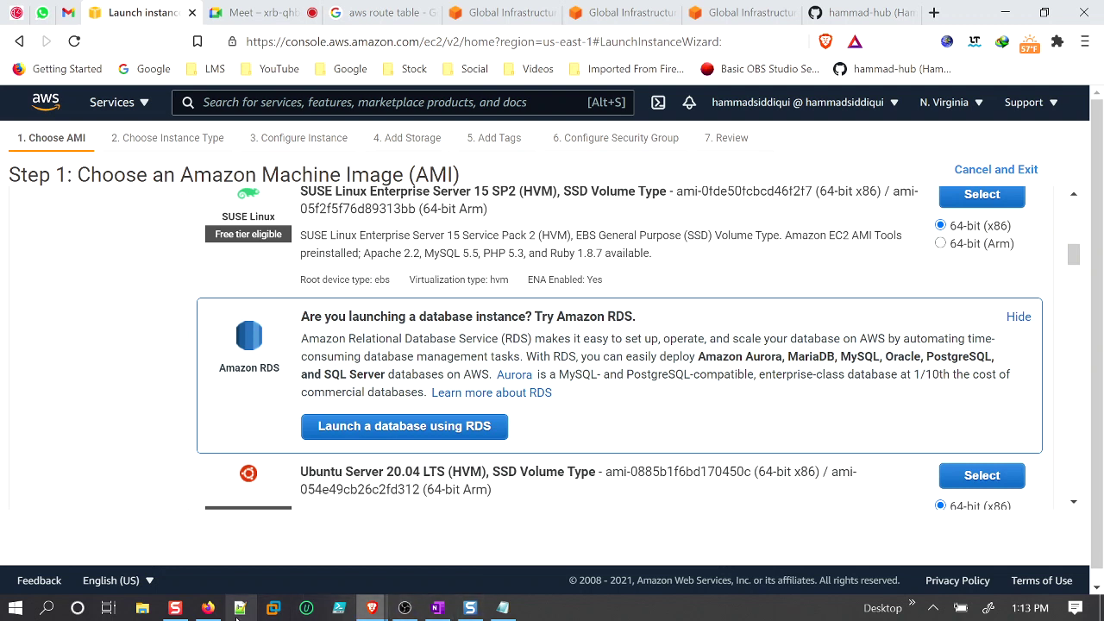
Switch to the Google Meet call and check the list of participants.
{"action": "left_click", "coordinate": [249, 13]}
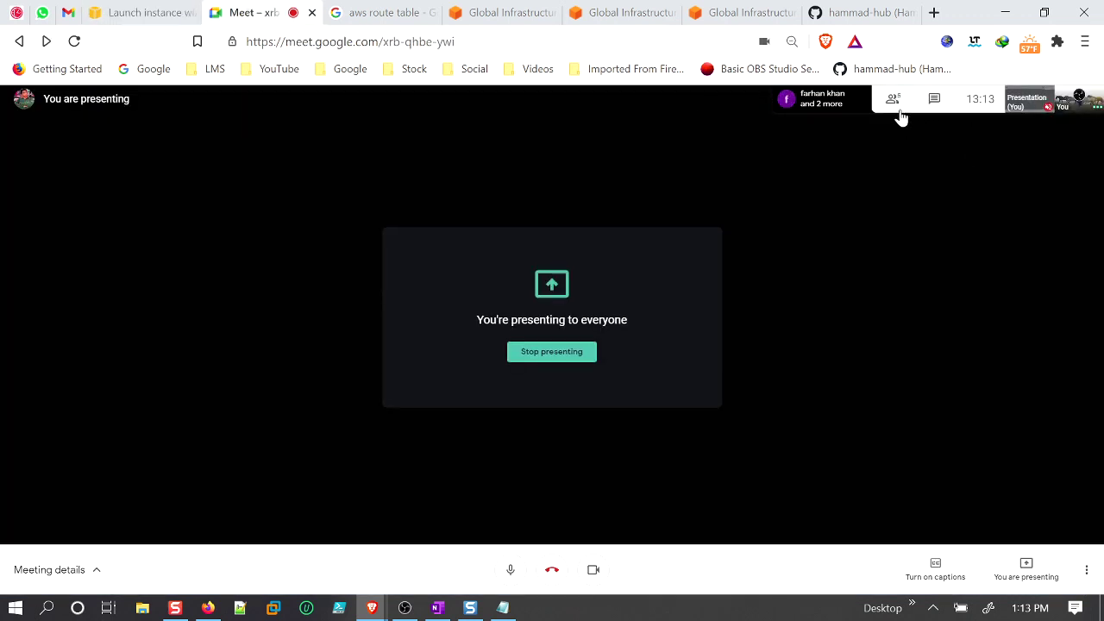
{"action": "left_click", "coordinate": [893, 98]}
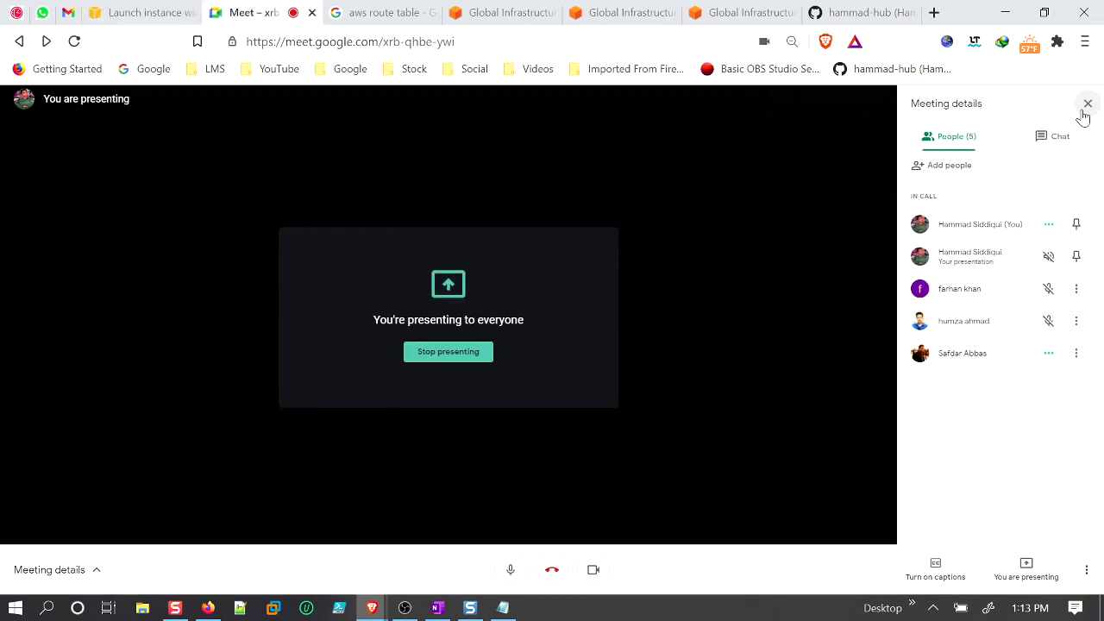
{"action": "left_click", "coordinate": [1087, 104]}
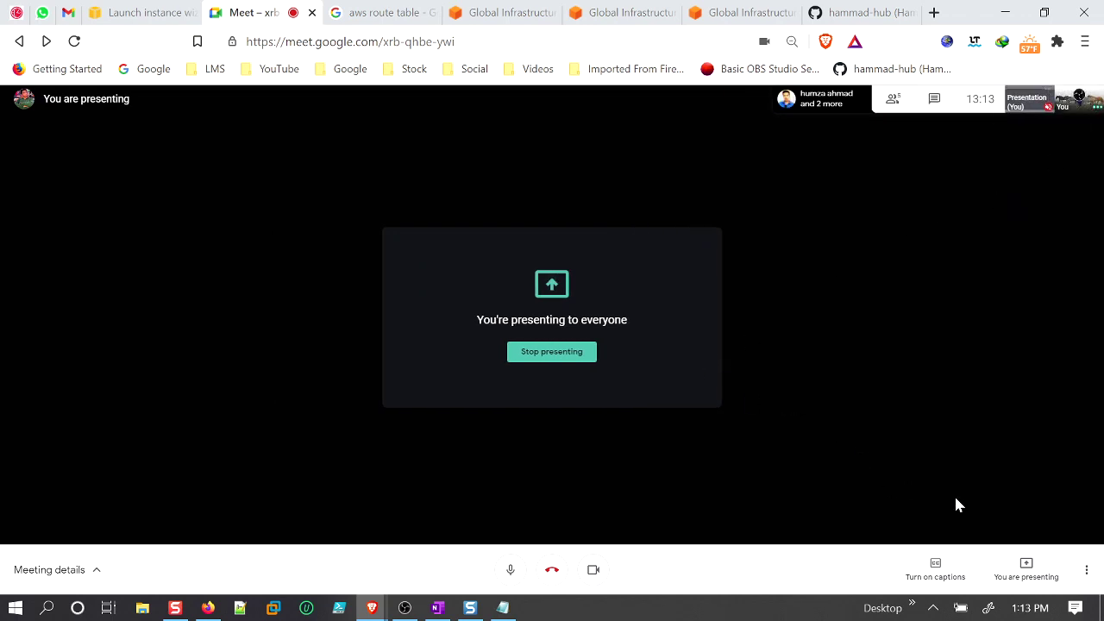
Stop presenting the screen in the meeting and bring up OBS Studio.
{"action": "left_click", "coordinate": [1031, 571]}
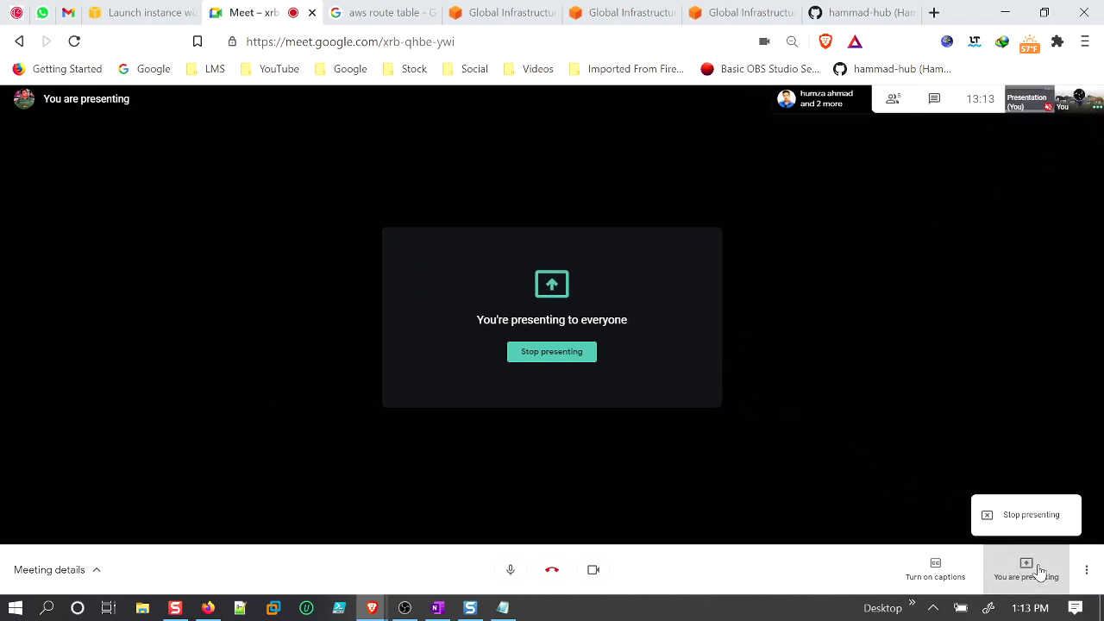
{"action": "left_click", "coordinate": [1015, 518]}
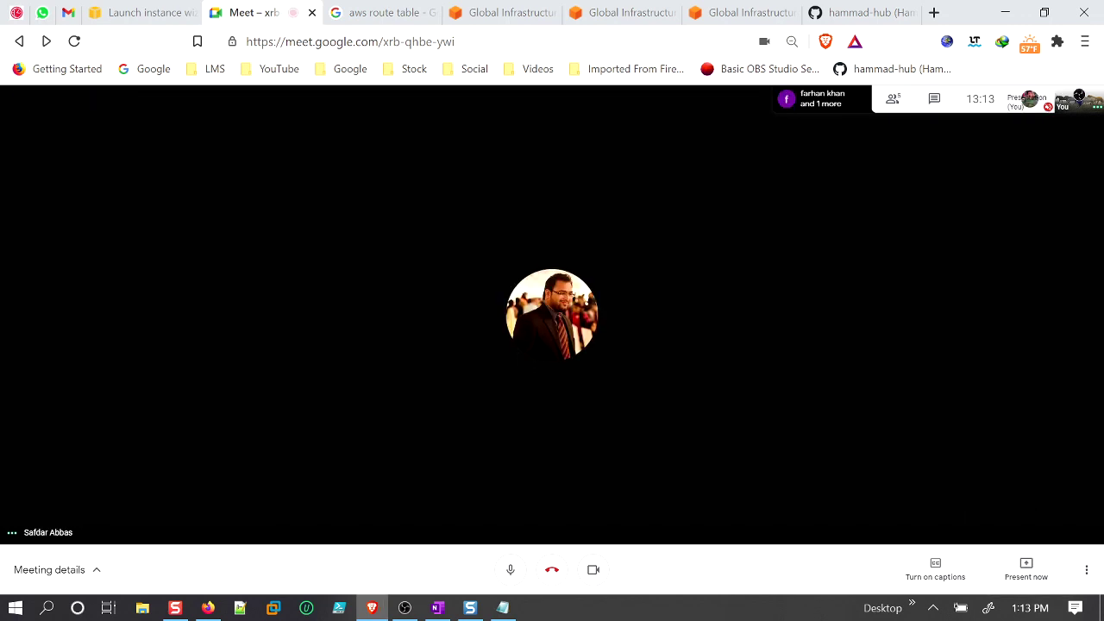
{"action": "left_click", "coordinate": [404, 608]}
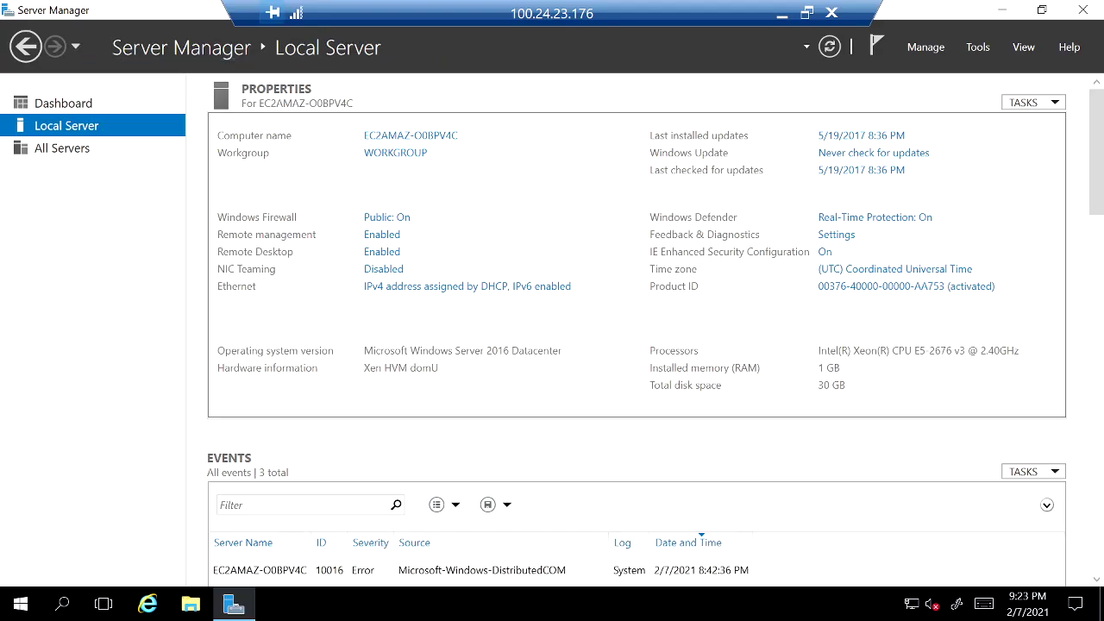
In the remote server's Server Manager, view the File and Storage Services servers and return to the local server's properties.
{"action": "left_click", "coordinate": [45, 150]}
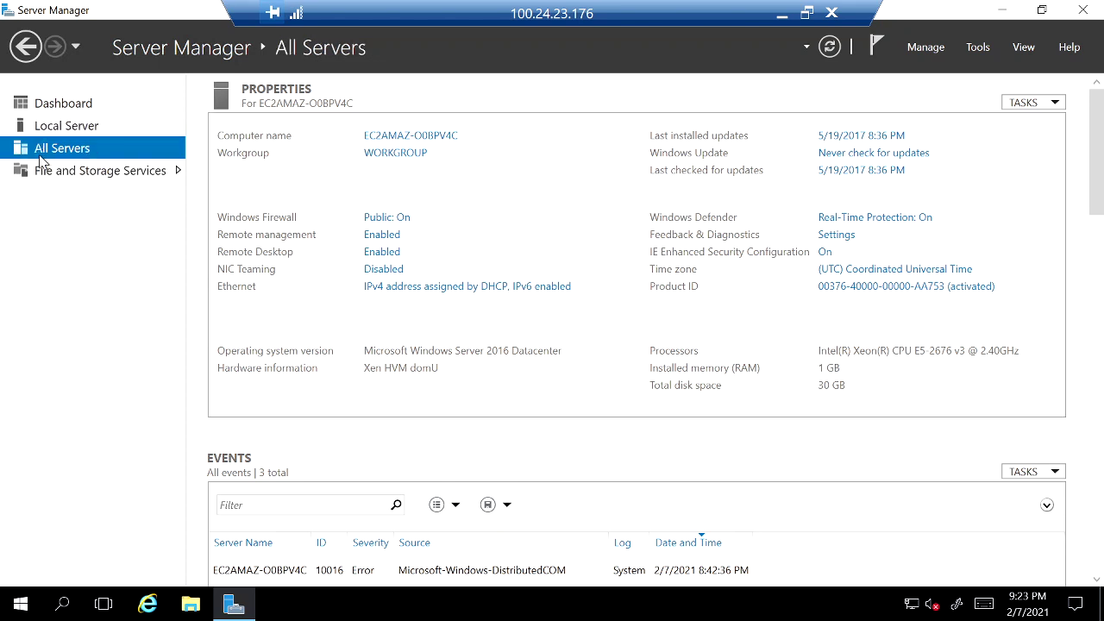
{"action": "left_click", "coordinate": [99, 173]}
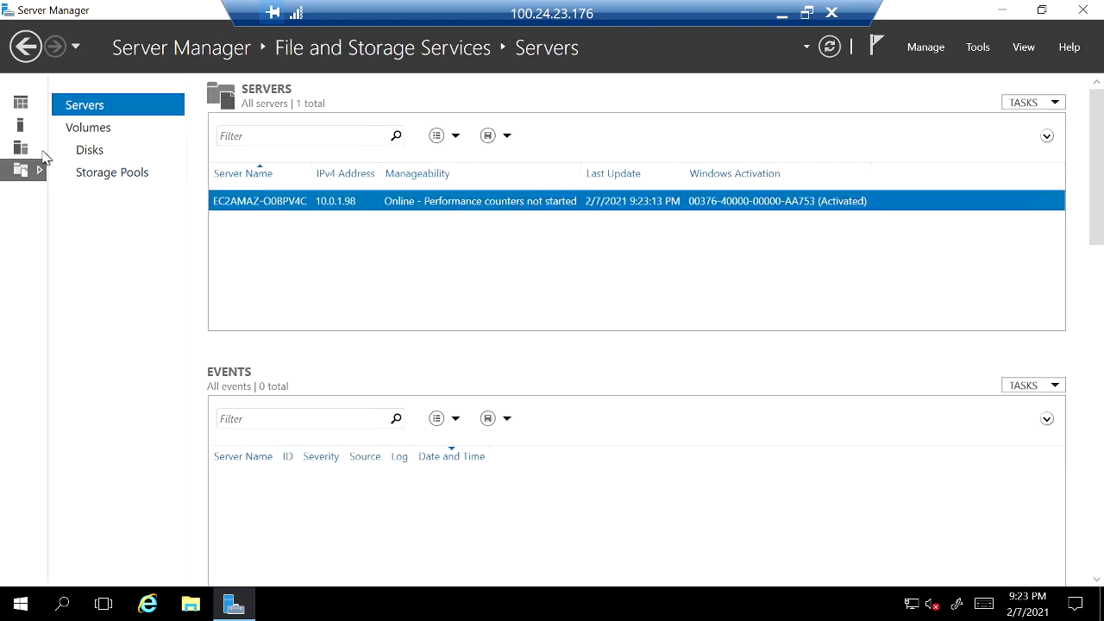
{"action": "left_click", "coordinate": [23, 131]}
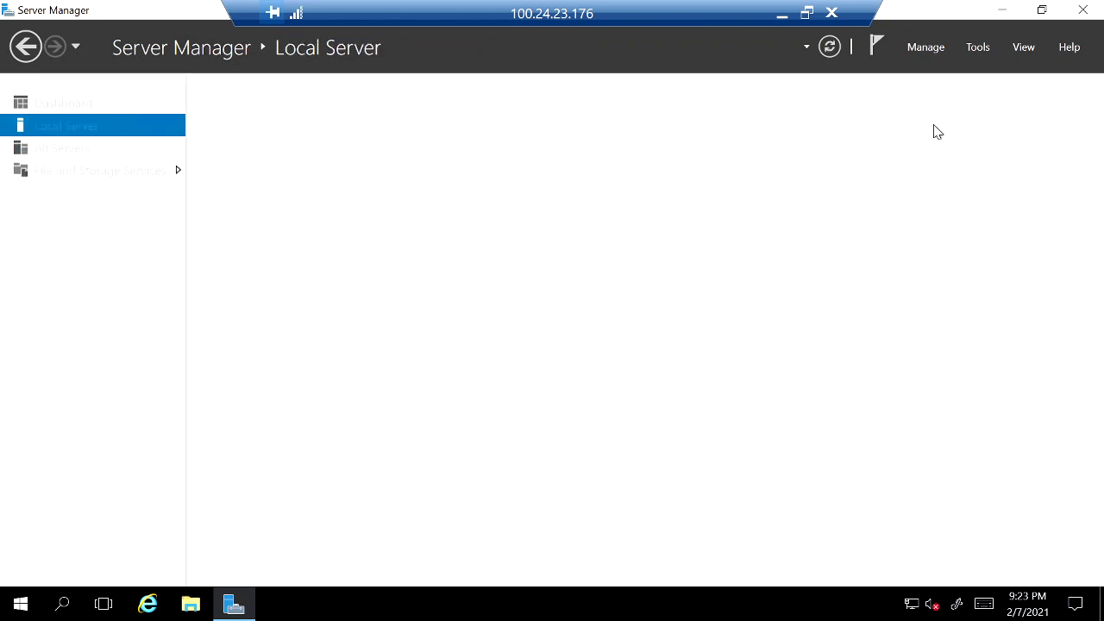
{"action": "left_click", "coordinate": [928, 50]}
{"action": "left_click", "coordinate": [906, 87]}
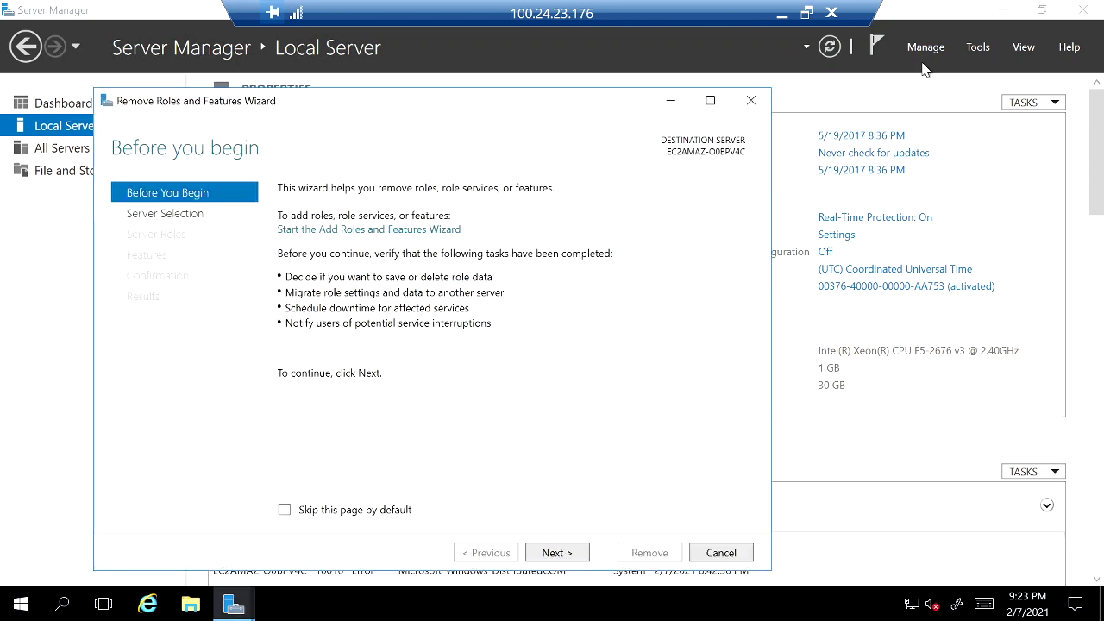
{"action": "left_click", "coordinate": [721, 553]}
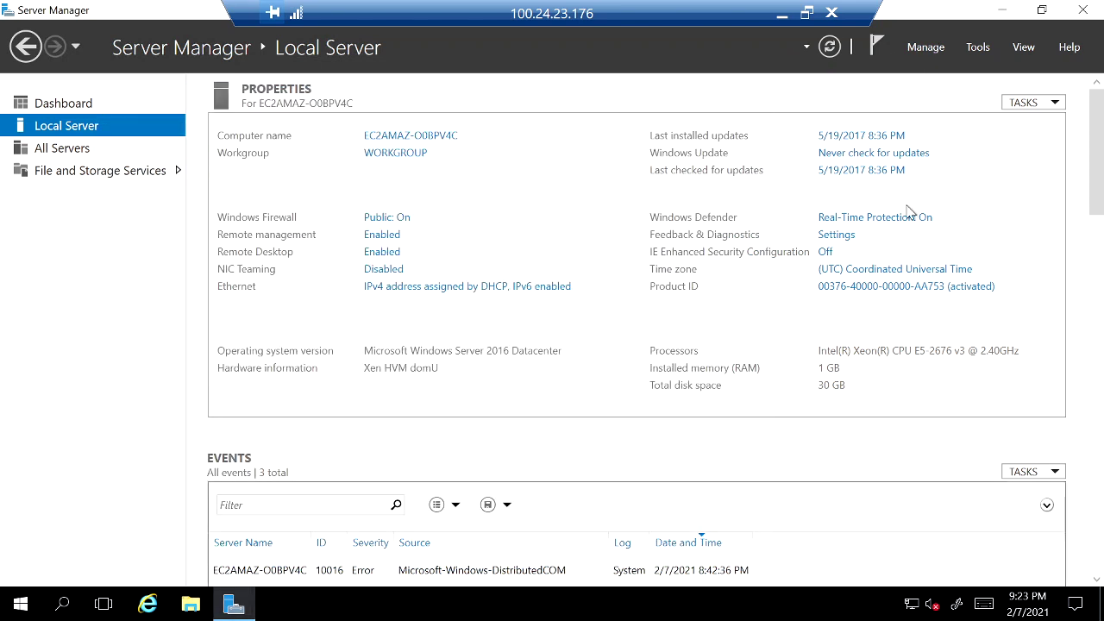
Set up a role-based installation on the local server and select the Web Server (IIS) role with its management tools.
{"action": "left_click", "coordinate": [921, 52]}
{"action": "left_click", "coordinate": [928, 70]}
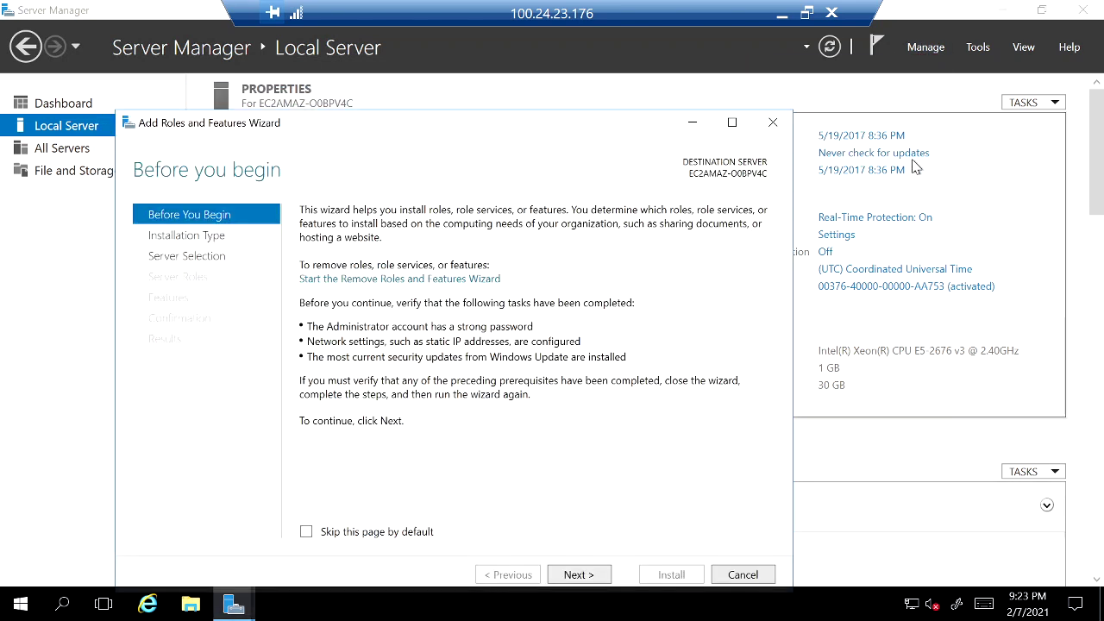
{"action": "left_click", "coordinate": [593, 576]}
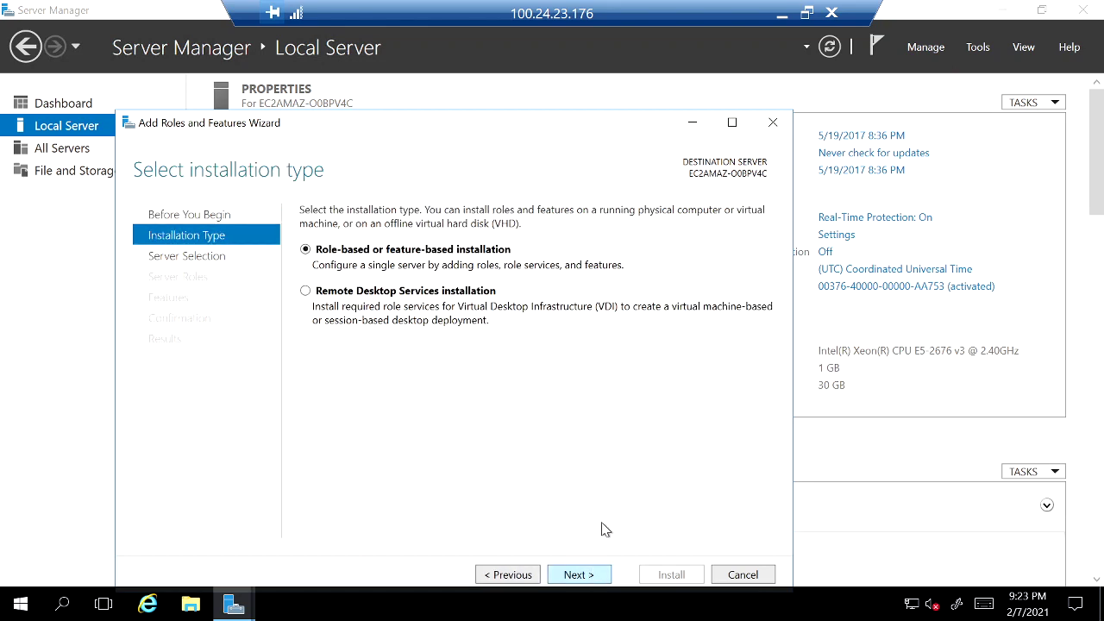
{"action": "left_click", "coordinate": [597, 576]}
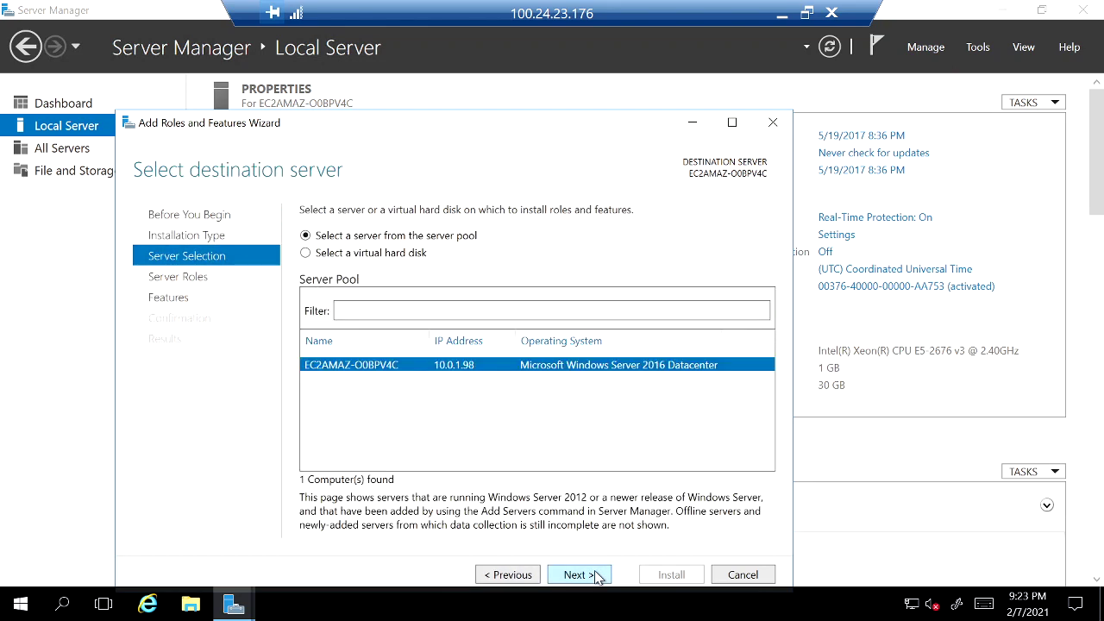
{"action": "left_click", "coordinate": [597, 575]}
{"action": "left_click", "coordinate": [331, 527]}
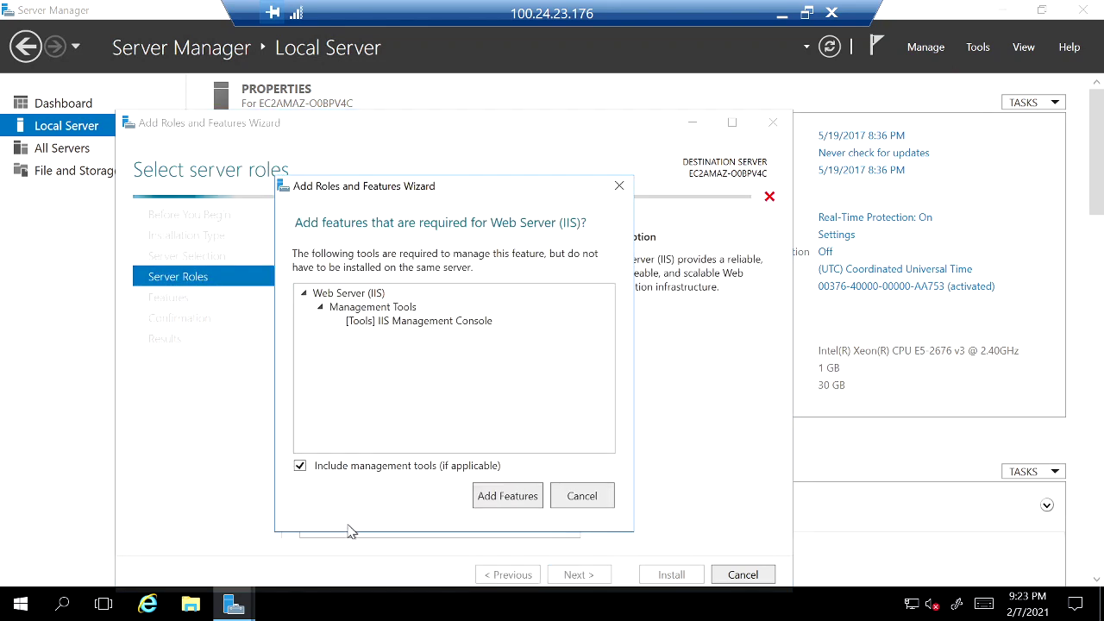
{"action": "left_click", "coordinate": [537, 496]}
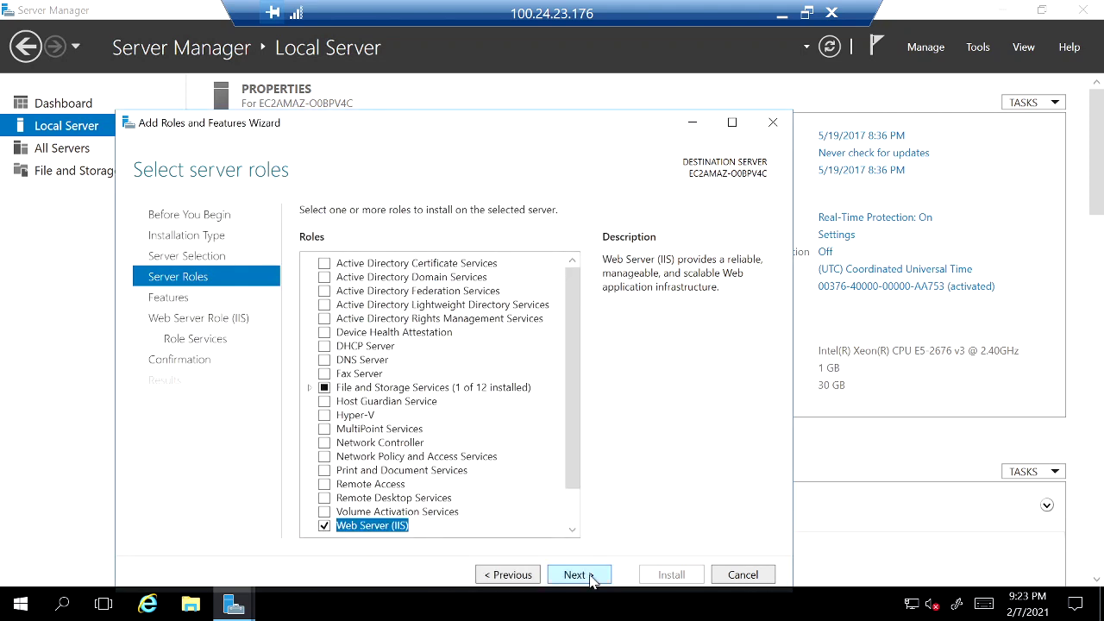
Keep the default features and IIS role services and start the installation.
{"action": "left_click", "coordinate": [592, 578]}
{"action": "left_click", "coordinate": [595, 578]}
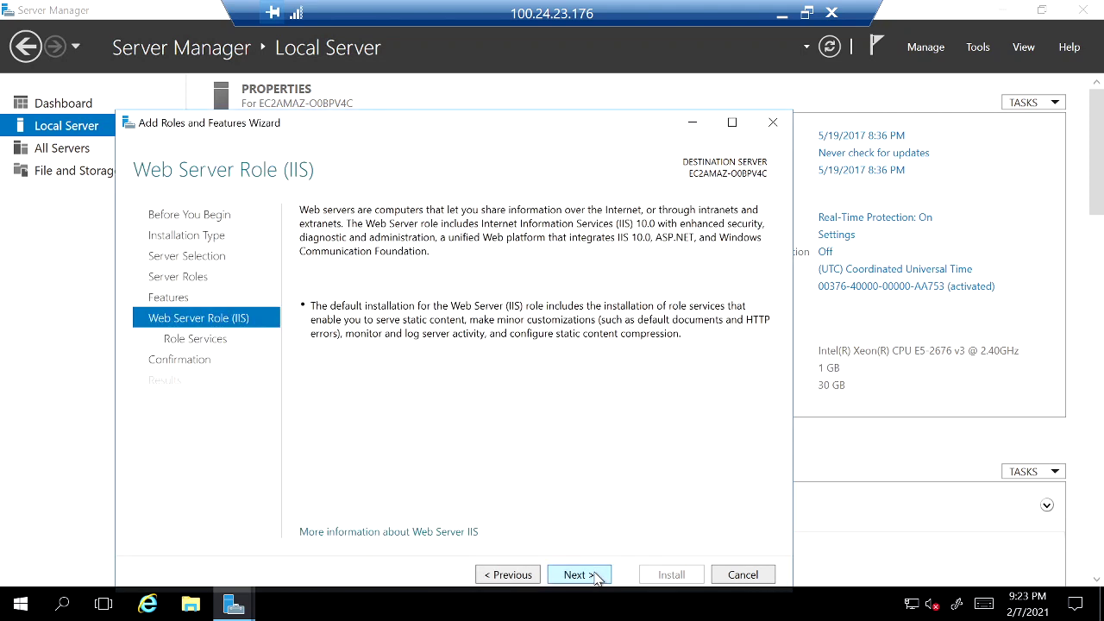
{"action": "left_click", "coordinate": [597, 575]}
{"action": "left_click", "coordinate": [597, 575]}
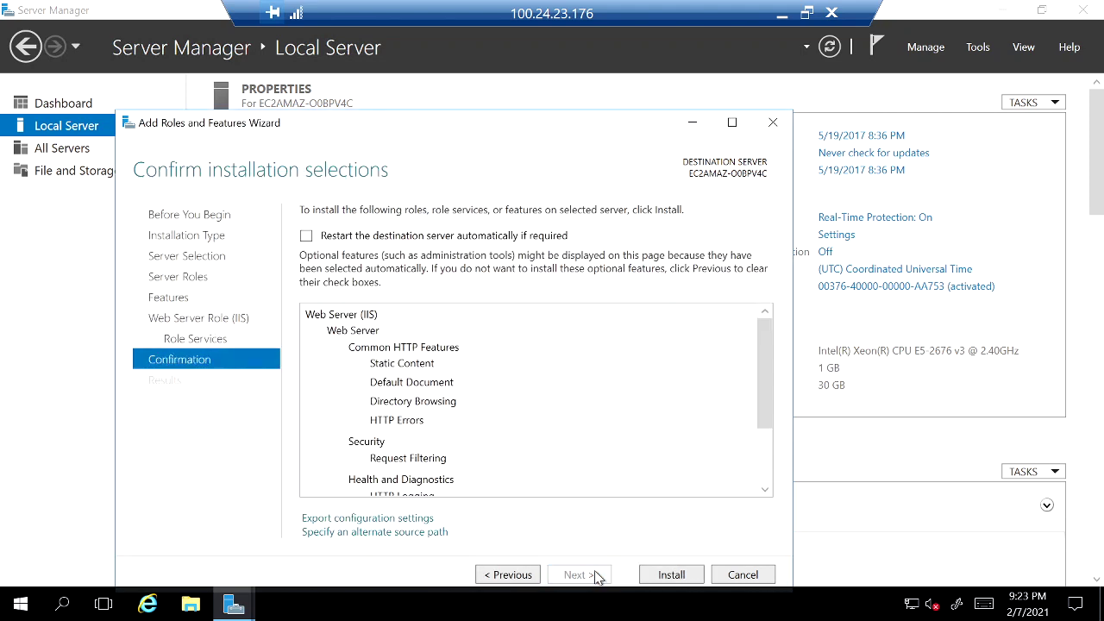
{"action": "left_click", "coordinate": [670, 575]}
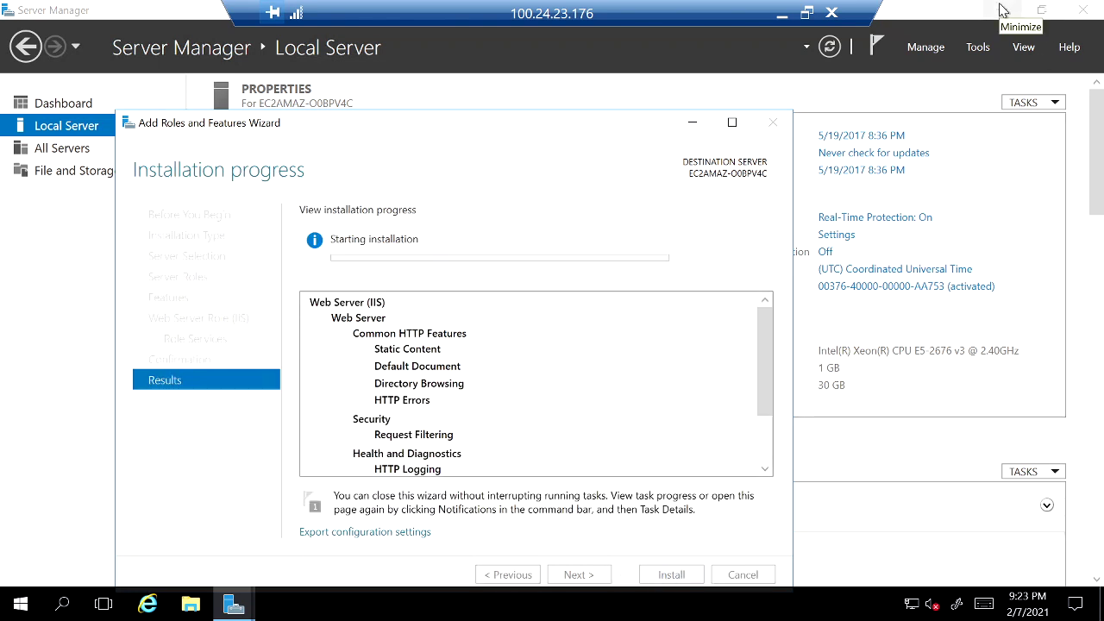
Minimize Server Manager and the remote session, and copy the private IPv4 address of the webserver-private instance.
{"action": "left_click", "coordinate": [1001, 10]}
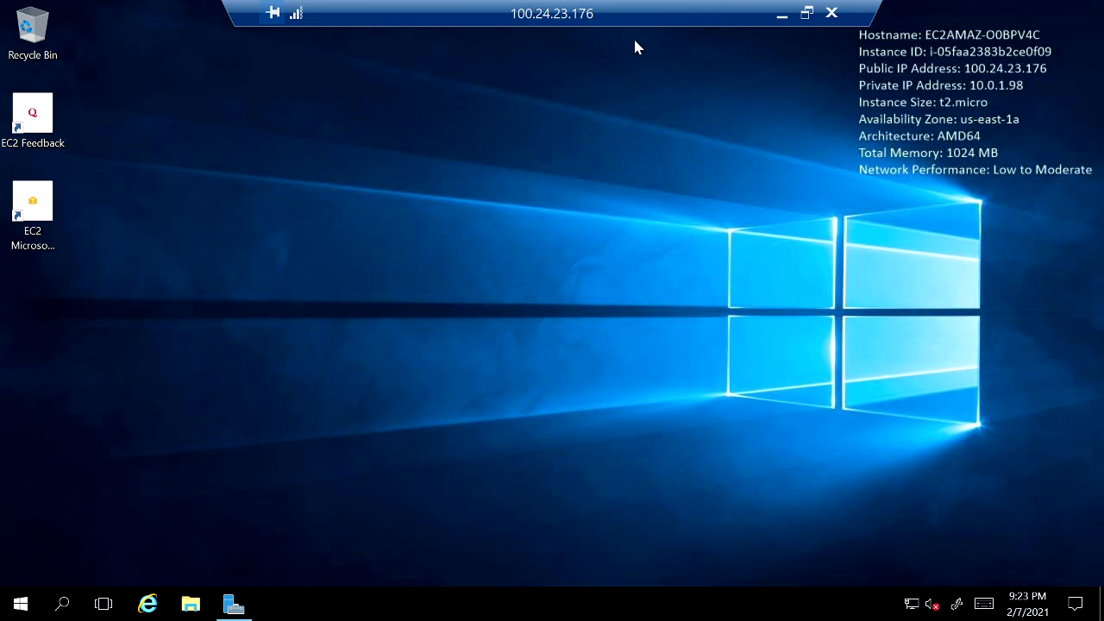
{"action": "left_click", "coordinate": [782, 14]}
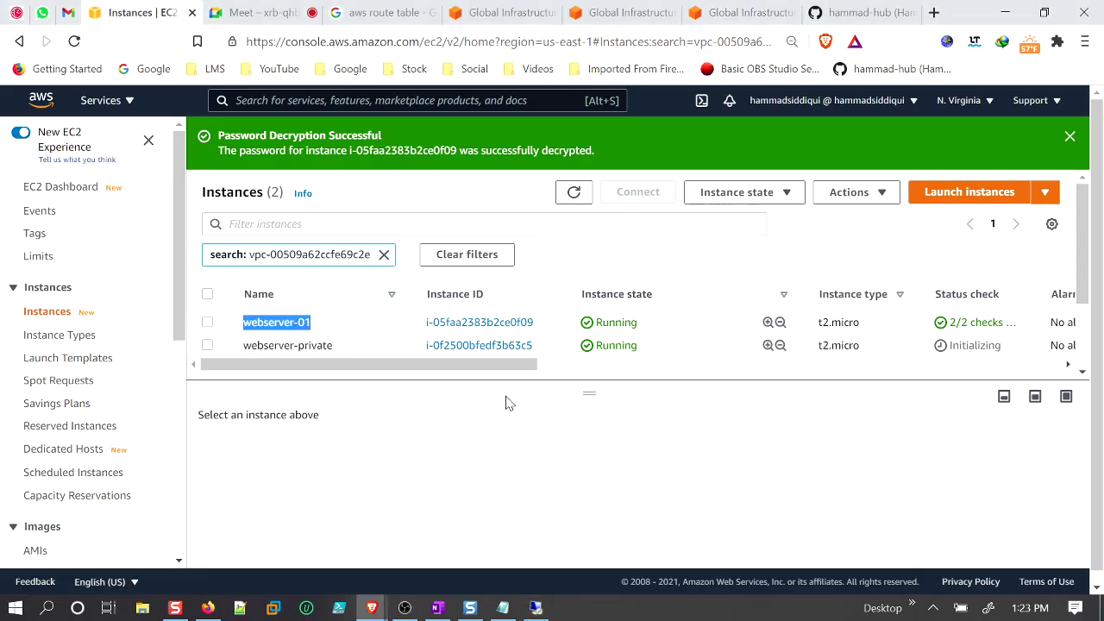
{"action": "left_click", "coordinate": [208, 345]}
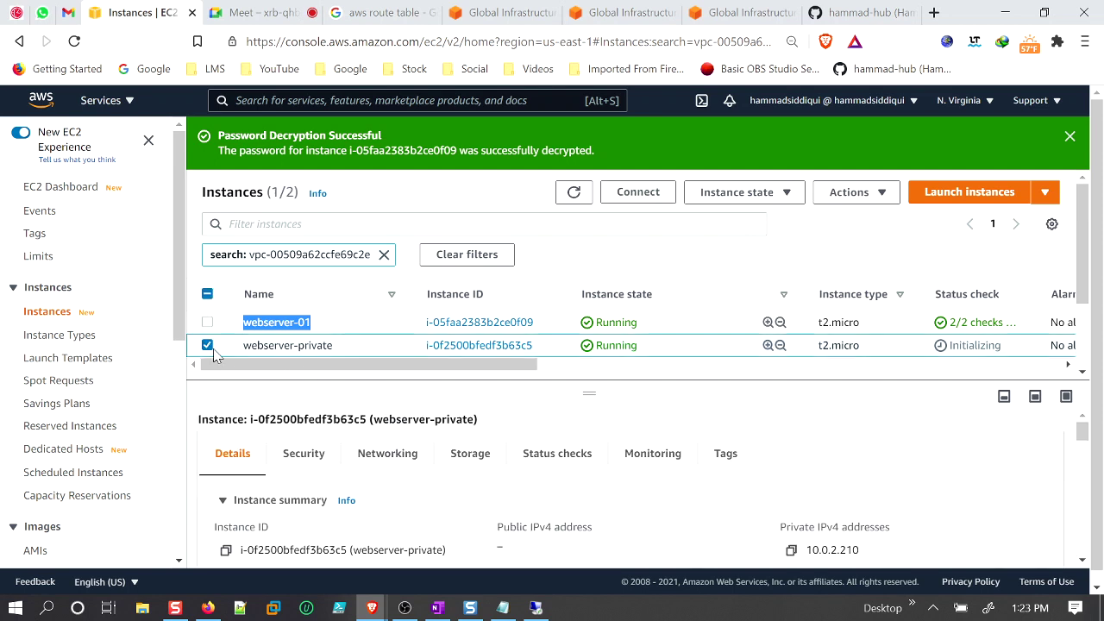
{"action": "left_click", "coordinate": [791, 550]}
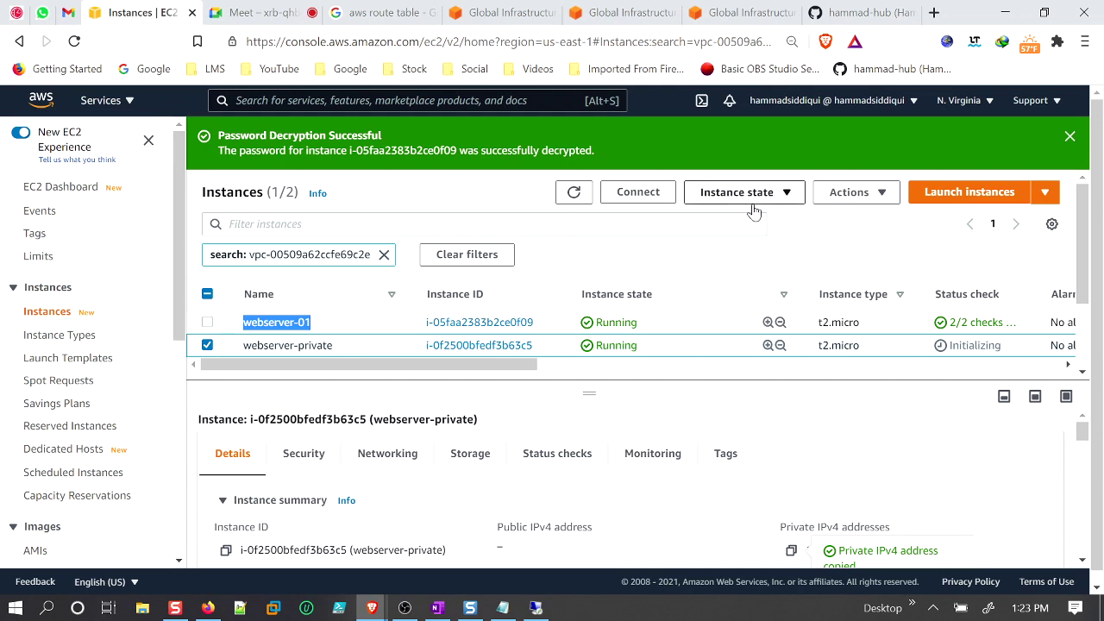
Open the Windows password retrieval page from the RDP client connection options of webserver-private.
{"action": "left_click", "coordinate": [648, 195]}
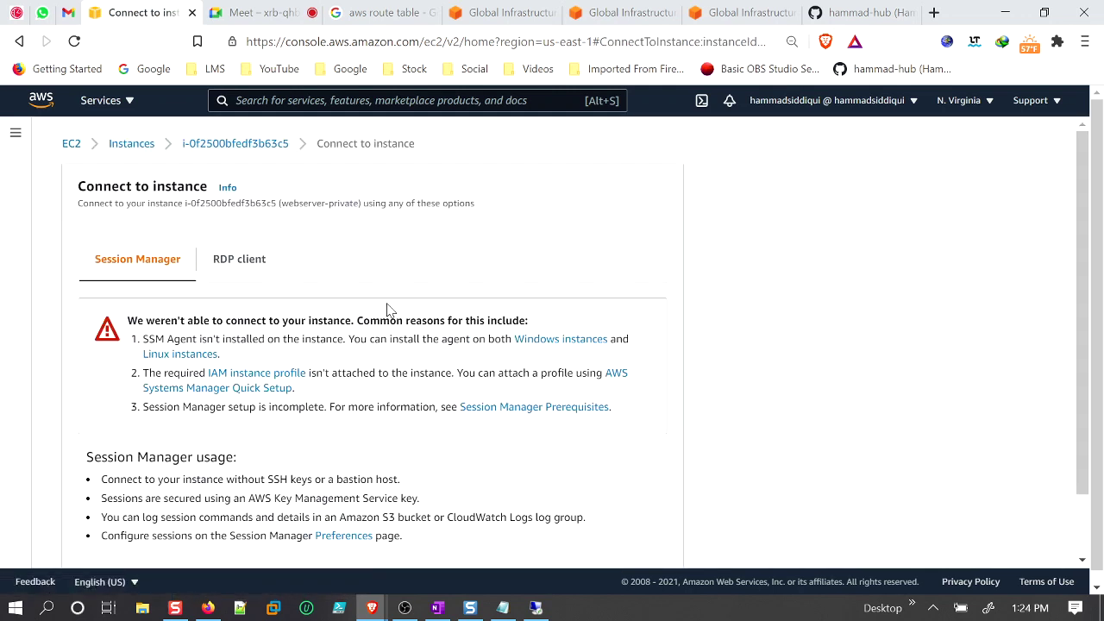
{"action": "left_click", "coordinate": [239, 262]}
{"action": "scroll", "coordinate": [487, 345], "scroll_direction": "down", "scroll_amount": 1}
{"action": "left_click", "coordinate": [200, 440]}
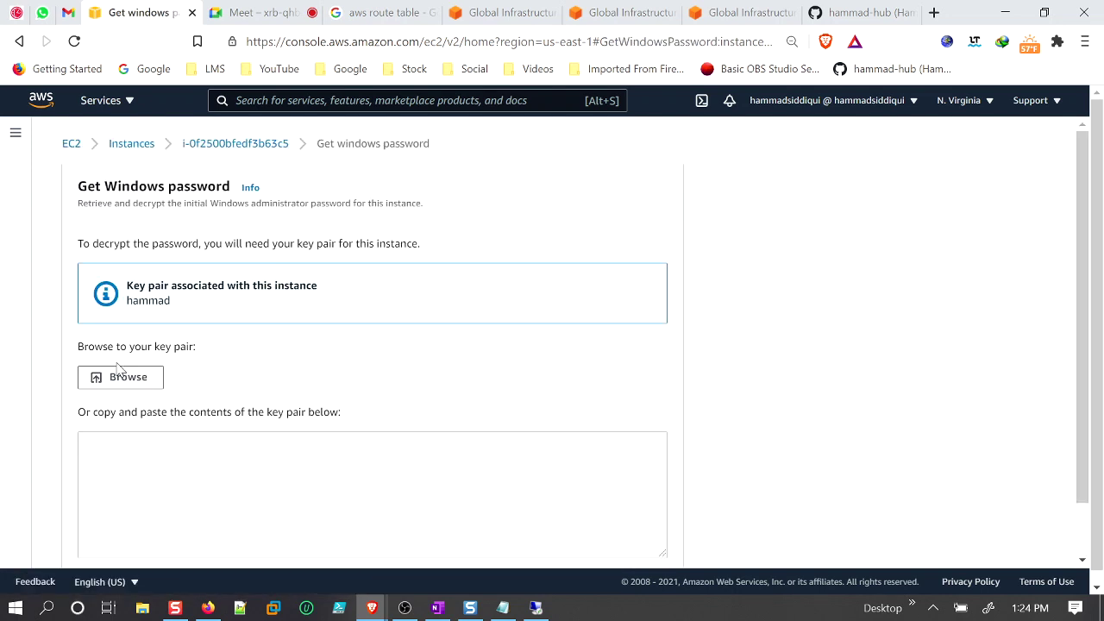
Open and dismiss the key file selection, and highlight the name of the key pair associated with the instance.
{"action": "left_click", "coordinate": [121, 377]}
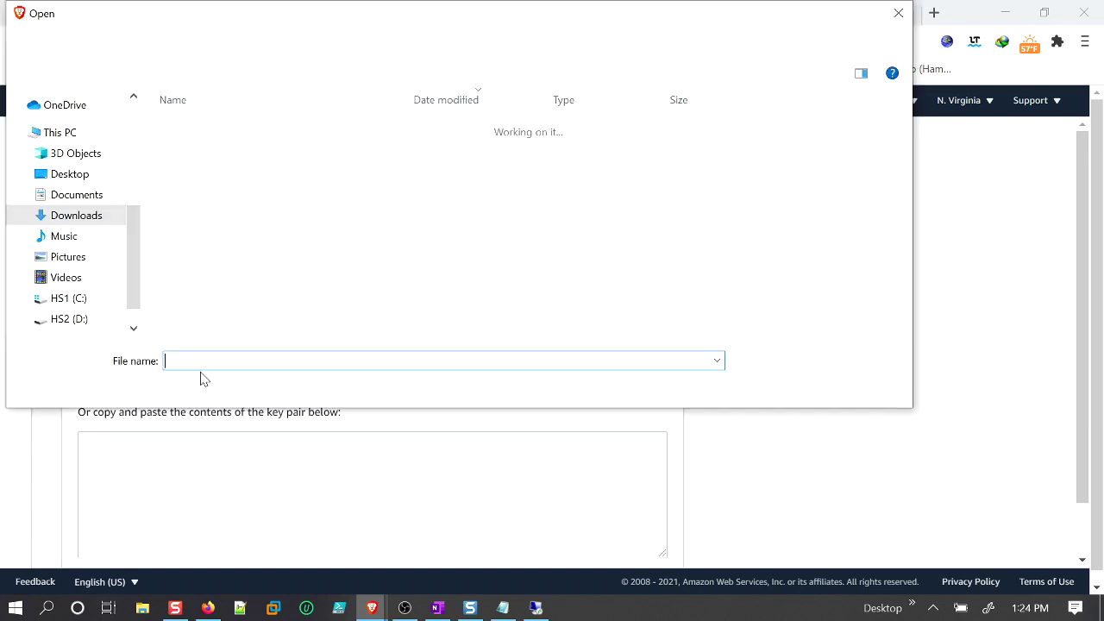
{"action": "left_click", "coordinate": [860, 388]}
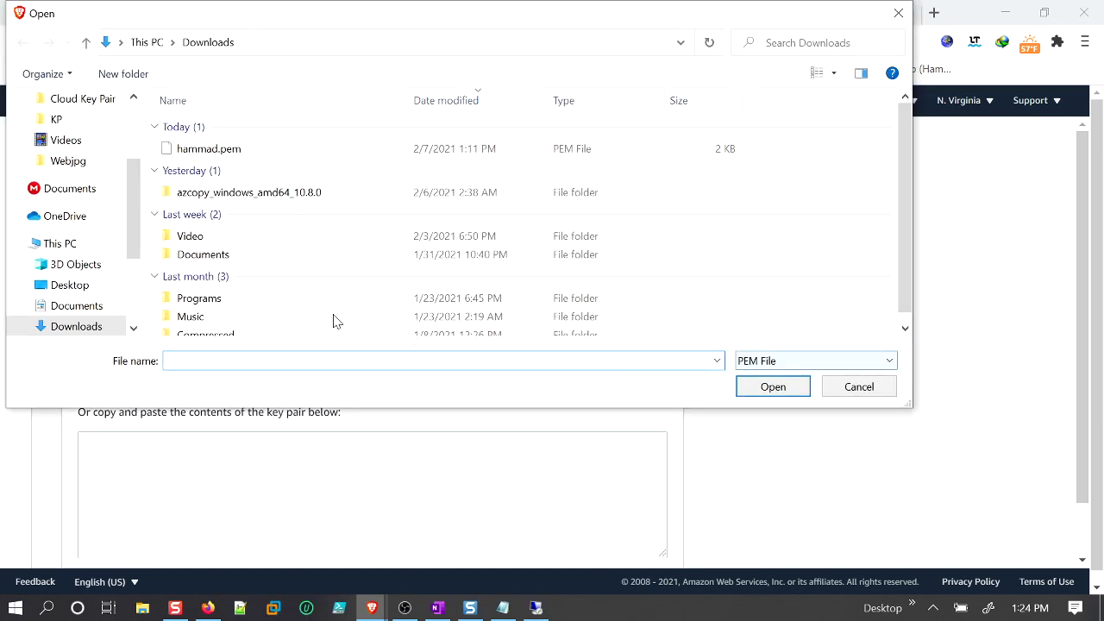
{"action": "left_click_drag", "start_coordinate": [126, 300], "coordinate": [181, 301]}
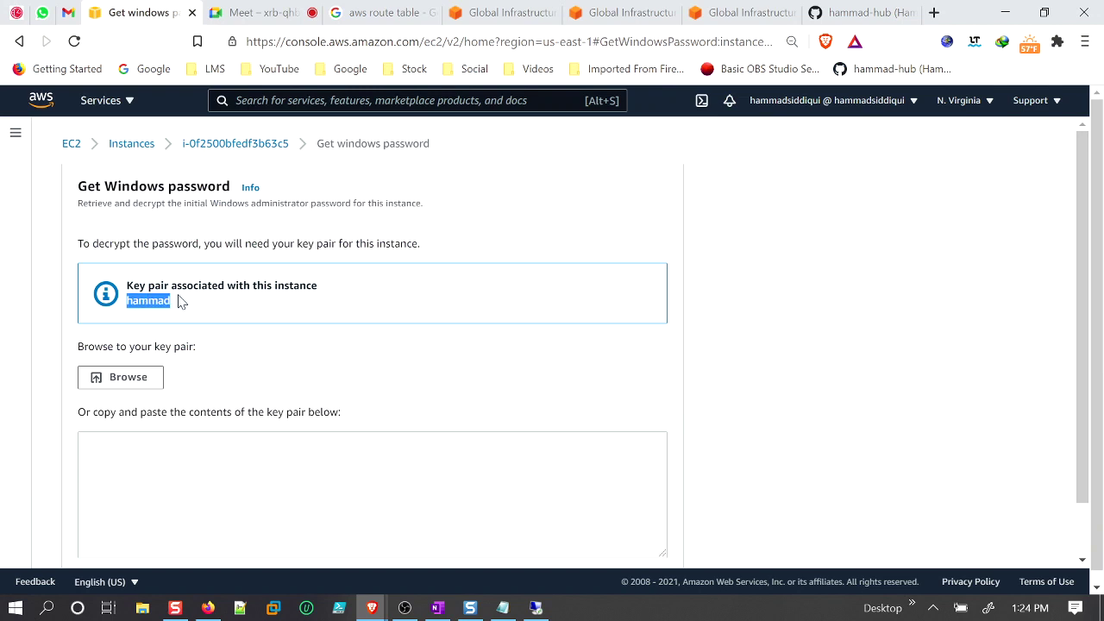
Decrypt the webserver-private administrator password with the instance's PEM key file from Downloads, and copy the decrypted password.
{"action": "left_click", "coordinate": [154, 385]}
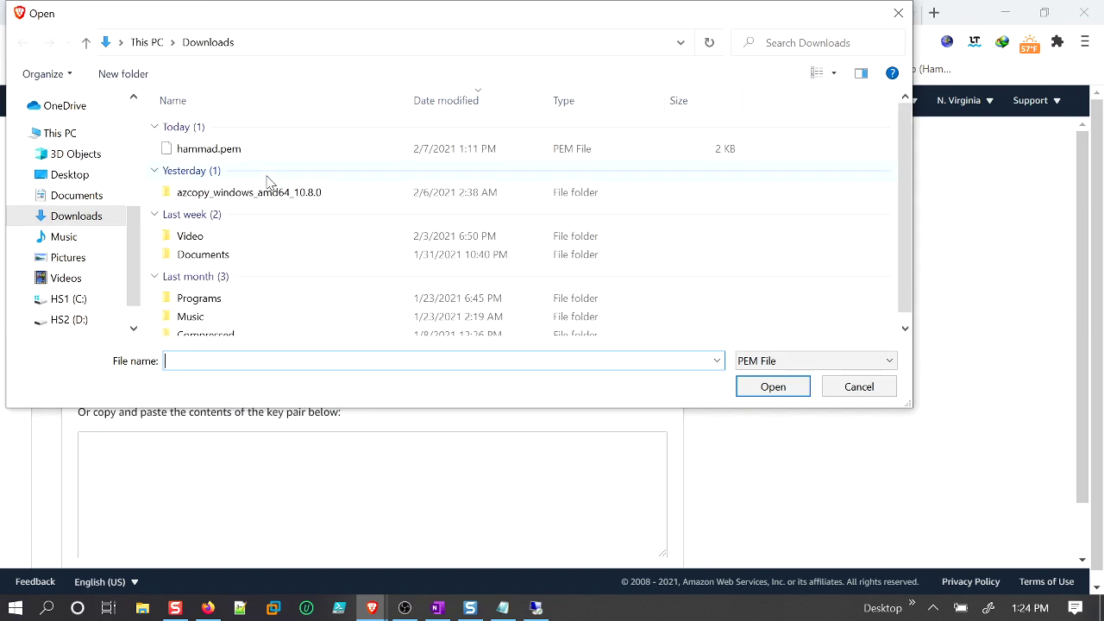
{"action": "left_click", "coordinate": [207, 152]}
{"action": "left_click", "coordinate": [755, 390]}
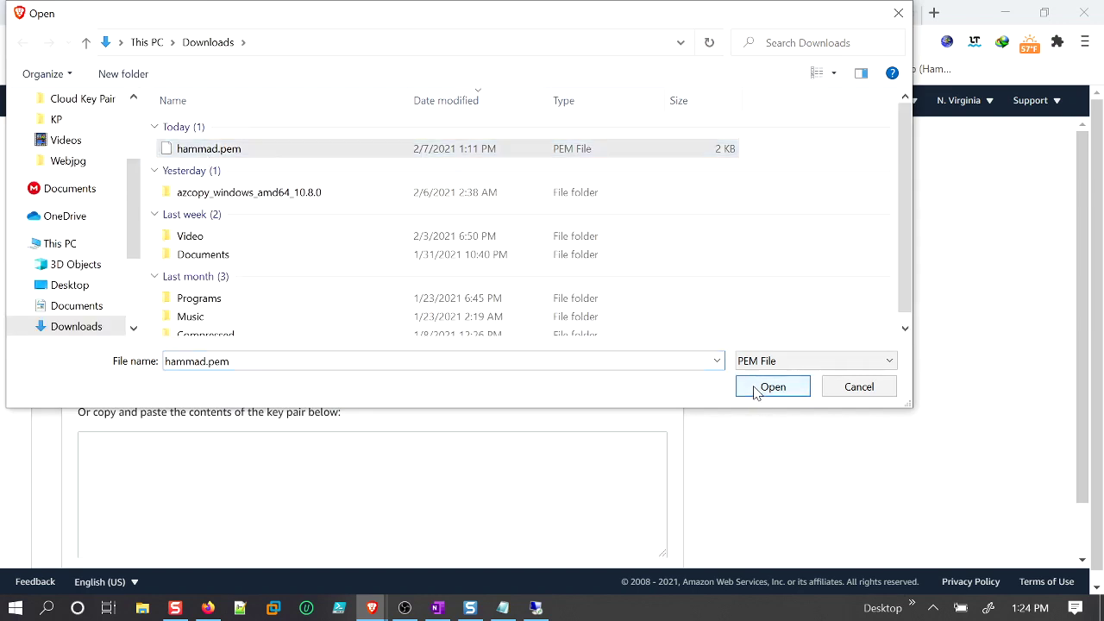
{"action": "scroll", "coordinate": [643, 483], "scroll_direction": "down", "scroll_amount": 2}
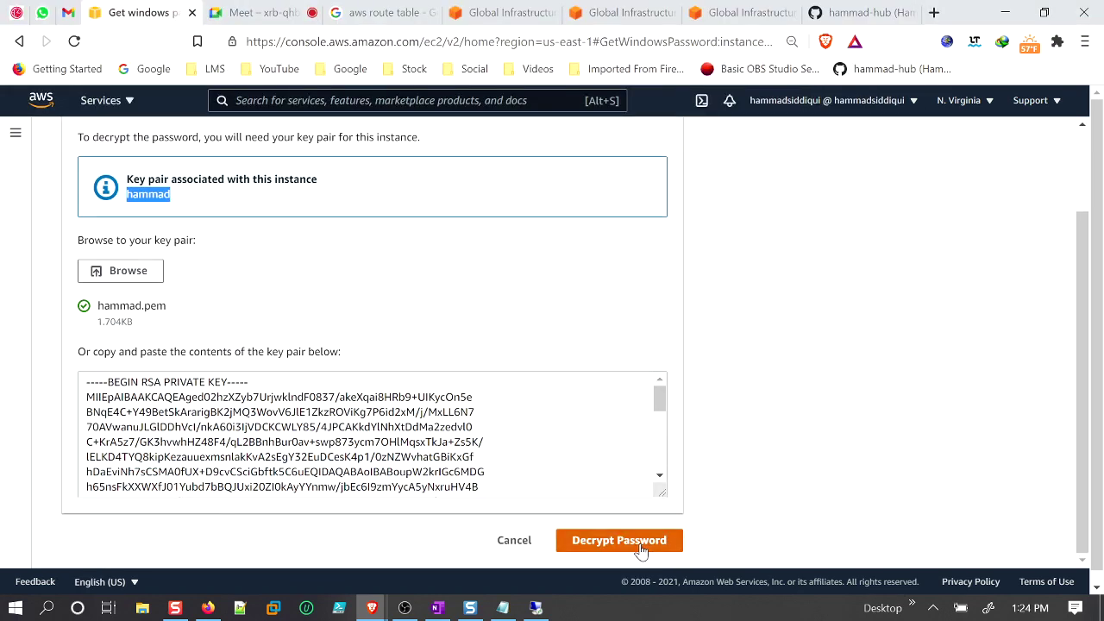
{"action": "left_click", "coordinate": [641, 543]}
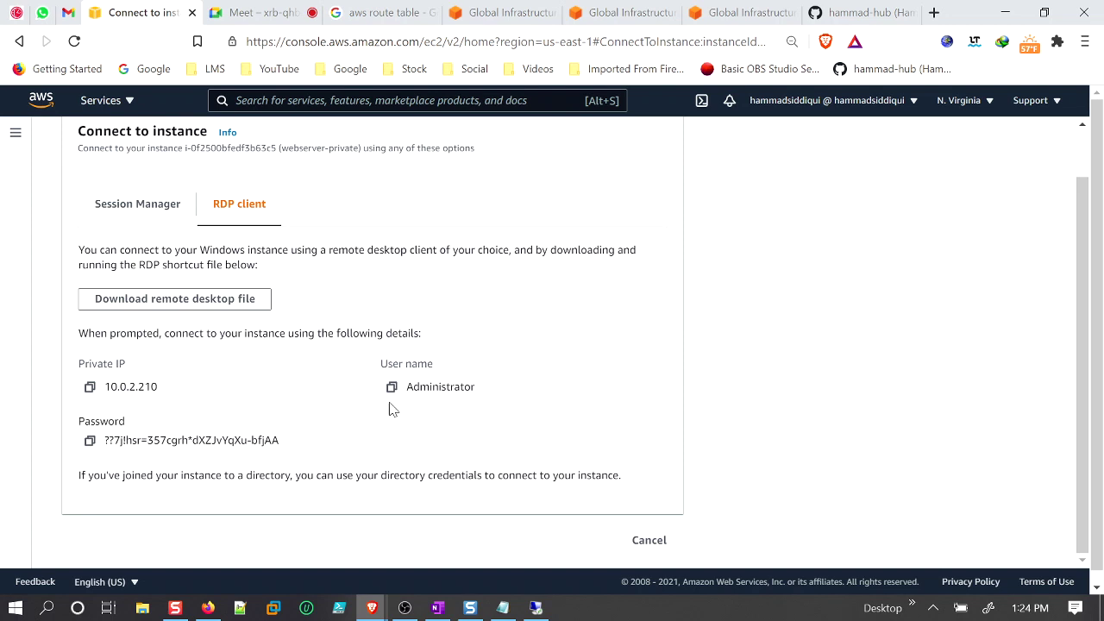
{"action": "left_click", "coordinate": [90, 441]}
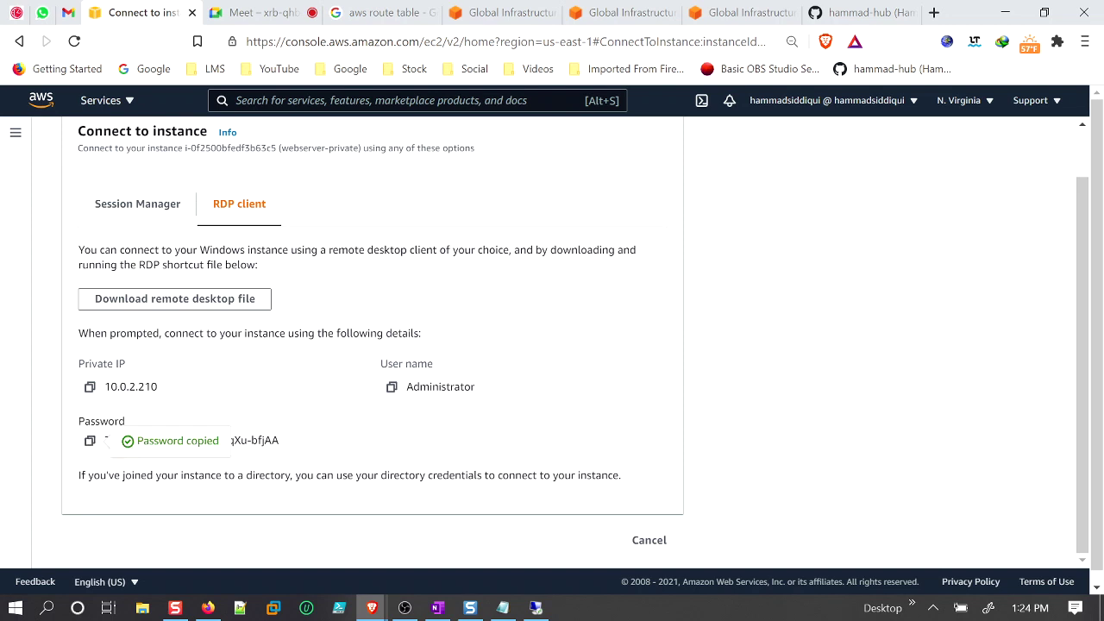
{"action": "left_click_drag", "start_coordinate": [113, 386], "coordinate": [151, 387]}
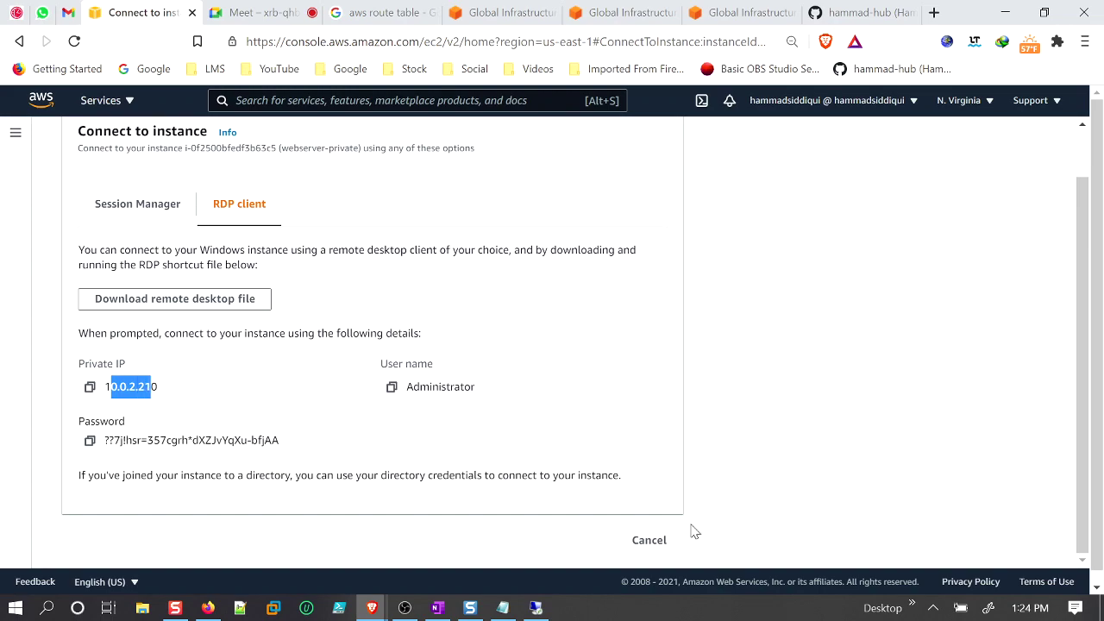
Switch to the public instance's remote session, search for msstc to open Remote Desktop Connection, and start a connection to 10.0.2.210.
{"action": "left_click", "coordinate": [536, 607]}
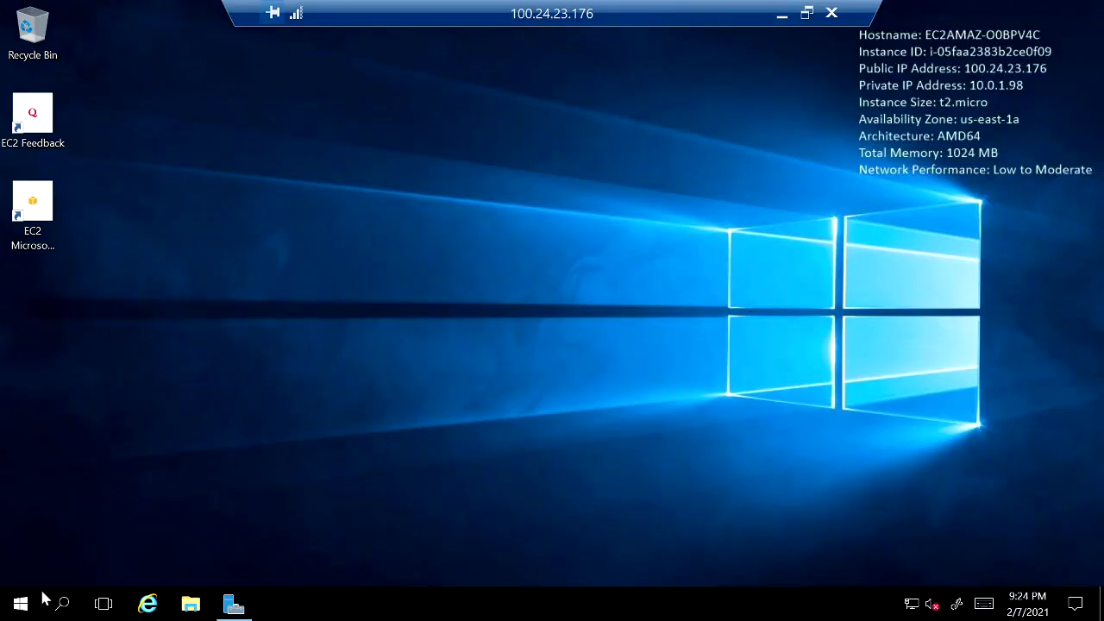
{"action": "left_click", "coordinate": [20, 605]}
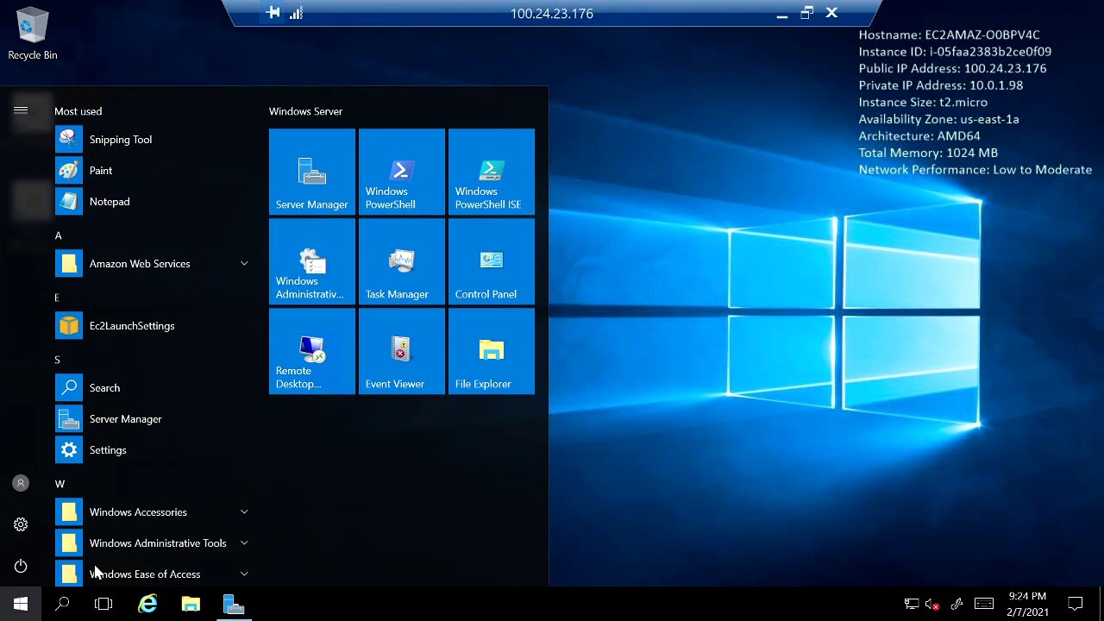
{"action": "left_click", "coordinate": [69, 606]}
{"action": "type", "text": "m"}
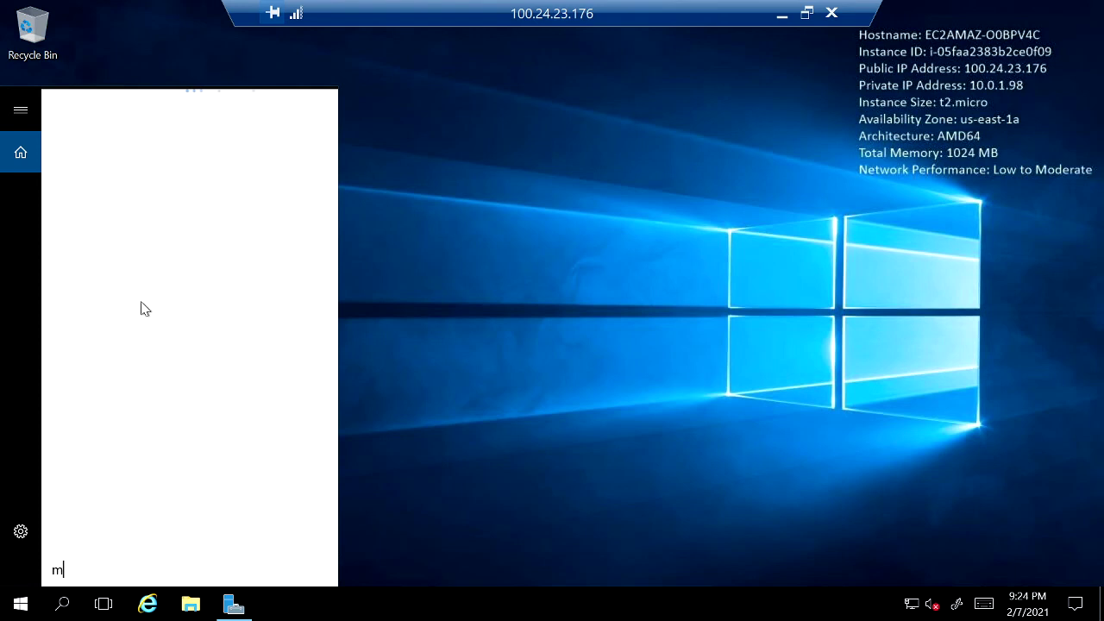
{"action": "type", "text": "sstc"}
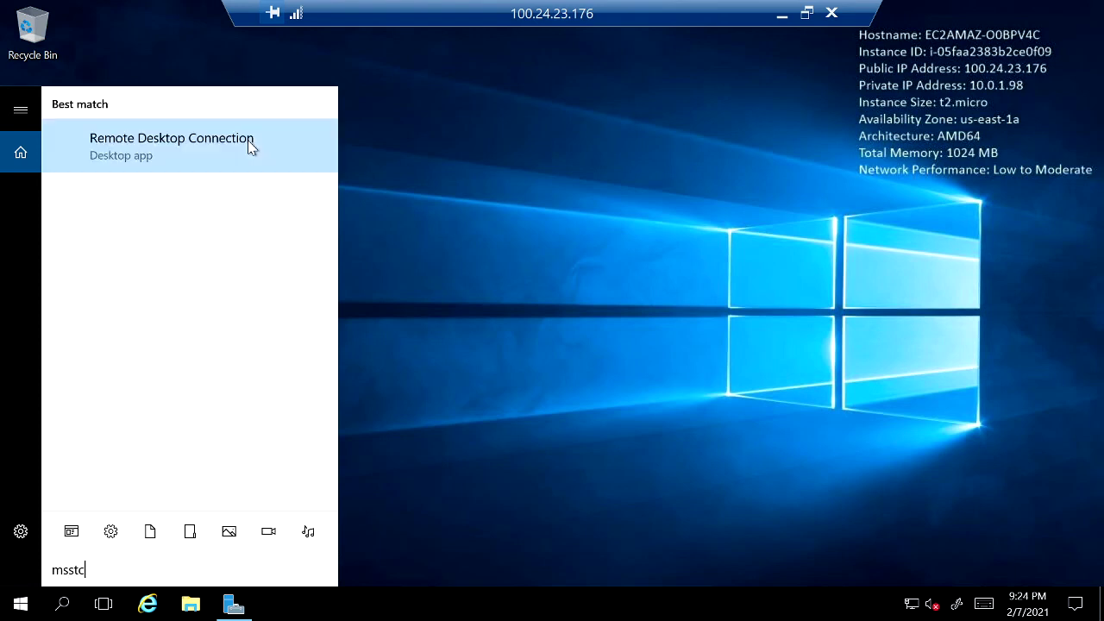
{"action": "left_click", "coordinate": [183, 147]}
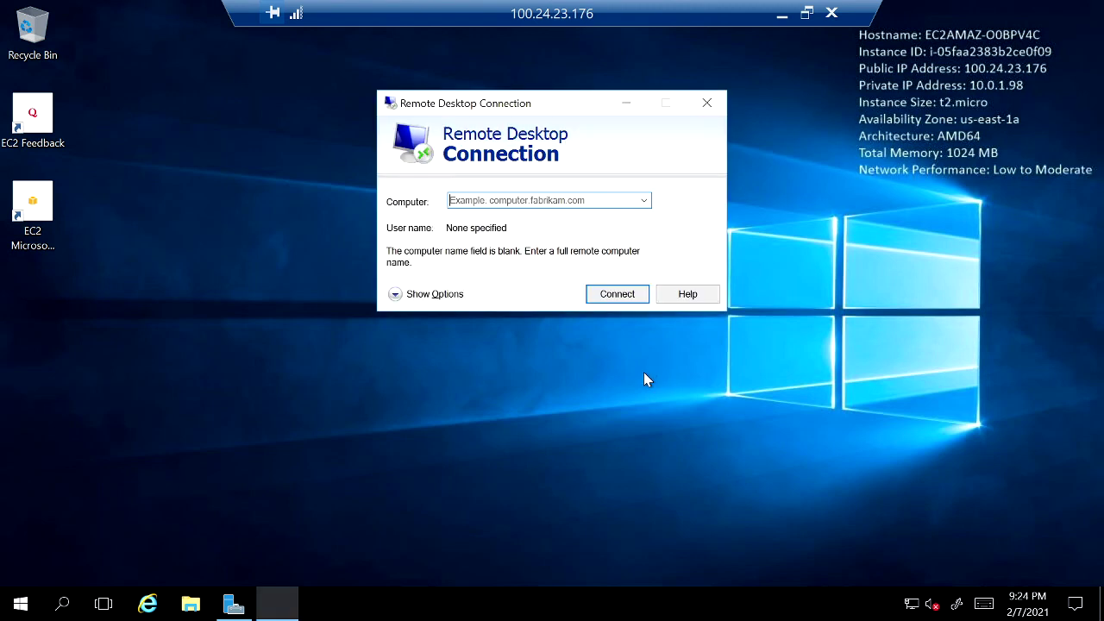
{"action": "type", "text": "10.0.2.210"}
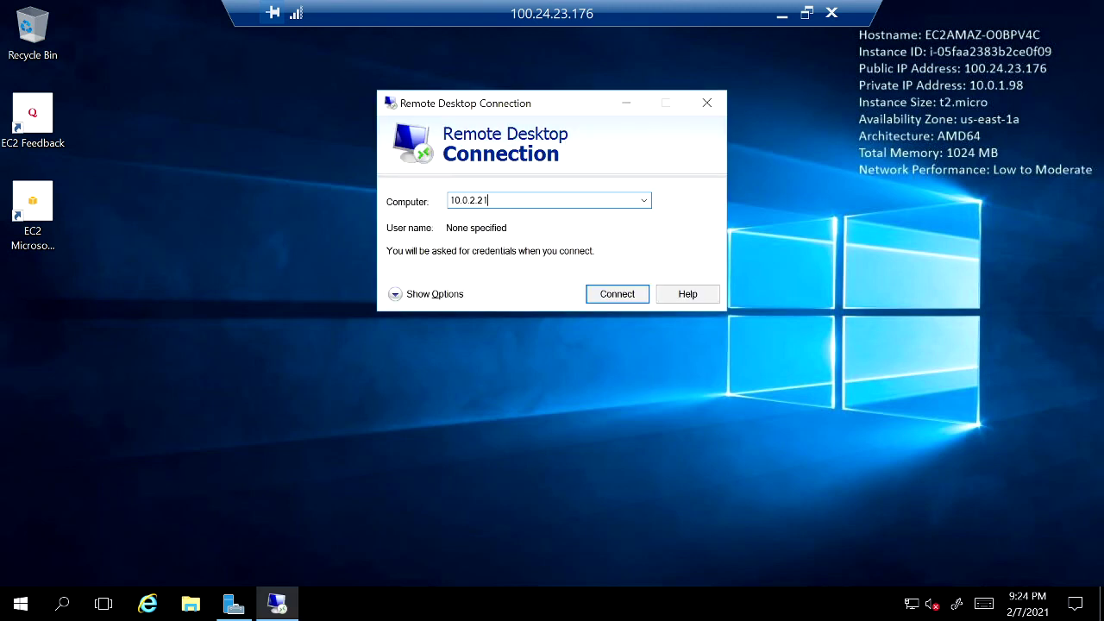
{"action": "left_click", "coordinate": [623, 294]}
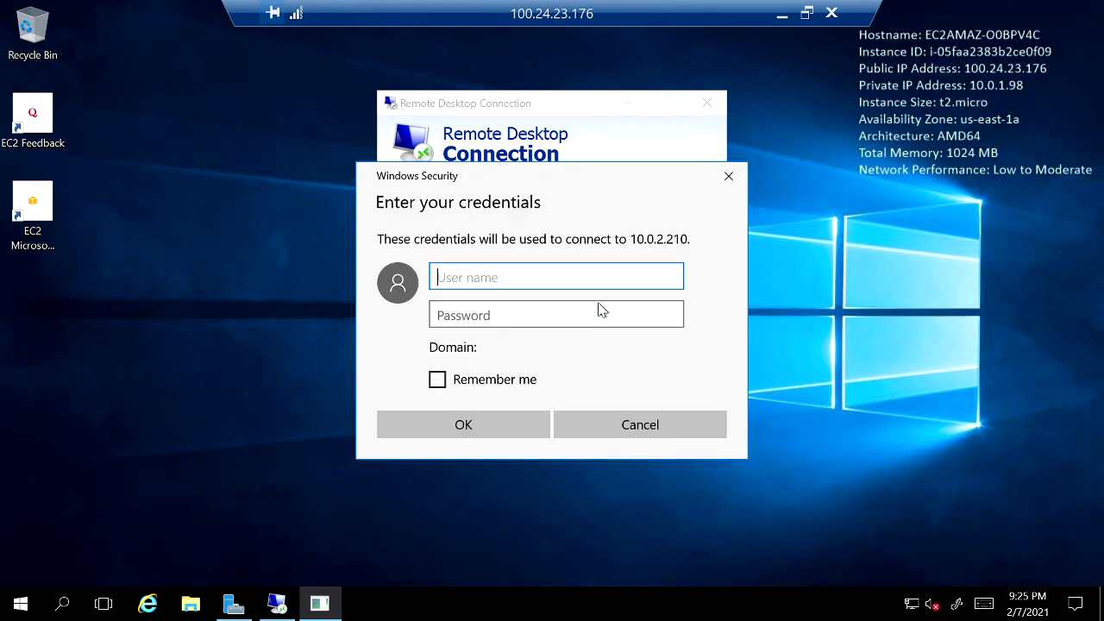
Enter the user name Administrator and the instance password, submit the credentials and proceed with the connection to 10.0.2.210.
{"action": "left_click", "coordinate": [518, 321]}
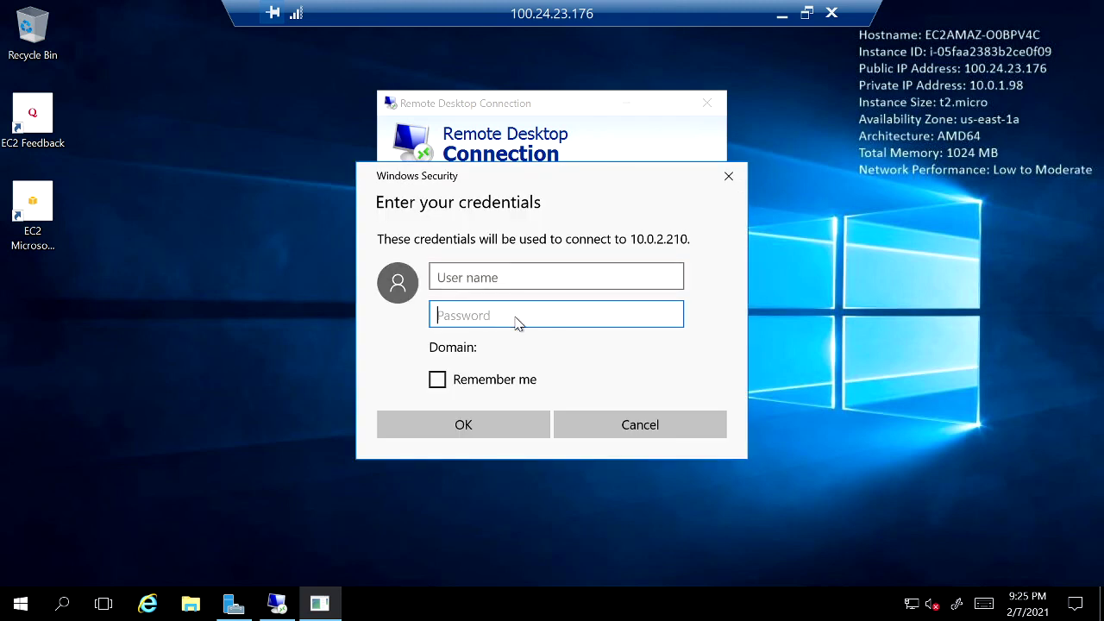
{"action": "key", "text": "ctrl+v"}
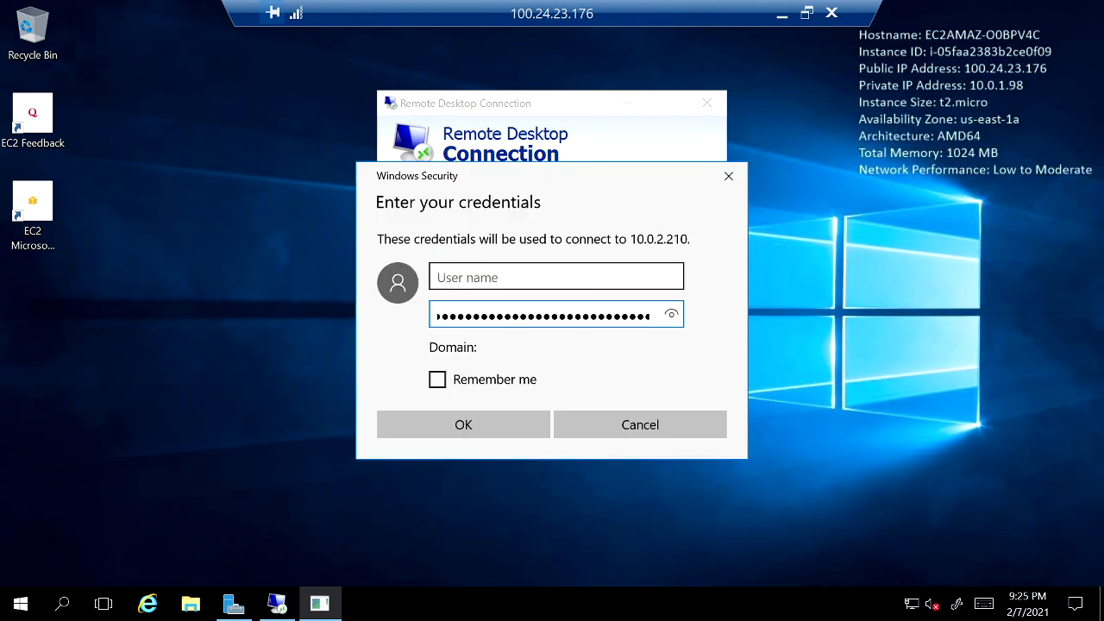
{"action": "left_click", "coordinate": [509, 285]}
{"action": "type", "text": "A"}
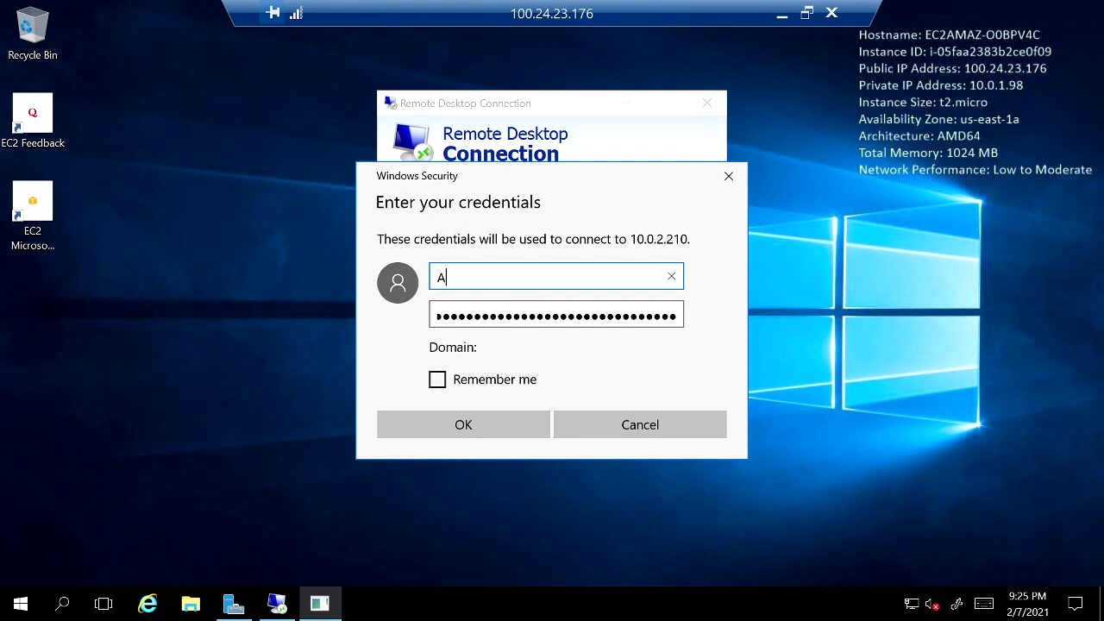
{"action": "type", "text": "dministrator"}
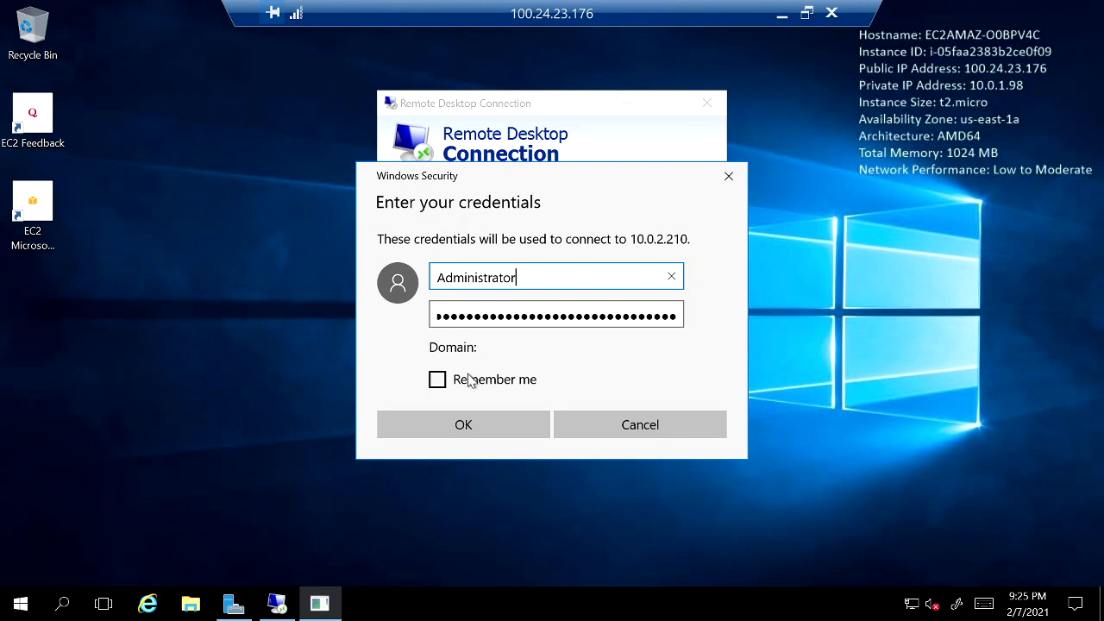
{"action": "left_click", "coordinate": [463, 427]}
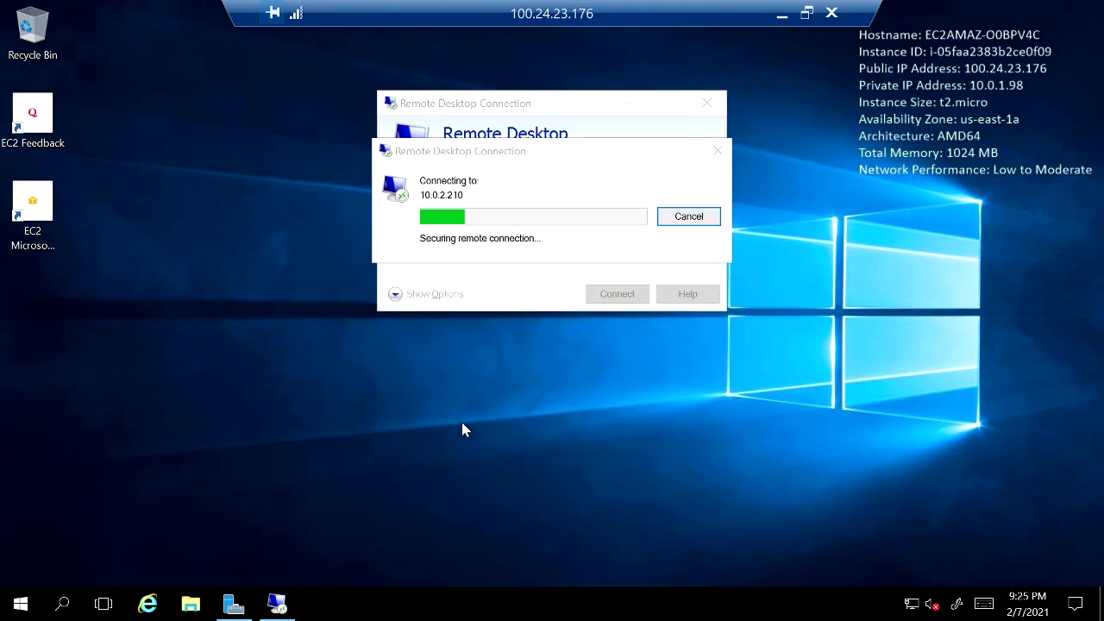
{"action": "left_click", "coordinate": [606, 358]}
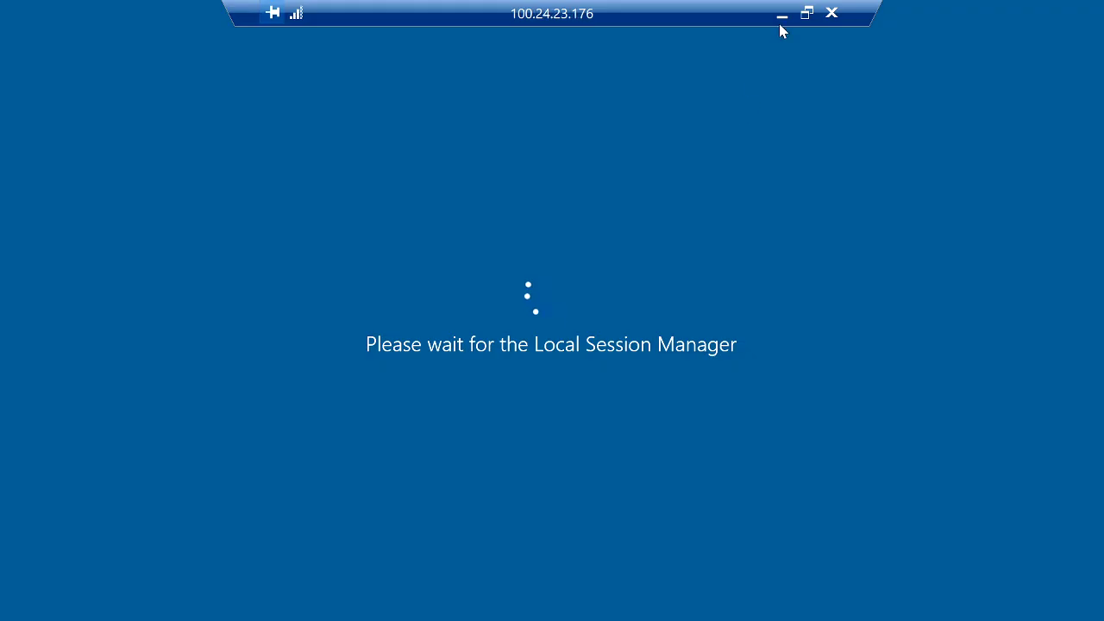
Minimize and restore the remote session, and arrange the connection bars of 10.0.2.210 and 100.24.23.176 side by side.
{"action": "left_click", "coordinate": [781, 14]}
{"action": "left_click", "coordinate": [536, 607]}
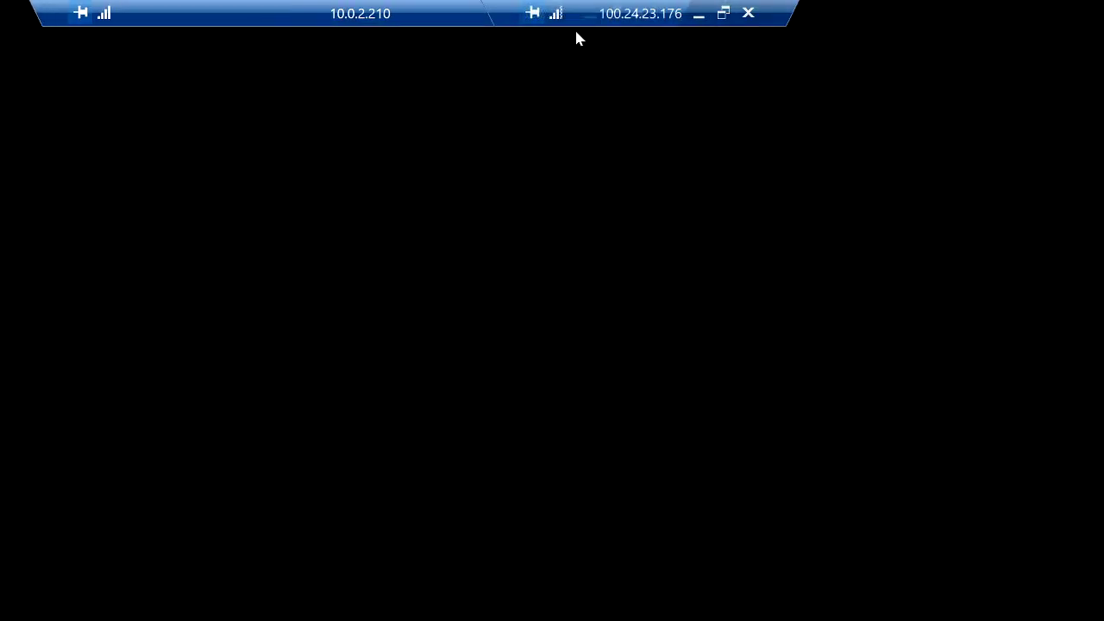
{"action": "left_click_drag", "start_coordinate": [624, 19], "coordinate": [814, 41]}
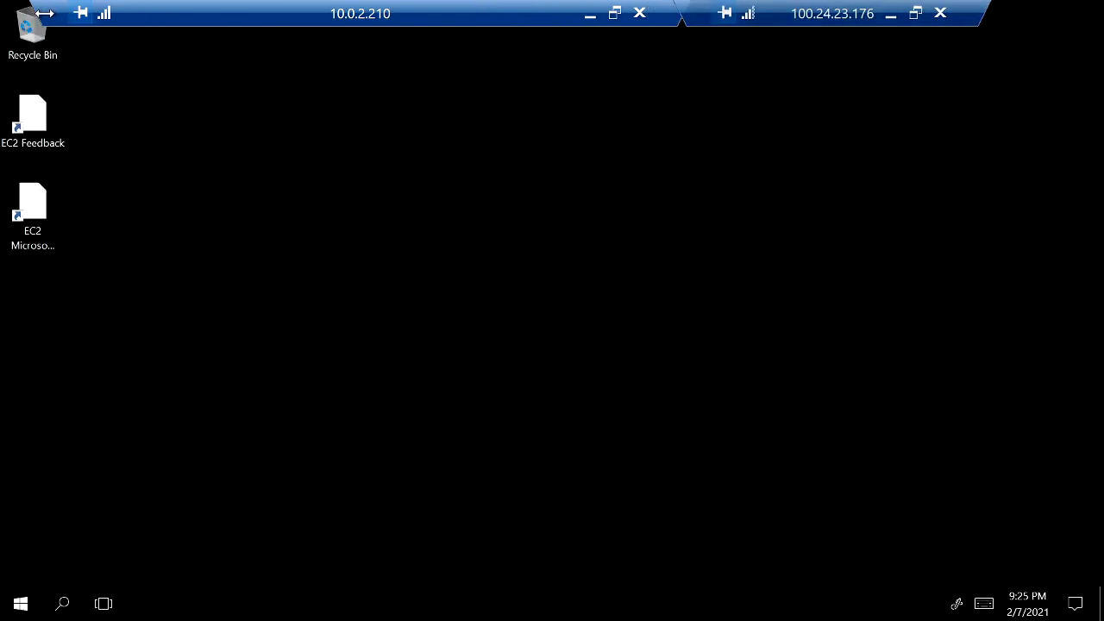
{"action": "left_click_drag", "start_coordinate": [49, 10], "coordinate": [478, 37]}
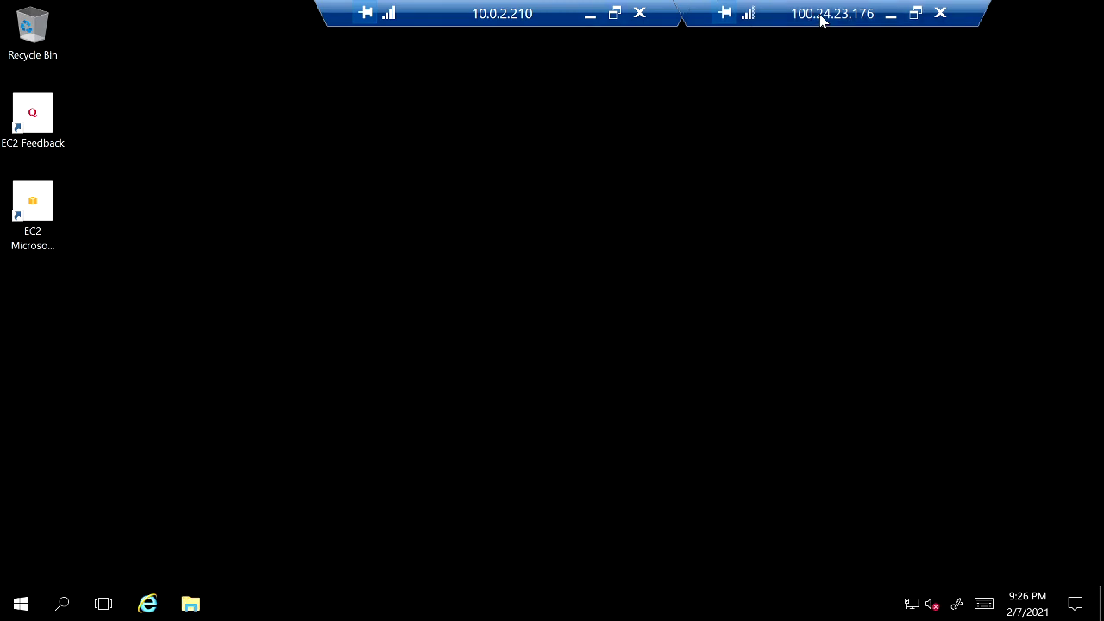
{"action": "left_click", "coordinate": [940, 309]}
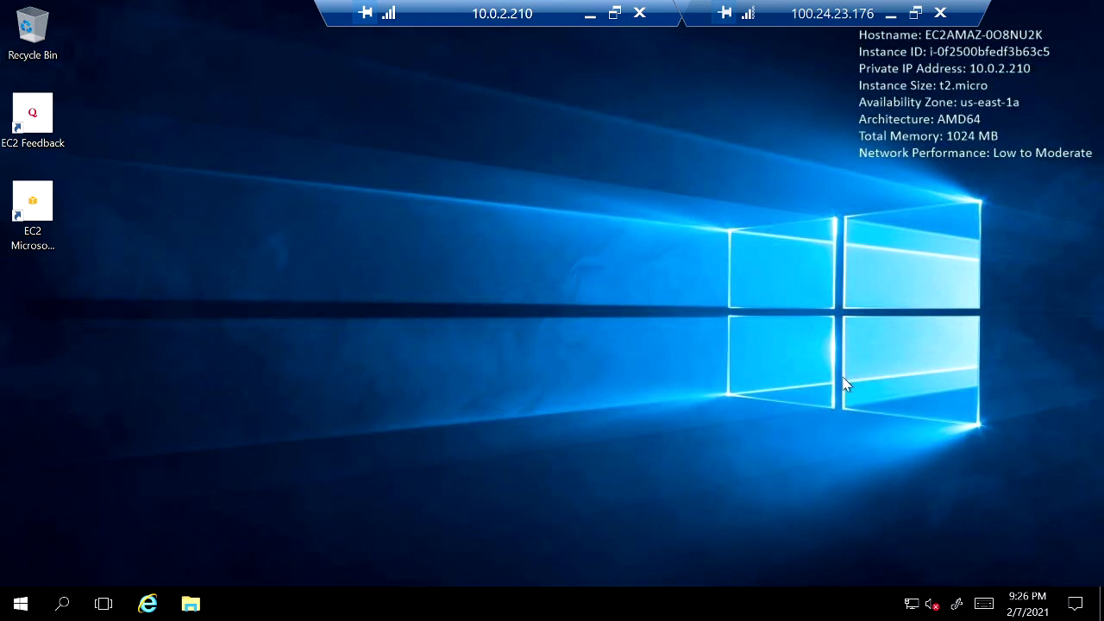
{"action": "key", "text": "super"}
{"action": "left_click", "coordinate": [686, 81]}
Switch to OneNote, search all notebooks for "bastion", open the page "High Availability with Bastion Hosts" and narrow the results pane to show its diagram.
{"action": "left_click", "coordinate": [891, 15]}
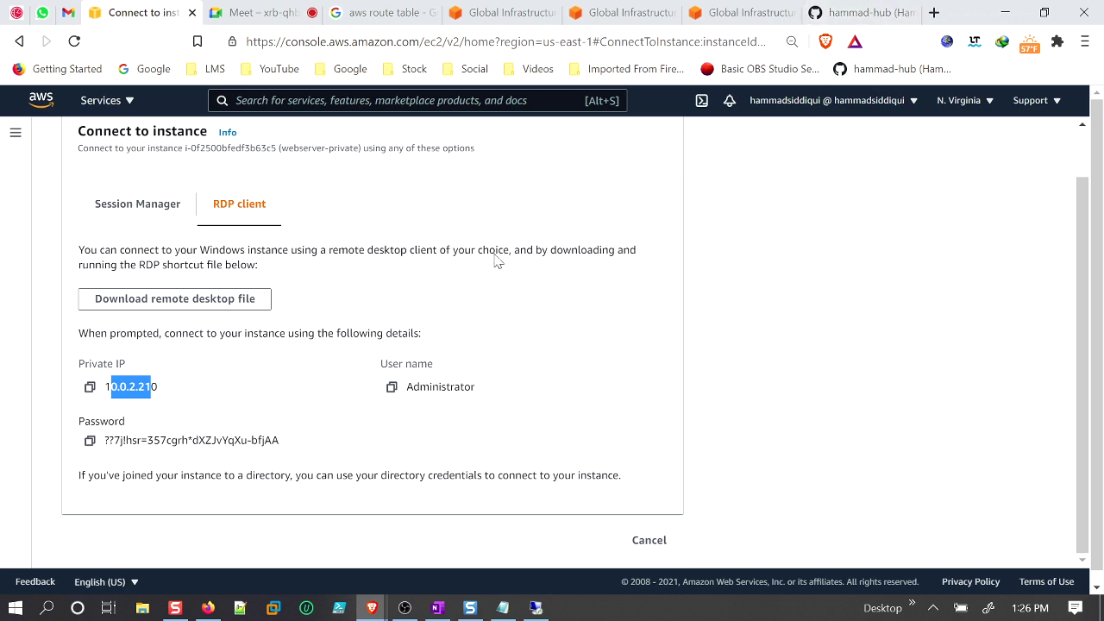
{"action": "left_click", "coordinate": [438, 608]}
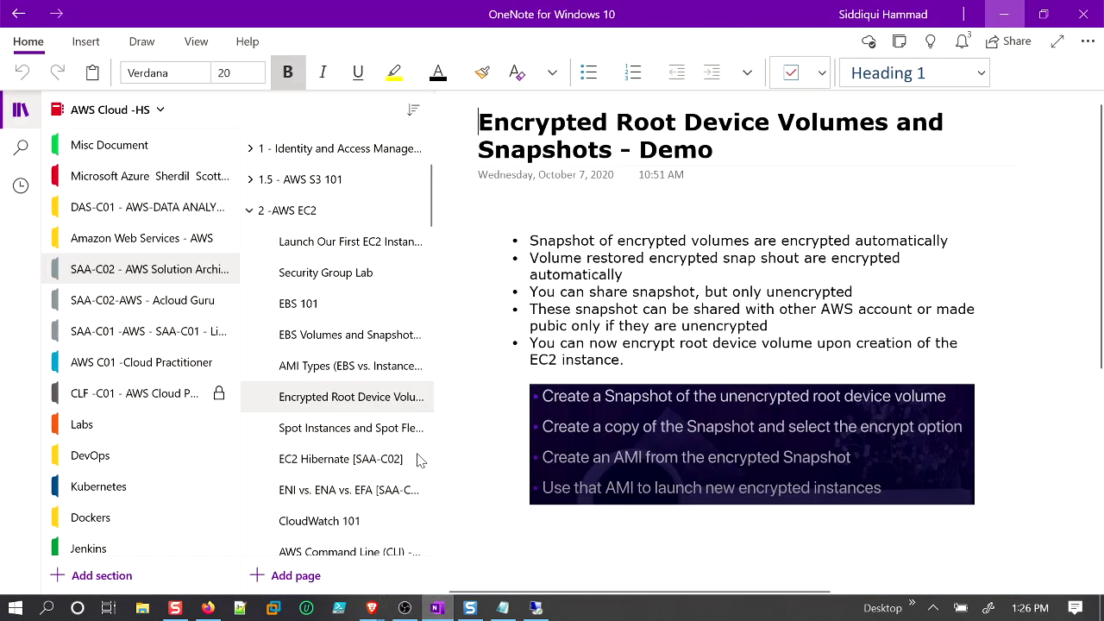
{"action": "scroll", "coordinate": [402, 466], "scroll_direction": "down", "scroll_amount": 4}
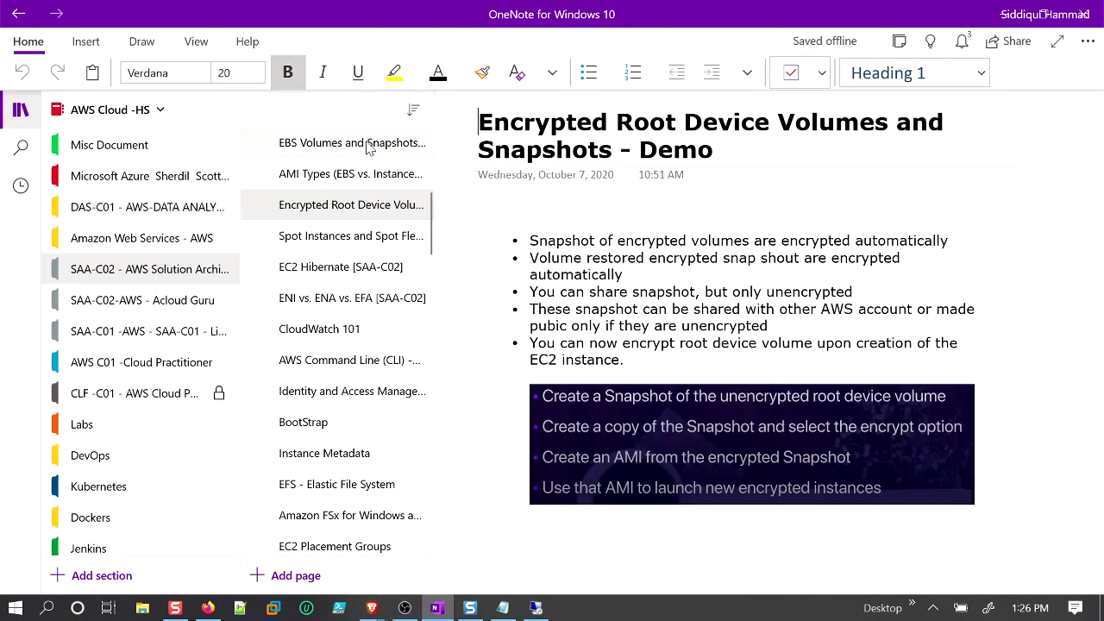
{"action": "scroll", "coordinate": [368, 146], "scroll_direction": "up", "scroll_amount": 4}
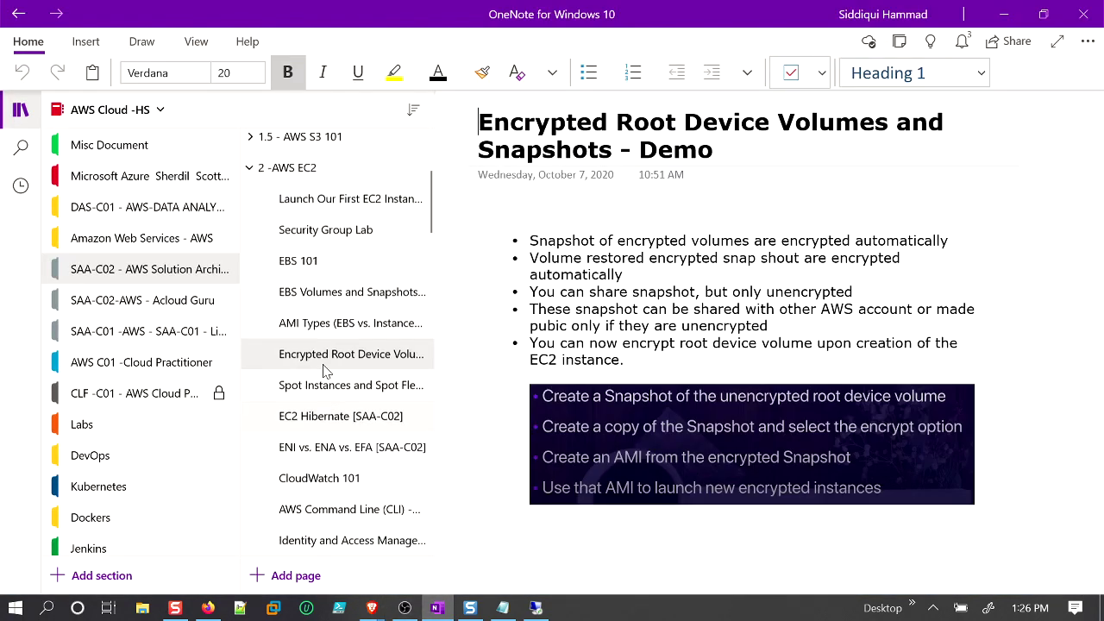
{"action": "left_click", "coordinate": [21, 144]}
{"action": "type", "text": "bastio"}
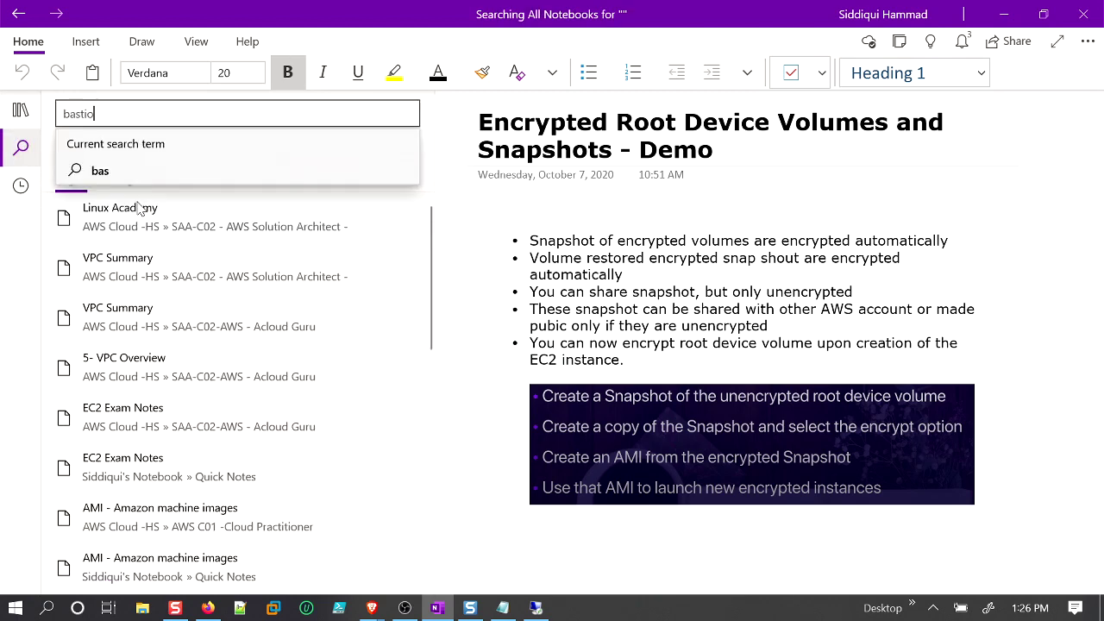
{"action": "type", "text": "n"}
{"action": "key", "text": "Return"}
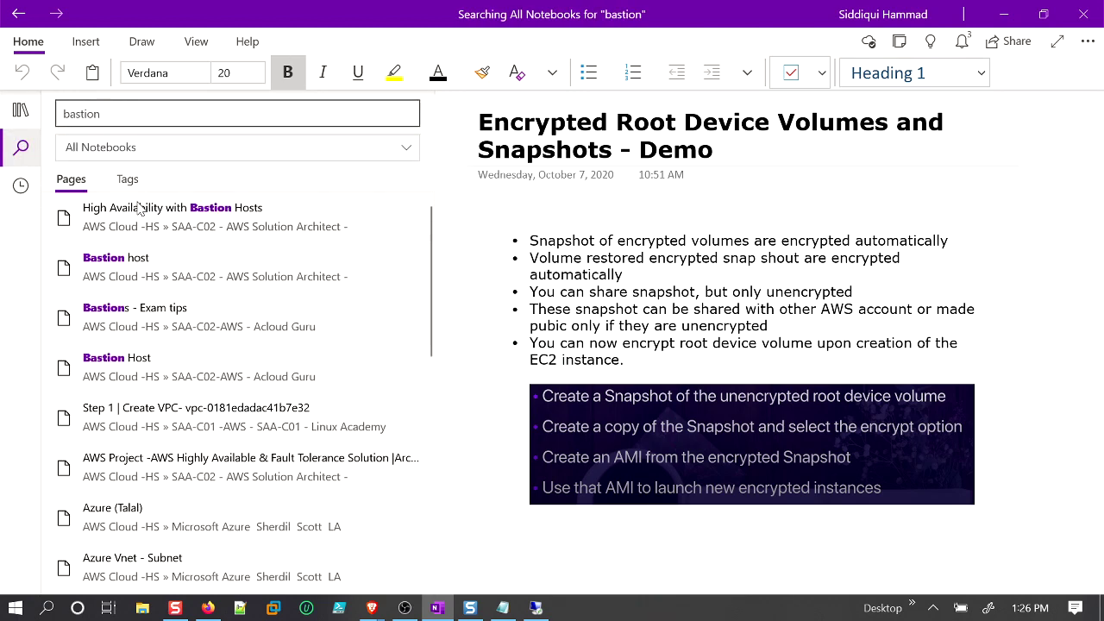
{"action": "left_click", "coordinate": [140, 208]}
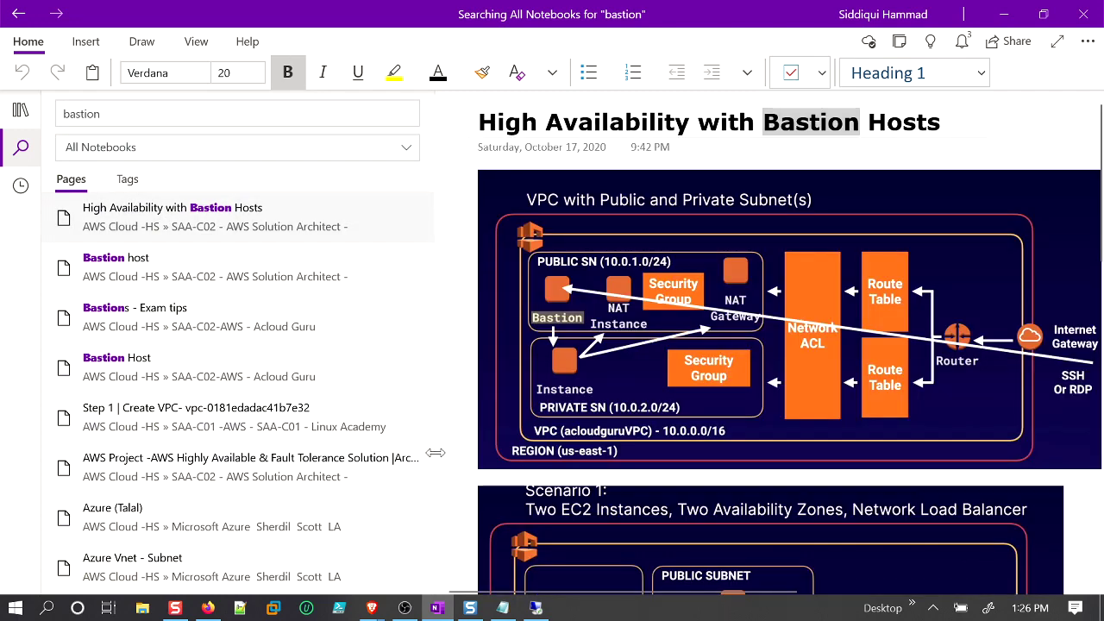
{"action": "left_click_drag", "start_coordinate": [435, 453], "coordinate": [289, 452]}
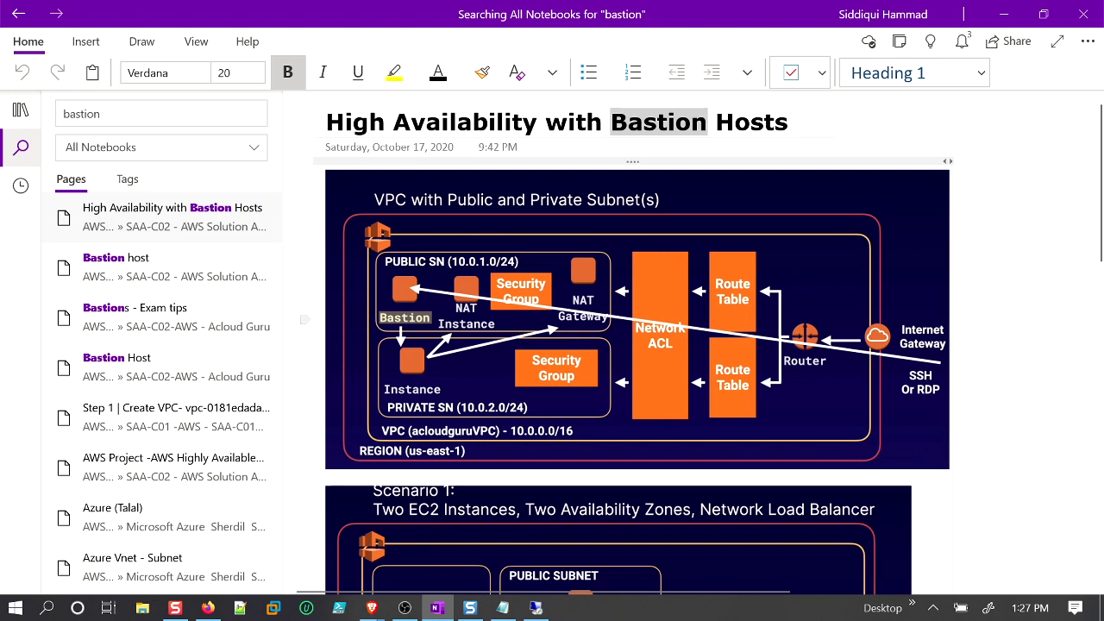
Minimize OneNote, return to the remote session, separate the two connection bars, and restore the 100.24.23.176 session to a window.
{"action": "left_click", "coordinate": [1005, 14]}
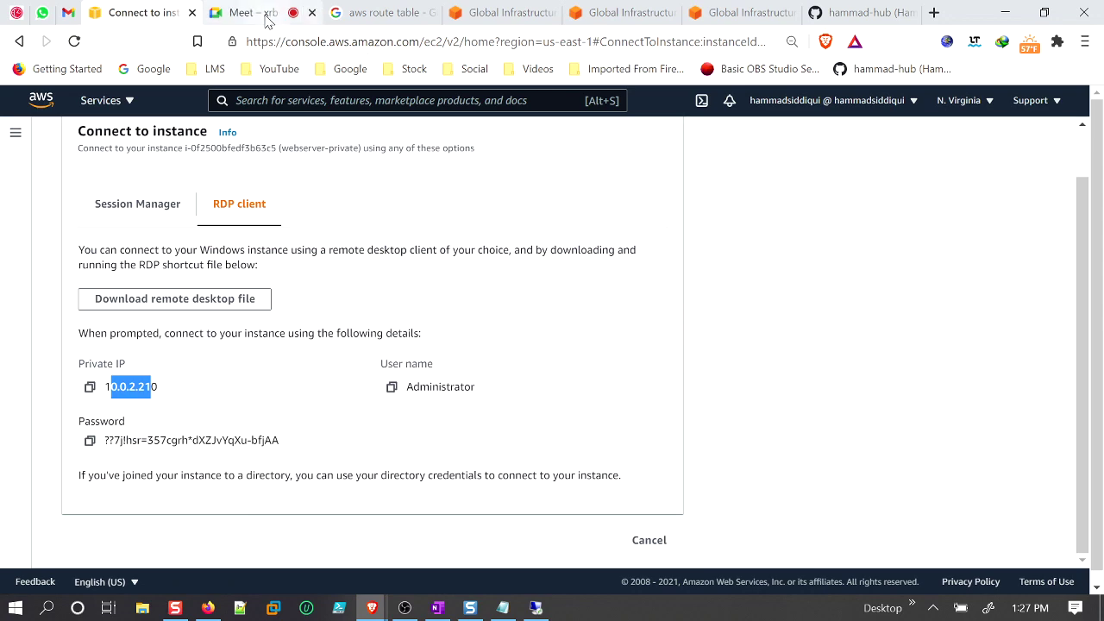
{"action": "left_click", "coordinate": [535, 607]}
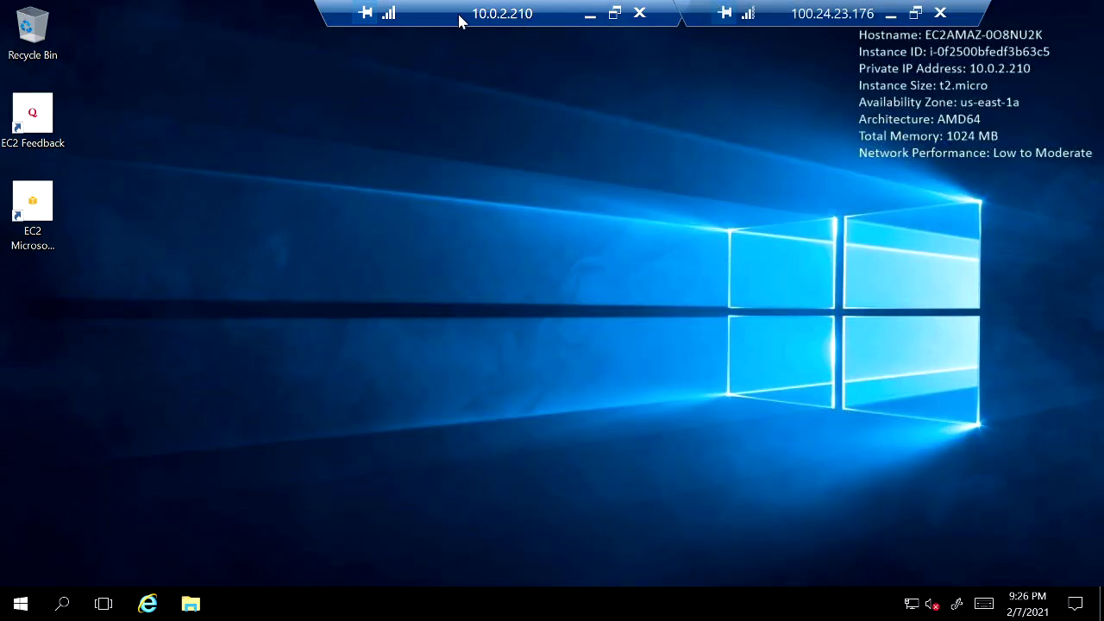
{"action": "left_click_drag", "start_coordinate": [464, 19], "coordinate": [360, 19]}
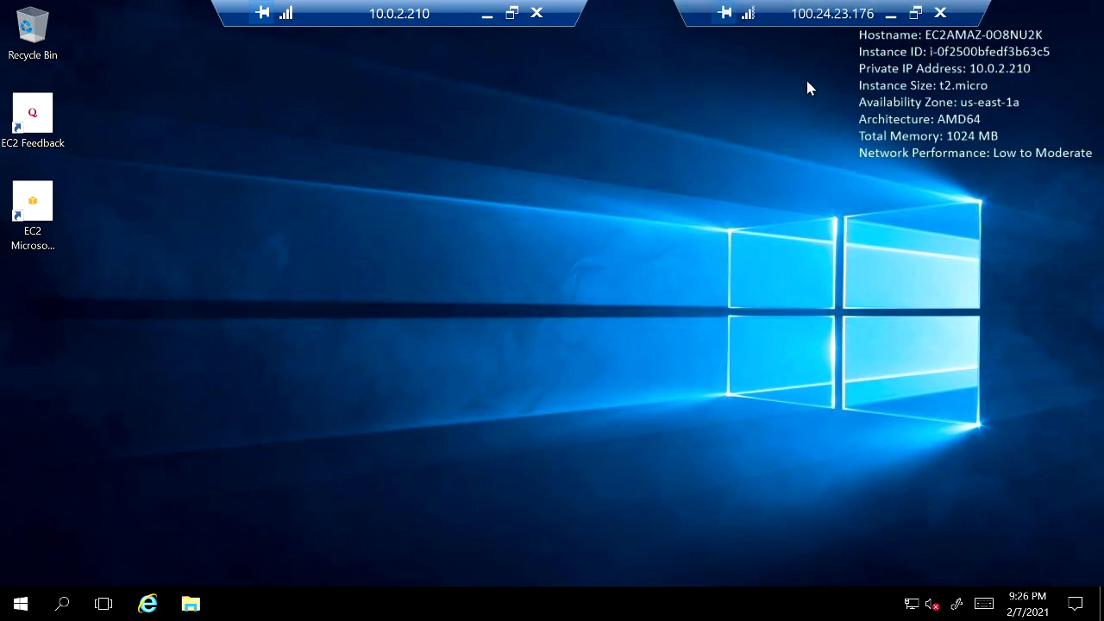
{"action": "left_click", "coordinate": [916, 13]}
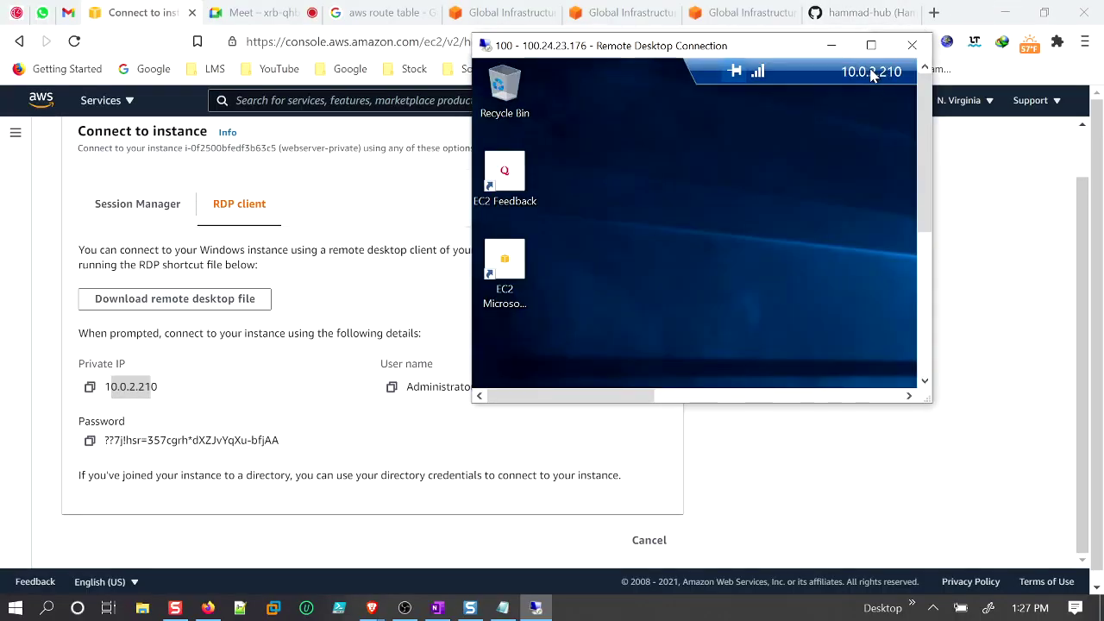
Expand the 100.24.23.176 session, minimize the nested 10.0.2.210 session, and view the public server's Server Manager both windowed and in full screen.
{"action": "left_click", "coordinate": [873, 44]}
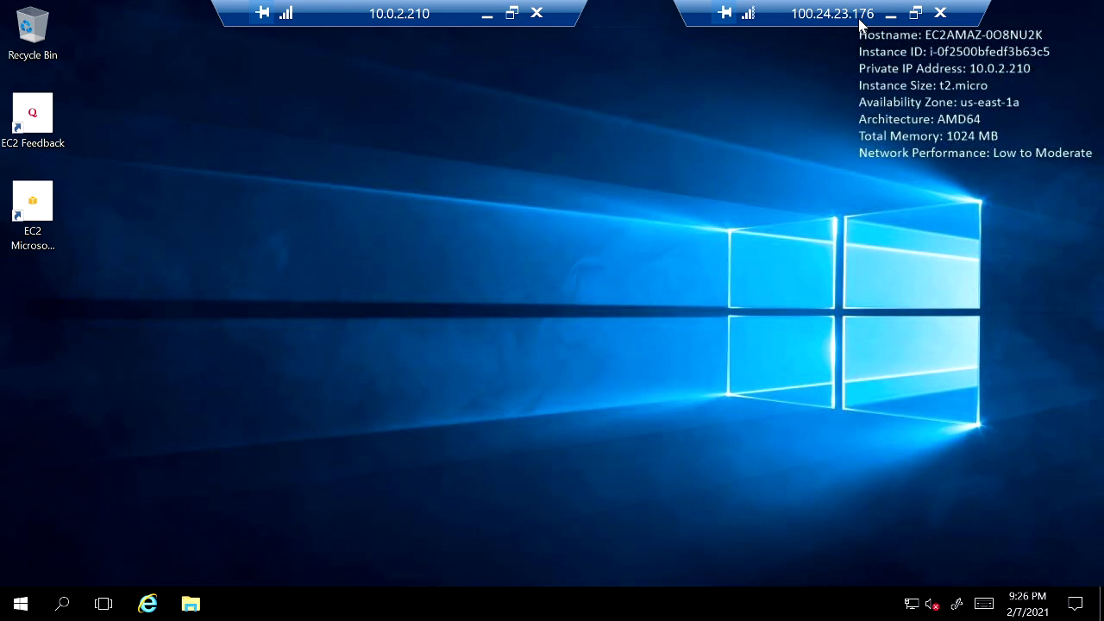
{"action": "left_click", "coordinate": [487, 22]}
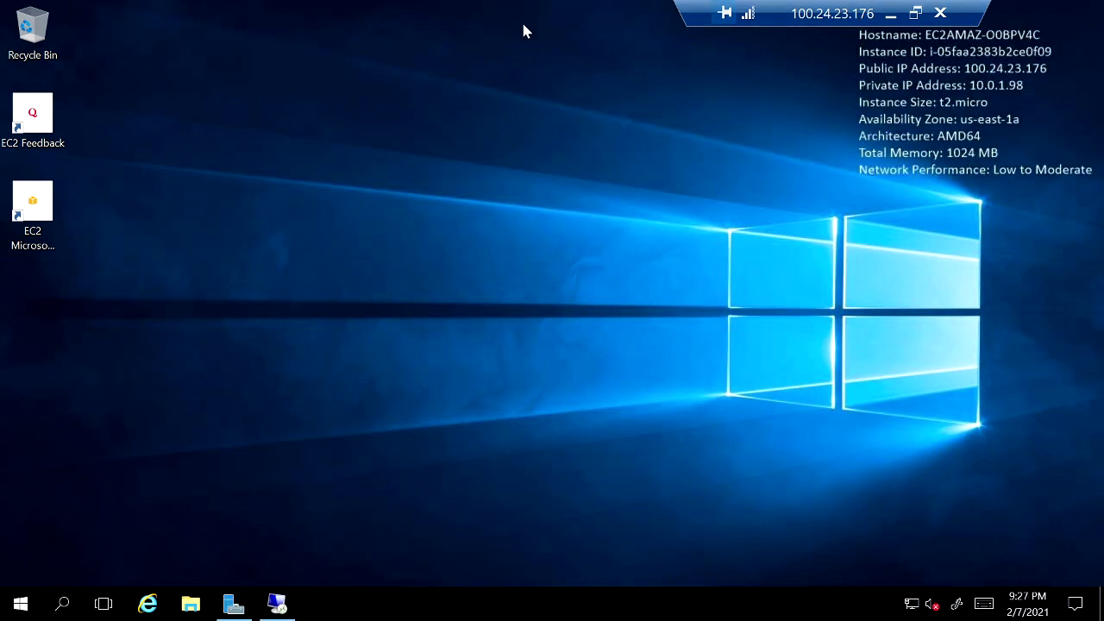
{"action": "left_click", "coordinate": [237, 604]}
{"action": "left_click", "coordinate": [672, 575]}
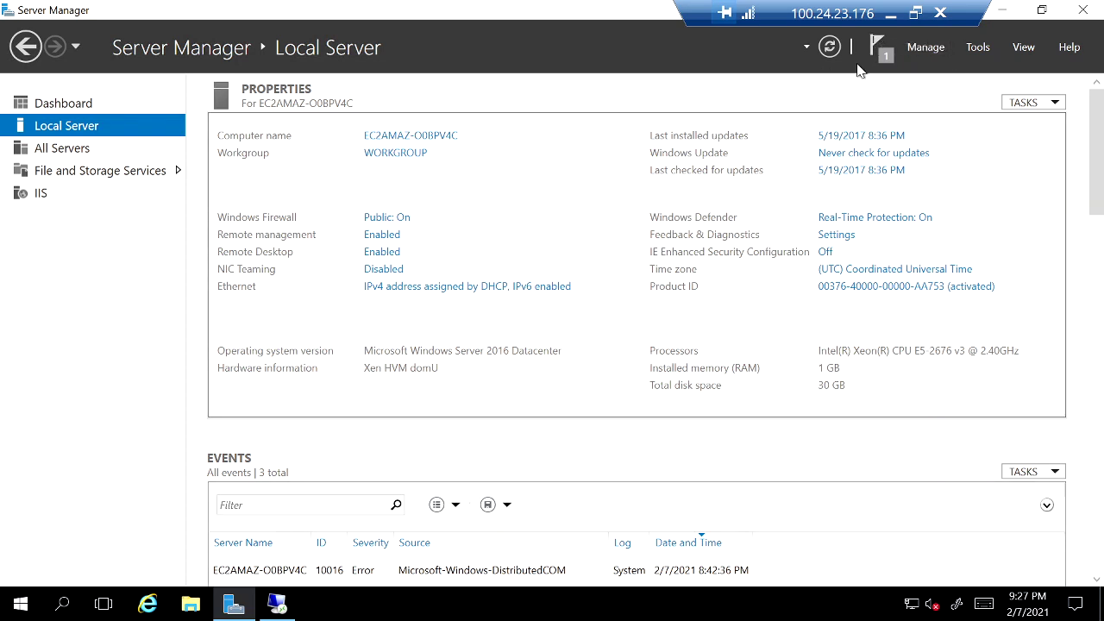
{"action": "left_click", "coordinate": [916, 14]}
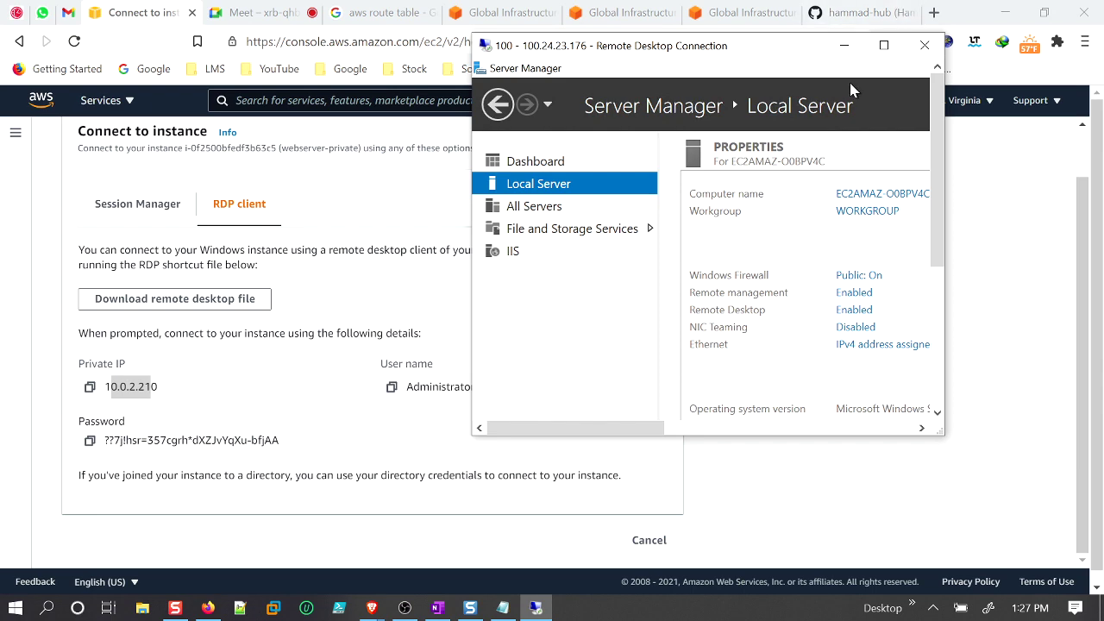
{"action": "double_click", "coordinate": [750, 47]}
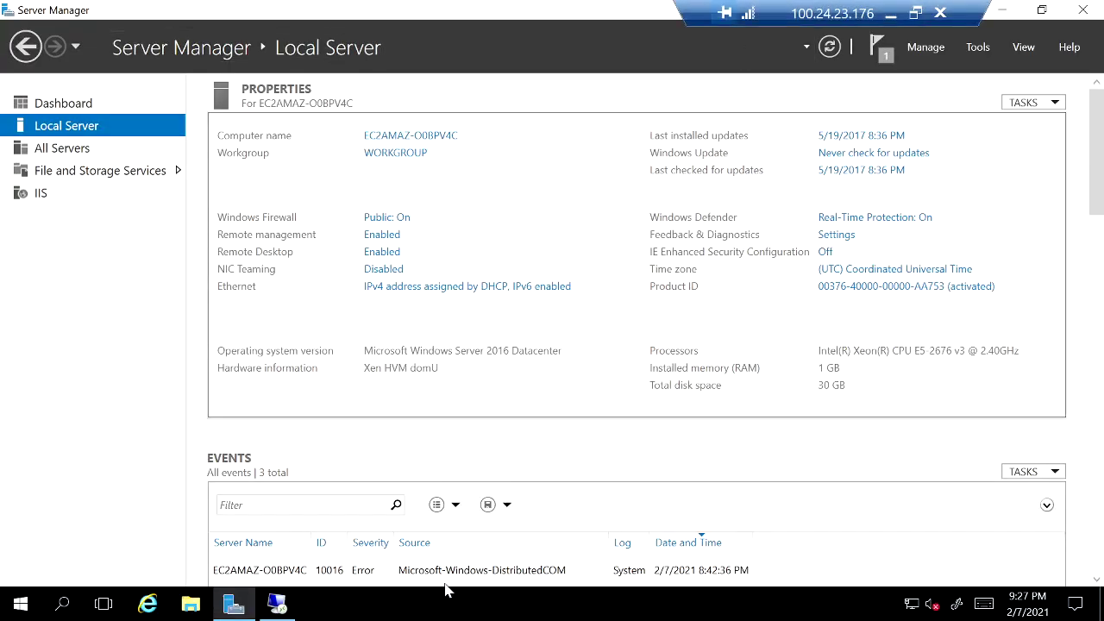
Bring up the nested 10.0.2.210 session and switch it between a window and full screen inside the public server's desktop.
{"action": "left_click", "coordinate": [280, 603]}
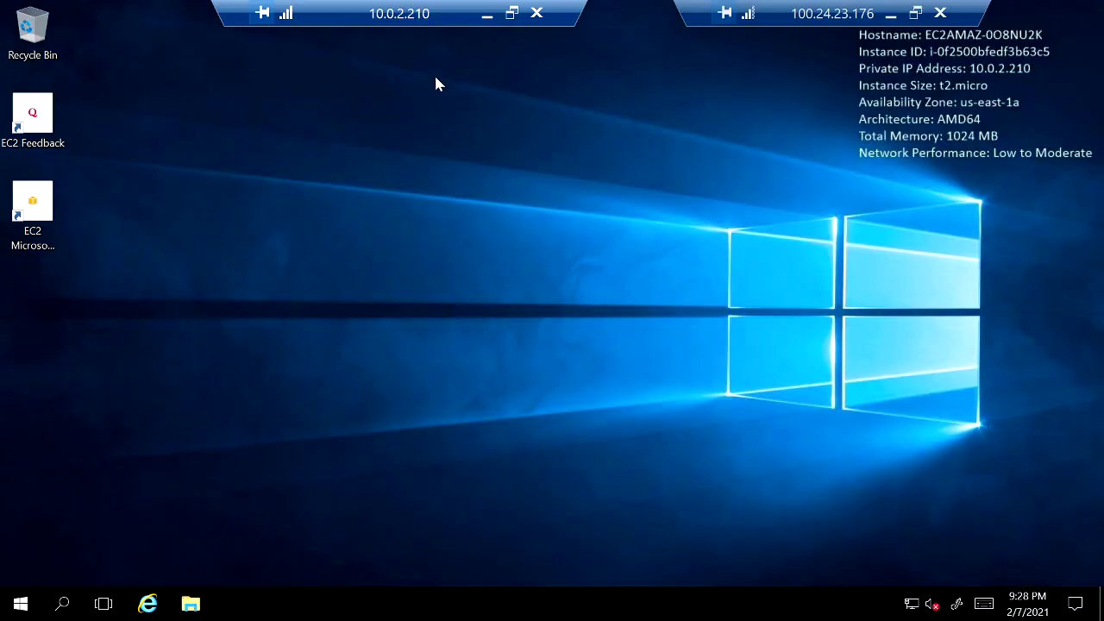
{"action": "left_click", "coordinate": [512, 13]}
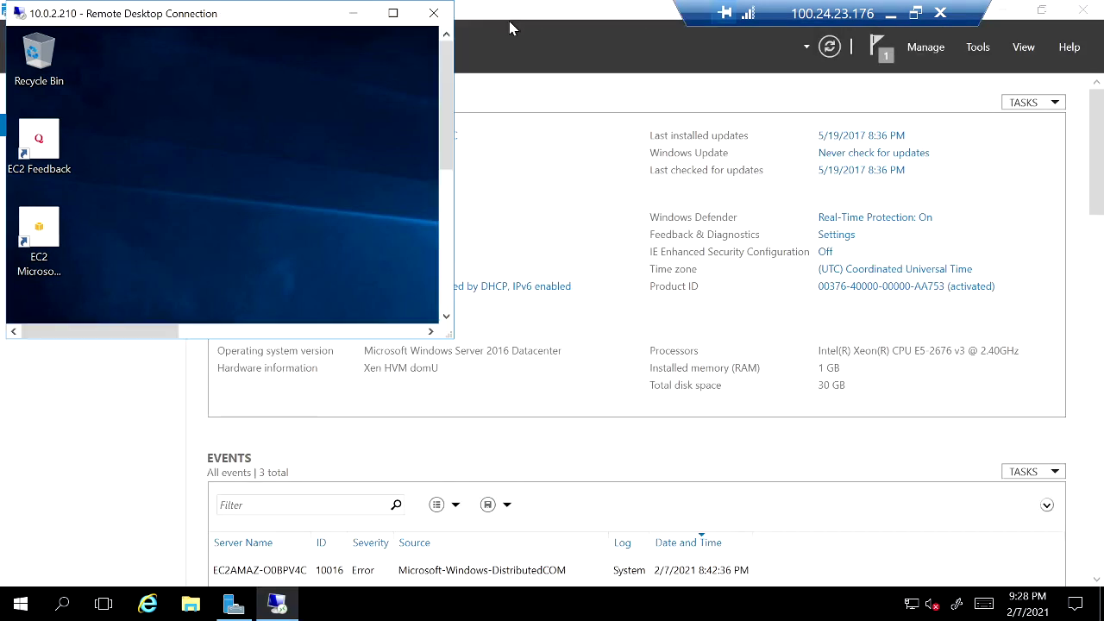
{"action": "left_click", "coordinate": [393, 13]}
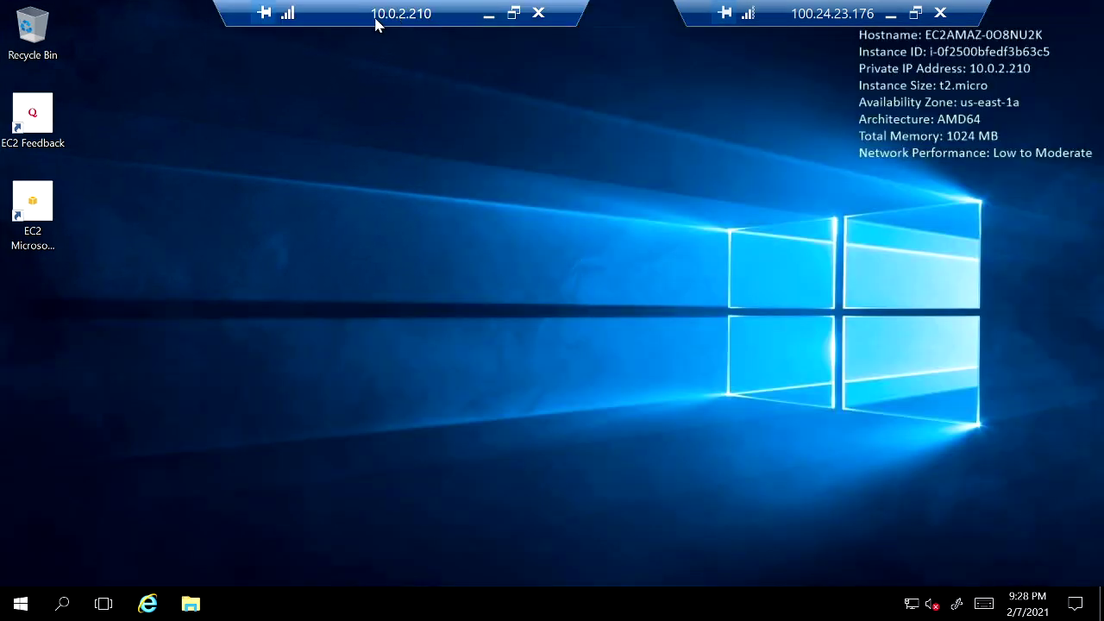
{"action": "left_click_drag", "start_coordinate": [374, 24], "coordinate": [385, 15]}
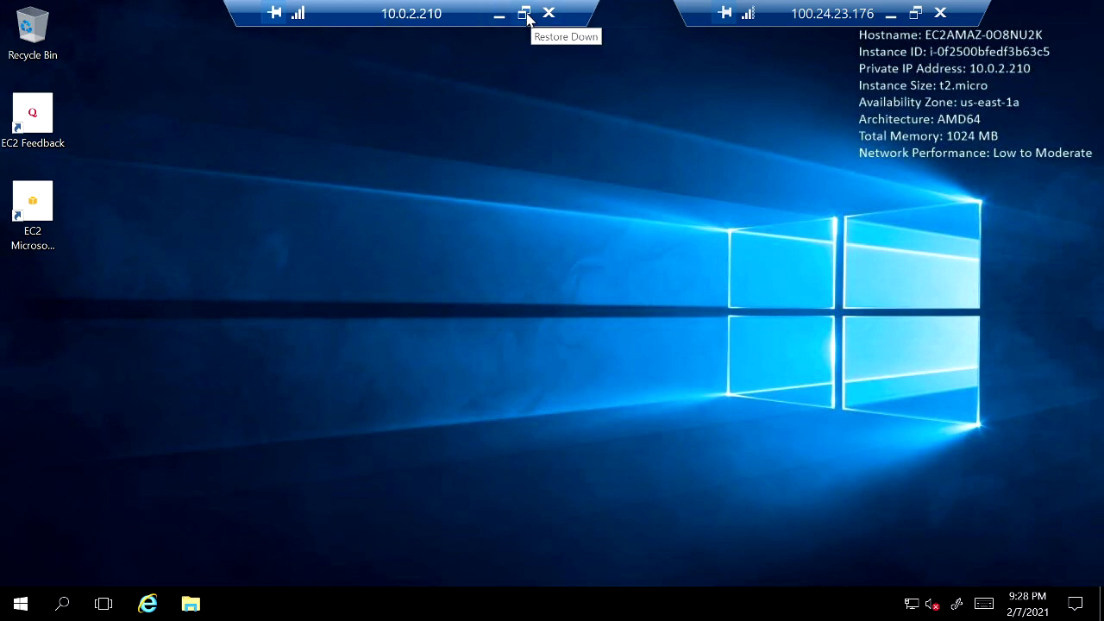
{"action": "left_click", "coordinate": [524, 14]}
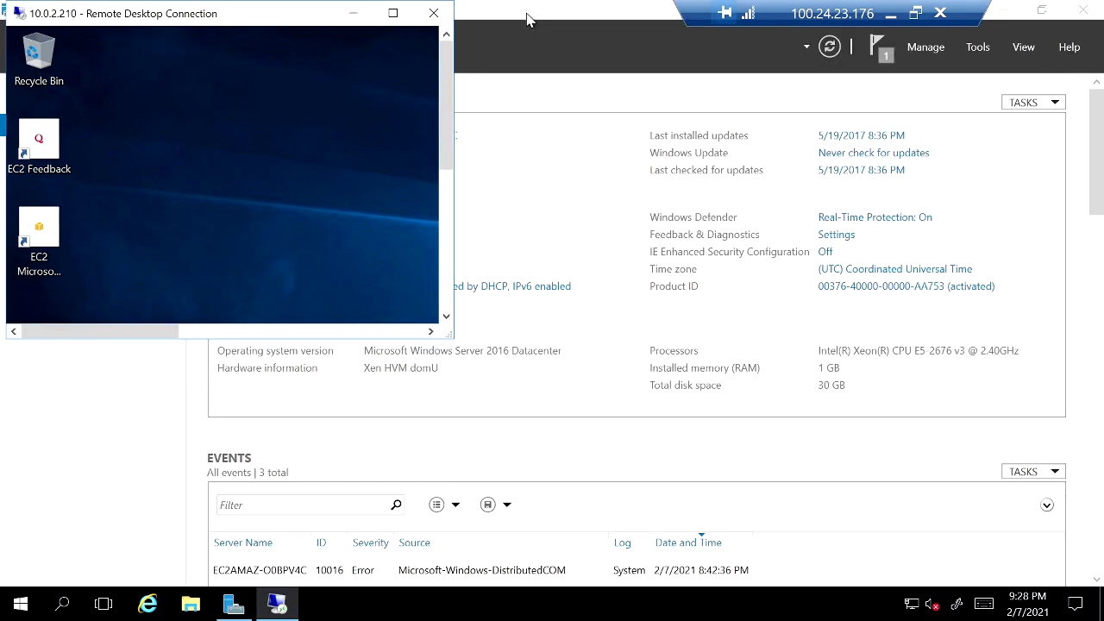
{"action": "left_click", "coordinate": [394, 9]}
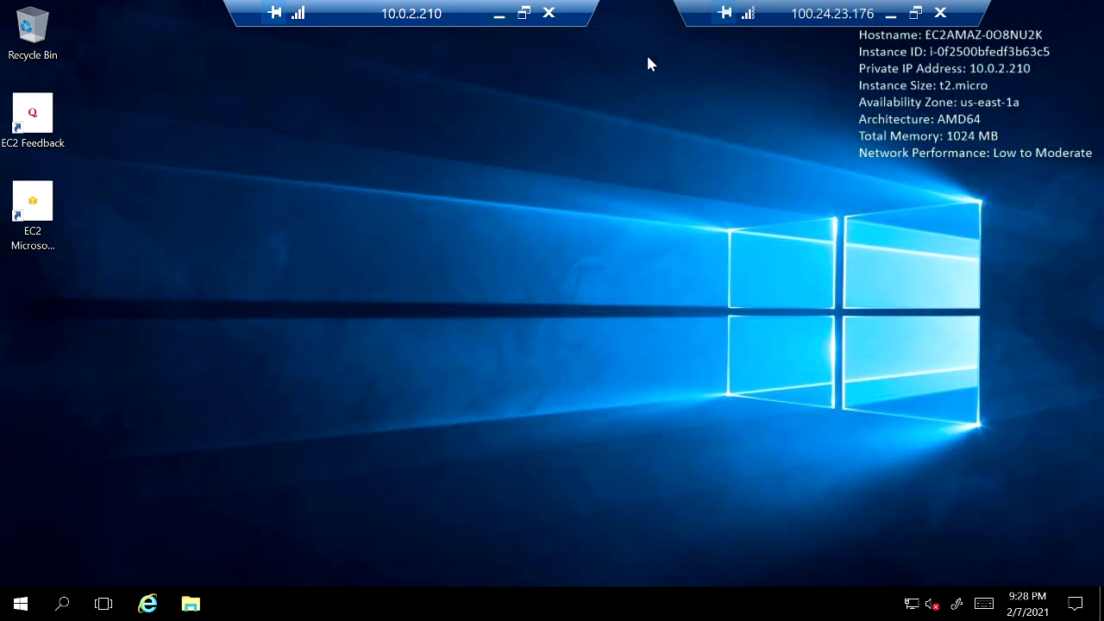
Highlight the private IP 10.0.2.210 on the Connect to instance page, then return to the remote session and toggle its outer window size.
{"action": "left_click", "coordinate": [890, 13]}
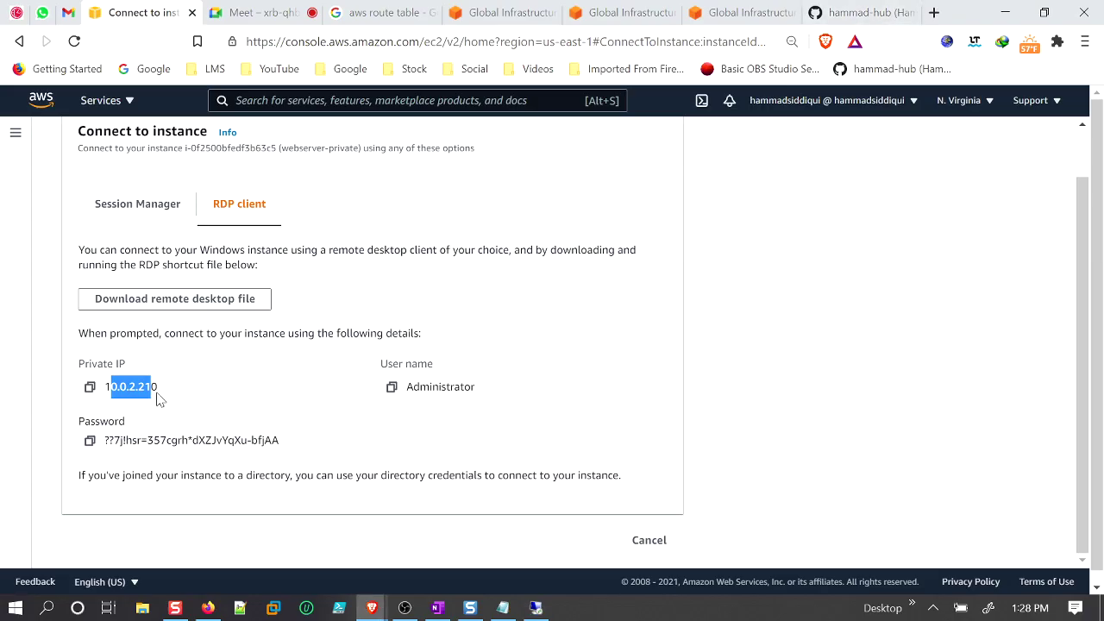
{"action": "left_click_drag", "start_coordinate": [158, 398], "coordinate": [105, 390]}
{"action": "scroll", "coordinate": [291, 278], "scroll_direction": "up", "scroll_amount": 1}
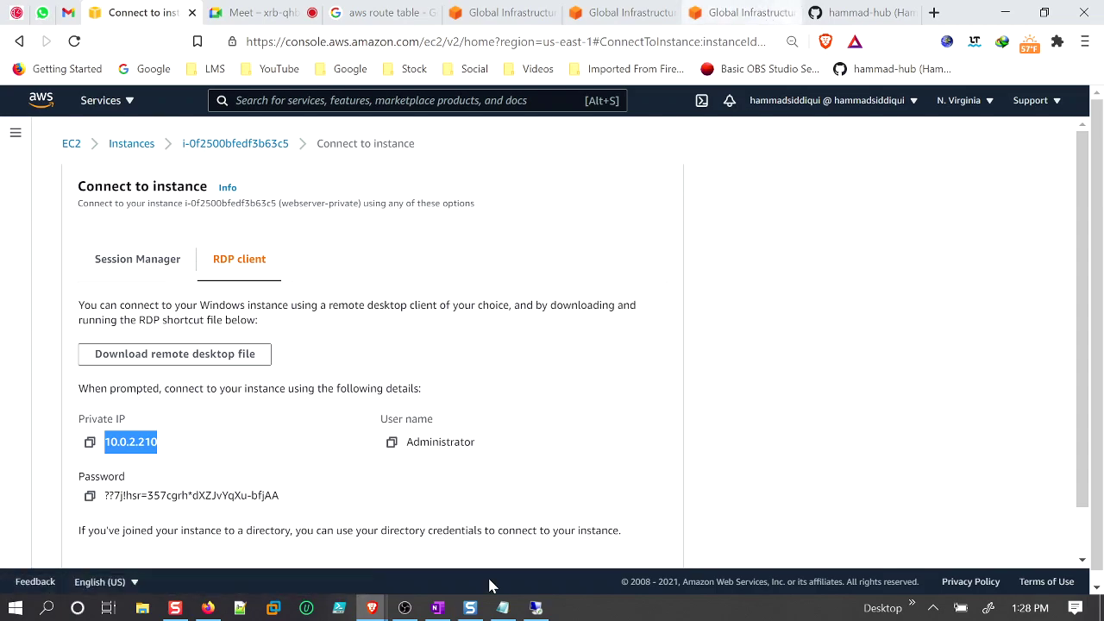
{"action": "left_click", "coordinate": [535, 608]}
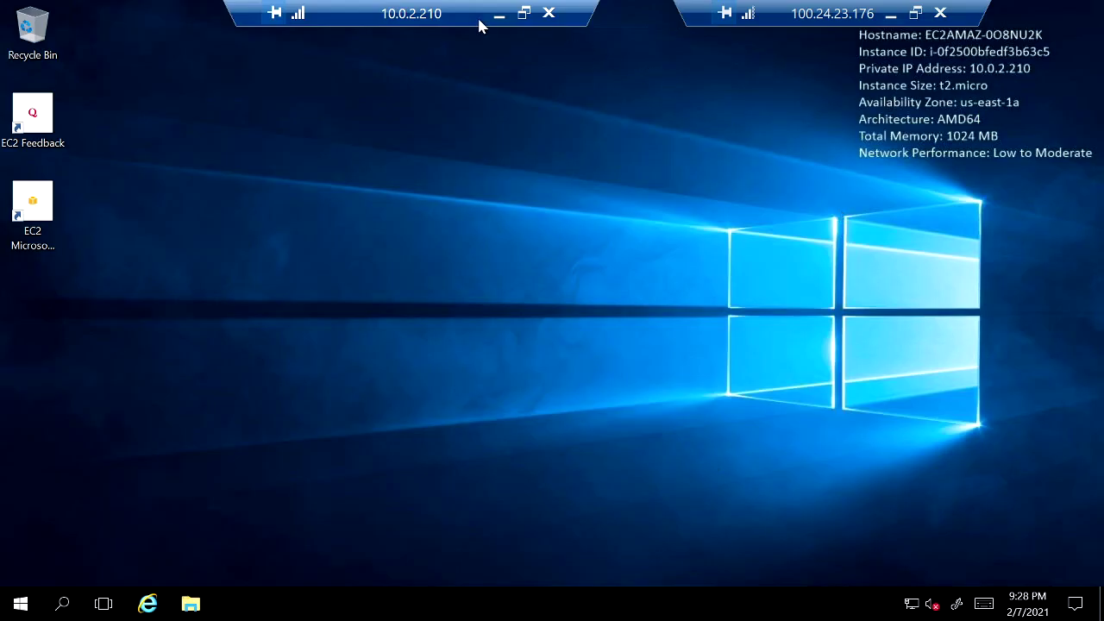
{"action": "left_click", "coordinate": [916, 13]}
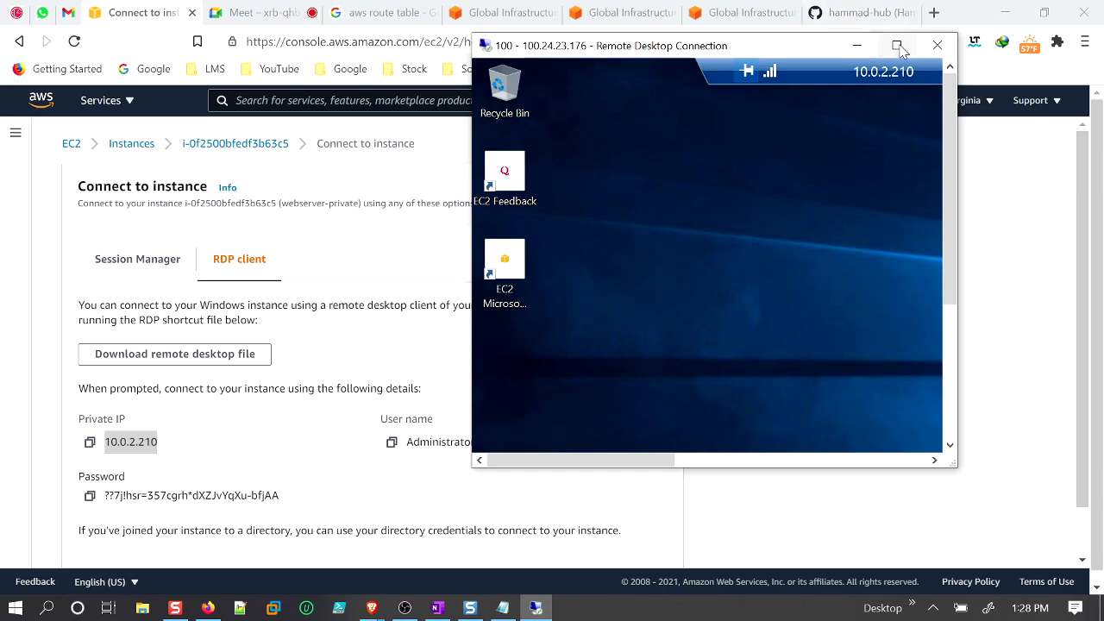
{"action": "left_click", "coordinate": [896, 45]}
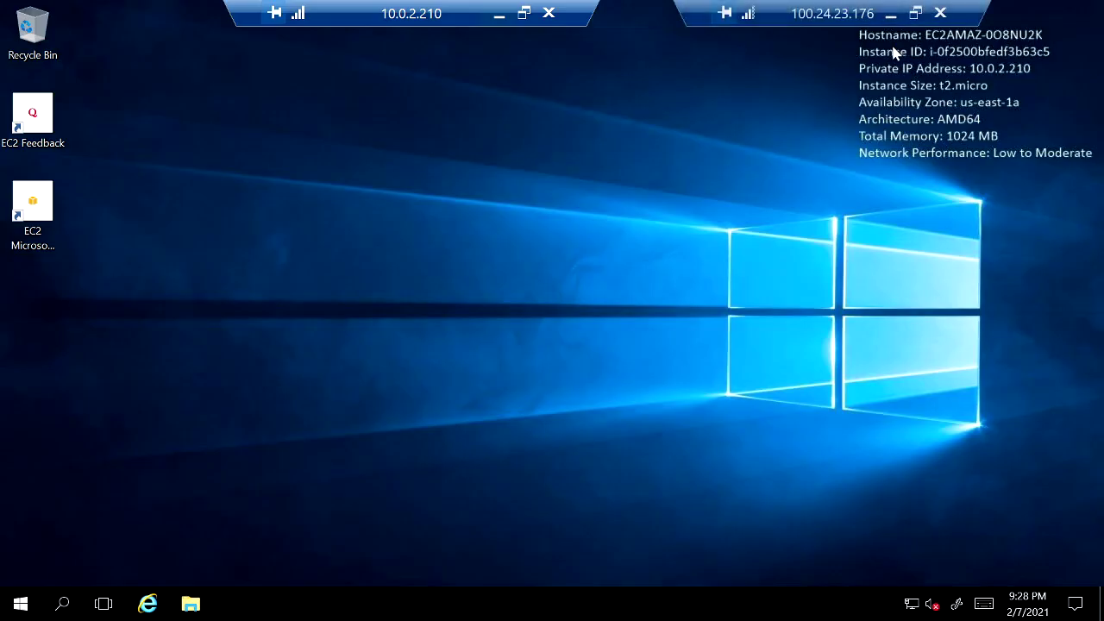
Minimize the nested 10.0.2.210 session, Server Manager and the 100.24.23.176 session to get back to the local browser.
{"action": "left_click", "coordinate": [501, 16]}
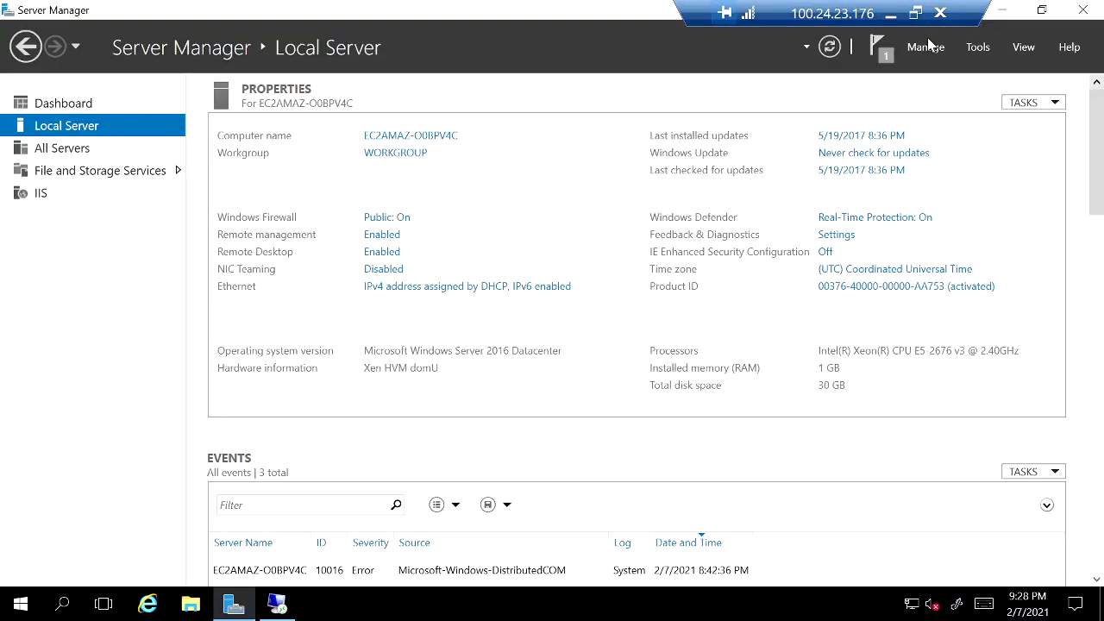
{"action": "left_click", "coordinate": [1006, 10]}
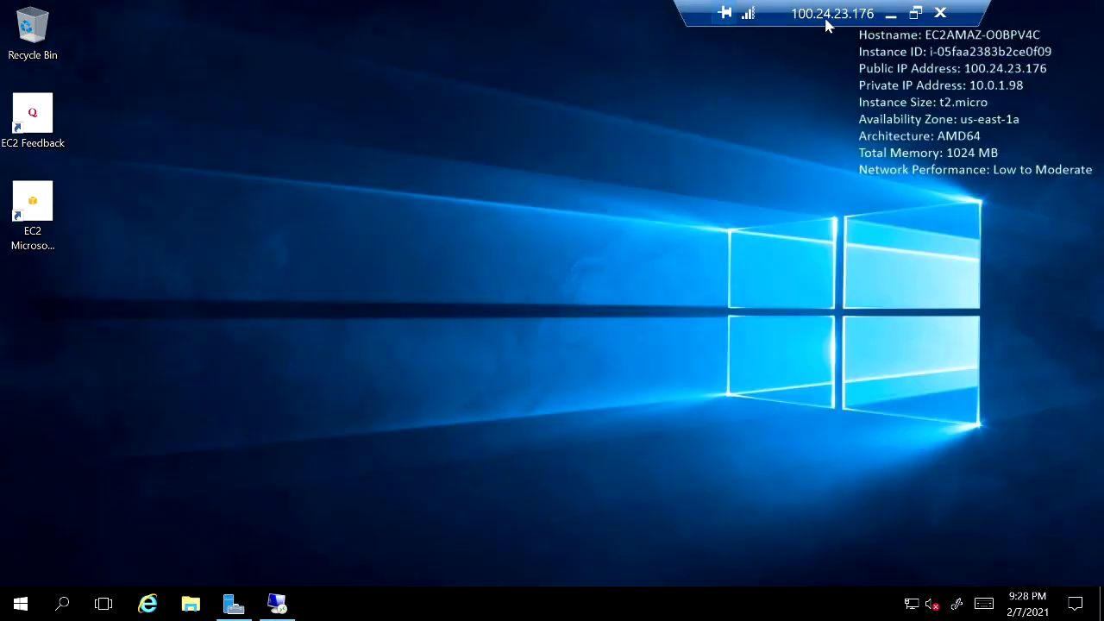
{"action": "left_click", "coordinate": [890, 13]}
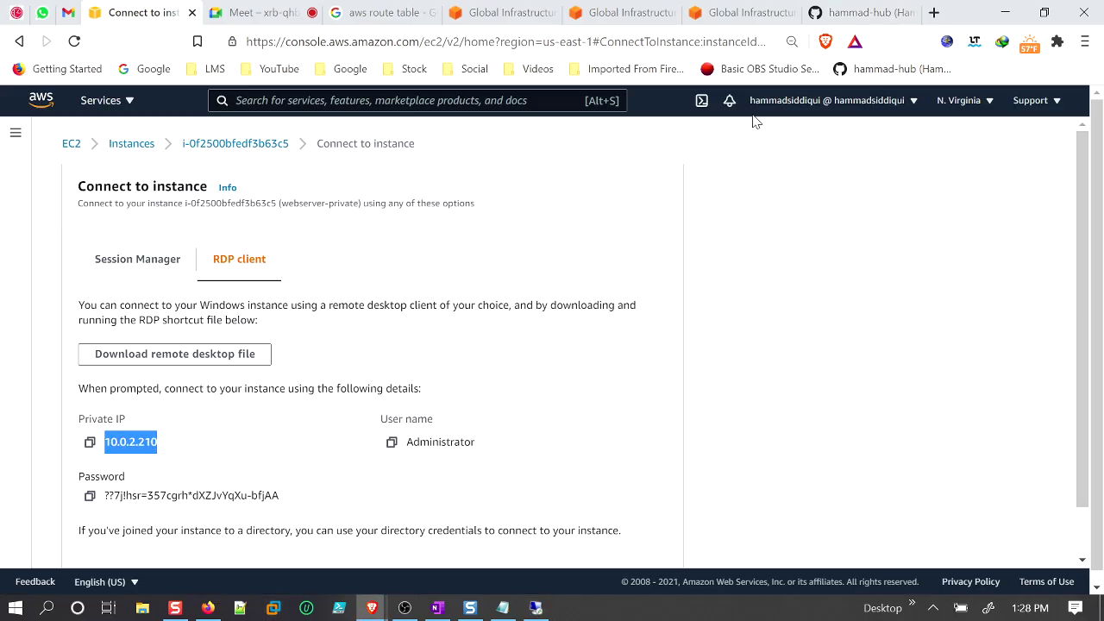
Load the public web server at 100.24.23.176 in a new browser tab, checking the address against the remote session.
{"action": "left_click", "coordinate": [934, 12]}
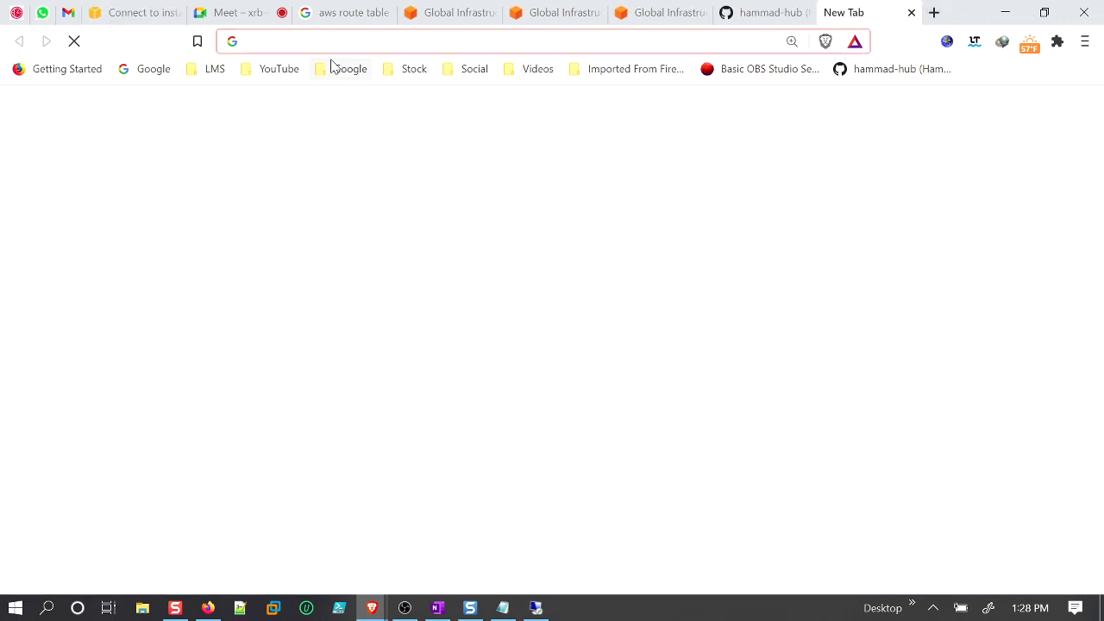
{"action": "type", "text": "10"}
{"action": "key", "text": "BackSpace"}
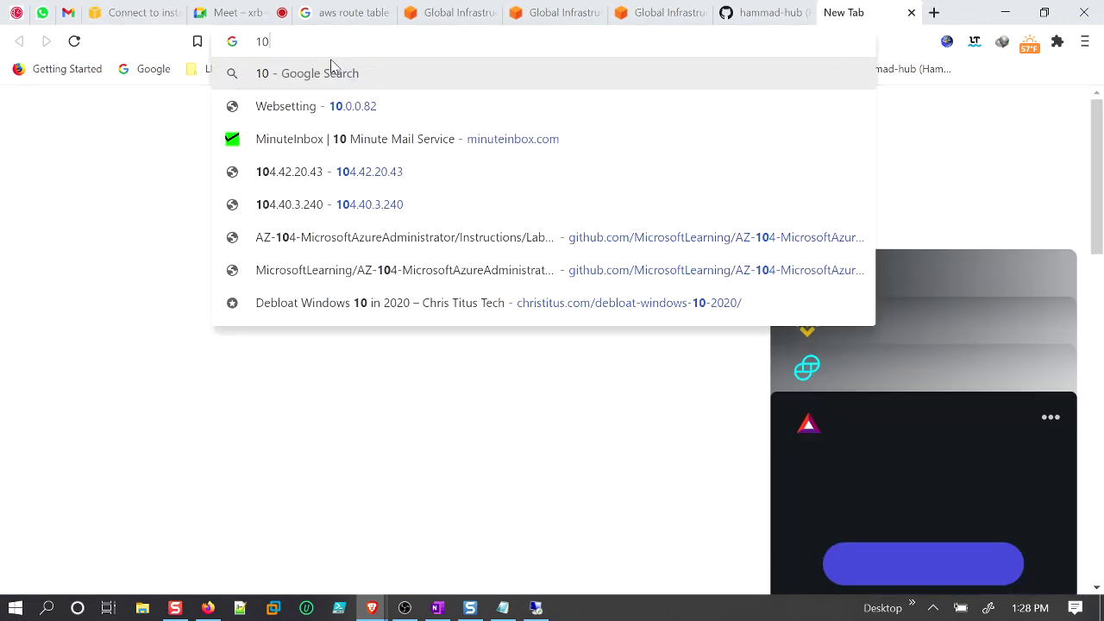
{"action": "type", "text": "0"}
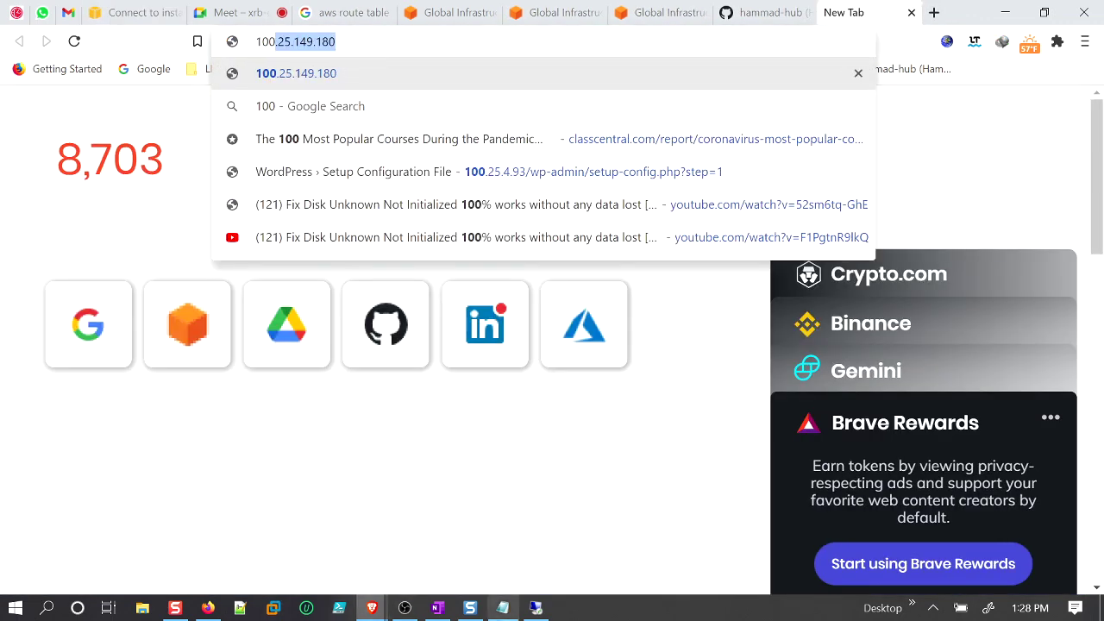
{"action": "left_click", "coordinate": [535, 608]}
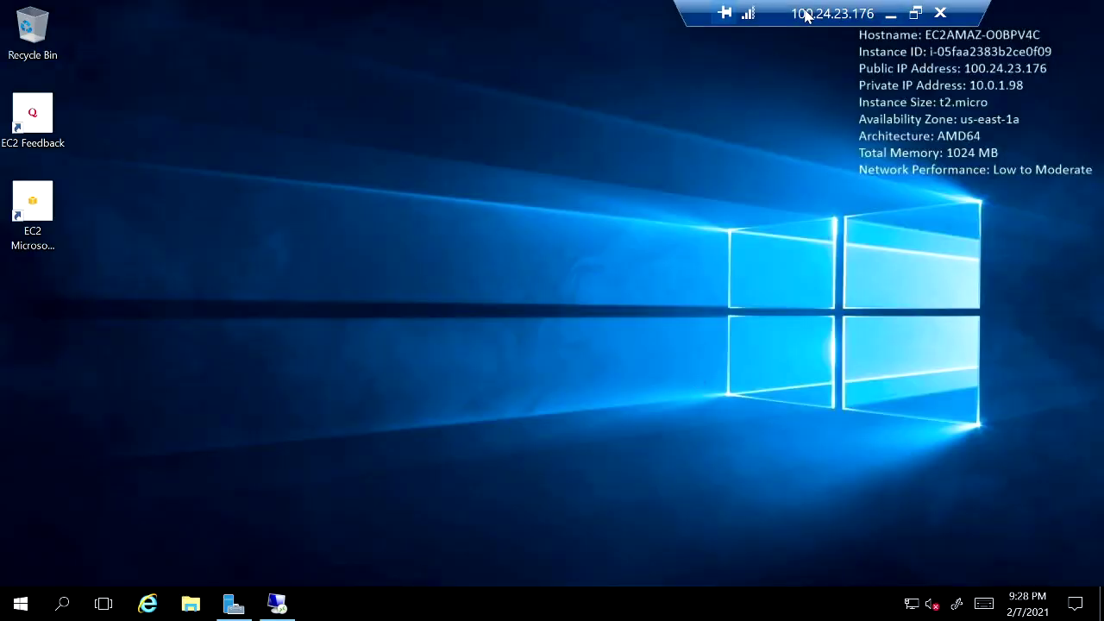
{"action": "left_click", "coordinate": [891, 15]}
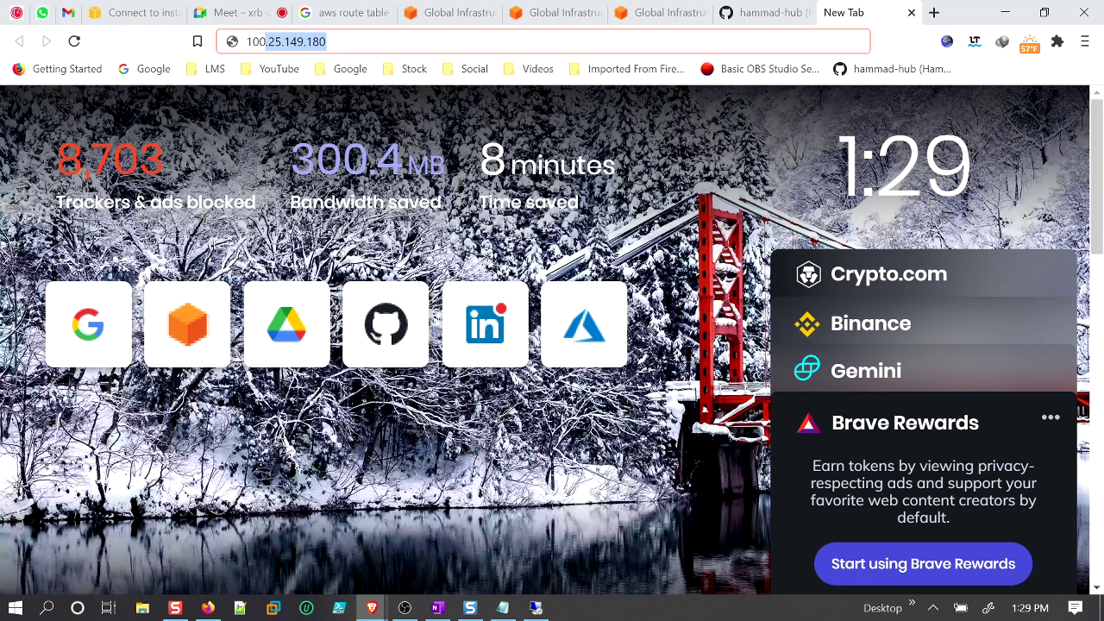
{"action": "type", "text": "100.24."}
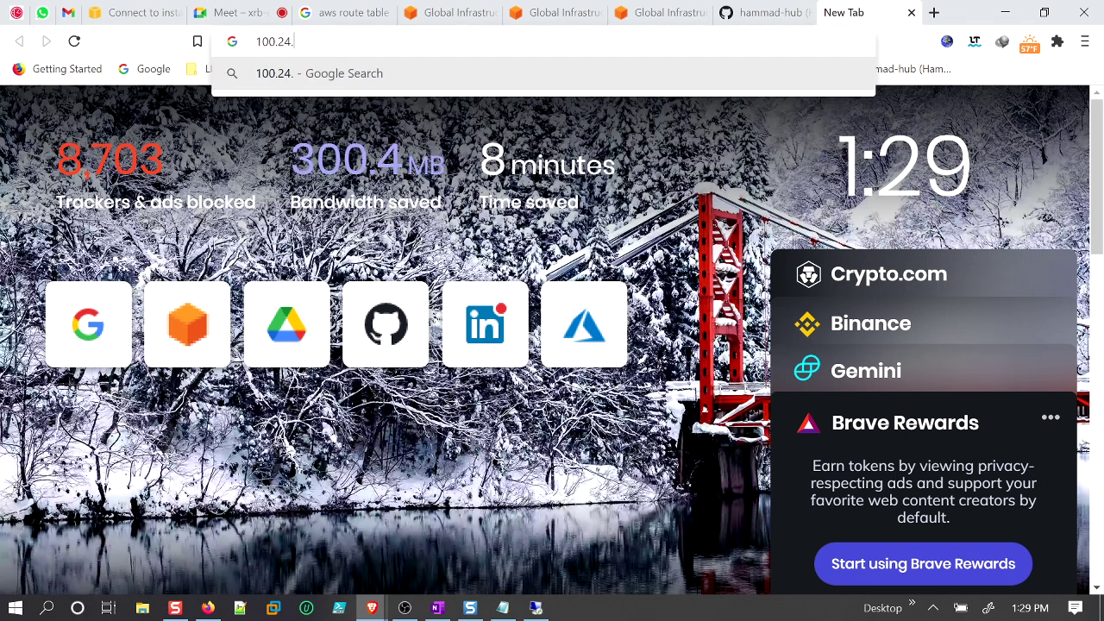
{"action": "type", "text": "26"}
{"action": "left_click", "coordinate": [538, 609]}
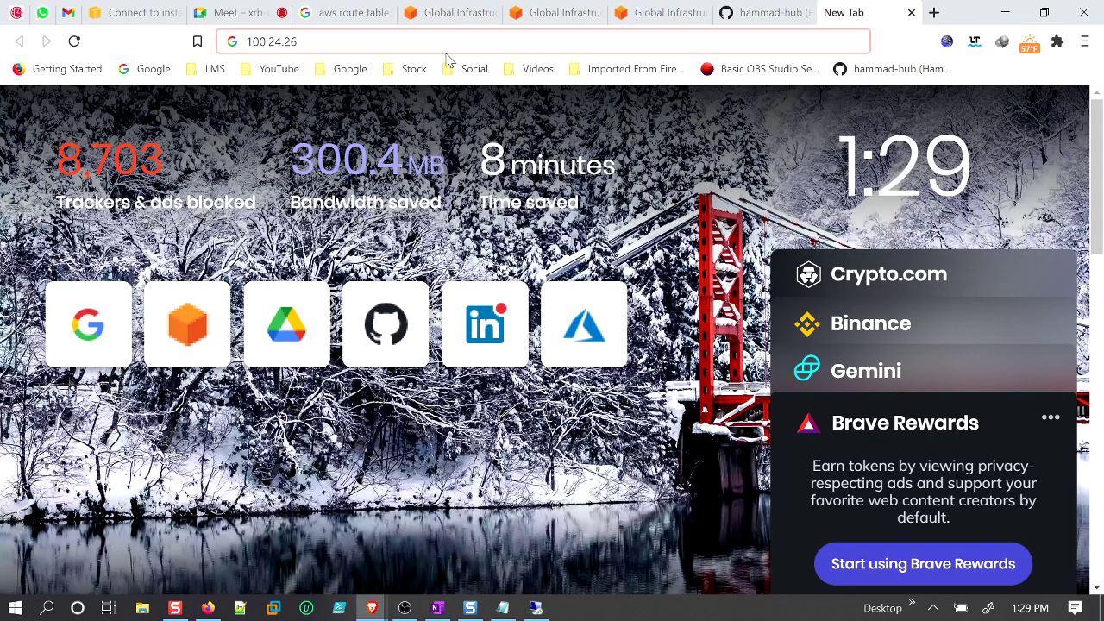
{"action": "key", "text": "BackSpace"}
{"action": "type", "text": "3.176"}
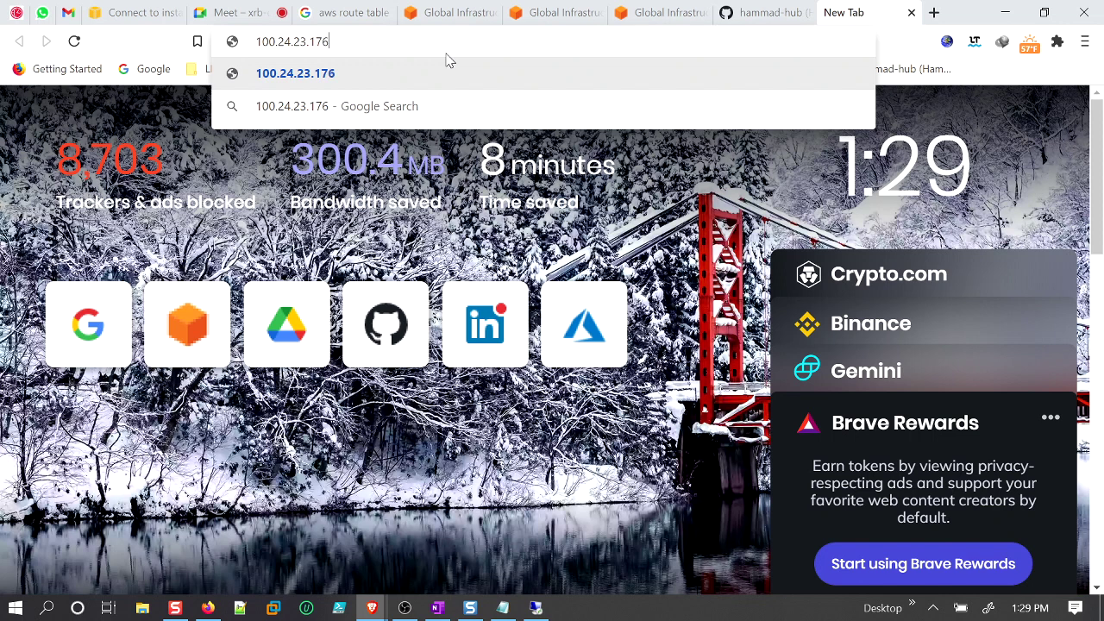
{"action": "key", "text": "Return"}
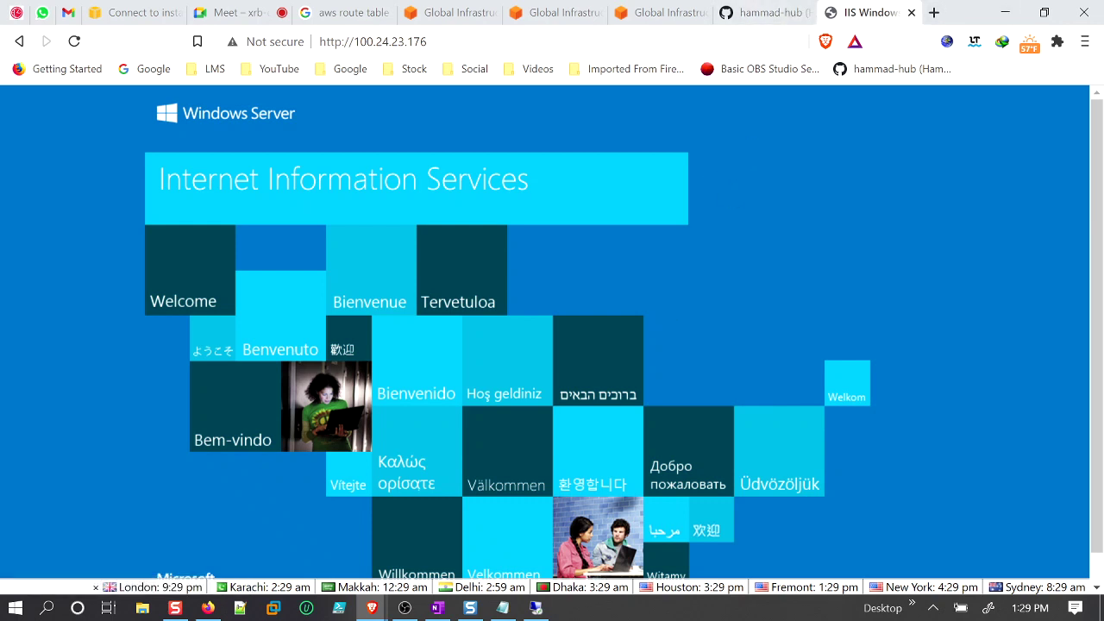
Disconnect the 100.24.23.176 remote session, confirm the disconnection, and close the browser tab with the IIS page.
{"action": "left_click", "coordinate": [535, 608]}
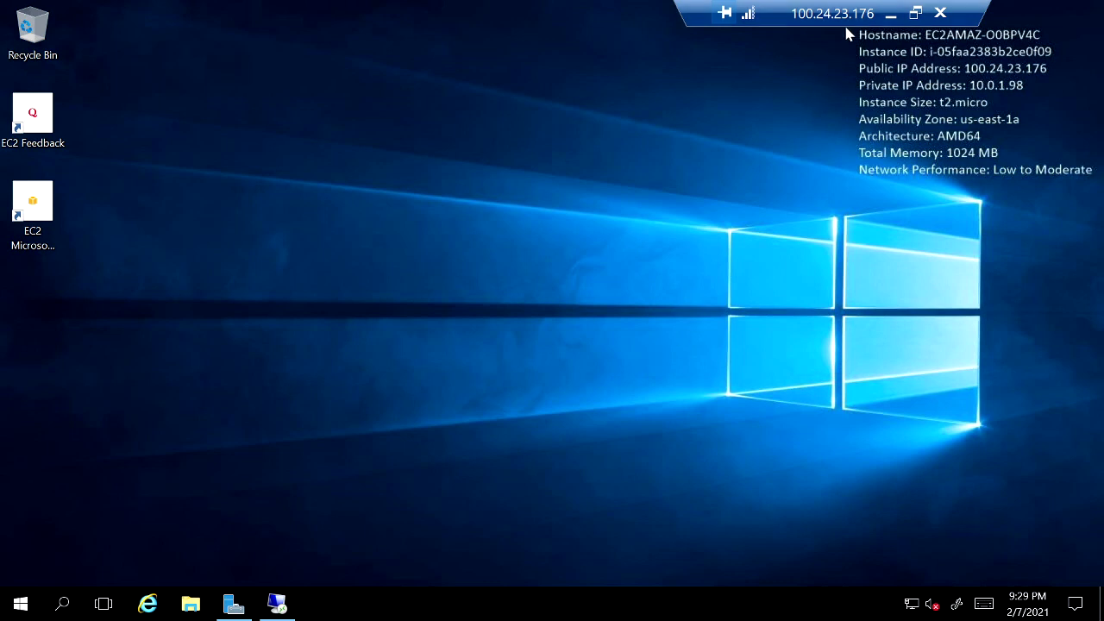
{"action": "left_click", "coordinate": [938, 14]}
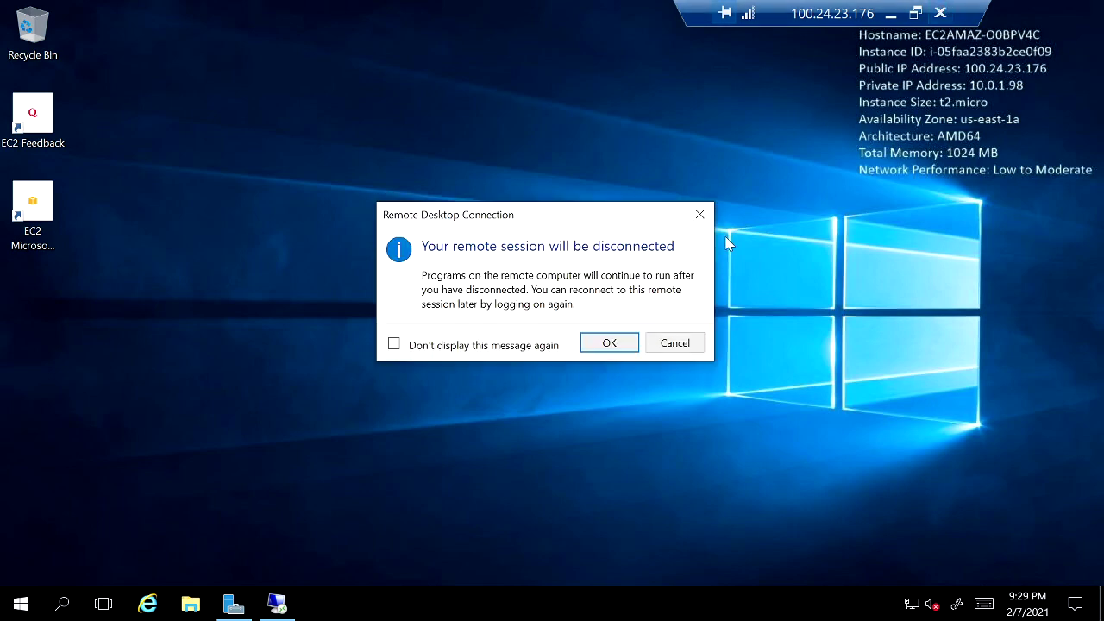
{"action": "left_click", "coordinate": [595, 344]}
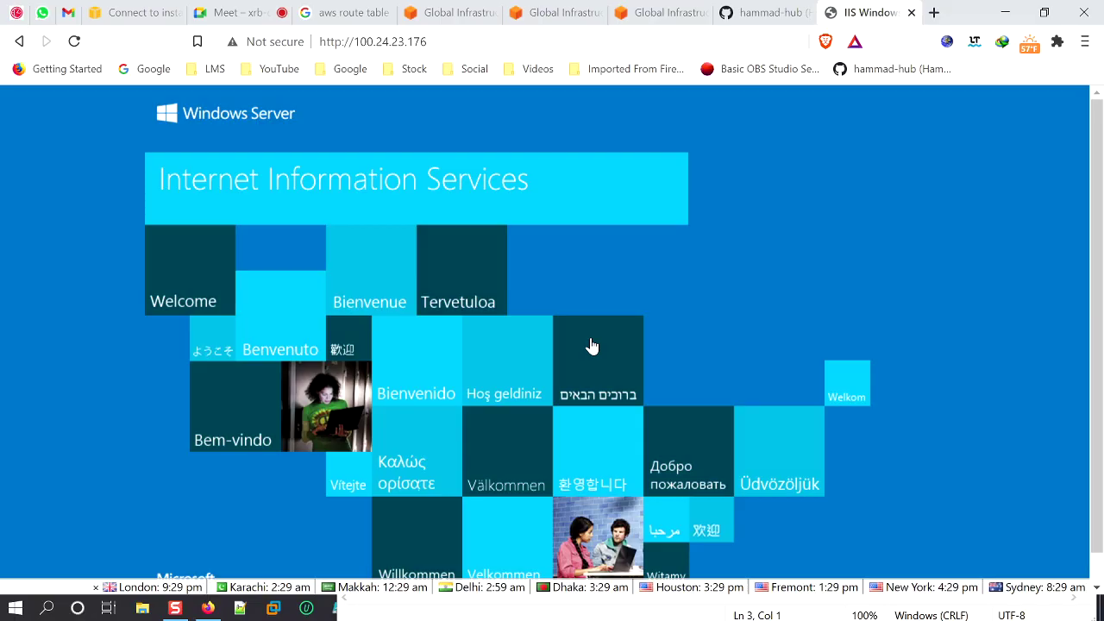
{"action": "left_click", "coordinate": [911, 12]}
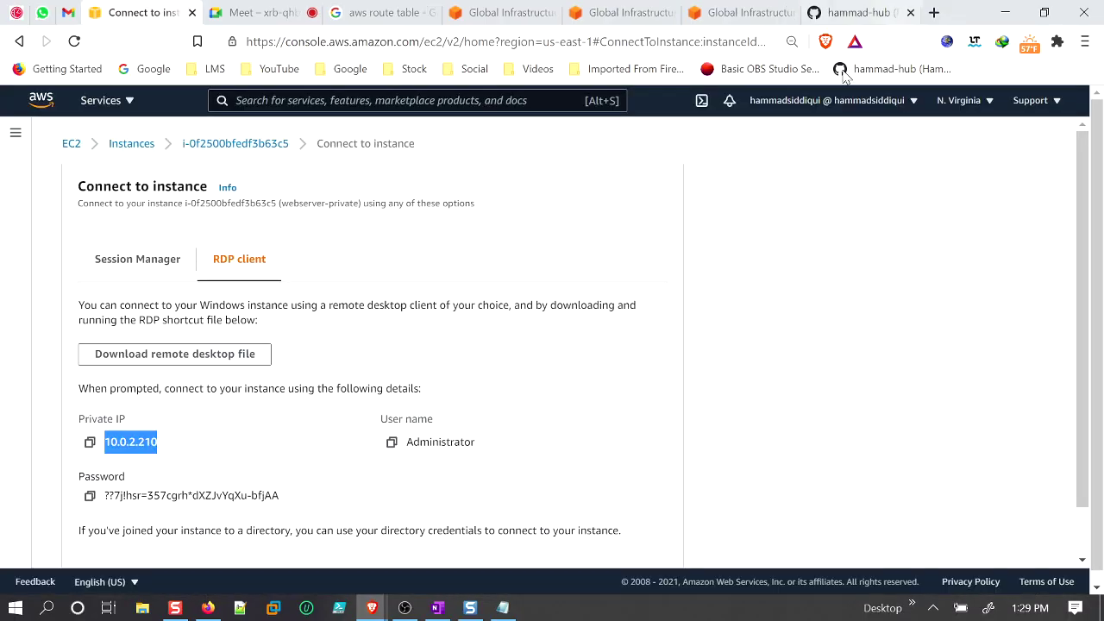
Leave the Connect to instance page and open the list of running instances from the EC2 dashboard.
{"action": "left_click", "coordinate": [132, 144]}
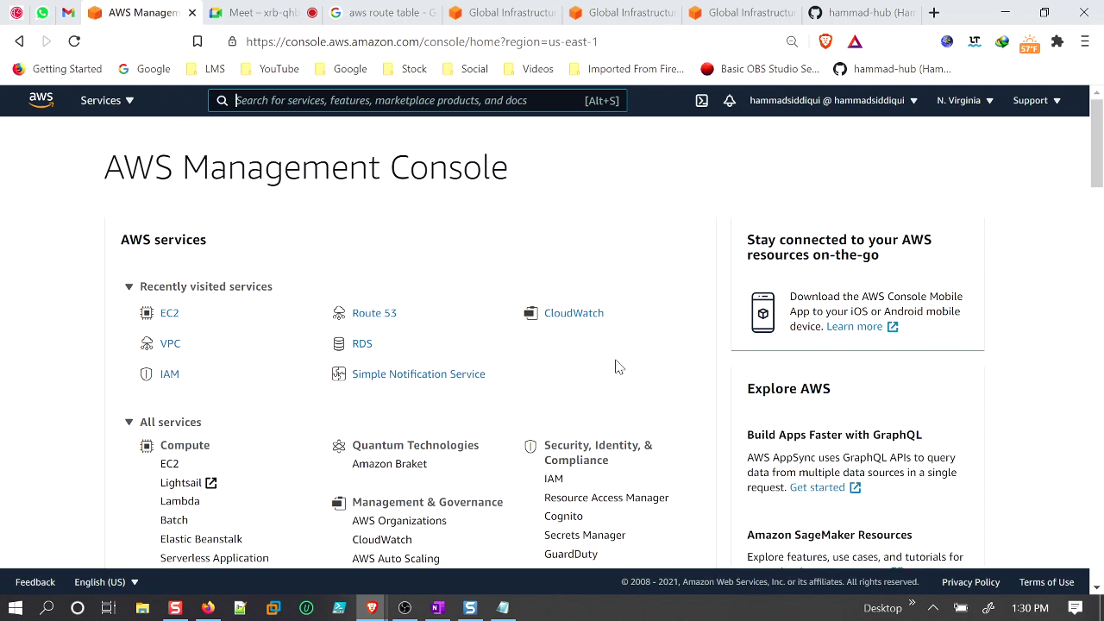
{"action": "left_click", "coordinate": [182, 317]}
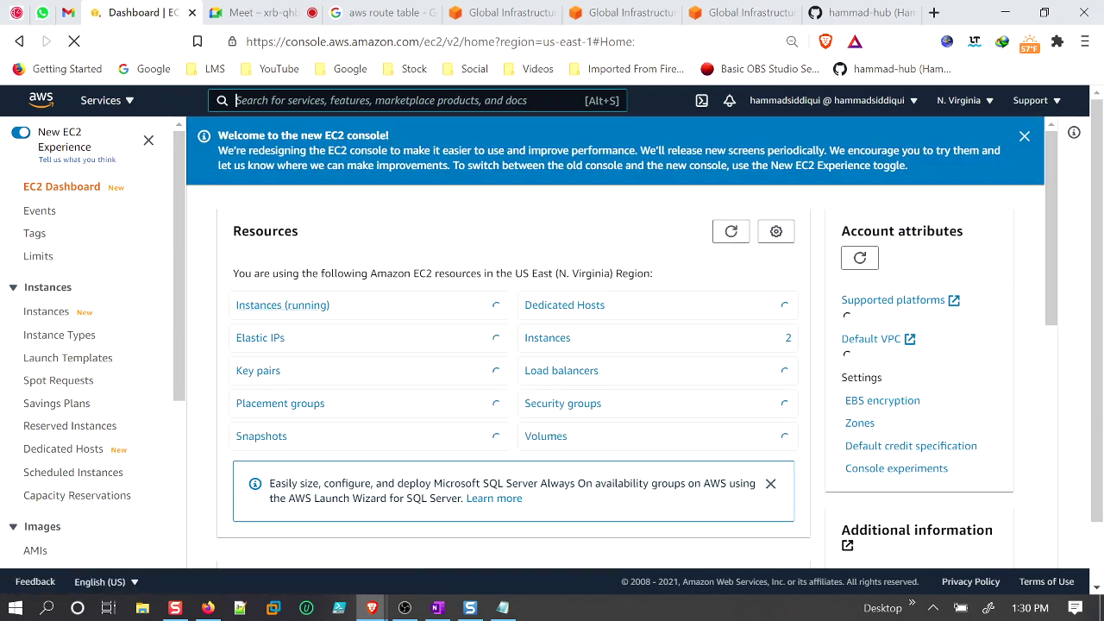
{"action": "left_click", "coordinate": [261, 306]}
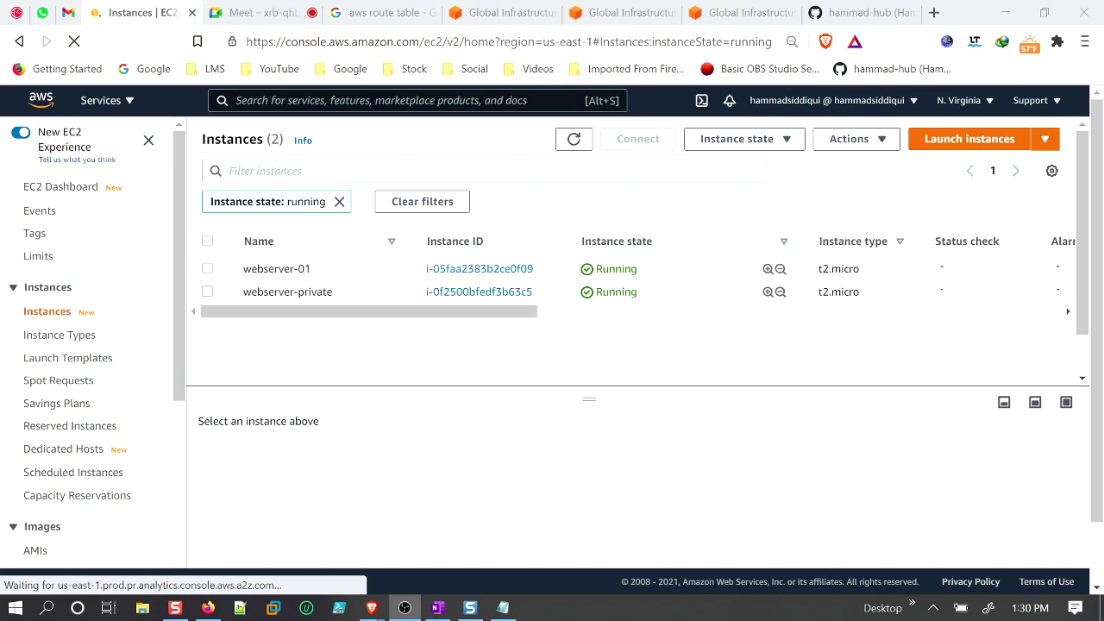
Select both running instances, webserver-01 and webserver-private, and terminate them, confirming the termination.
{"action": "left_click", "coordinate": [206, 271]}
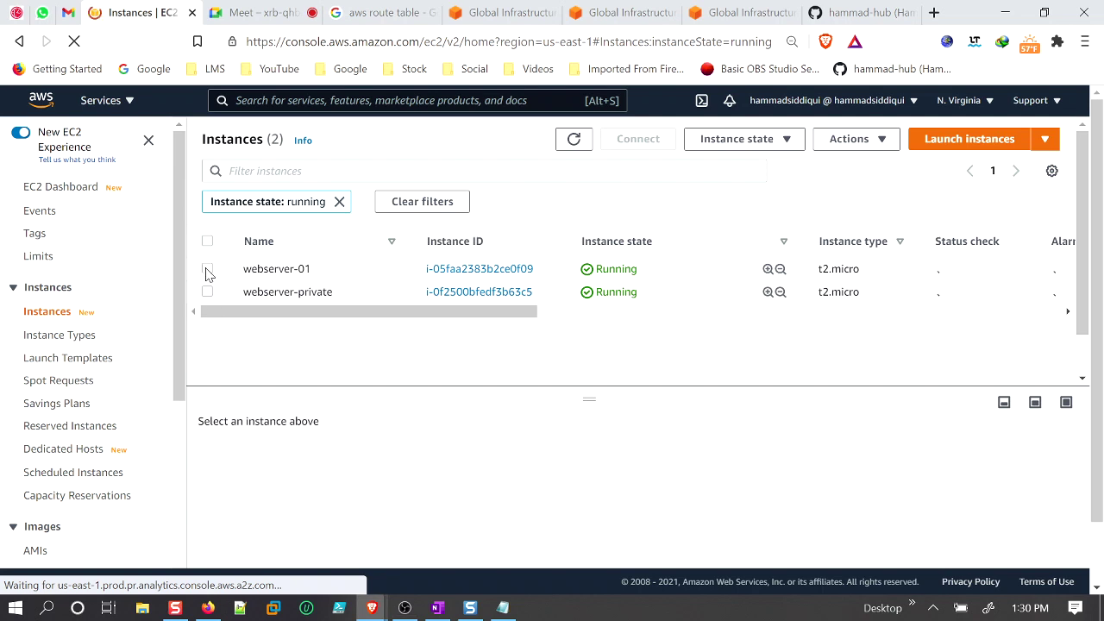
{"action": "left_click", "coordinate": [207, 269]}
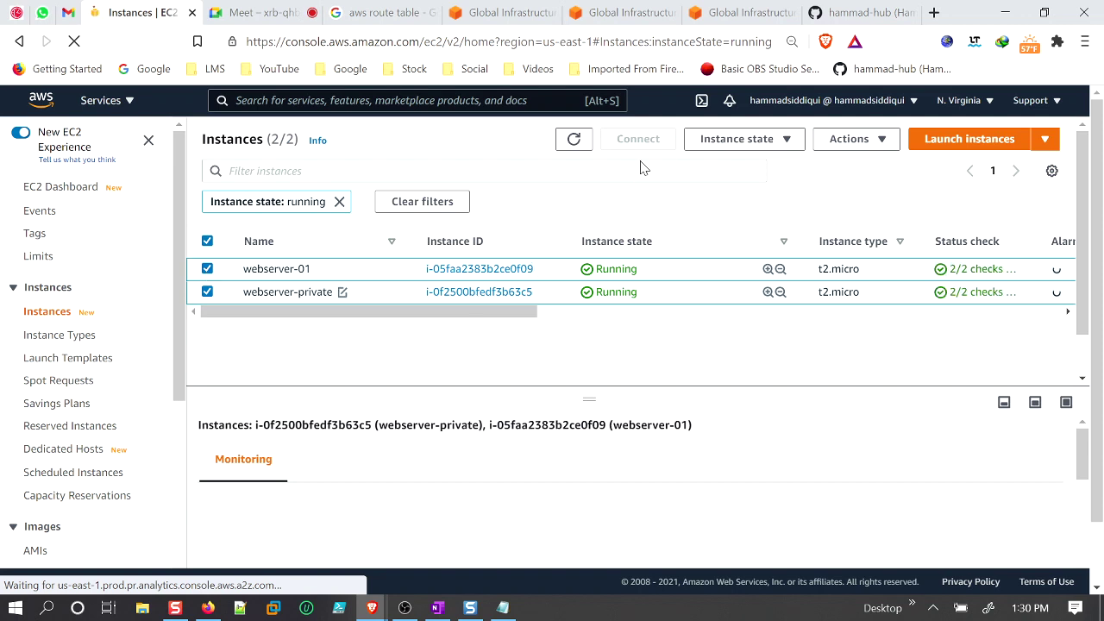
{"action": "left_click", "coordinate": [747, 140]}
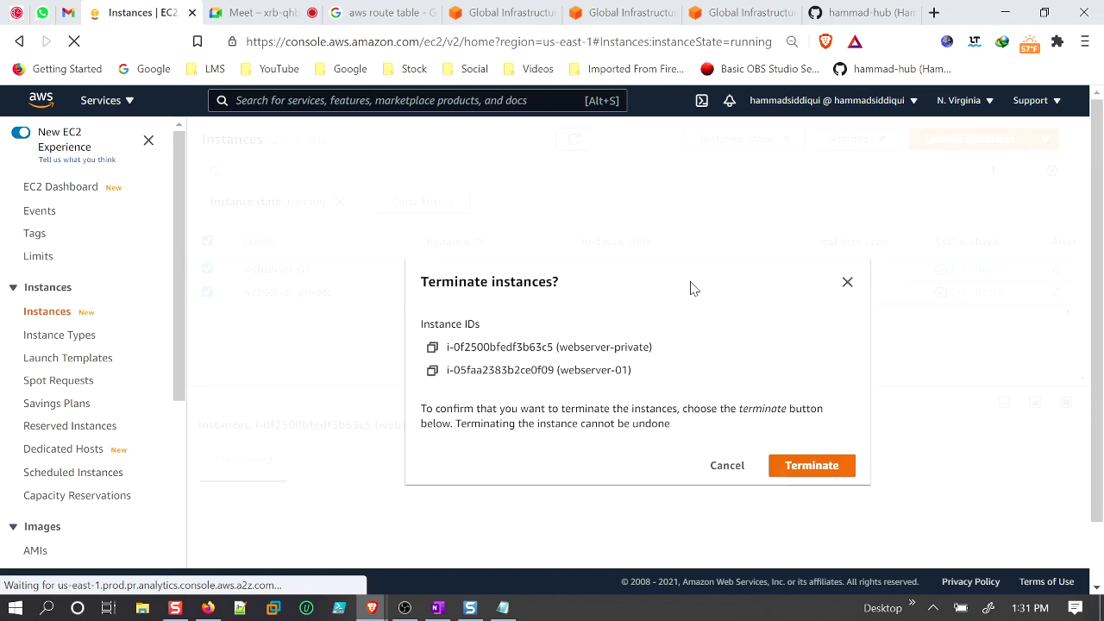
{"action": "left_click", "coordinate": [796, 478]}
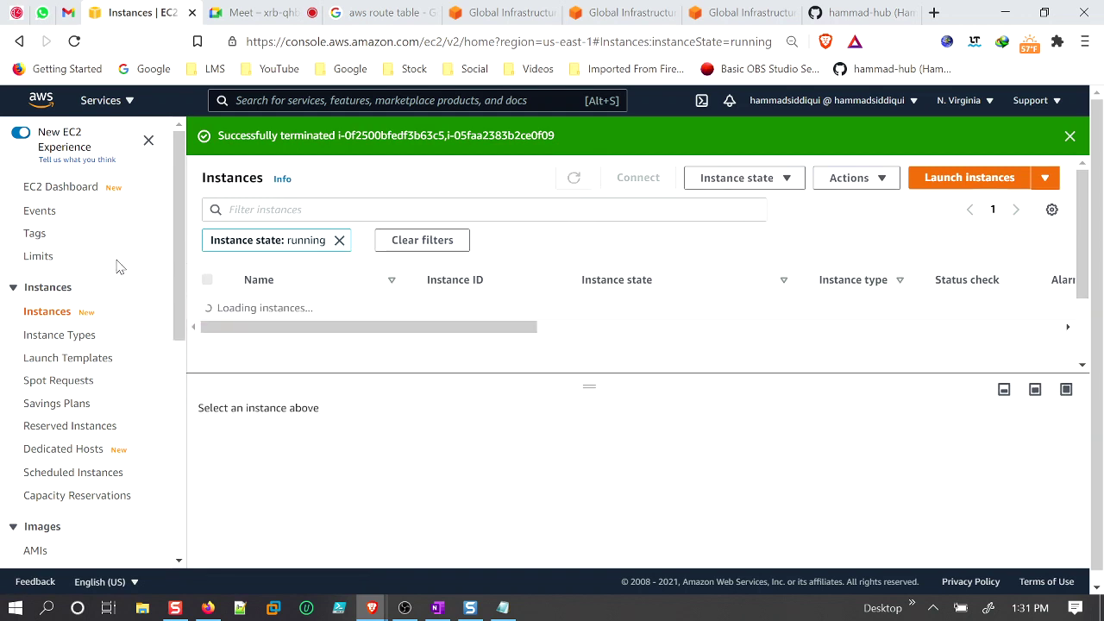
In the VPC service, remove the public 10.0.1.0/24 subnet association from the rt-public-hammad route table and show its routes.
{"action": "left_click", "coordinate": [45, 98]}
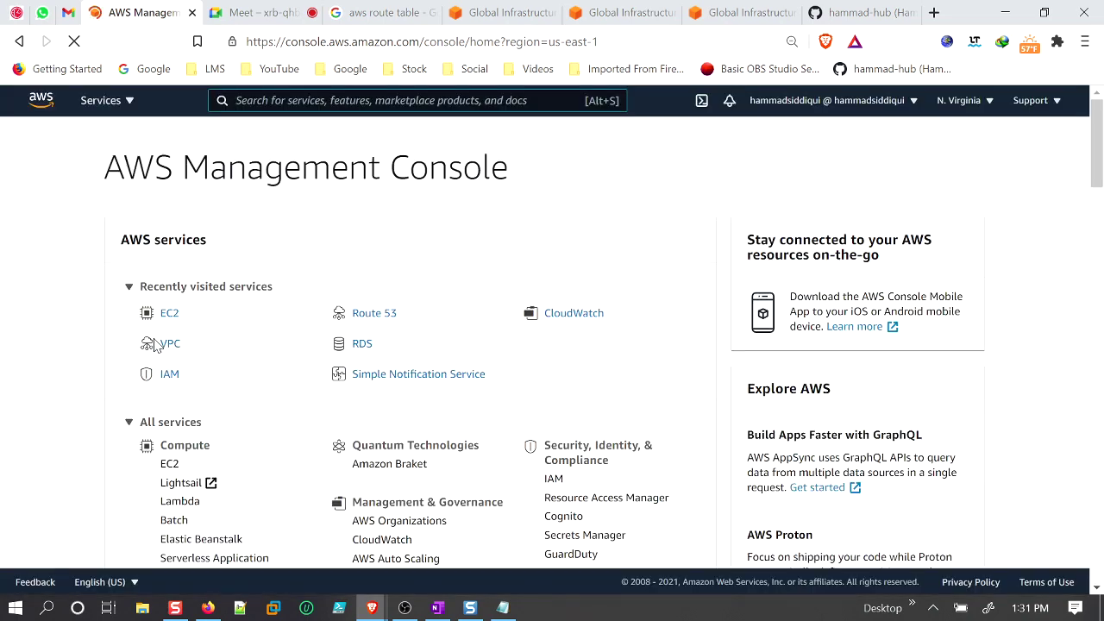
{"action": "left_click", "coordinate": [170, 345]}
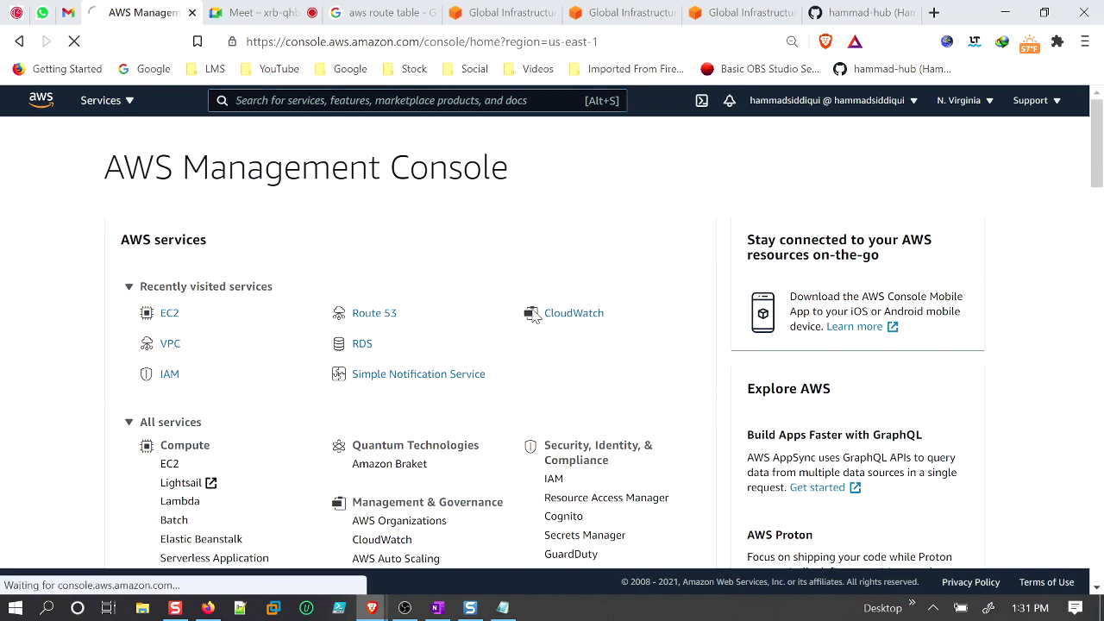
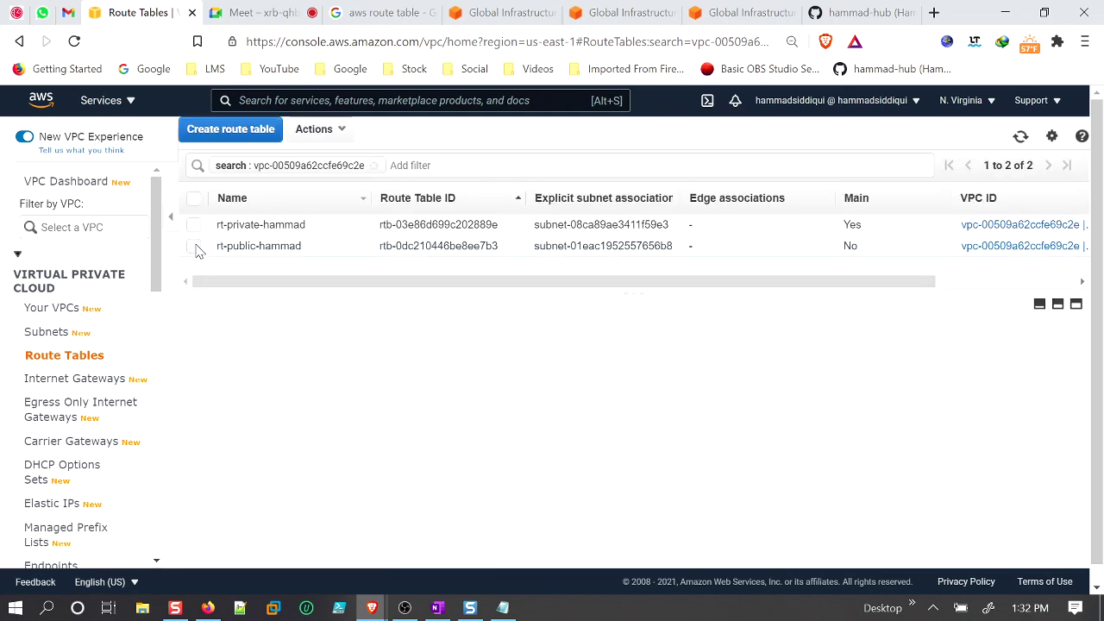
{"action": "left_click", "coordinate": [195, 247]}
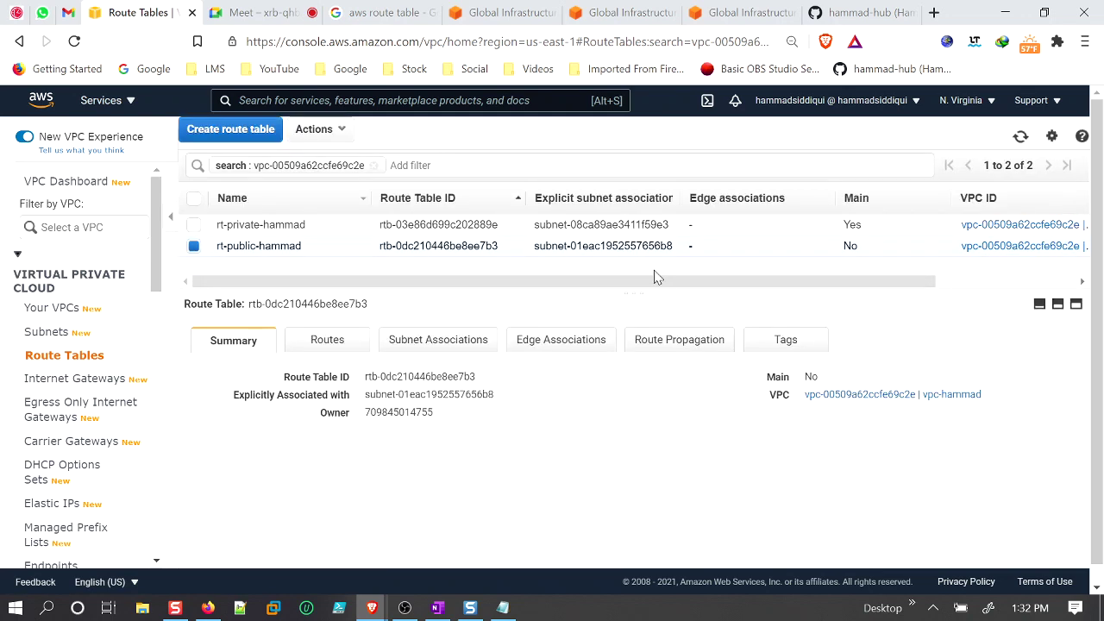
{"action": "left_click", "coordinate": [417, 345]}
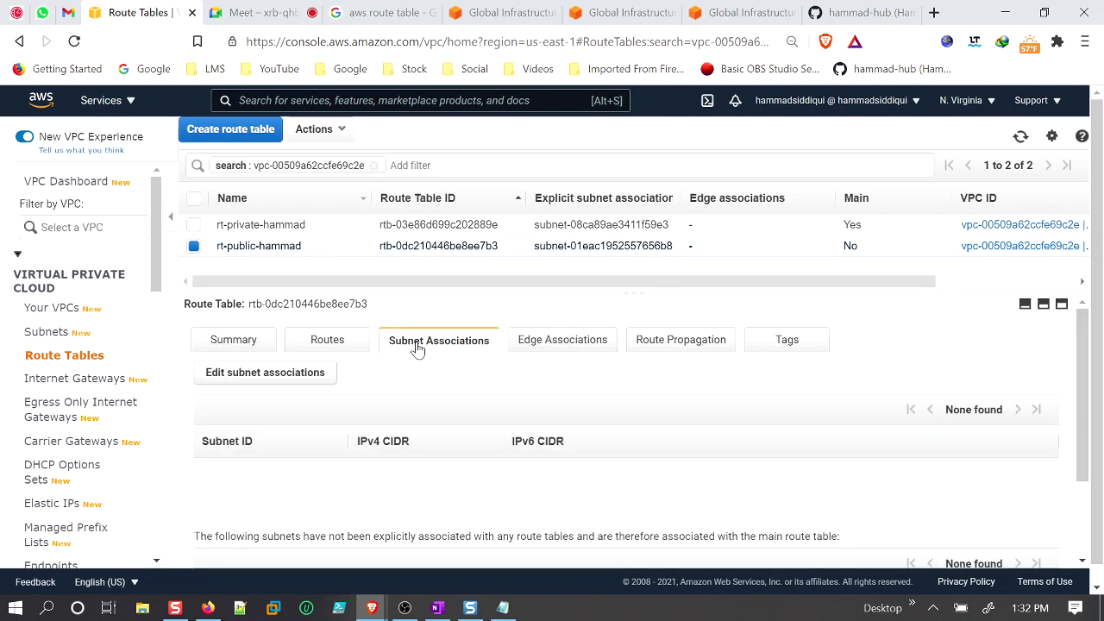
{"action": "left_click", "coordinate": [292, 378]}
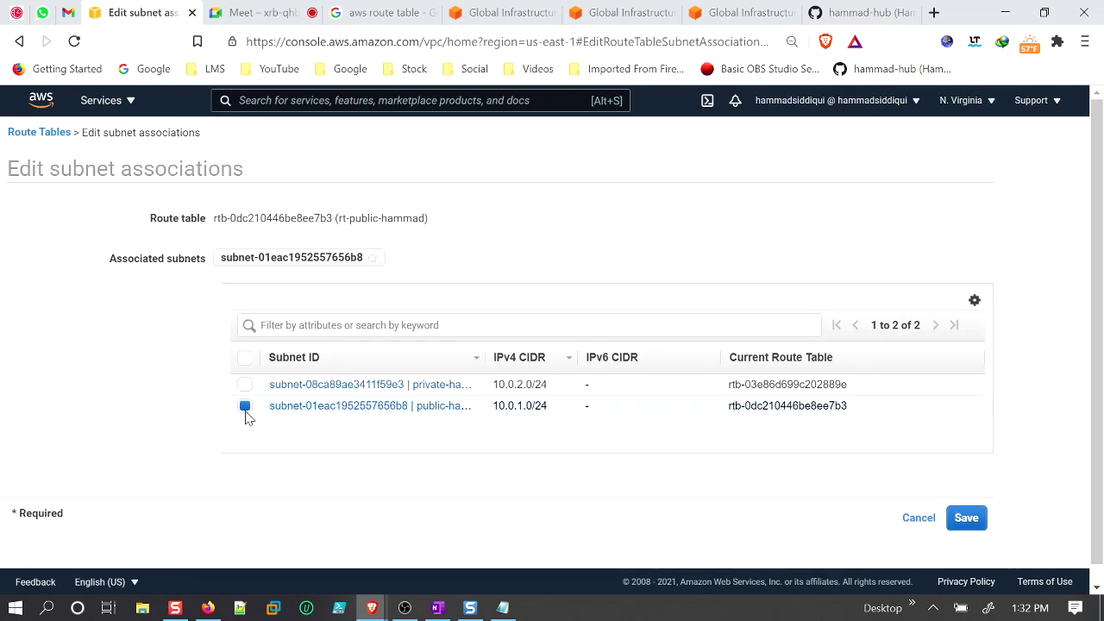
{"action": "left_click", "coordinate": [246, 410]}
{"action": "left_click", "coordinate": [966, 518]}
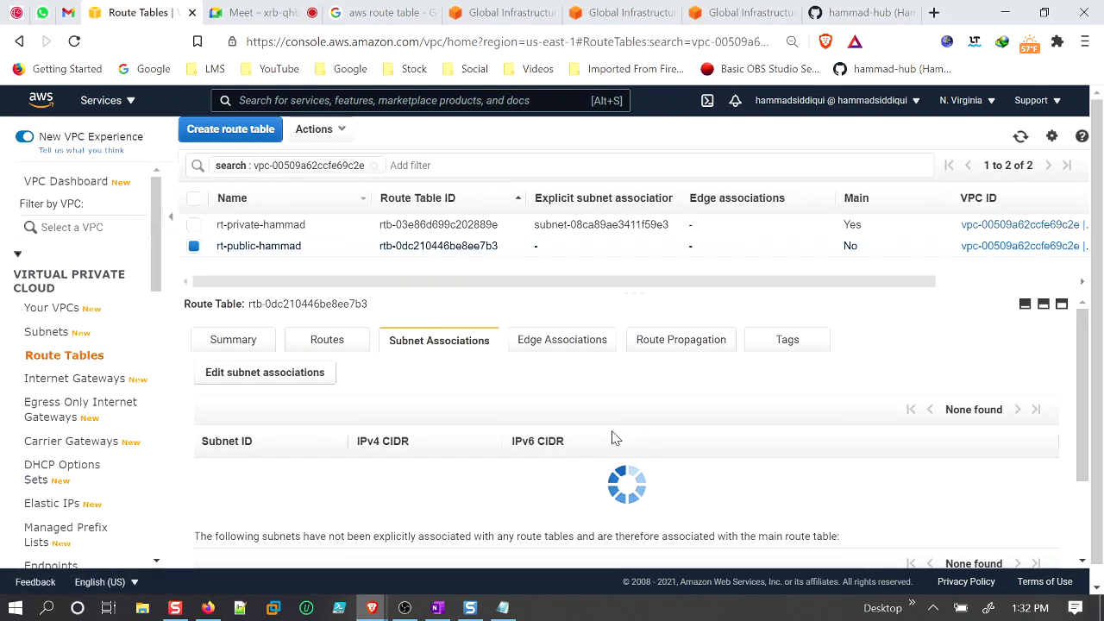
{"action": "left_click", "coordinate": [352, 345]}
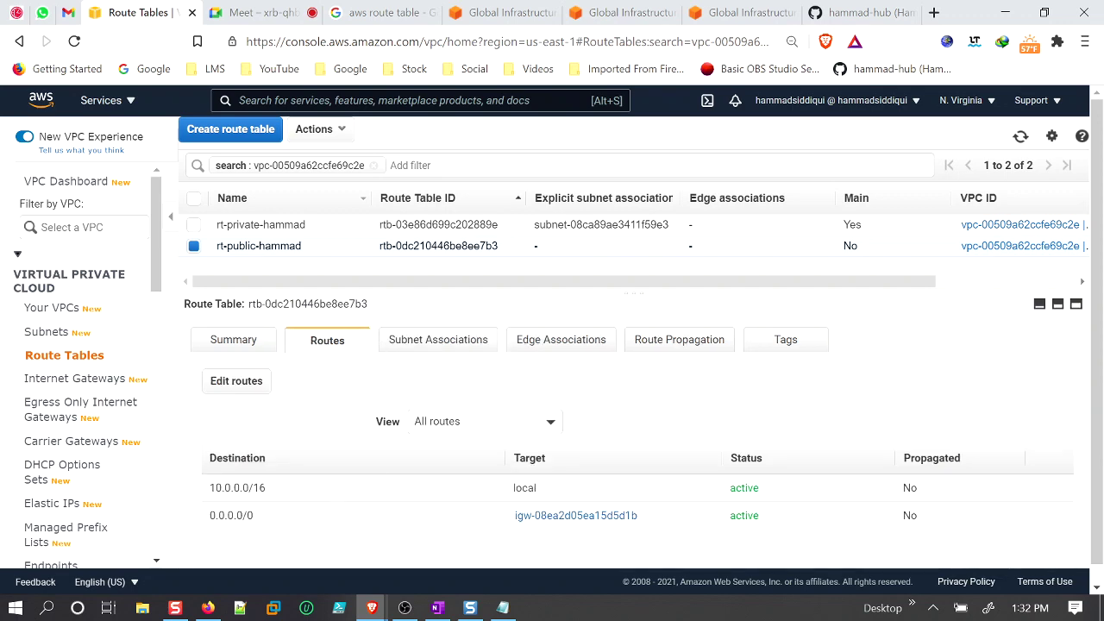
{"action": "scroll", "coordinate": [446, 517], "scroll_direction": "down", "scroll_amount": 1}
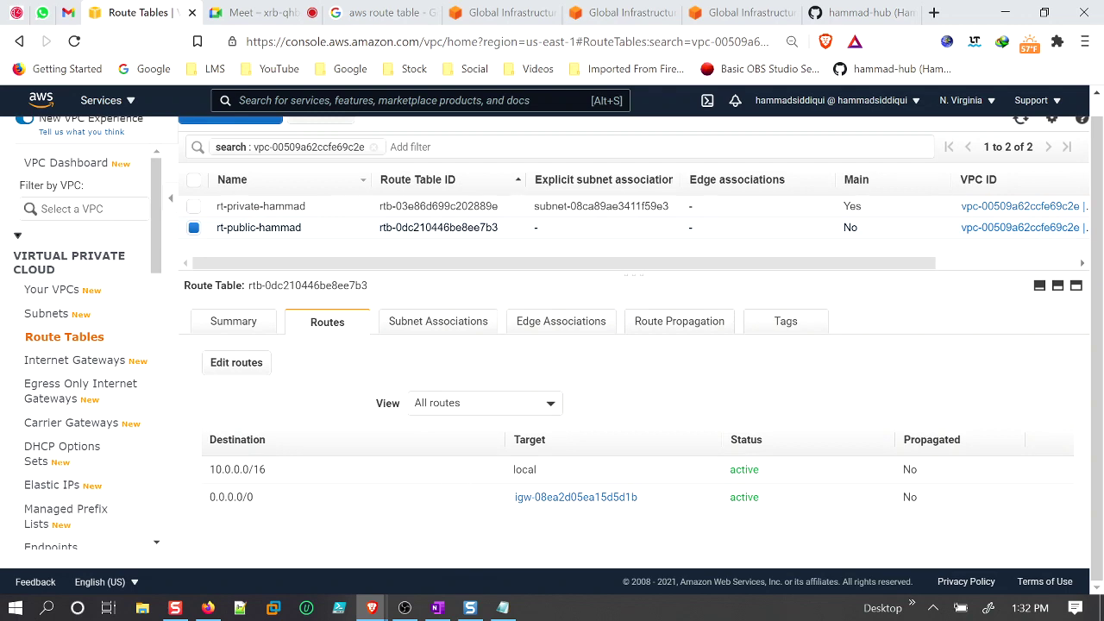
Switch to OBS, look through the Video and Output settings, and close the settings and minimize OBS without changing anything.
{"action": "left_click_drag", "start_coordinate": [1103, 62], "coordinate": [411, 60]}
{"action": "double_click", "coordinate": [411, 60]}
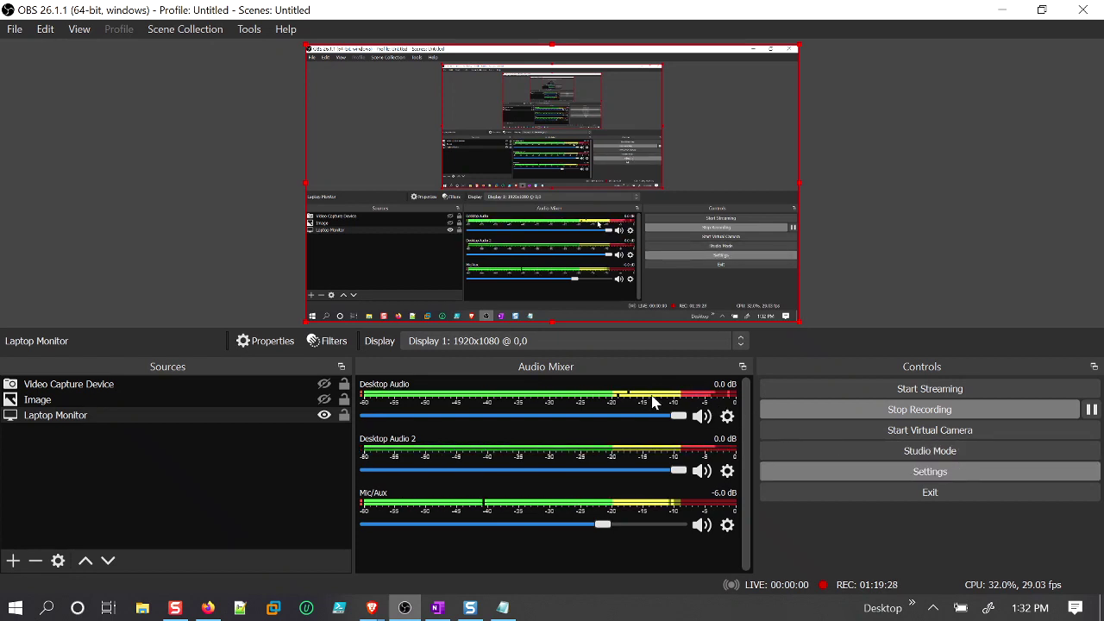
{"action": "left_click", "coordinate": [868, 474]}
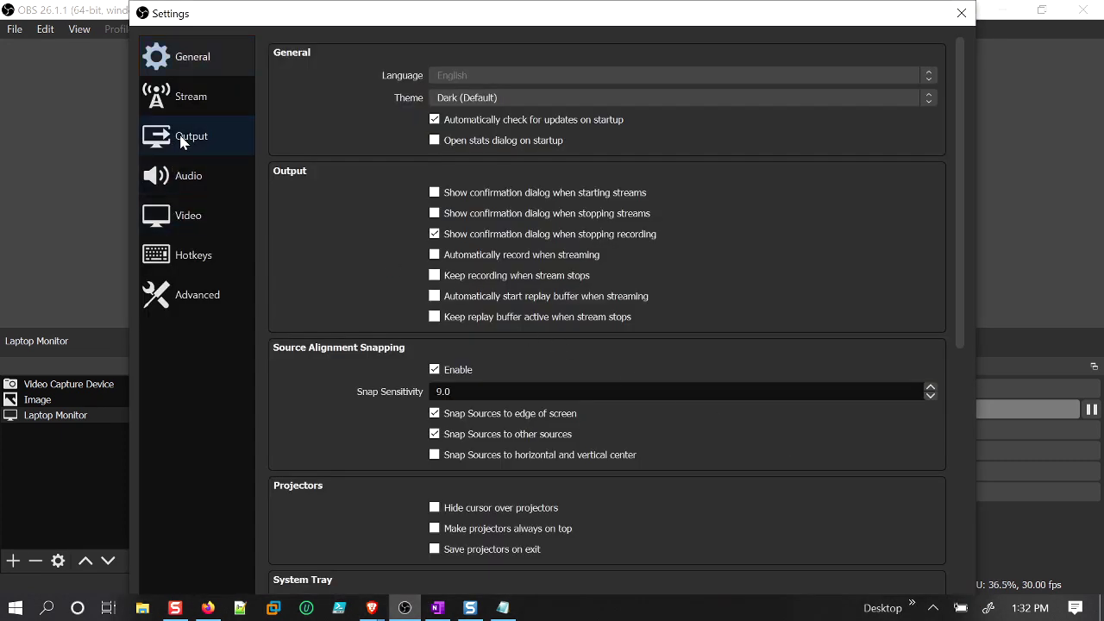
{"action": "left_click", "coordinate": [178, 217]}
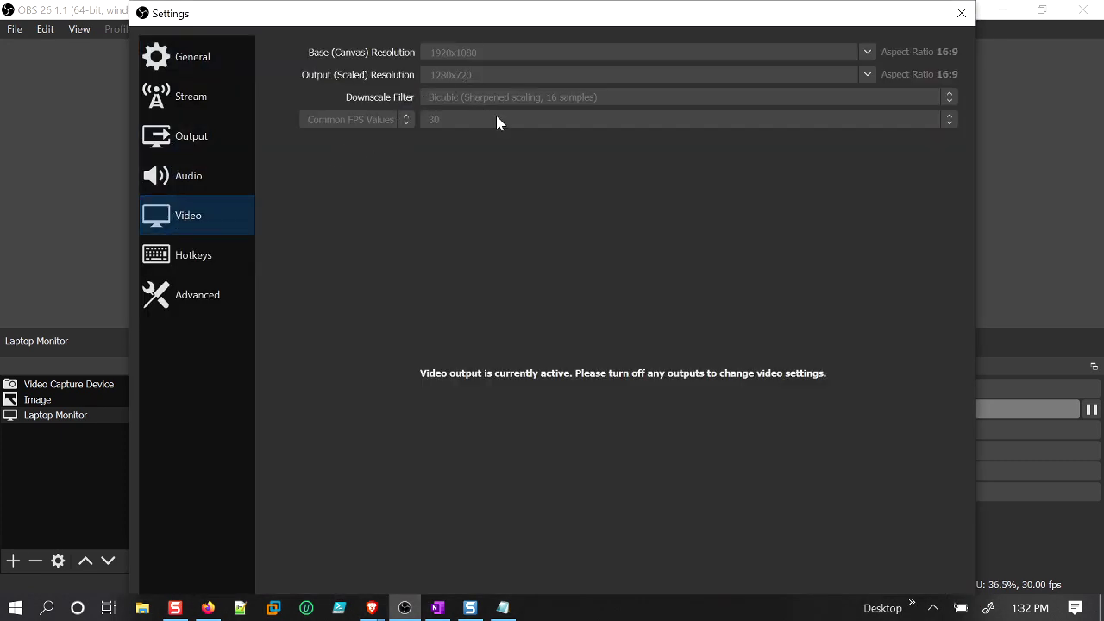
{"action": "left_click", "coordinate": [195, 144]}
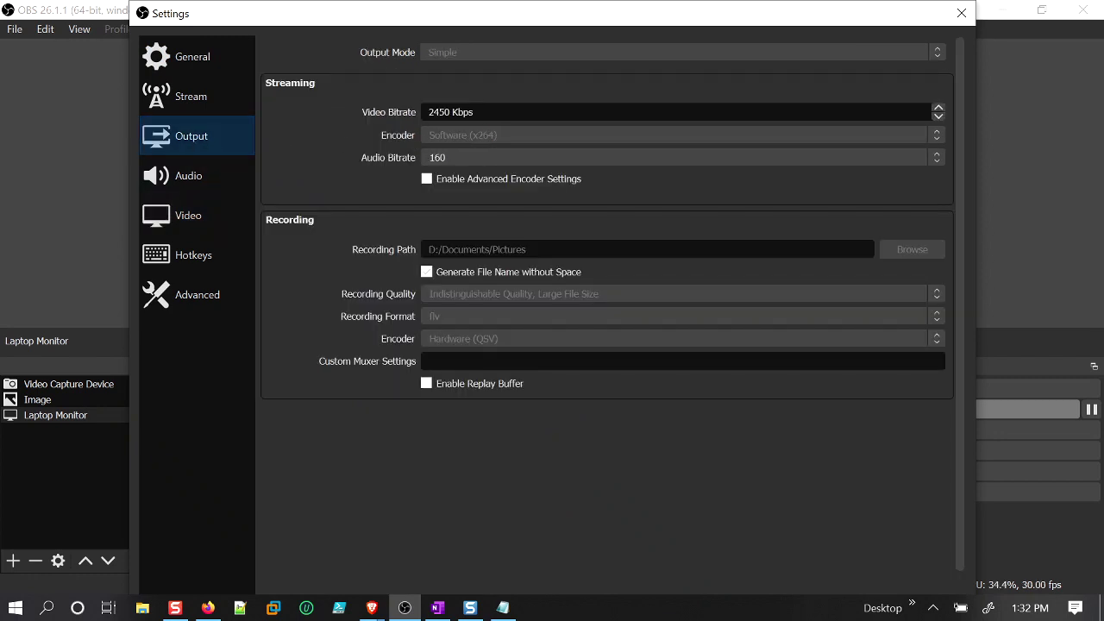
{"action": "key", "text": "ctrl+a"}
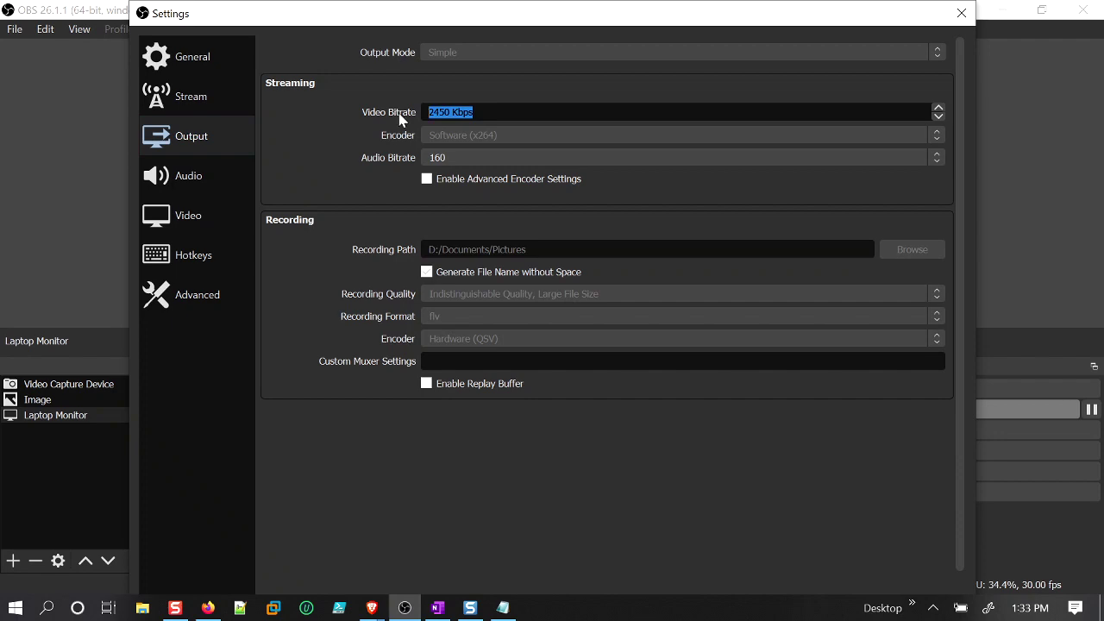
{"action": "left_click", "coordinate": [961, 12]}
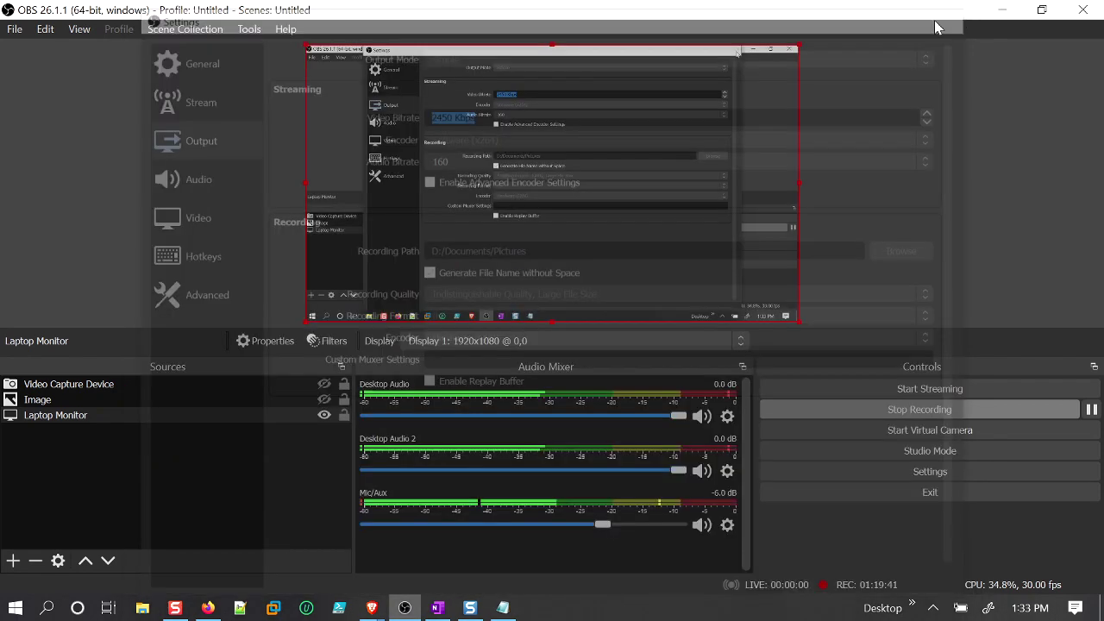
{"action": "left_click", "coordinate": [1002, 9]}
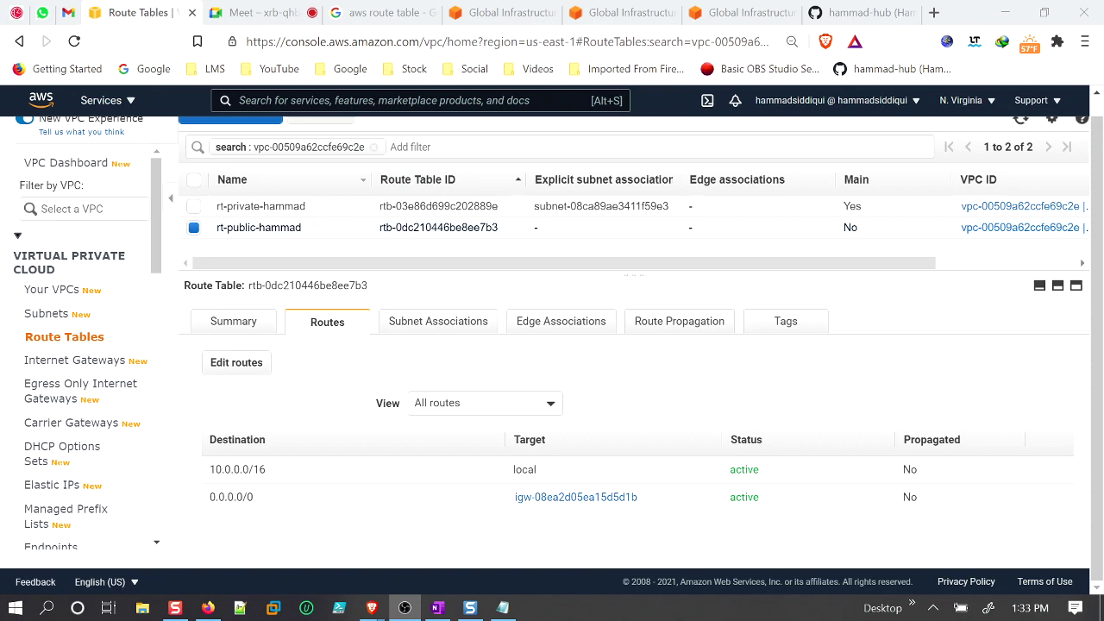
Delete the 0.0.0.0/0 internet gateway route from rt-public-hammad and save the routes.
{"action": "left_click", "coordinate": [263, 363]}
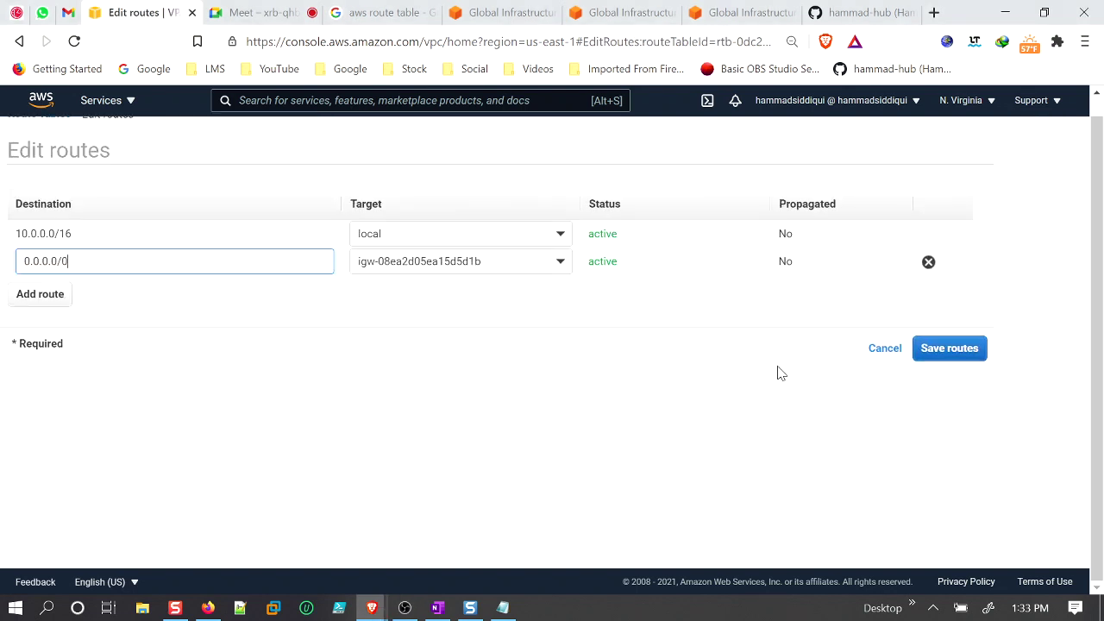
{"action": "left_click", "coordinate": [929, 262]}
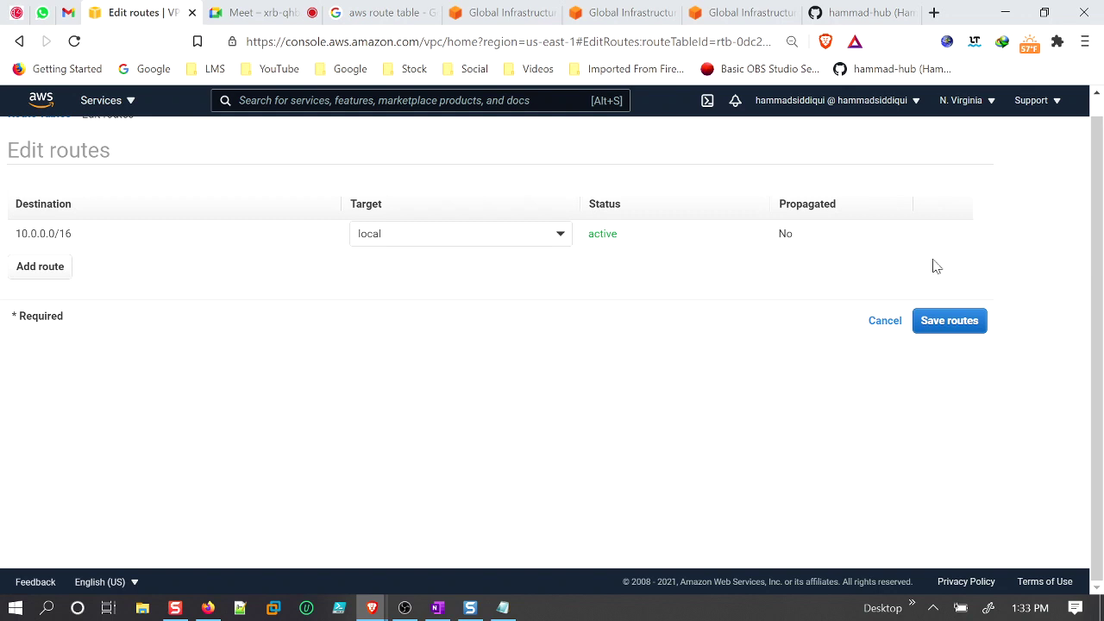
{"action": "left_click", "coordinate": [950, 320]}
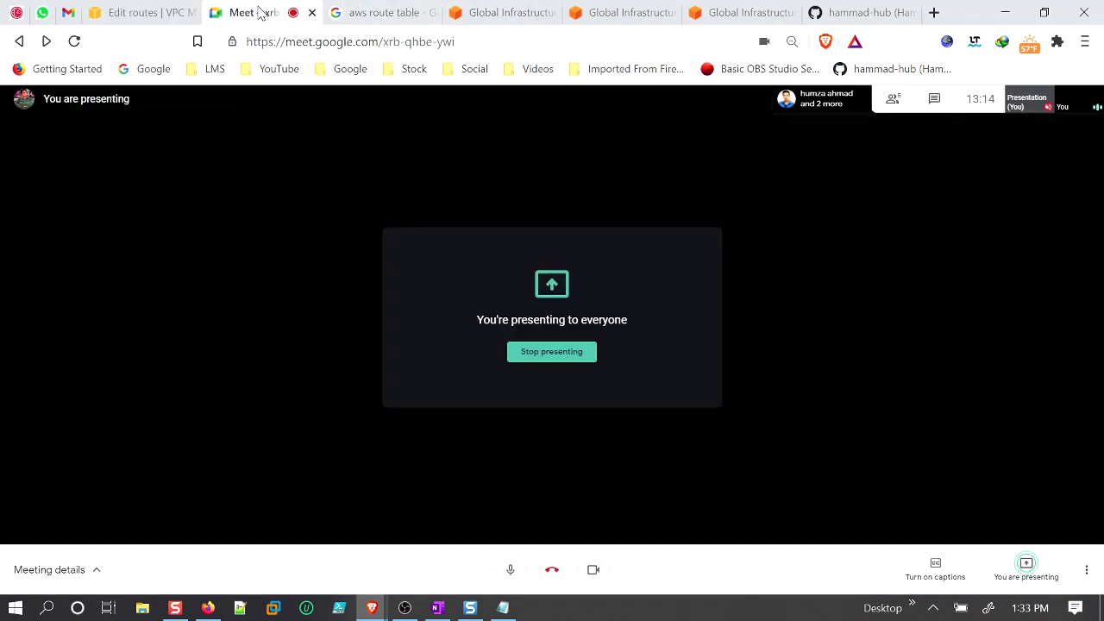
Stop presenting in the Google Meet tab, close the meeting tab, and return to the VPC route editing tab.
{"action": "left_click", "coordinate": [254, 12]}
{"action": "left_click", "coordinate": [545, 358]}
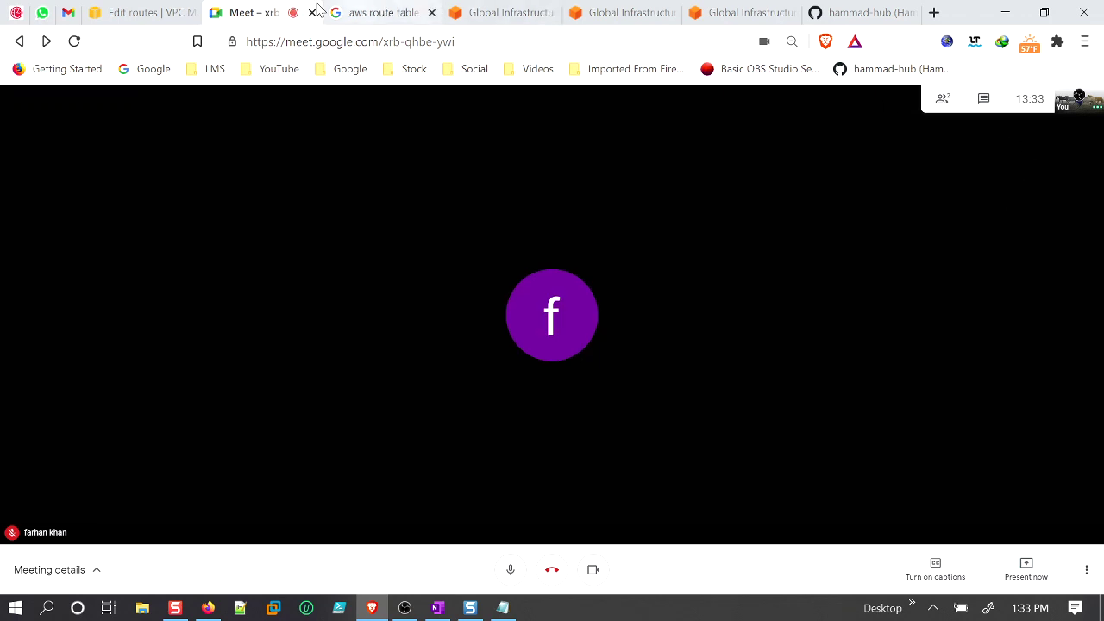
{"action": "left_click", "coordinate": [312, 12]}
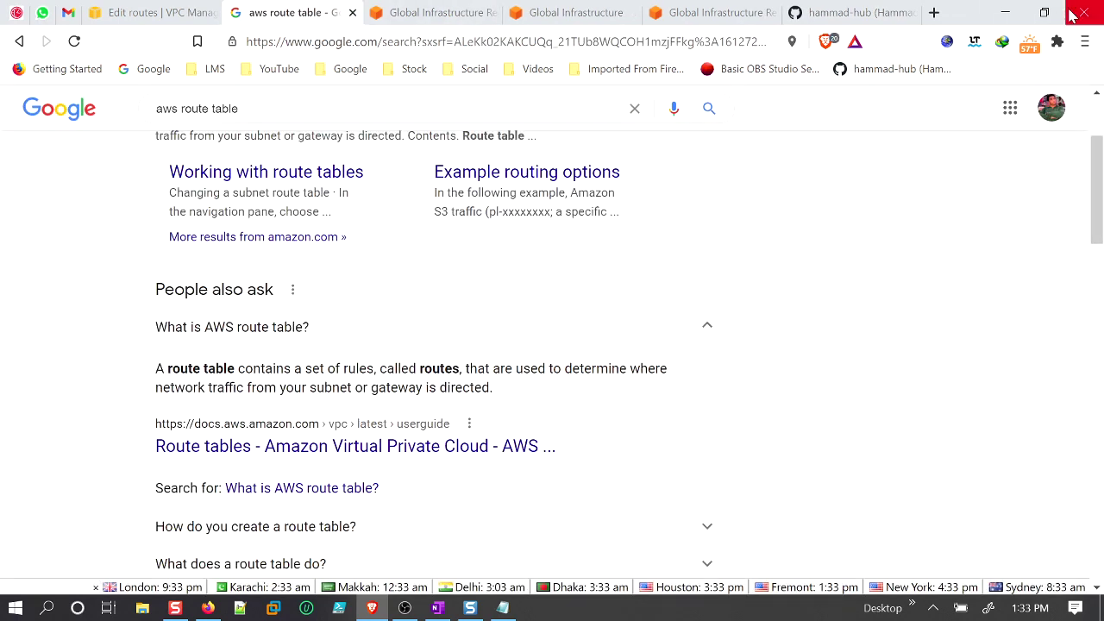
{"action": "left_click", "coordinate": [153, 12]}
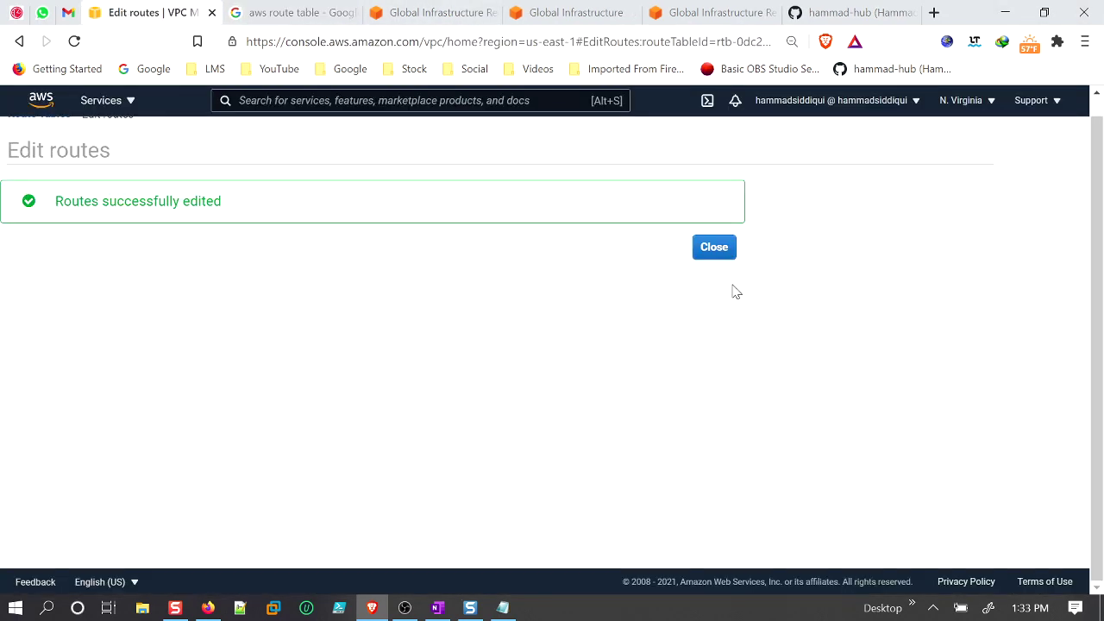
Dismiss the route edit confirmation and check the subnet associations of rt-public-hammad.
{"action": "left_click", "coordinate": [722, 250]}
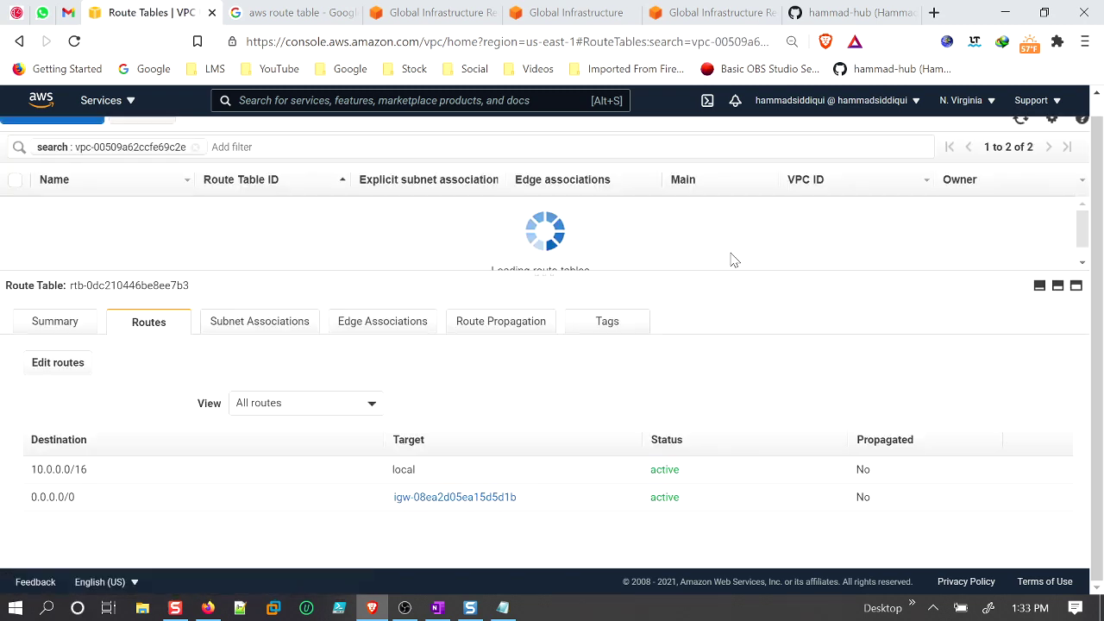
{"action": "left_click", "coordinate": [424, 330]}
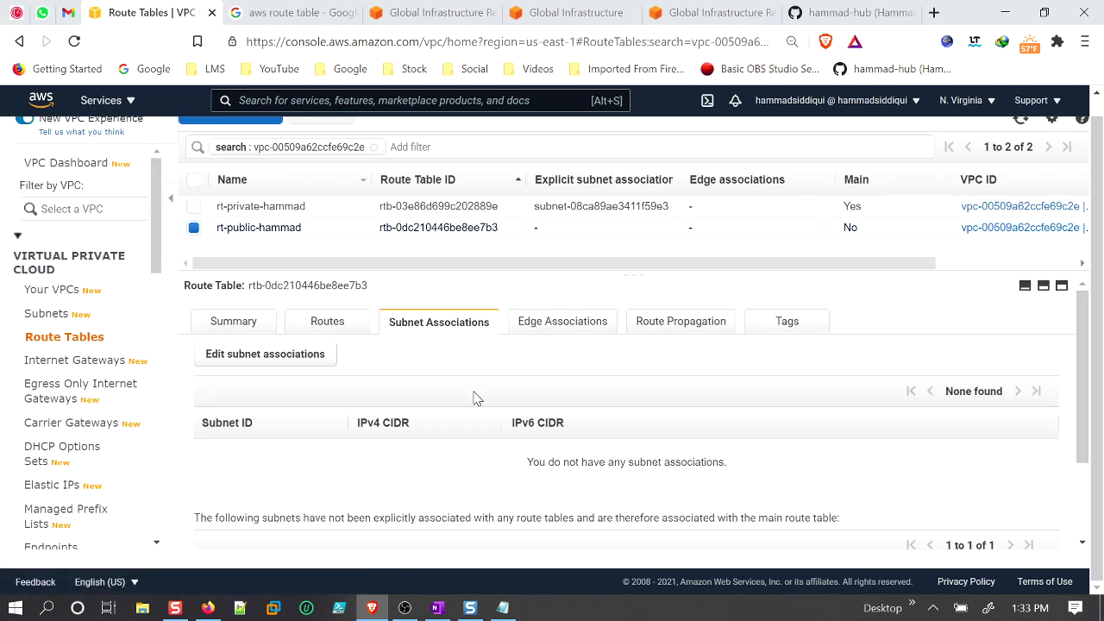
{"action": "scroll", "coordinate": [475, 398], "scroll_direction": "down", "scroll_amount": 2}
{"action": "scroll", "coordinate": [380, 345], "scroll_direction": "up", "scroll_amount": 2}
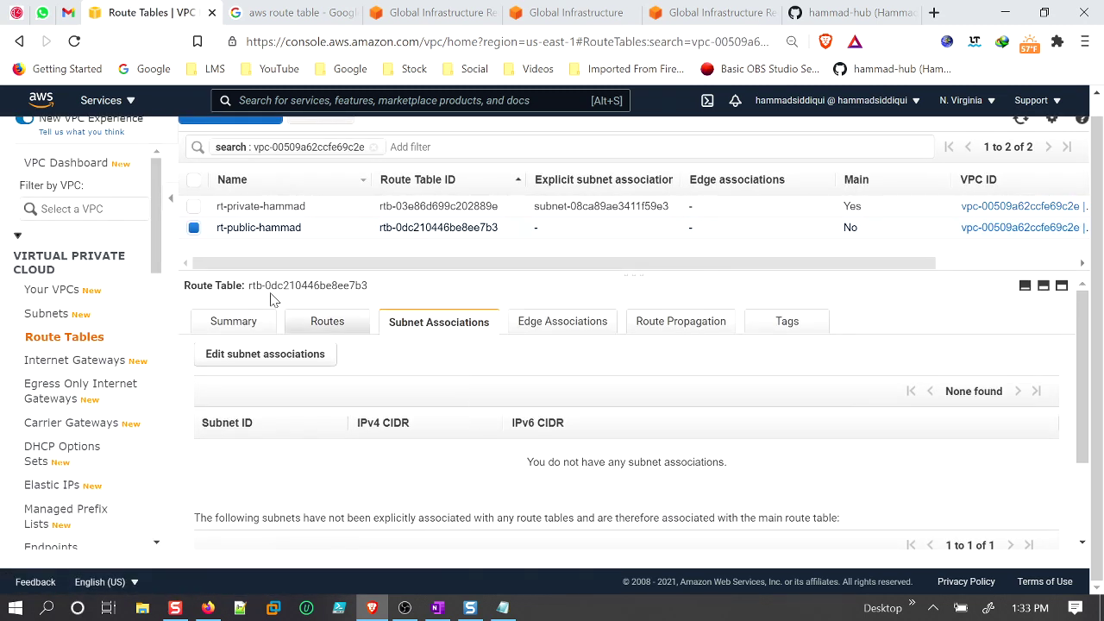
Select only rt-private-hammad, remove its private 10.0.2.0/24 subnet association, and save the change.
{"action": "left_click", "coordinate": [194, 229]}
{"action": "left_click", "coordinate": [194, 207]}
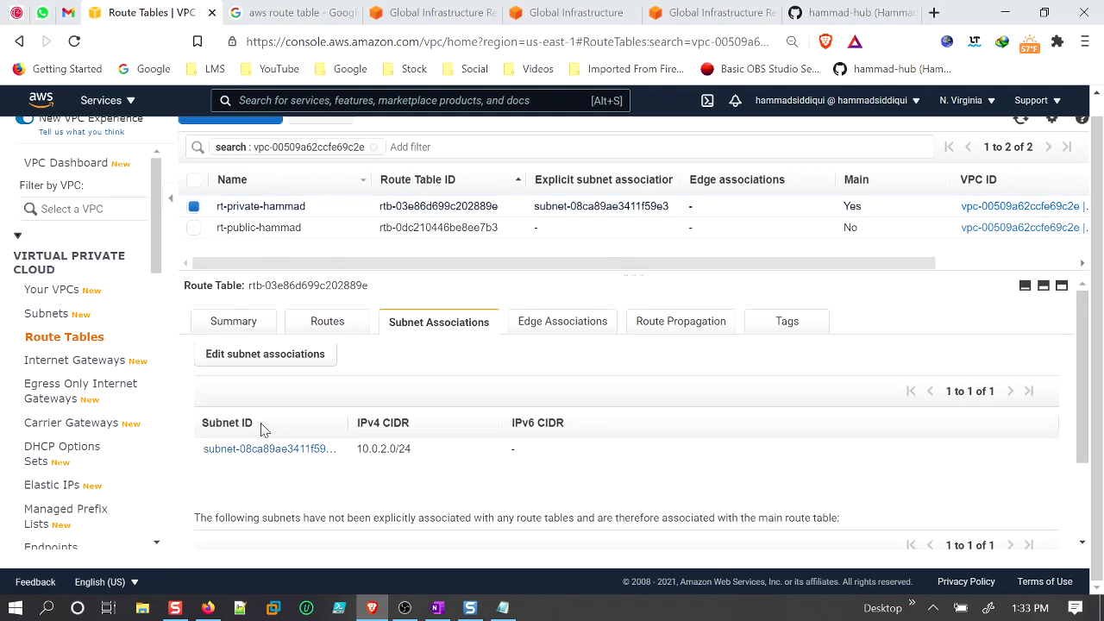
{"action": "left_click", "coordinate": [276, 350]}
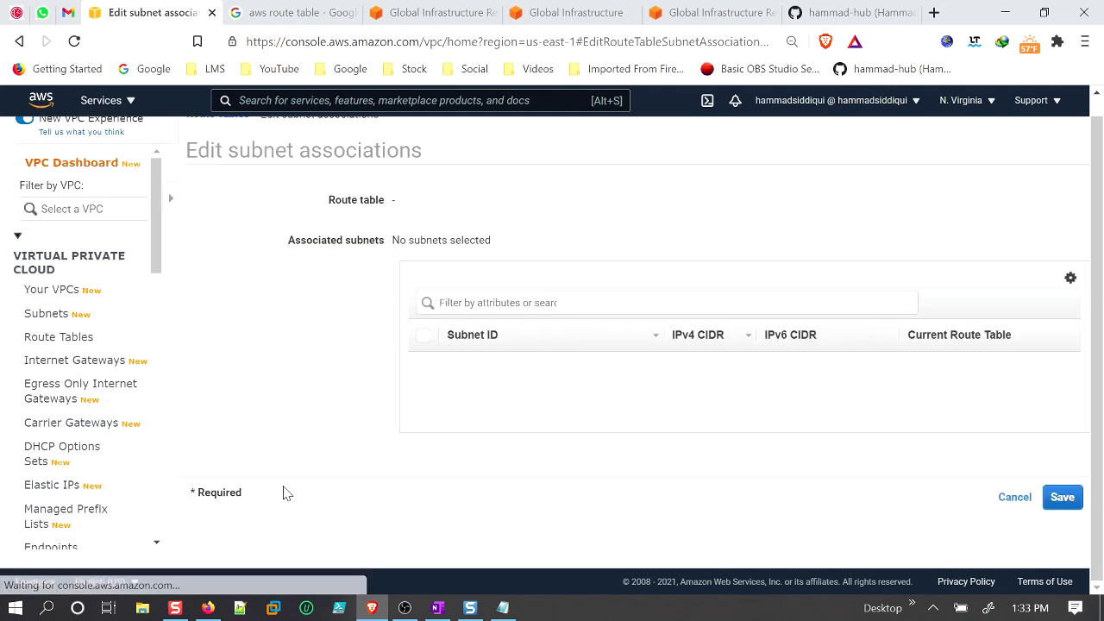
{"action": "left_click", "coordinate": [245, 366]}
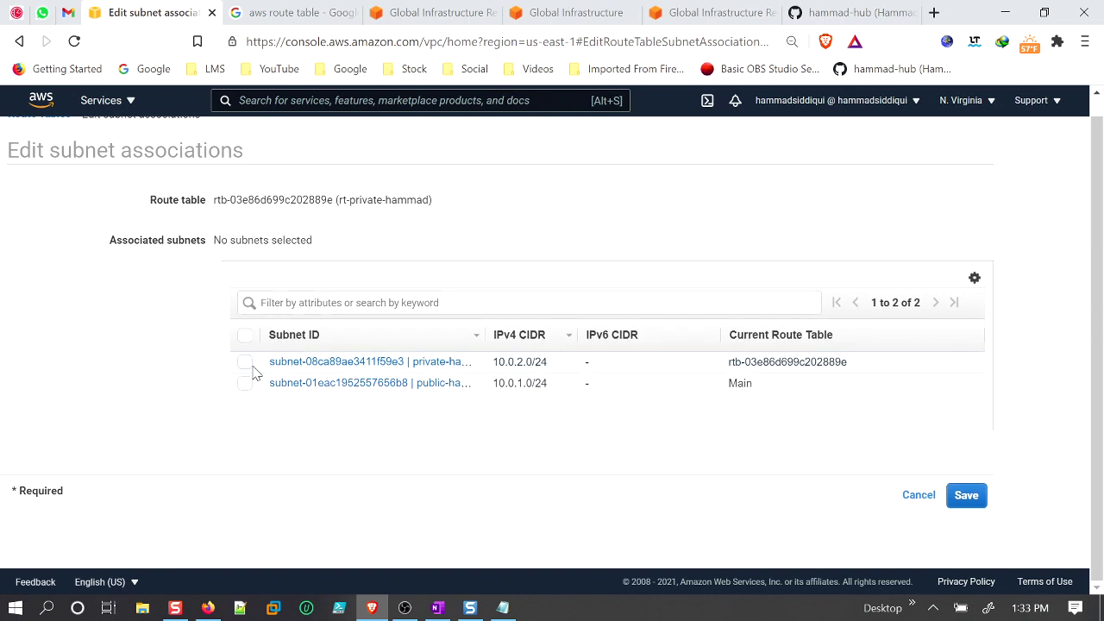
{"action": "left_click", "coordinate": [966, 500]}
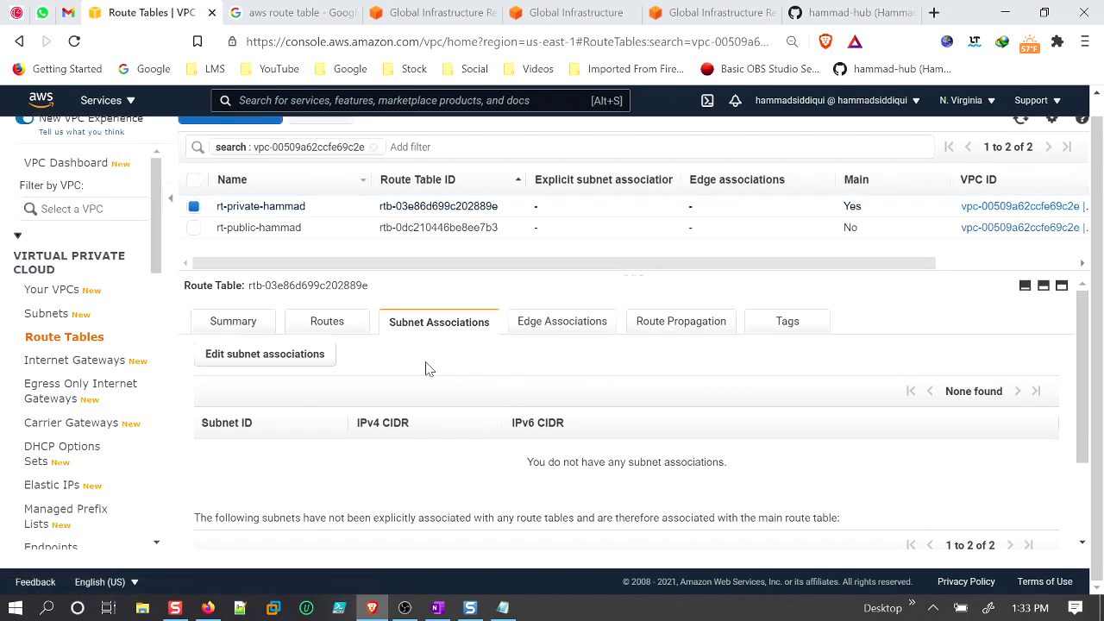
Delete the 0.0.0.0/0 NAT gateway route from rt-private-hammad and save the routes.
{"action": "left_click", "coordinate": [342, 323]}
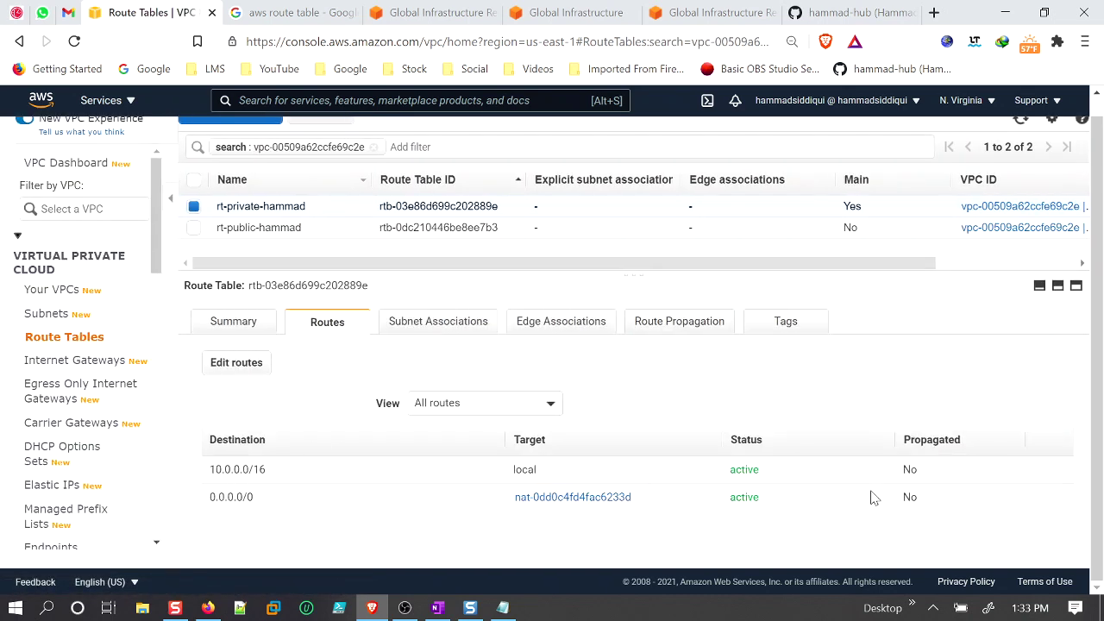
{"action": "left_click", "coordinate": [256, 364]}
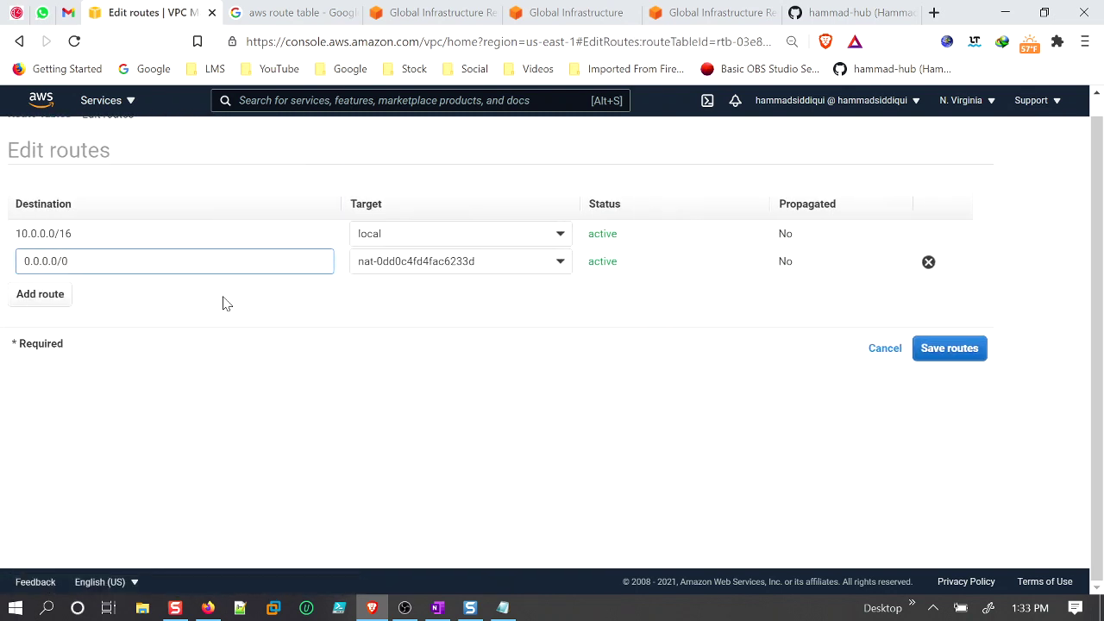
{"action": "left_click", "coordinate": [929, 262]}
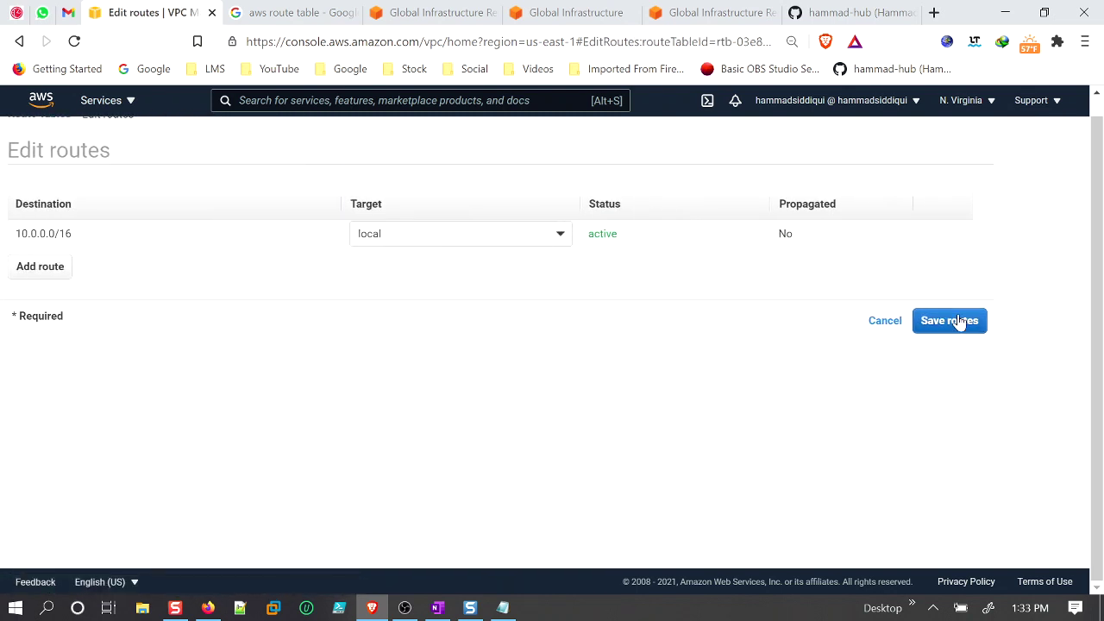
{"action": "left_click", "coordinate": [953, 321]}
{"action": "left_click", "coordinate": [715, 252]}
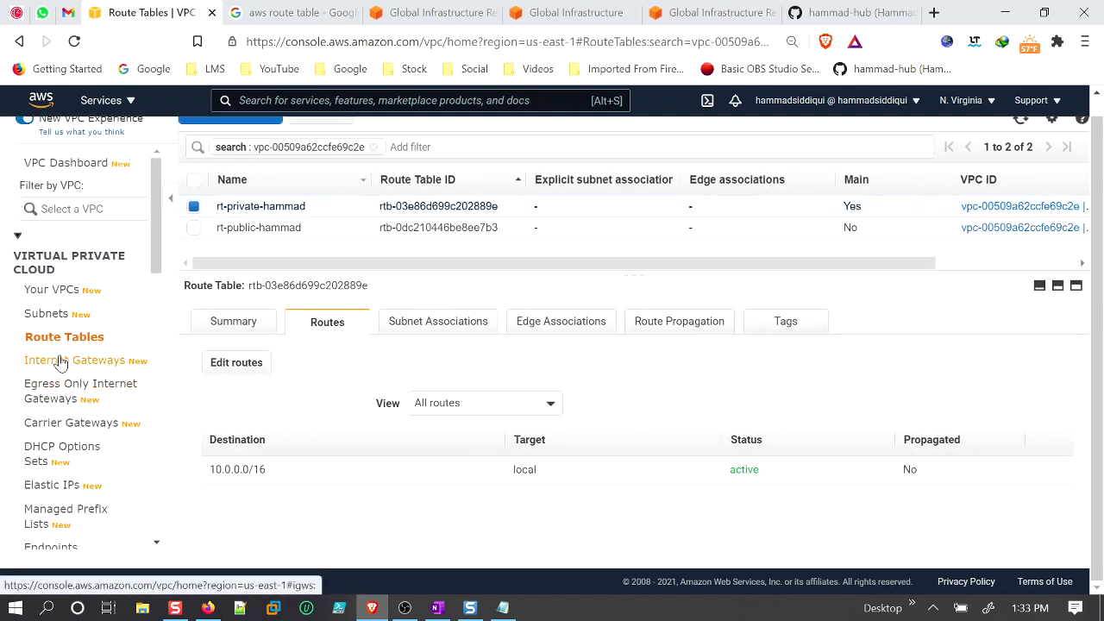
Delete the NAT gateway nat-hammad, confirming the deletion with the word "delete".
{"action": "scroll", "coordinate": [50, 496], "scroll_direction": "down", "scroll_amount": 2}
{"action": "left_click", "coordinate": [65, 509]}
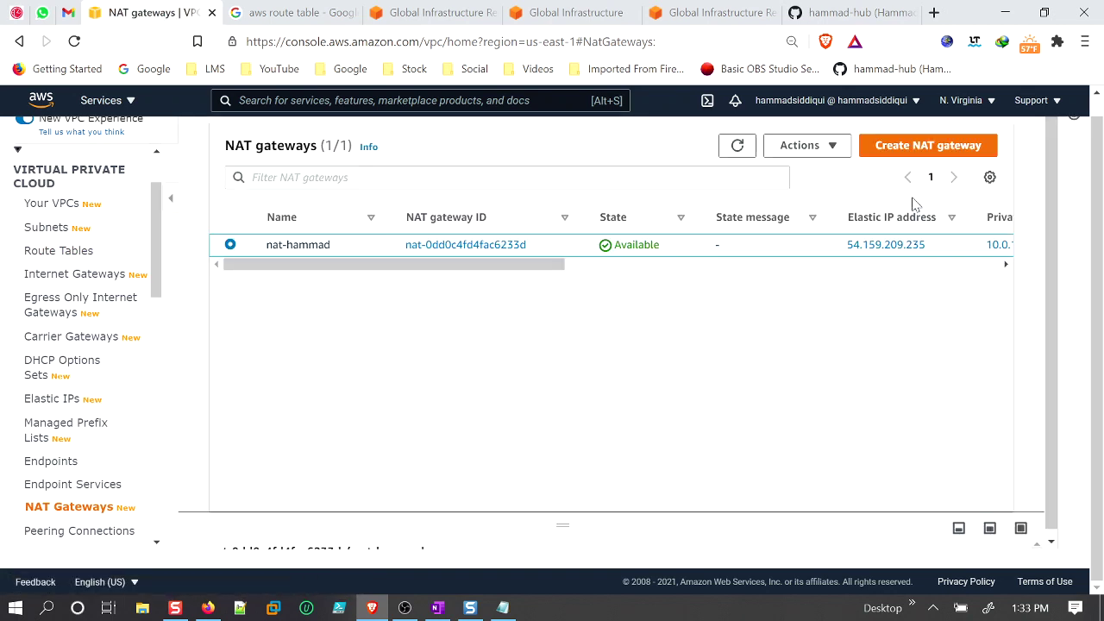
{"action": "left_click", "coordinate": [832, 147]}
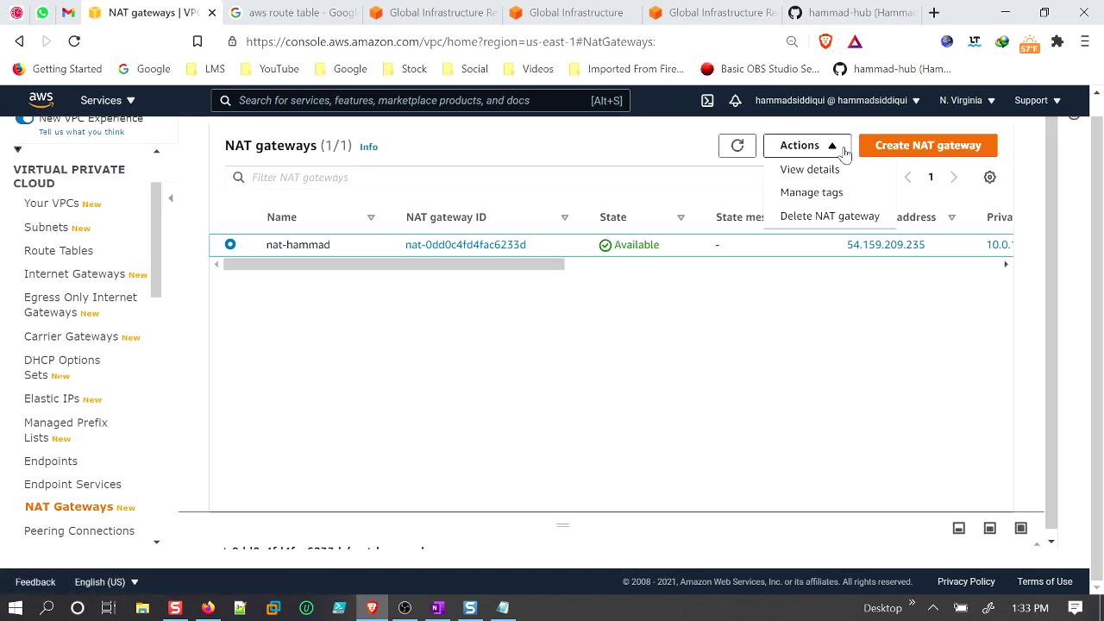
{"action": "left_click", "coordinate": [830, 216]}
{"action": "left_click", "coordinate": [759, 425]}
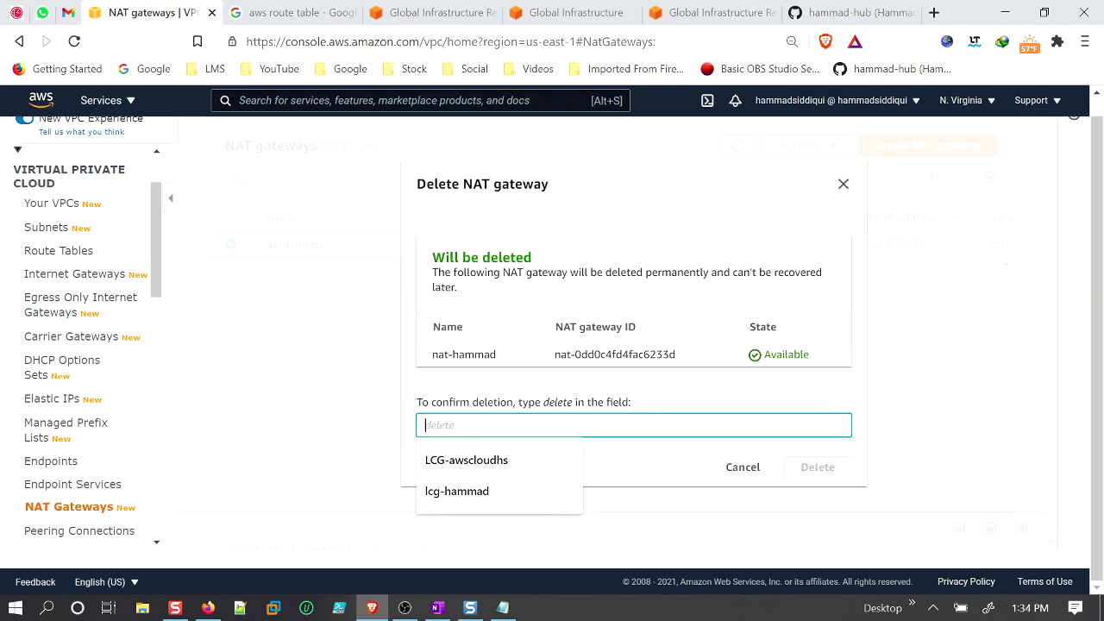
{"action": "type", "text": "delete"}
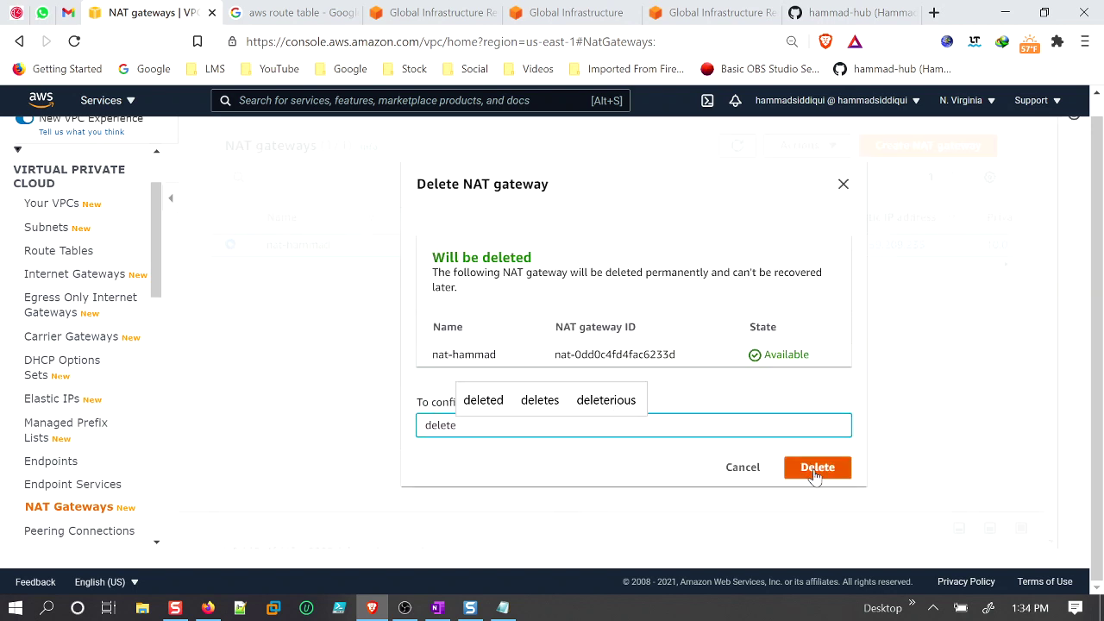
{"action": "left_click", "coordinate": [817, 473]}
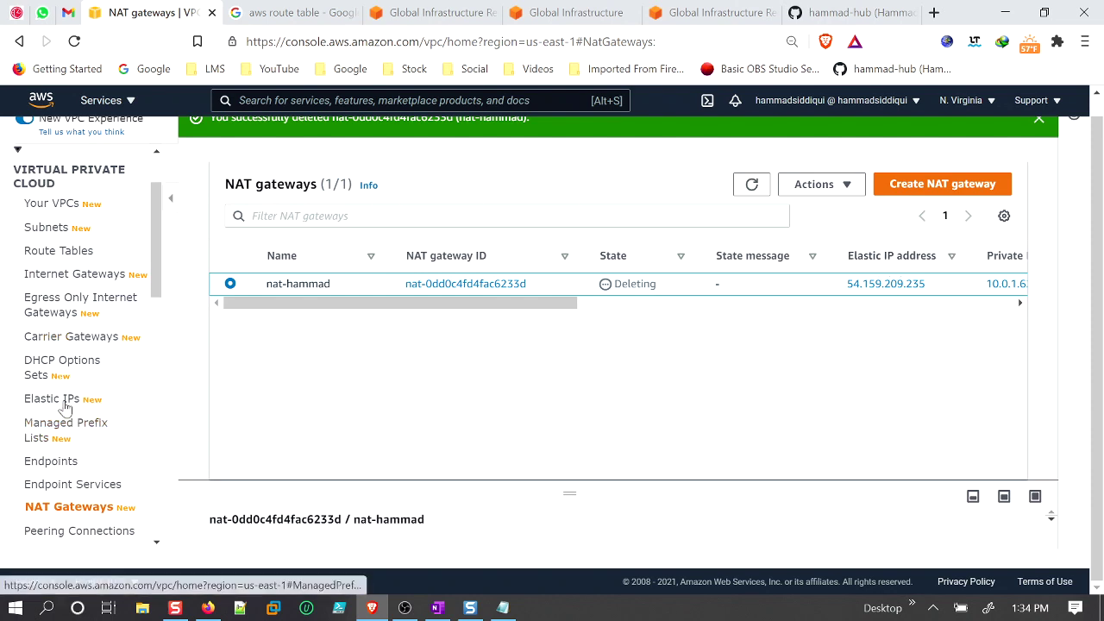
Try to detach the internet gateway igw-hammad from vpc-hammad and read the resulting message.
{"action": "left_click", "coordinate": [69, 274]}
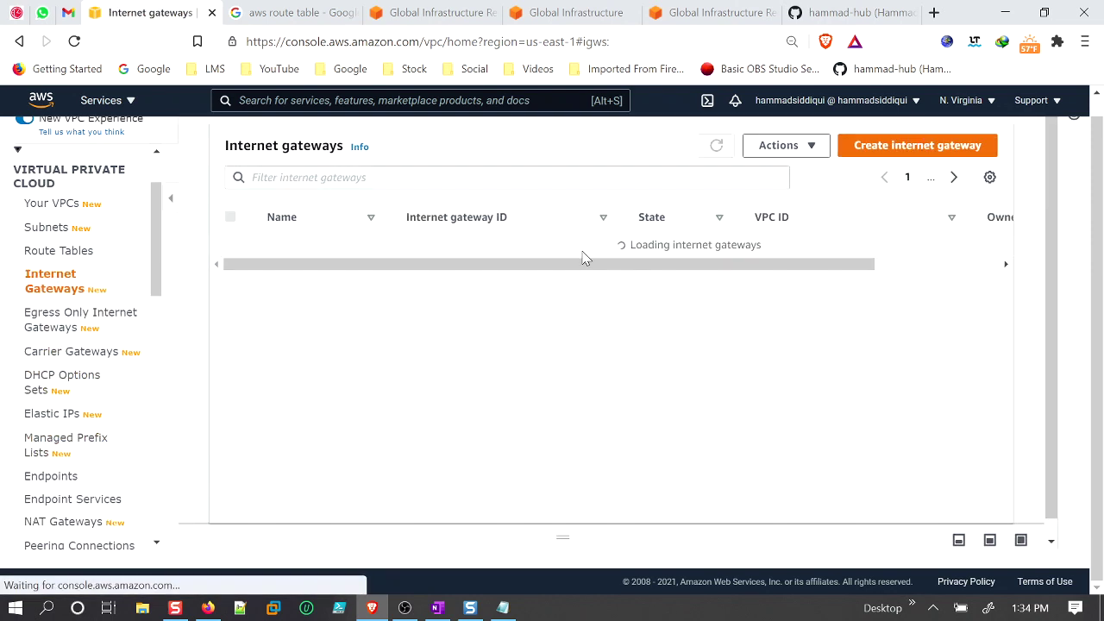
{"action": "left_click", "coordinate": [814, 147]}
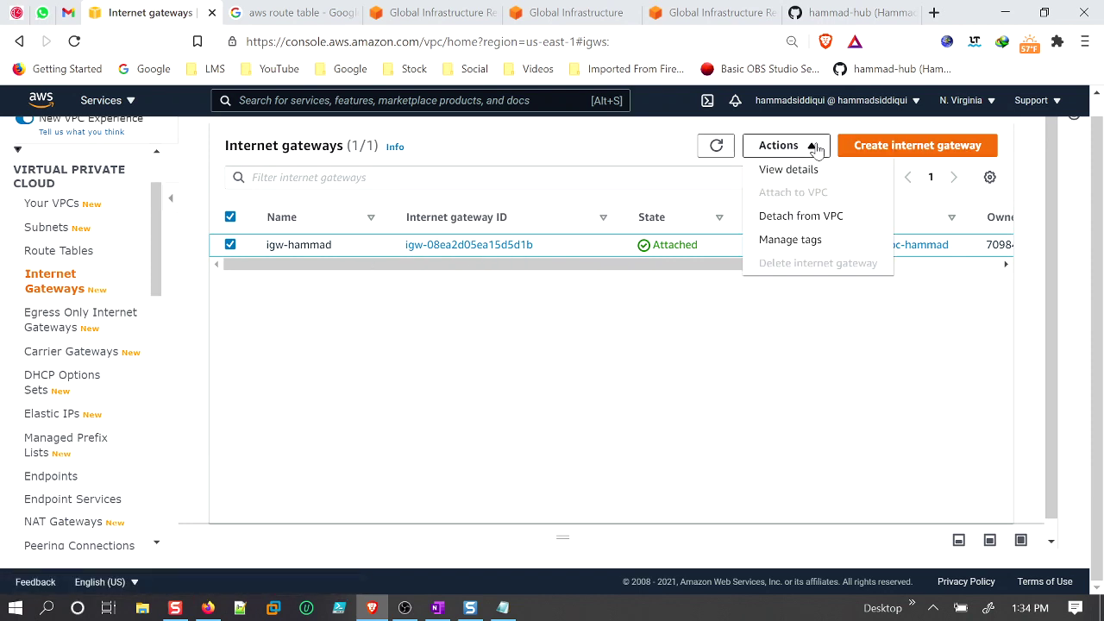
{"action": "left_click", "coordinate": [816, 217]}
{"action": "left_click", "coordinate": [757, 395]}
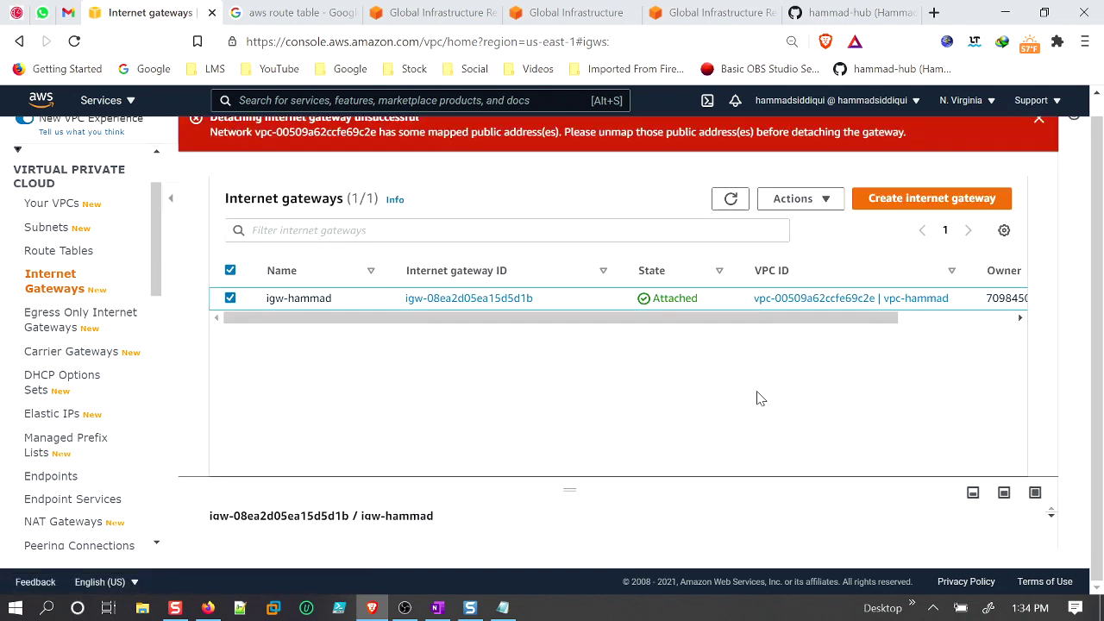
{"action": "left_click_drag", "start_coordinate": [254, 132], "coordinate": [533, 132]}
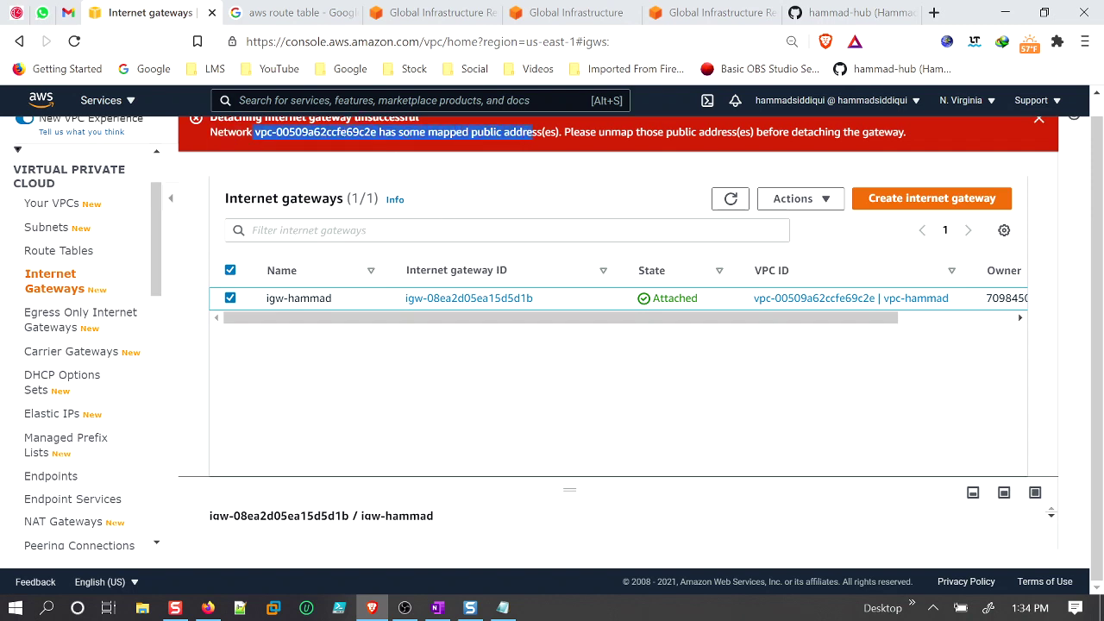
Check the deletion state of nat-hammad in the NAT gateways list.
{"action": "scroll", "coordinate": [154, 523], "scroll_direction": "down", "scroll_amount": 4}
{"action": "left_click", "coordinate": [156, 525]}
{"action": "left_click_drag", "start_coordinate": [159, 481], "coordinate": [157, 359]}
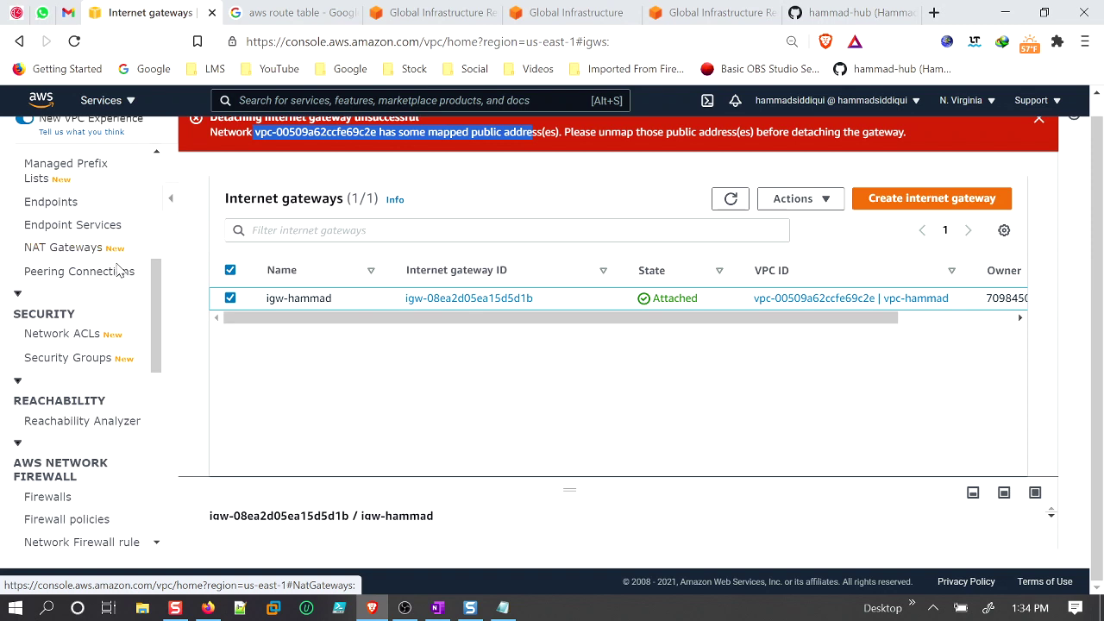
{"action": "left_click", "coordinate": [80, 248]}
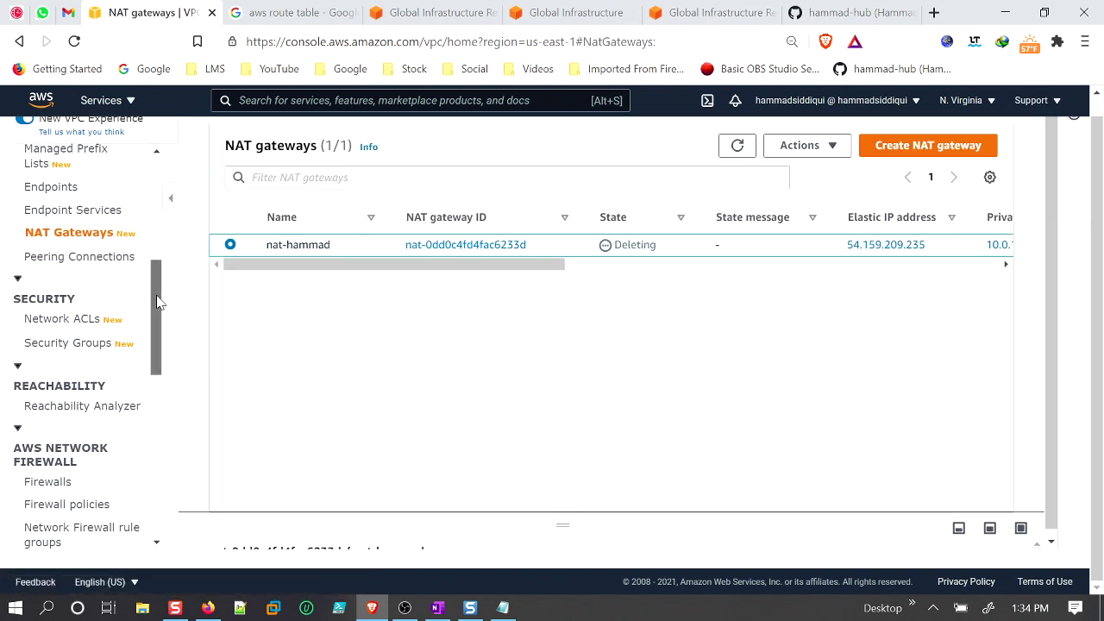
{"action": "left_click_drag", "start_coordinate": [159, 301], "coordinate": [160, 226]}
Check the routes of rt-public-hammad and rt-private-hammad, and the subnet associations of rt-private-hammad.
{"action": "left_click", "coordinate": [48, 242]}
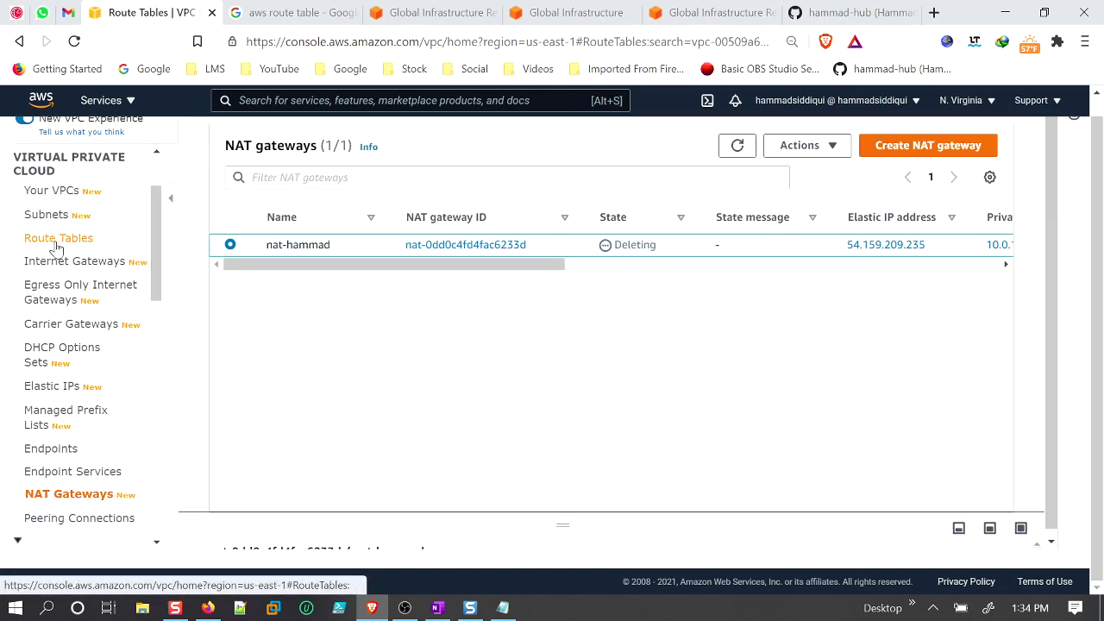
{"action": "left_click", "coordinate": [195, 228]}
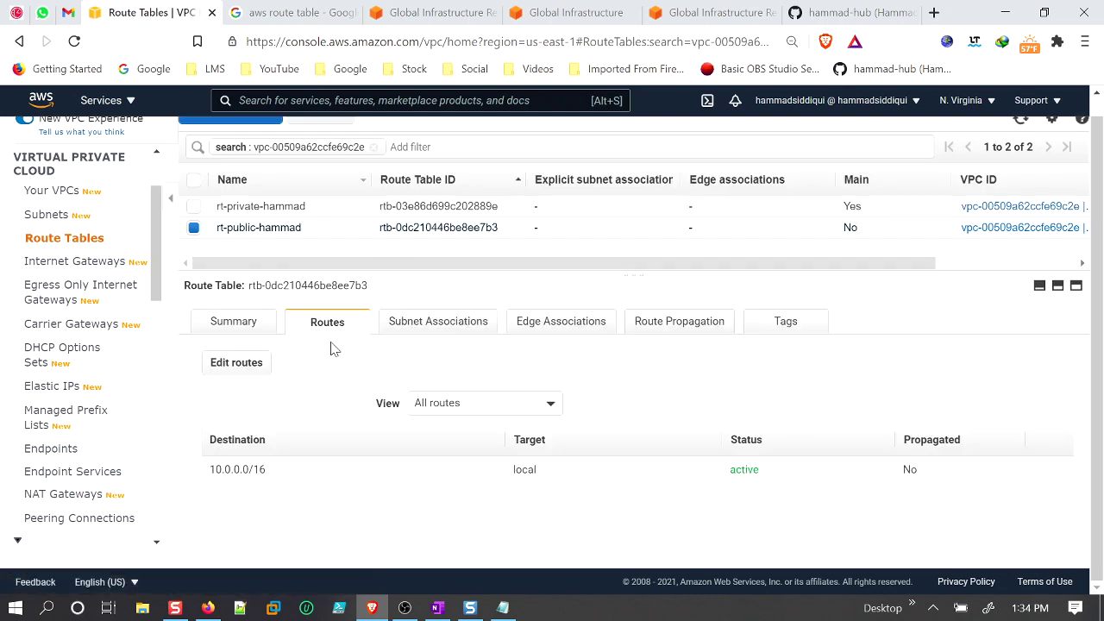
{"action": "left_click", "coordinate": [194, 207]}
{"action": "left_click", "coordinate": [194, 229]}
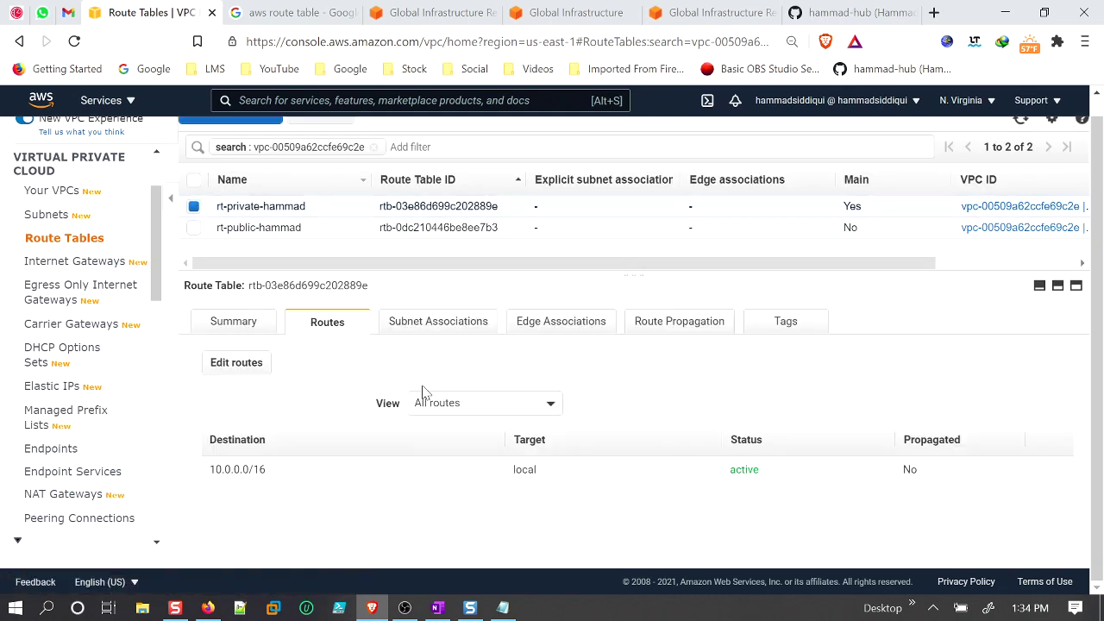
{"action": "left_click", "coordinate": [448, 327]}
{"action": "scroll", "coordinate": [599, 417], "scroll_direction": "down", "scroll_amount": 3}
{"action": "scroll", "coordinate": [601, 417], "scroll_direction": "up", "scroll_amount": 3}
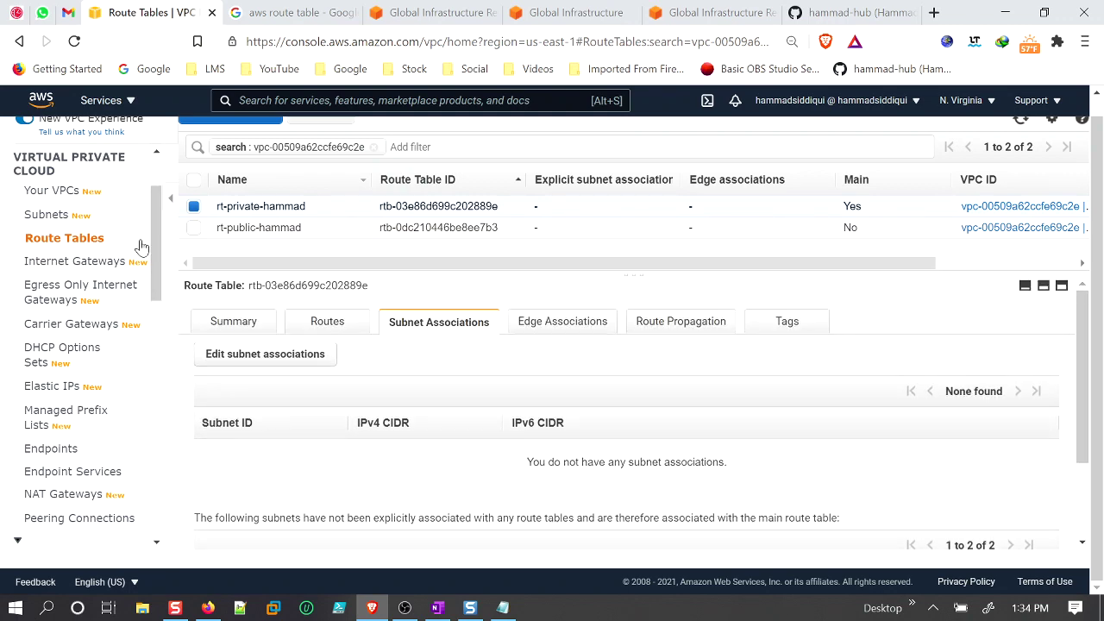
Start deleting the private-hammad and public-hammad subnets together and review which of them can be removed.
{"action": "left_click", "coordinate": [48, 216]}
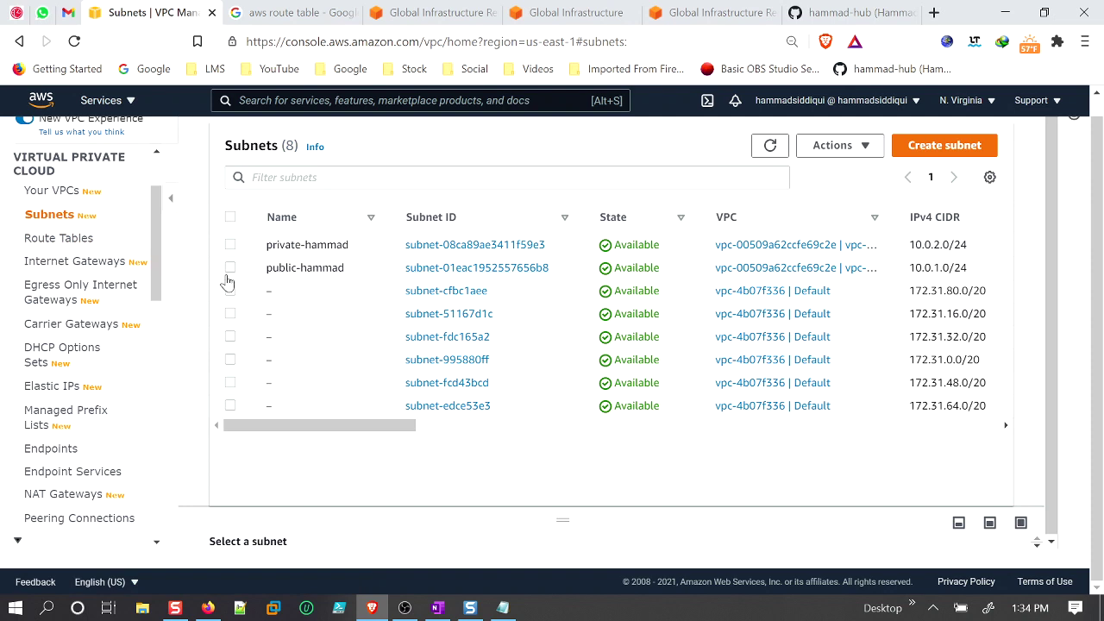
{"action": "left_click", "coordinate": [231, 268]}
{"action": "left_click", "coordinate": [230, 245]}
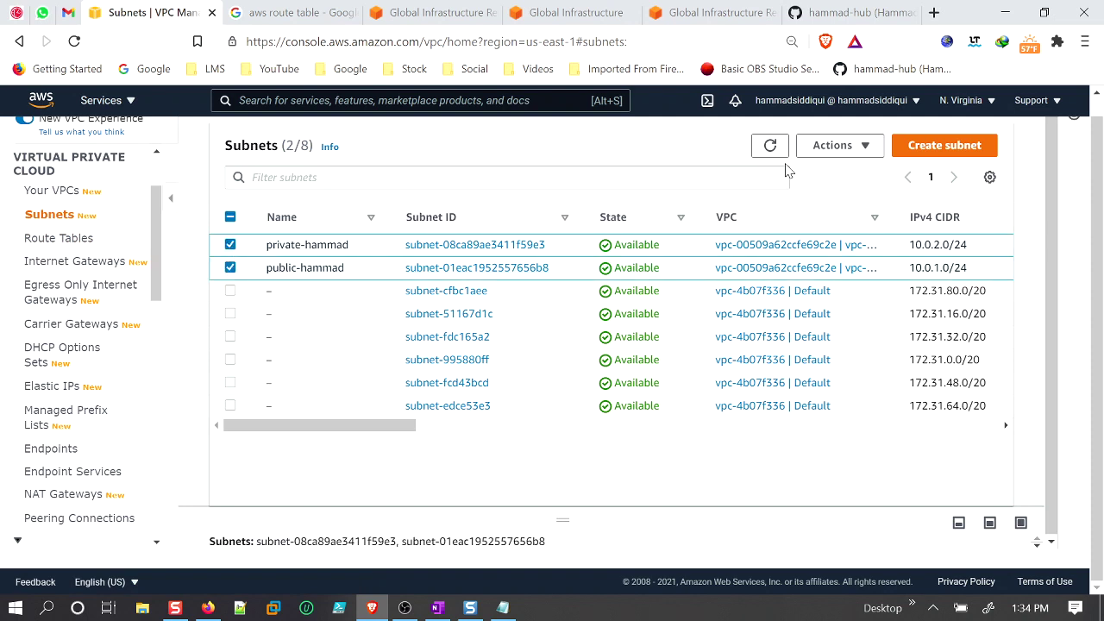
{"action": "left_click", "coordinate": [837, 146]}
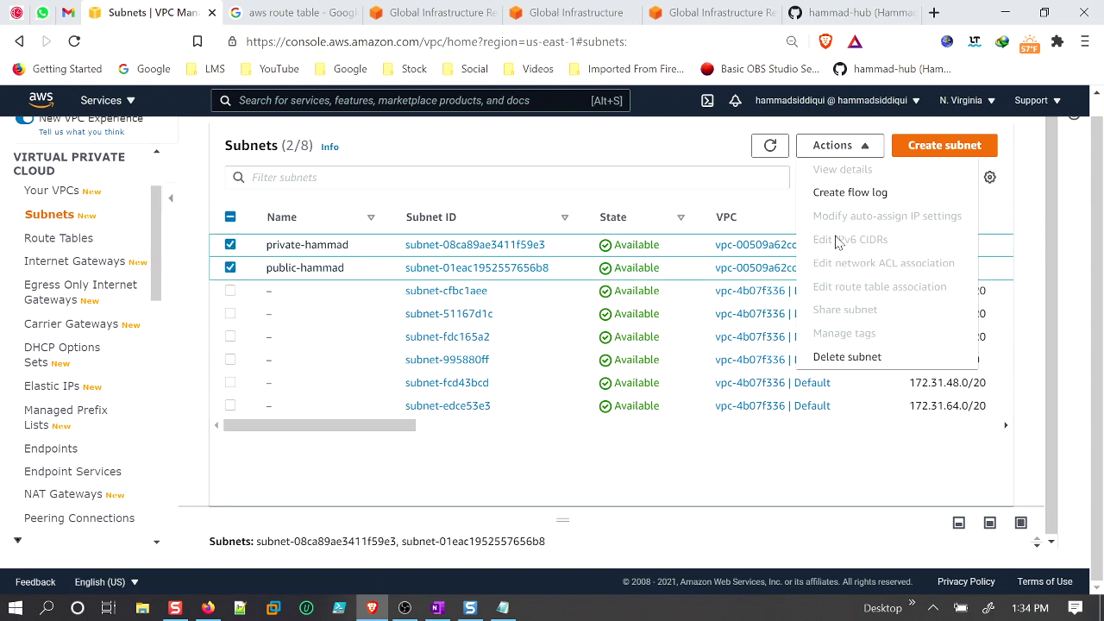
{"action": "left_click", "coordinate": [841, 359]}
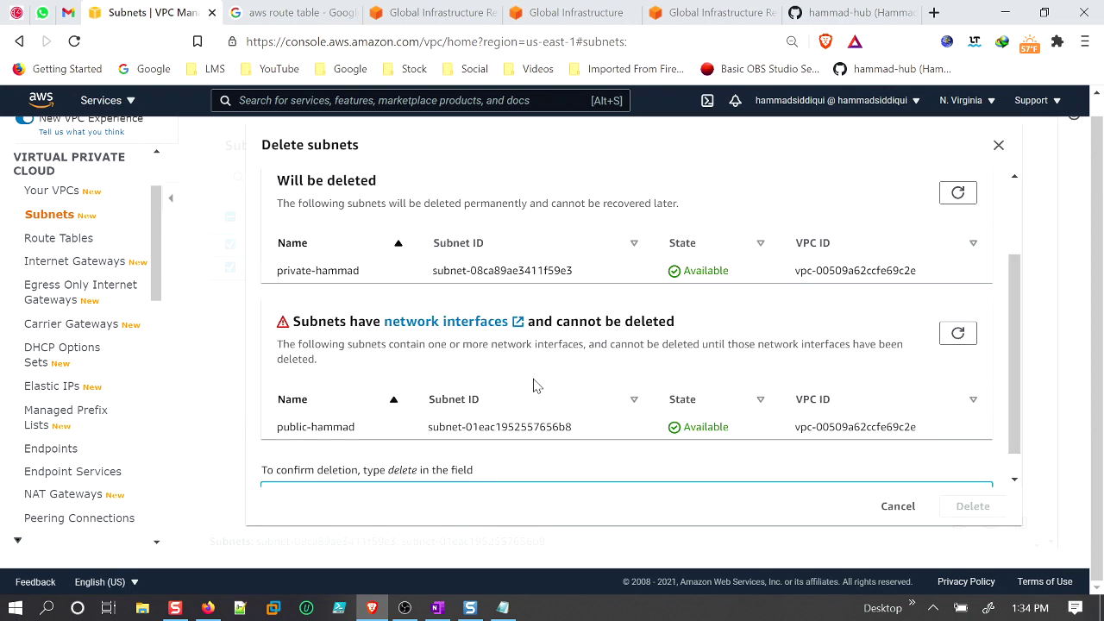
{"action": "scroll", "coordinate": [536, 386], "scroll_direction": "down", "scroll_amount": 1}
{"action": "left_click_drag", "start_coordinate": [302, 397], "coordinate": [623, 401]}
{"action": "scroll", "coordinate": [552, 313], "scroll_direction": "up", "scroll_amount": 1}
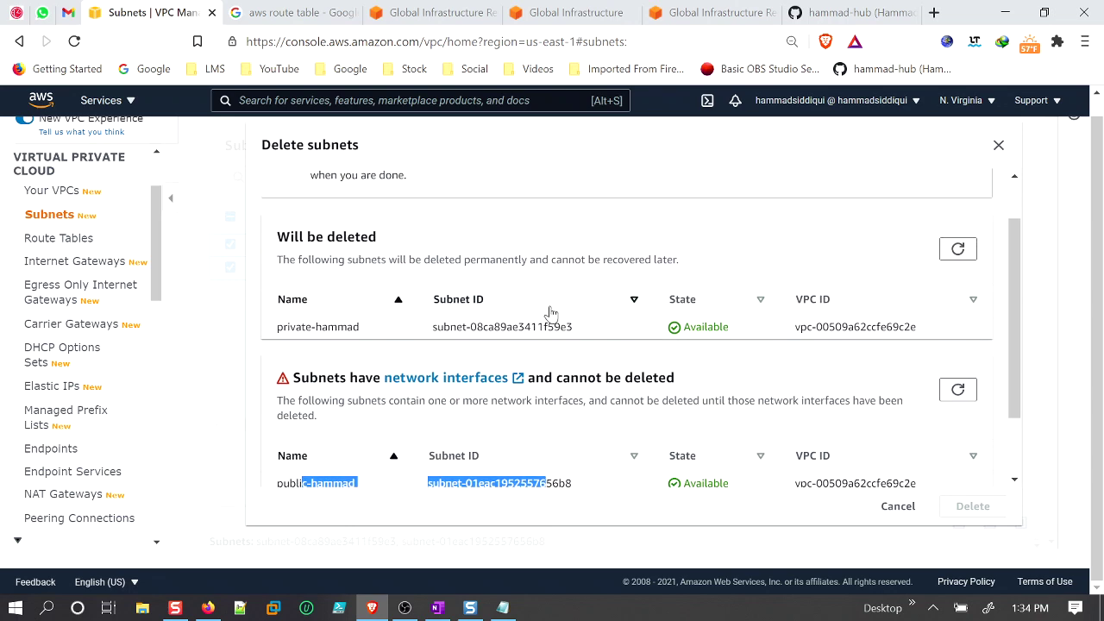
{"action": "scroll", "coordinate": [402, 366], "scroll_direction": "down", "scroll_amount": 1}
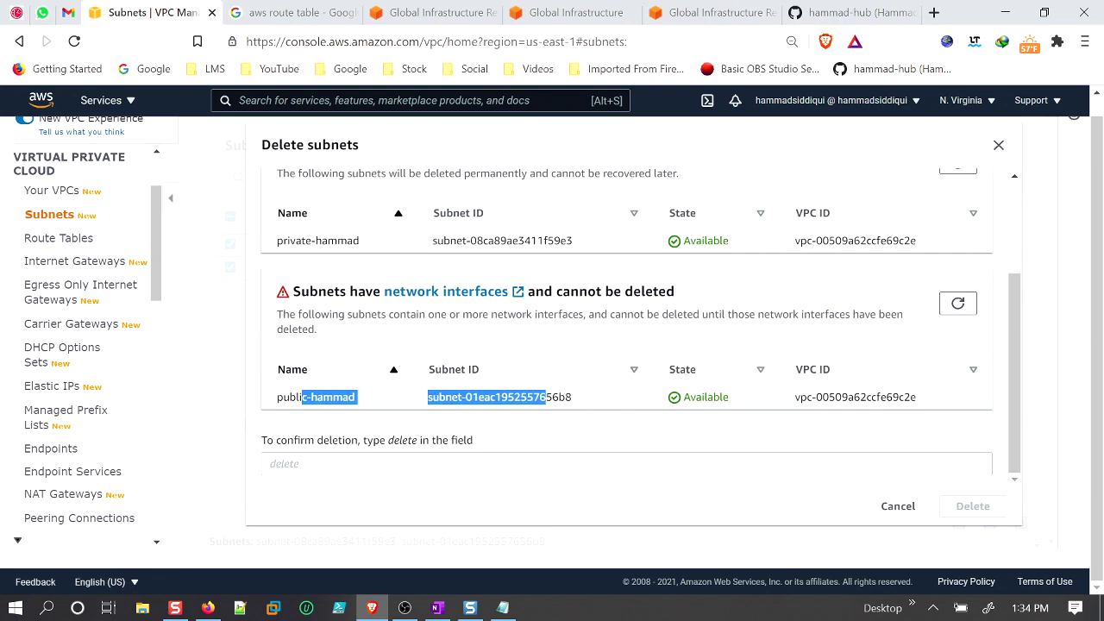
{"action": "left_click_drag", "start_coordinate": [490, 398], "coordinate": [559, 397]}
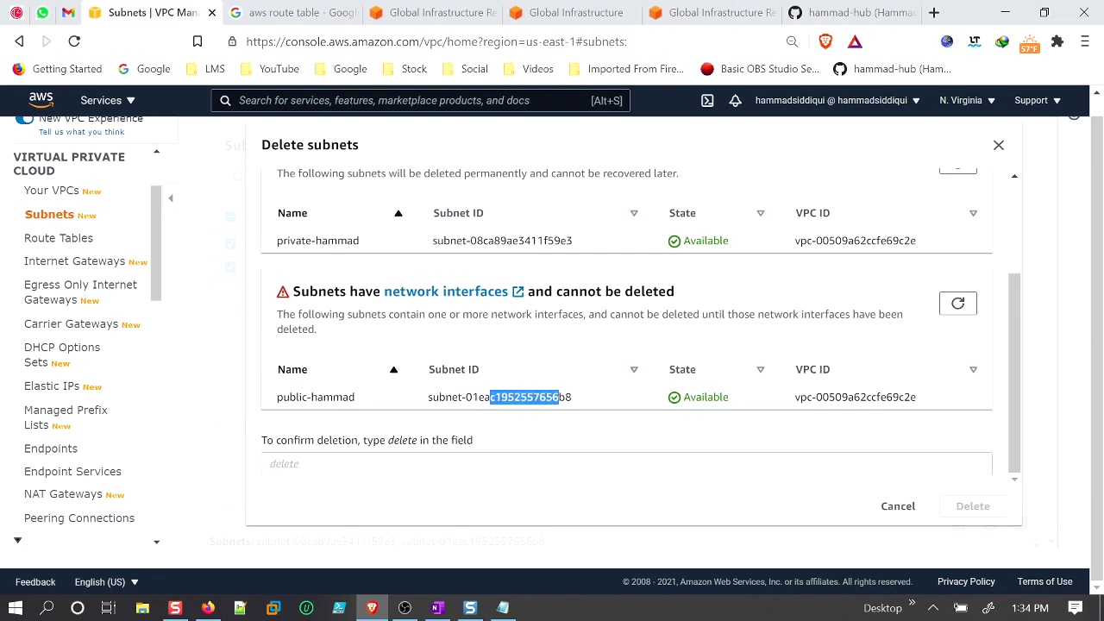
Confirm the subnet deletion by entering the word "delete" and carry it out.
{"action": "left_click", "coordinate": [518, 464]}
{"action": "type", "text": "deelet"}
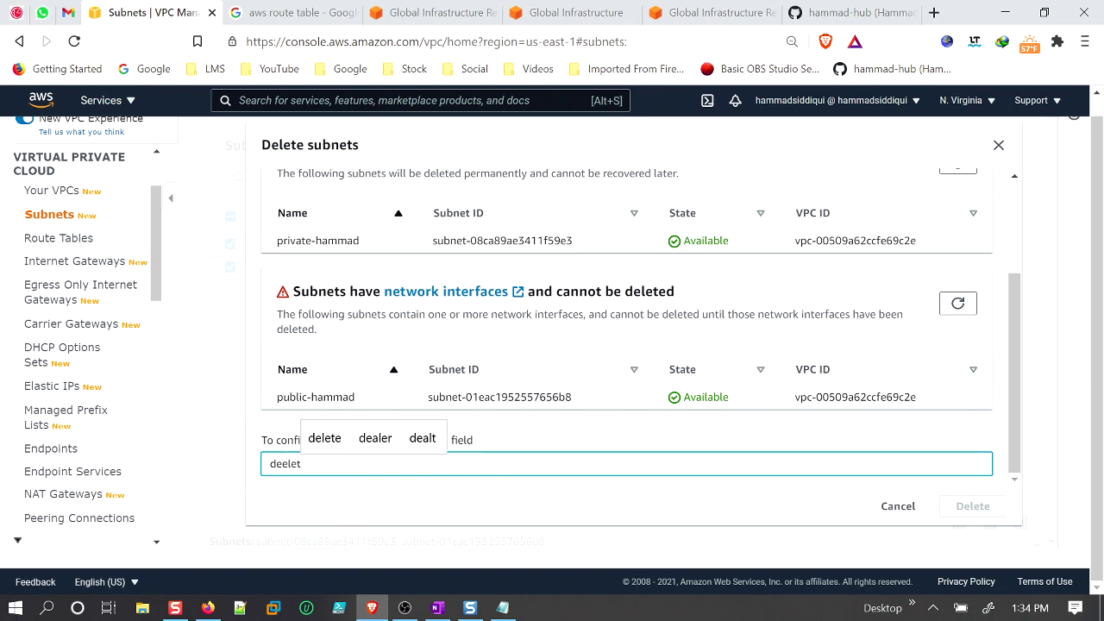
{"action": "key", "text": "BackSpace"}
{"action": "key", "text": "BackSpace"}
{"action": "key", "text": "BackSpace"}
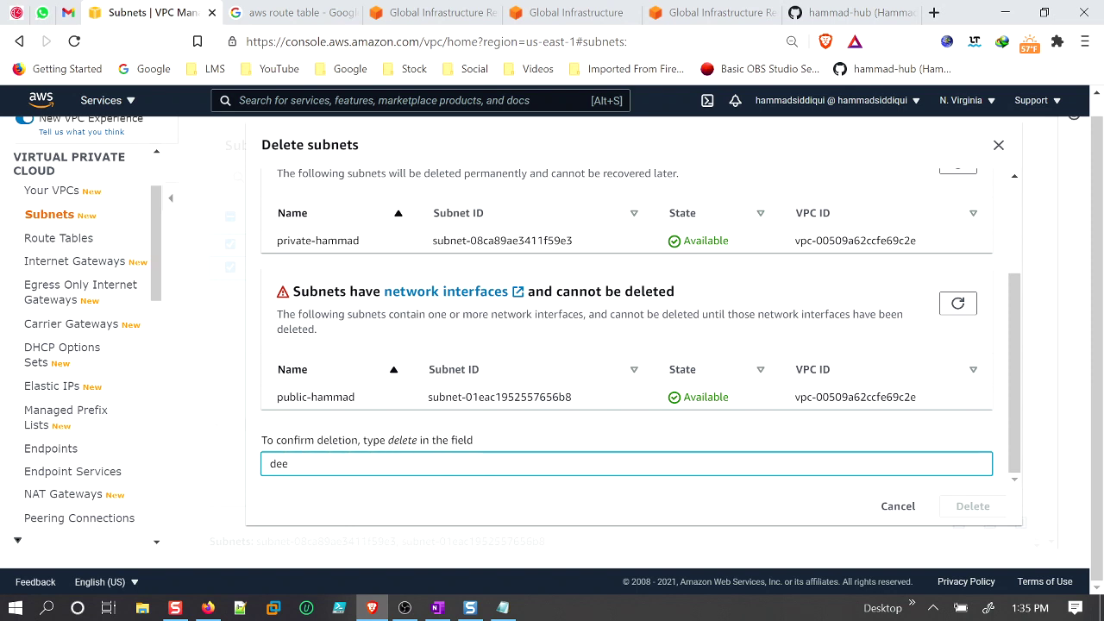
{"action": "type", "text": "ete"}
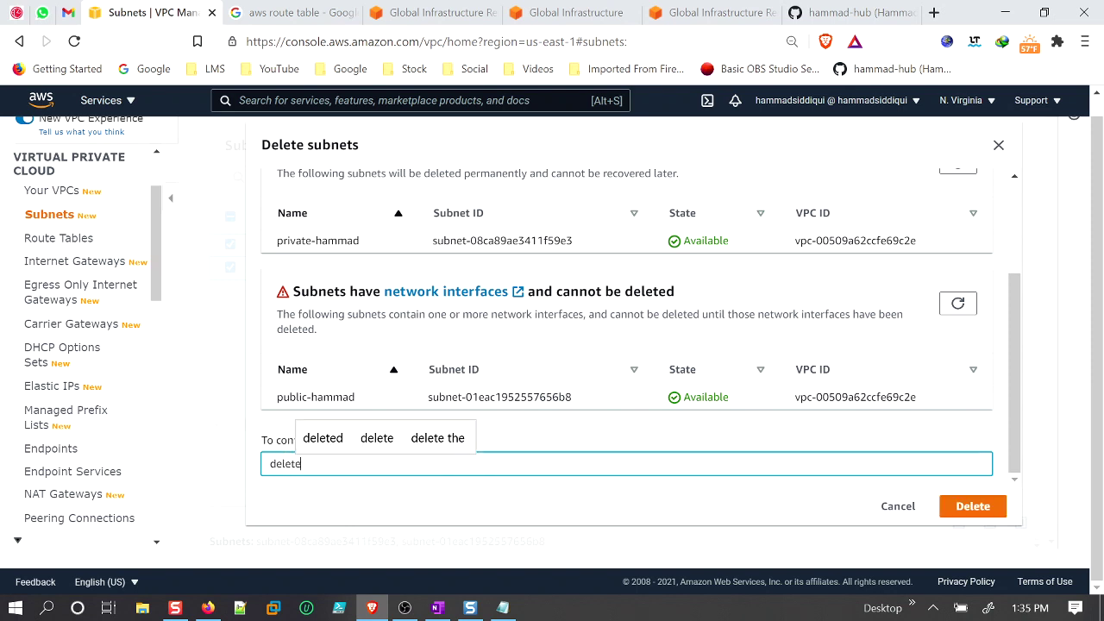
{"action": "left_click", "coordinate": [962, 506]}
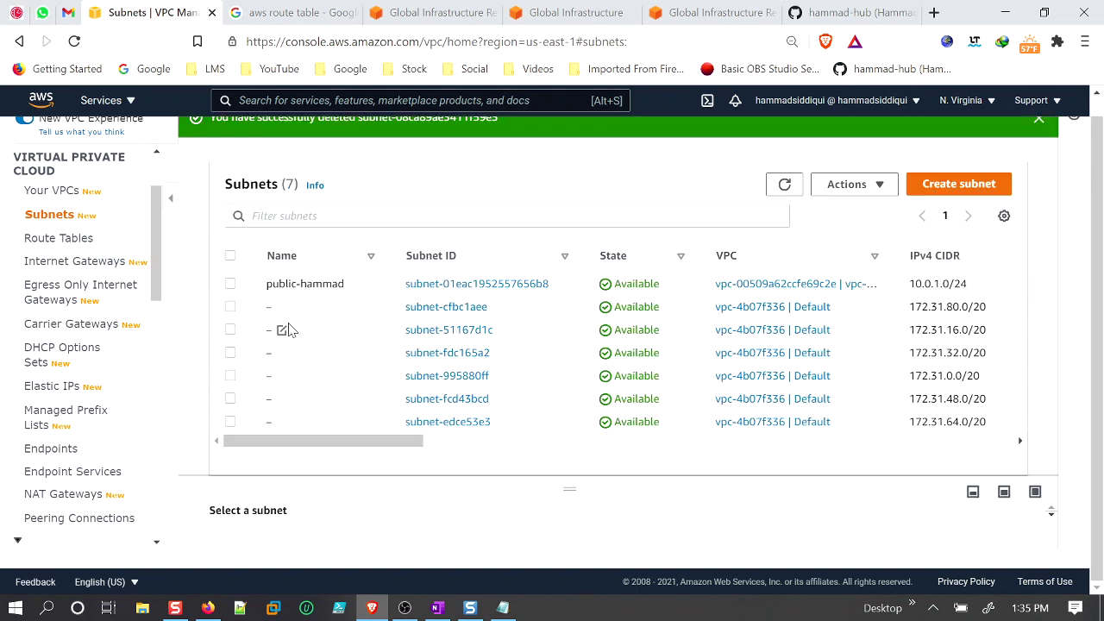
Return to the NAT gateways list and refresh it to check the state of nat-hammad.
{"action": "scroll", "coordinate": [154, 492], "scroll_direction": "down", "scroll_amount": 10}
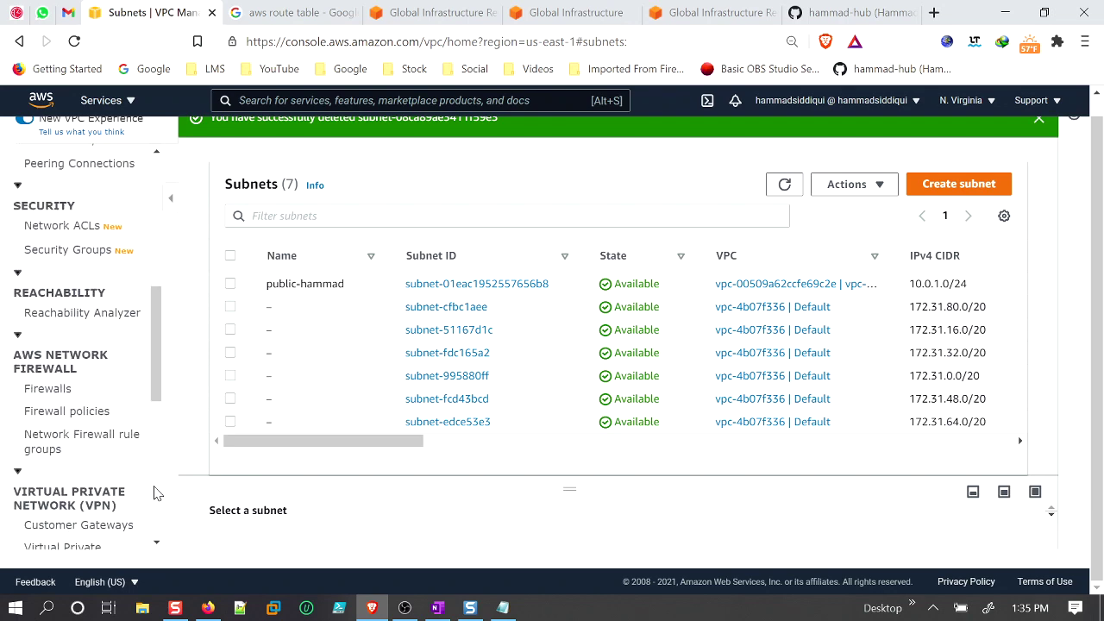
{"action": "left_click_drag", "start_coordinate": [152, 486], "coordinate": [156, 308]}
{"action": "left_click", "coordinate": [77, 232]}
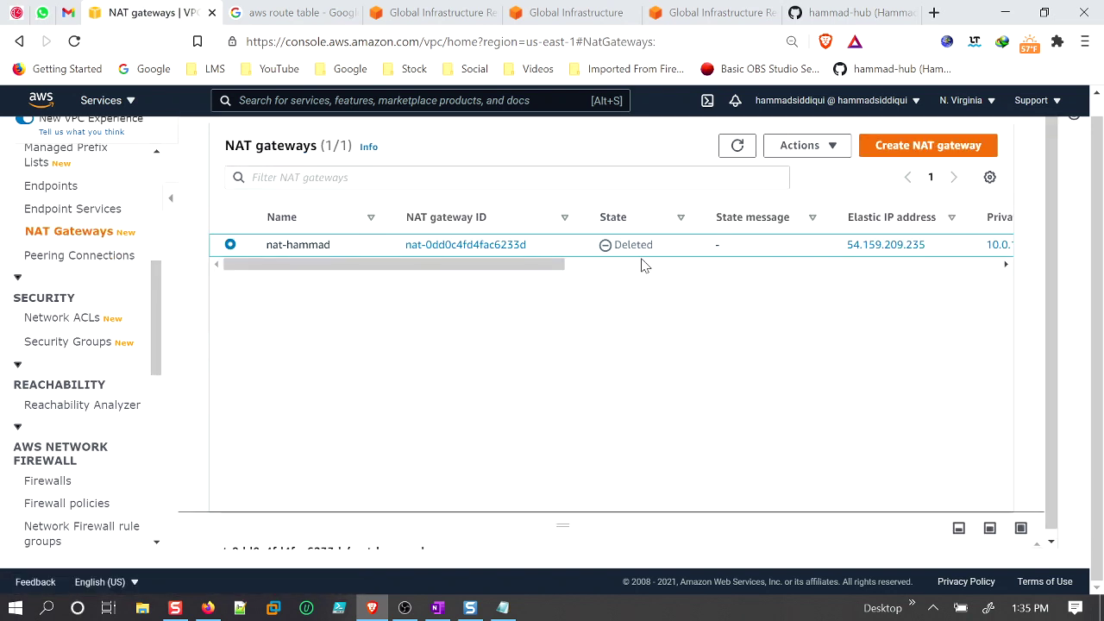
{"action": "left_click", "coordinate": [739, 148]}
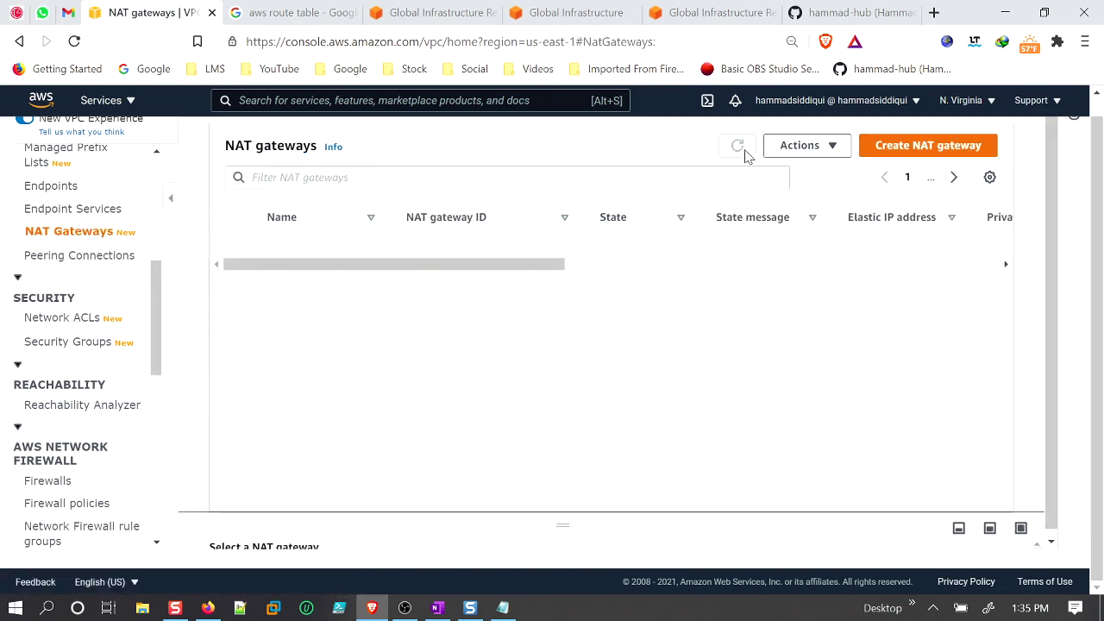
{"action": "left_click", "coordinate": [741, 151]}
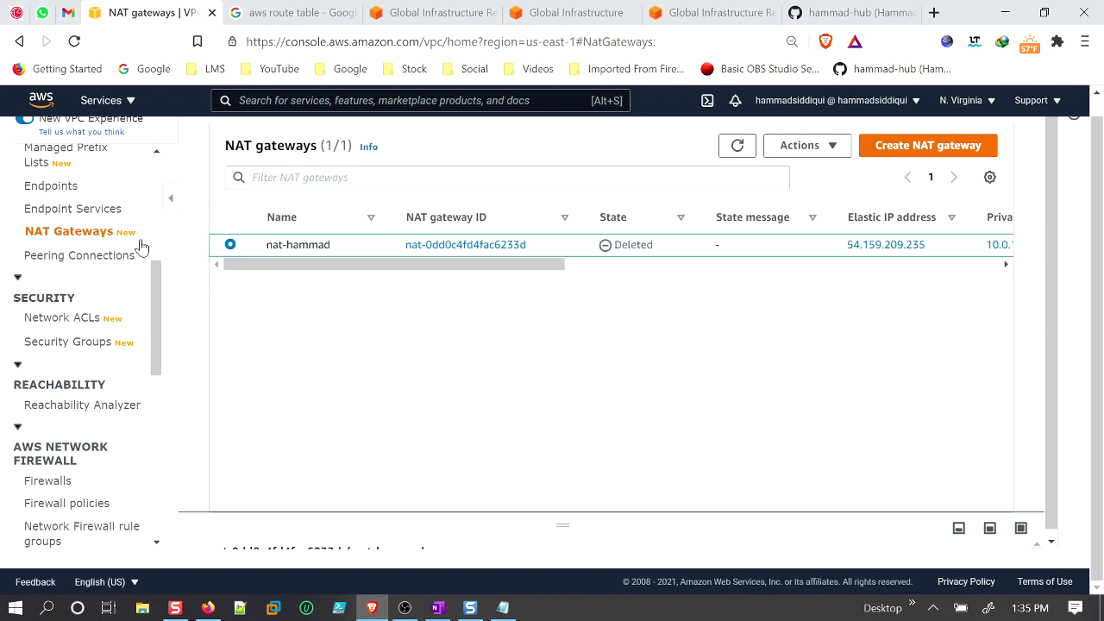
{"action": "scroll", "coordinate": [153, 303], "scroll_direction": "up", "scroll_amount": 2}
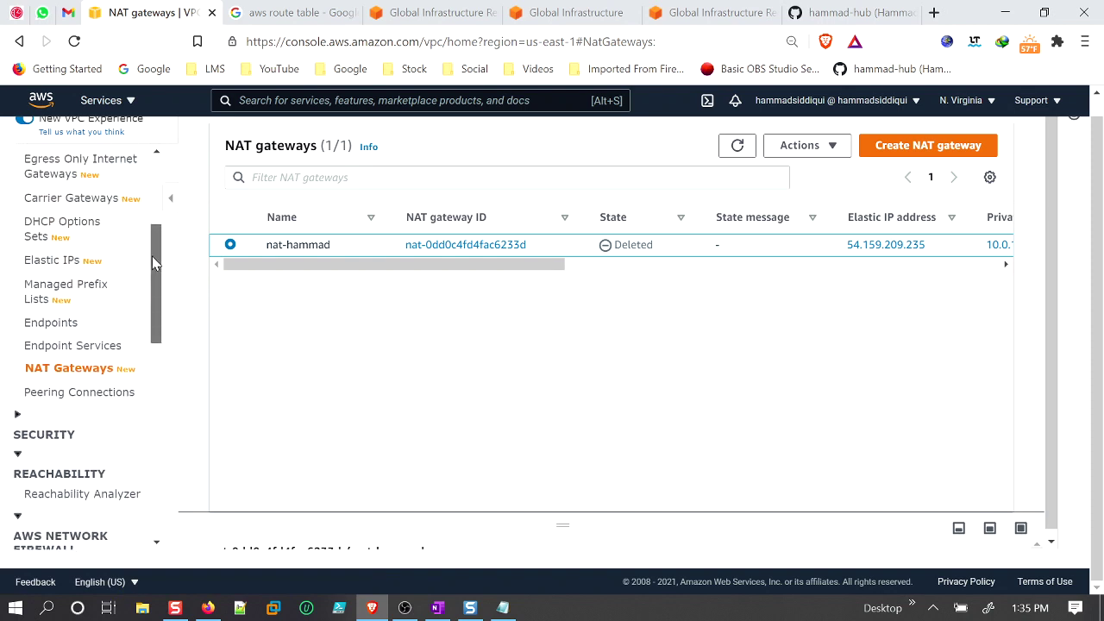
Release the Elastic IP address 54.159.209.235 left over from the deleted NAT gateway.
{"action": "left_click", "coordinate": [38, 283]}
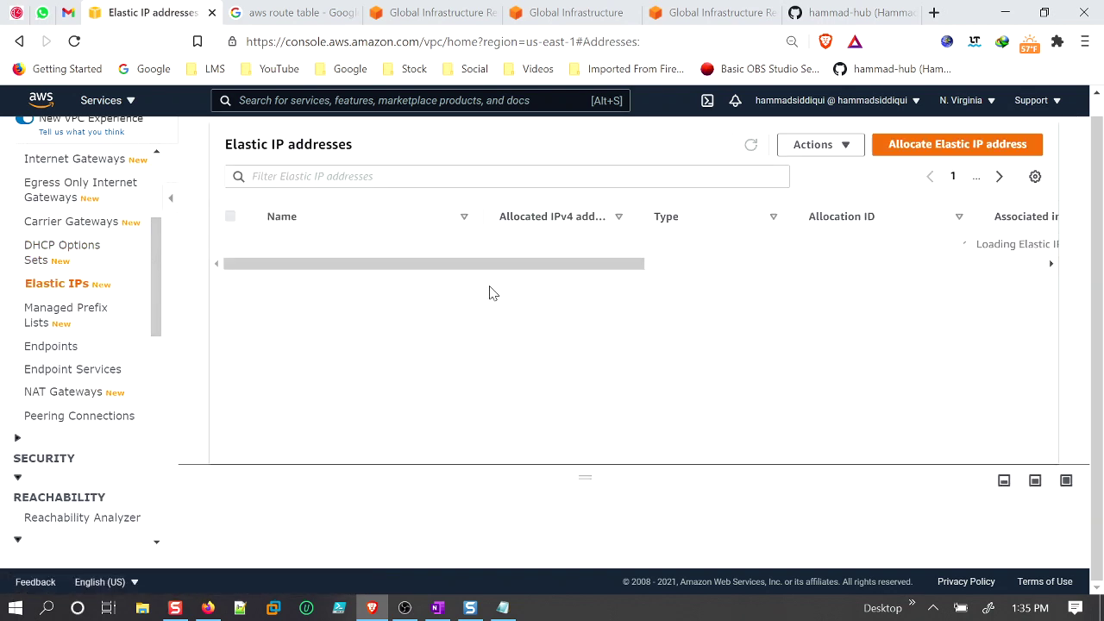
{"action": "left_click", "coordinate": [810, 146]}
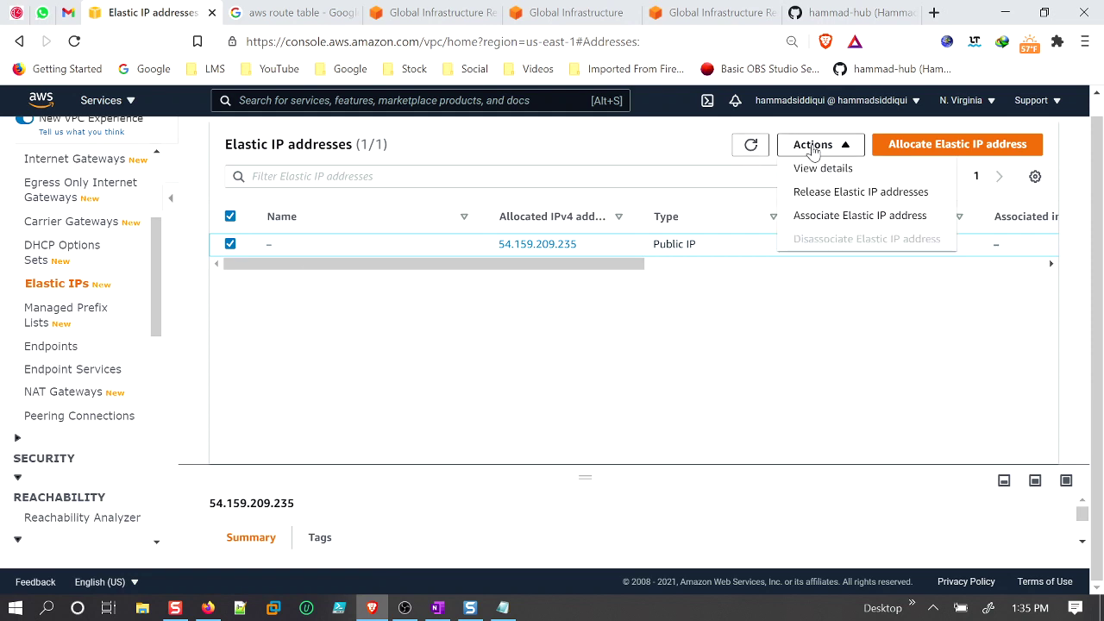
{"action": "left_click", "coordinate": [862, 195]}
{"action": "left_click", "coordinate": [815, 399]}
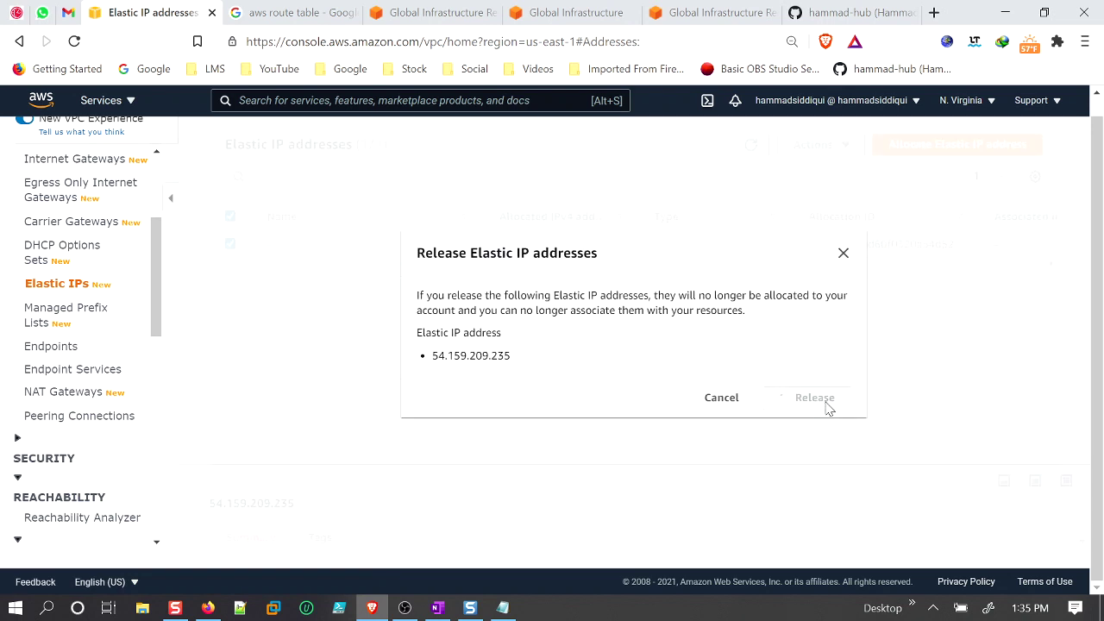
Delete the public-hammad subnet, confirming with the word "delete".
{"action": "left_click", "coordinate": [155, 374]}
{"action": "left_click_drag", "start_coordinate": [158, 371], "coordinate": [168, 243]}
{"action": "left_click", "coordinate": [45, 188]}
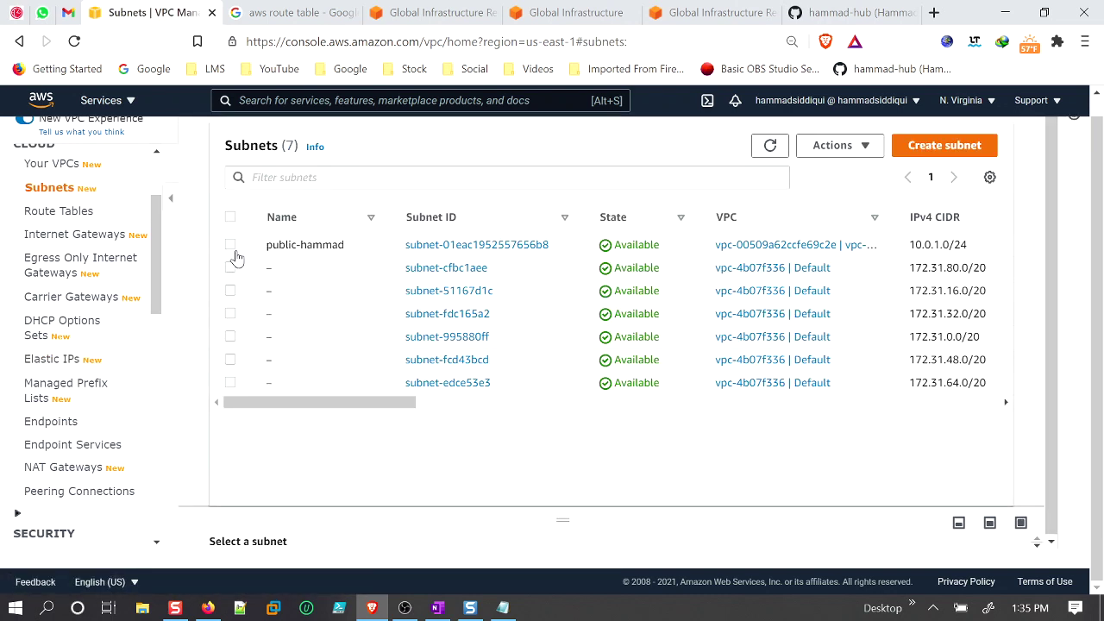
{"action": "left_click", "coordinate": [231, 246]}
{"action": "left_click", "coordinate": [862, 147]}
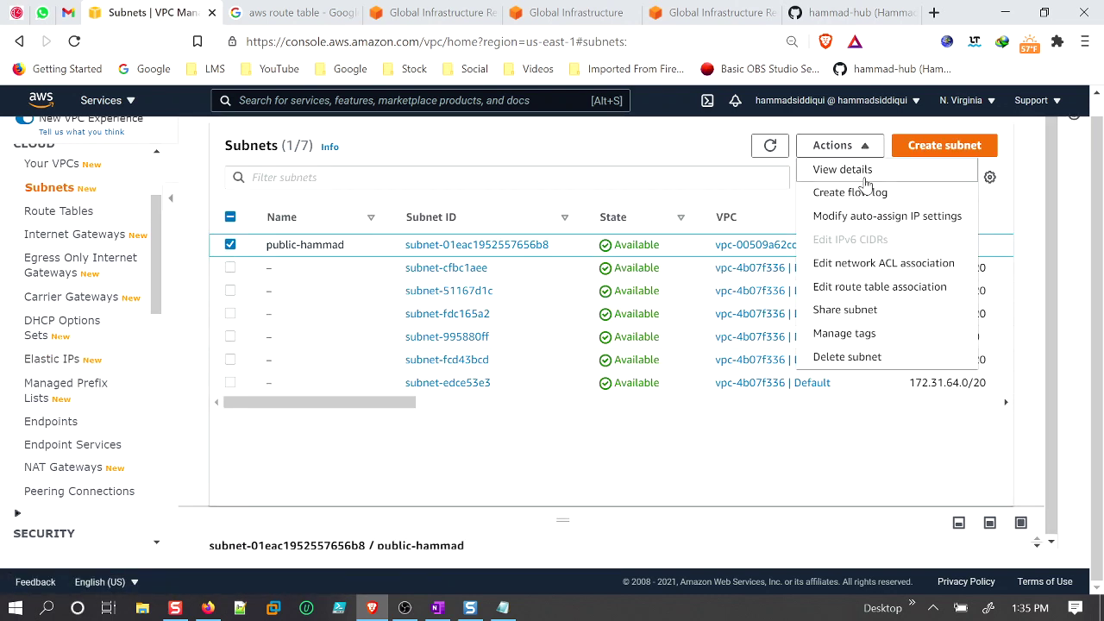
{"action": "left_click", "coordinate": [850, 360]}
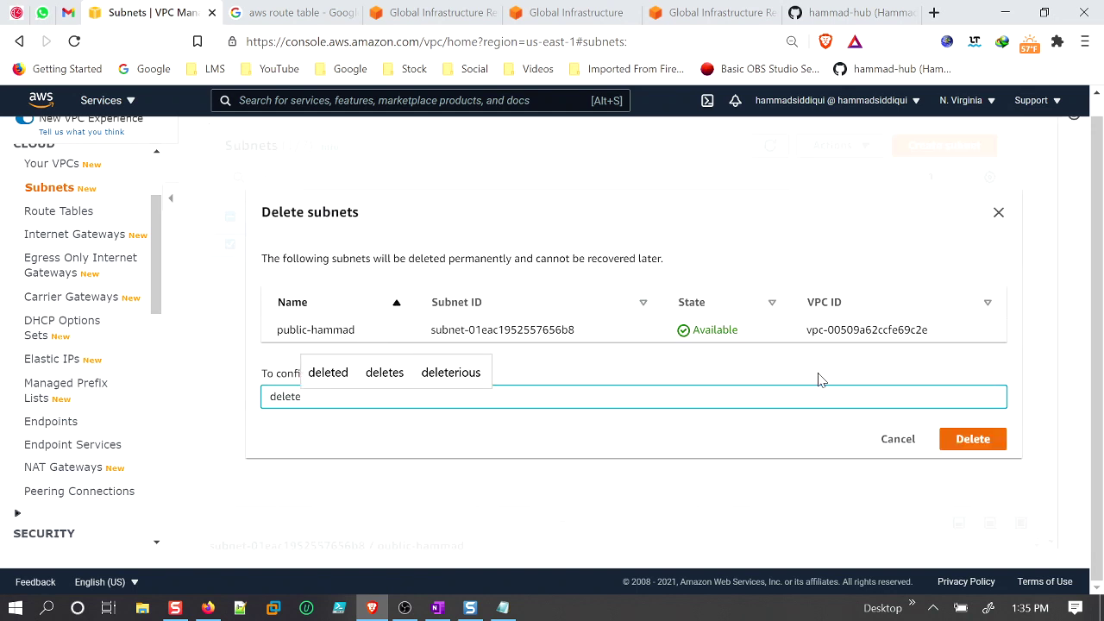
{"action": "left_click", "coordinate": [988, 444]}
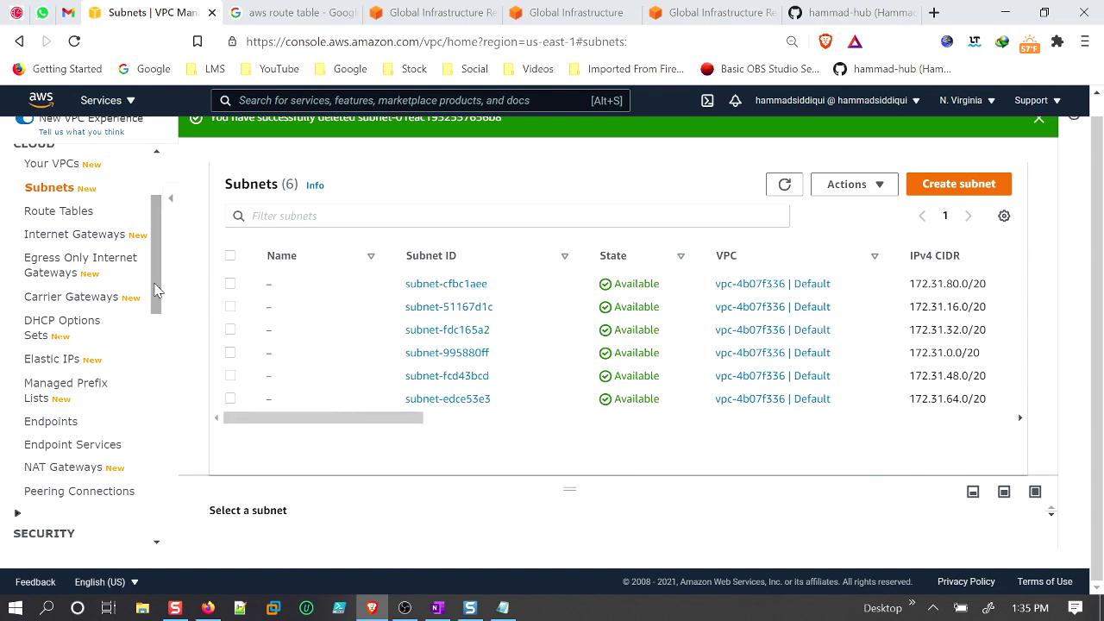
Delete vpc-hammad with its remaining attached resources, confirming with the word "delete", and check the subnets list.
{"action": "scroll", "coordinate": [158, 289], "scroll_direction": "up", "scroll_amount": 1}
{"action": "left_click", "coordinate": [61, 278]}
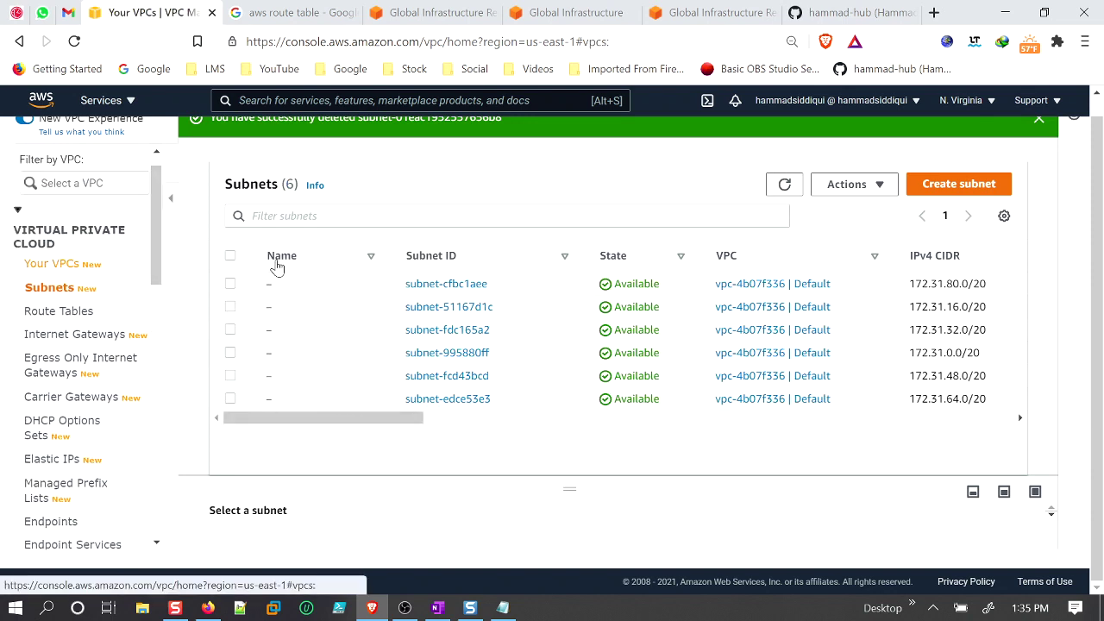
{"action": "left_click", "coordinate": [230, 268]}
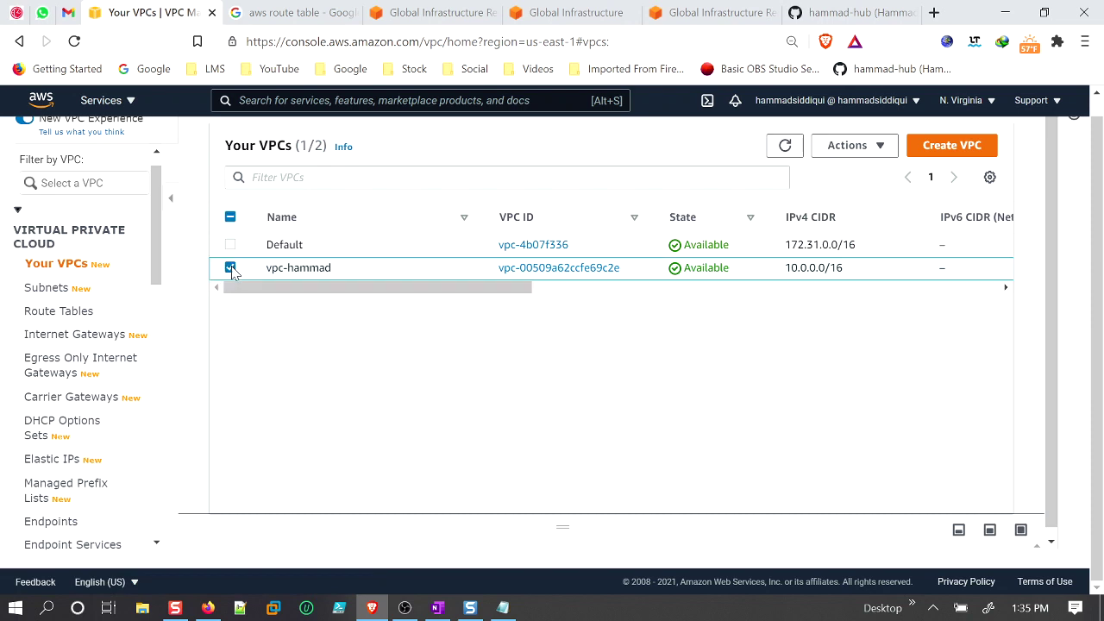
{"action": "left_click", "coordinate": [880, 151]}
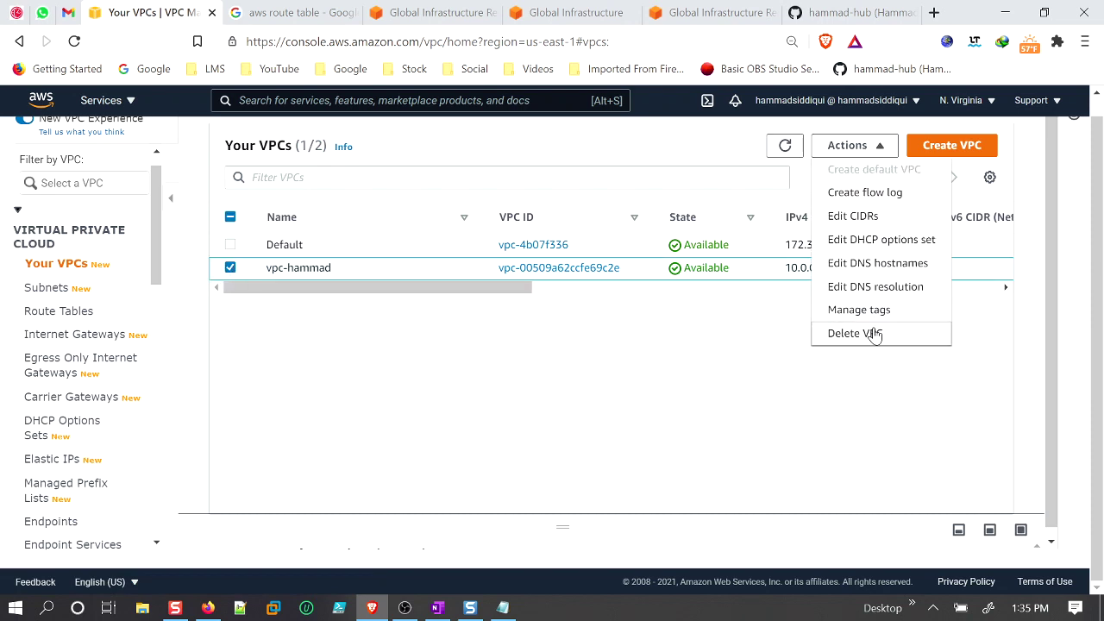
{"action": "left_click", "coordinate": [873, 333]}
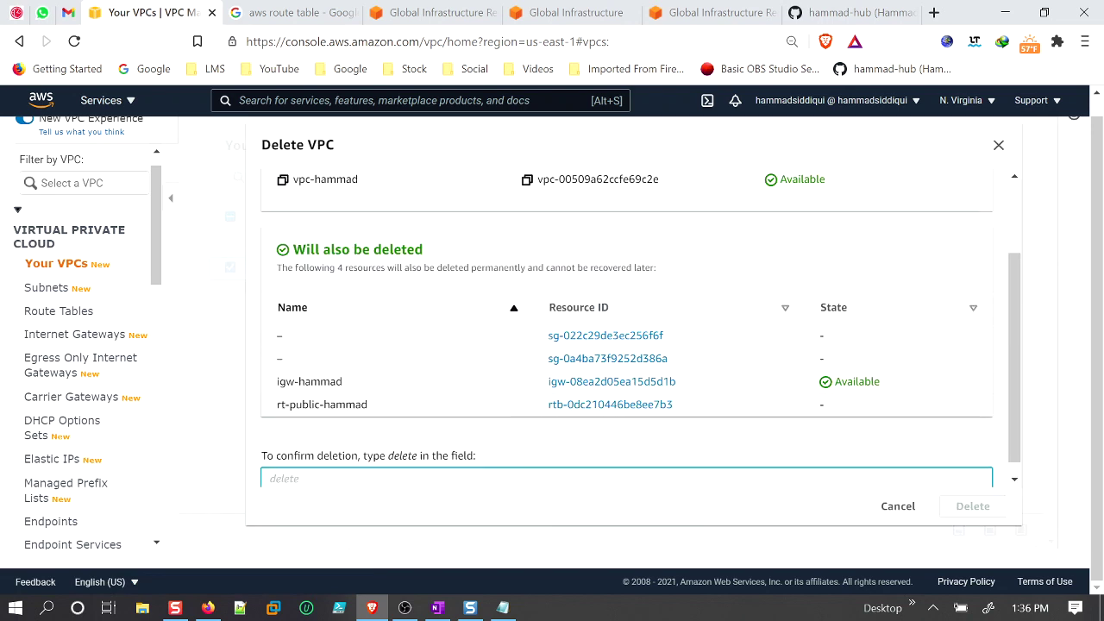
{"action": "type", "text": "d"}
{"action": "key", "text": "BackSpace"}
{"action": "type", "text": "delete"}
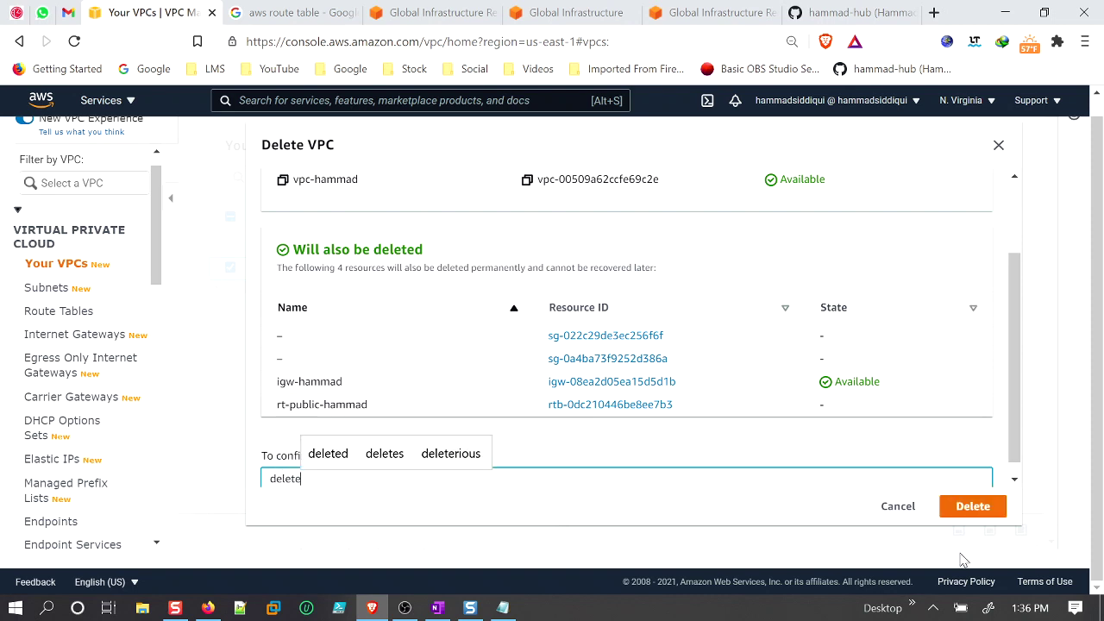
{"action": "left_click", "coordinate": [972, 509]}
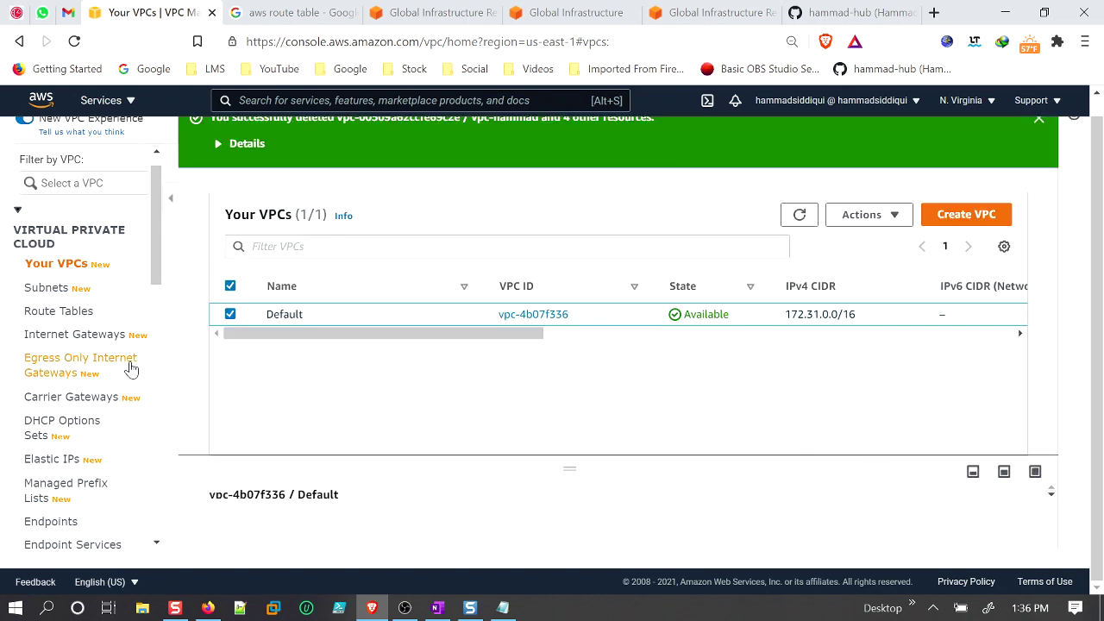
{"action": "left_click", "coordinate": [33, 293]}
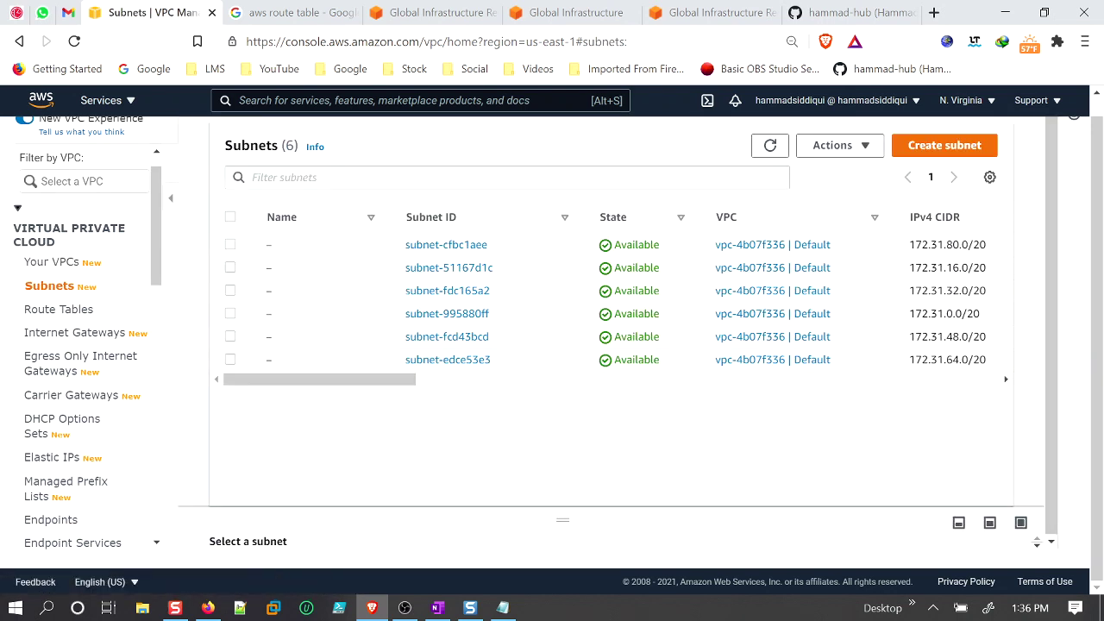